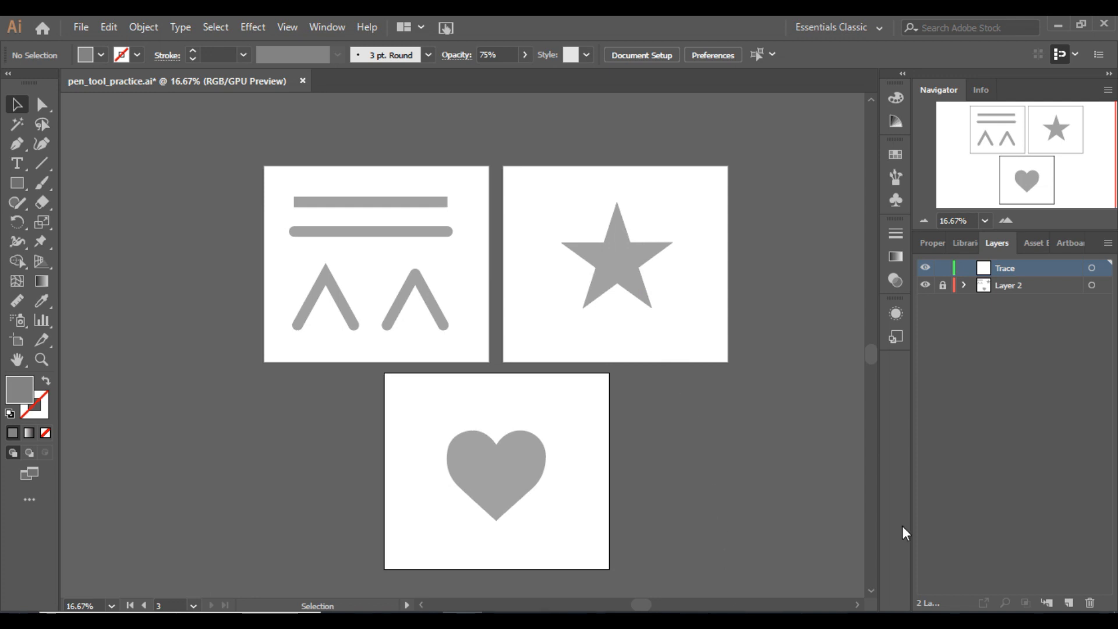
Set up the Pen tool with a 40 pt black stroke and no fill for tracing the first artboard.
click(1006, 225)
click(1006, 225)
click(1006, 225)
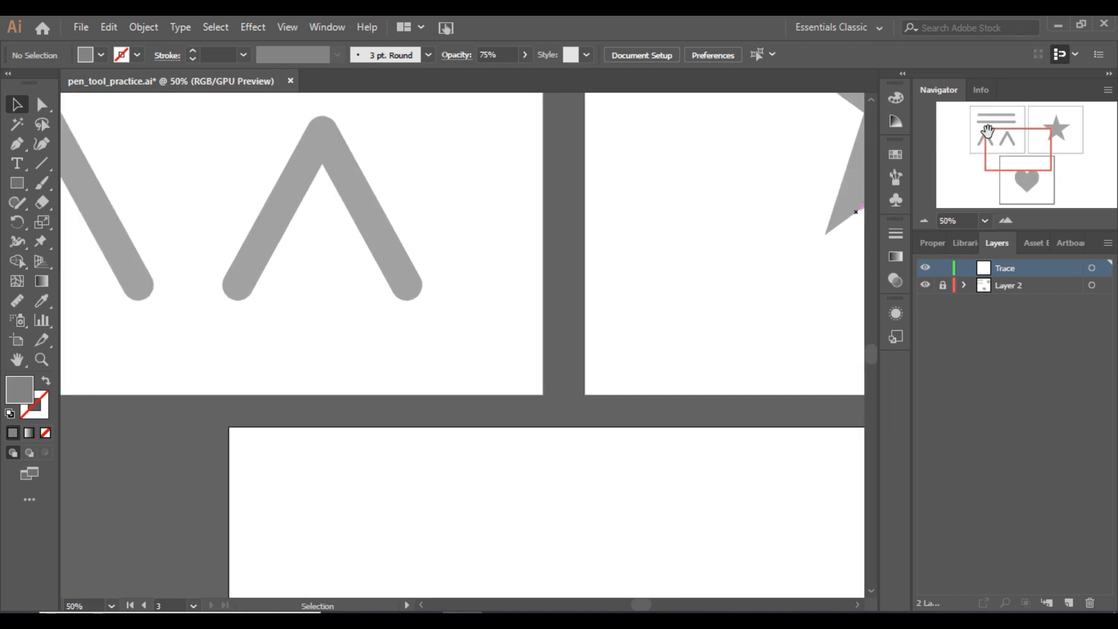
click(997, 130)
drag(997, 130, 1003, 133)
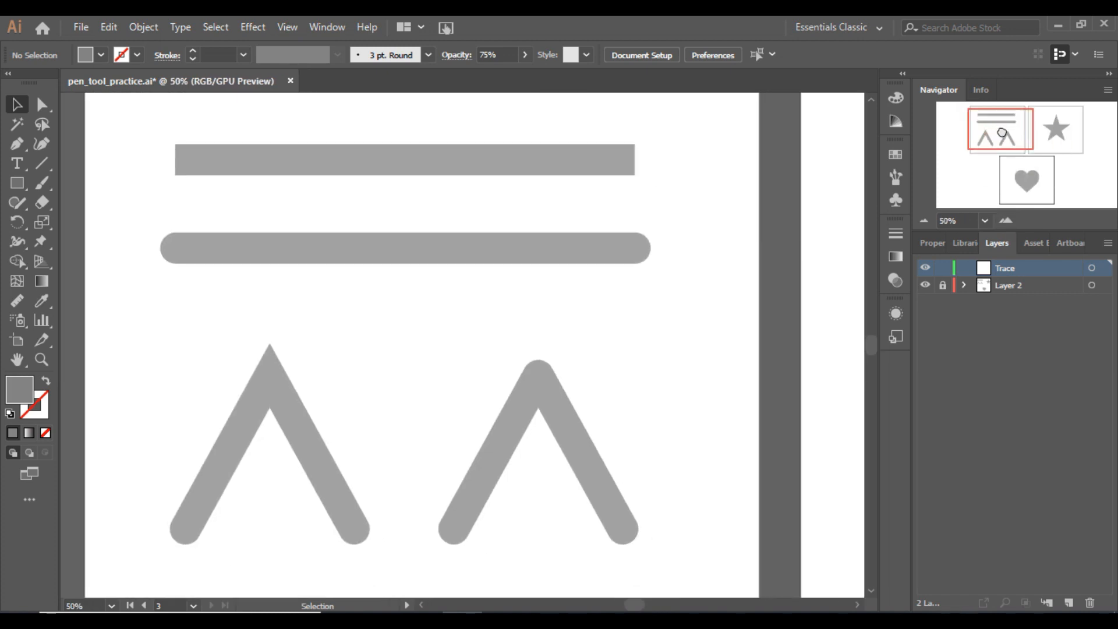
click(20, 138)
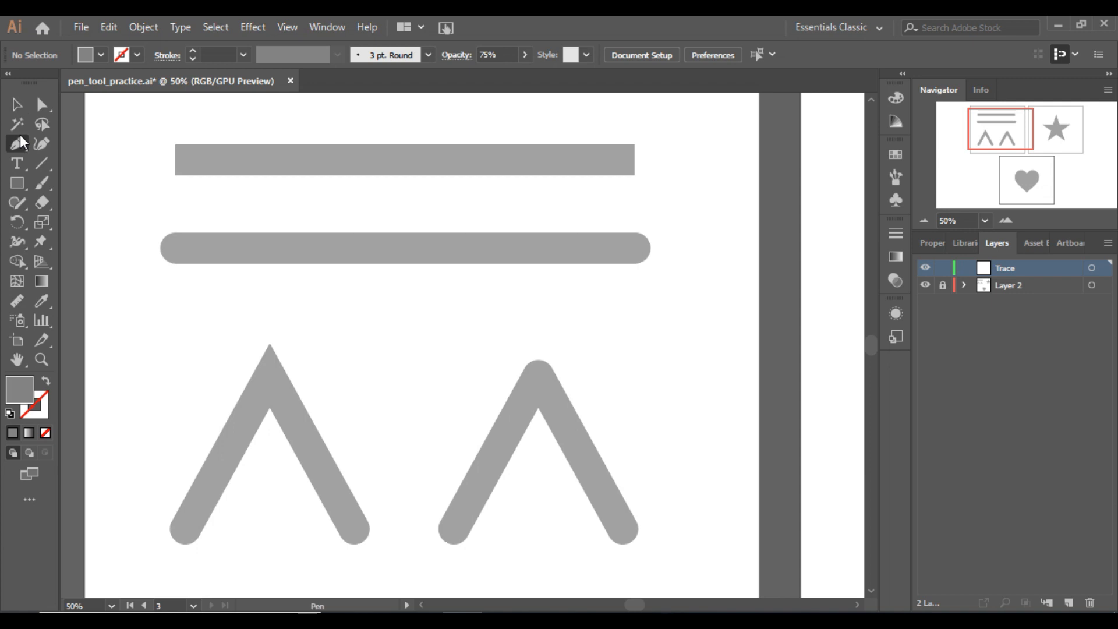
click(243, 55)
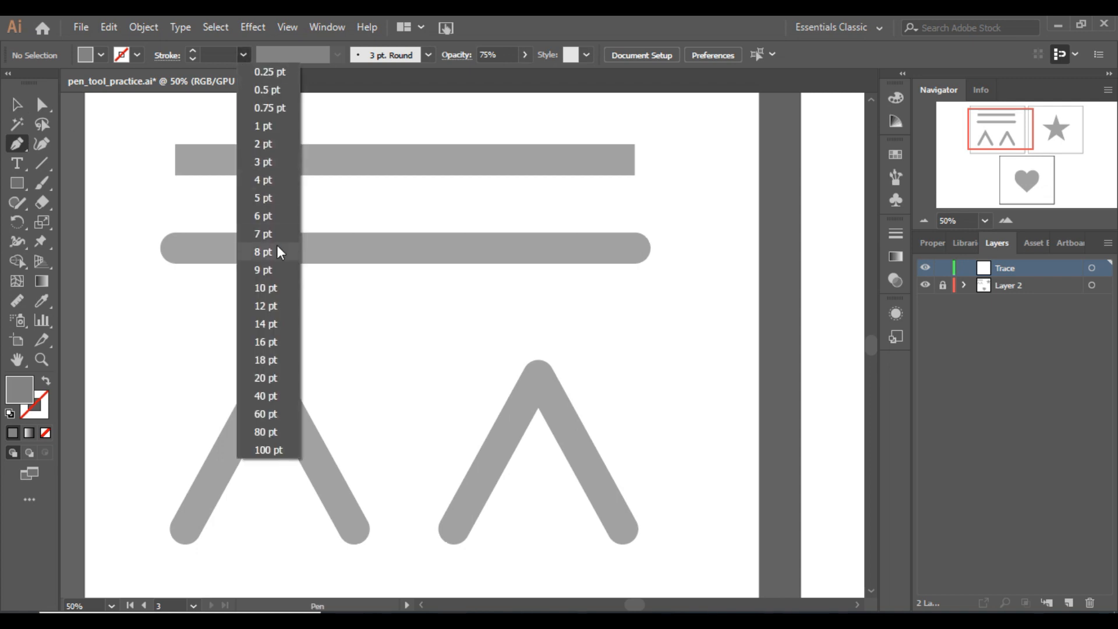
click(268, 396)
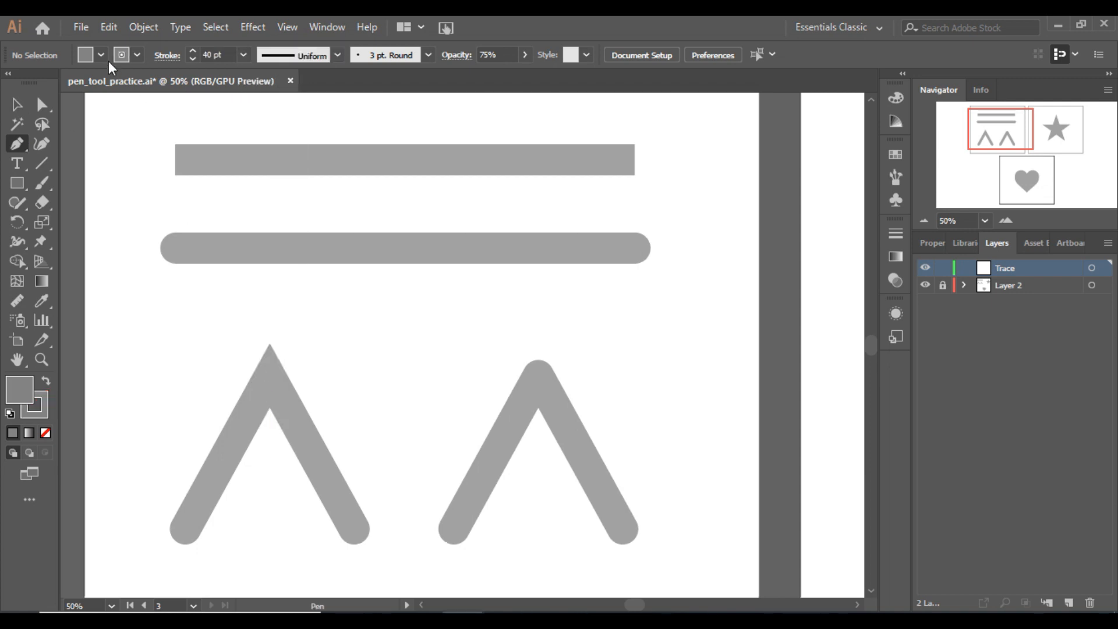
click(138, 54)
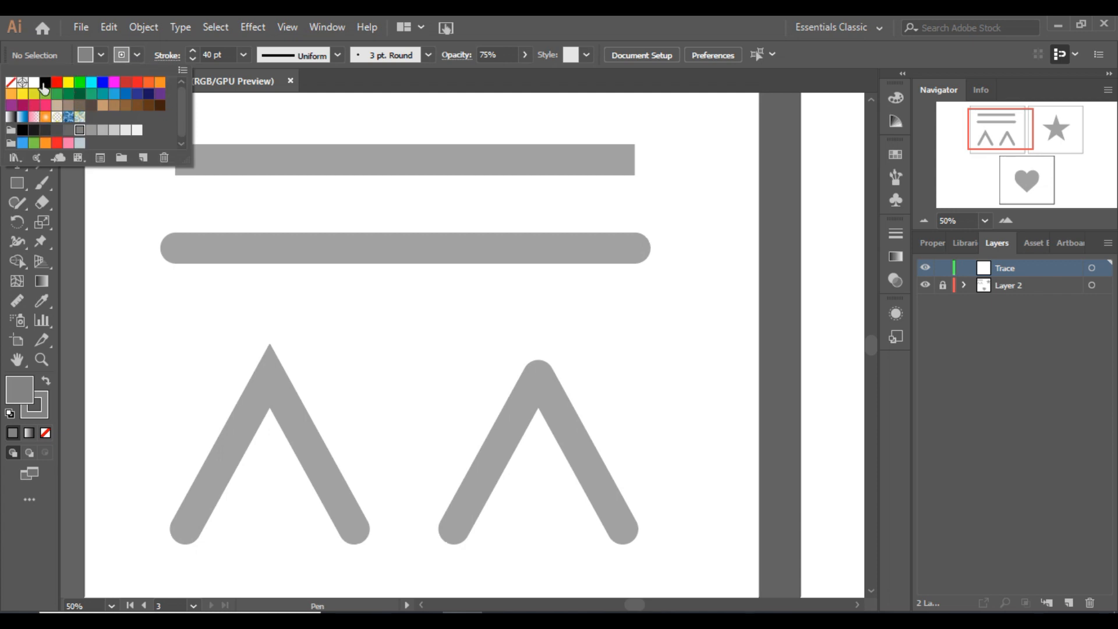
click(42, 82)
click(101, 54)
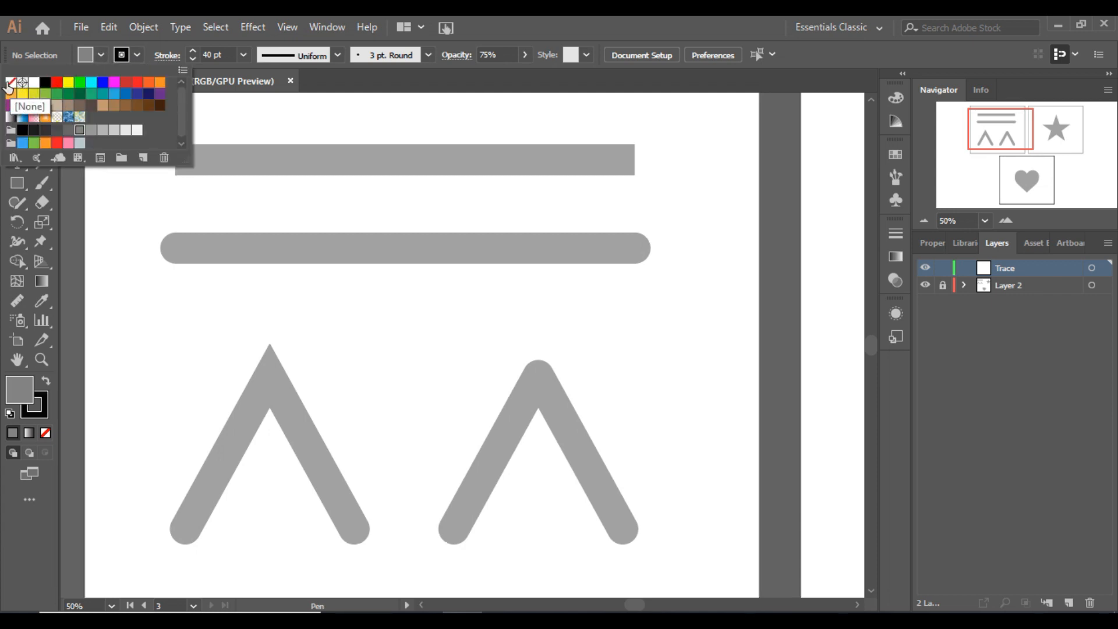
click(10, 82)
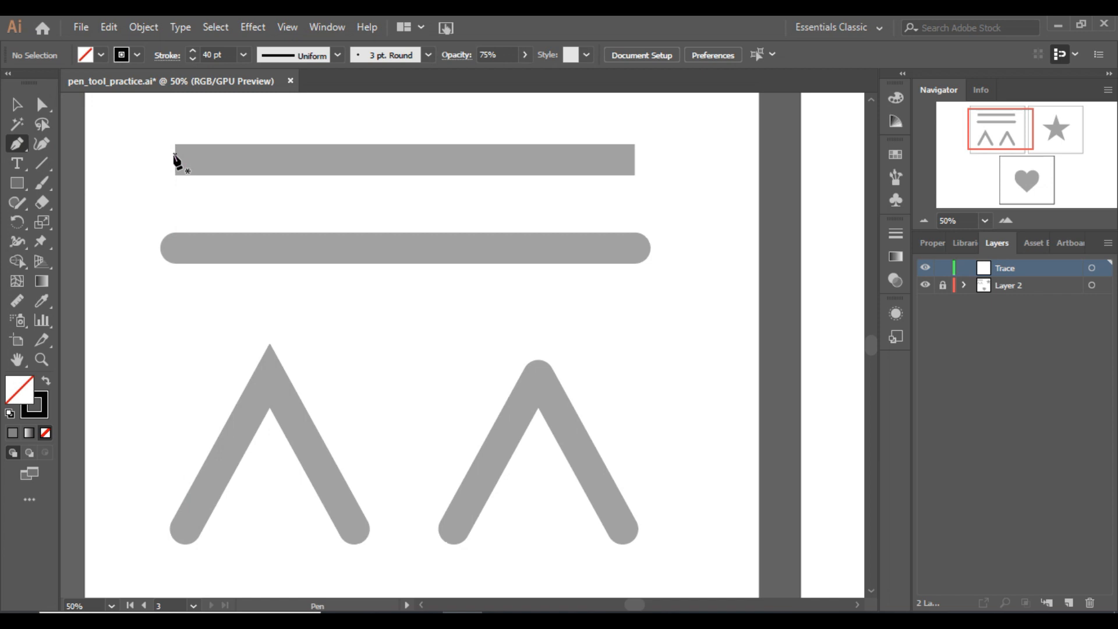
click(166, 56)
Draw a straight horizontal path through the middle of the square-ended grey bar with the Pen tool and end the path.
click(175, 158)
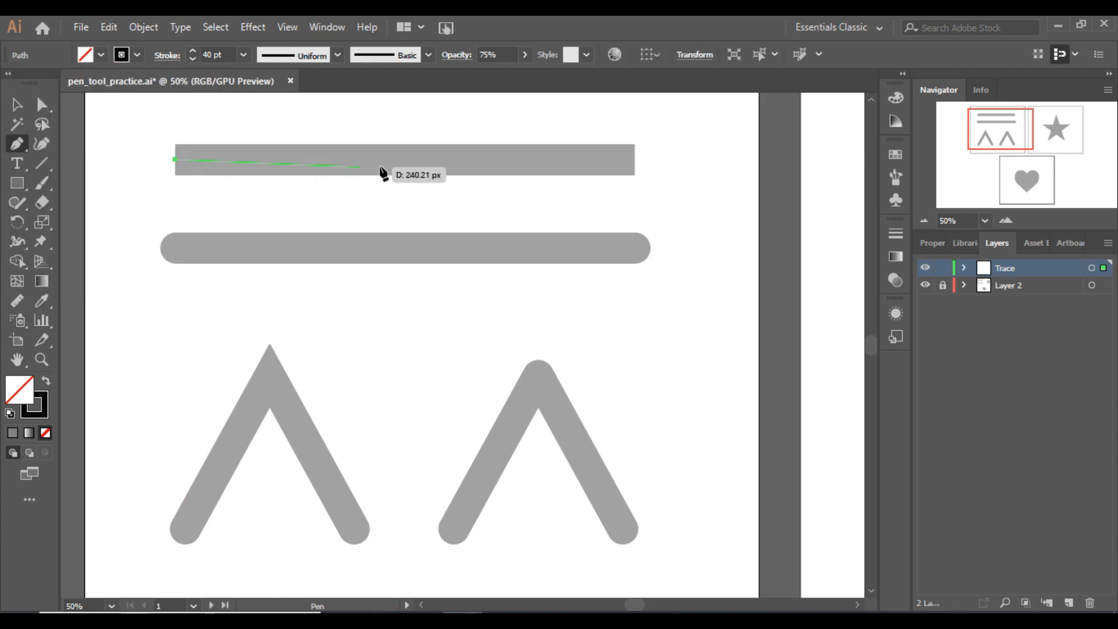
click(630, 159)
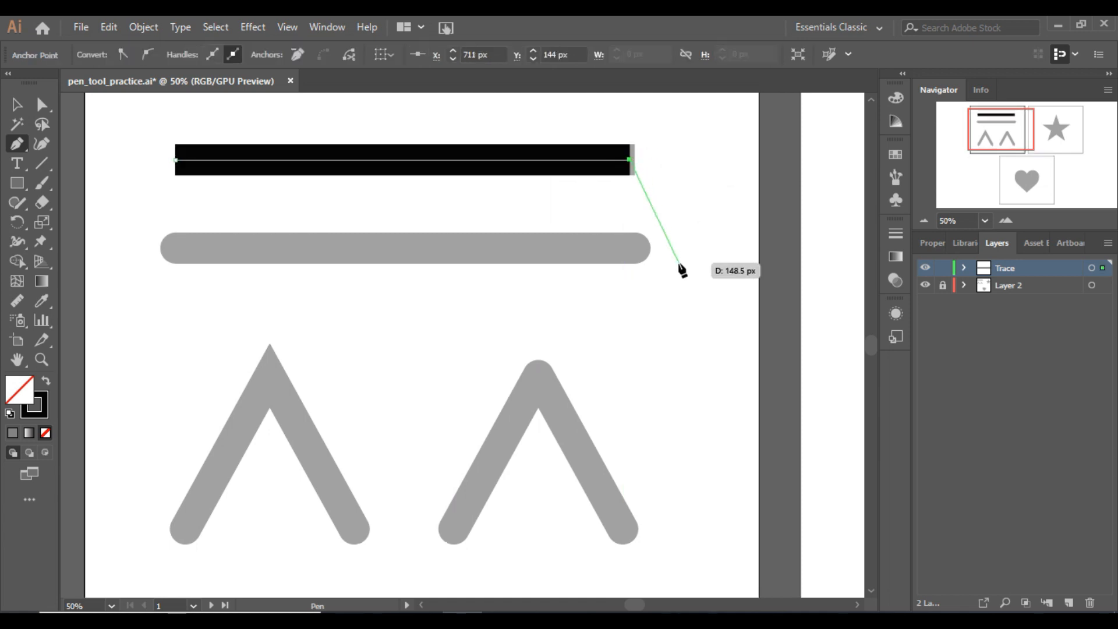
key(Escape)
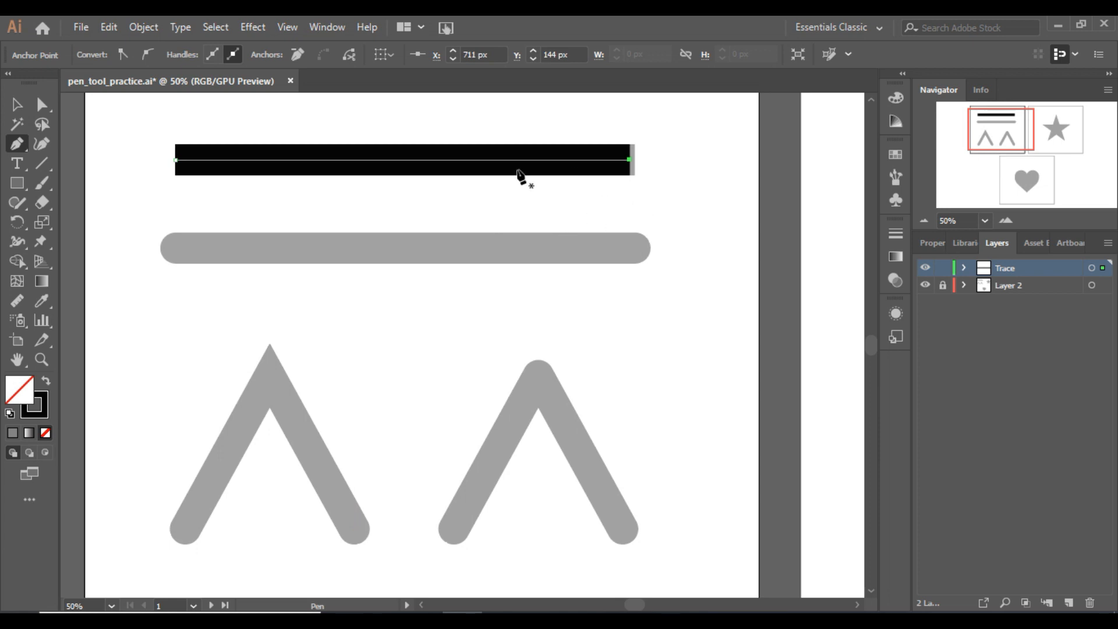
Extend the black line so it reaches the right end of the square-ended grey bar, and deselect it.
click(16, 105)
key(Right)
key(Right)
key(Right)
key(Right)
key(Right)
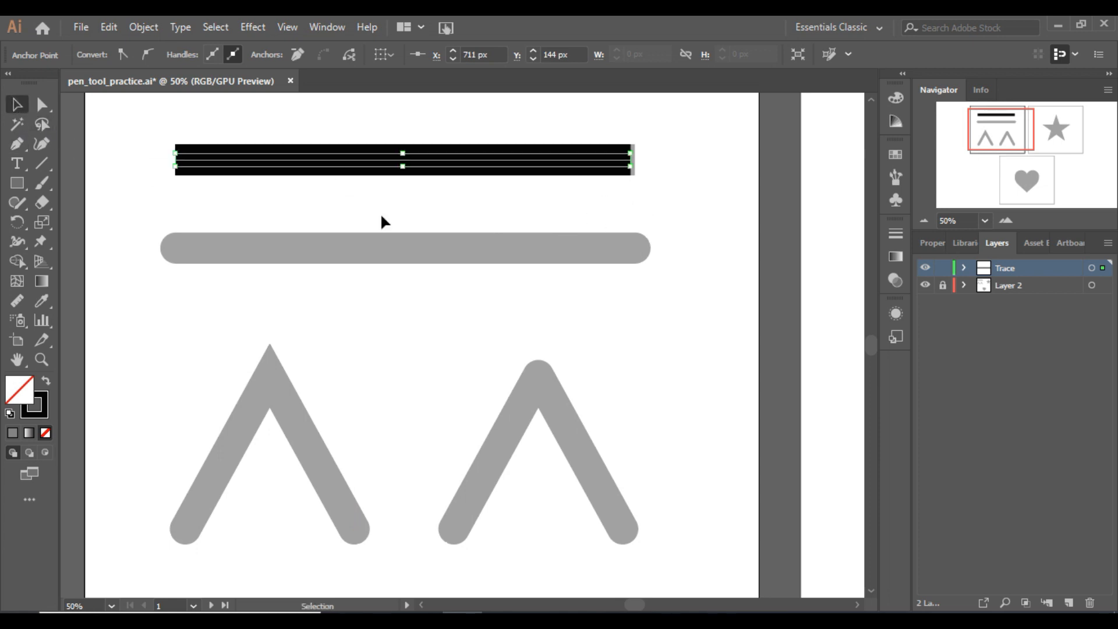
key(Right)
click(382, 217)
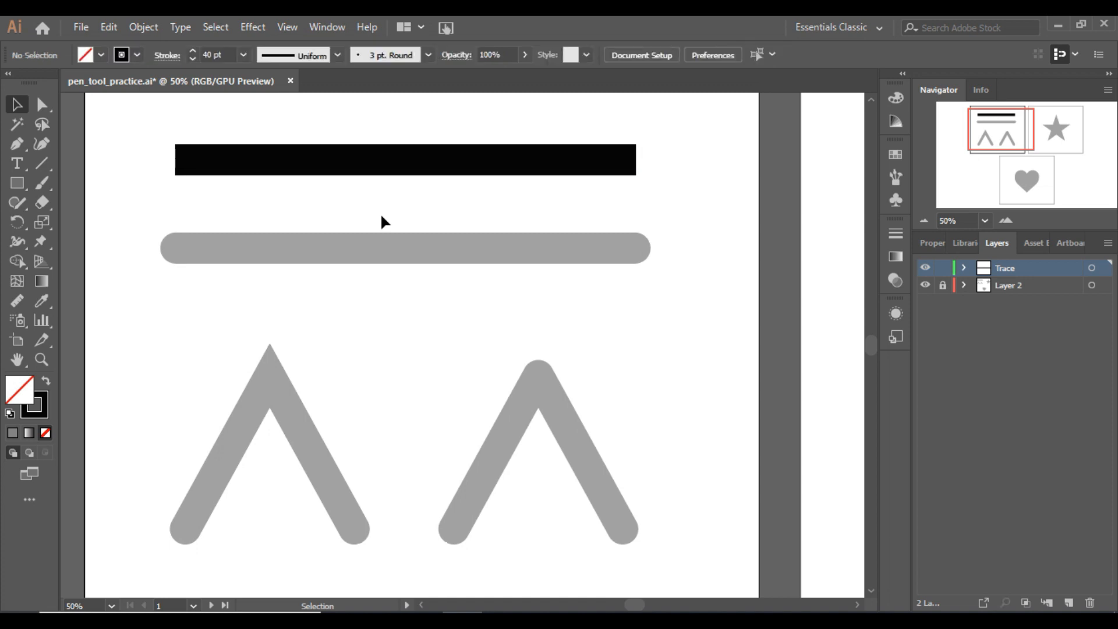
Draw a straight horizontal path through the middle of the round-ended grey bar with the Pen tool.
click(14, 145)
click(175, 248)
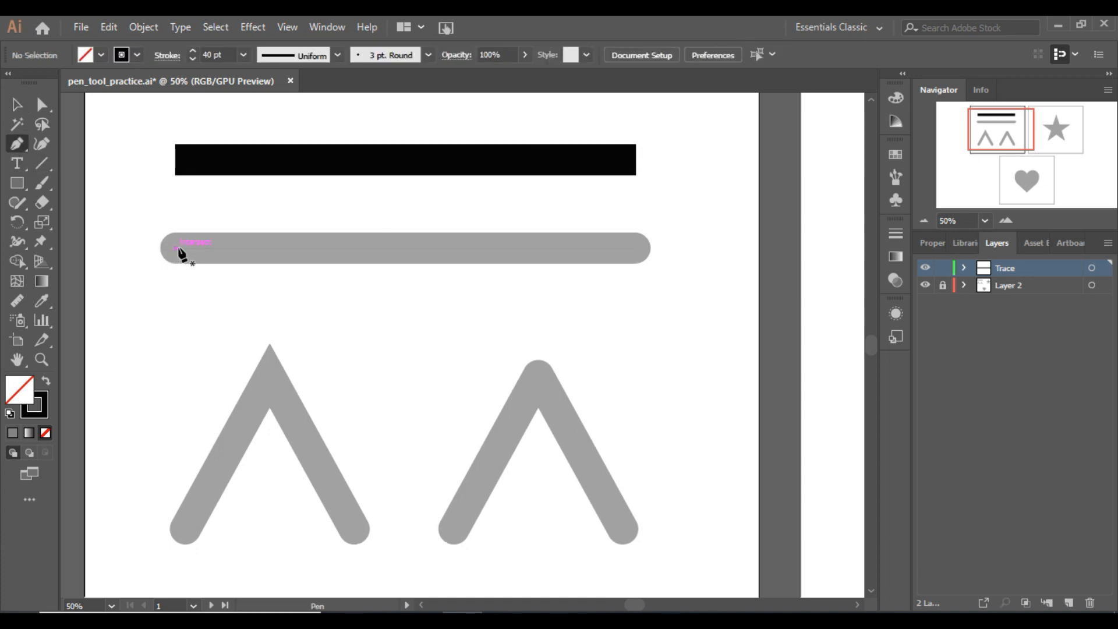
click(636, 248)
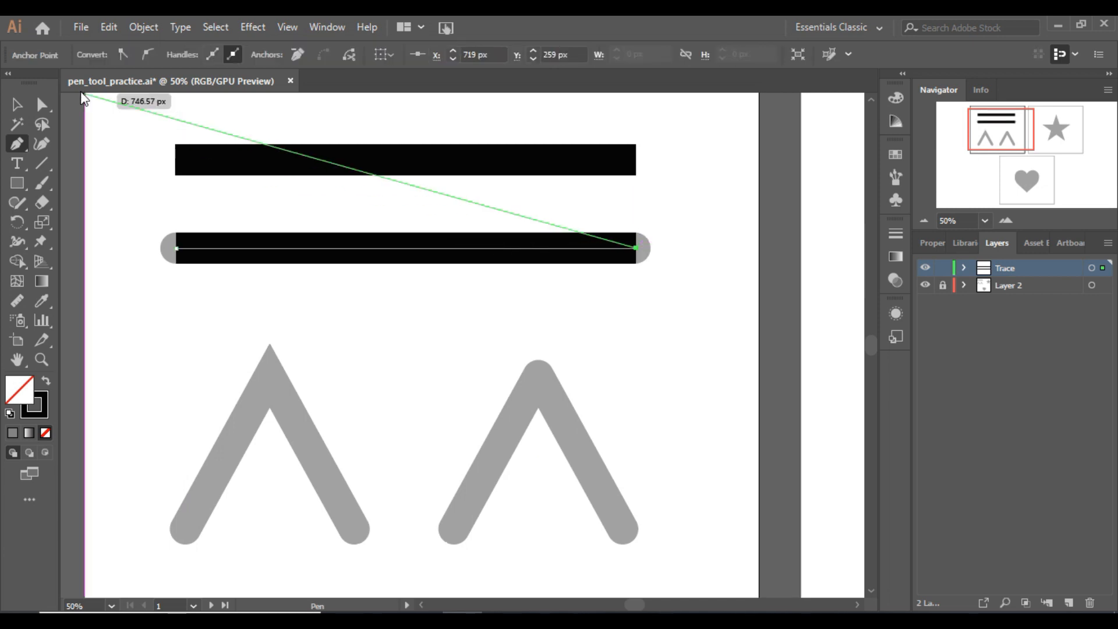
click(16, 104)
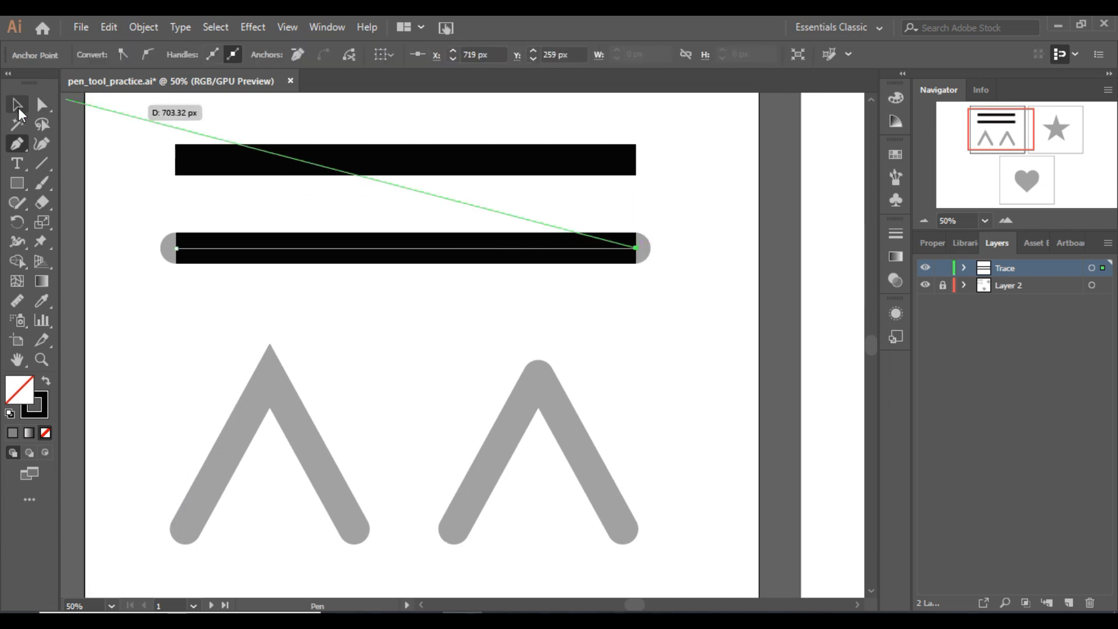
click(292, 296)
Apply the Round Cap to the second line to match the round-ended grey bar.
click(272, 249)
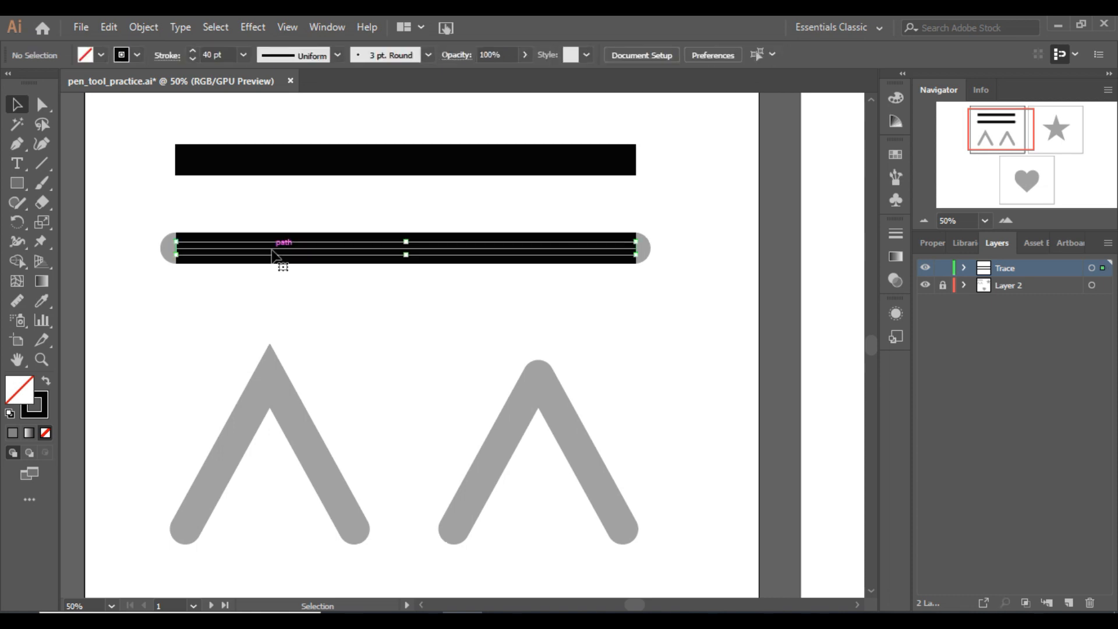
click(166, 56)
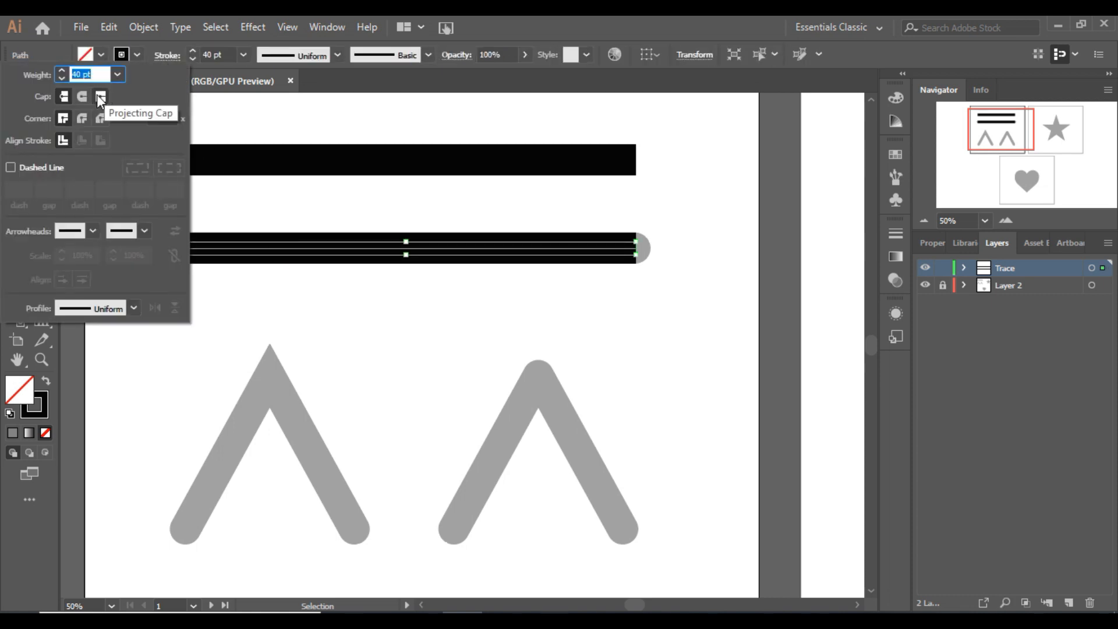
click(80, 97)
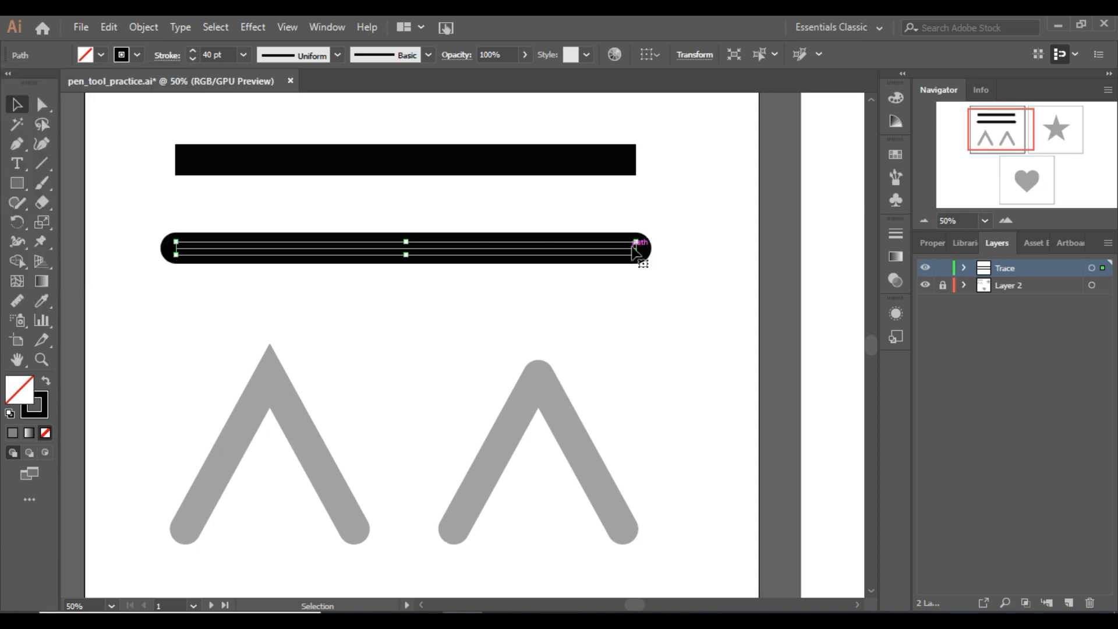
click(201, 351)
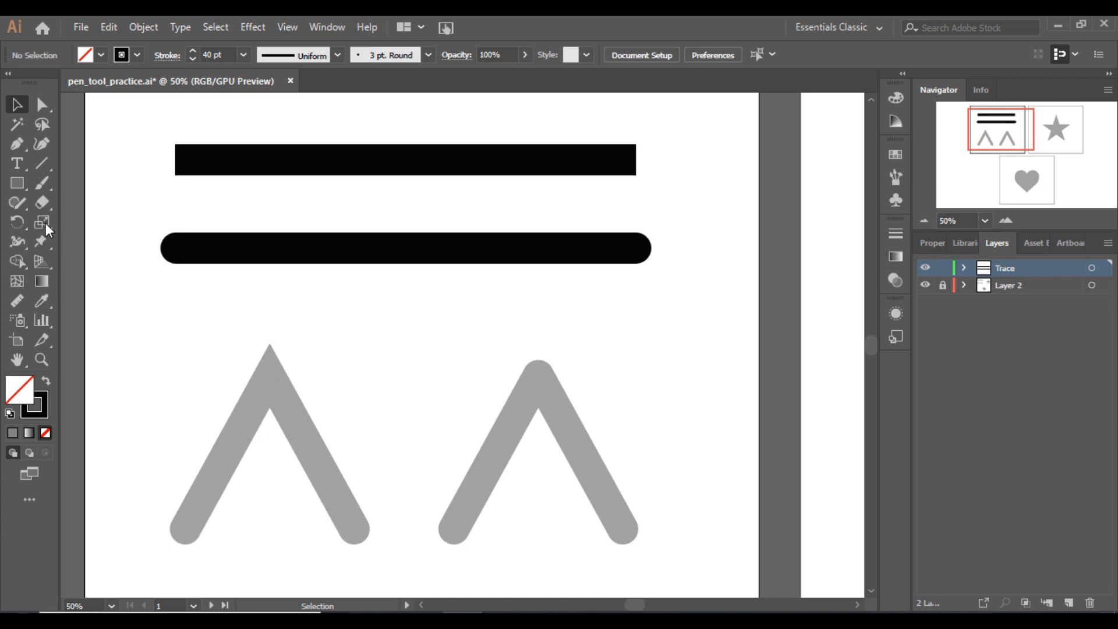
Trace the left chevron with a three-point Pen path from its lower left end over the peak to its lower right end.
click(12, 148)
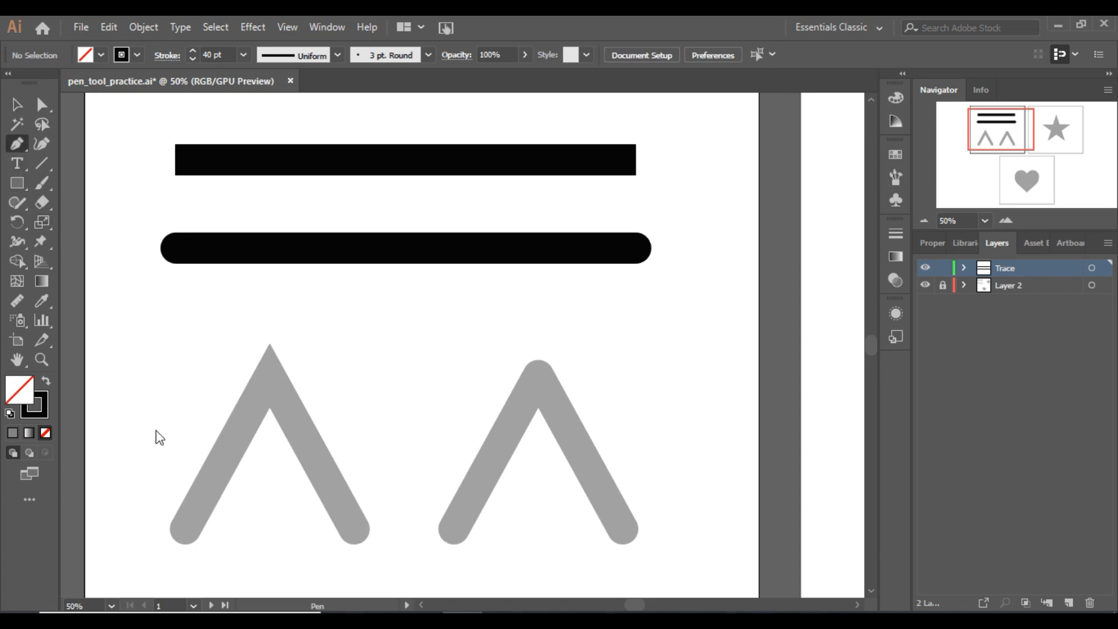
click(185, 529)
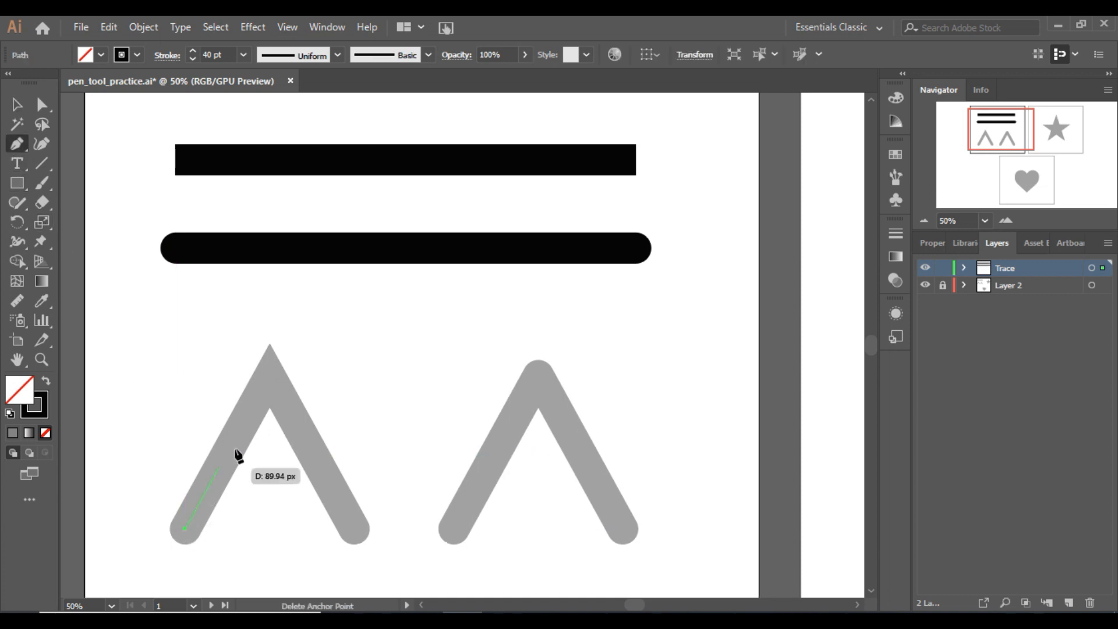
click(269, 376)
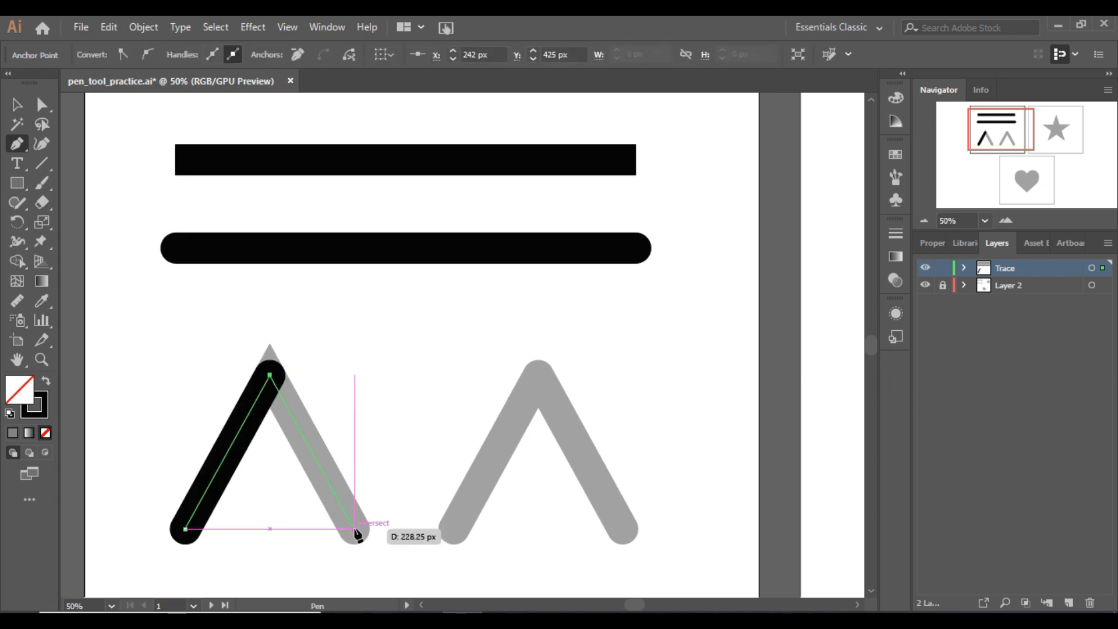
click(354, 529)
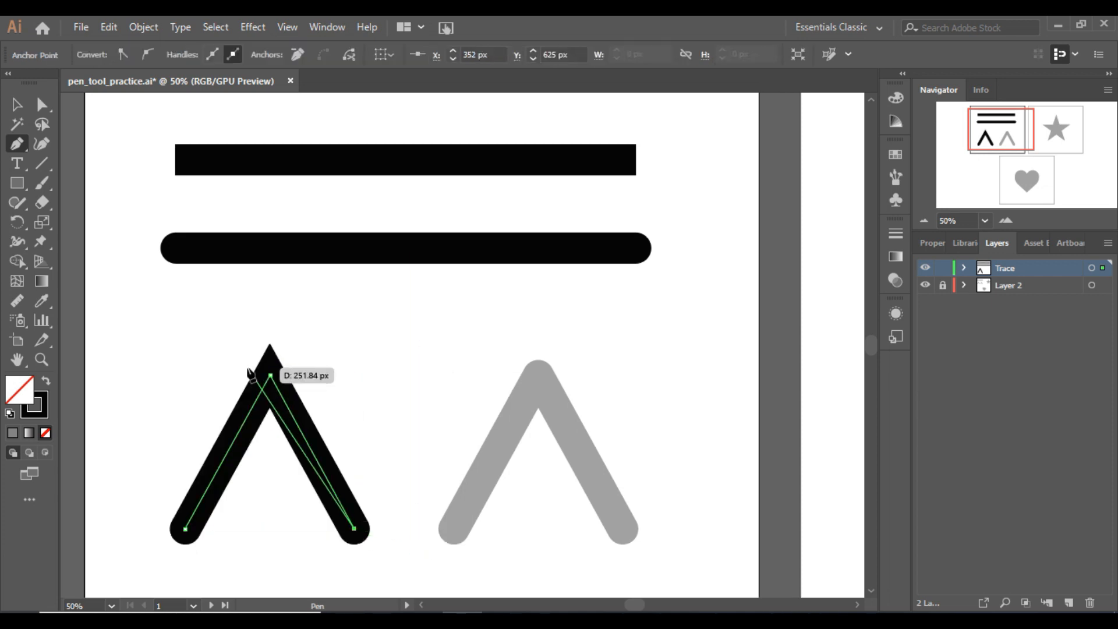
key(Escape)
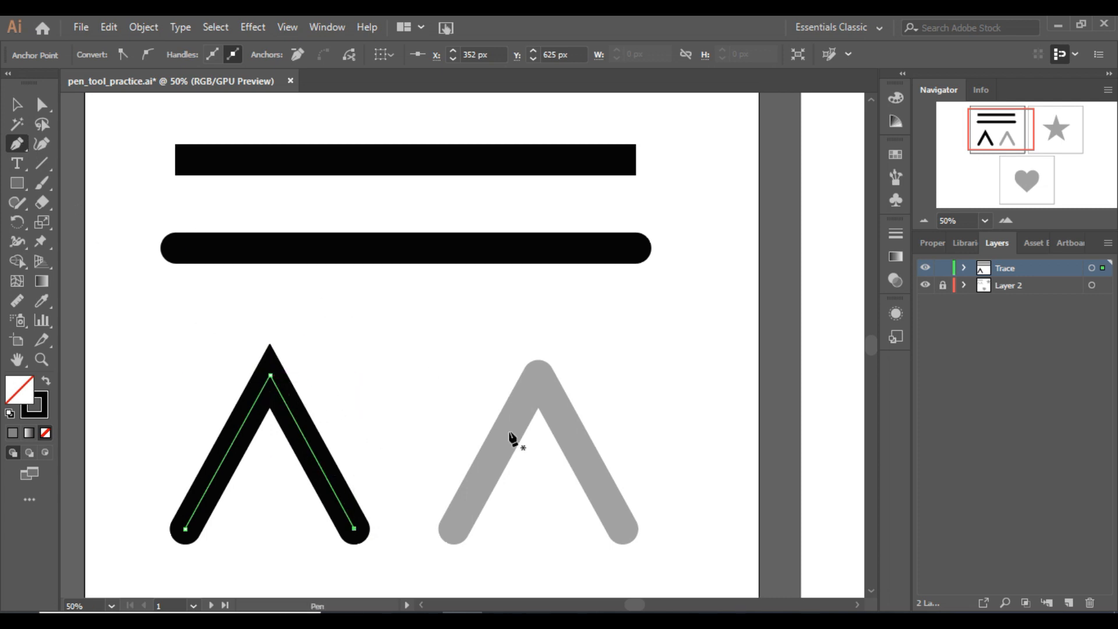
Trace the right chevron with a three-point open Pen path over its peak and deselect it.
click(454, 529)
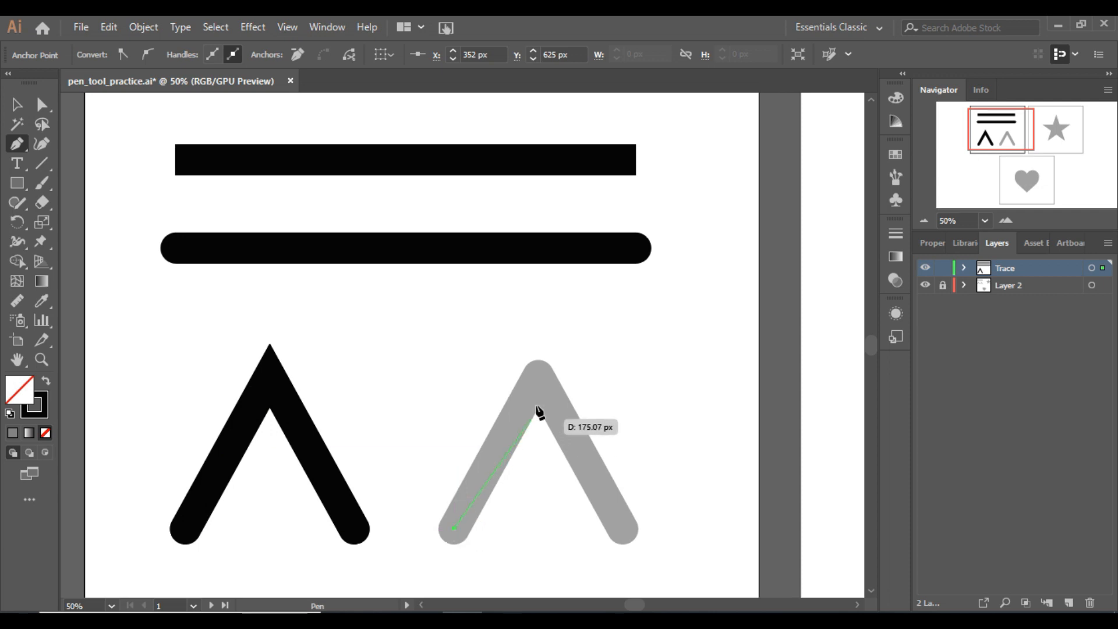
click(537, 381)
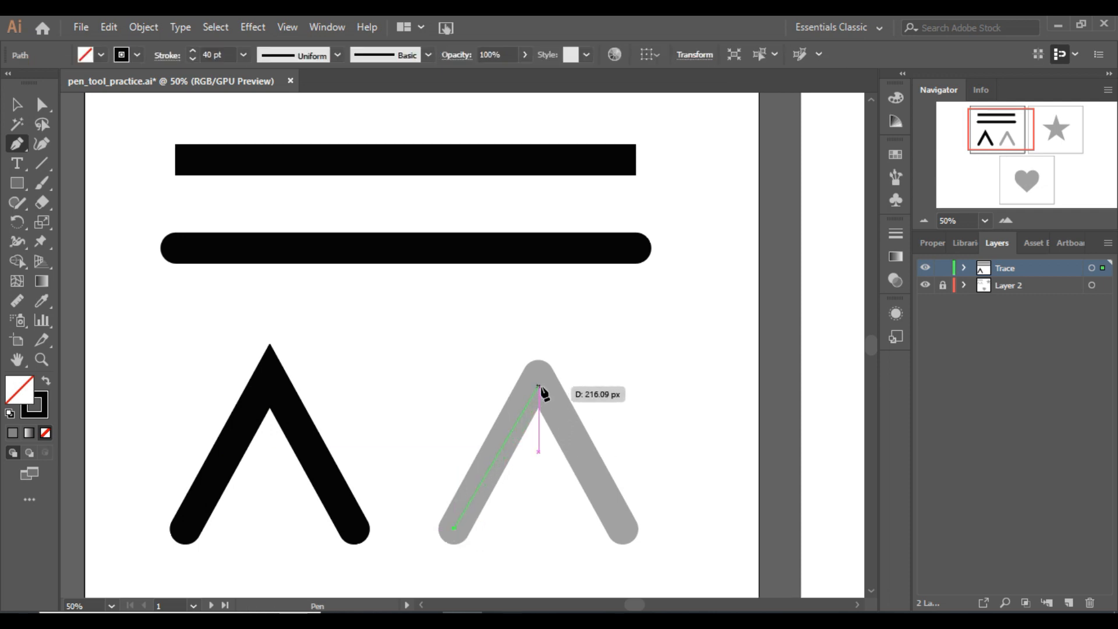
click(623, 529)
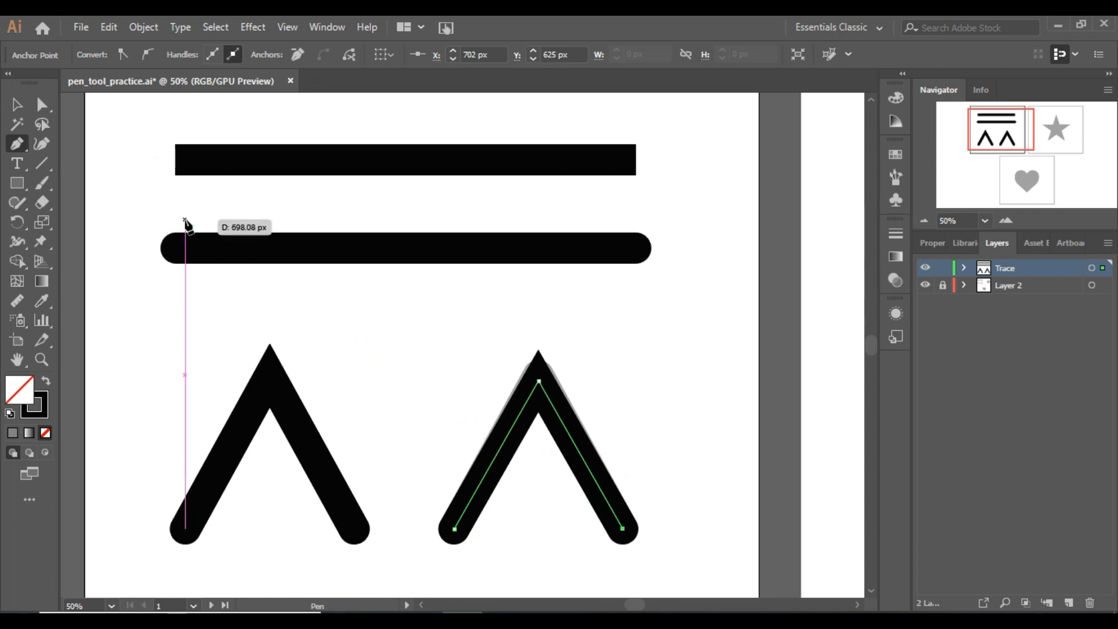
click(16, 104)
click(431, 338)
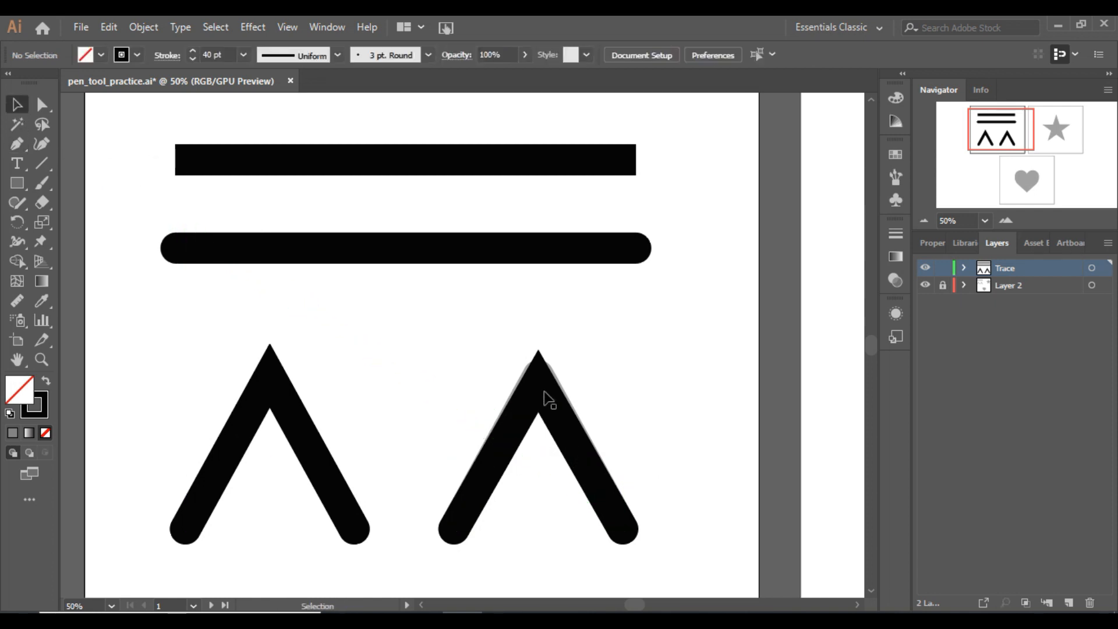
Compare the corner join styles, including Bevel Join, on the right chevron path and apply Round Join.
click(539, 378)
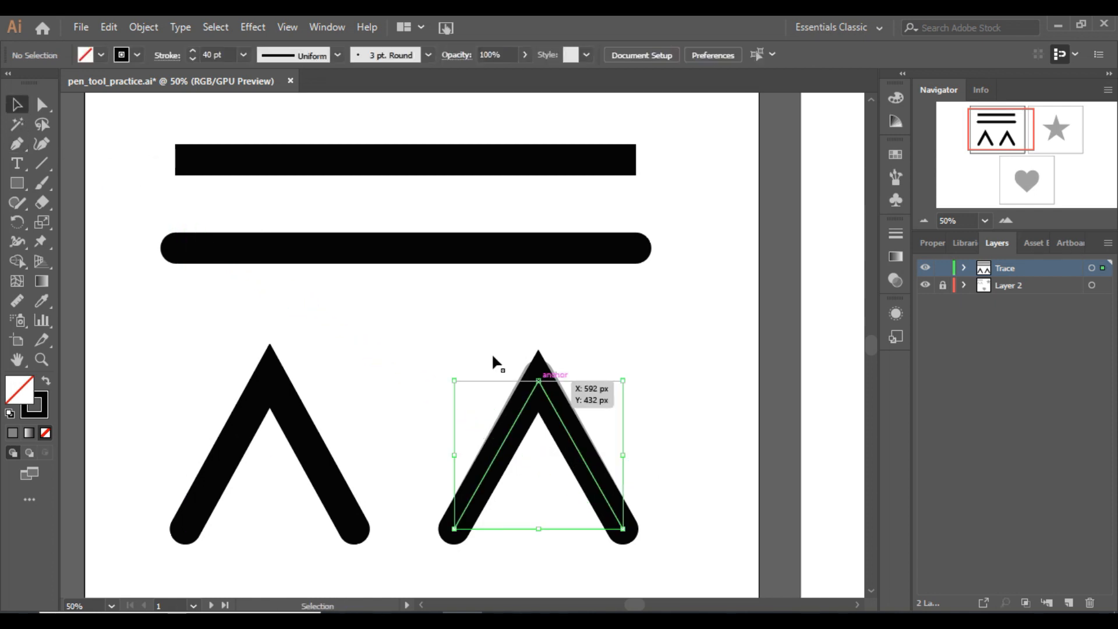
click(171, 61)
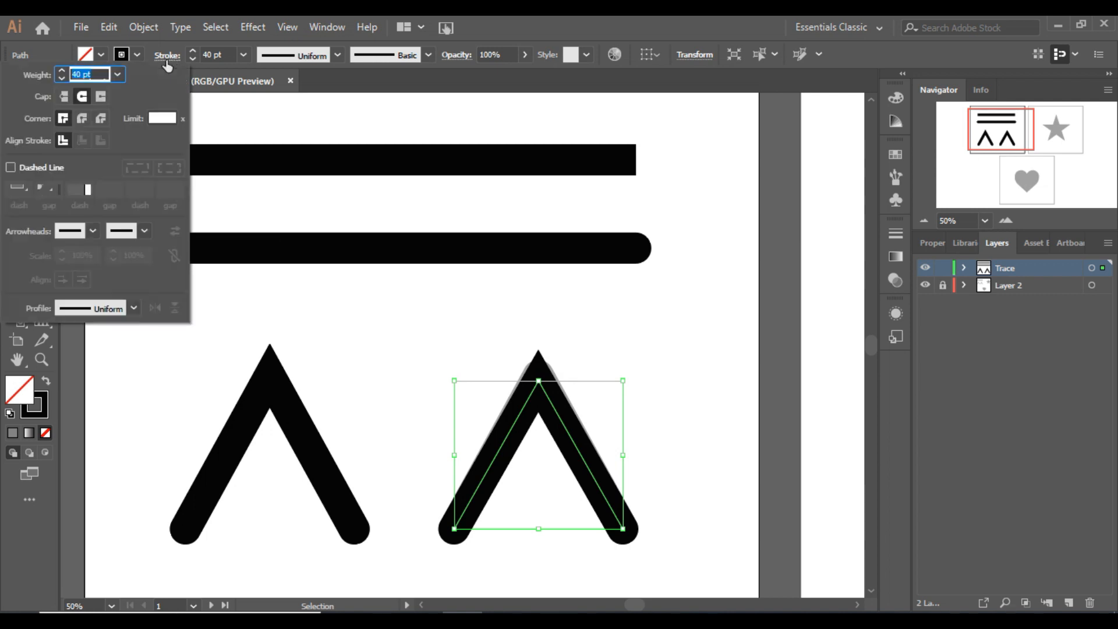
click(81, 120)
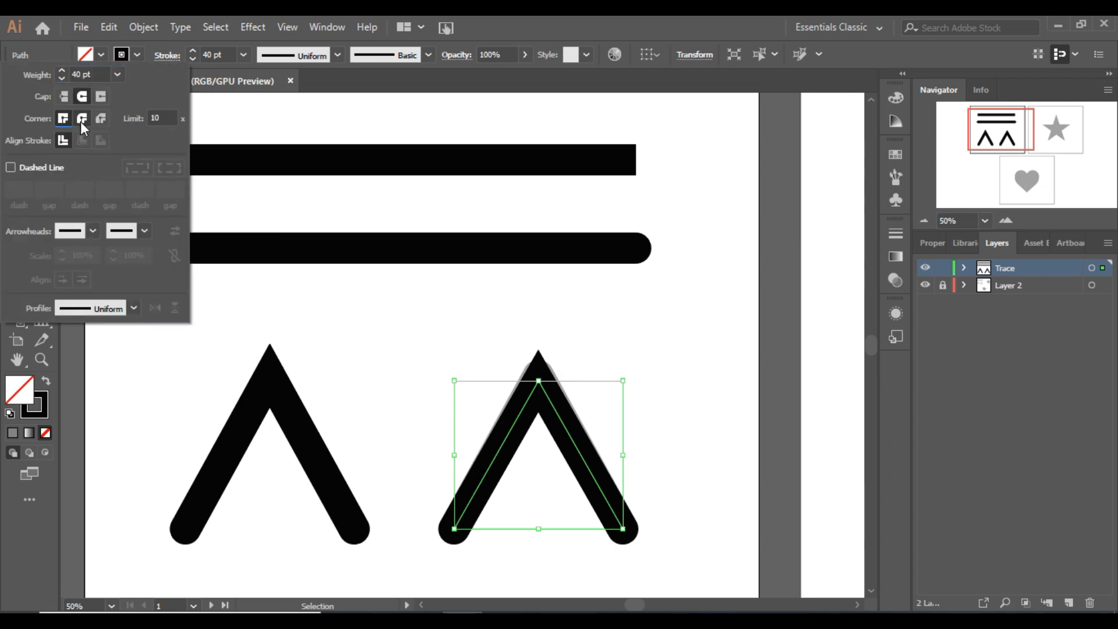
click(106, 121)
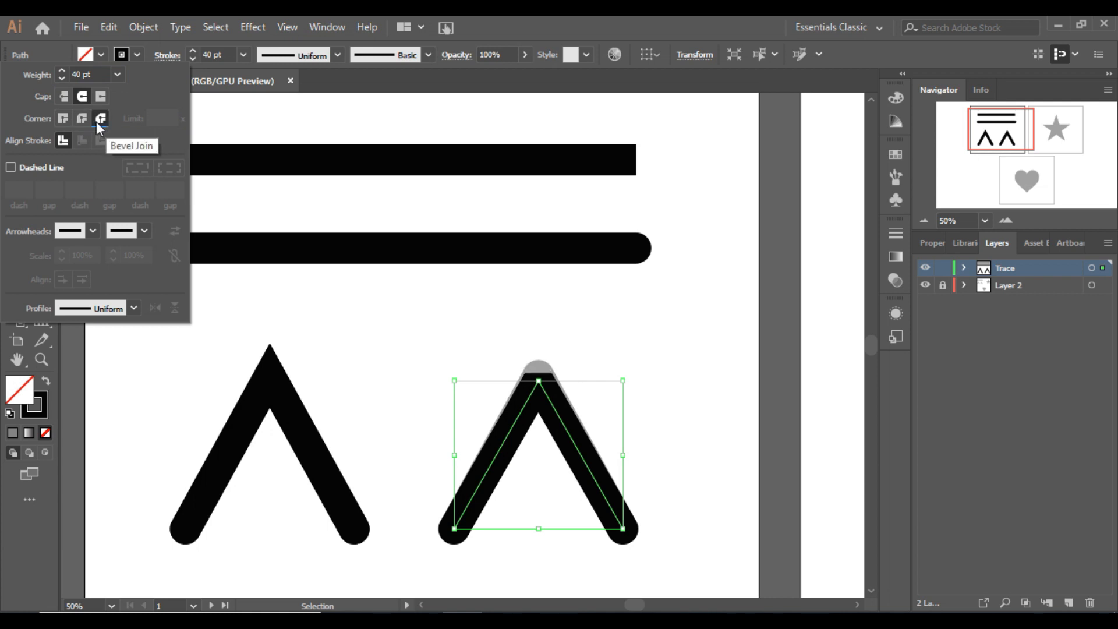
click(80, 117)
click(69, 117)
click(86, 116)
click(421, 298)
click(420, 295)
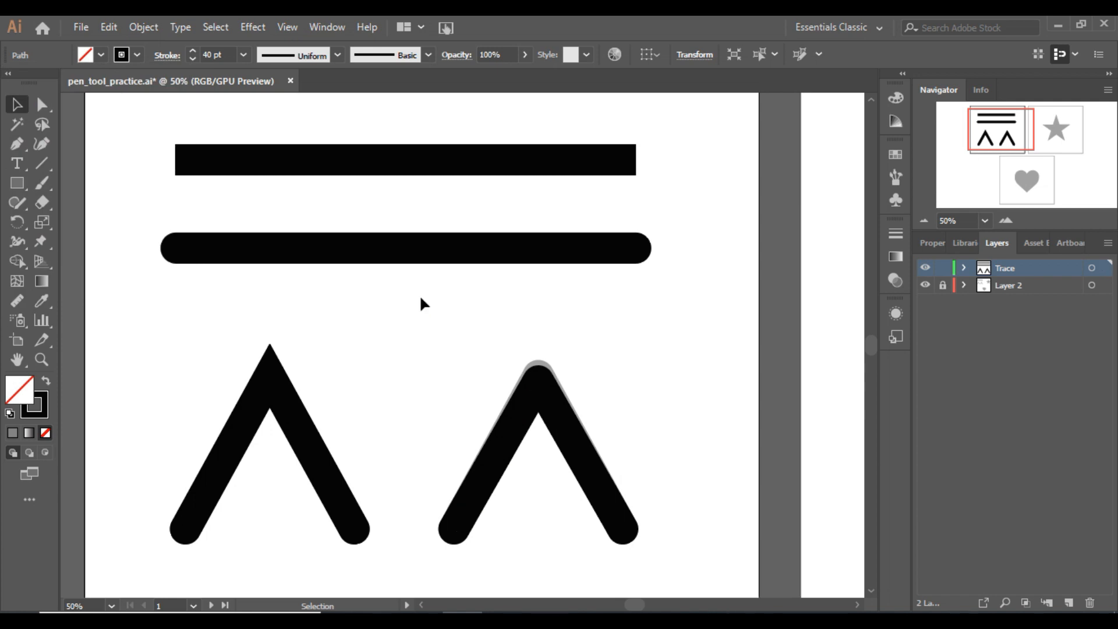
Nudge the right chevron path slightly upward to line up with its grey guide, and deselect it.
click(563, 423)
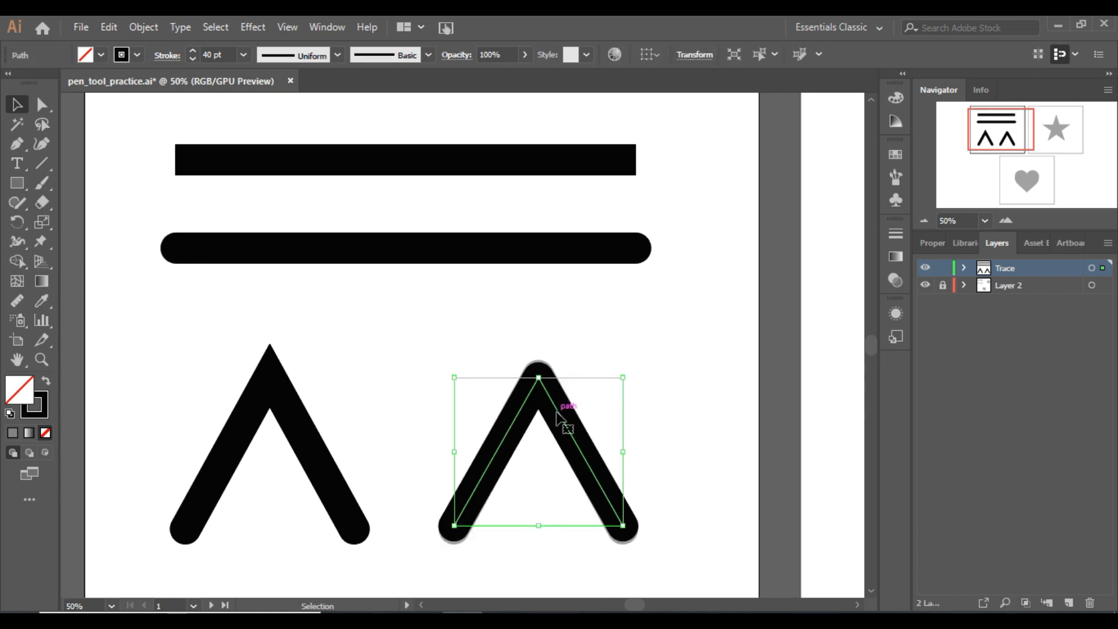
click(604, 547)
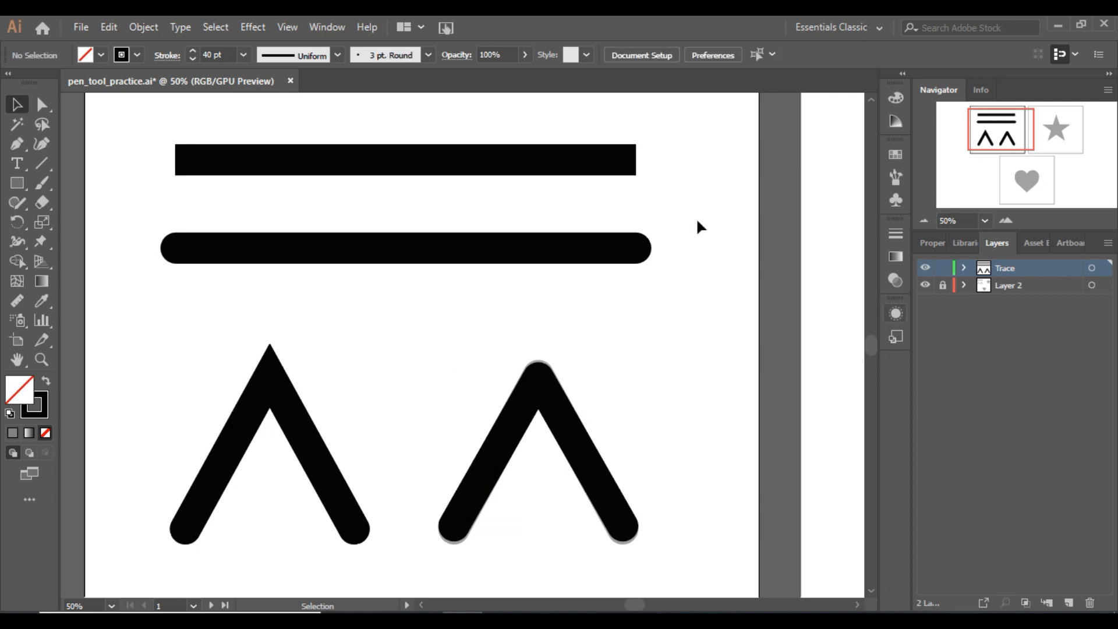
Set up the Pen tool for the star artboard with Miter Join corners, Butt Cap ends and a 3 pt stroke.
drag(991, 141, 1053, 132)
click(16, 144)
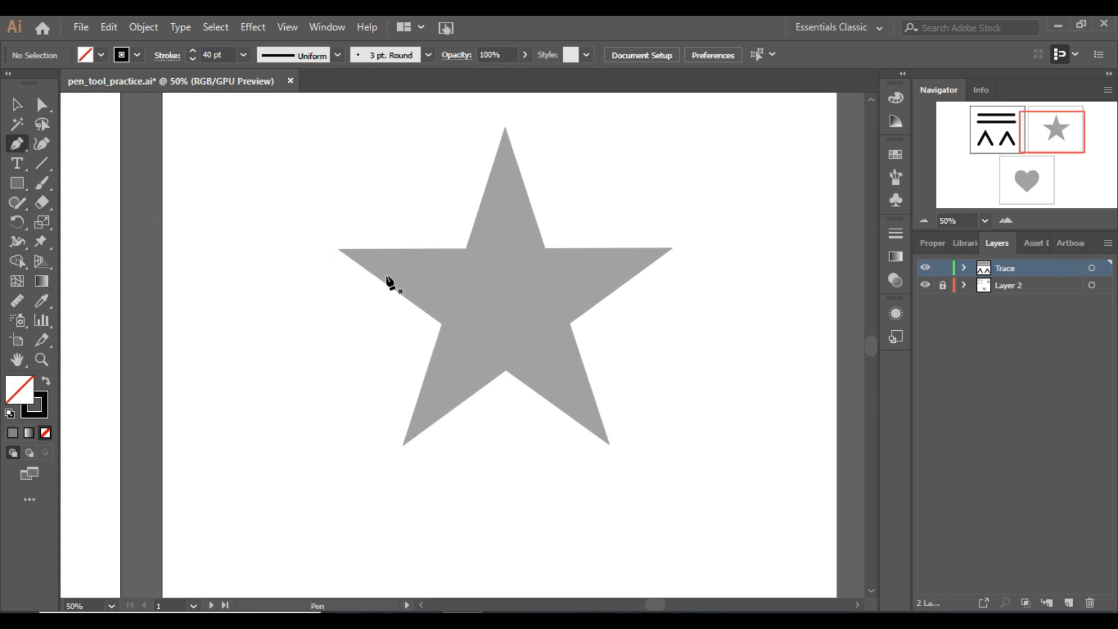
click(169, 55)
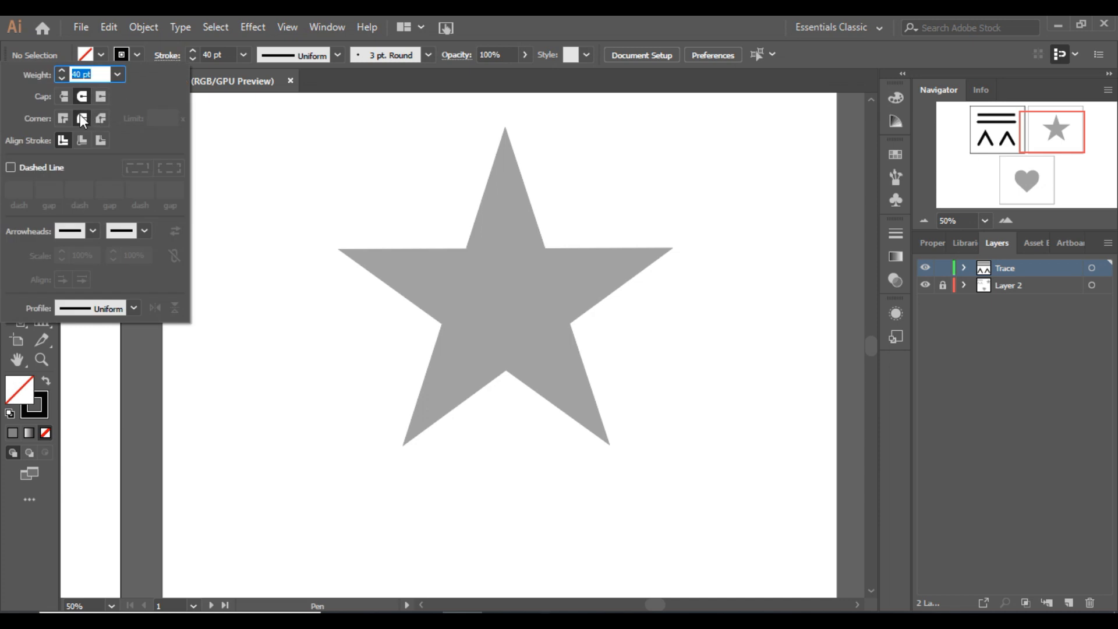
click(65, 113)
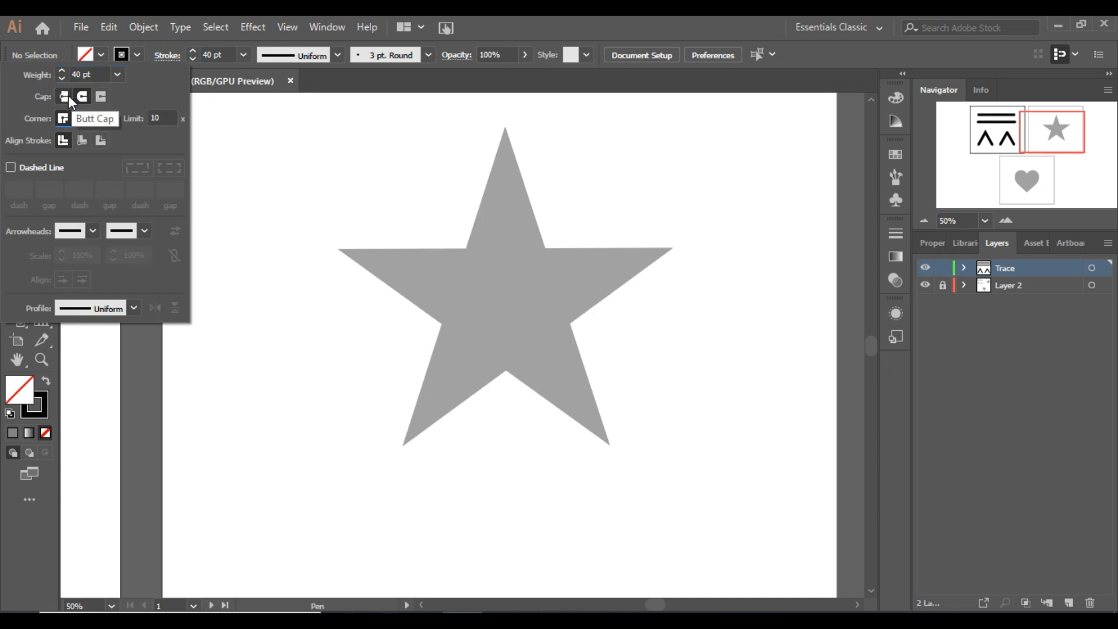
click(64, 95)
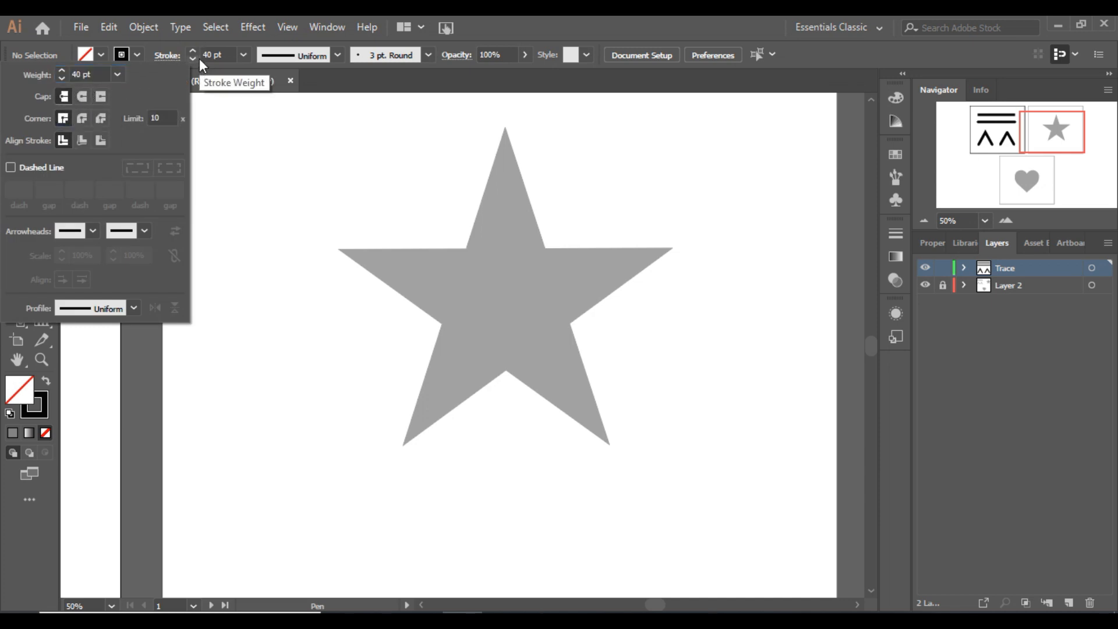
click(243, 55)
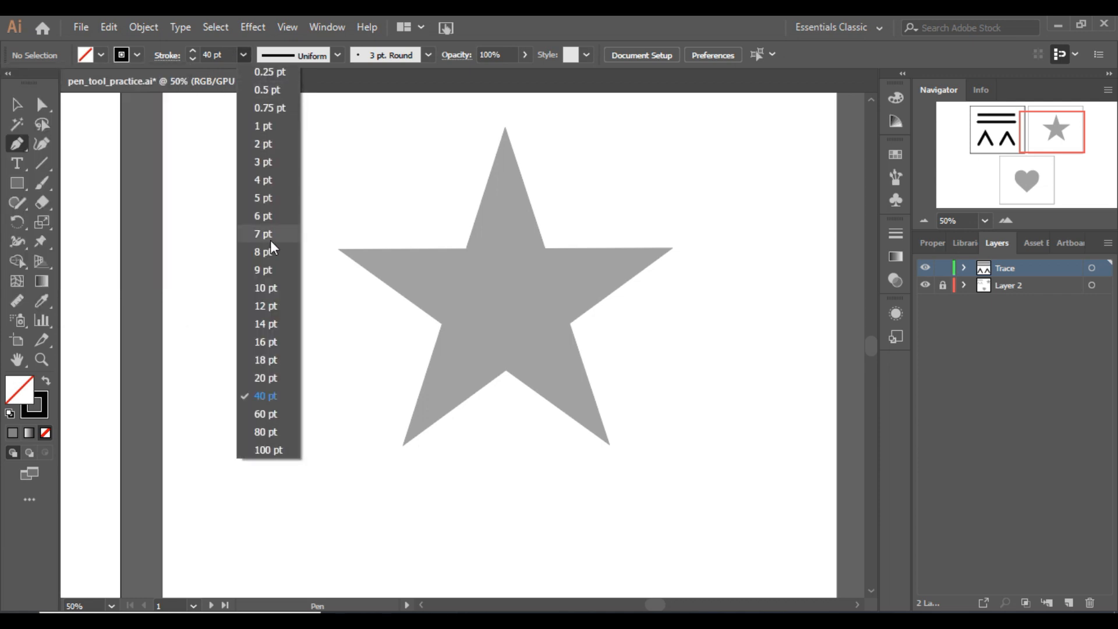
click(260, 163)
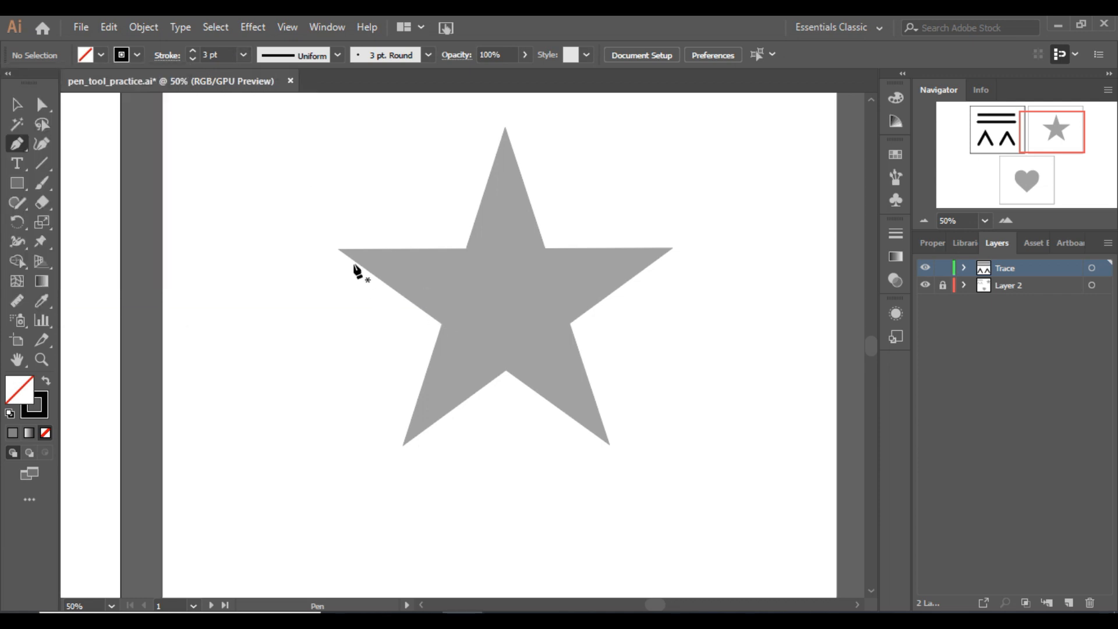
Trace the grey star with a closed ten-point straight-segment Pen path, starting at its left tip, and deselect it.
click(339, 249)
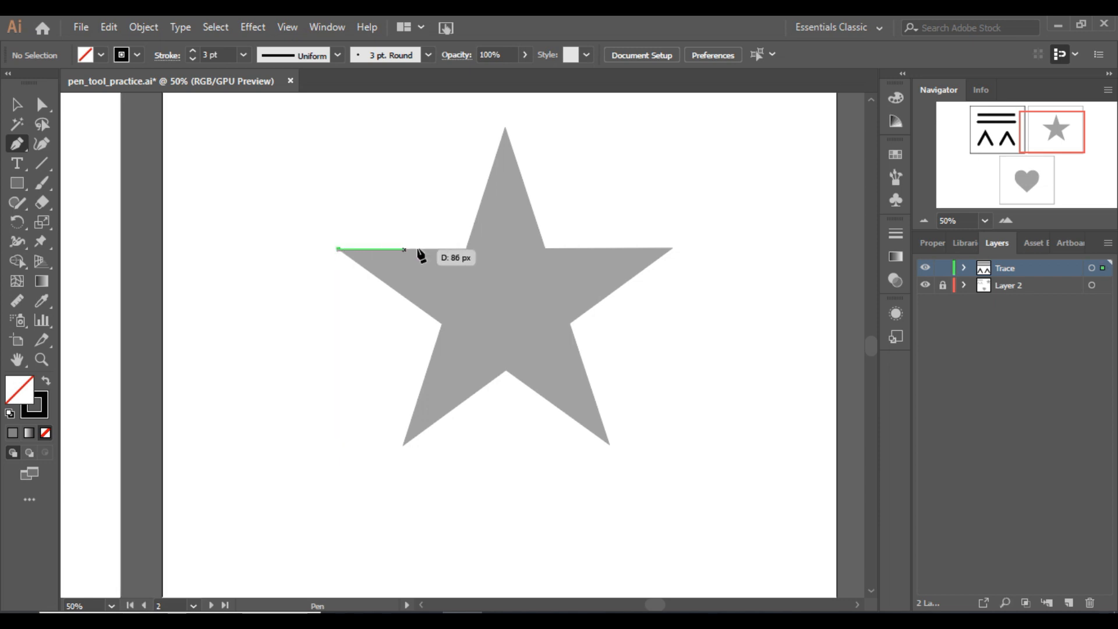
click(465, 249)
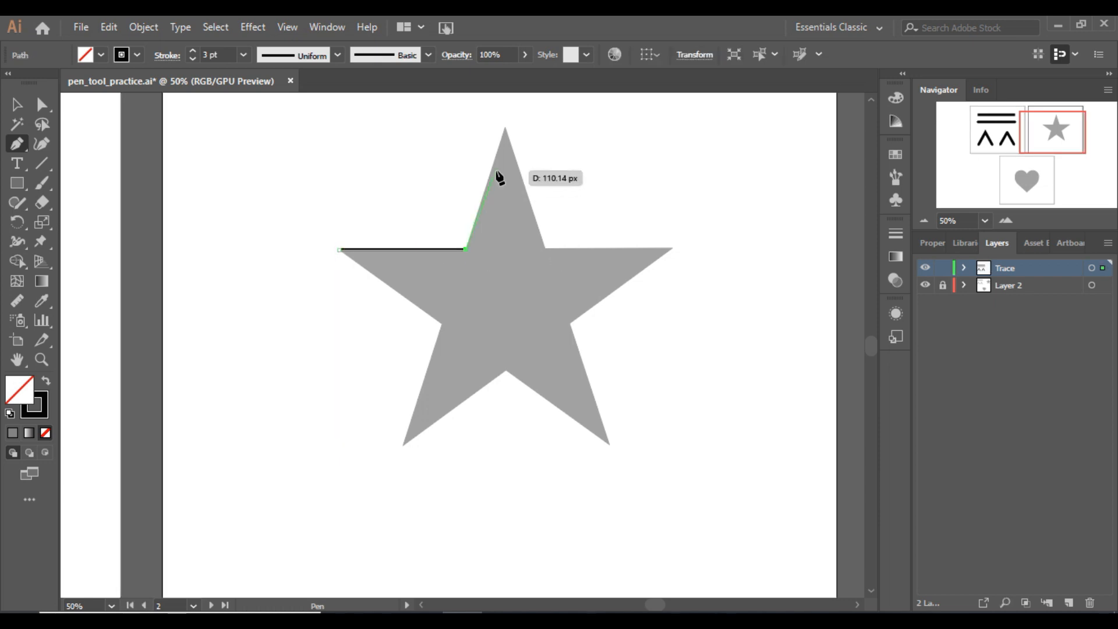
click(505, 126)
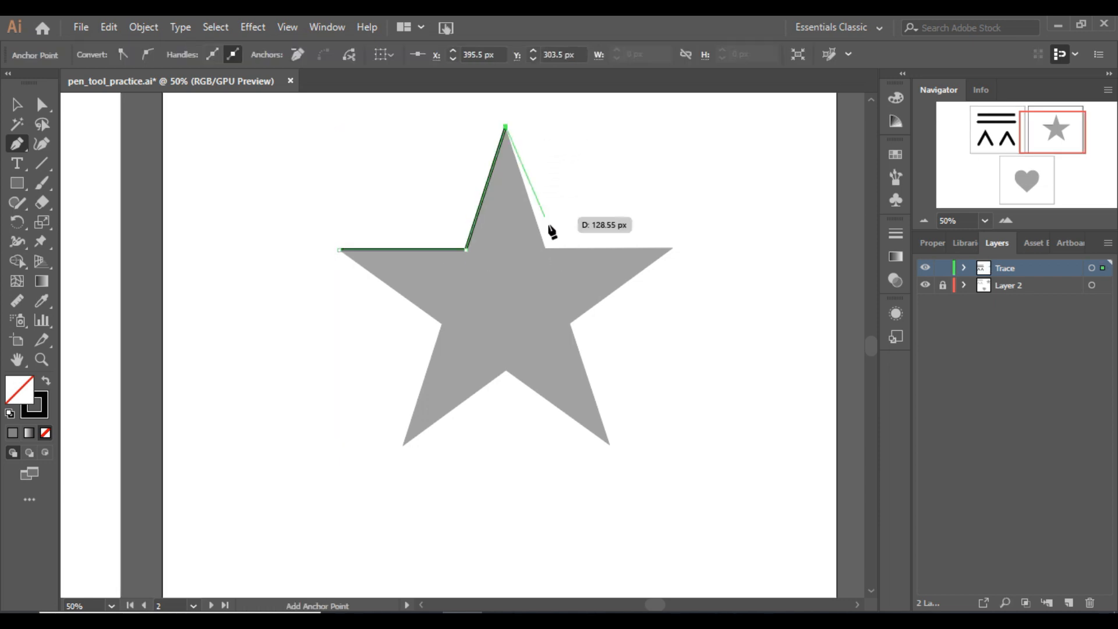
click(545, 249)
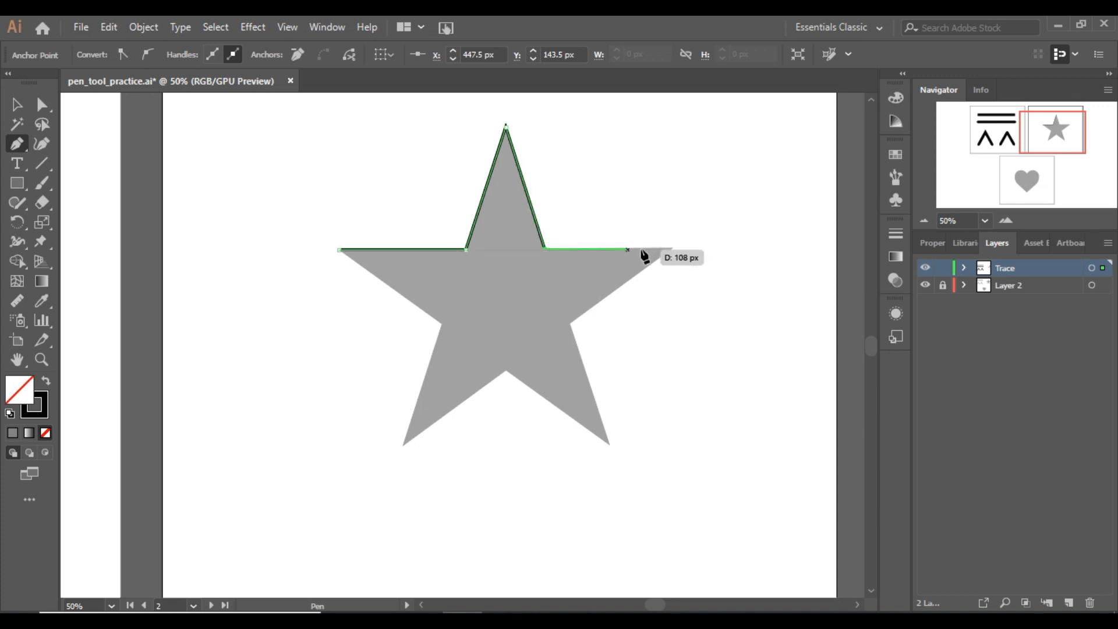
click(672, 250)
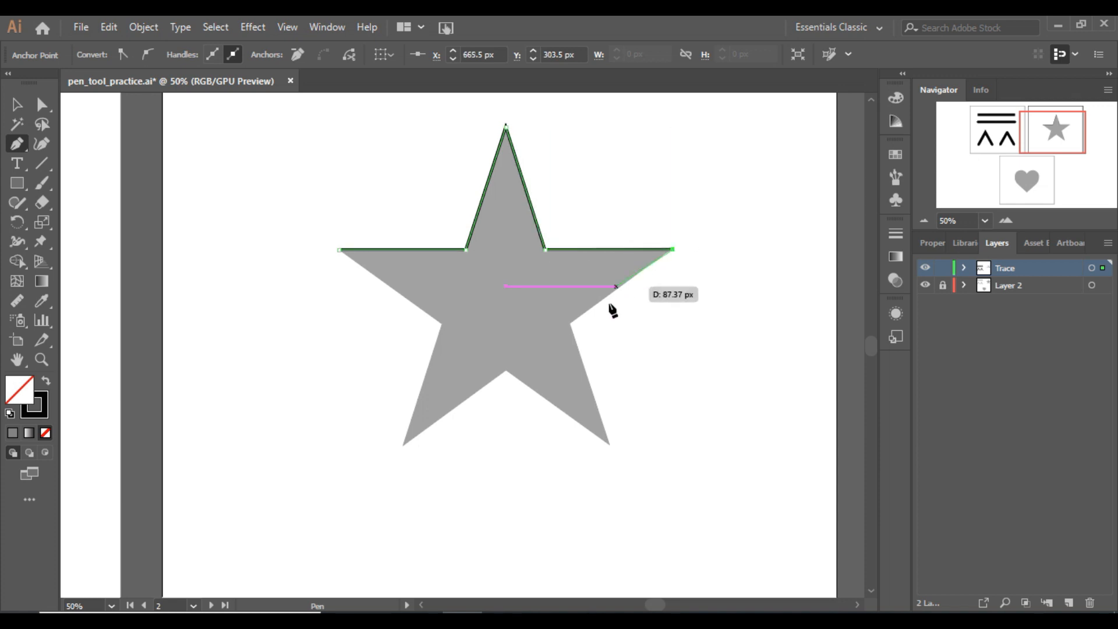
click(570, 323)
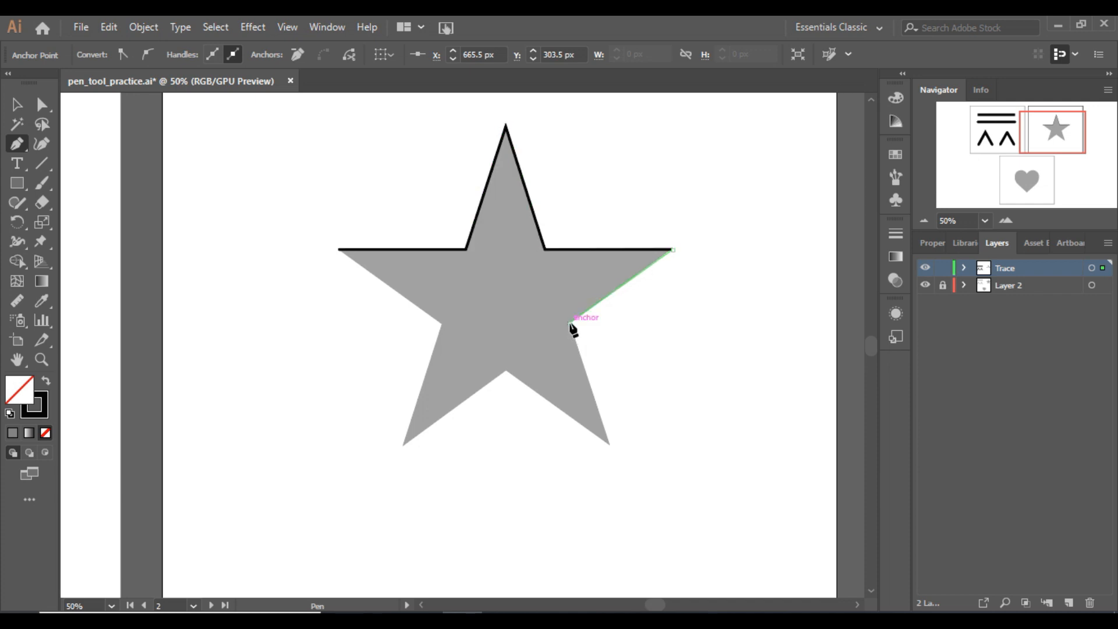
click(609, 446)
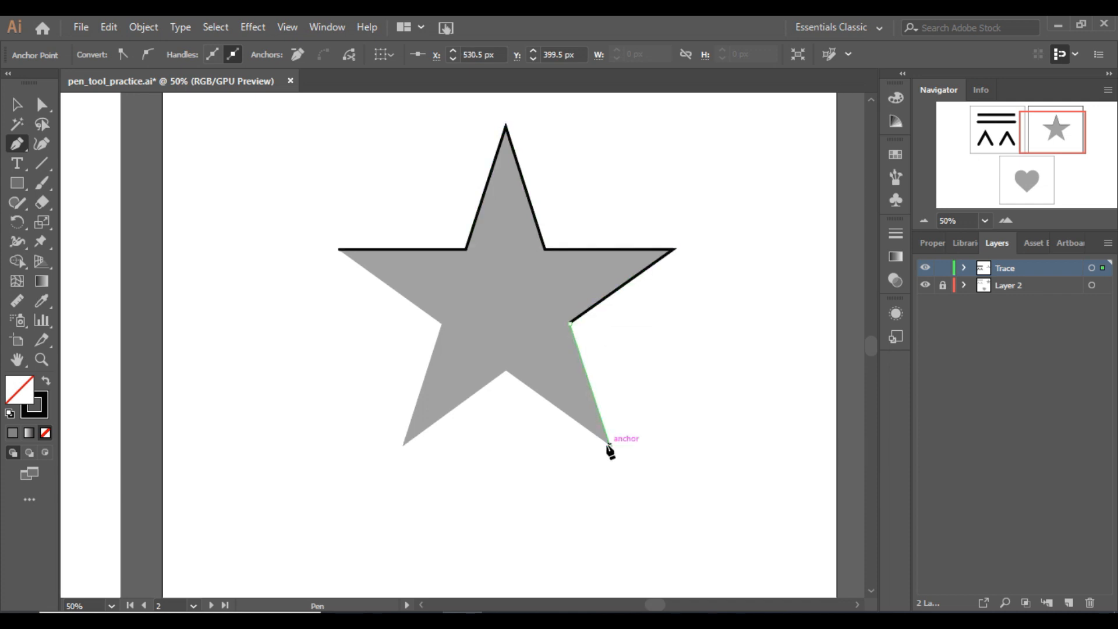
click(505, 372)
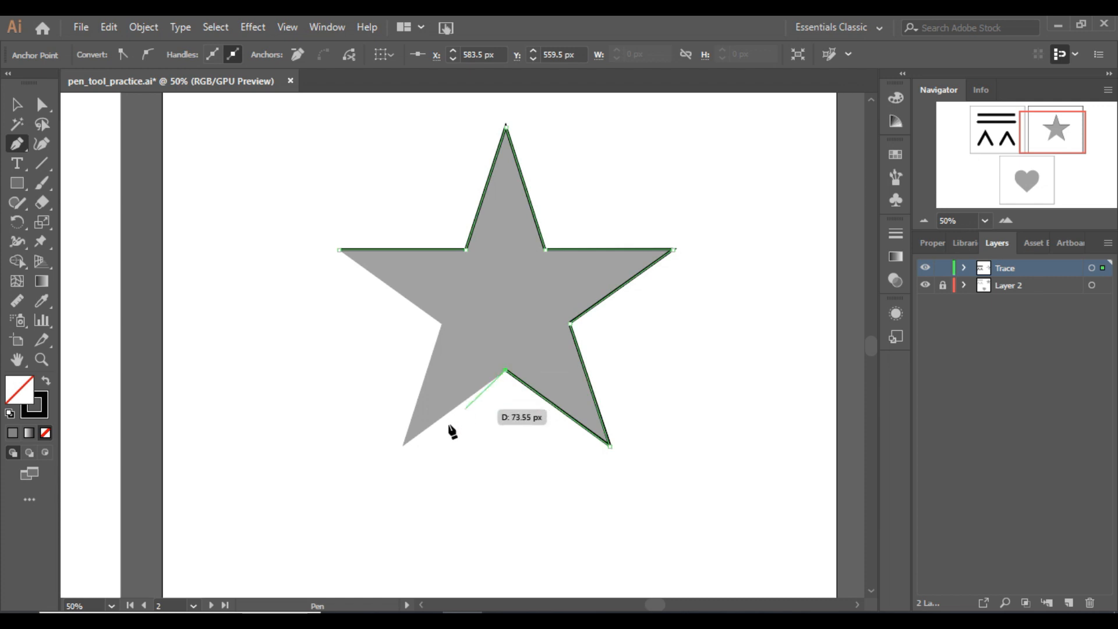
click(403, 446)
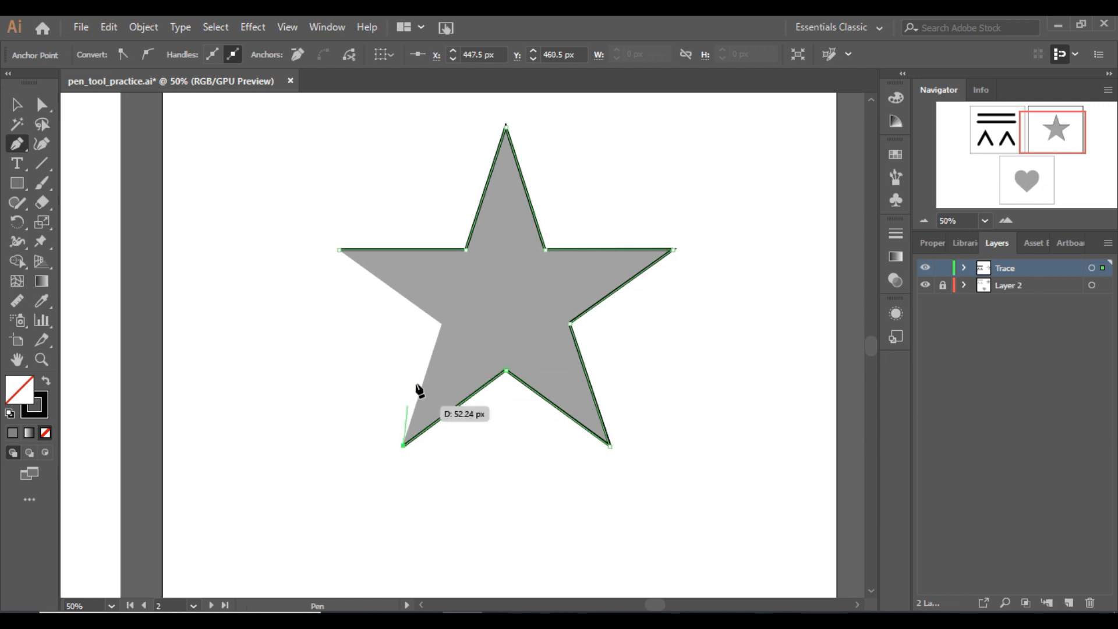
click(442, 324)
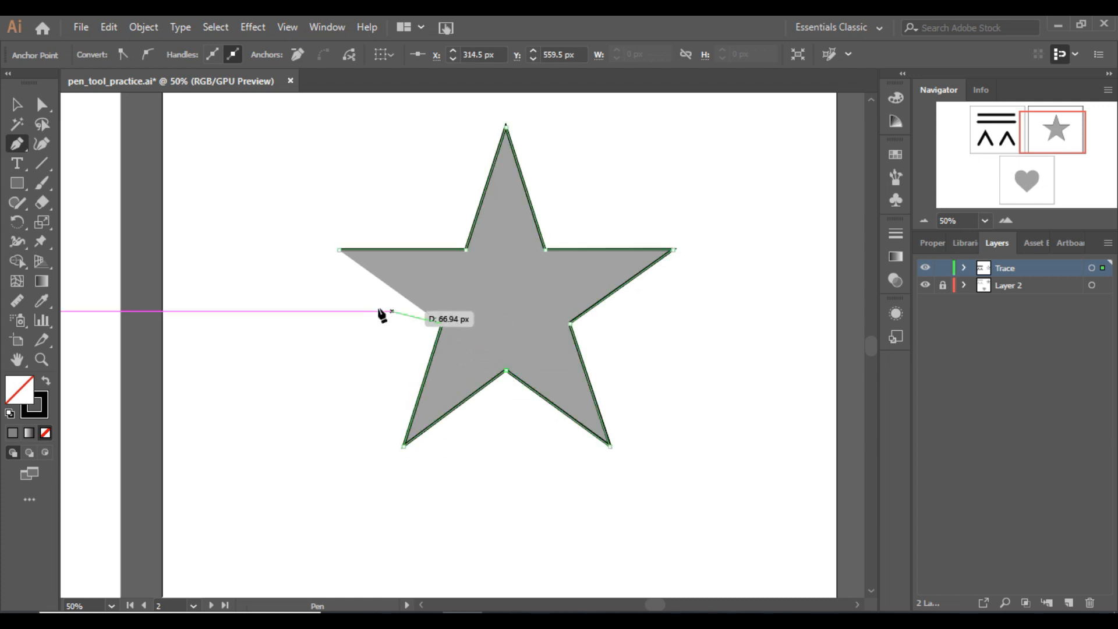
click(339, 250)
click(17, 105)
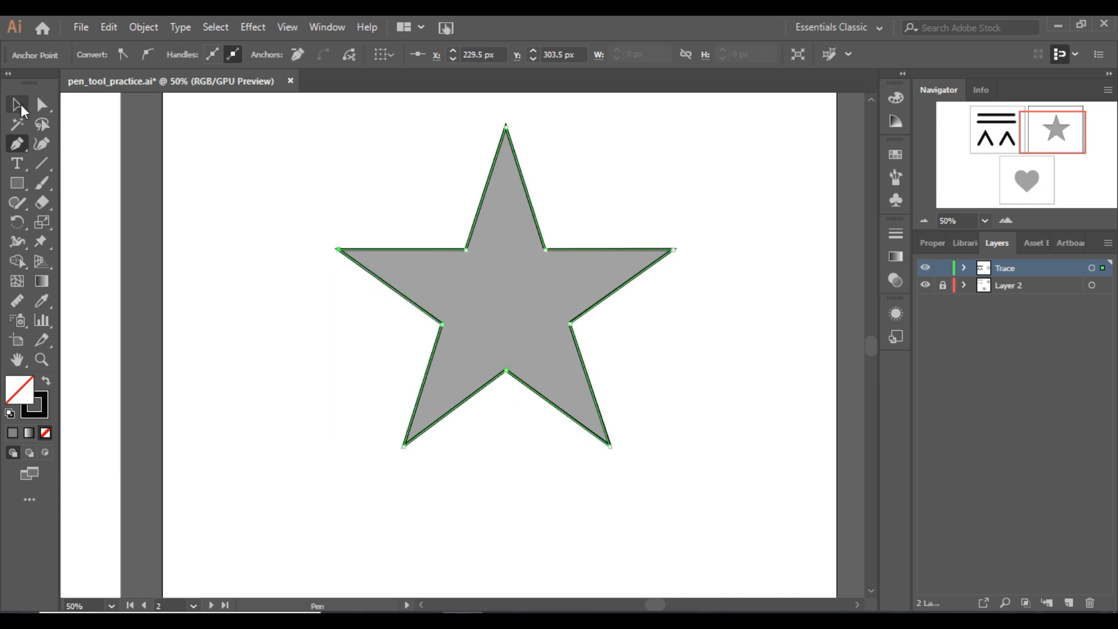
click(296, 170)
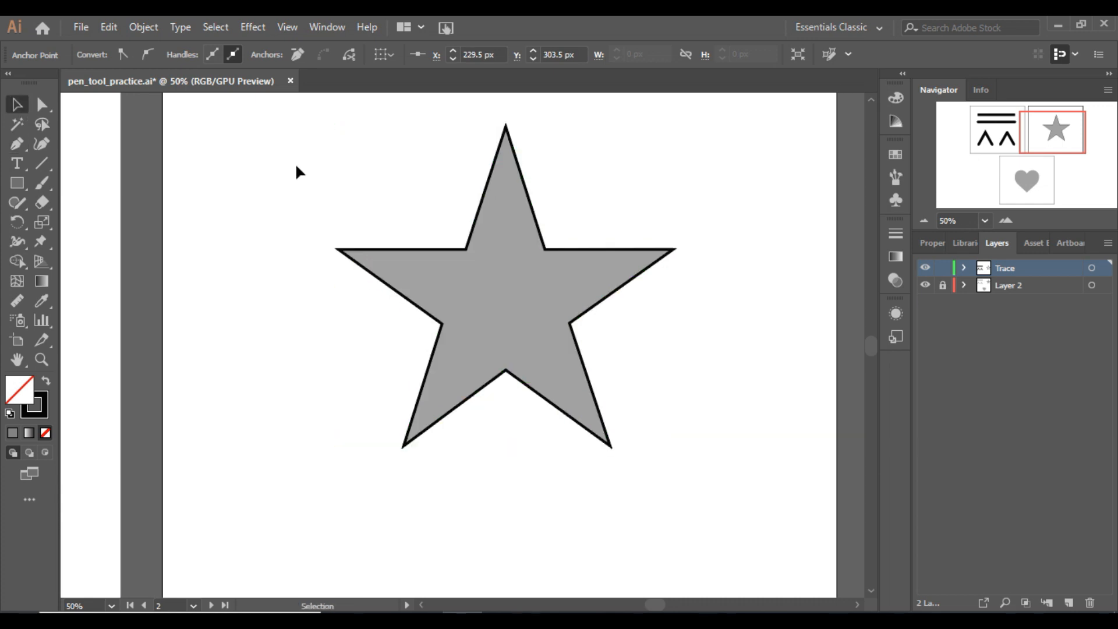
Fill the traced star path with black and deselect it.
click(441, 324)
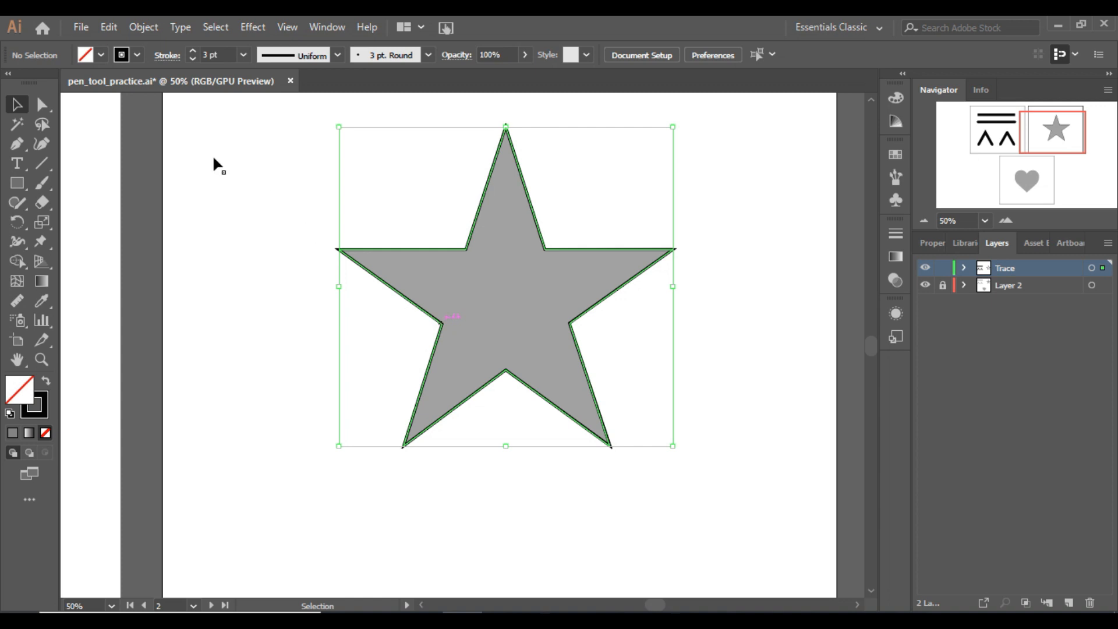
click(102, 55)
click(46, 82)
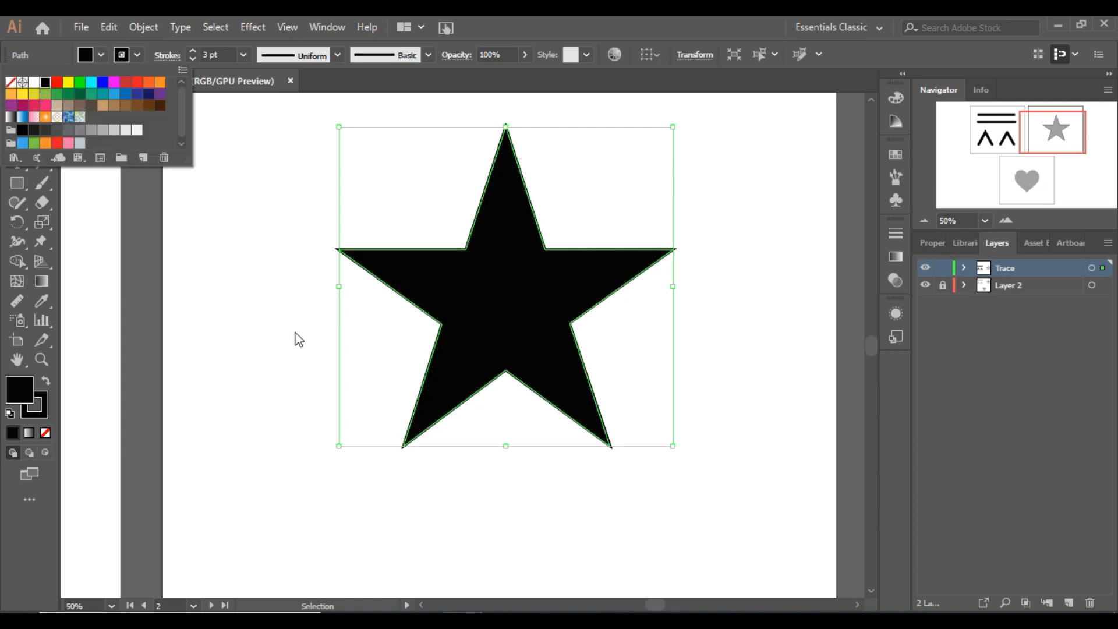
click(294, 331)
click(294, 330)
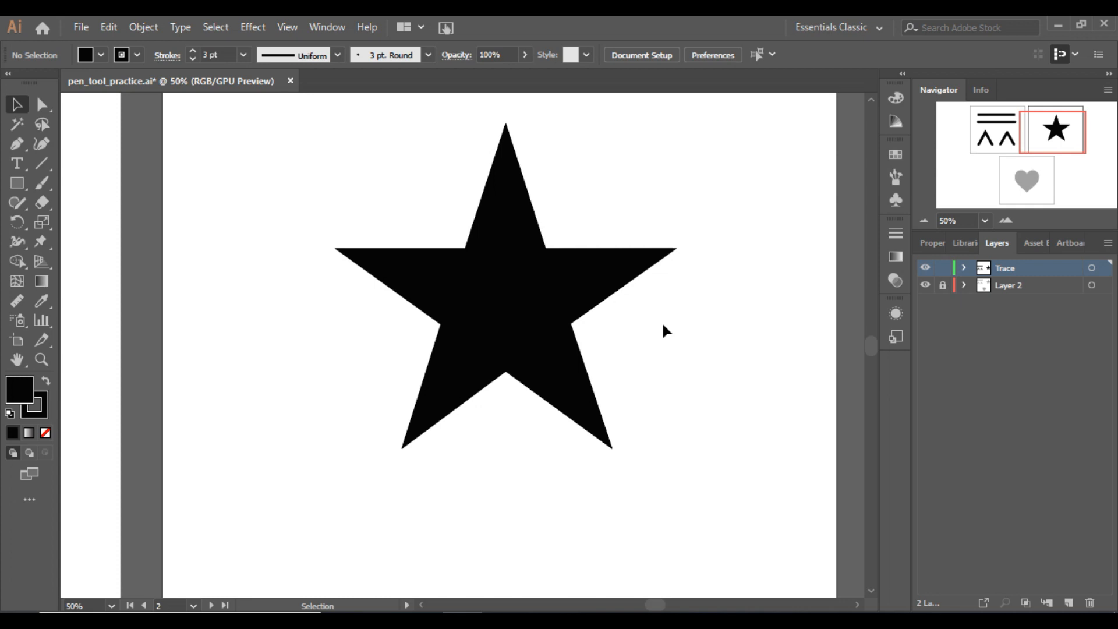
Trace the grey heart with a closed six-point straight-segment Pen path from its bottom tip, using black fill and no stroke.
drag(1044, 134, 1026, 183)
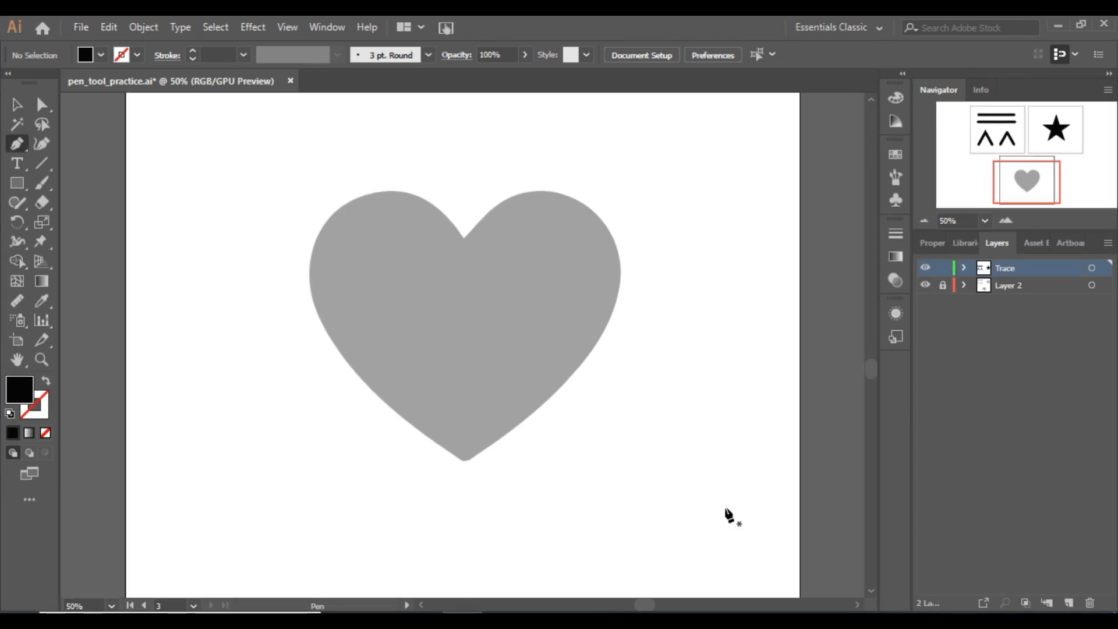
click(465, 461)
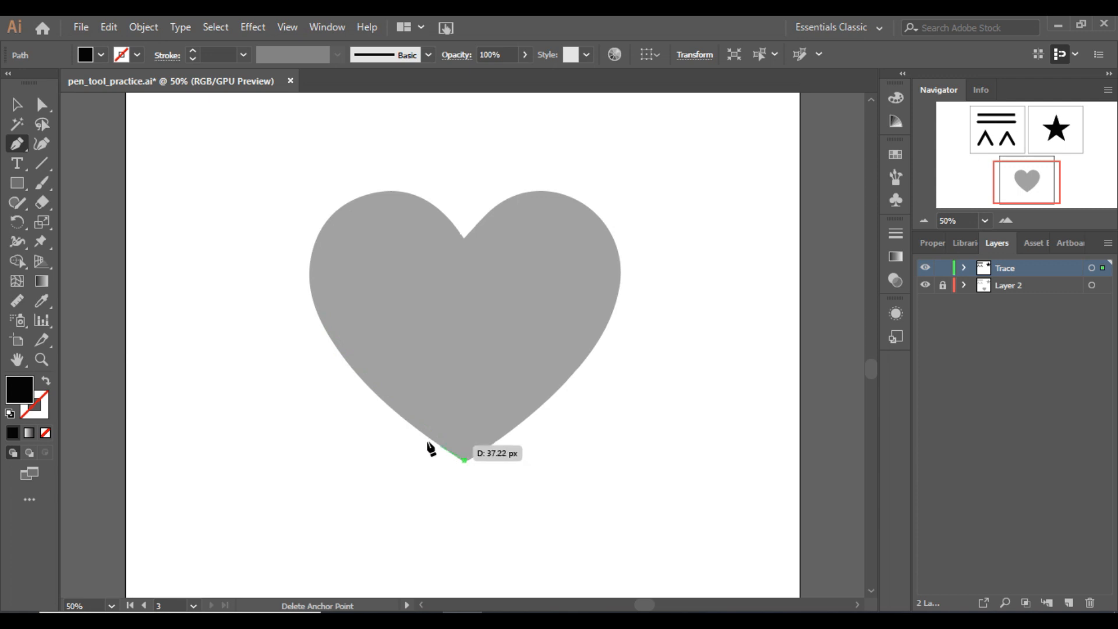
click(309, 284)
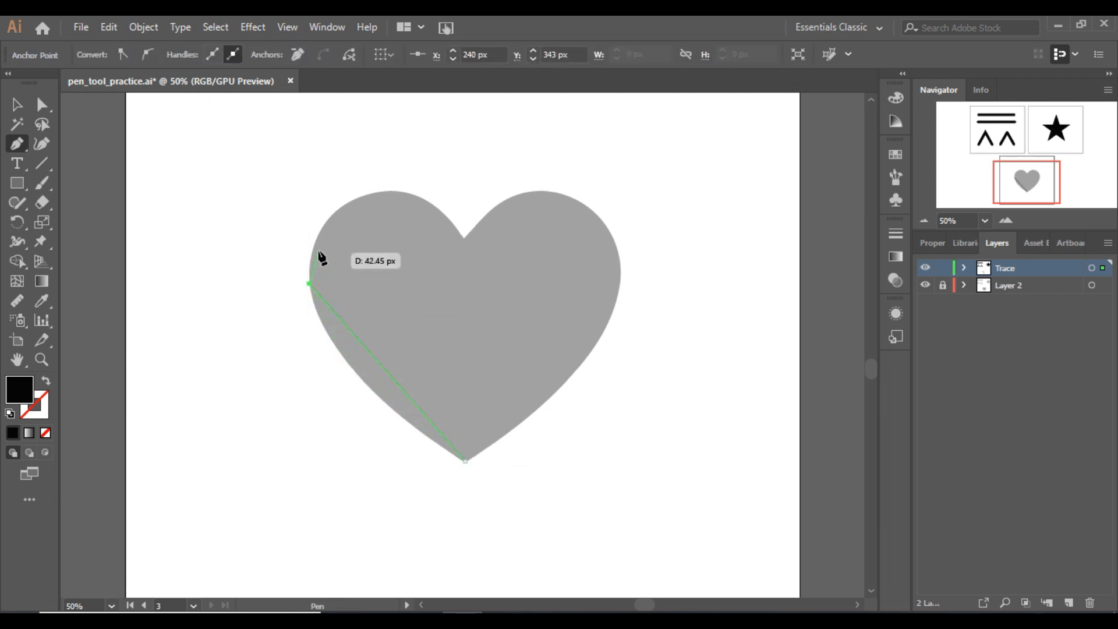
drag(309, 284, 397, 192)
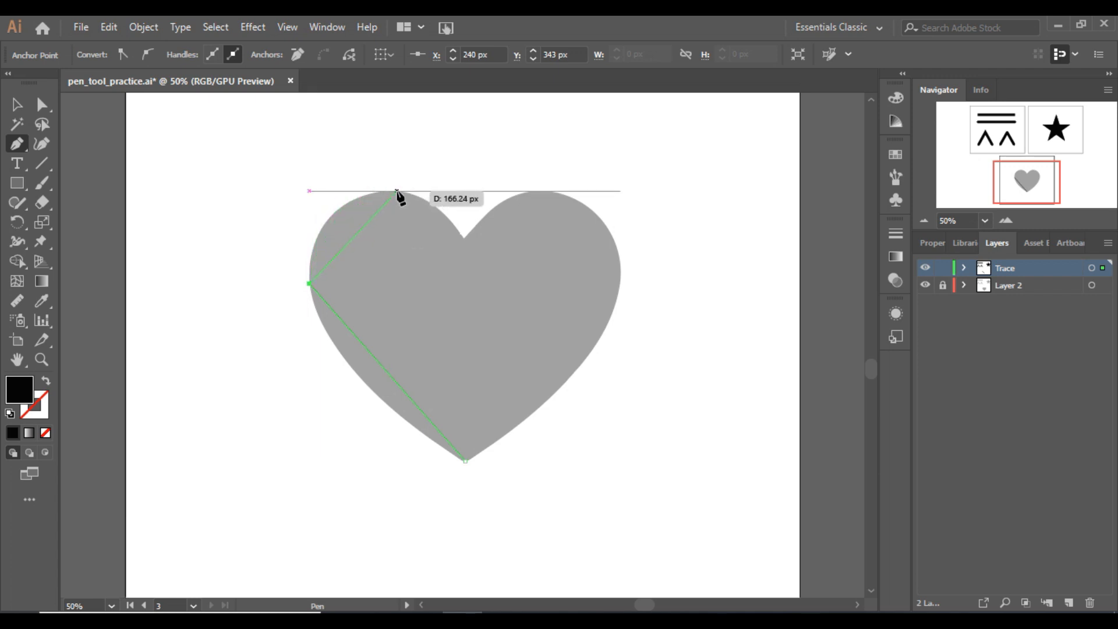
click(397, 190)
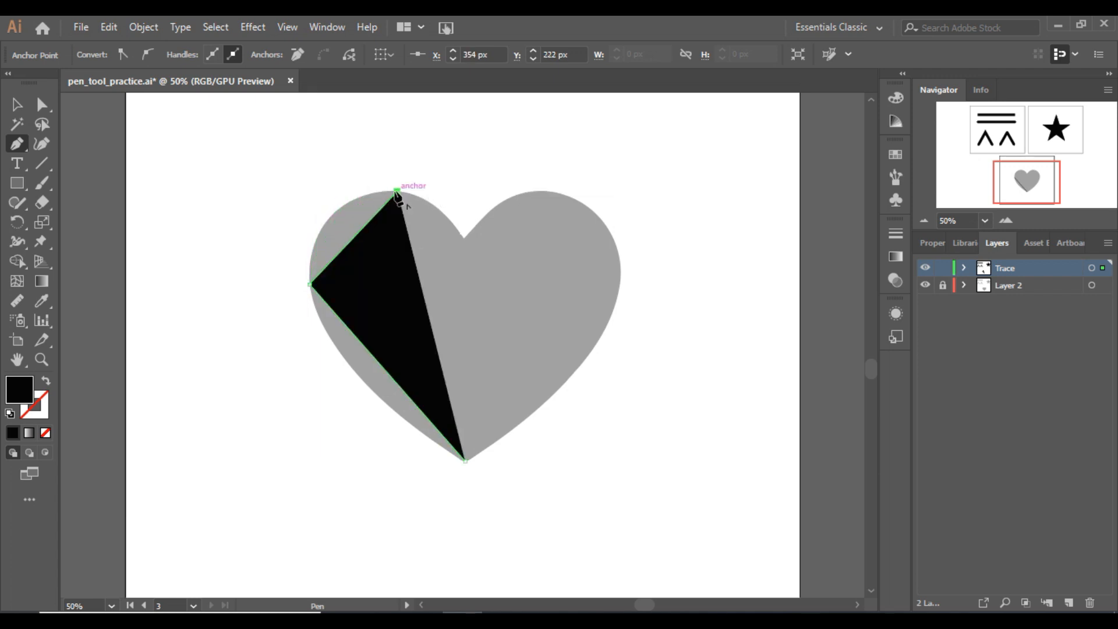
click(464, 238)
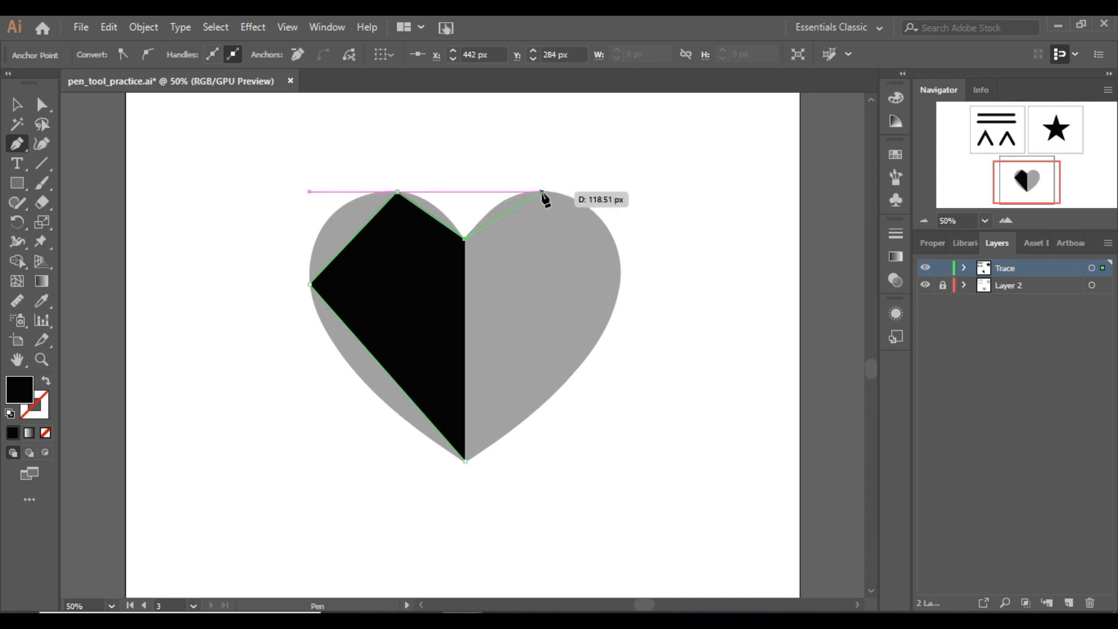
drag(541, 191, 613, 259)
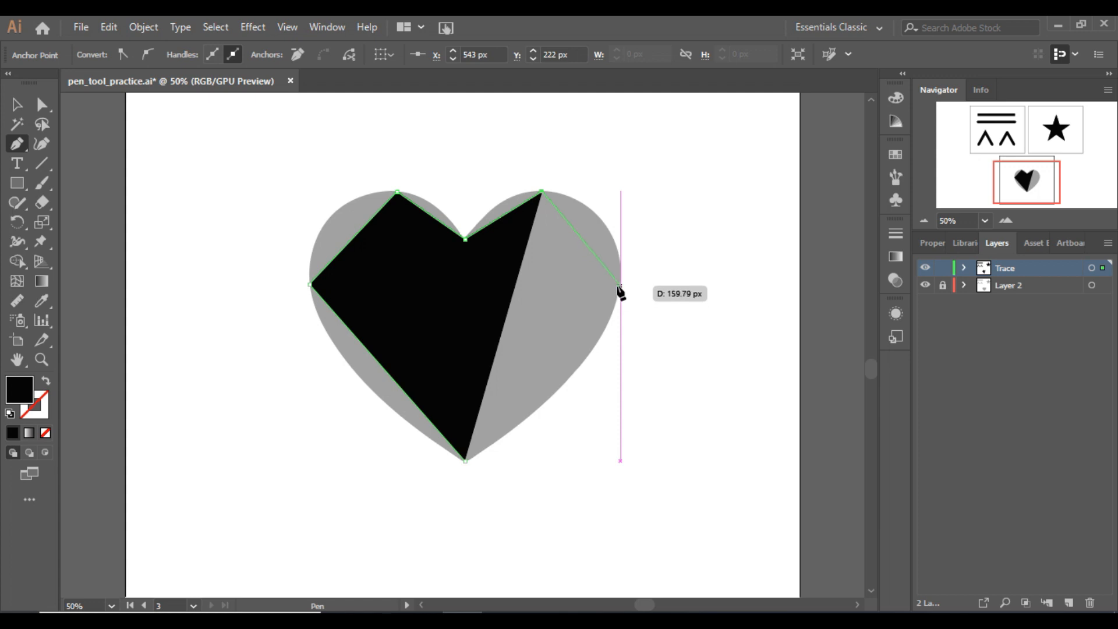
click(619, 285)
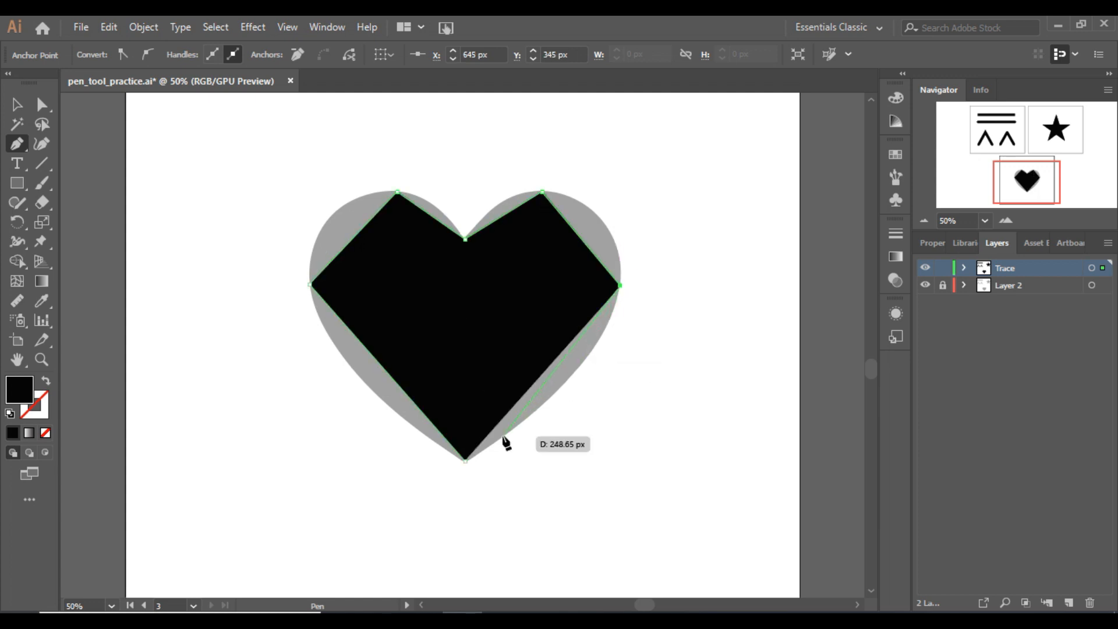
click(465, 460)
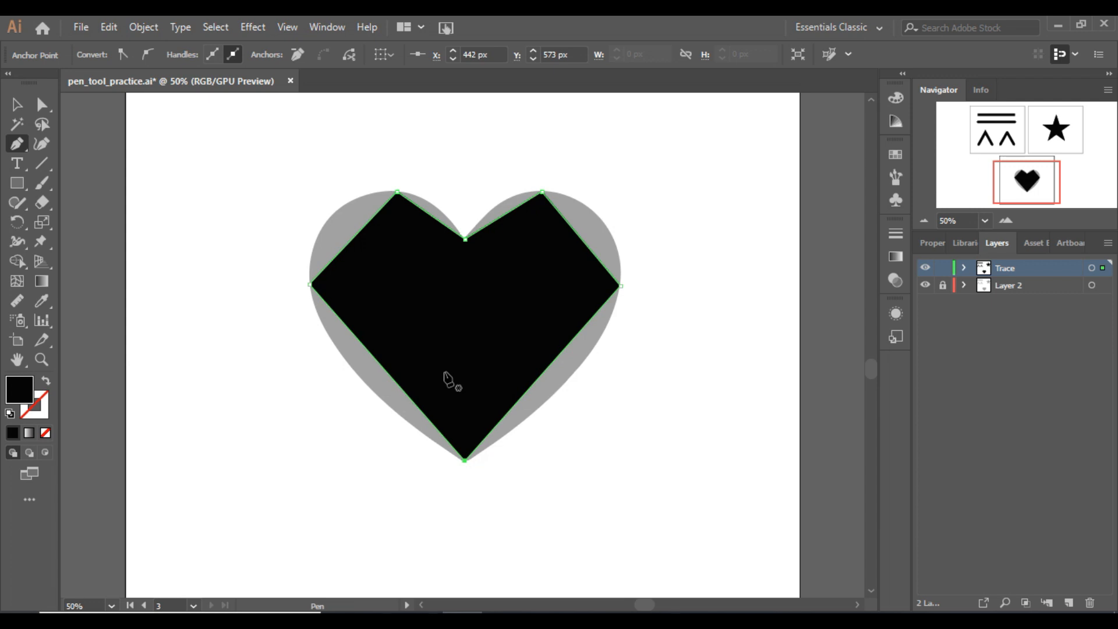
Bend the heart path's lower-left and upper-left straight segments outward into curves that follow the grey guide.
key(alt)
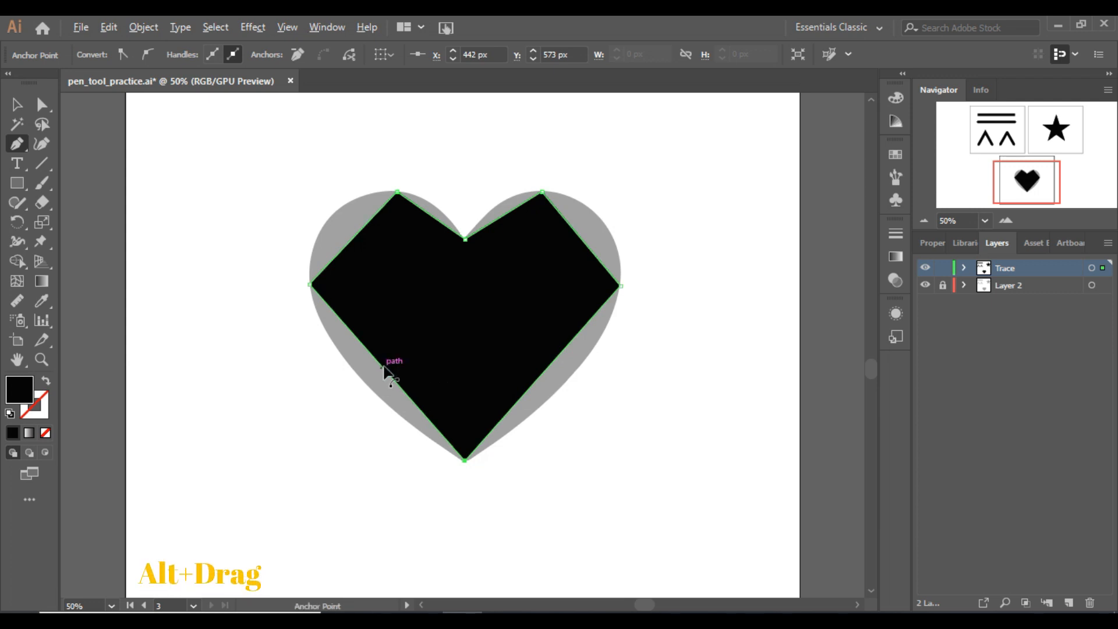
drag(377, 366, 358, 374)
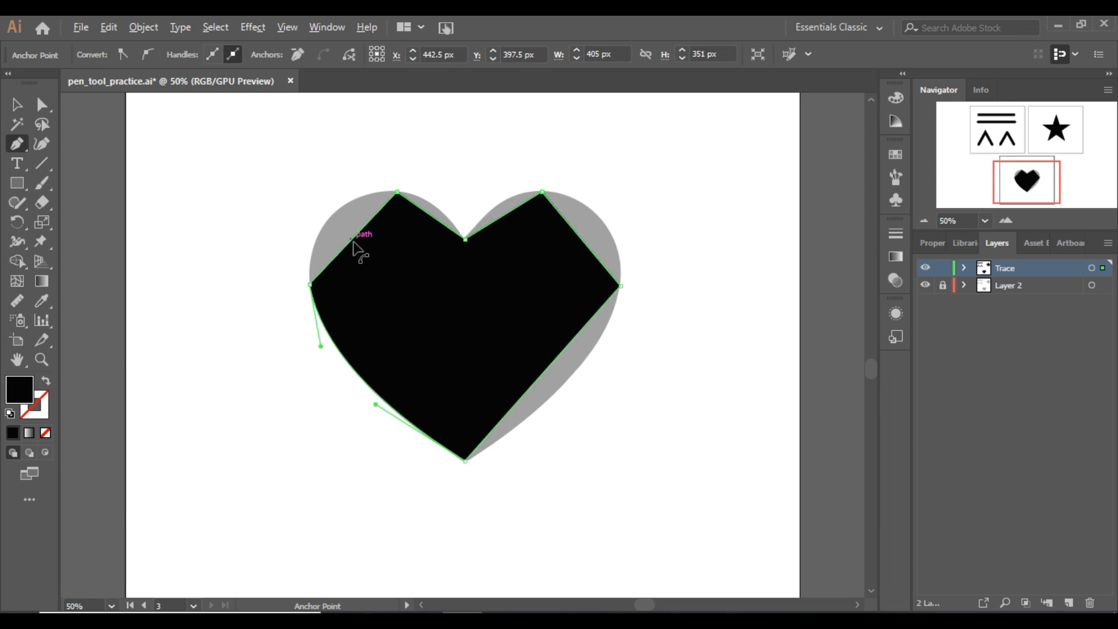
drag(353, 241, 335, 215)
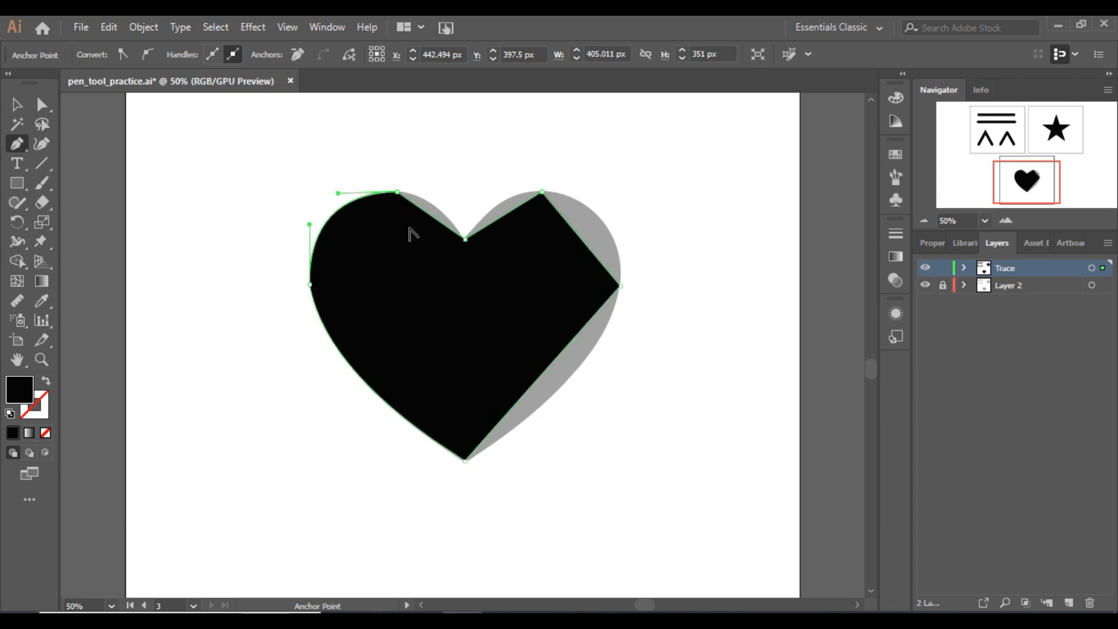
Bend the heart path's four remaining straight segments outward into curves following the grey guide, and deselect the heart.
drag(431, 213, 435, 207)
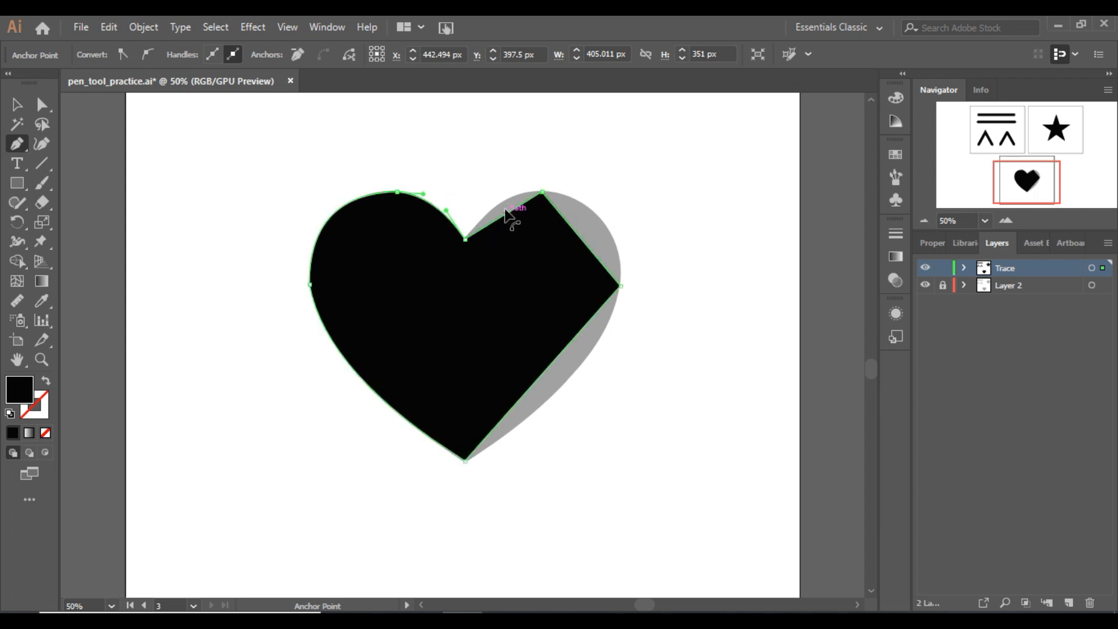
drag(505, 213, 503, 206)
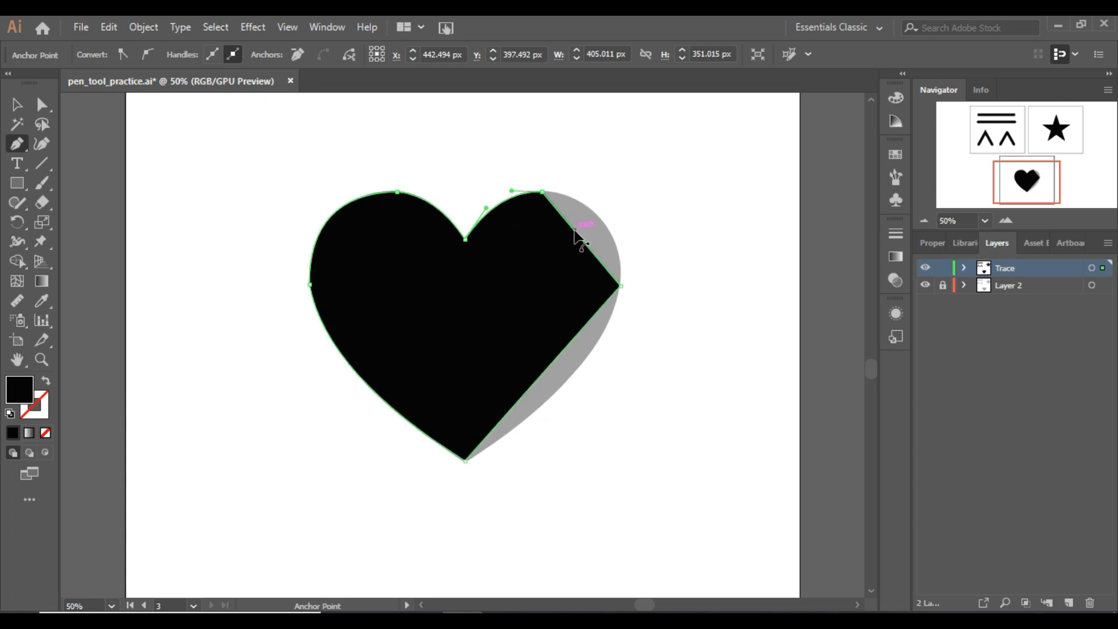
drag(581, 233, 598, 219)
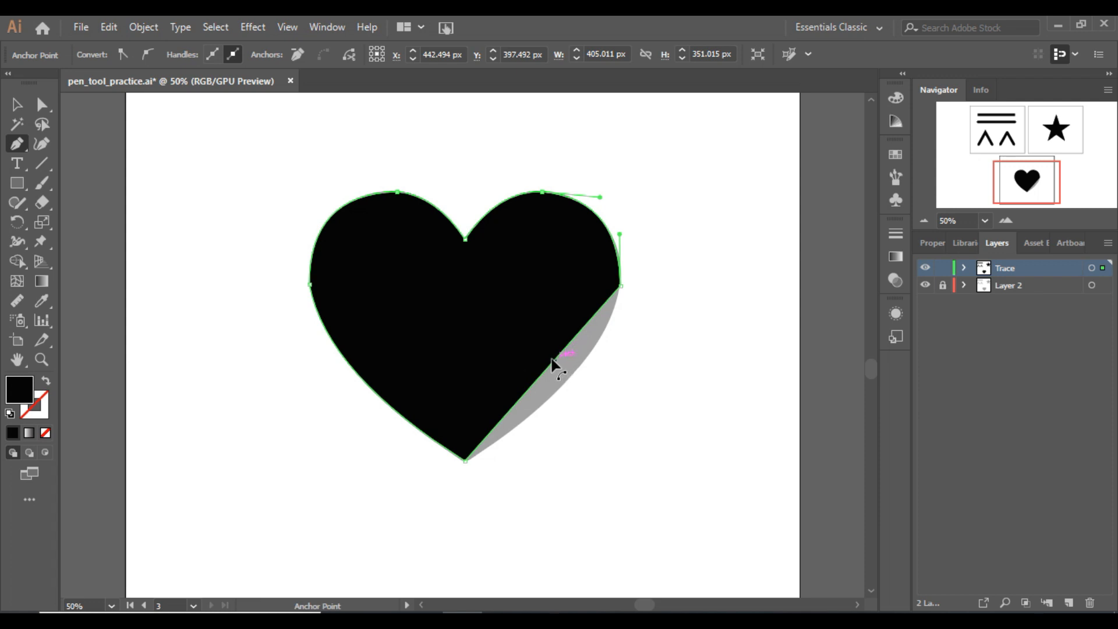
drag(546, 366, 567, 380)
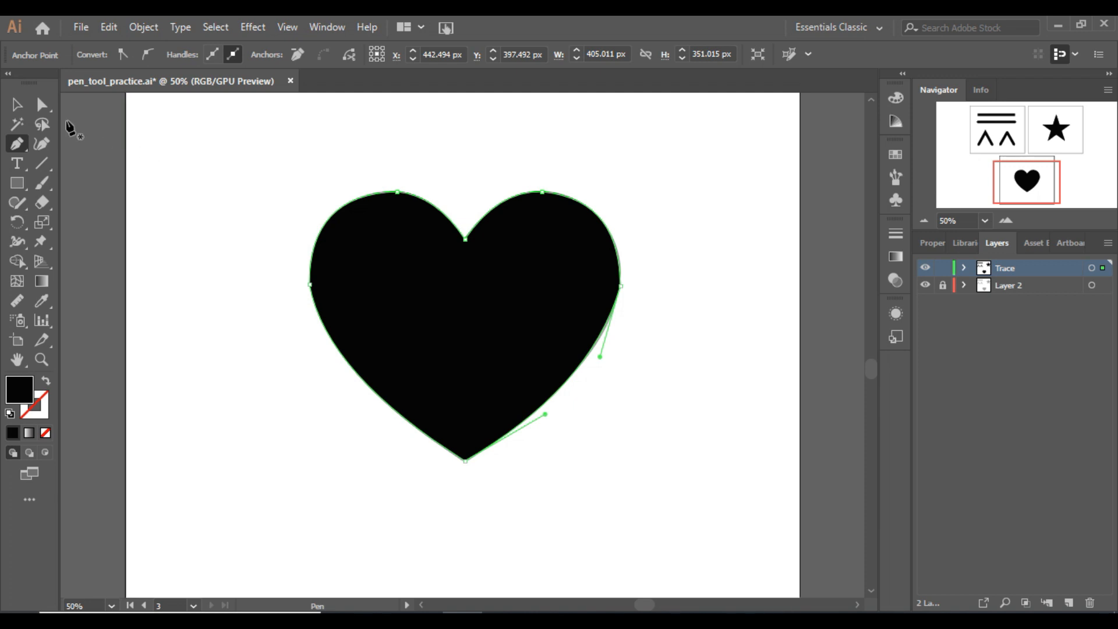
click(18, 107)
click(231, 274)
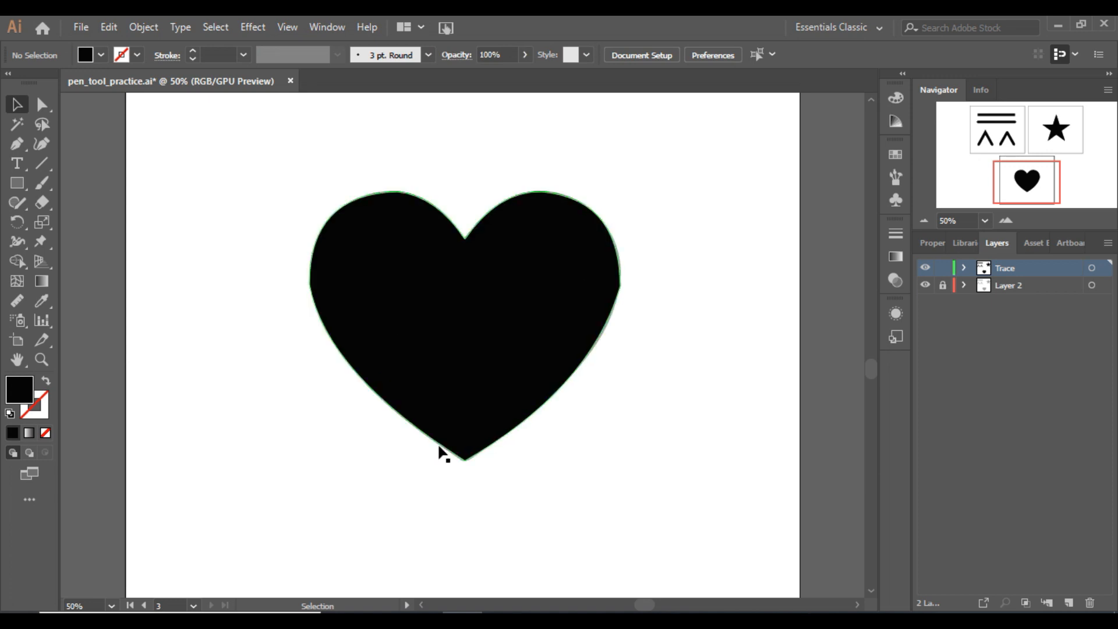
Convert the heart's outermost right and left anchor points to smooth points and deselect the path.
click(42, 105)
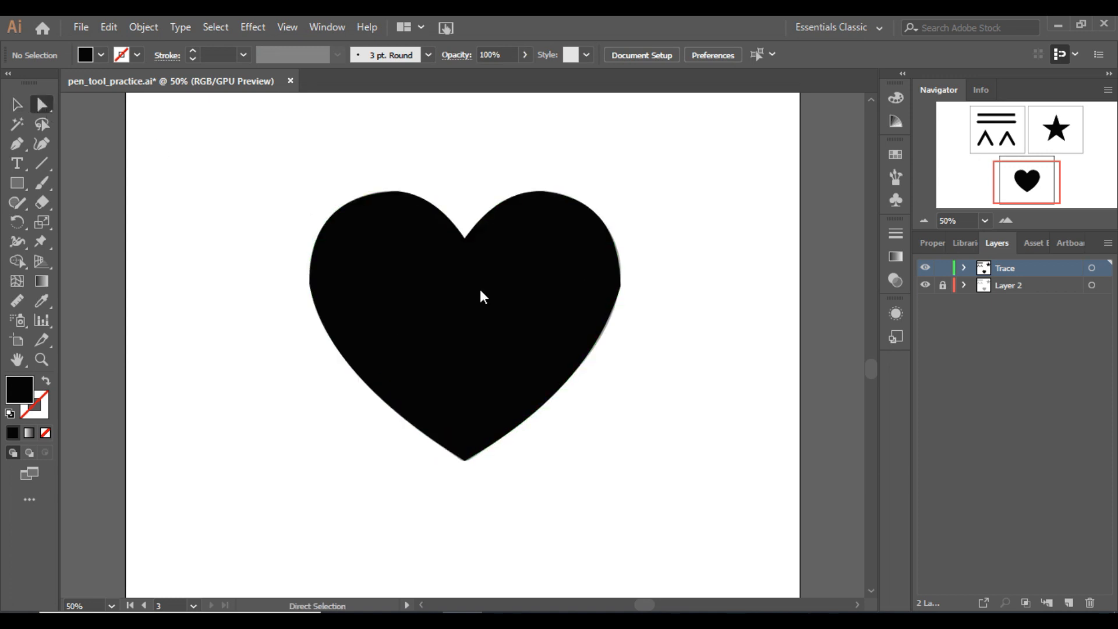
click(621, 286)
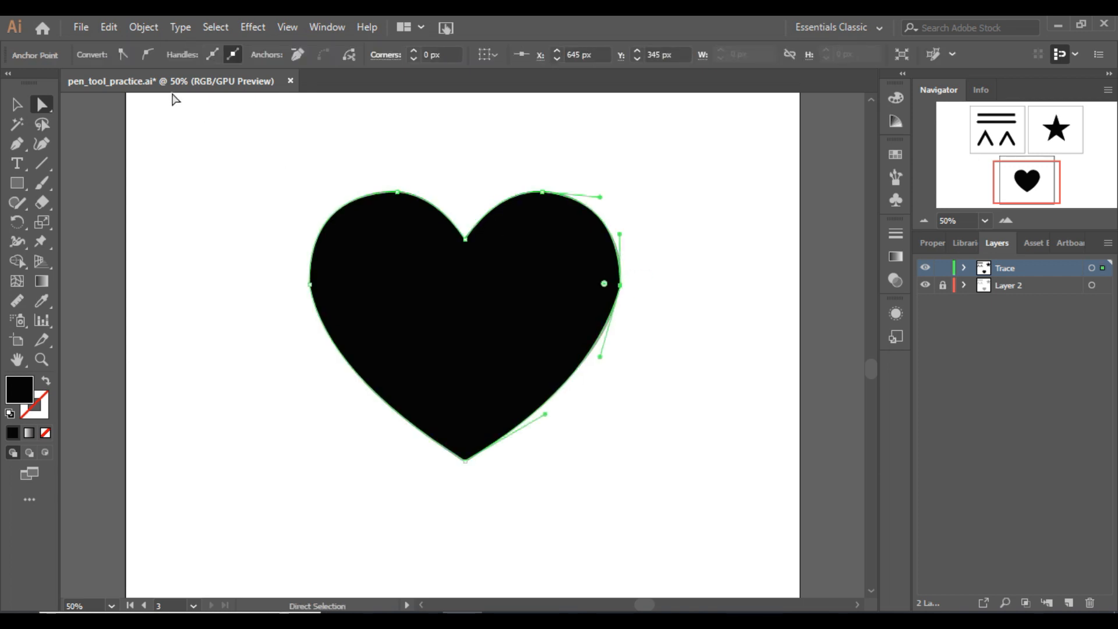
click(150, 52)
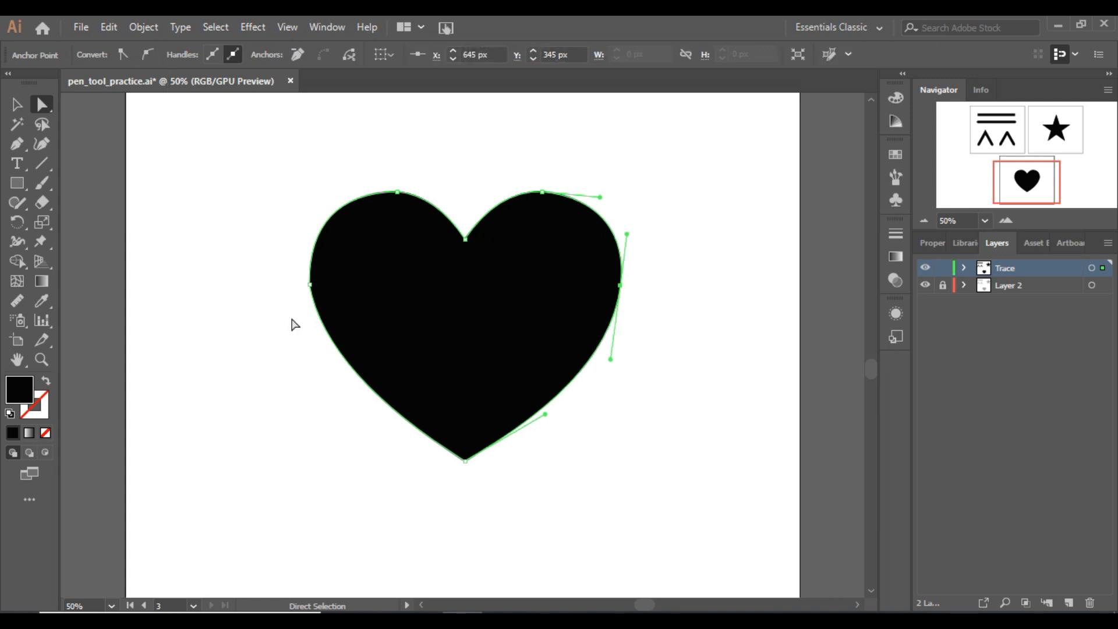
click(310, 285)
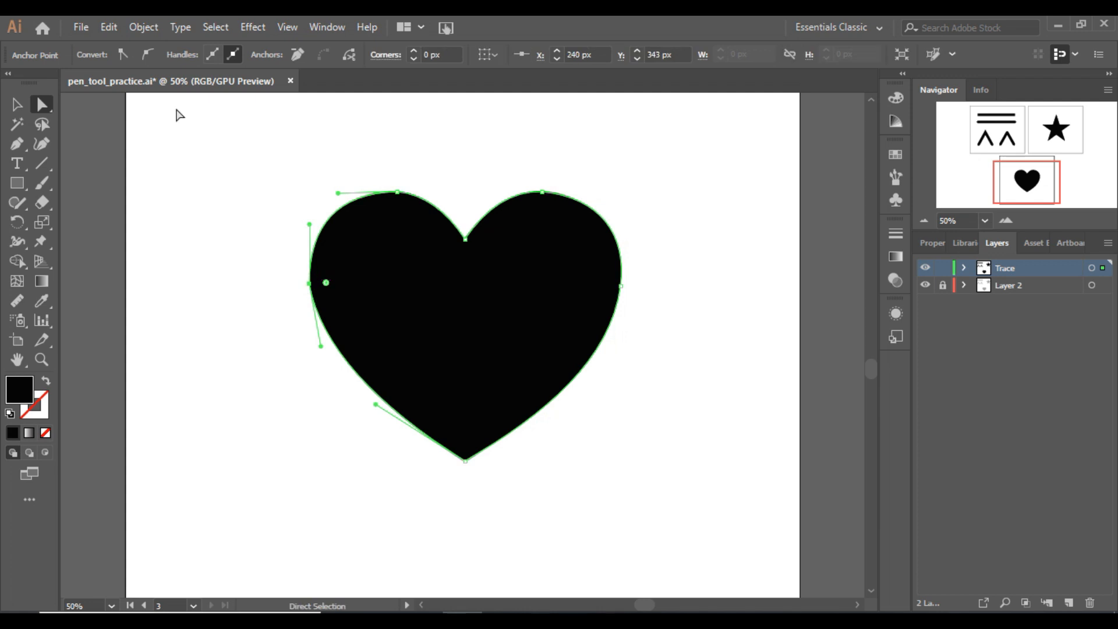
click(153, 54)
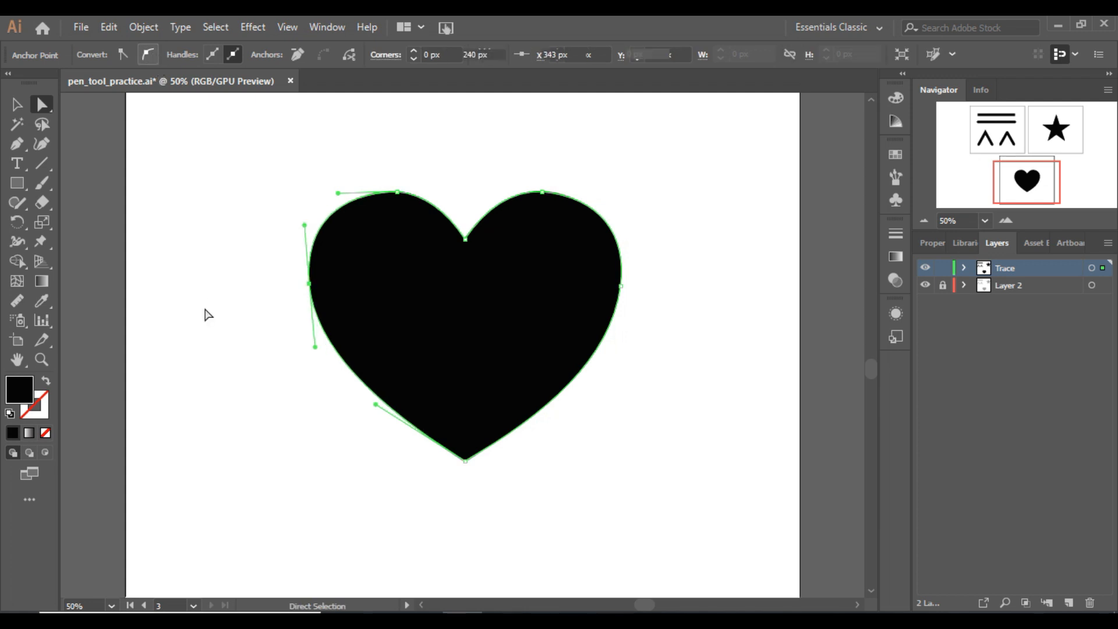
click(205, 314)
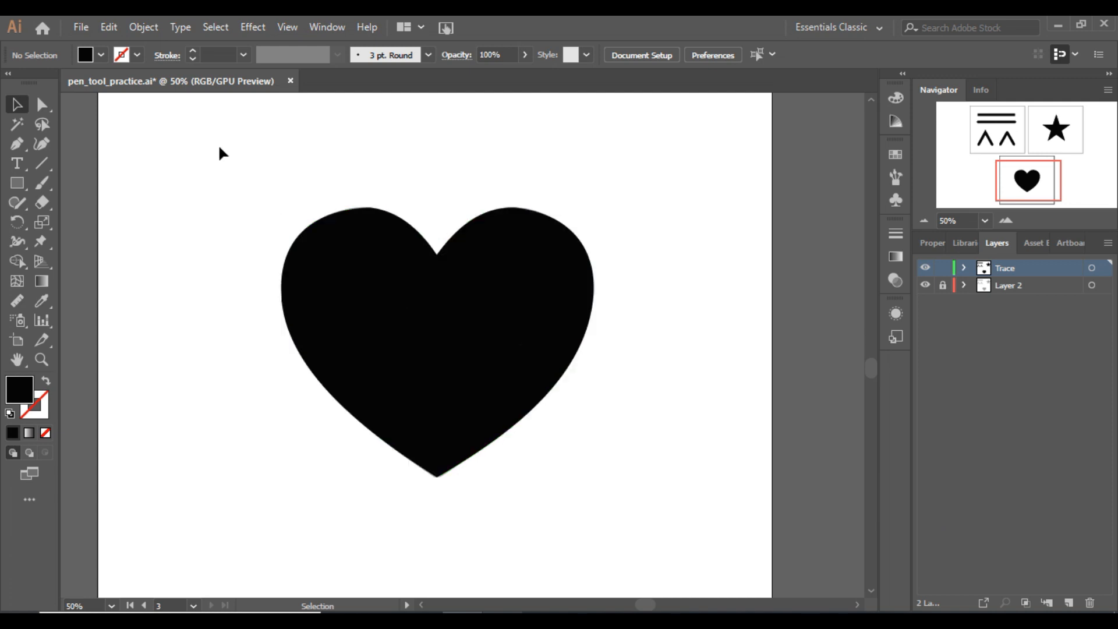
Create a new landscape document using the Common 1366 x 768 px preset with one artboard.
click(79, 26)
click(93, 46)
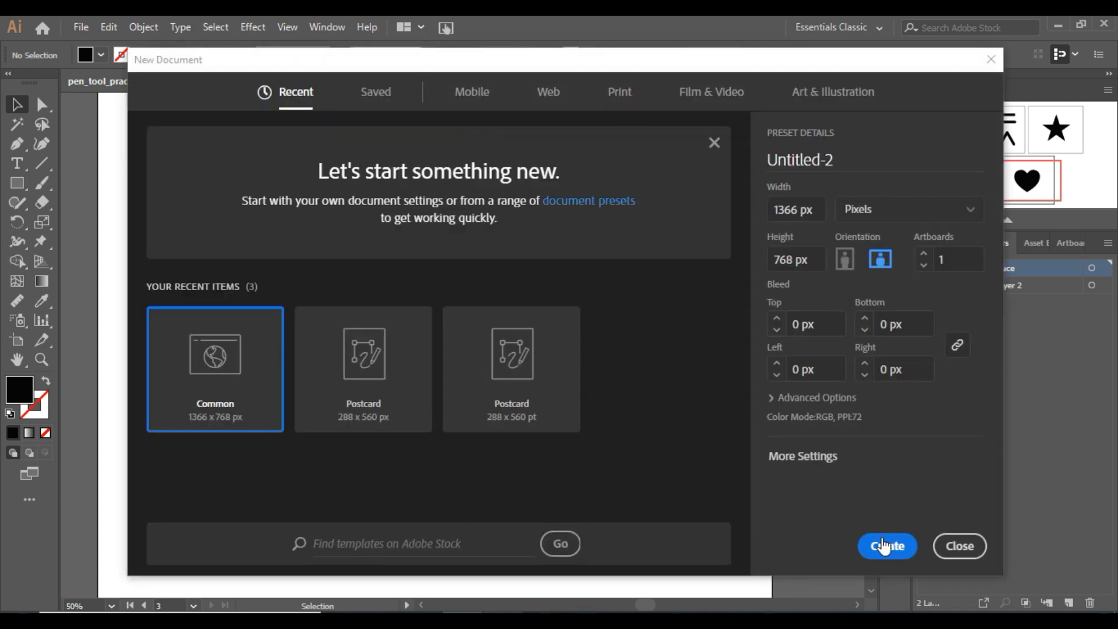
click(885, 547)
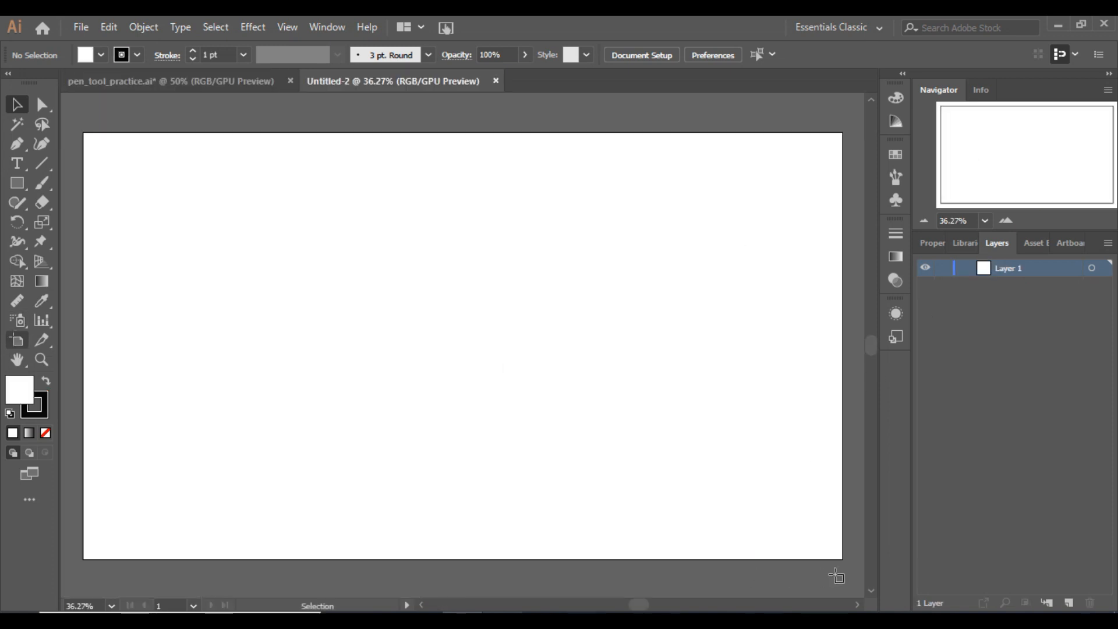
Resize the new document's artboard to about 640 x 605 px and leave artboard editing.
key(shift+o)
drag(842, 561, 439, 469)
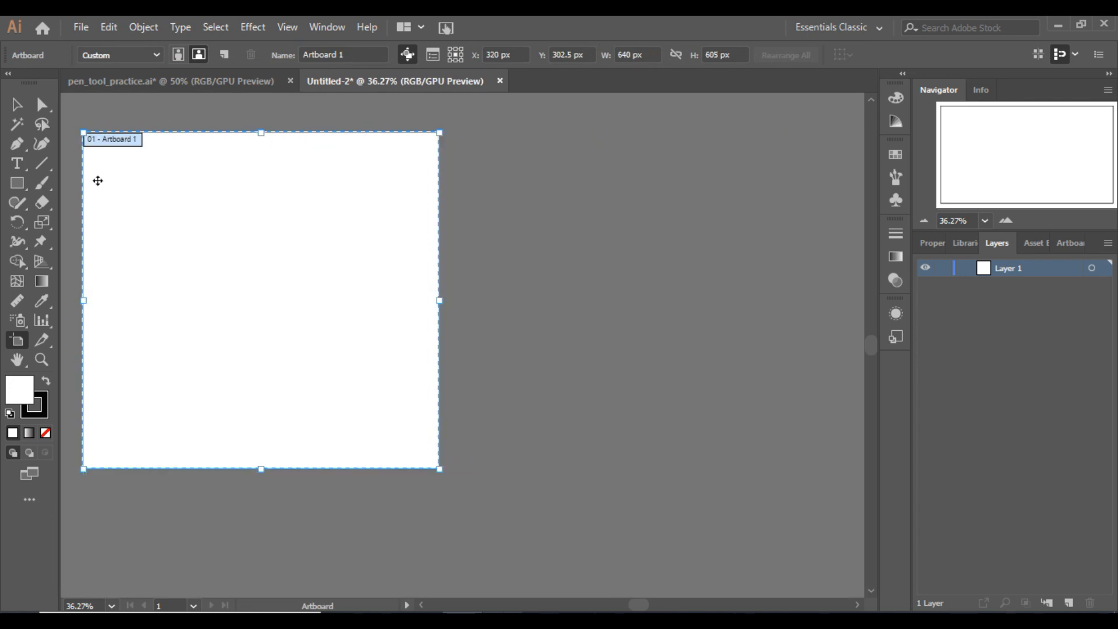
key(Escape)
mouse_move(1011, 144)
mouse_down()
mouse_move(1025, 169)
mouse_move(1025, 157)
mouse_up()
click(1012, 223)
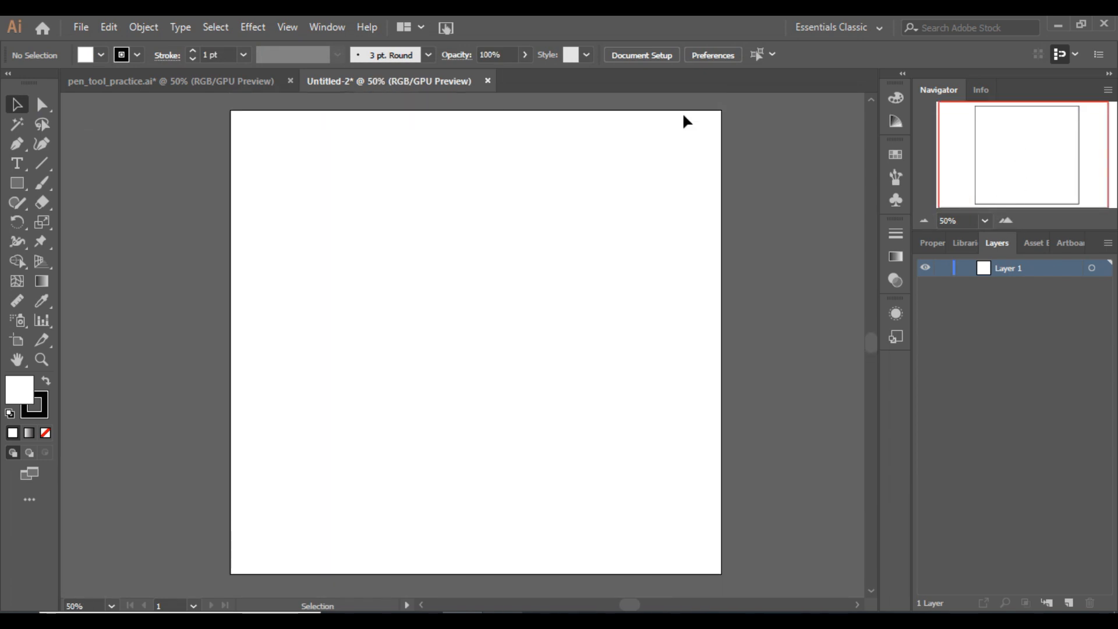
Close pen_tool_practice.ai and save its changes.
click(291, 82)
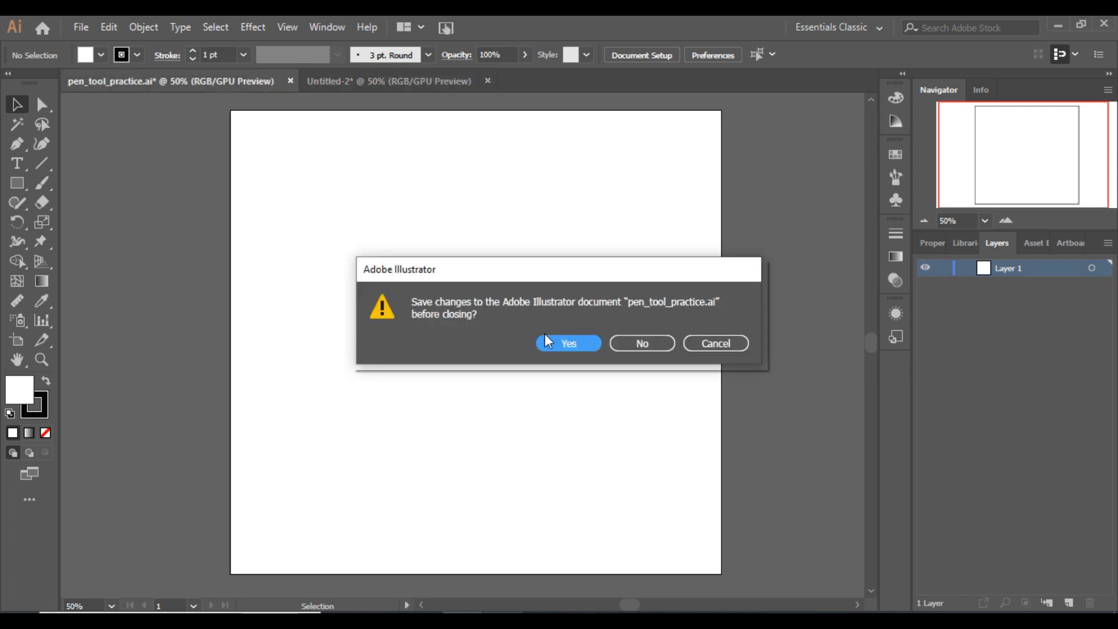
click(564, 343)
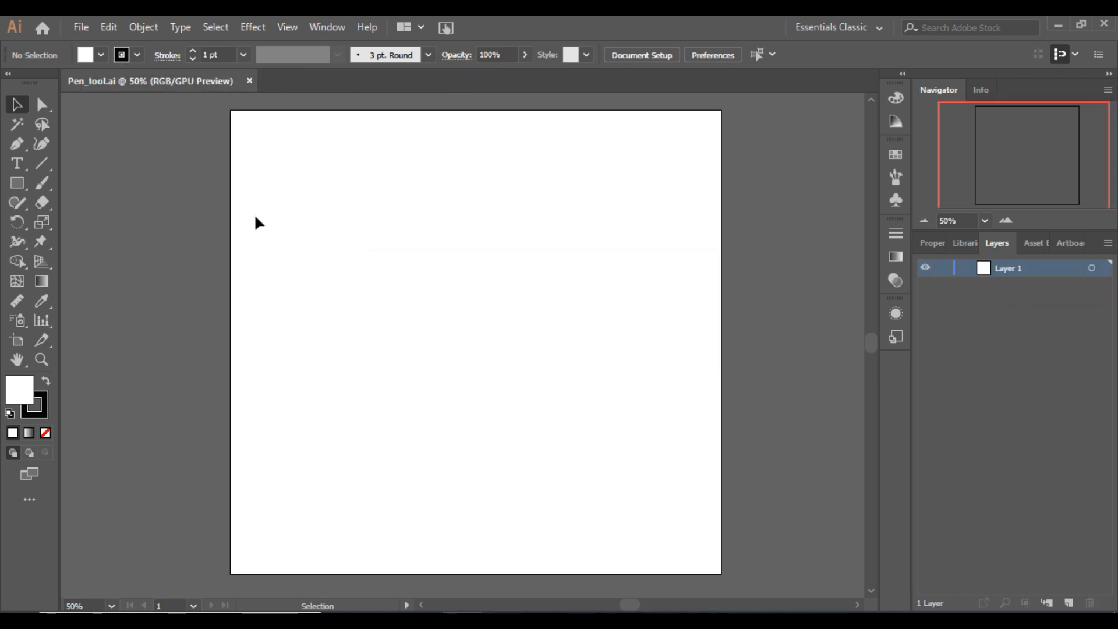
Place cupcake.jpeg from the pen_tool folder as a linked image and move it so the cupcake lies over the artboard.
click(81, 27)
click(128, 289)
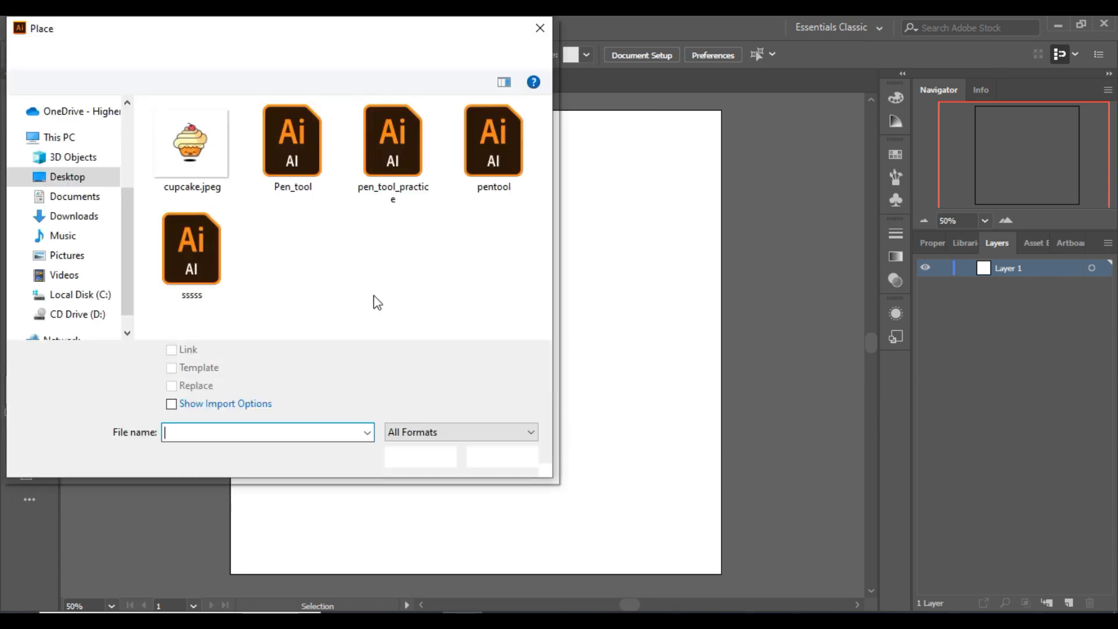
click(211, 167)
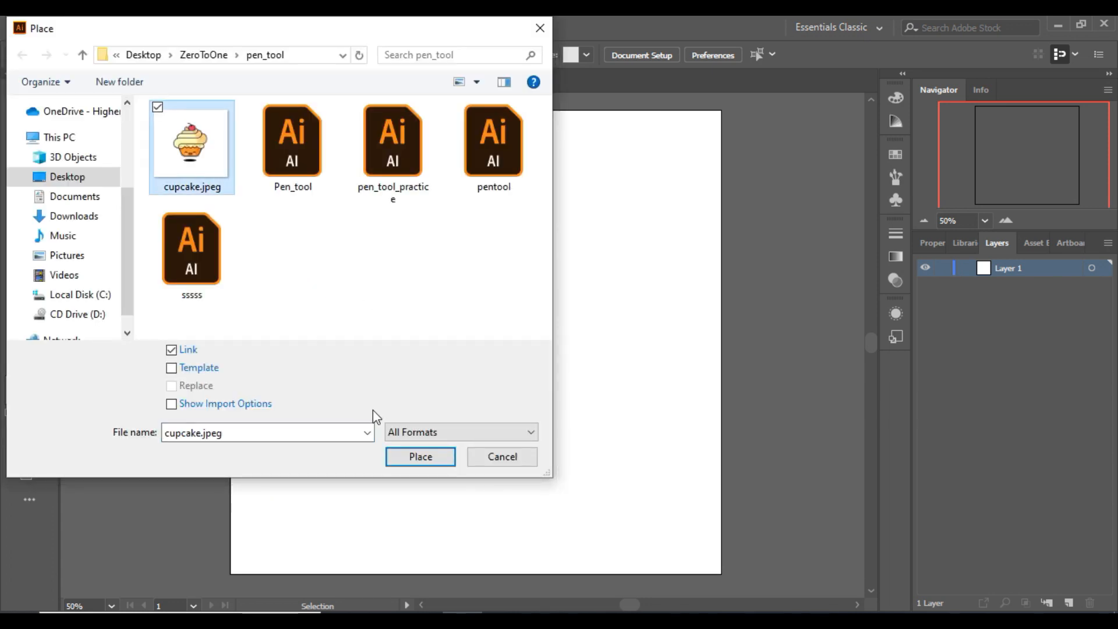
click(419, 457)
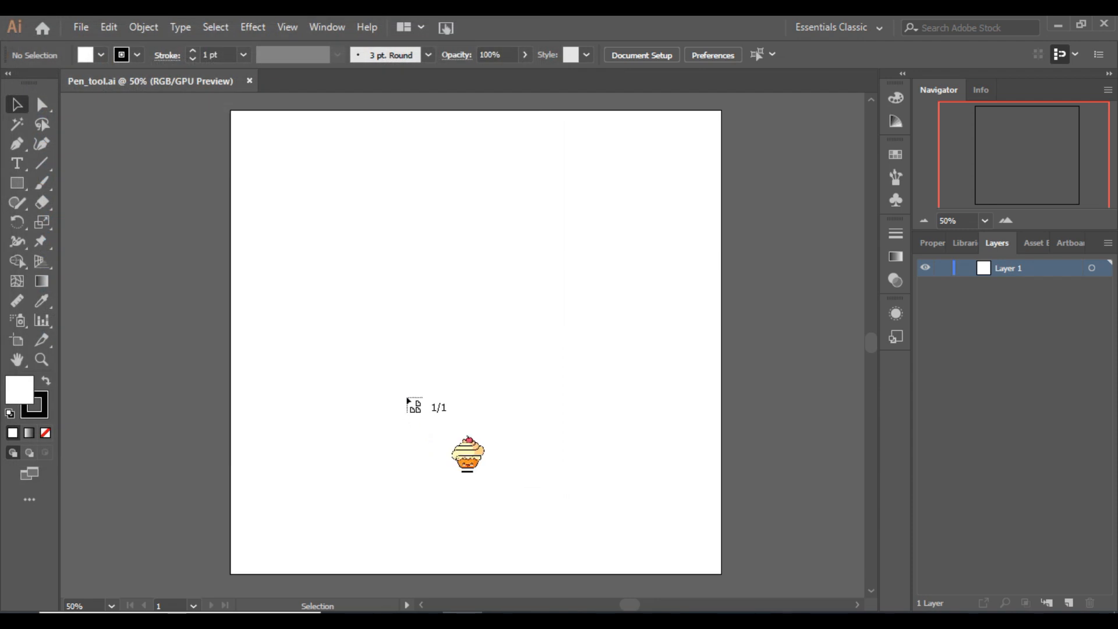
click(356, 252)
drag(735, 526, 458, 279)
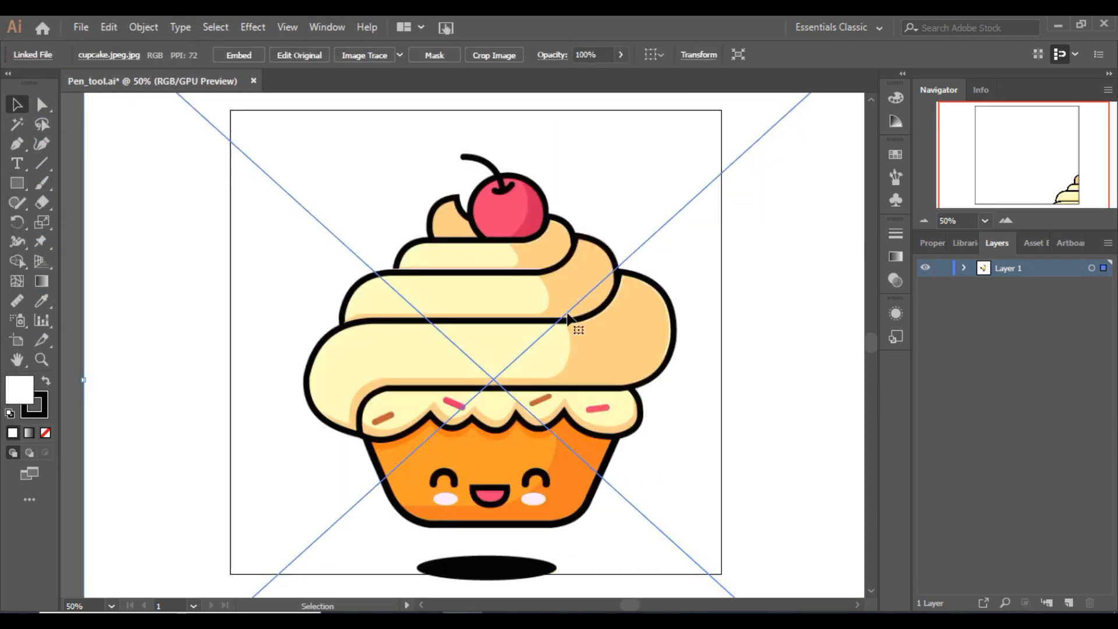
Scale the cupcake image down proportionally to about 624 px wide, center it on the artboard and deselect it.
click(932, 241)
click(924, 210)
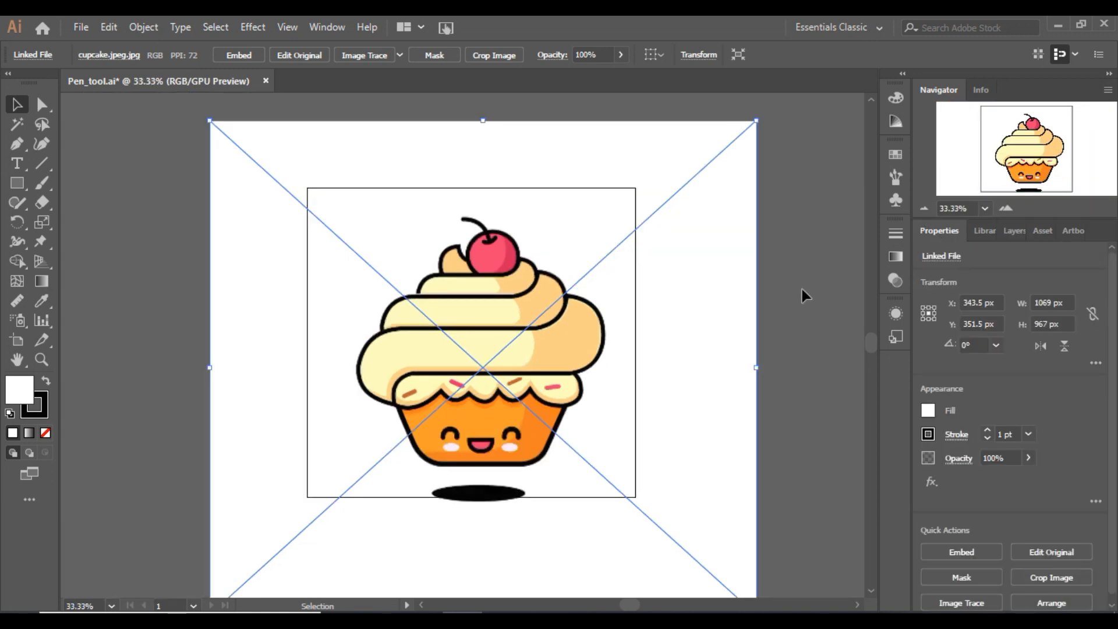
drag(757, 365, 529, 366)
drag(412, 365, 487, 333)
click(715, 342)
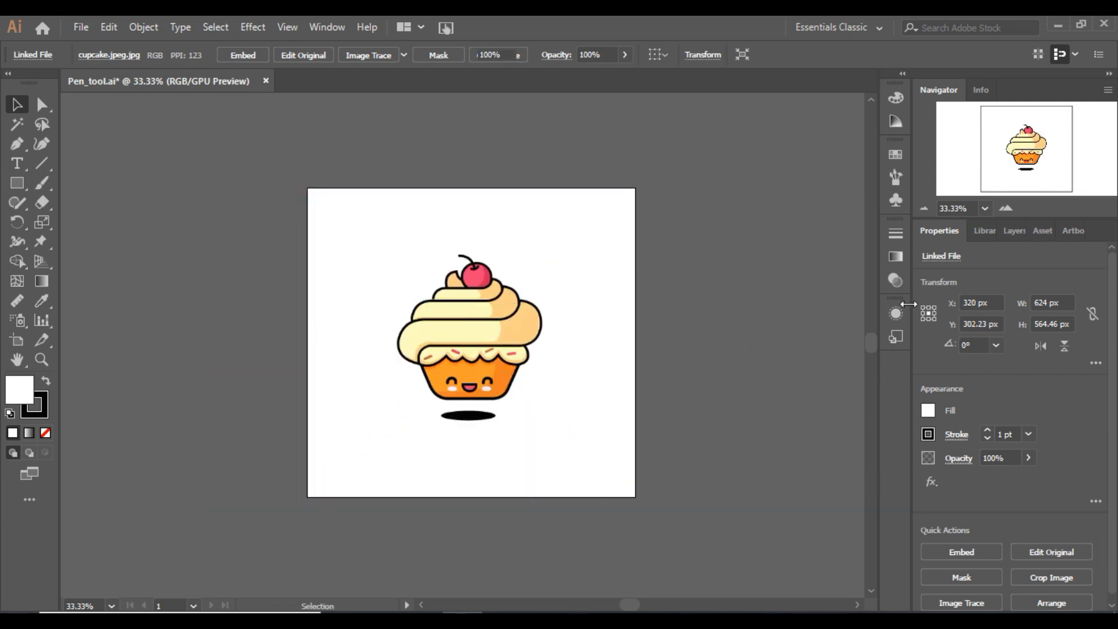
Set the cupcake image's opacity to 56% and enlarge it proportionally from its center to slightly beyond the artboard edges.
click(1013, 230)
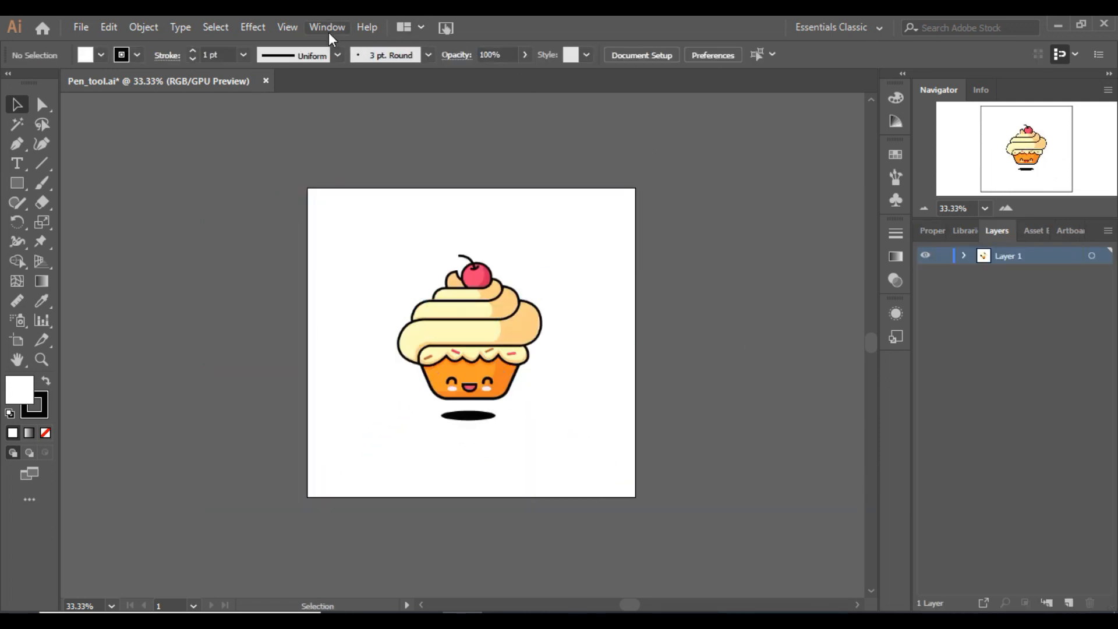
click(944, 256)
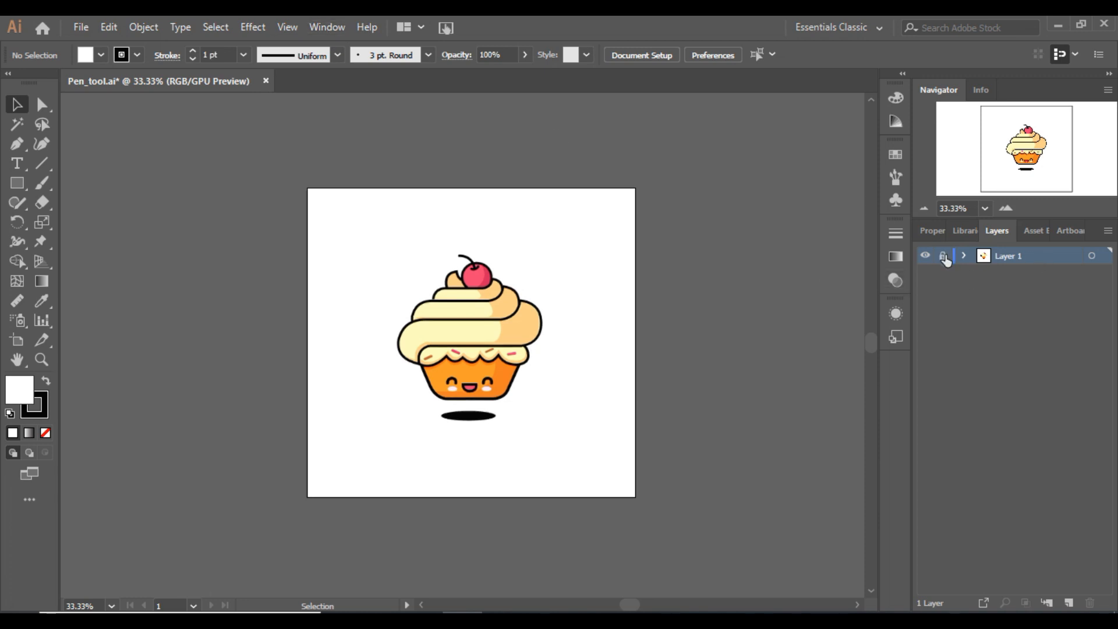
key(ctrl+alt+2)
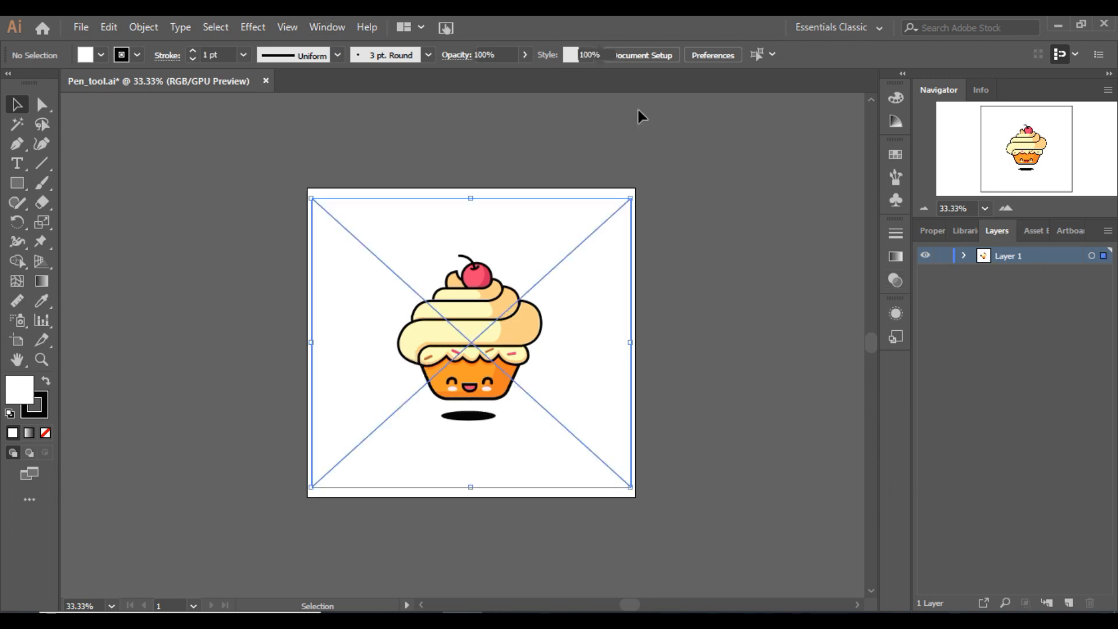
click(624, 55)
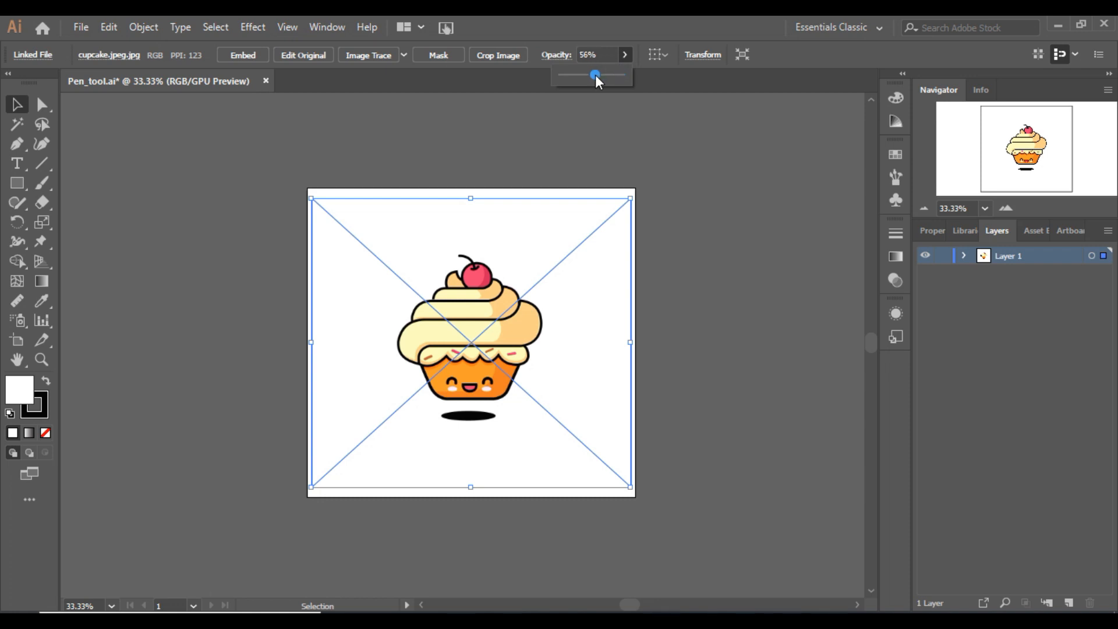
drag(595, 74, 595, 75)
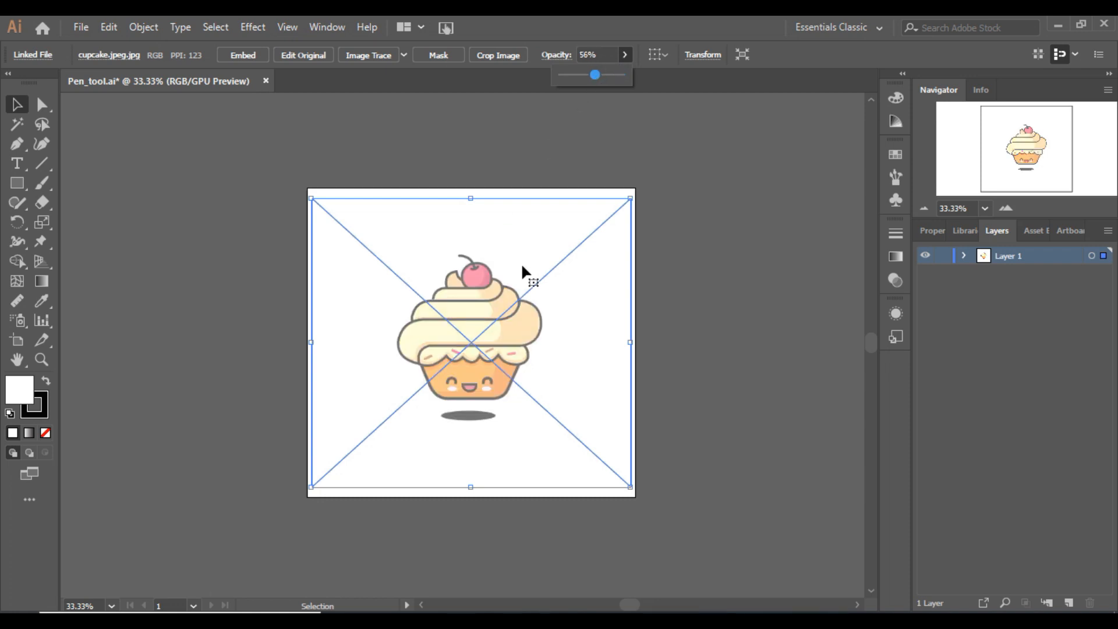
drag(624, 343, 578, 341)
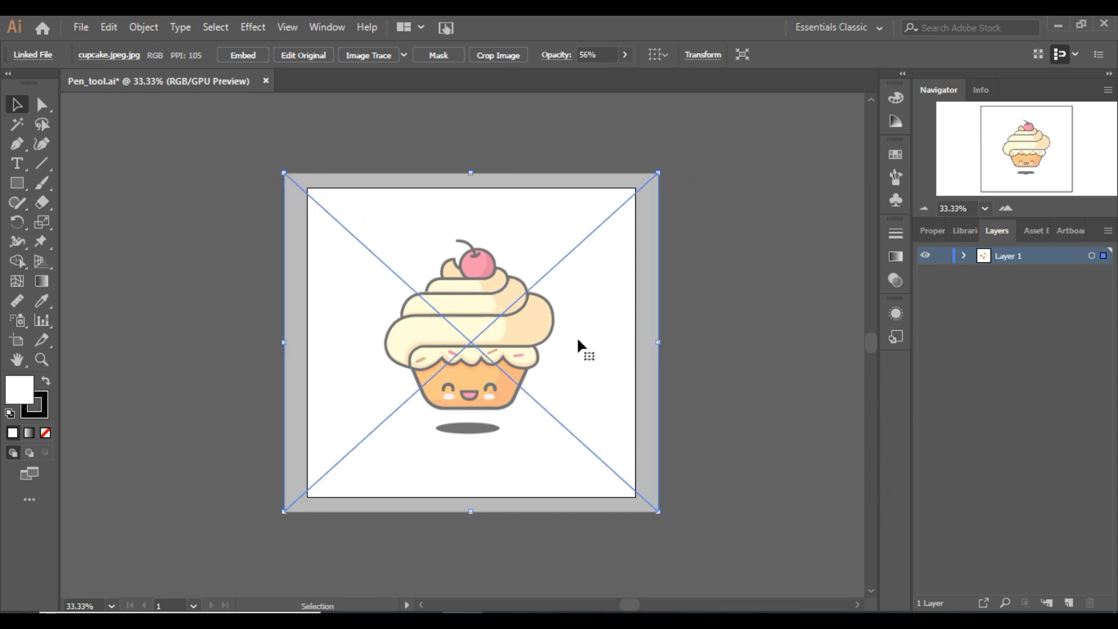
Add a new layer above the cupcake image's layer and lock the image layer.
click(1069, 603)
click(944, 273)
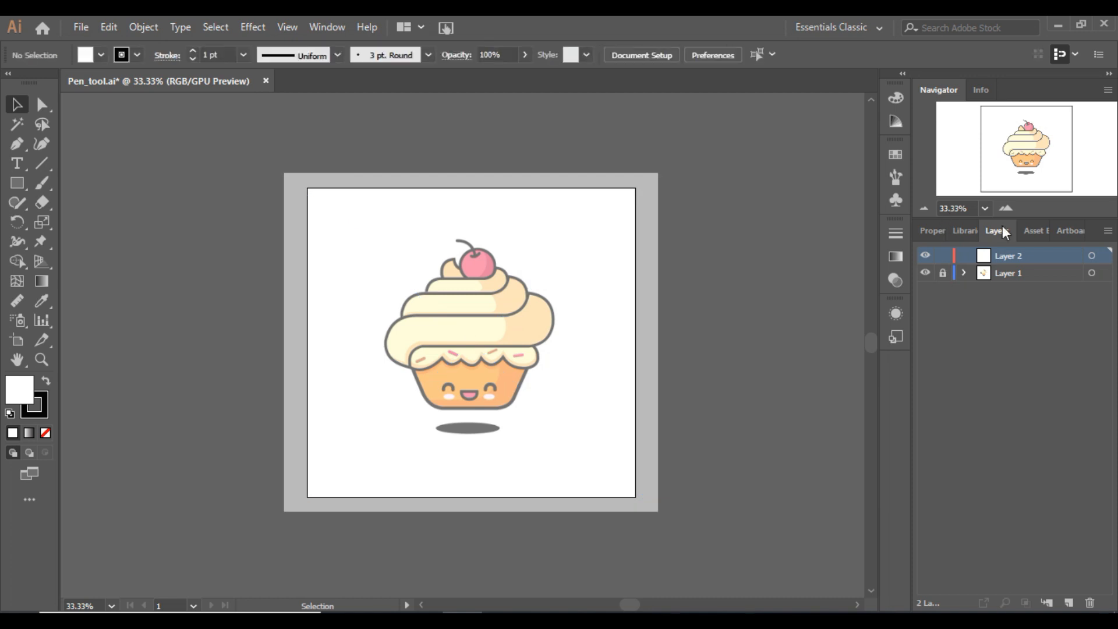
Trace the cupcake base's two sides, bottom edge and lower corners with straight Pen segments, using a 7 pt black stroke and no fill.
click(1001, 206)
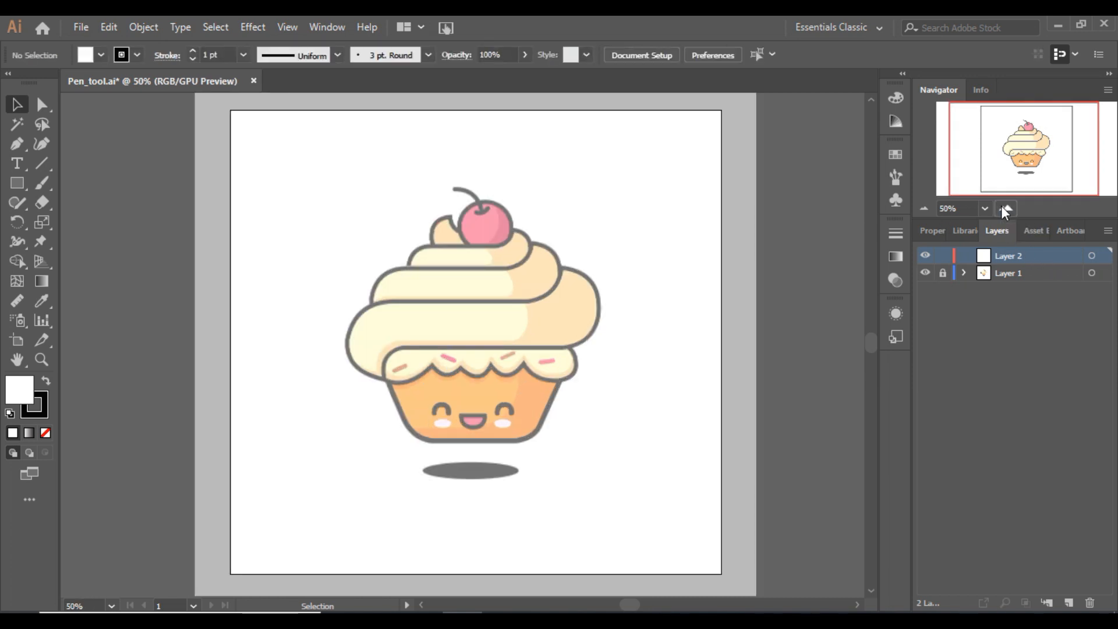
click(1002, 207)
click(1002, 207)
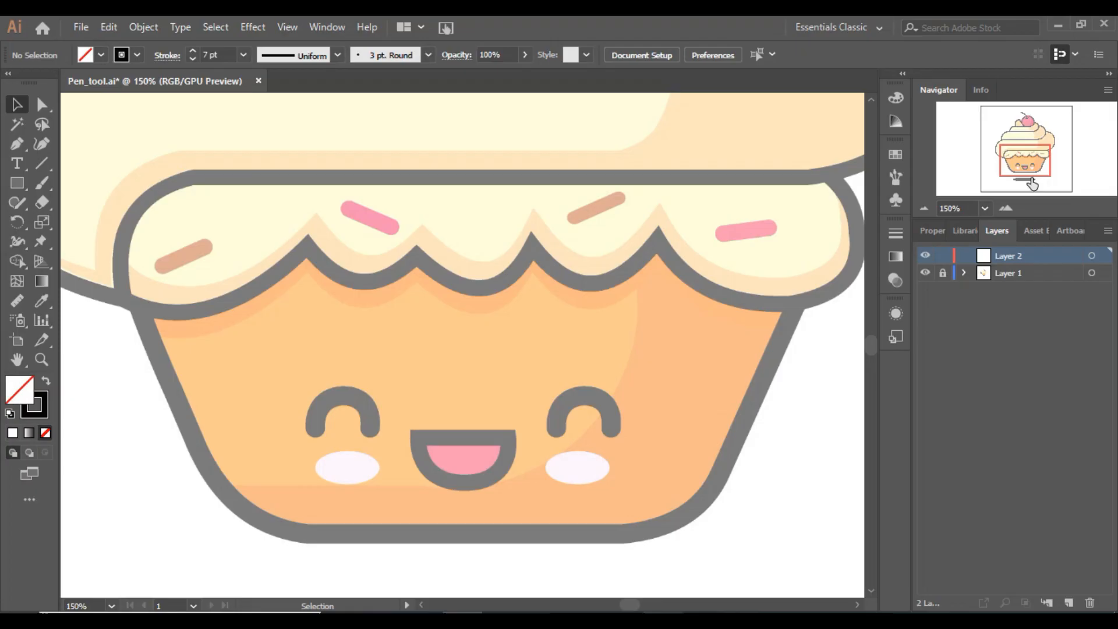
mouse_move(1031, 162)
mouse_down()
mouse_move(1031, 175)
mouse_move(1025, 165)
mouse_up()
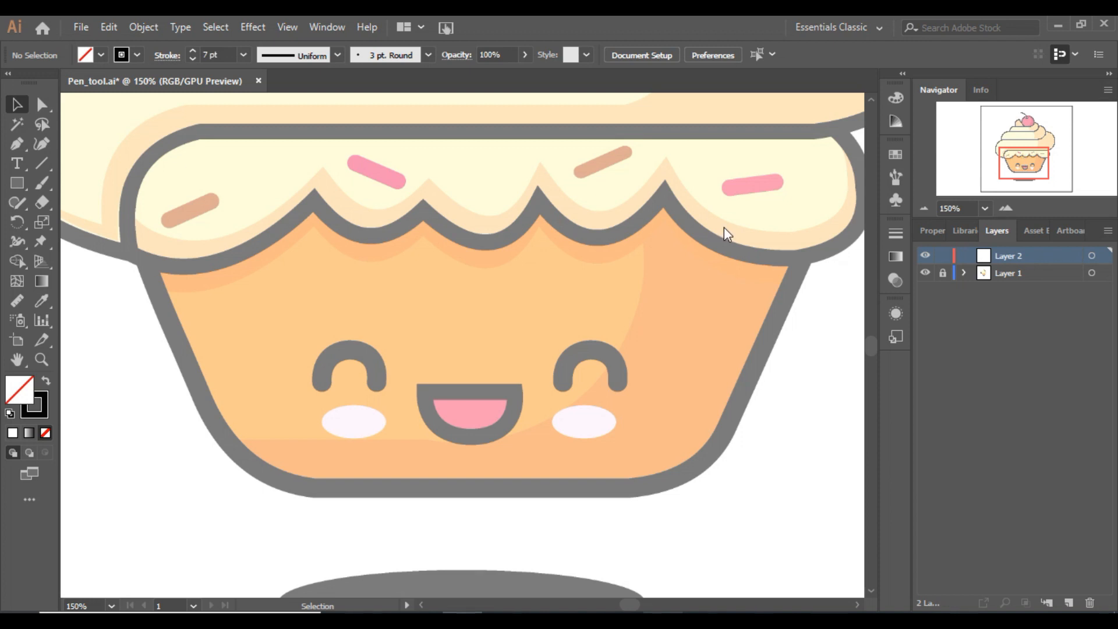
click(23, 143)
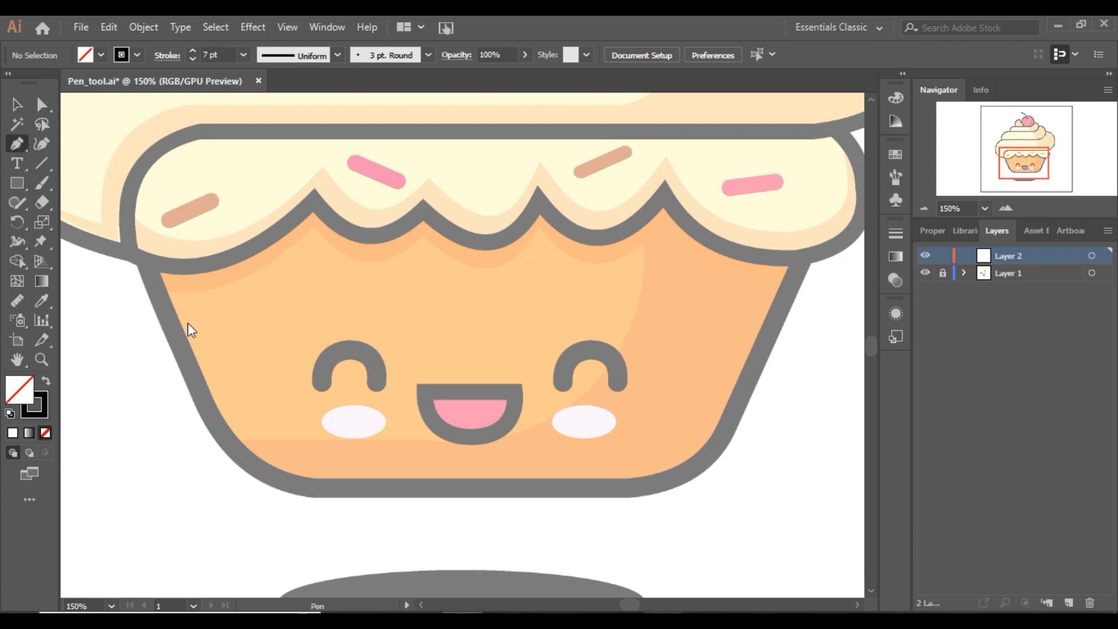
click(145, 264)
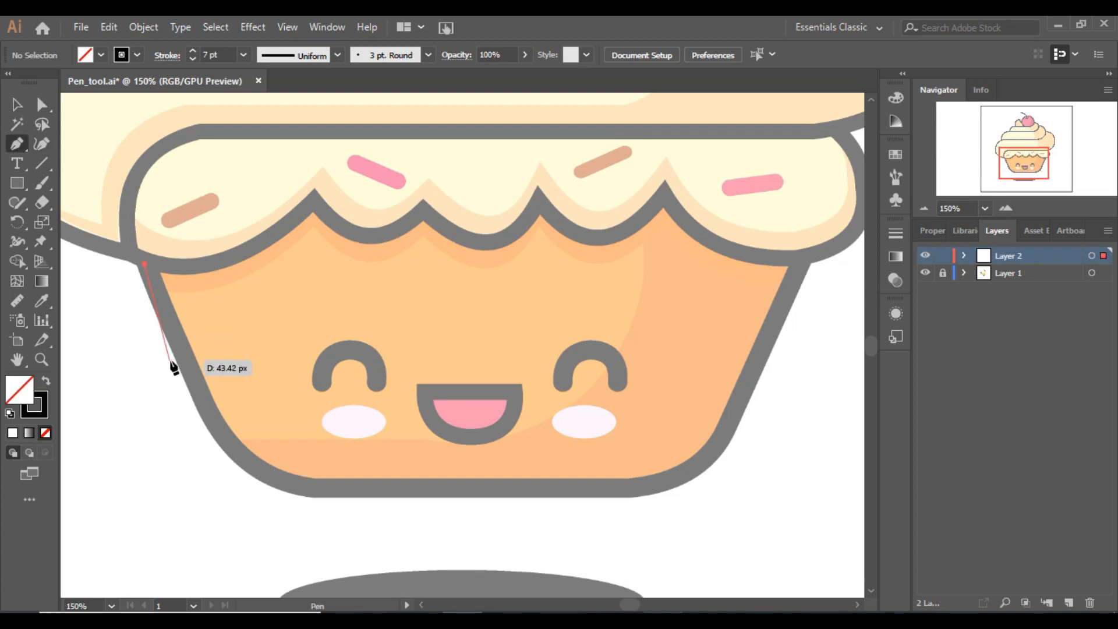
click(220, 435)
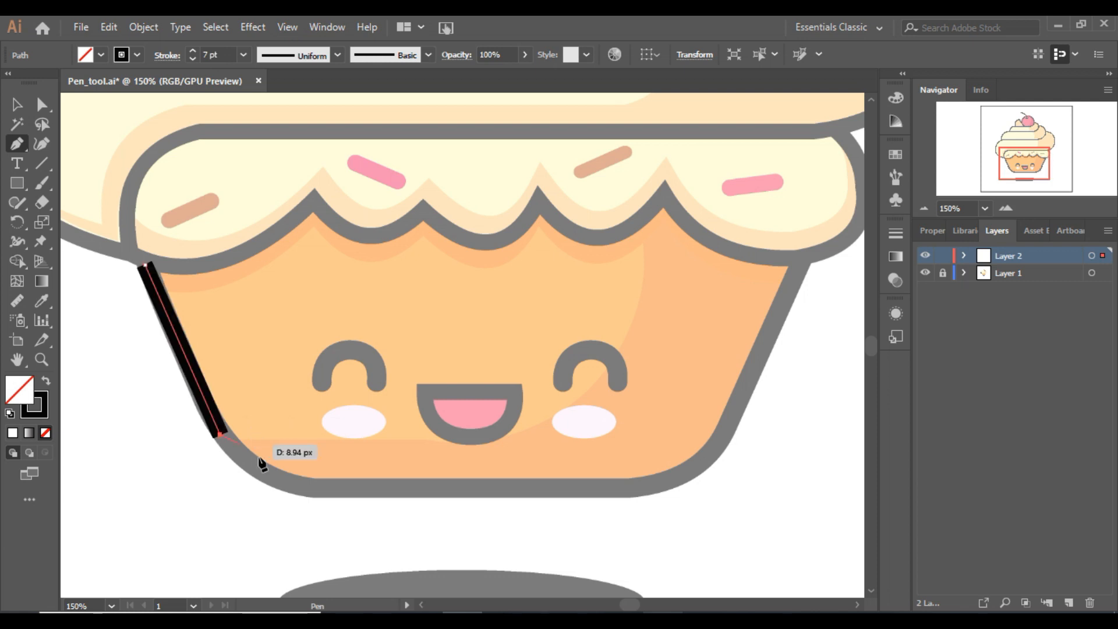
click(319, 487)
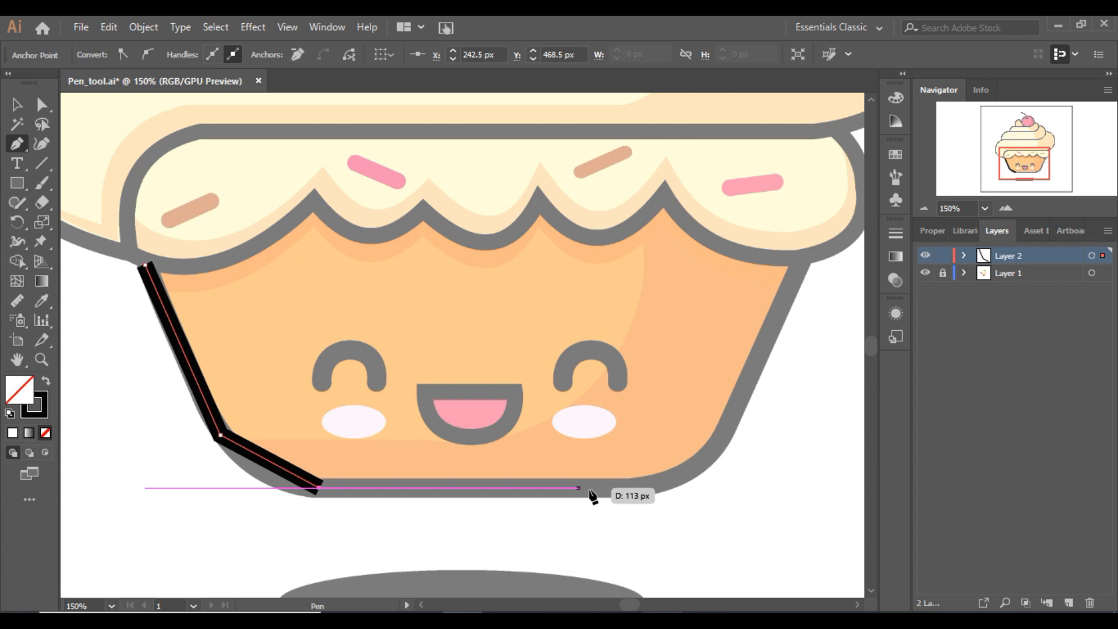
click(609, 487)
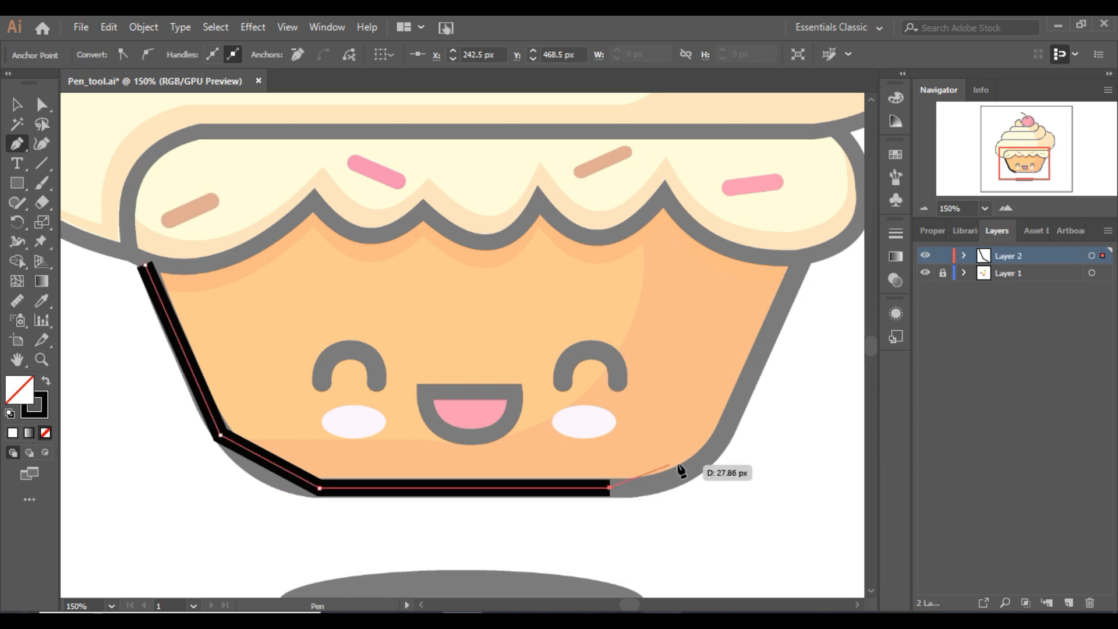
click(717, 443)
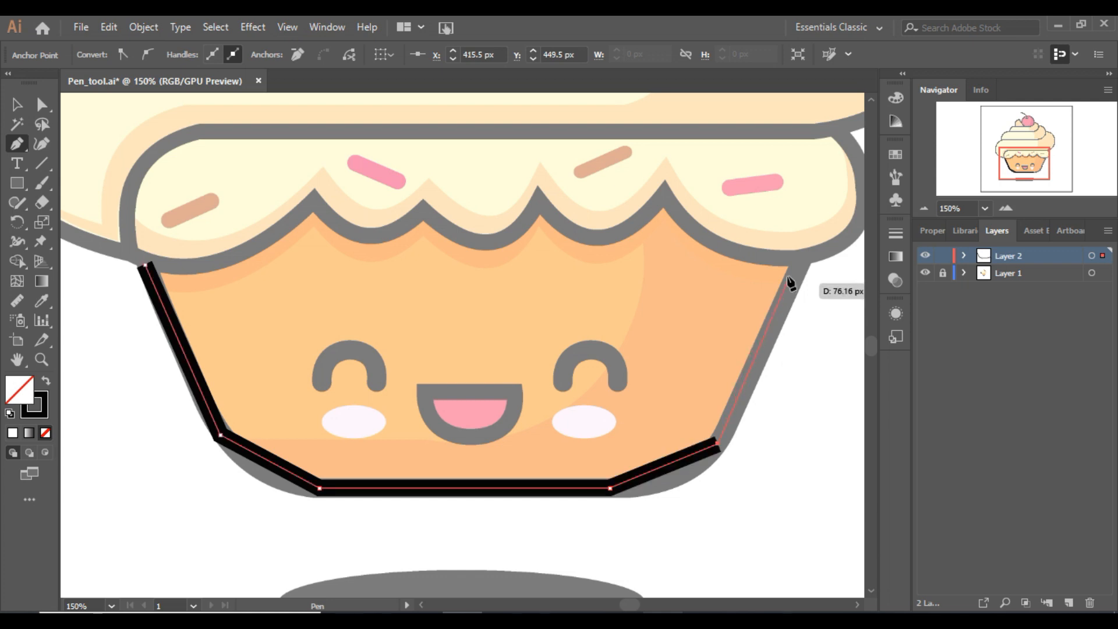
click(800, 258)
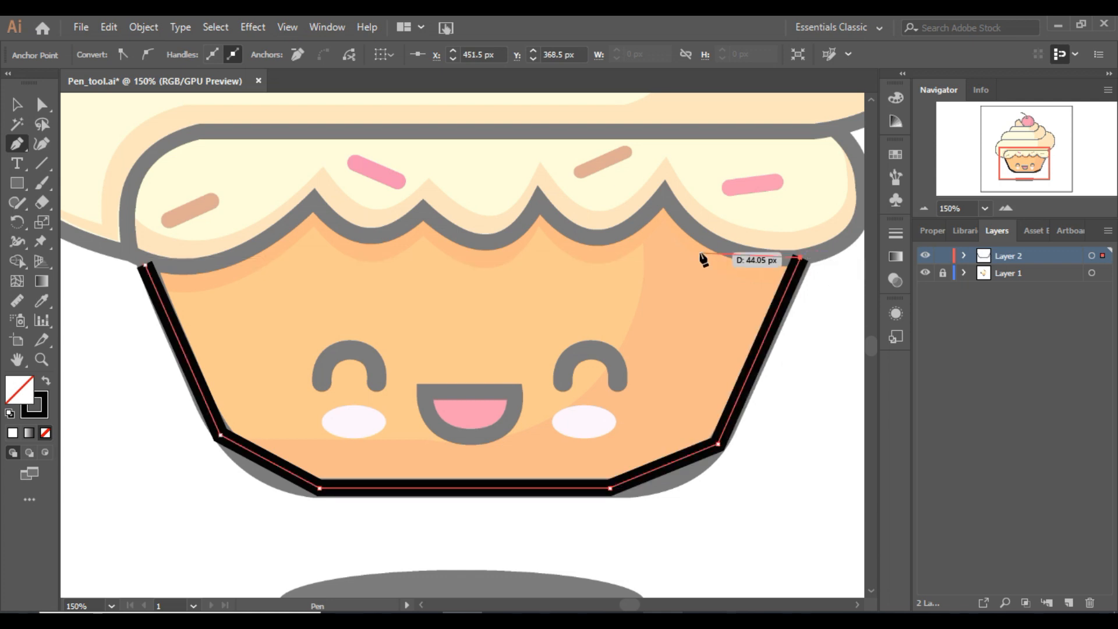
Continue the base path with straight segments through the four peaks of the scalloped edge and close it at the starting anchor.
click(666, 193)
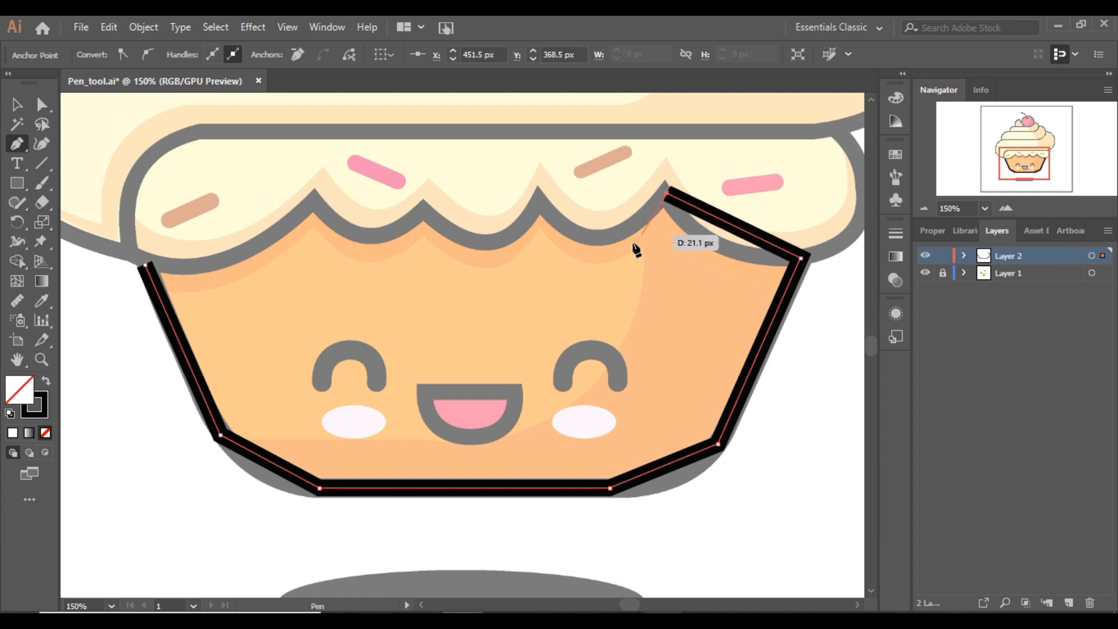
click(538, 200)
click(423, 208)
click(315, 201)
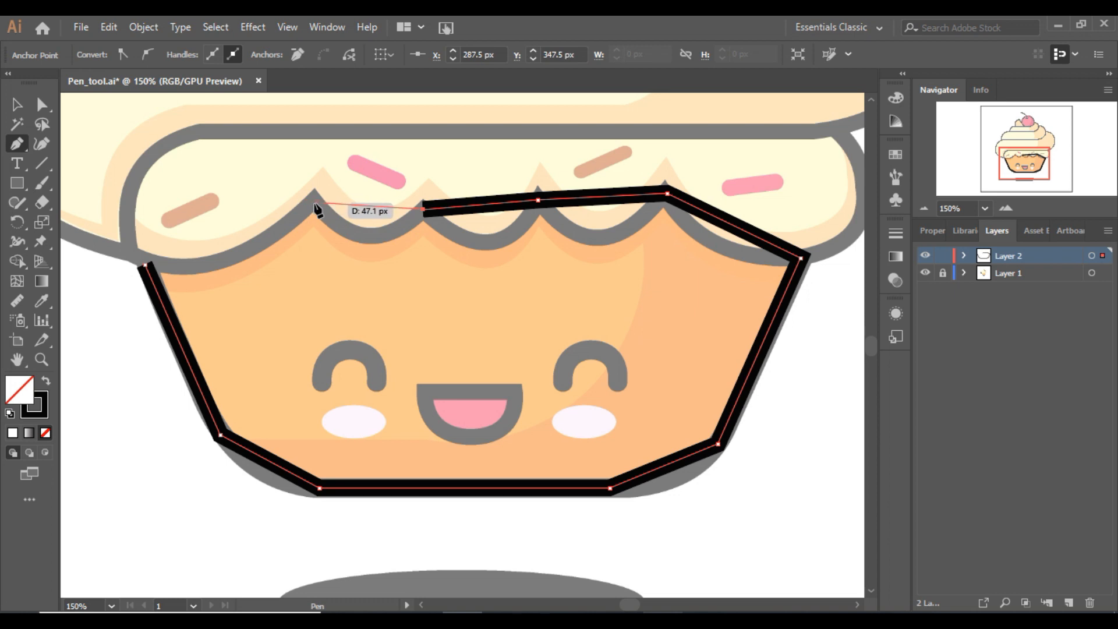
click(145, 264)
Bend the five straight segments along the base's top edge into curves that follow the scalloped icing line.
key(alt)
drag(237, 232, 297, 229)
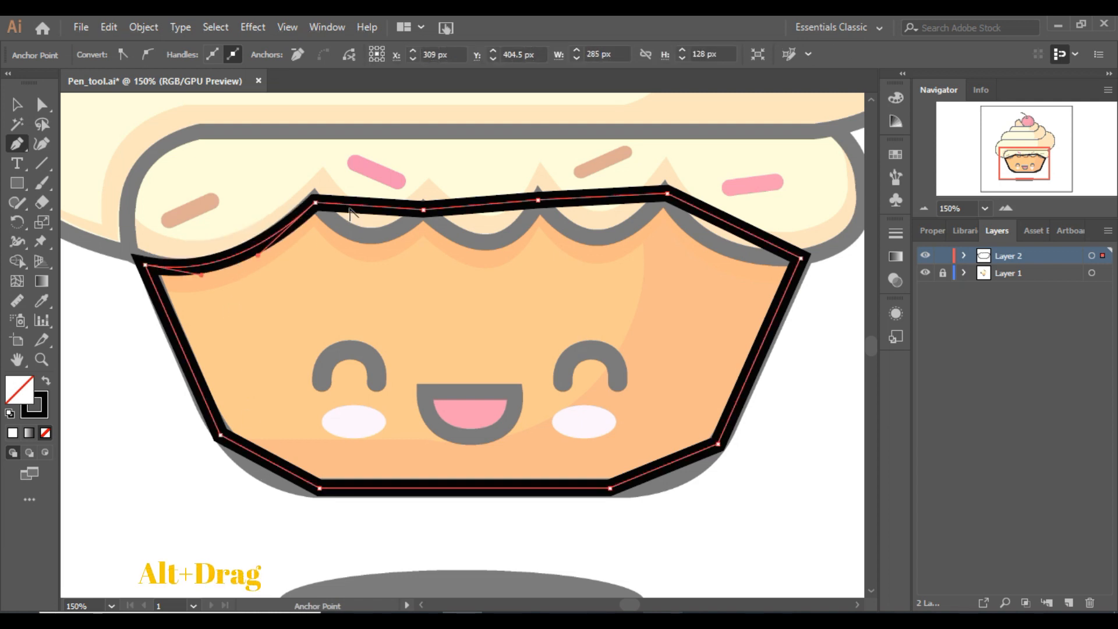
drag(369, 210, 372, 243)
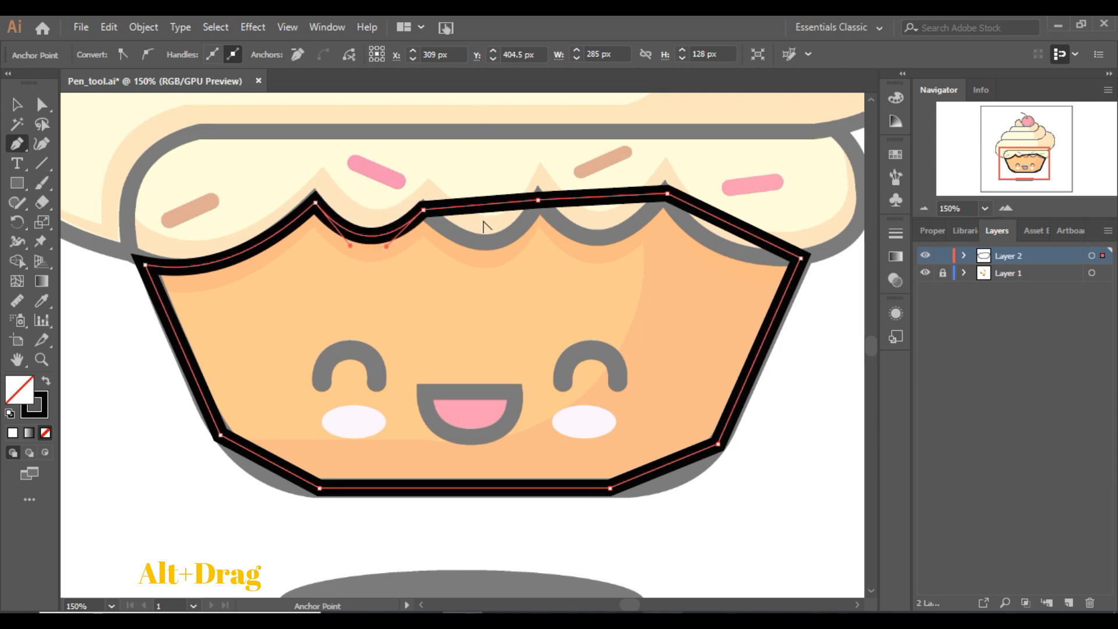
drag(482, 222, 493, 248)
drag(623, 197, 606, 241)
drag(753, 232, 724, 251)
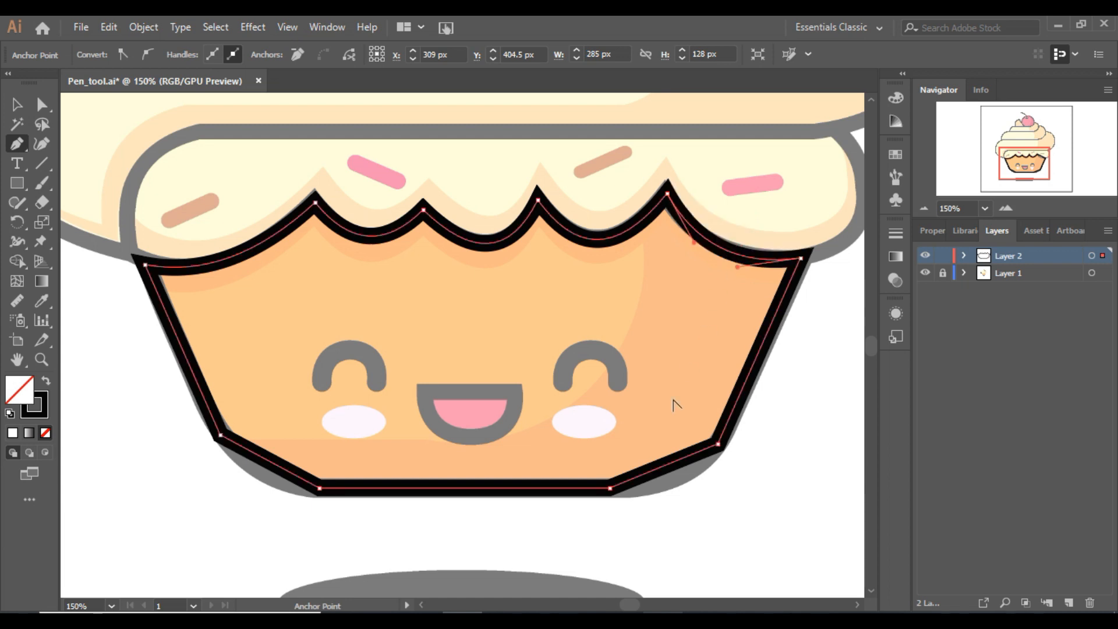
Curve both lower corner segments of the base outline to match the rounded corners in the image, and deselect the path.
mouse_move(668, 464)
mouse_down()
mouse_move(669, 489)
mouse_move(676, 483)
mouse_up()
key(ctrl+z)
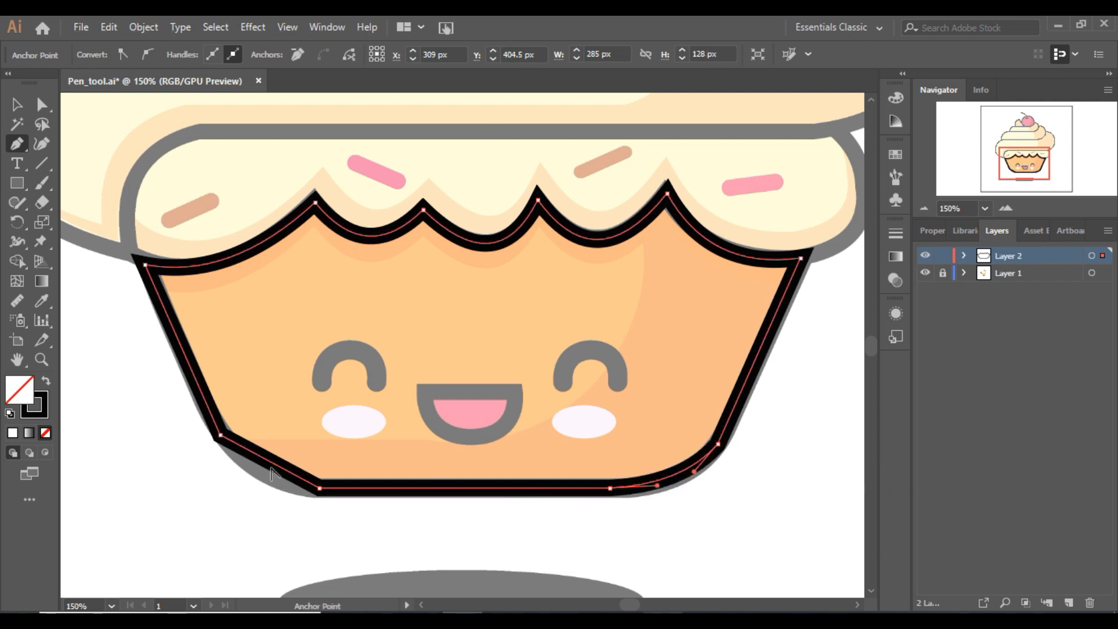
drag(274, 461, 265, 482)
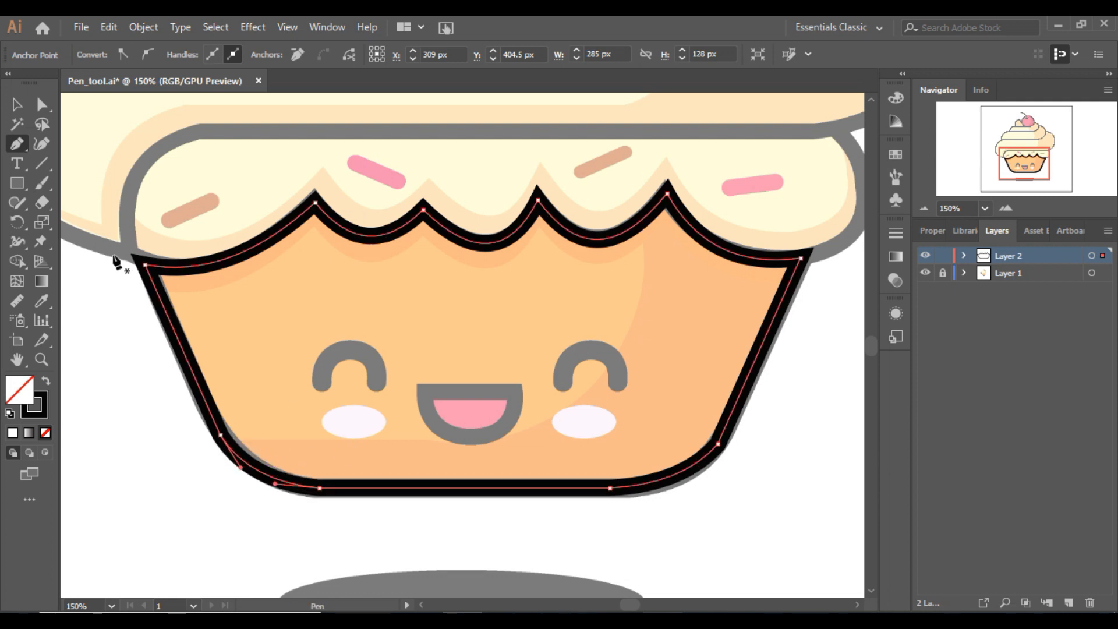
click(16, 104)
click(156, 415)
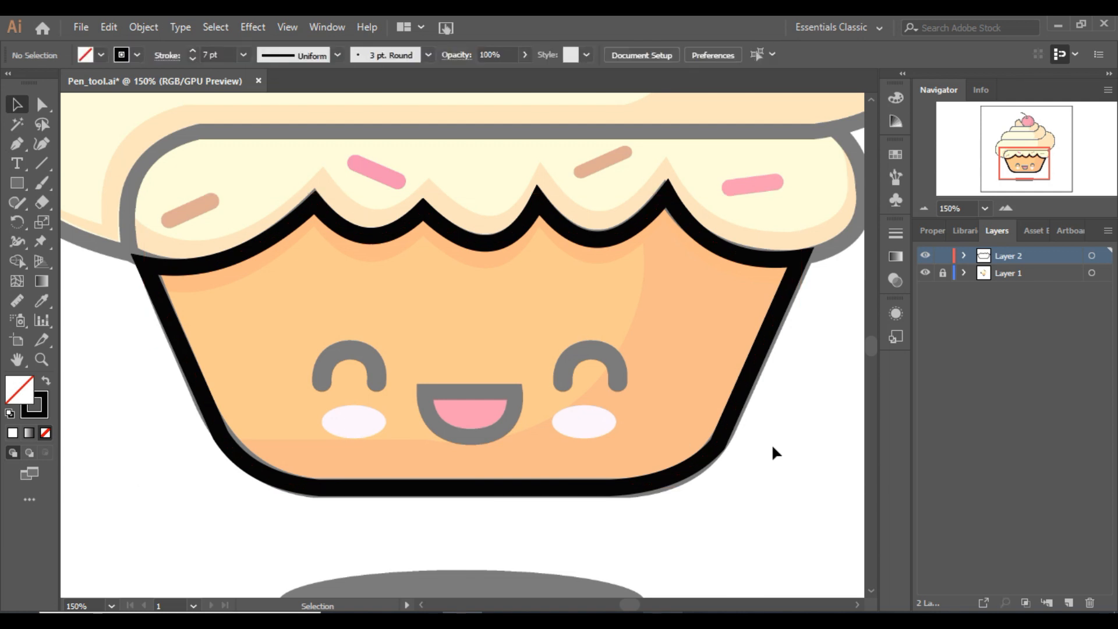
Convert the anchor where the base's right side meets its lower corner to a smooth point and deselect the path.
click(42, 105)
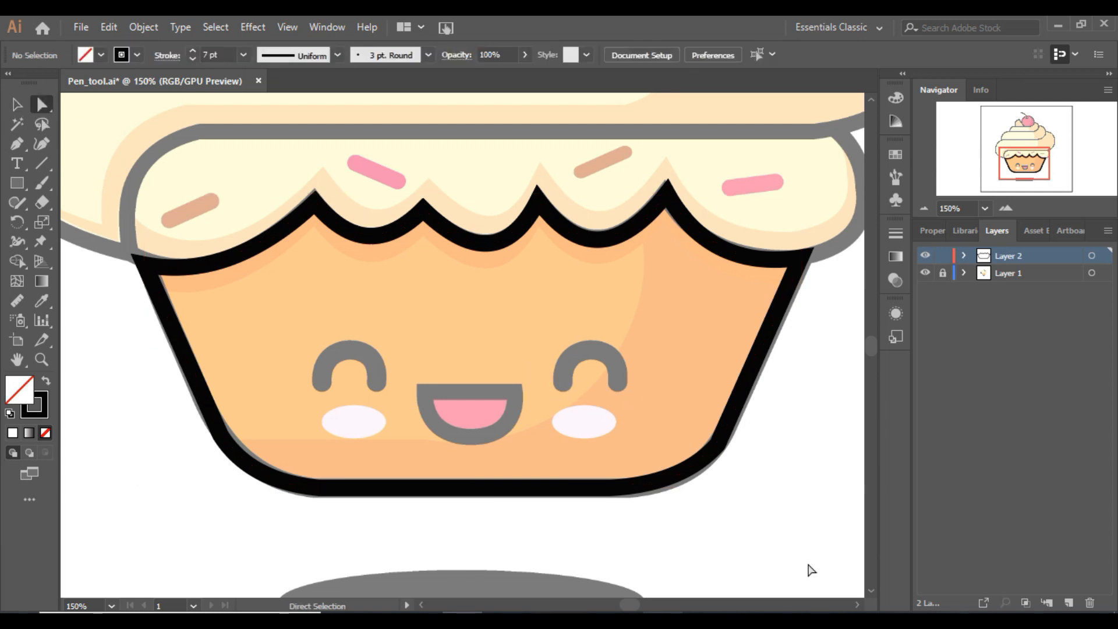
drag(717, 444, 719, 447)
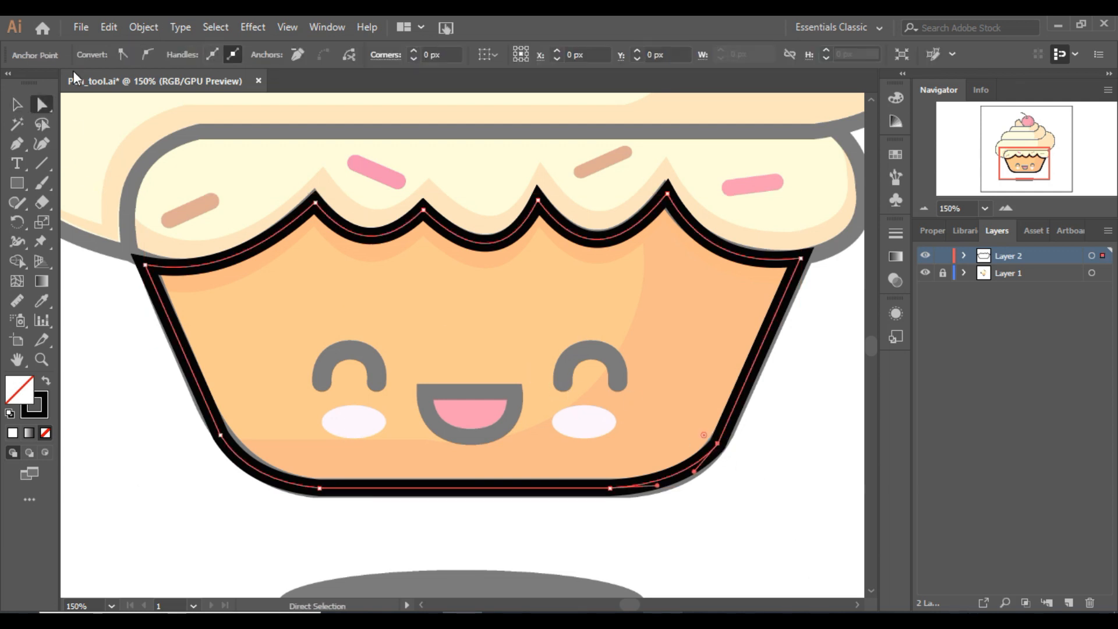
click(146, 54)
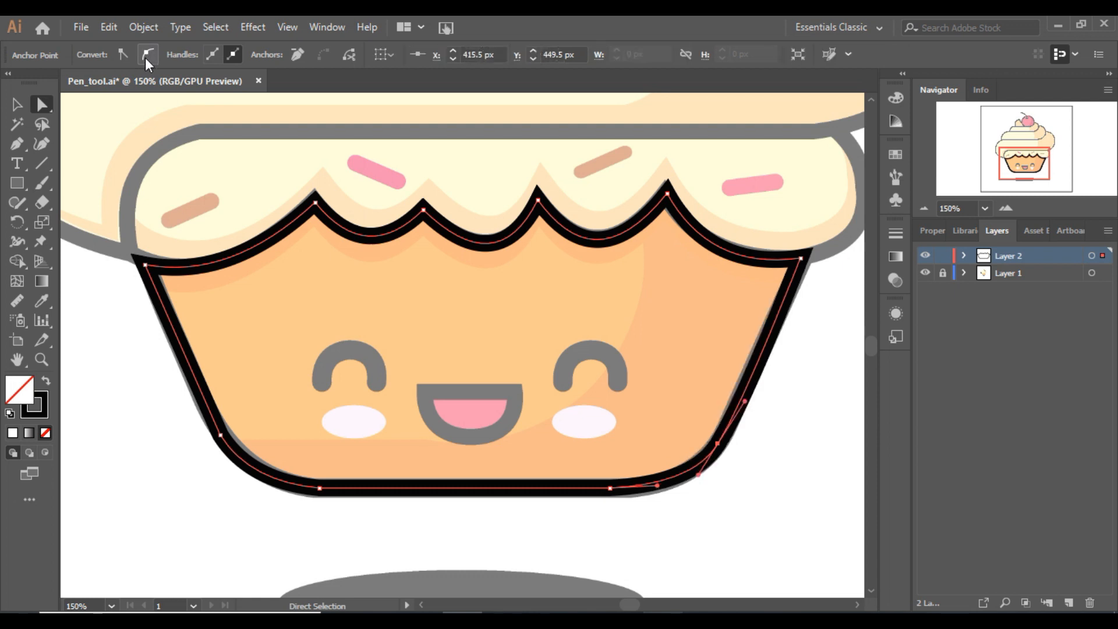
click(16, 103)
click(700, 539)
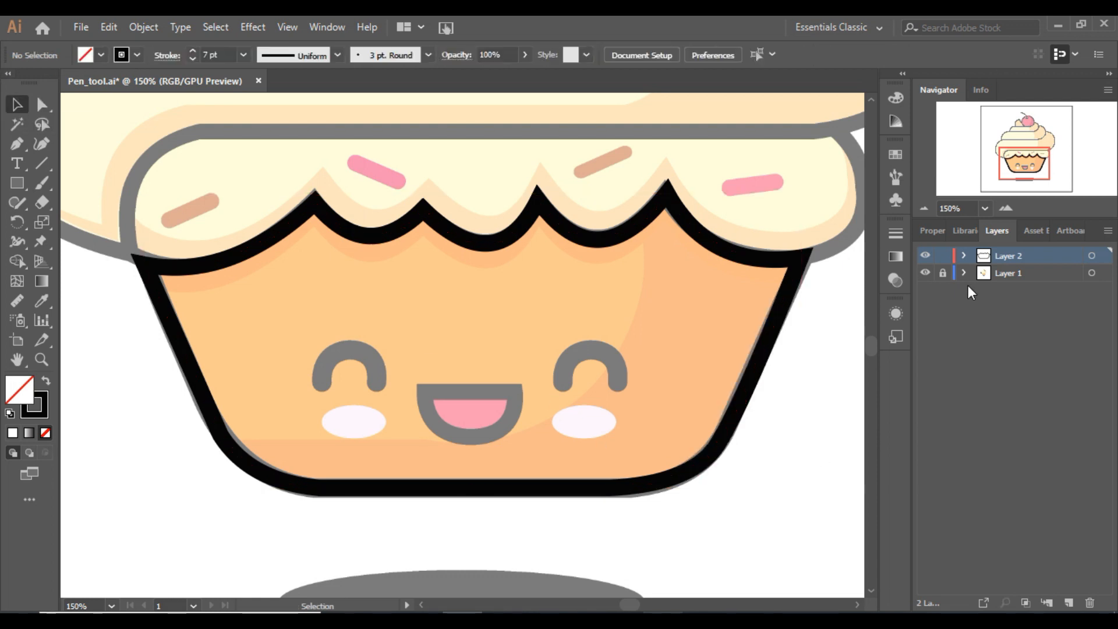
Rename the layer containing the traced cupcake outline as Base.
click(925, 273)
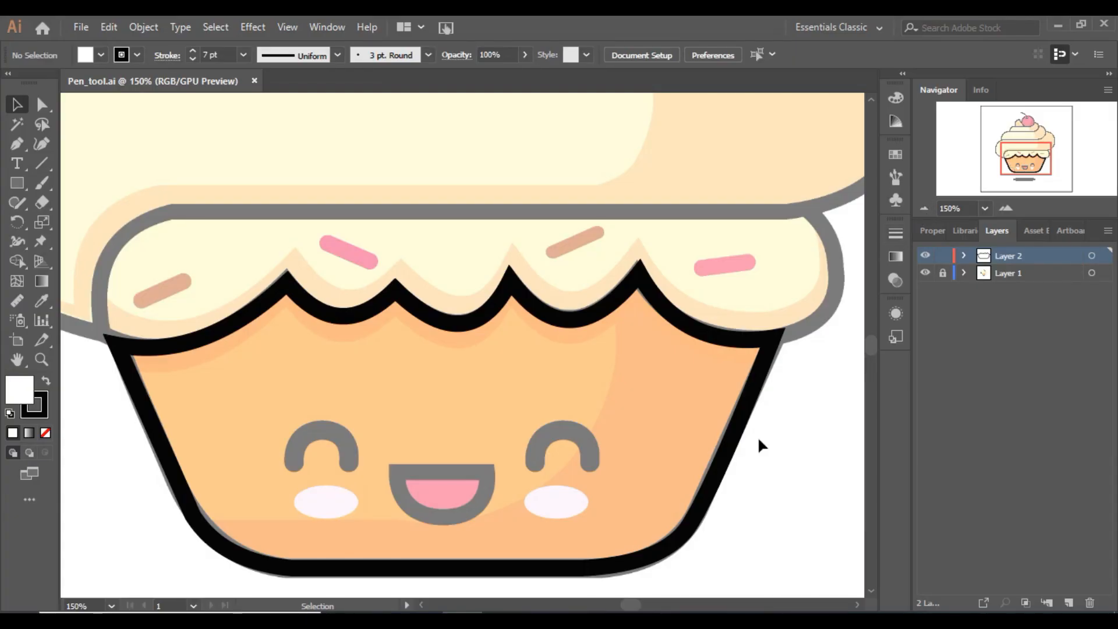
double_click(1007, 256)
text(Base)
key(Return)
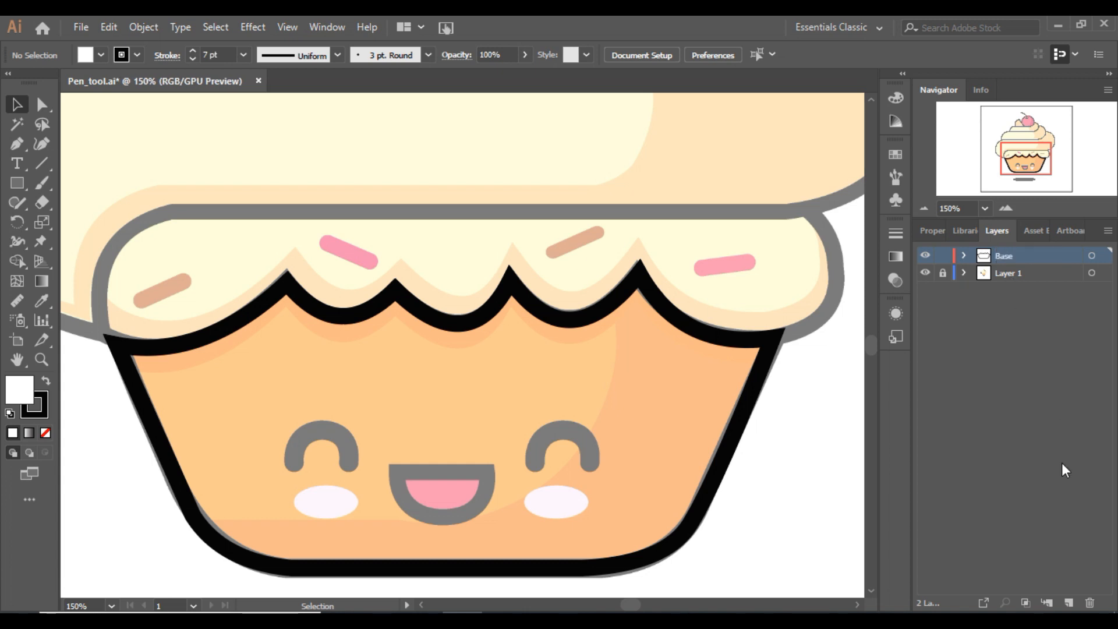
Add a new layer above Base, and lock and hide the Base layer.
click(1069, 603)
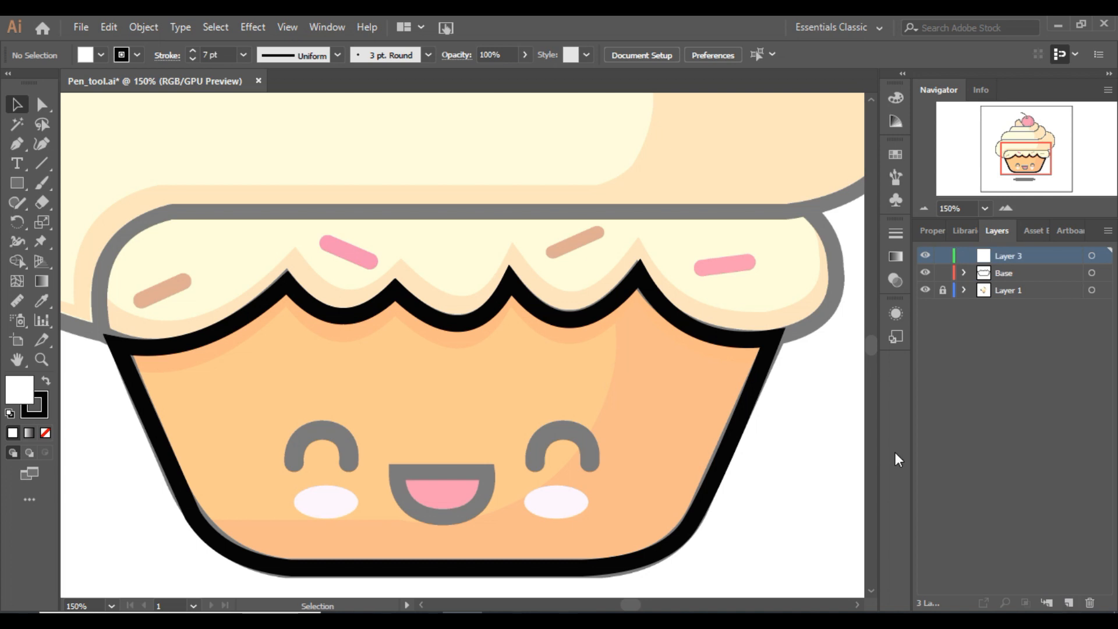
click(926, 274)
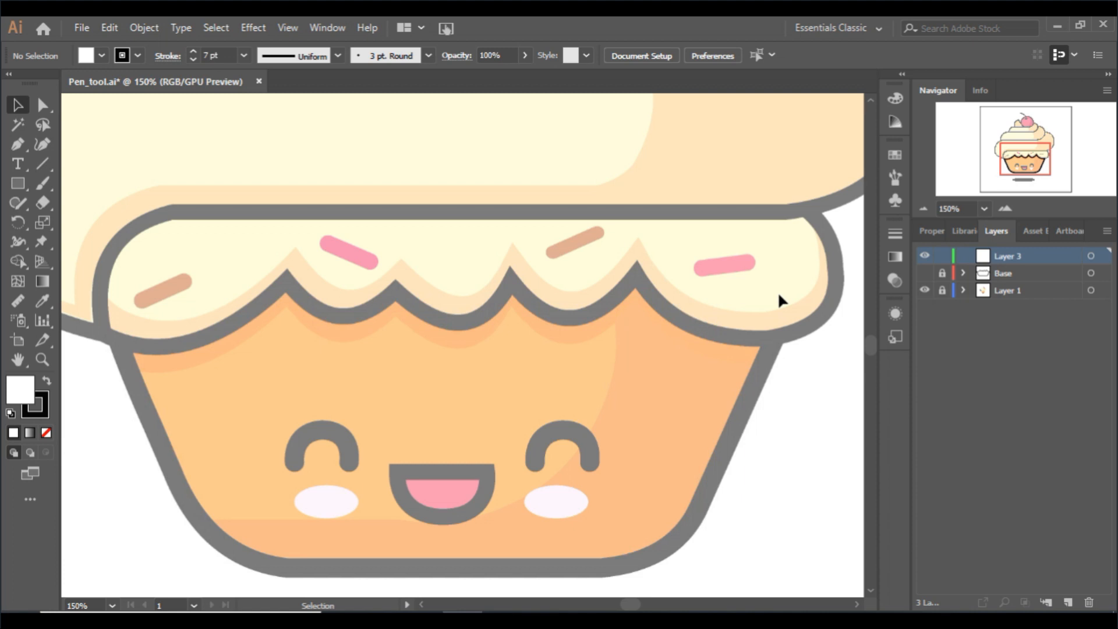
Draw a closed straight-segment Pen outline around the lowest icing band on Layer 3, with anchors at each scallop tip and end.
drag(1027, 161, 1028, 159)
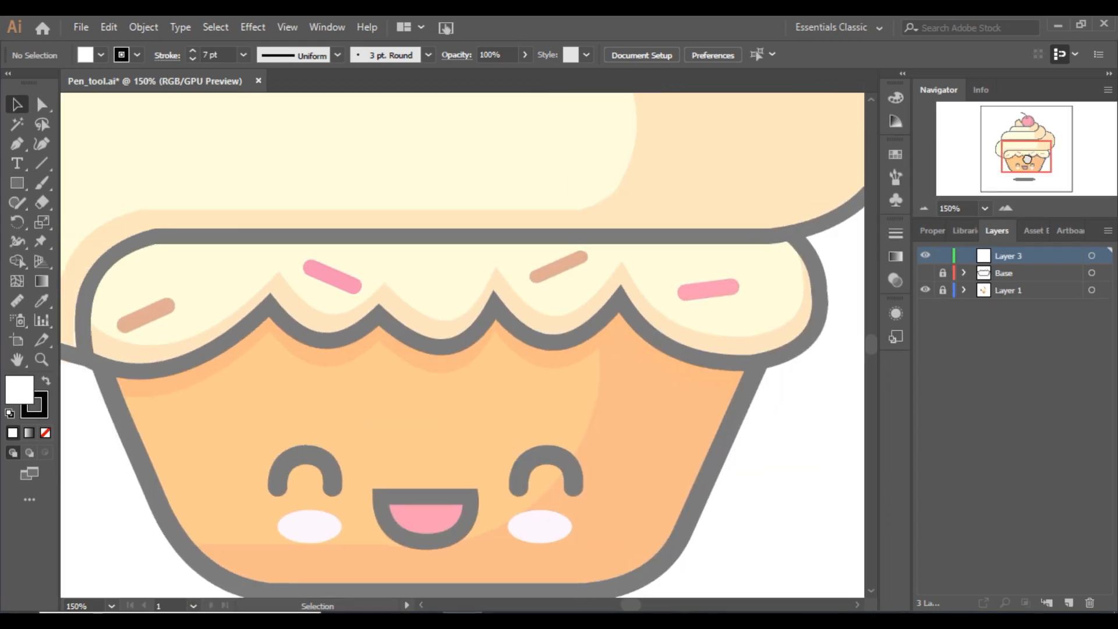
click(22, 141)
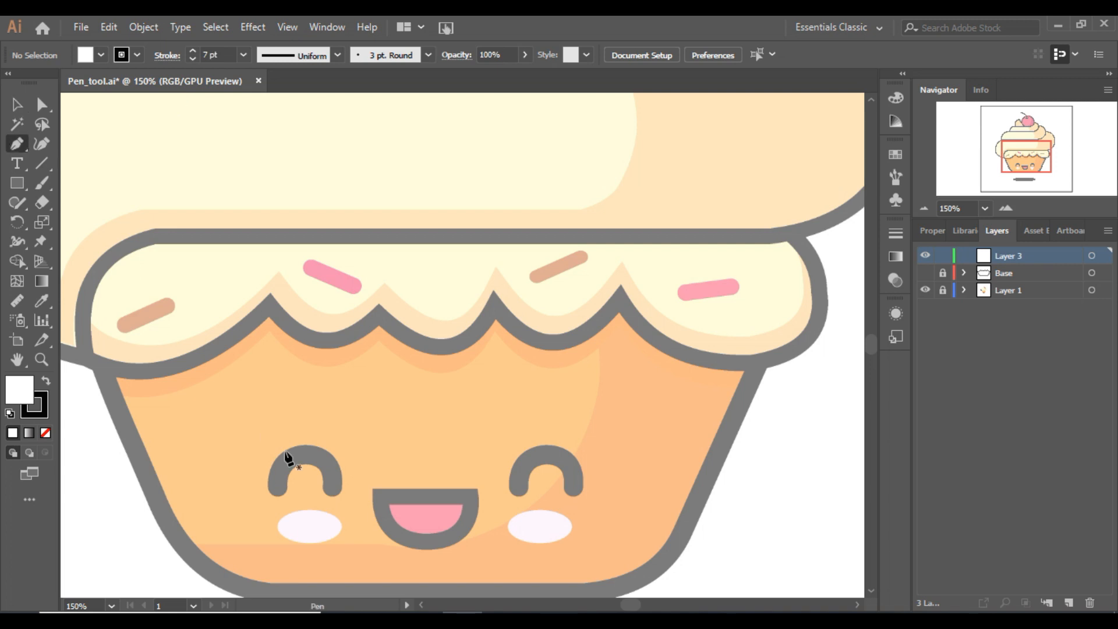
click(84, 354)
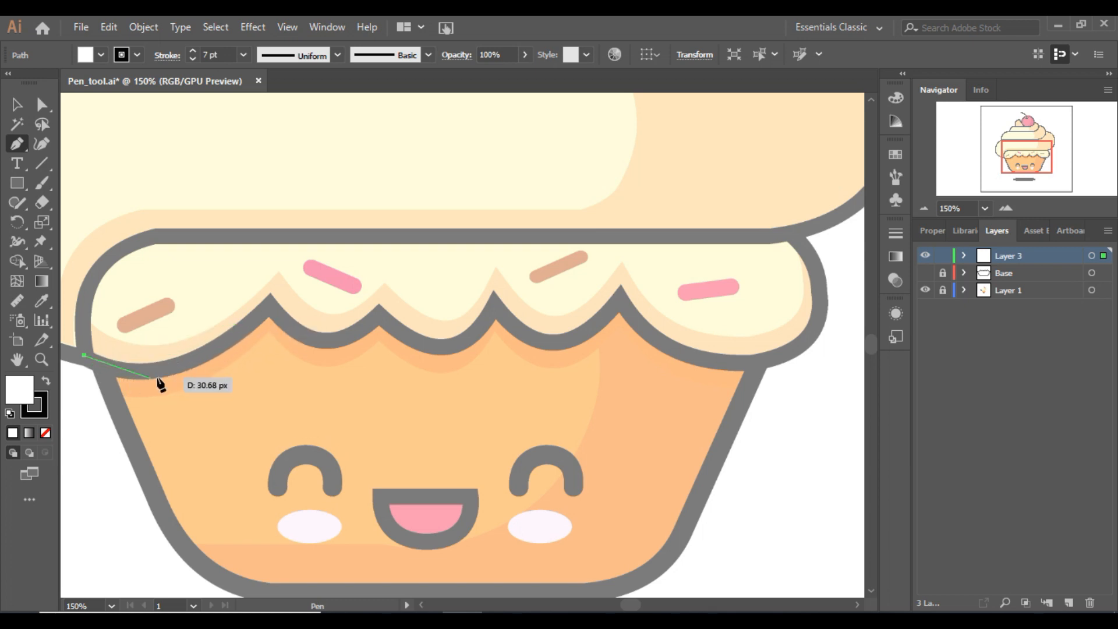
click(268, 303)
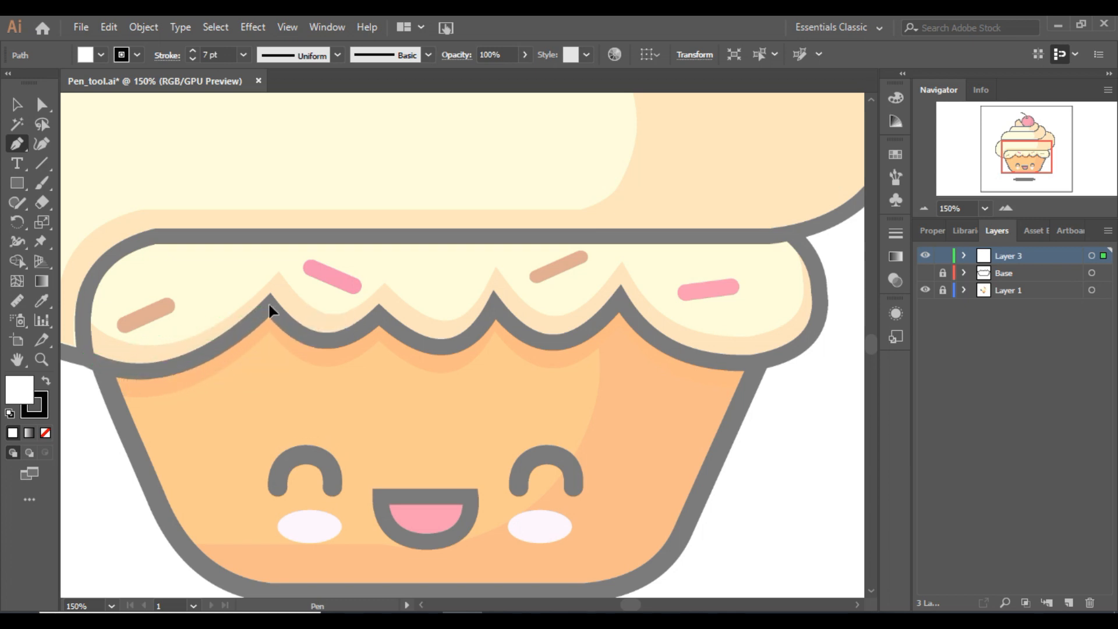
click(378, 315)
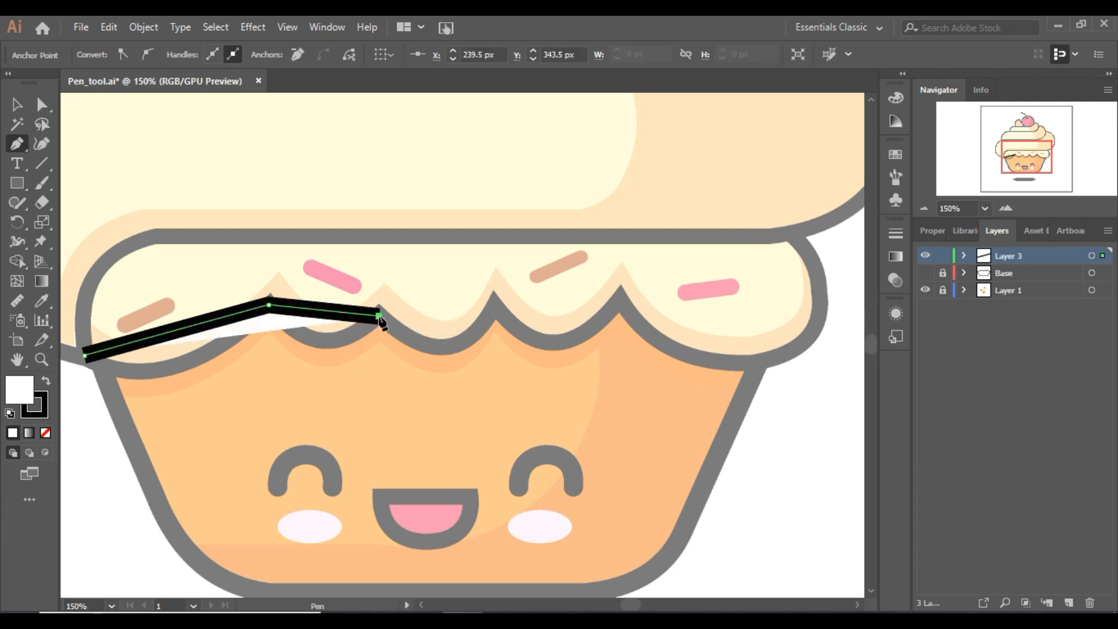
click(493, 304)
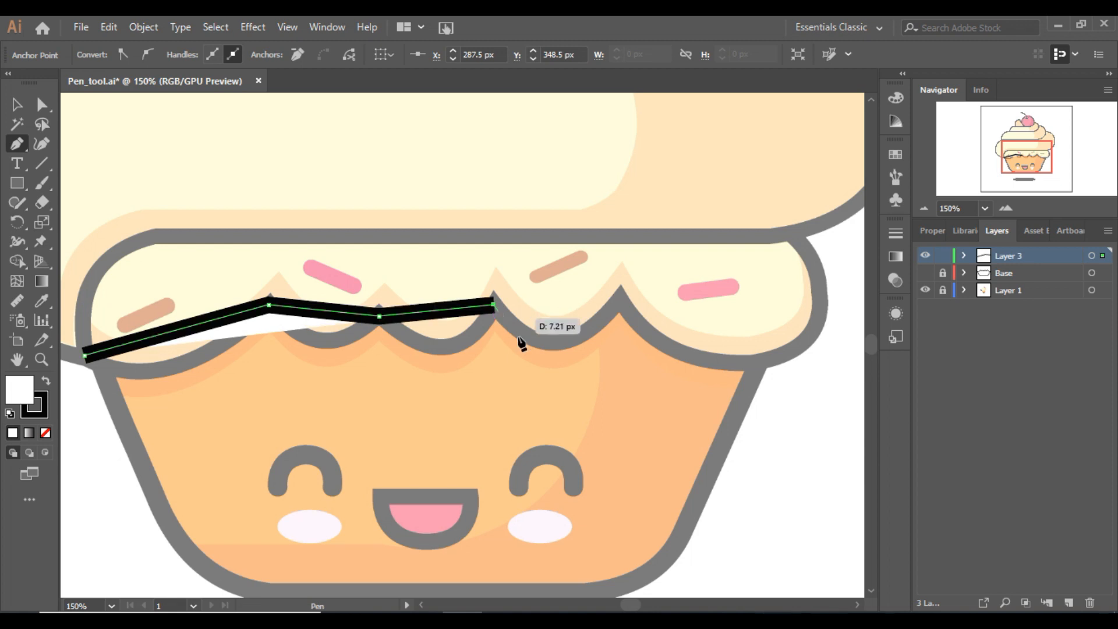
click(622, 300)
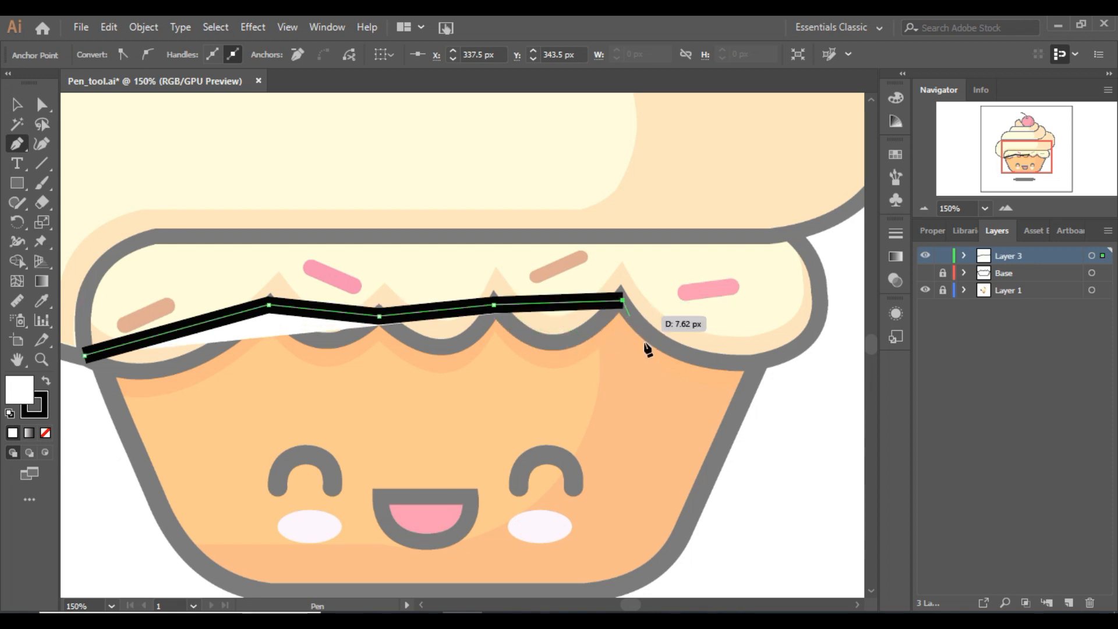
click(758, 364)
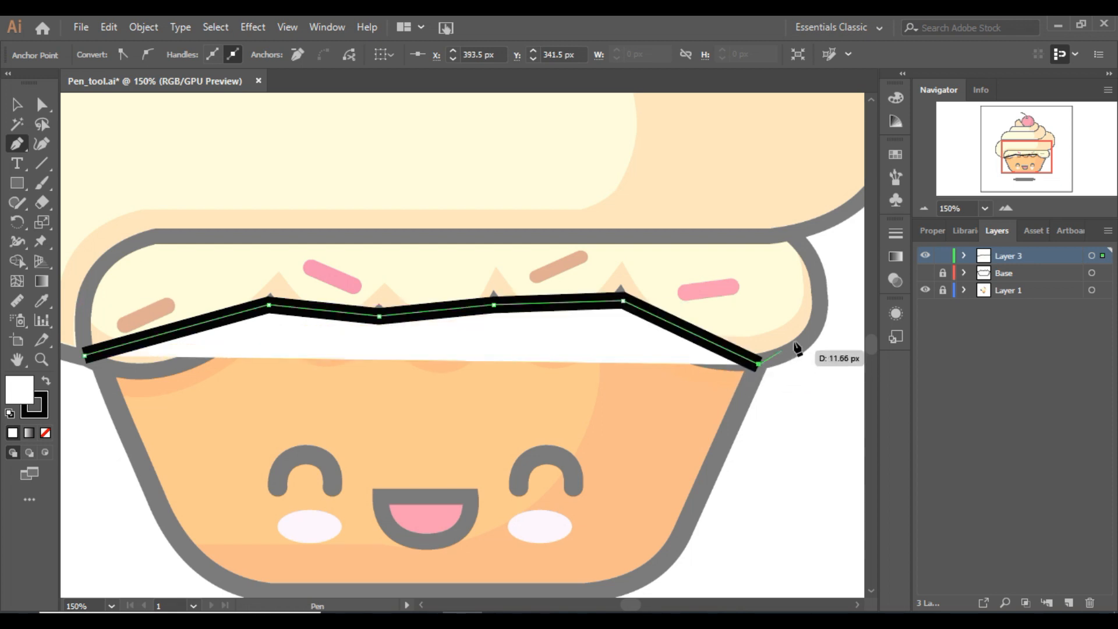
click(818, 284)
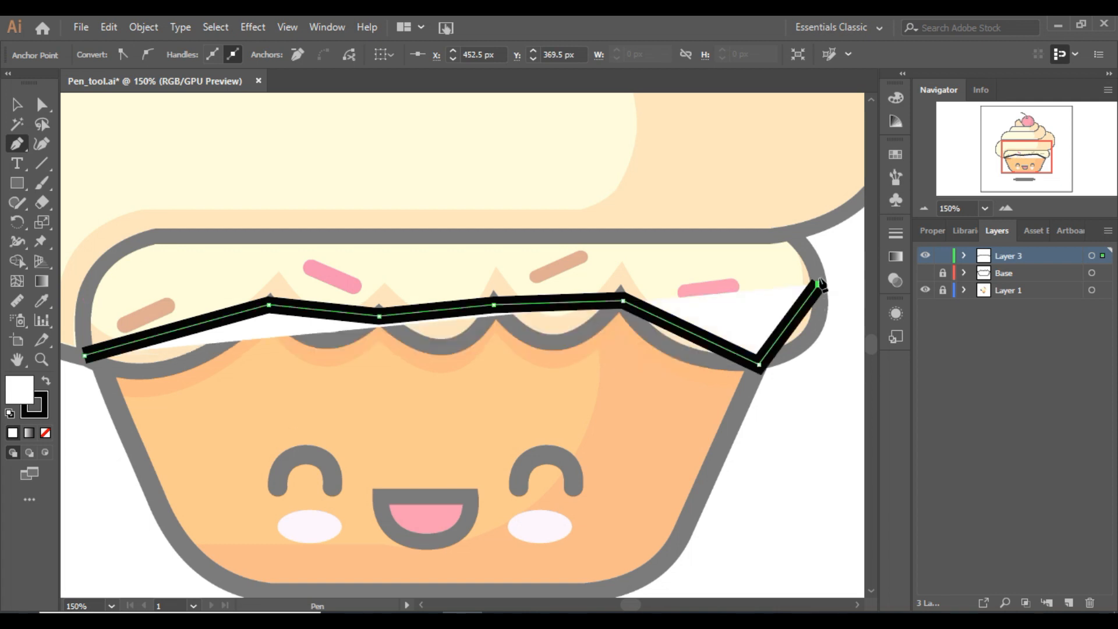
click(787, 233)
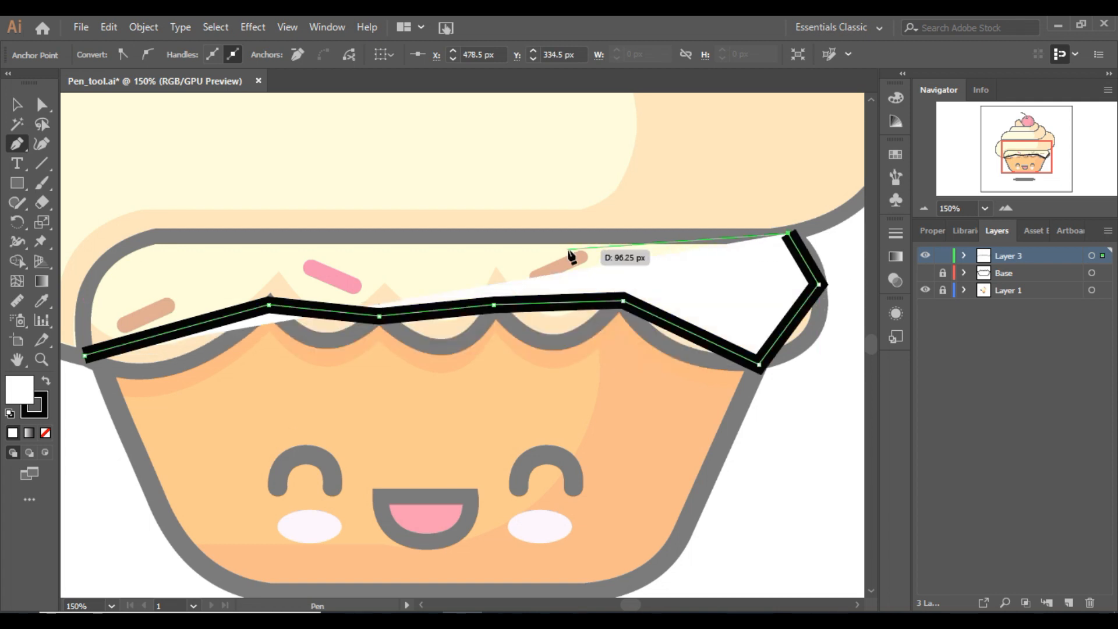
click(160, 233)
click(85, 354)
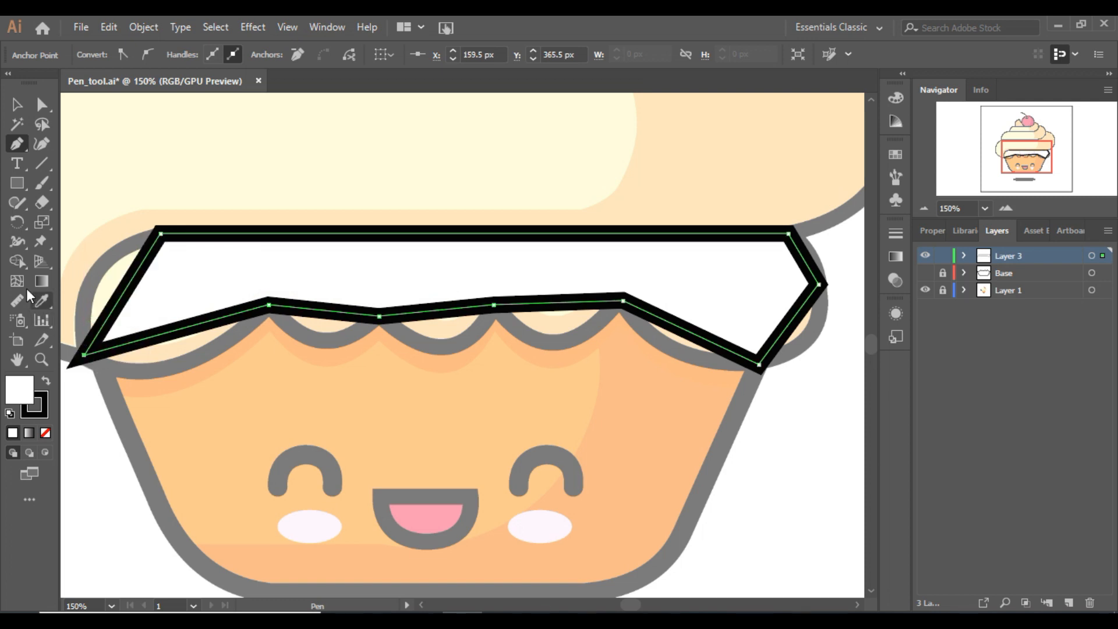
Set the icing outline's fill to None so the reference image shows through.
click(25, 107)
click(203, 387)
click(249, 308)
click(101, 55)
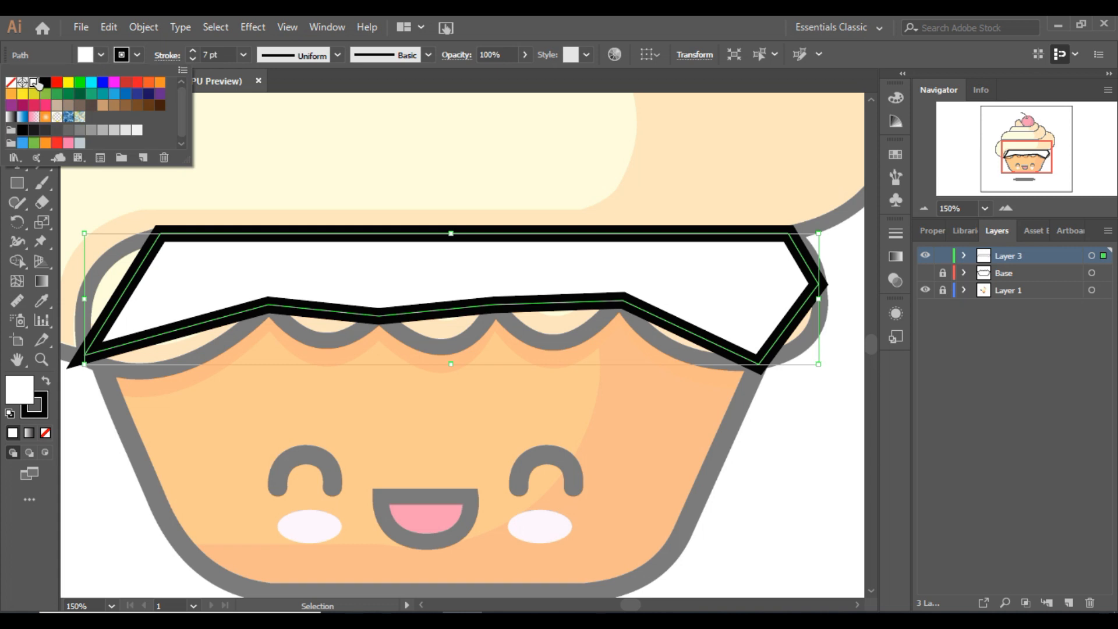
click(10, 83)
key(Escape)
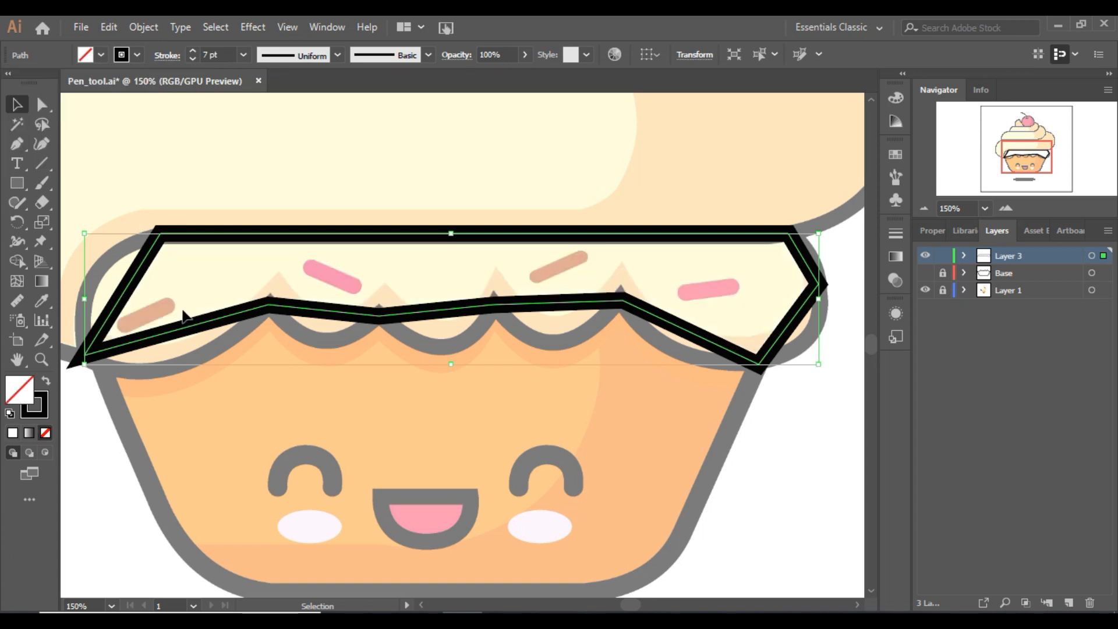
Curve the icing outline's rightmost scallop and both segments of its rounded right end to match the image.
click(17, 144)
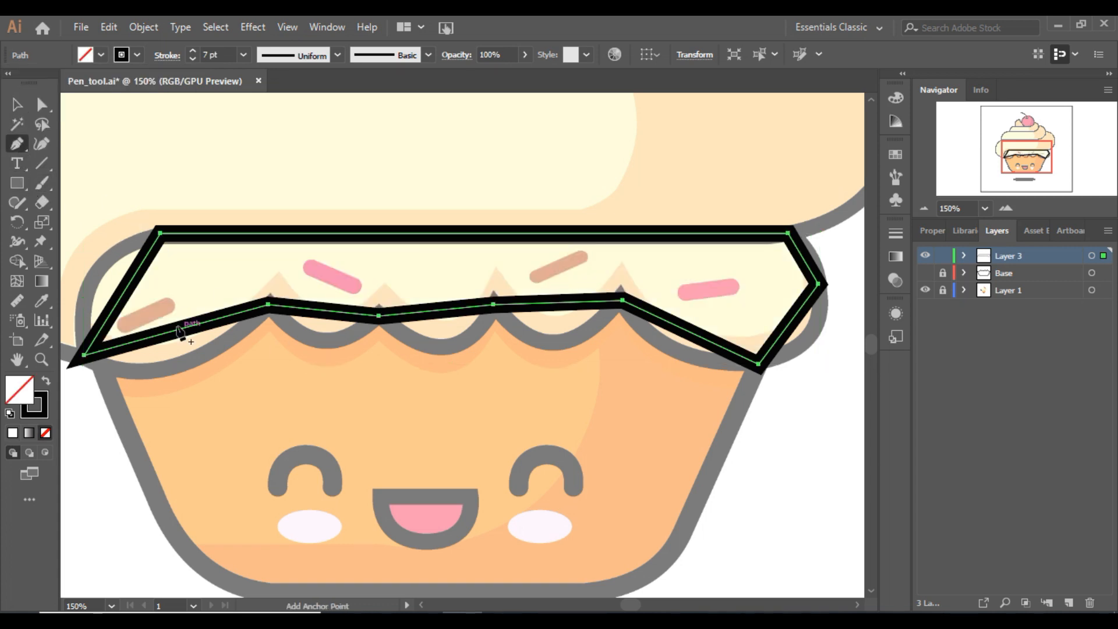
drag(699, 341, 678, 353)
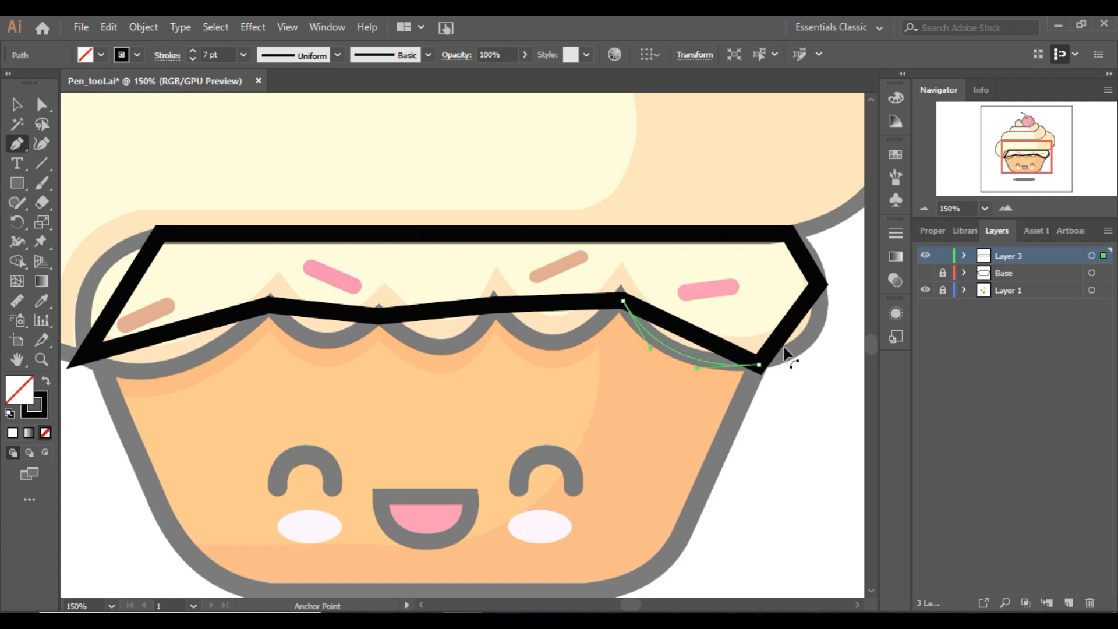
drag(794, 322, 814, 343)
drag(810, 261, 812, 263)
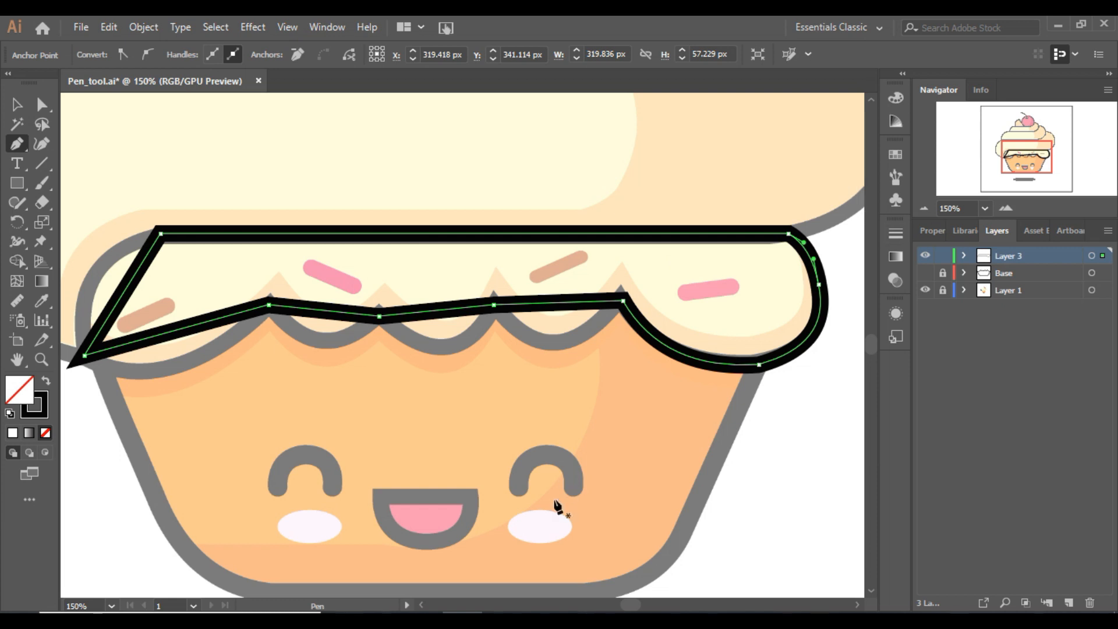
Curve the three middle segments of the icing's lower edge to follow the scallops in the image.
click(423, 605)
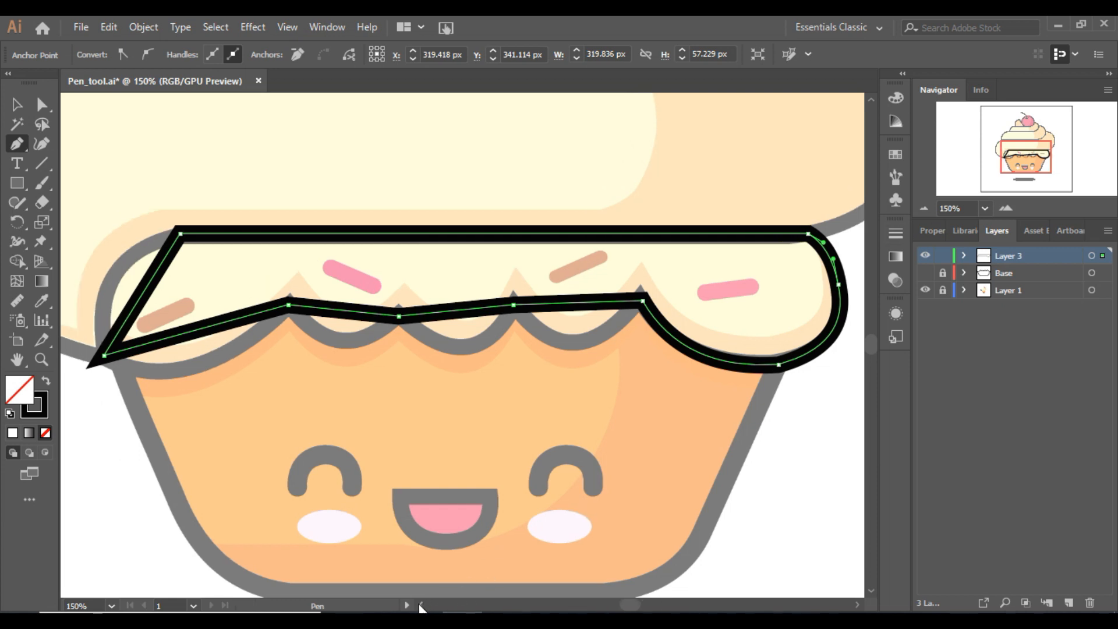
click(423, 605)
click(423, 606)
drag(623, 304, 615, 348)
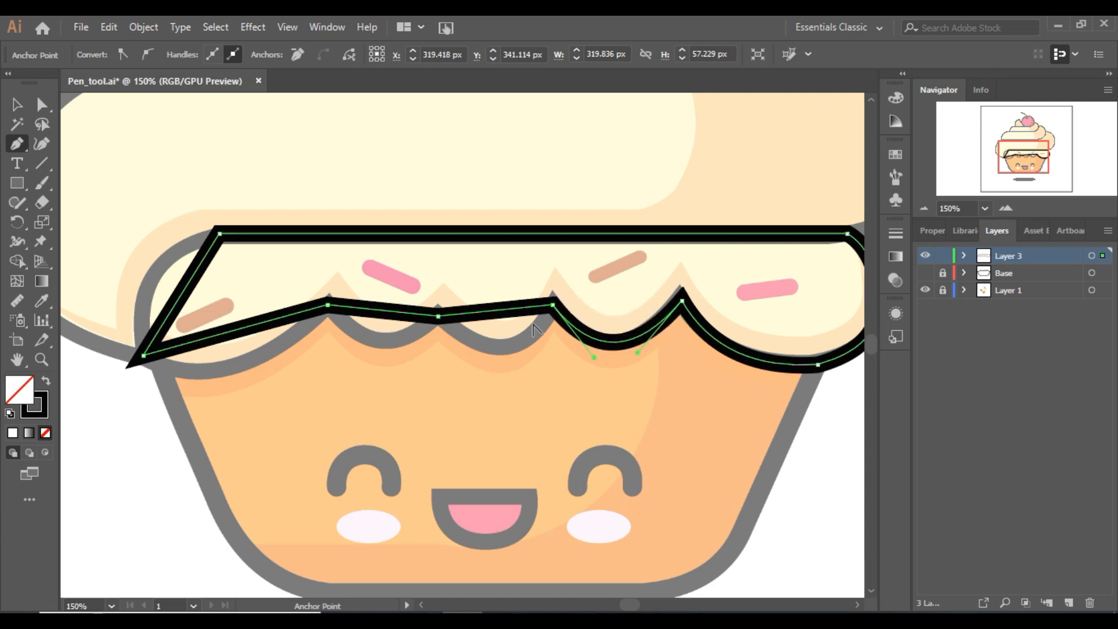
drag(499, 310, 505, 353)
drag(386, 315, 378, 343)
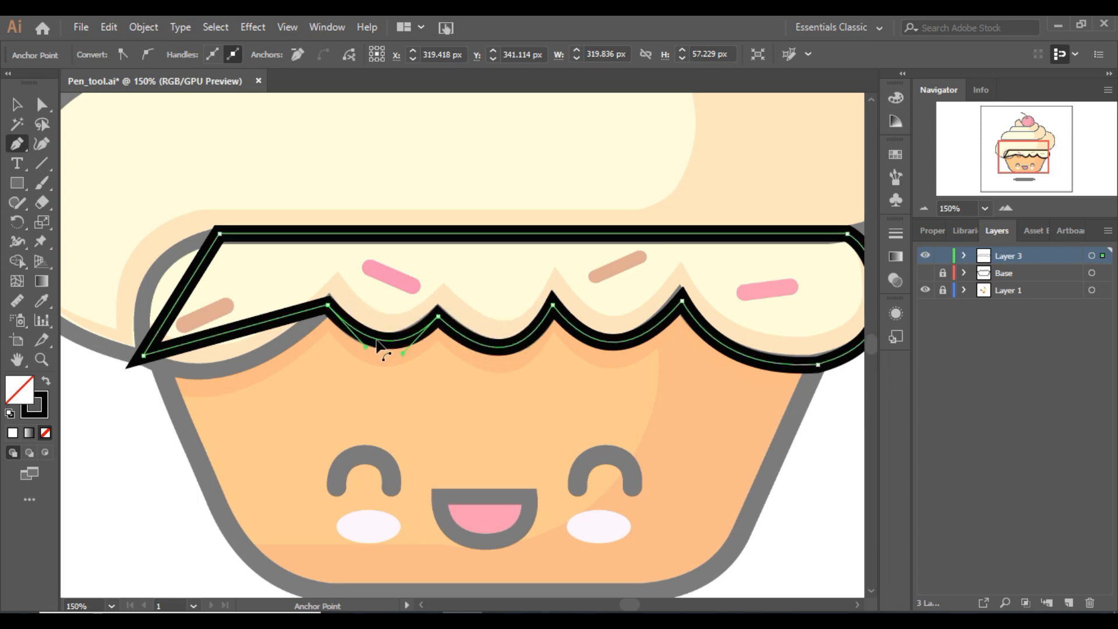
Curve the leftmost scallop and the rounded left end of the icing outline, and deselect the path.
drag(242, 333, 242, 372)
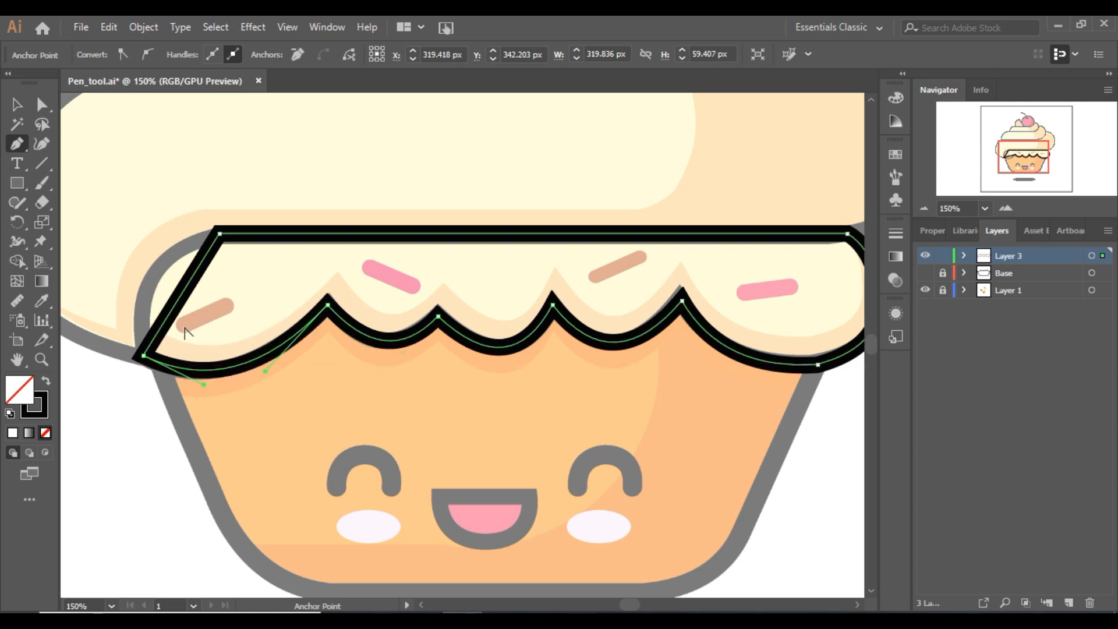
drag(182, 298, 154, 282)
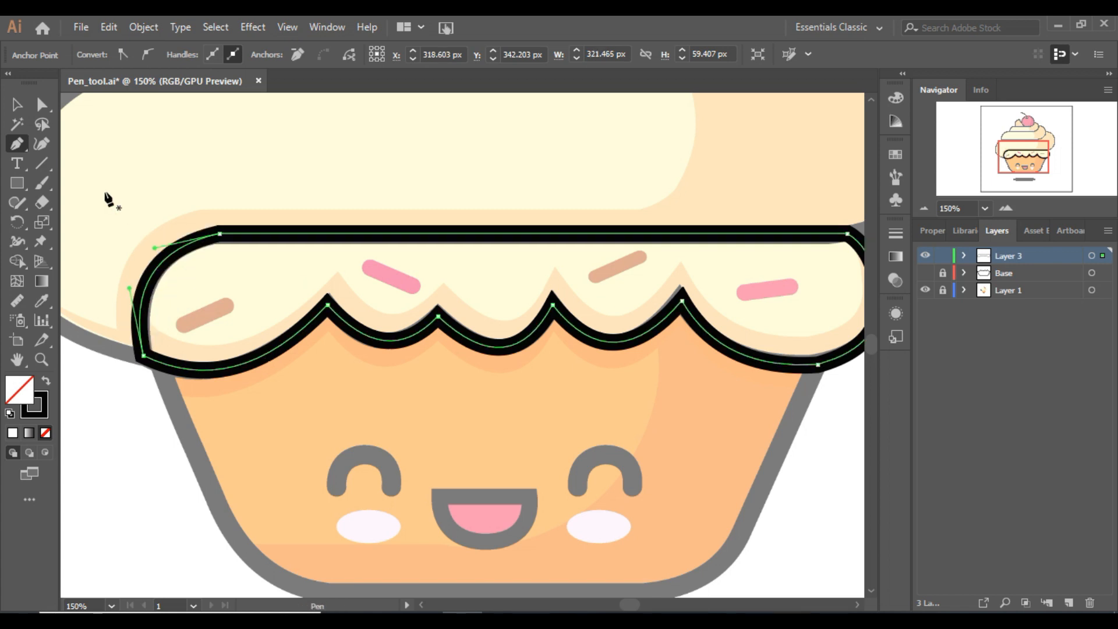
click(17, 105)
click(514, 356)
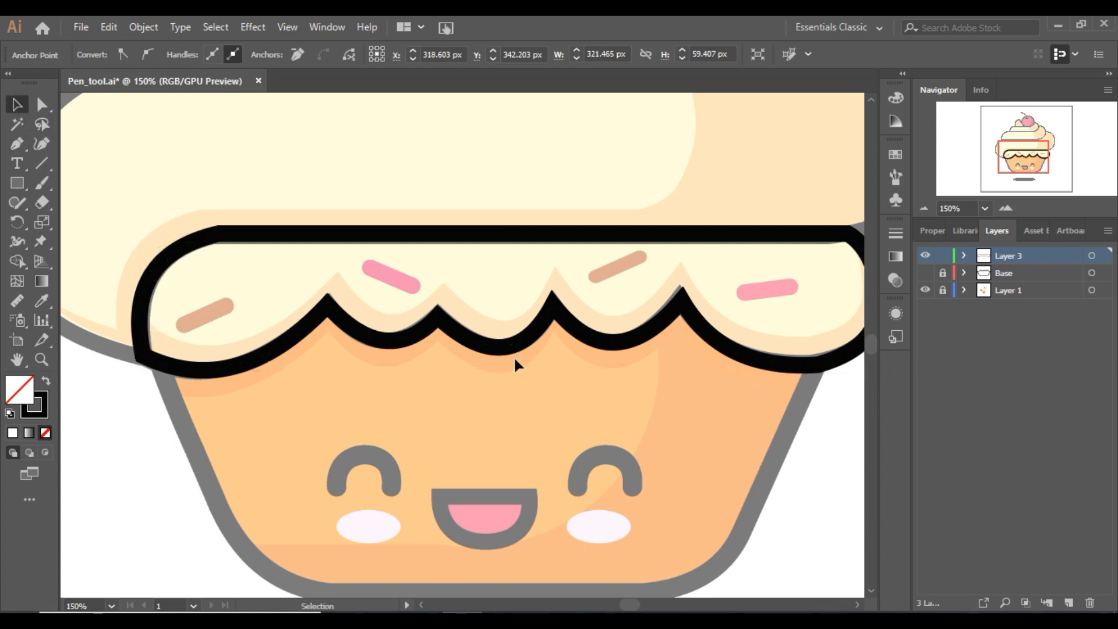
Fill the finished icing shape with white and deselect it.
click(924, 208)
click(699, 367)
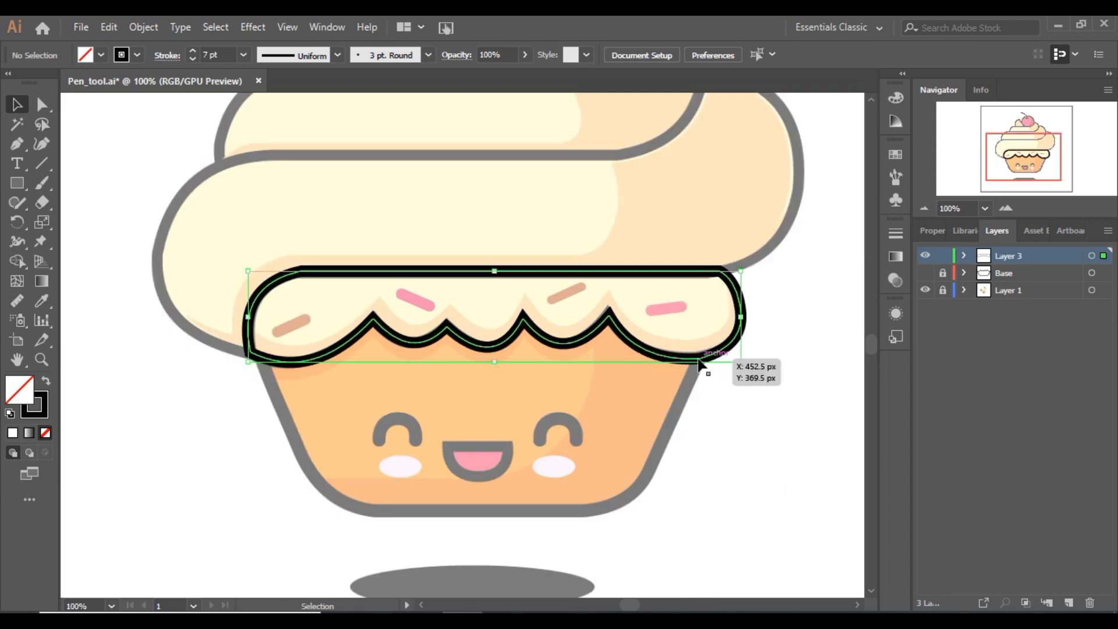
click(102, 55)
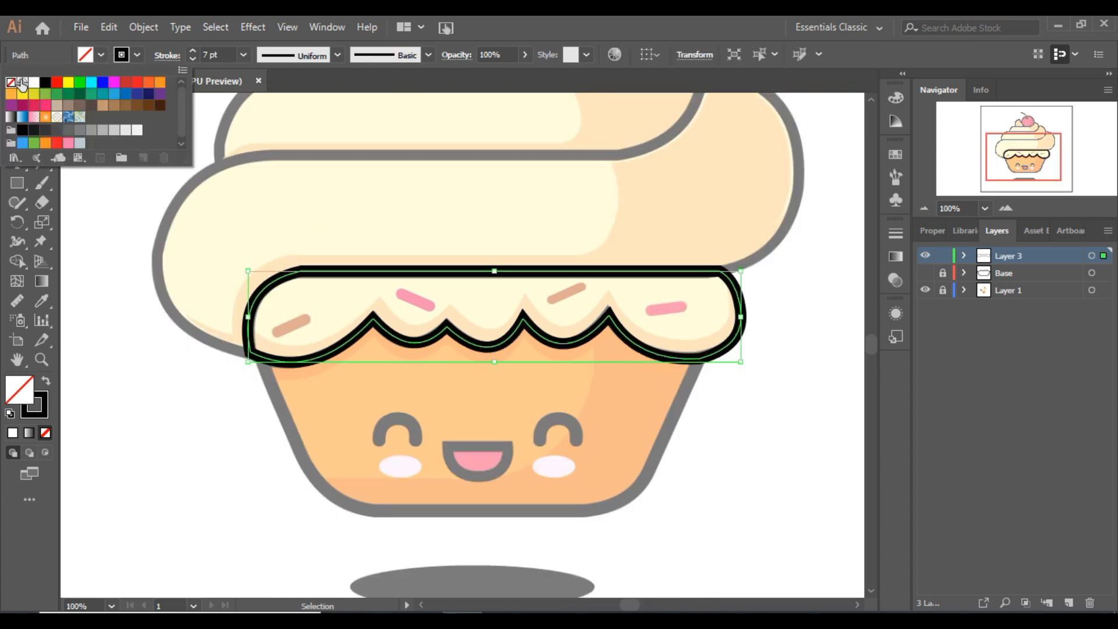
click(34, 84)
click(213, 441)
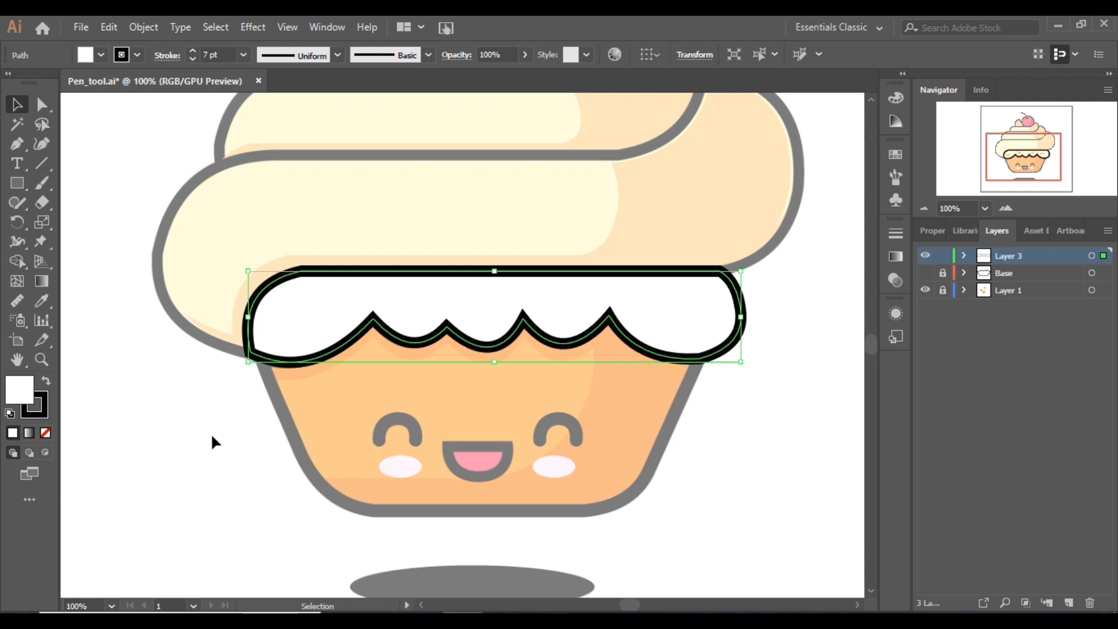
click(214, 442)
Lock Layer 3 and preview the traced base and icing together with the reference image hidden.
click(925, 273)
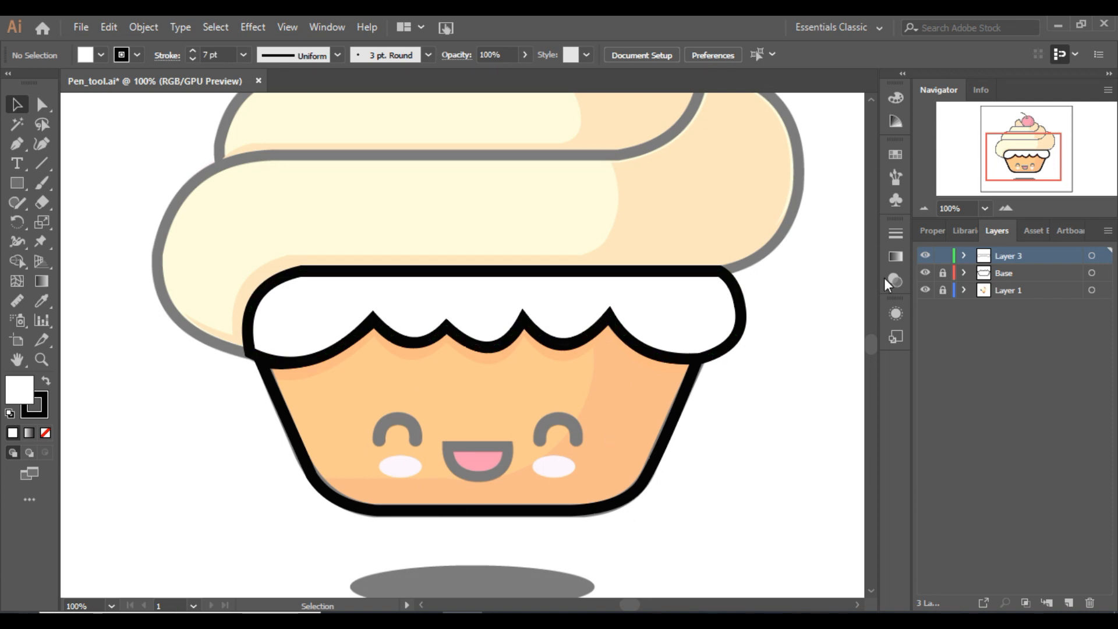
click(944, 256)
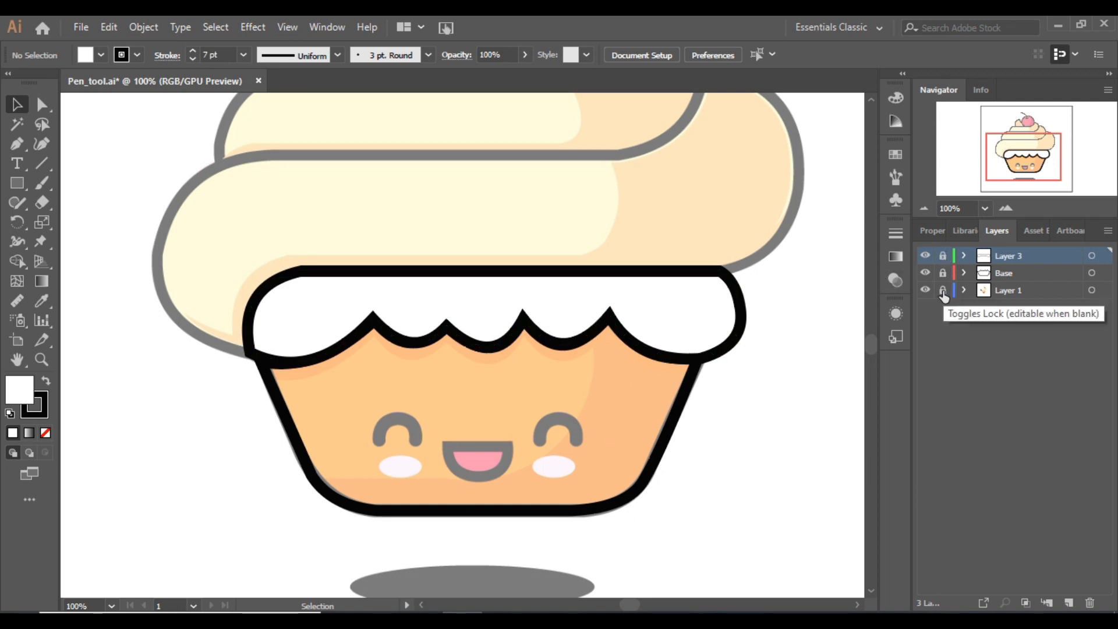
click(925, 290)
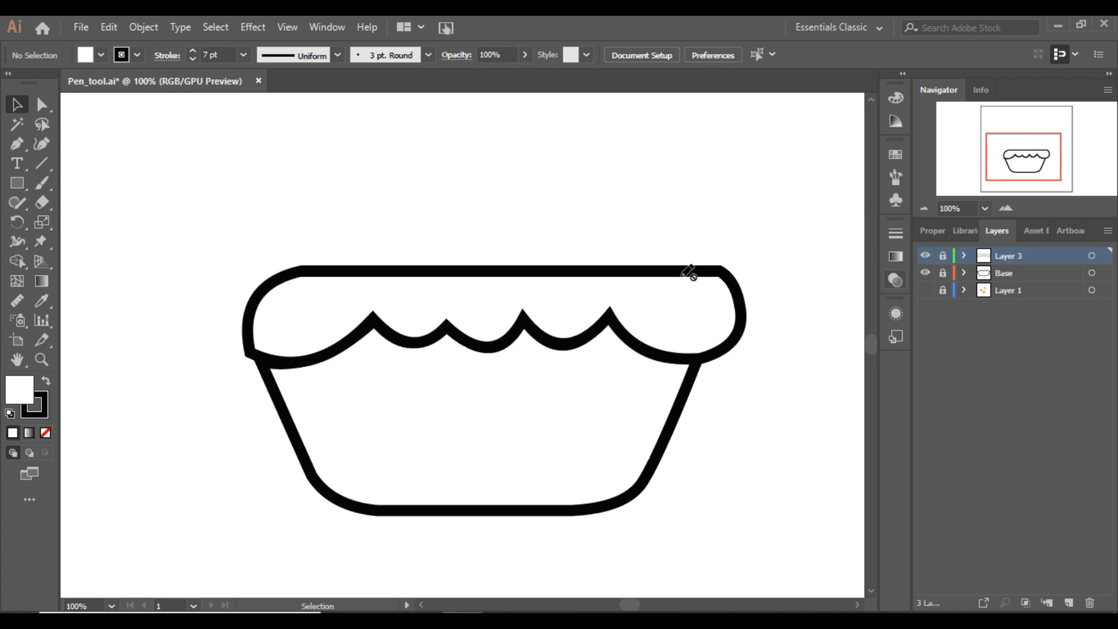
Show the reference image layer again and hide the Base layer and Layer 3.
click(926, 290)
click(925, 273)
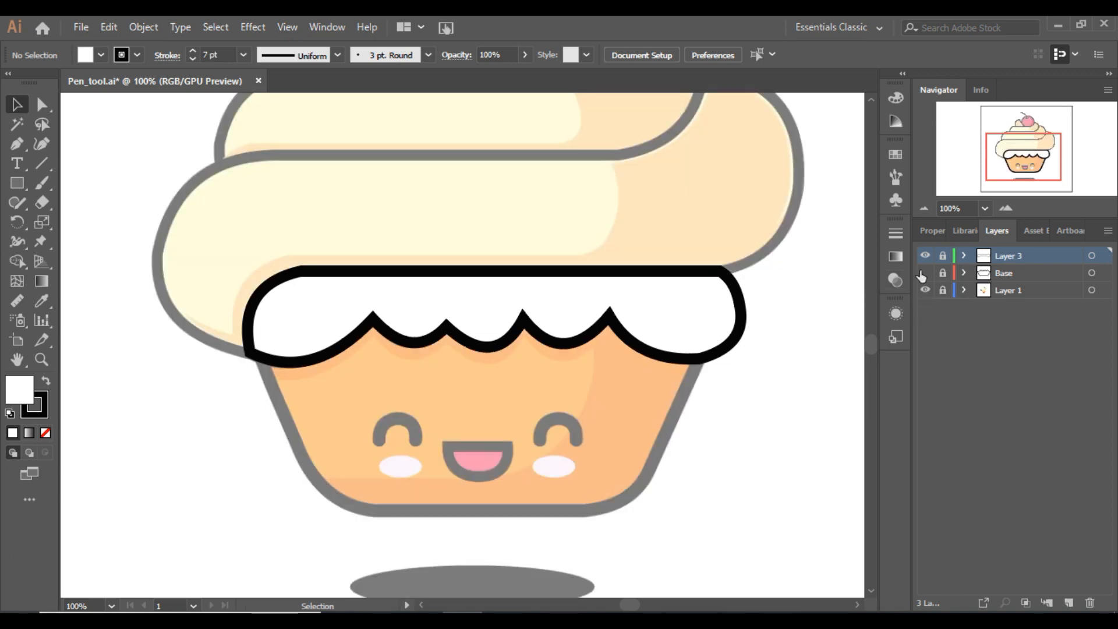
click(925, 256)
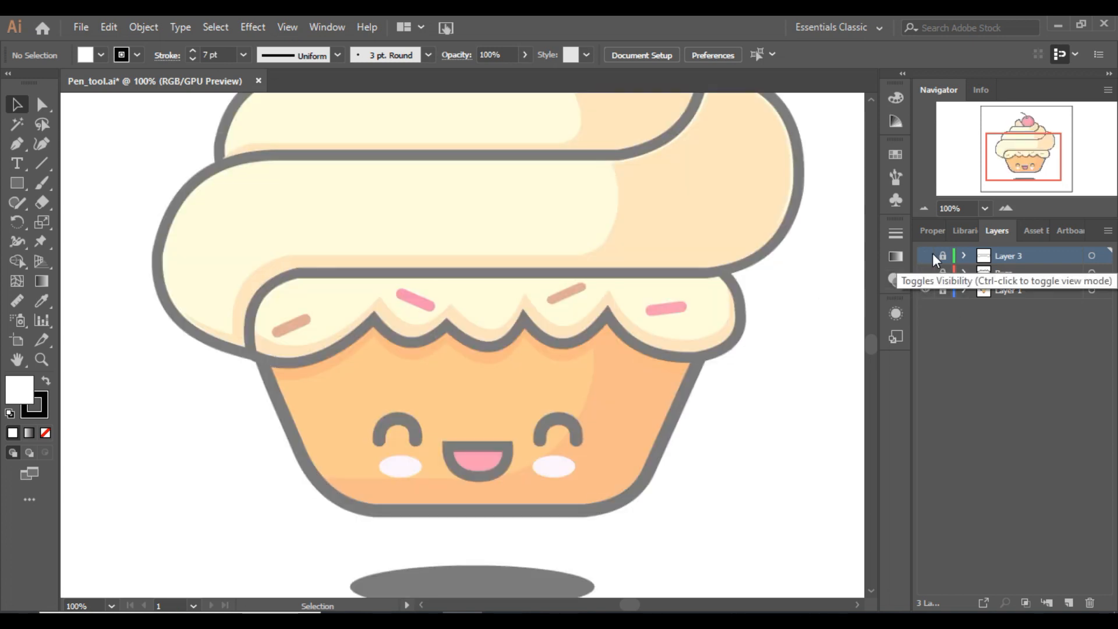
Add a new layer above Layer 3, and rename Layer 3 as topping 1.
click(1070, 601)
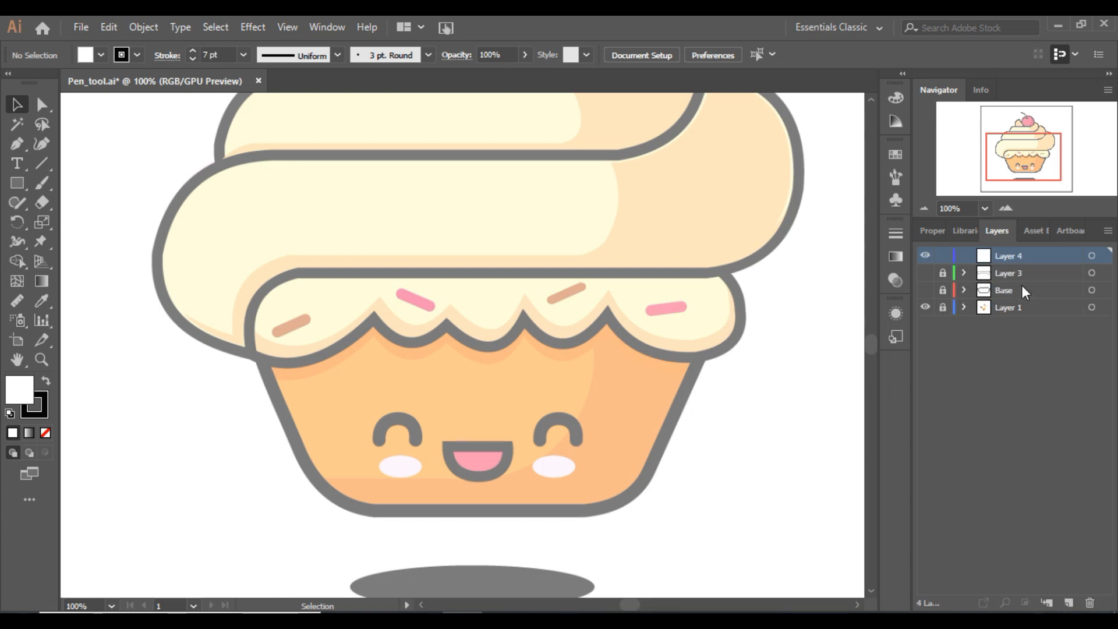
double_click(1008, 256)
drag(1023, 160, 1022, 154)
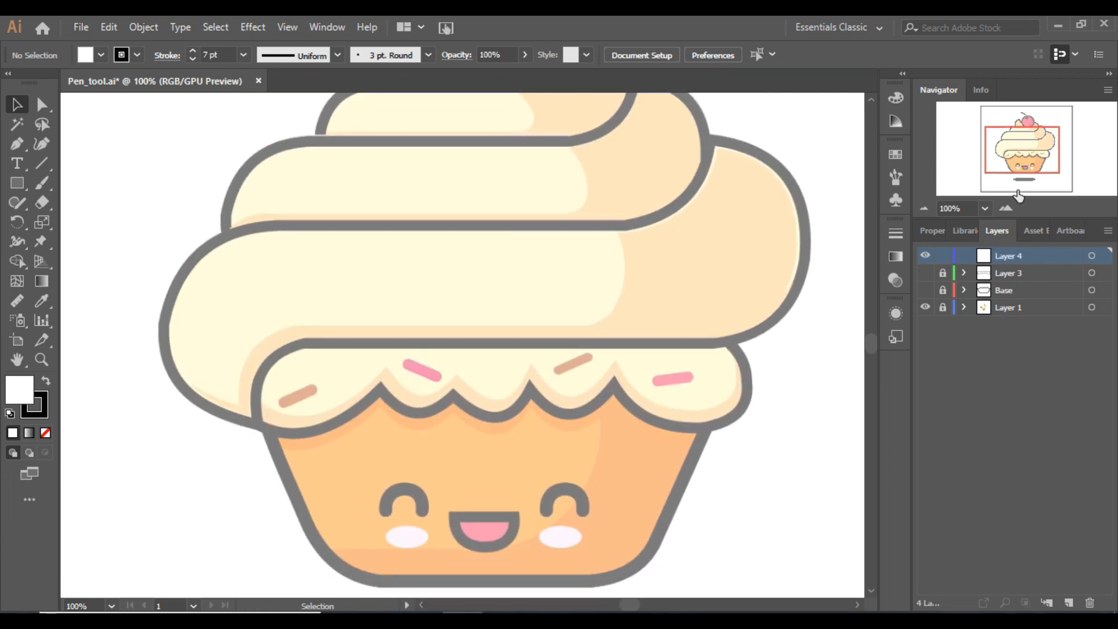
double_click(1008, 274)
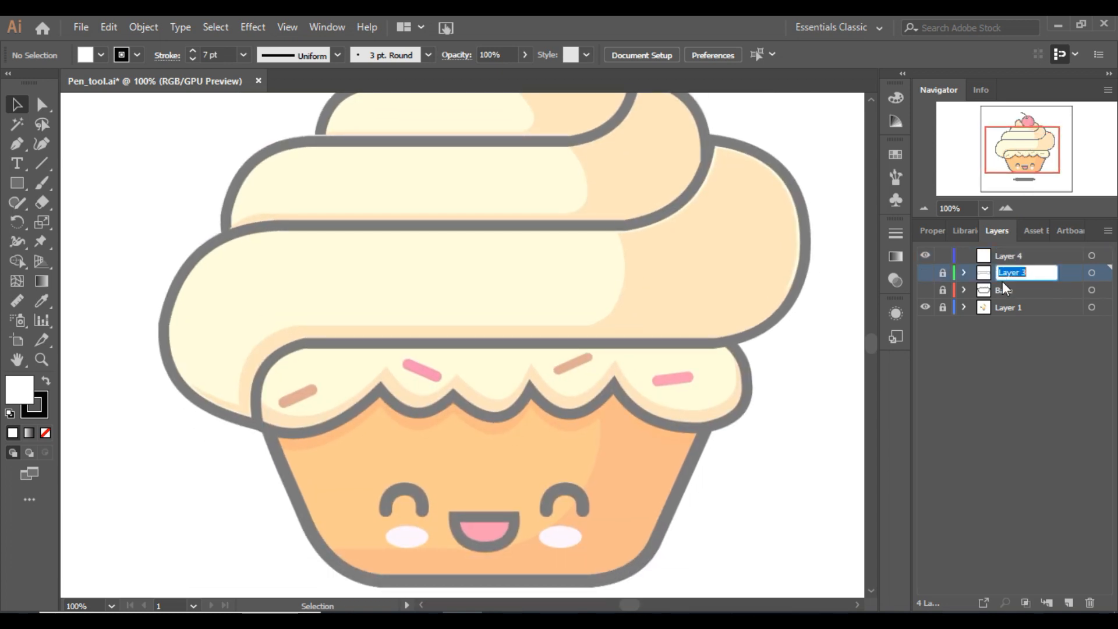
text(topping 1)
Rename the new empty layer as topping 2 and activate the Pen tool for drawing on it.
double_click(1014, 257)
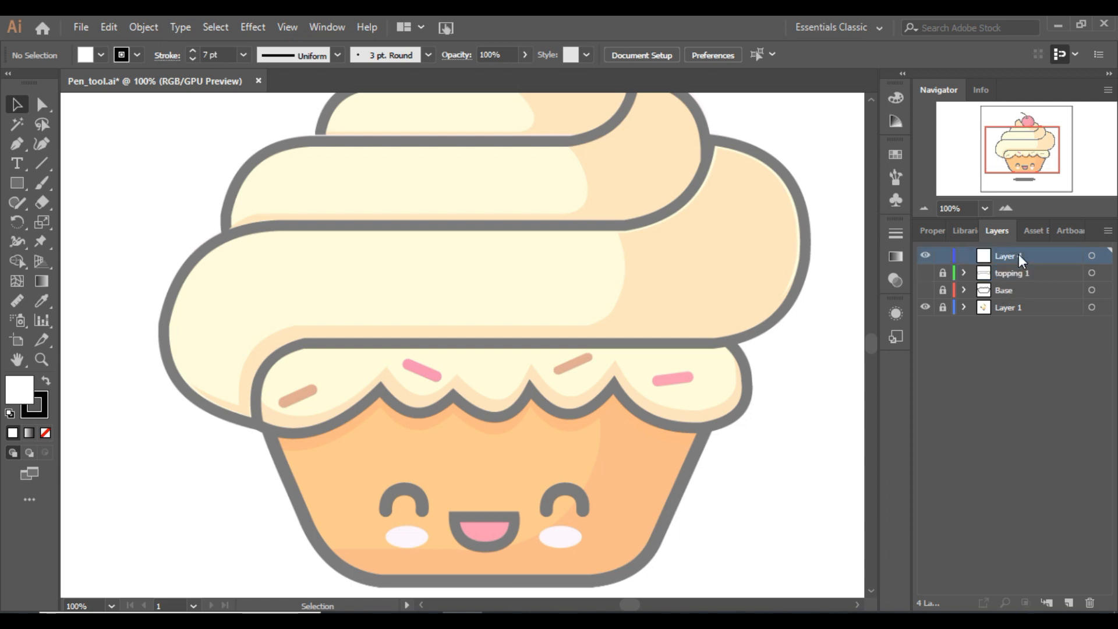
text(topping 2)
key(Return)
click(14, 150)
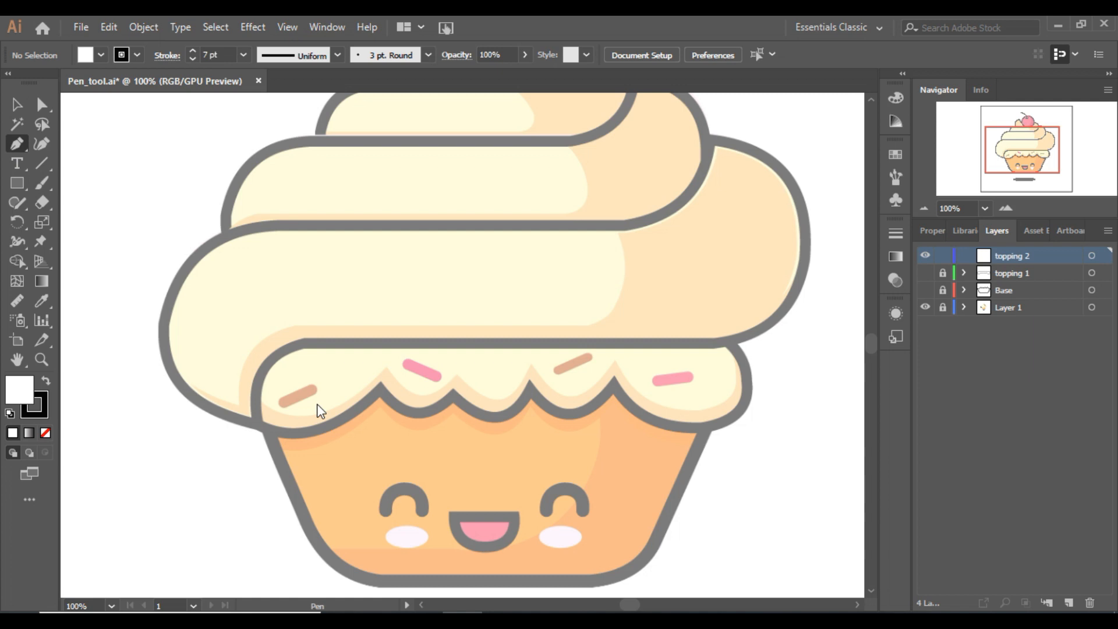
Trace the left curl and the straight upper edge of the largest icing swirl with the Pen tool on topping 2.
click(260, 426)
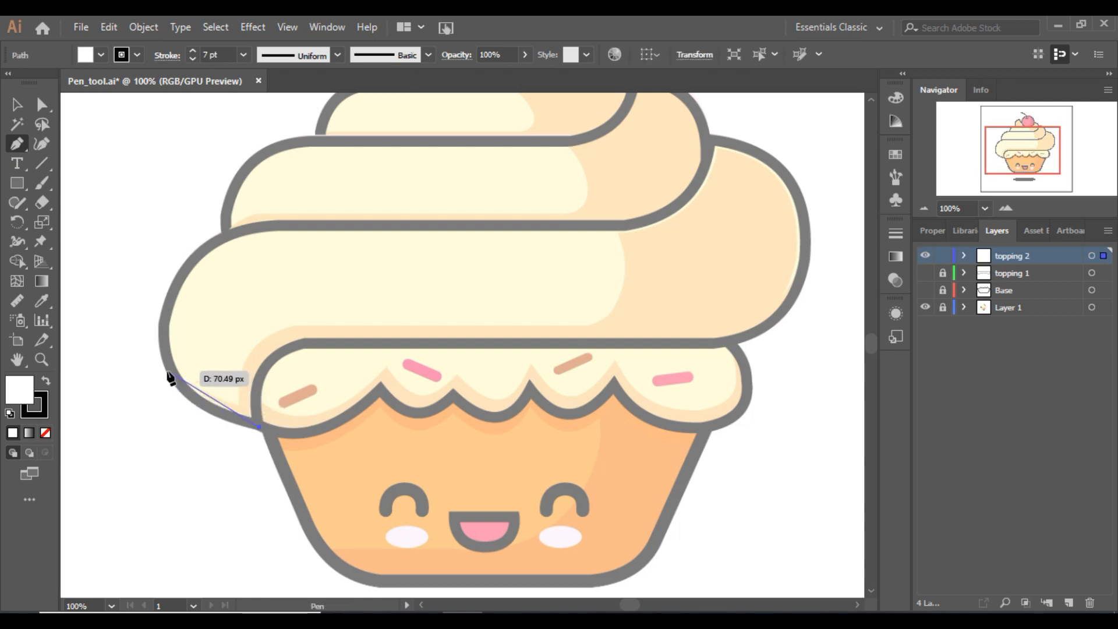
click(167, 315)
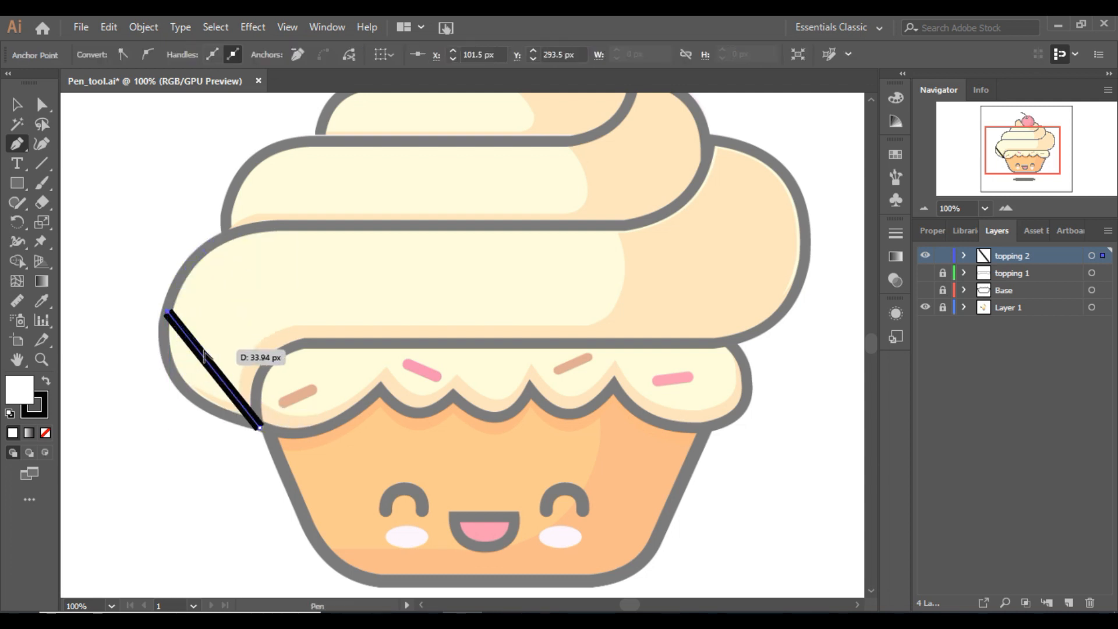
drag(205, 358, 178, 385)
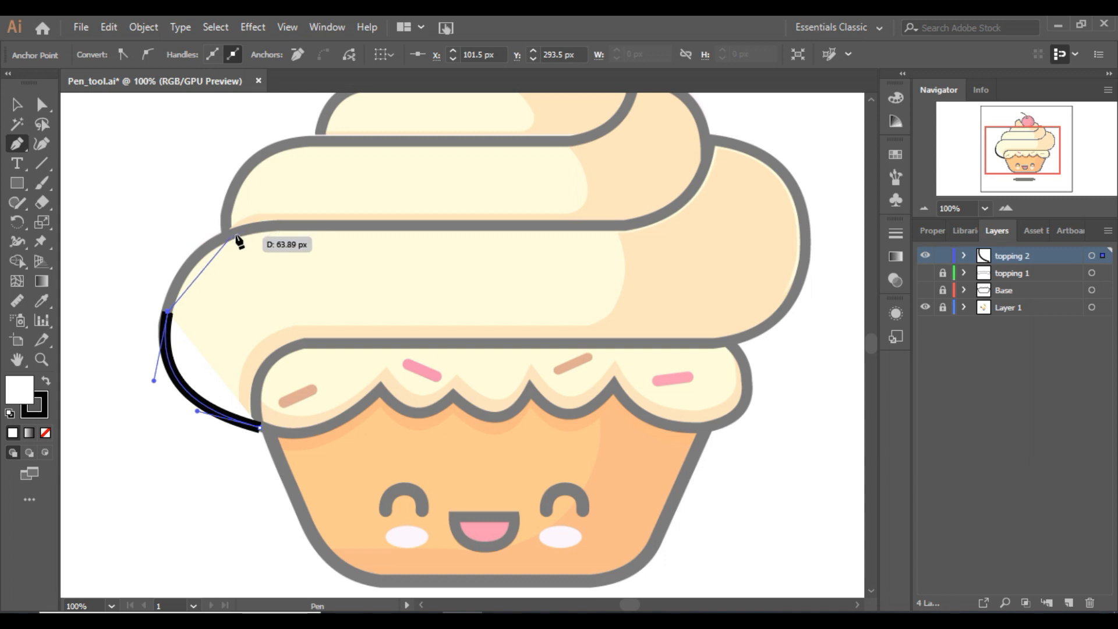
click(283, 226)
drag(236, 266, 213, 250)
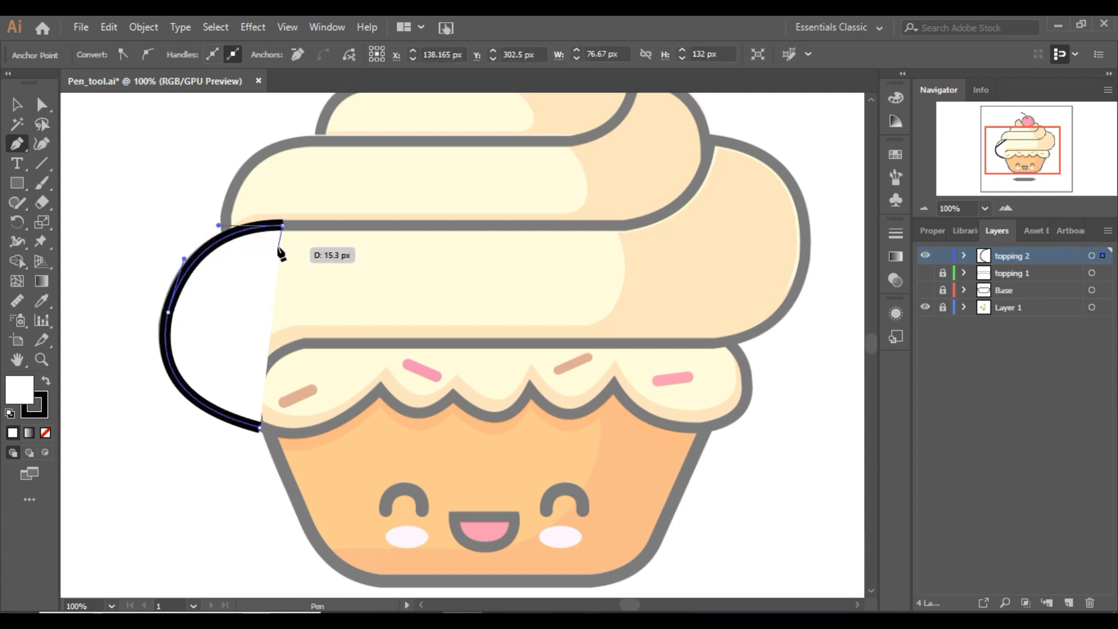
click(284, 227)
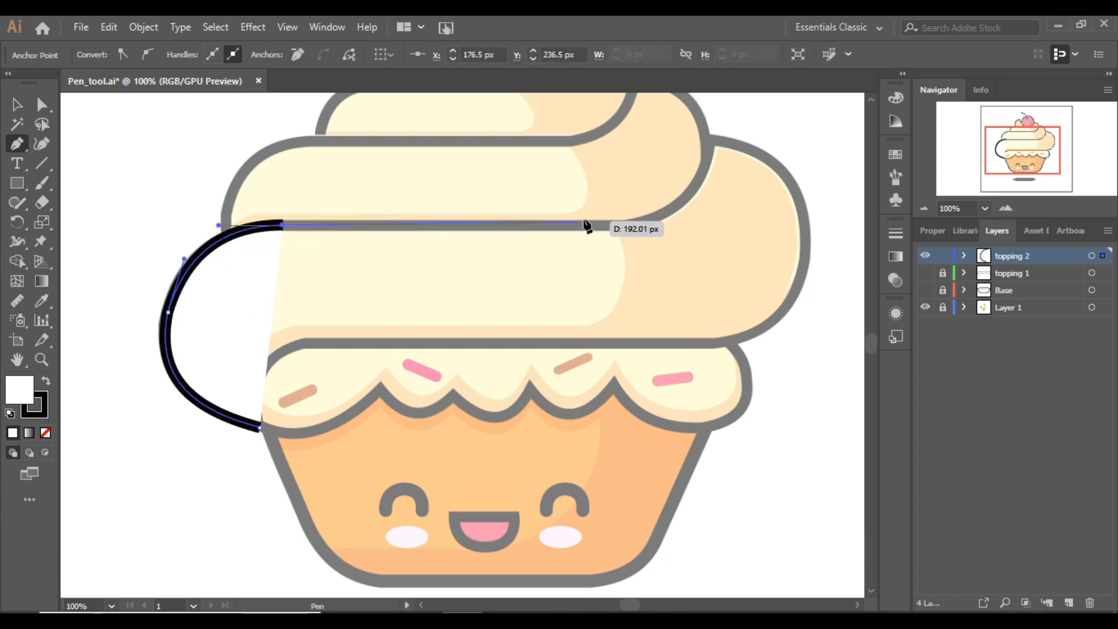
click(628, 225)
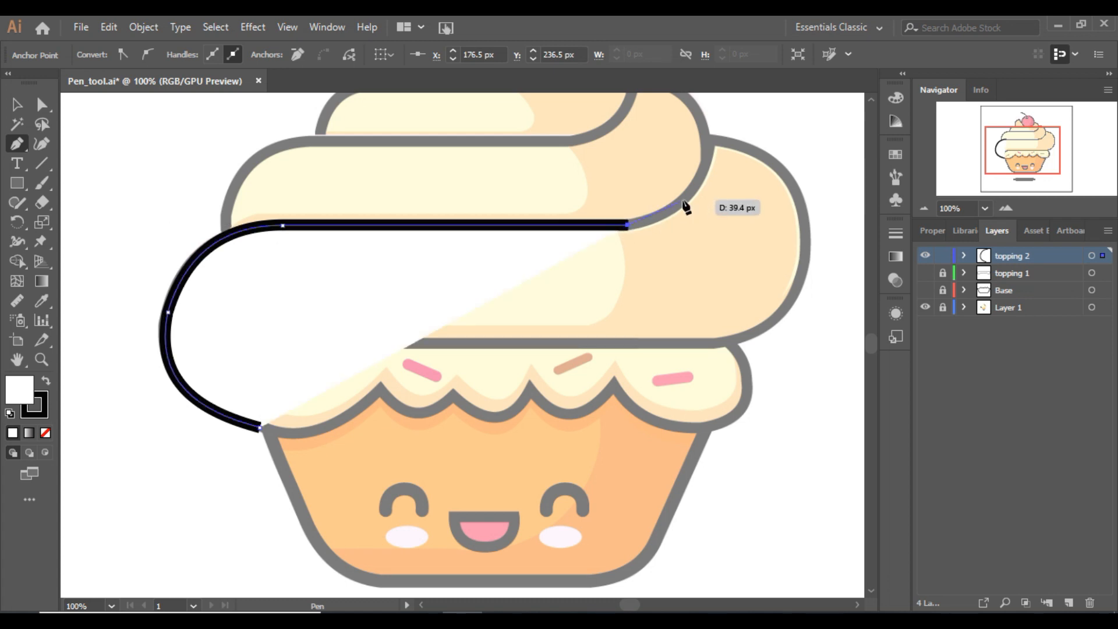
Continue the path up the concave curve to the swirl's peak, and around the upper half of its right lobe.
click(711, 141)
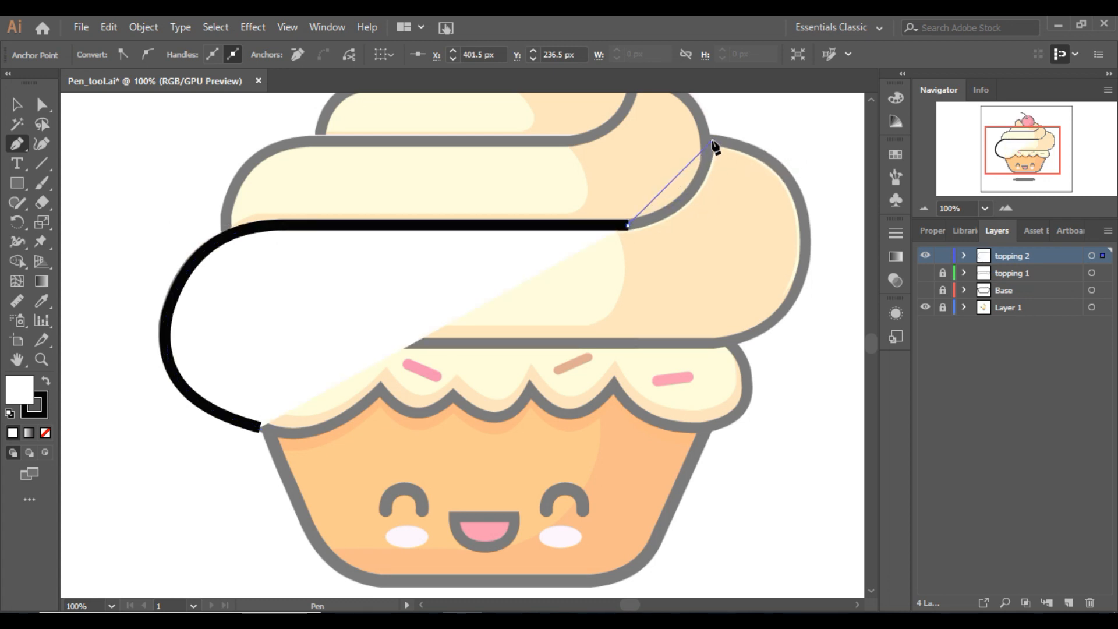
drag(686, 176, 695, 192)
key(ctrl+z)
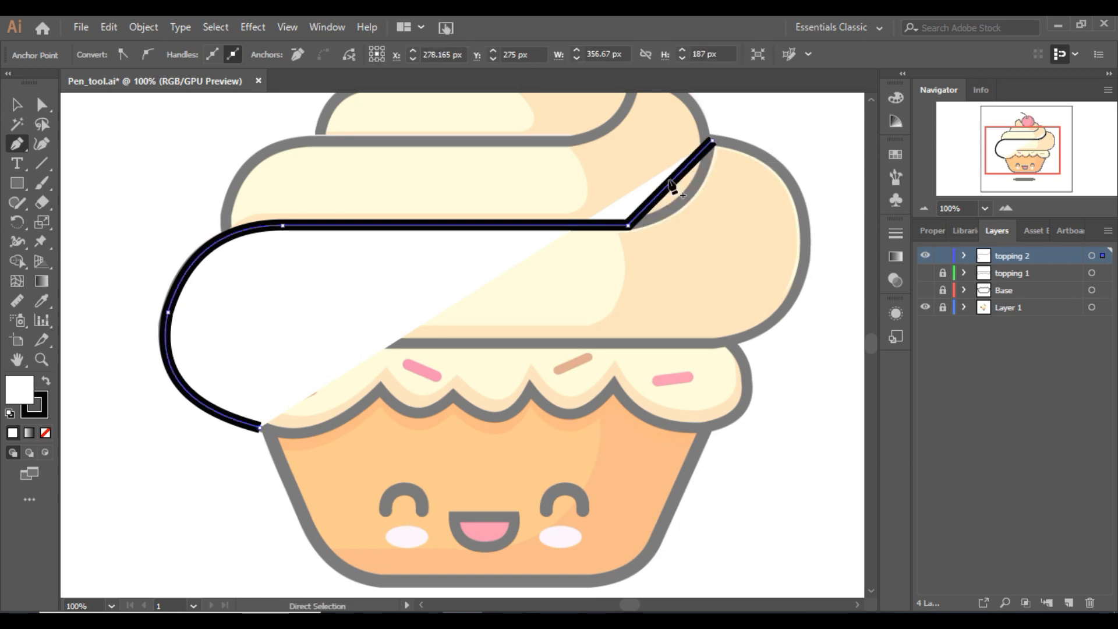
drag(676, 200, 684, 205)
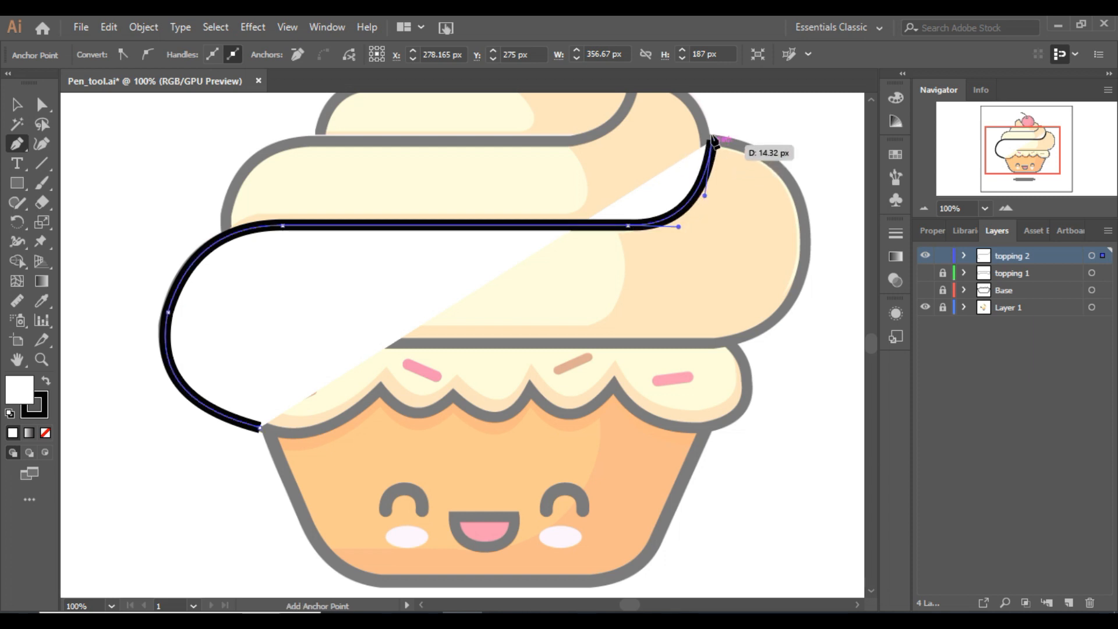
click(804, 237)
drag(780, 211, 786, 176)
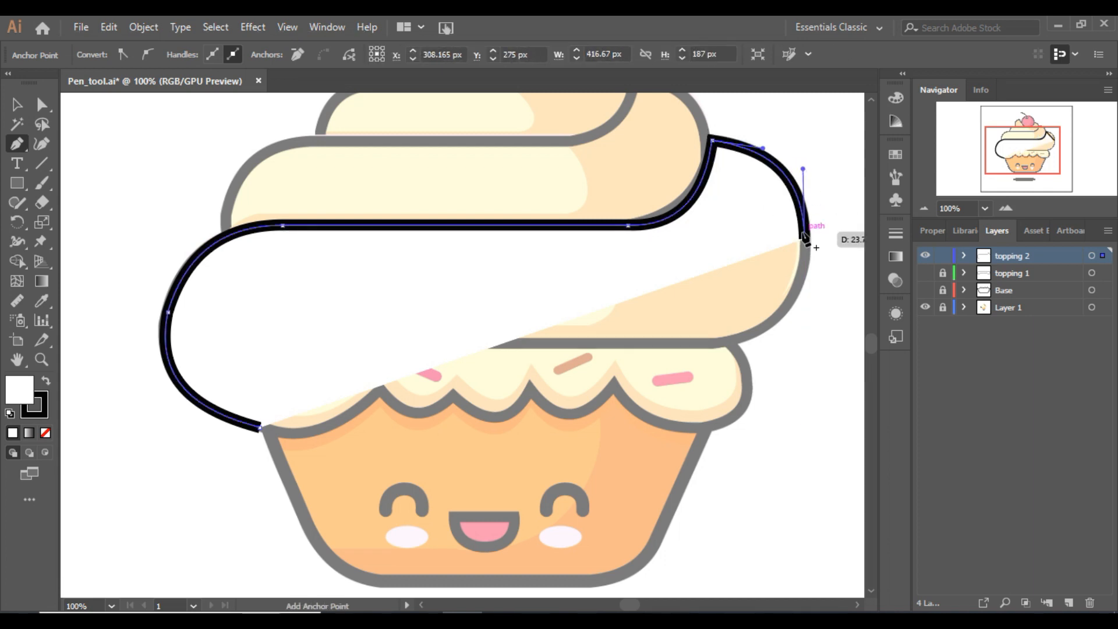
click(805, 239)
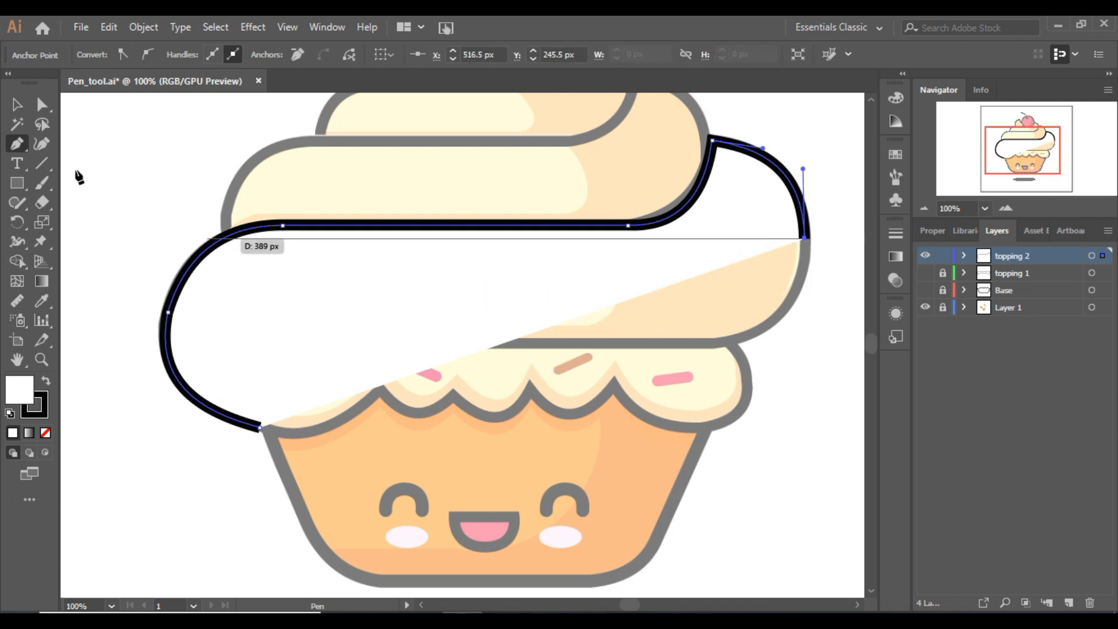
Set the unfinished swirl path's fill to None to reveal the reference underneath.
click(13, 104)
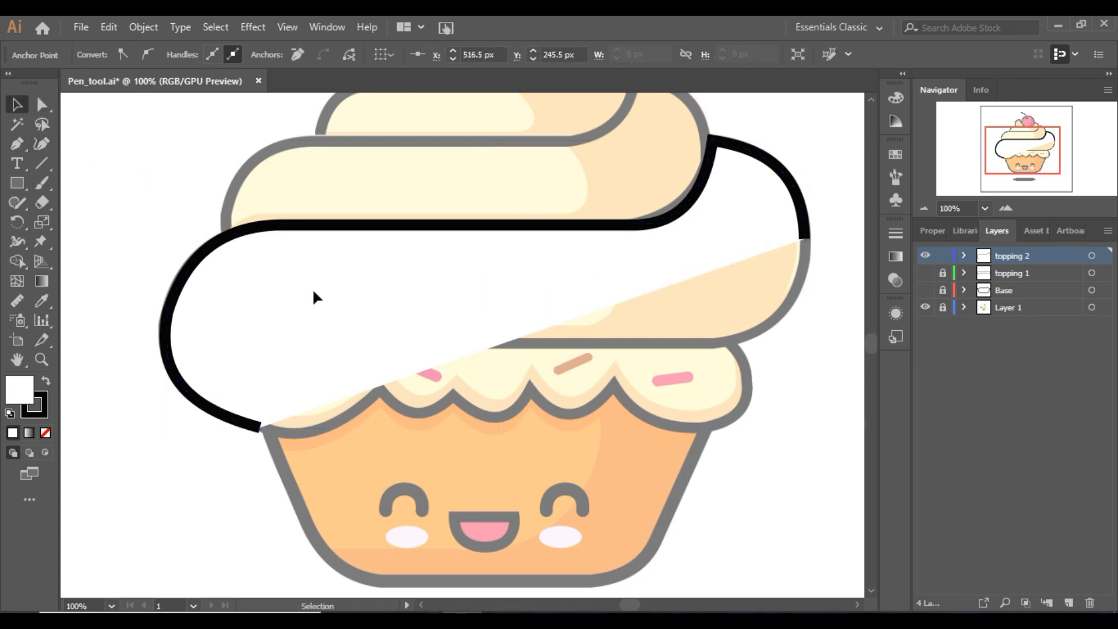
click(101, 55)
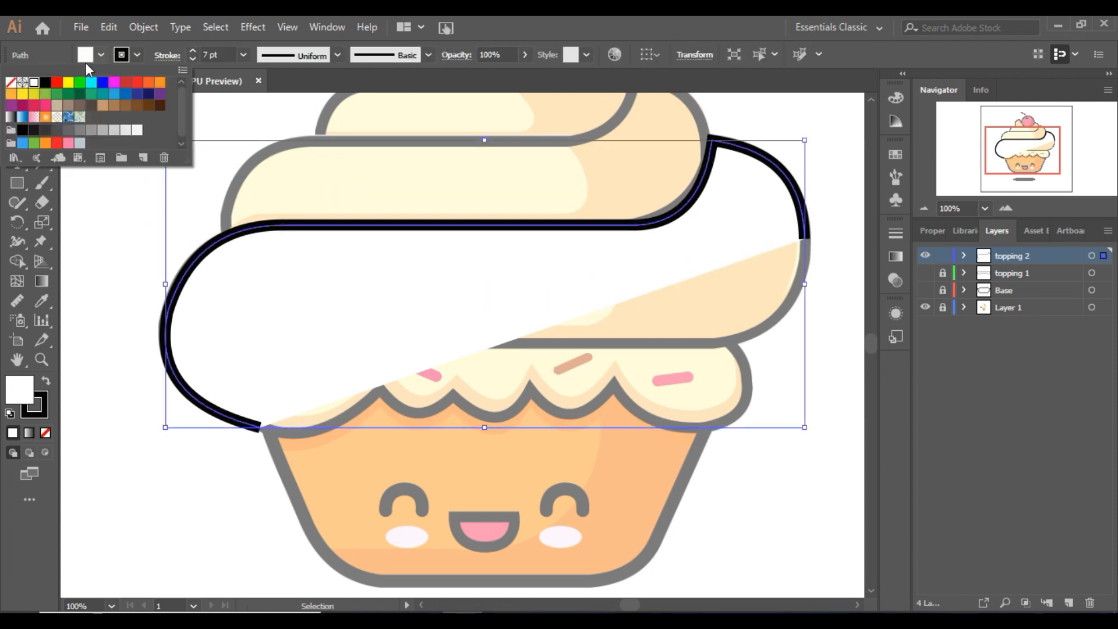
click(11, 83)
click(130, 228)
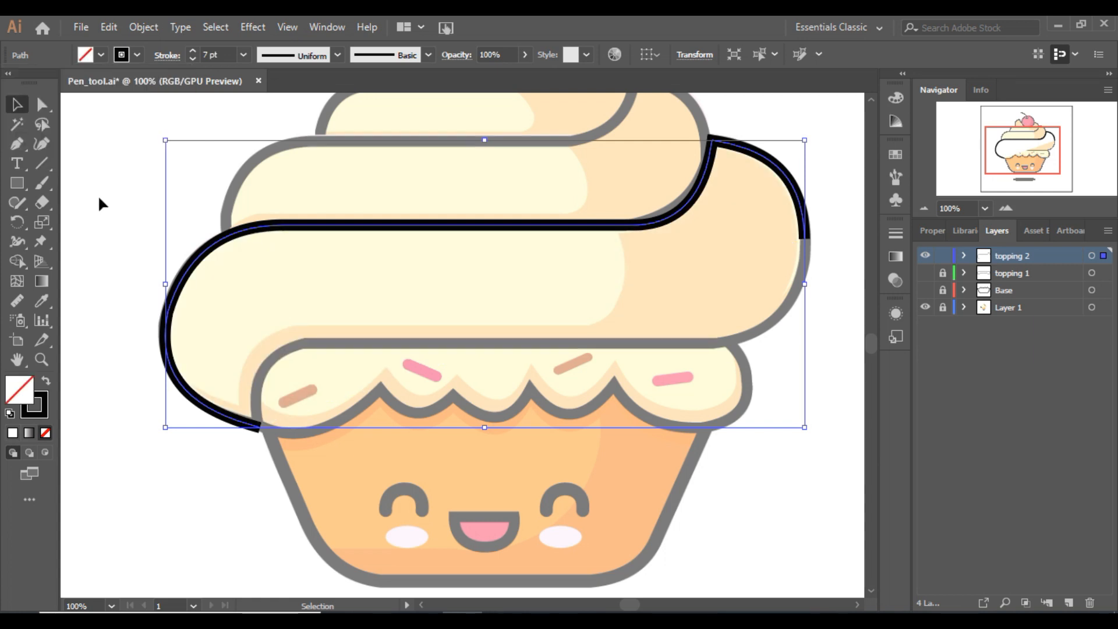
Resume the path from its right endpoint and trace the lower curve of the right lobe to the start of the bottom edge.
click(17, 144)
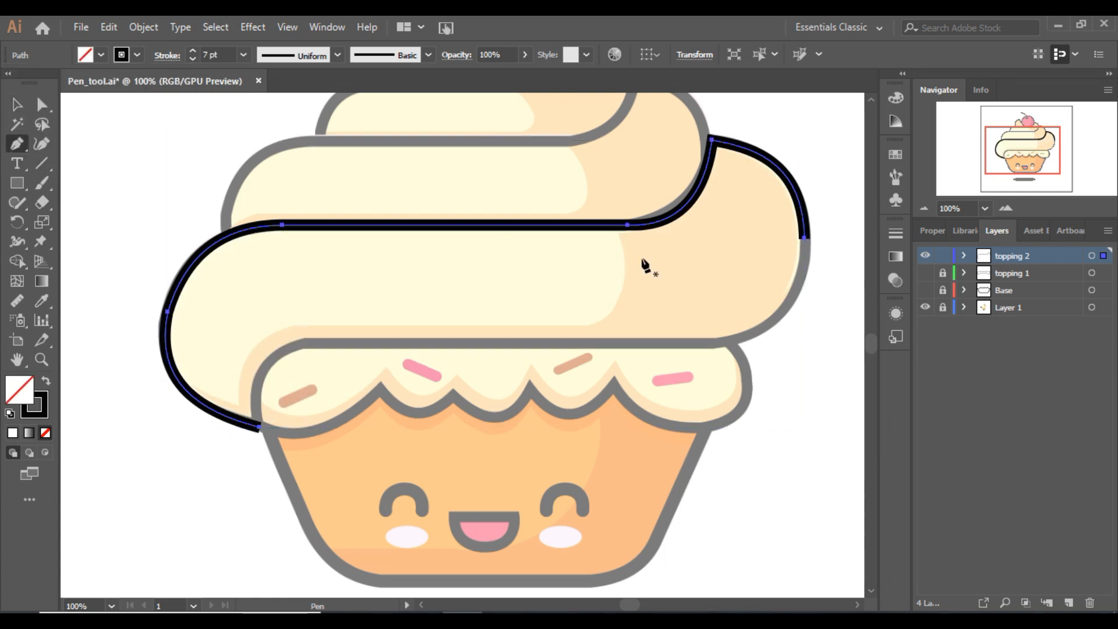
click(803, 237)
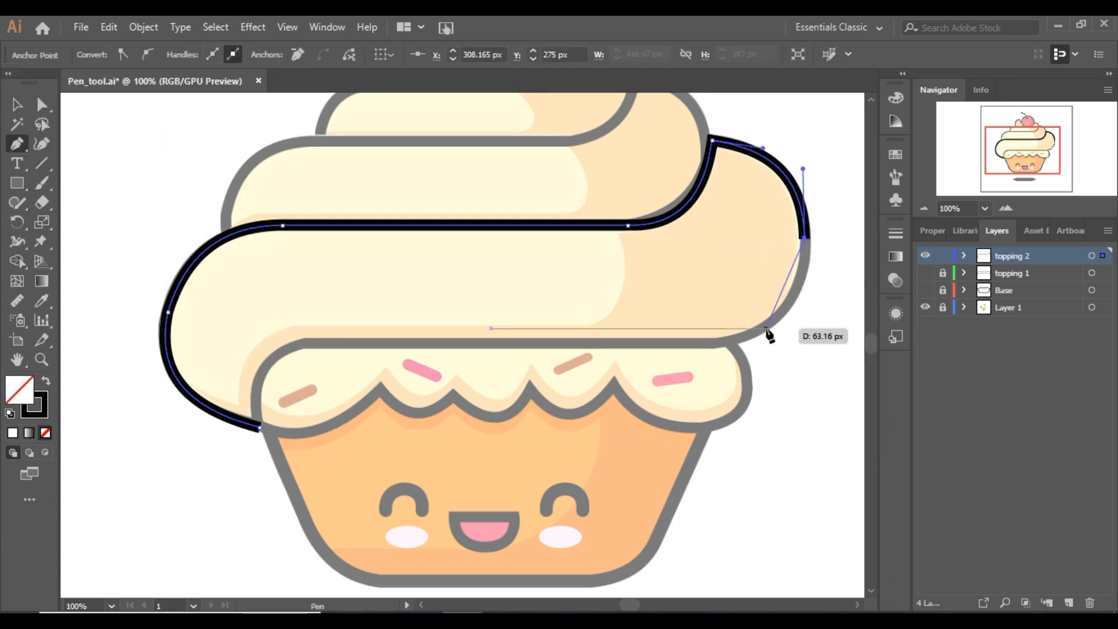
click(715, 339)
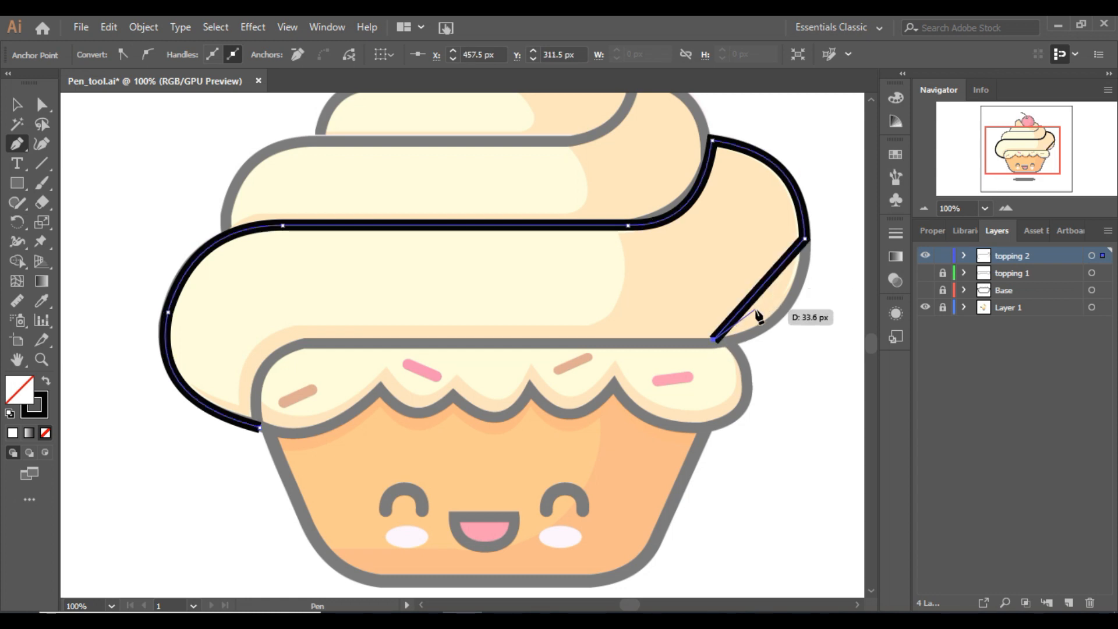
key(ctrl+z)
click(715, 344)
drag(778, 303, 783, 307)
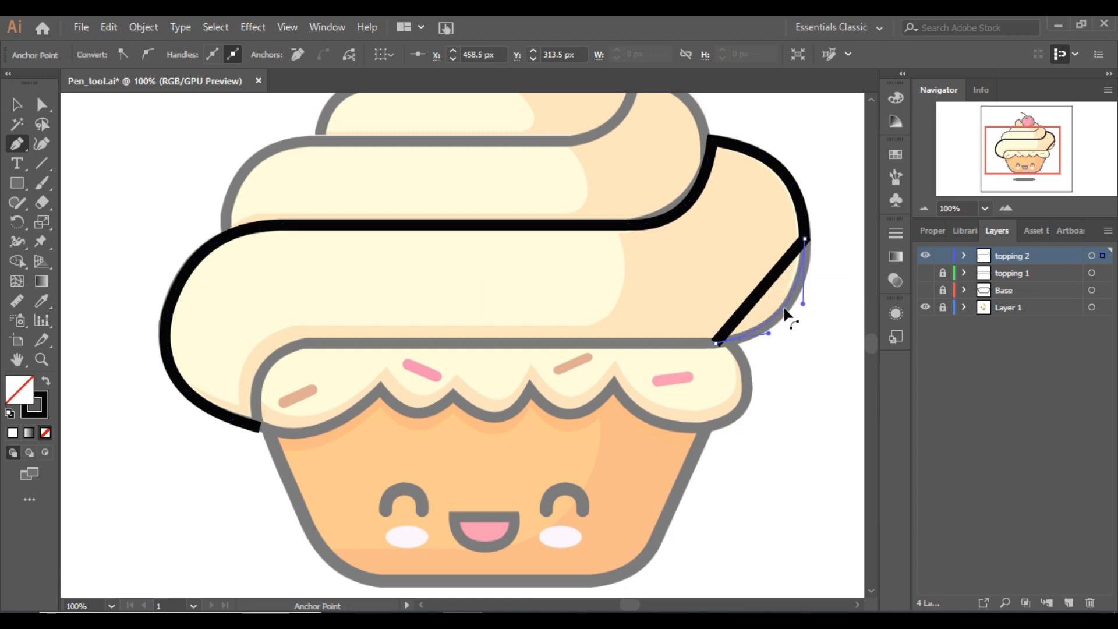
drag(784, 313, 788, 303)
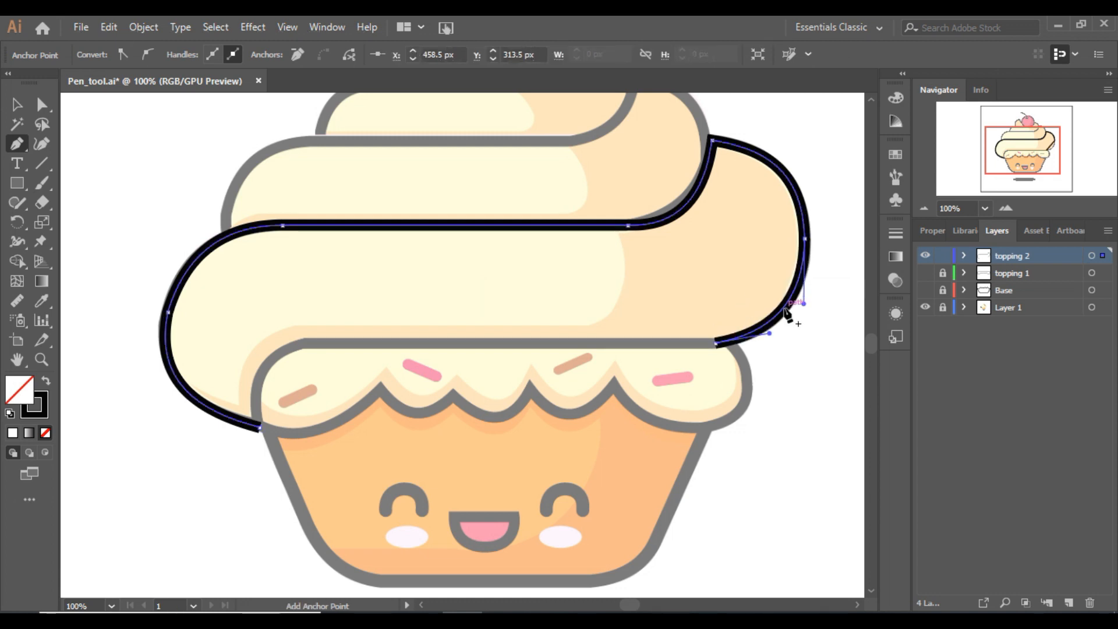
Trace the swirl's straight bottom edge, close the path at its starting anchor, and bend the closing segment along the inner left curve.
click(716, 344)
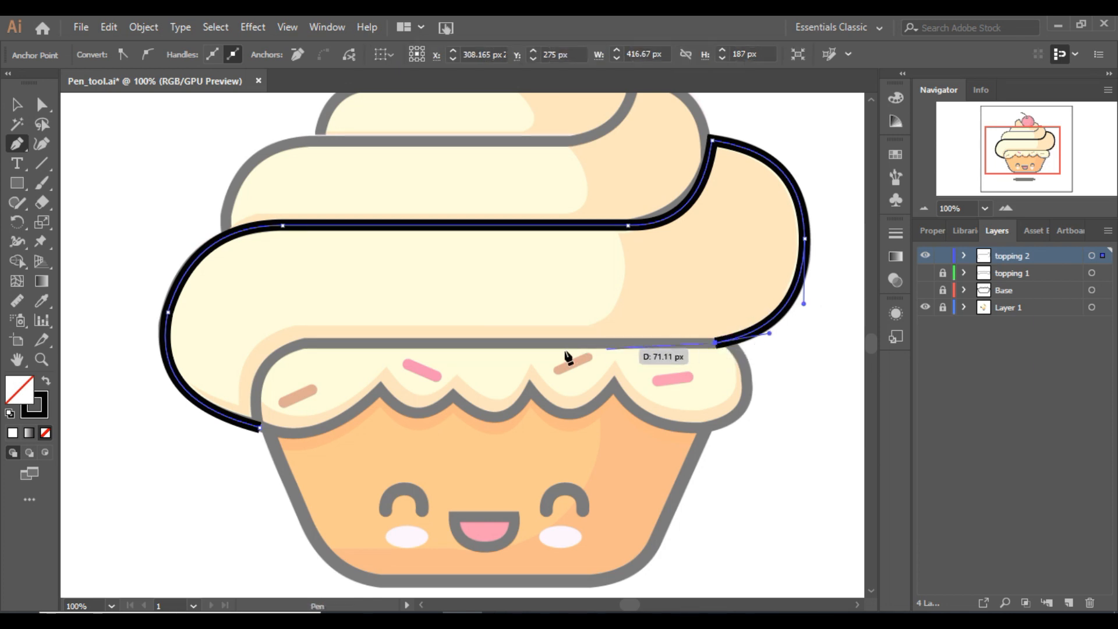
click(313, 345)
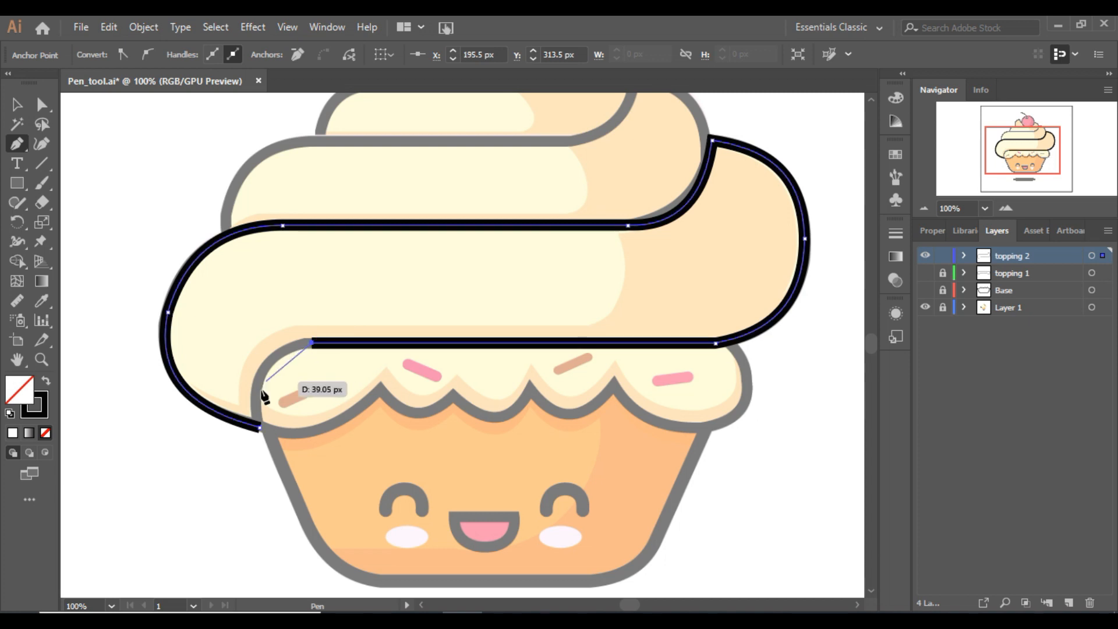
click(260, 429)
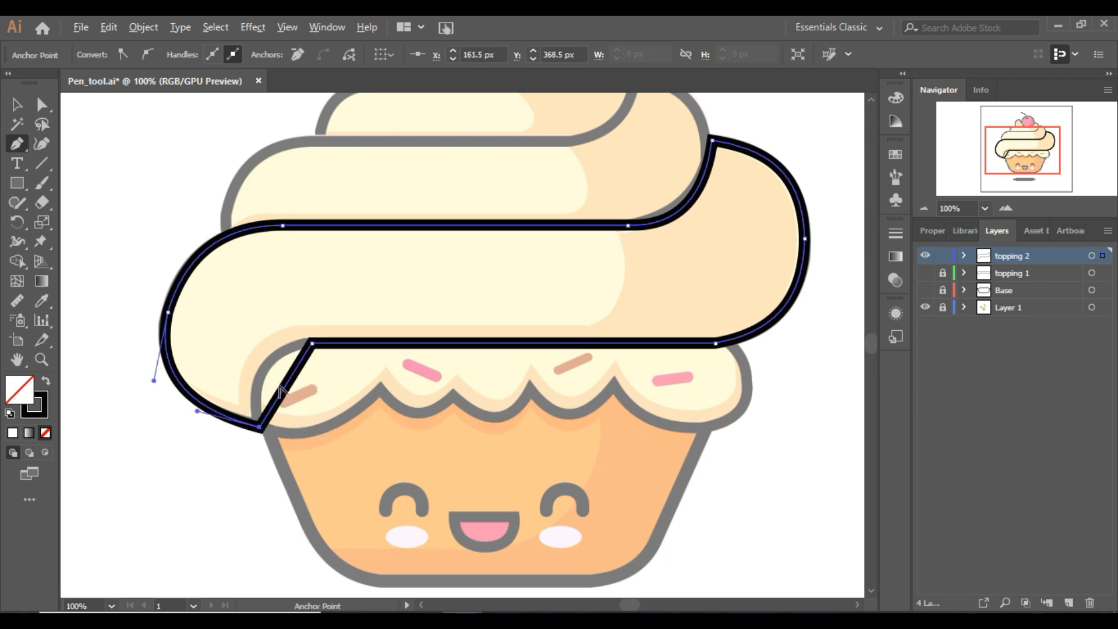
drag(286, 392, 266, 376)
Try to convert the anchor point at the right end of the swirl's bottom edge to smooth.
click(42, 105)
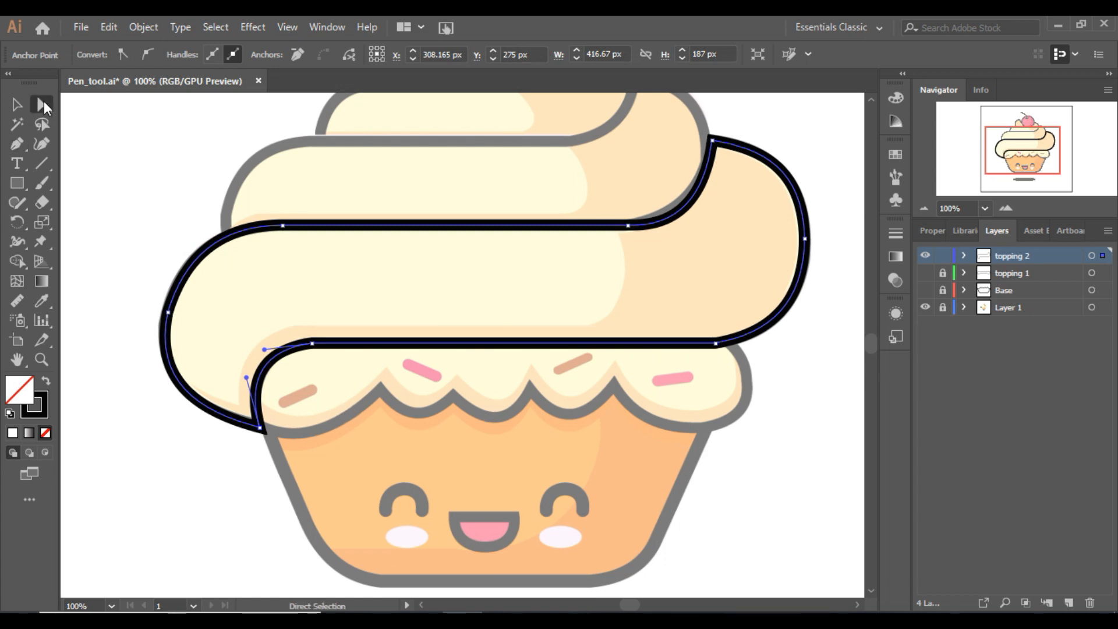
click(716, 343)
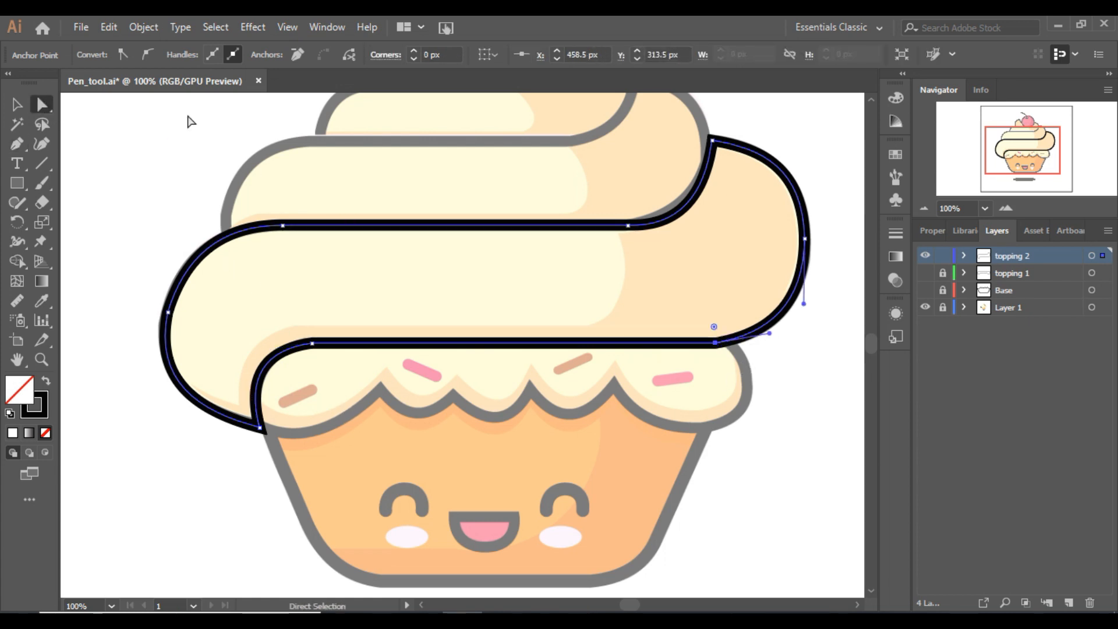
click(141, 56)
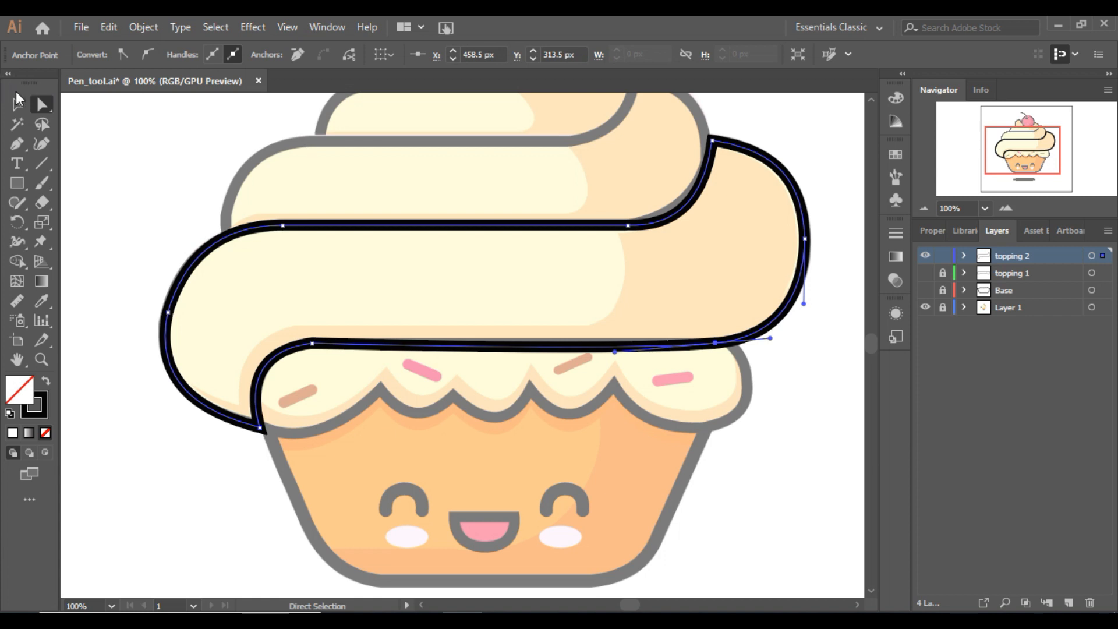
key(ctrl+z)
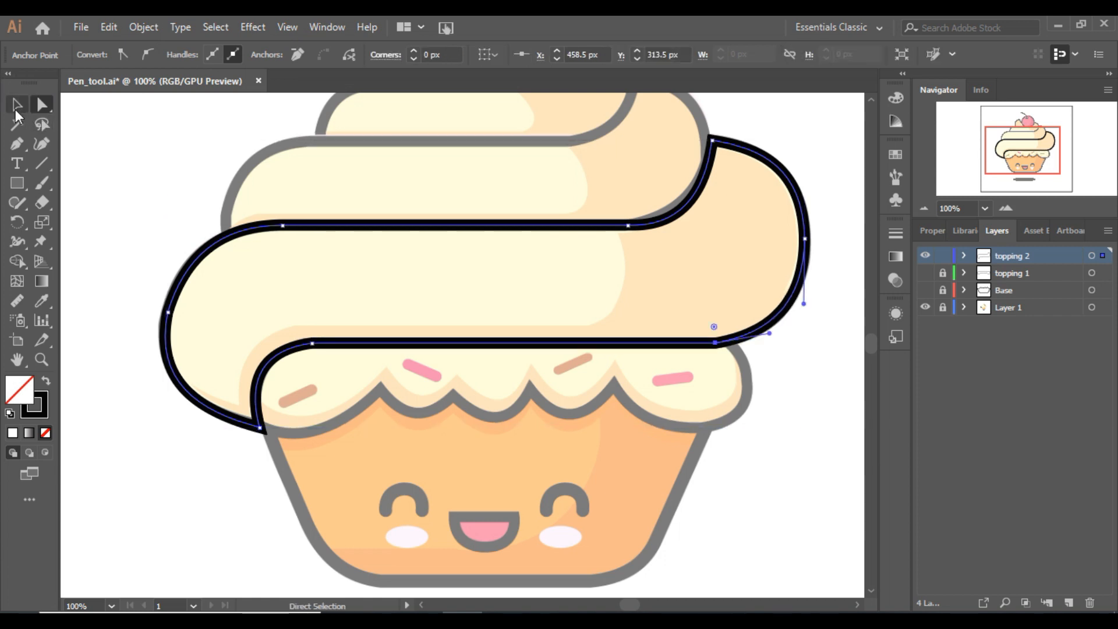
Fill the closed swirl path with white and deselect it.
click(17, 106)
click(829, 227)
click(809, 207)
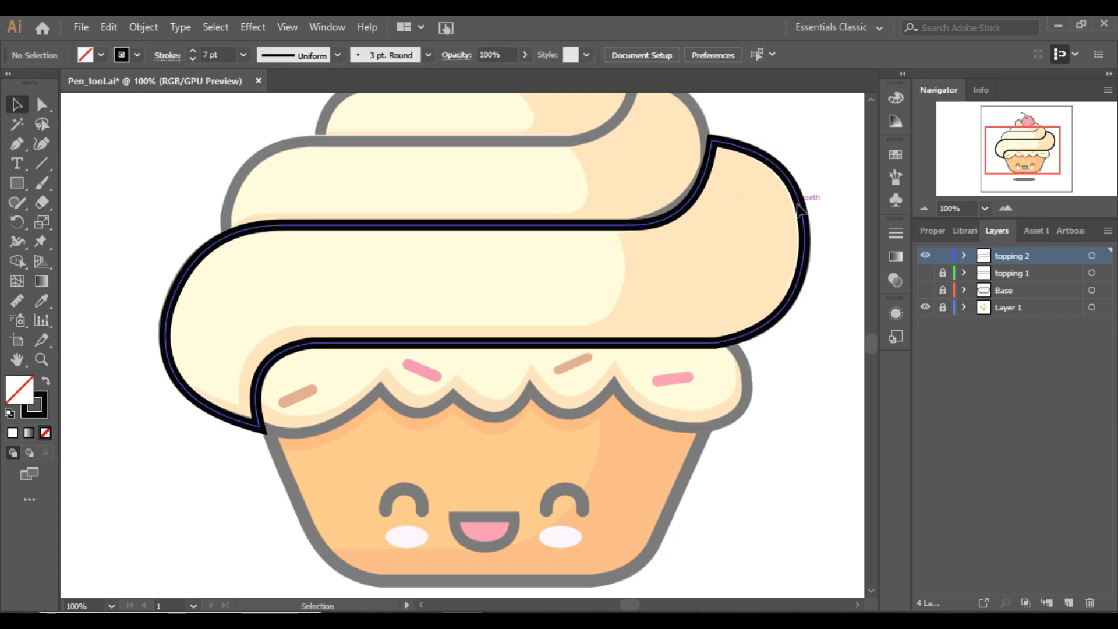
click(101, 55)
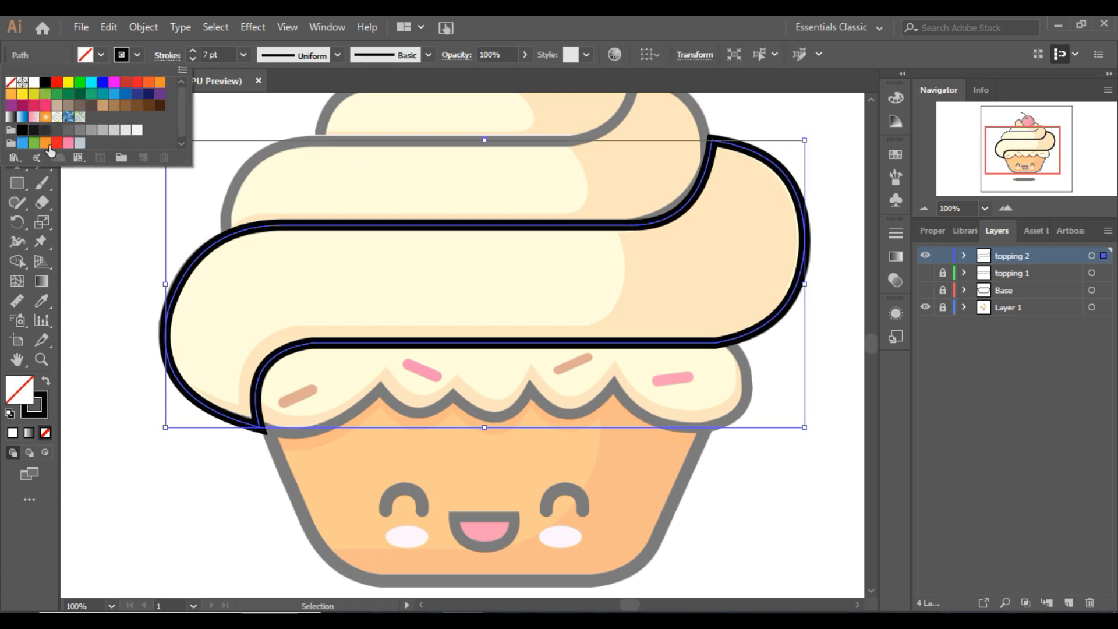
click(33, 82)
click(99, 260)
click(227, 210)
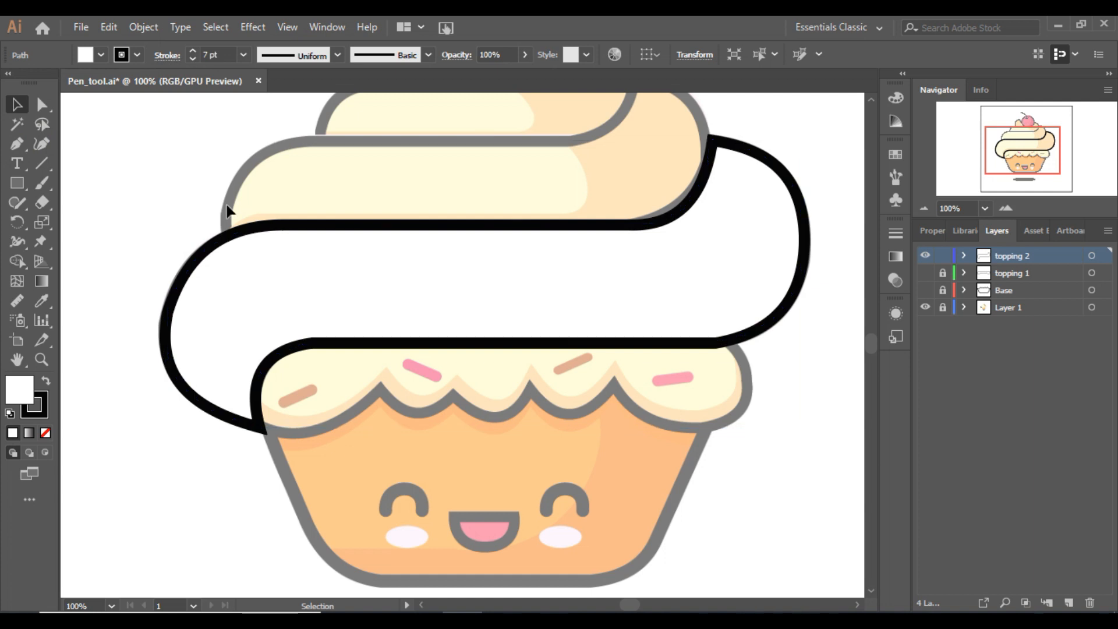
Show the Base and topping 1 layers, previewing the tracing with Layer 1 hidden before showing Layer 1 again.
click(922, 207)
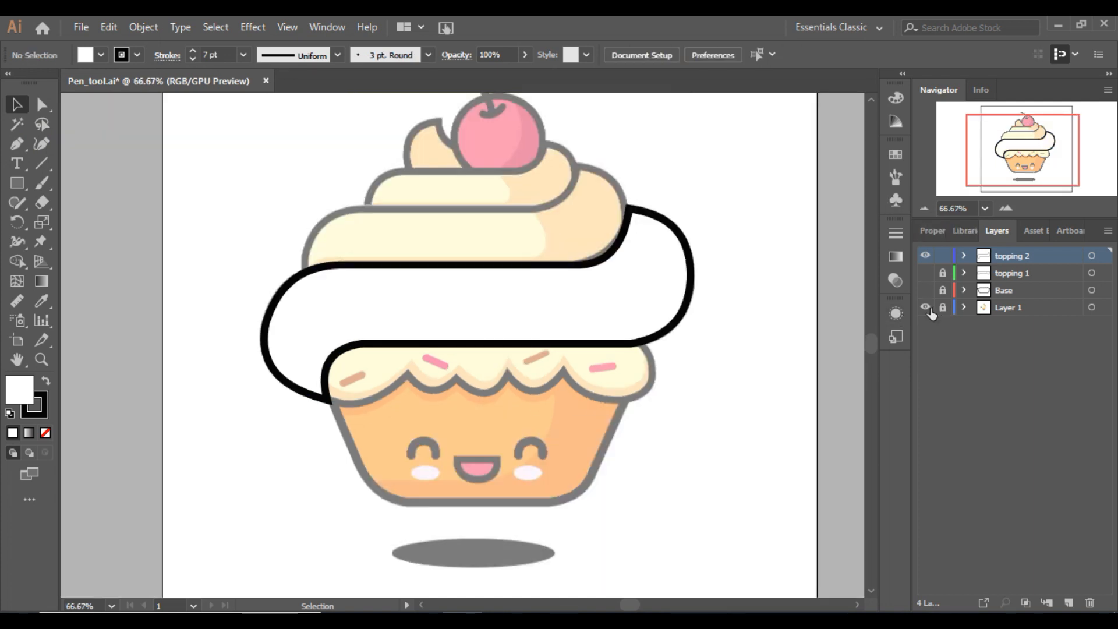
click(925, 307)
click(925, 291)
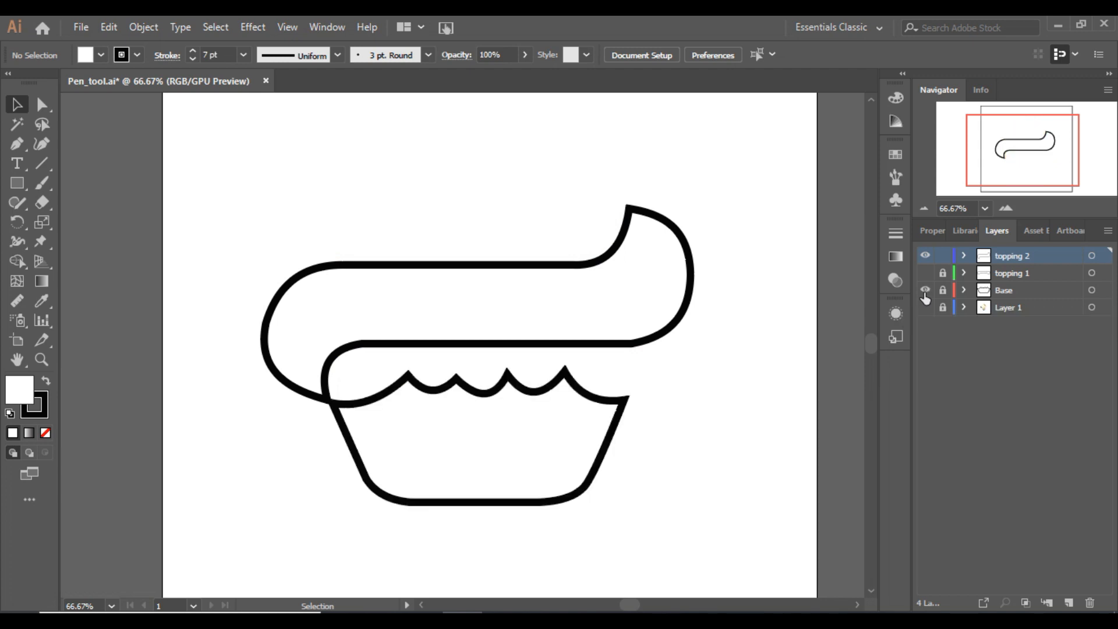
click(925, 273)
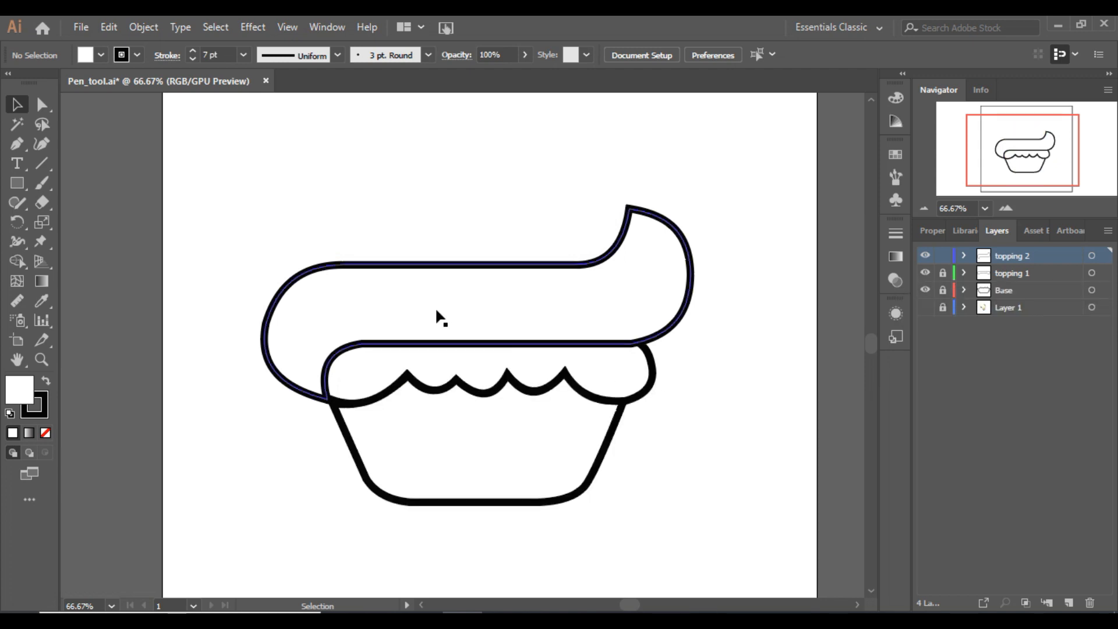
click(925, 308)
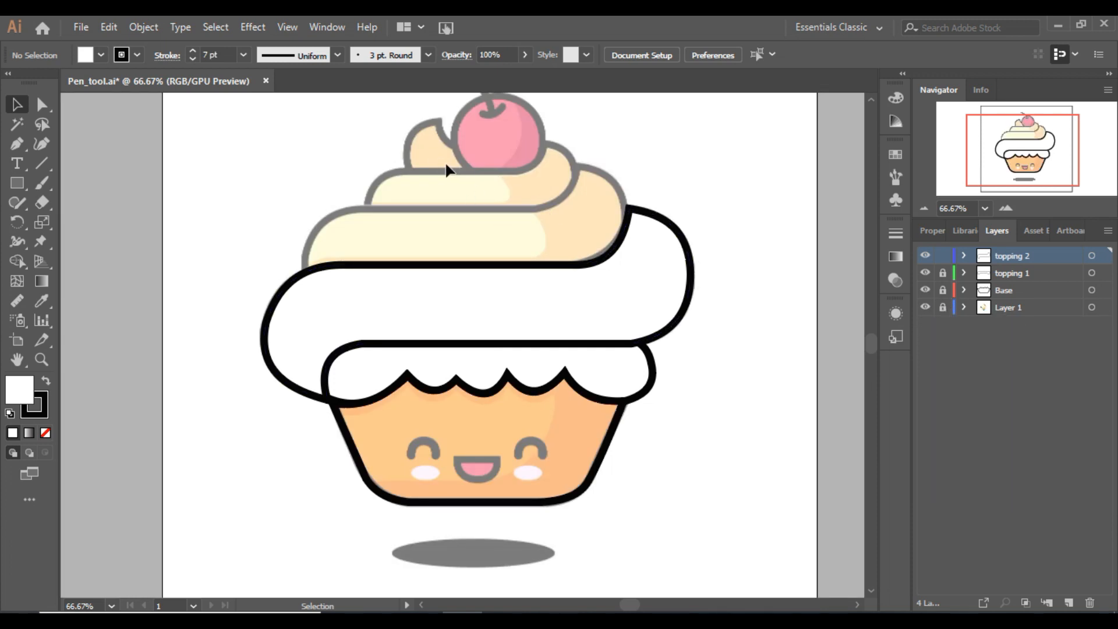
Duplicate the topping 2 swirl straight above the original and scale the copy down proportionally toward the next icing tier.
mouse_move(1031, 160)
mouse_down()
mouse_move(1022, 175)
mouse_move(1021, 147)
mouse_up()
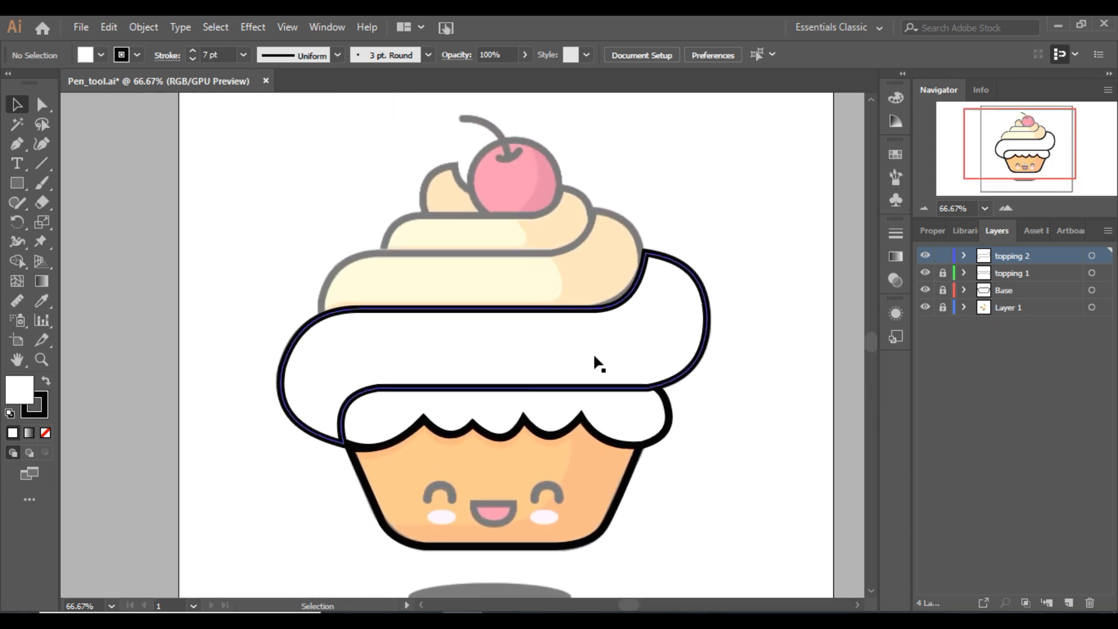
drag(531, 337, 530, 285)
drag(707, 297, 657, 297)
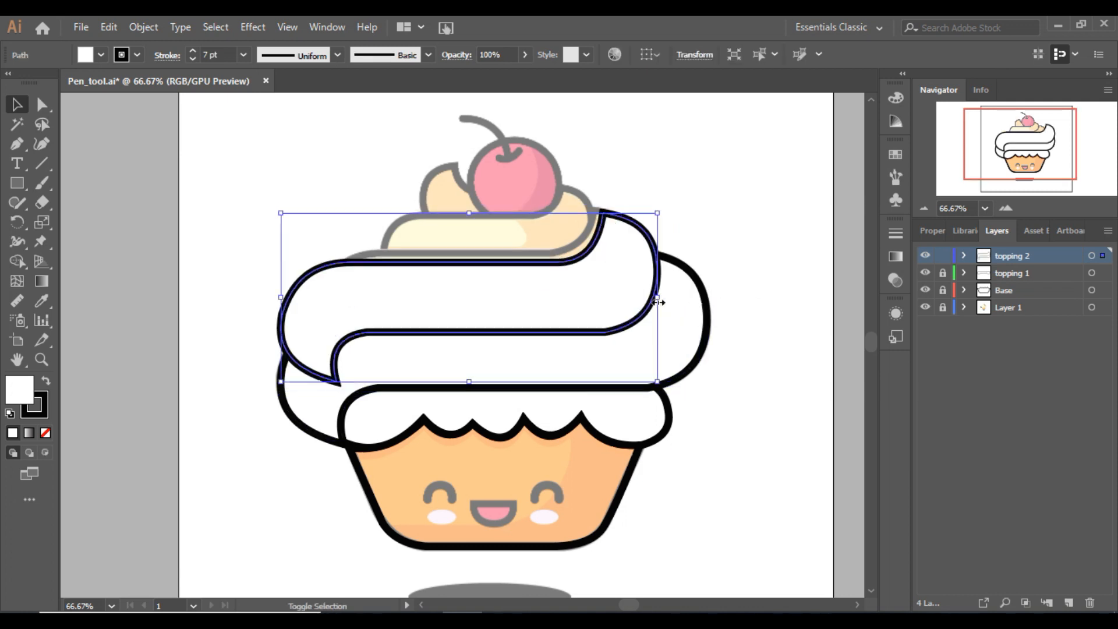
Lower the swirl copy's opacity to 57% and send it to the back of the stacking order.
click(525, 55)
drag(516, 75, 497, 74)
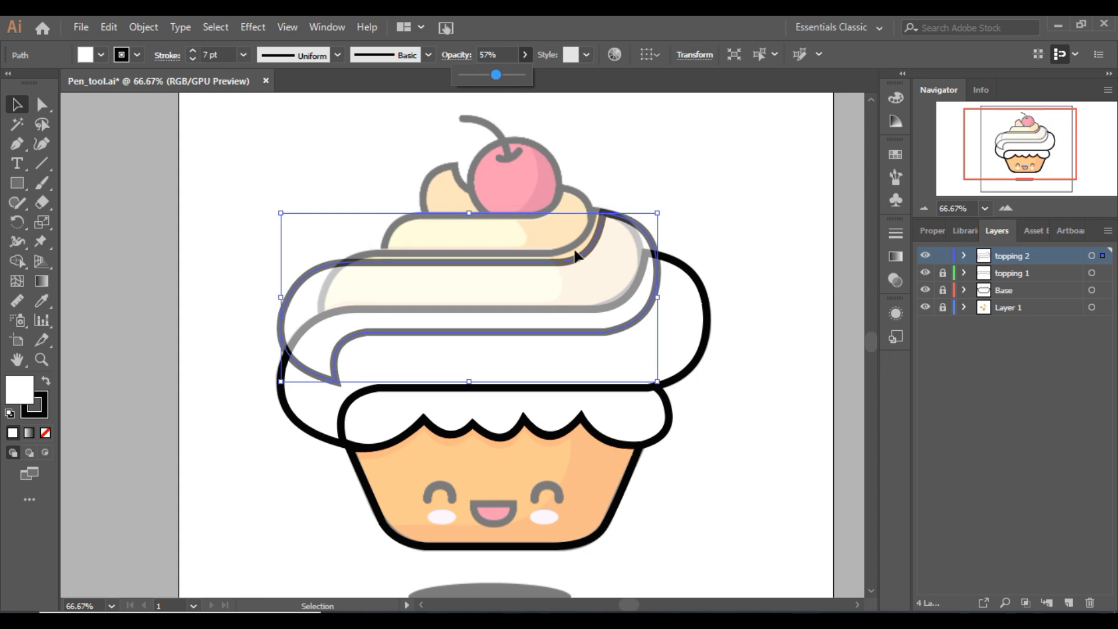
right_click(576, 256)
mouse_move(682, 503)
click(780, 560)
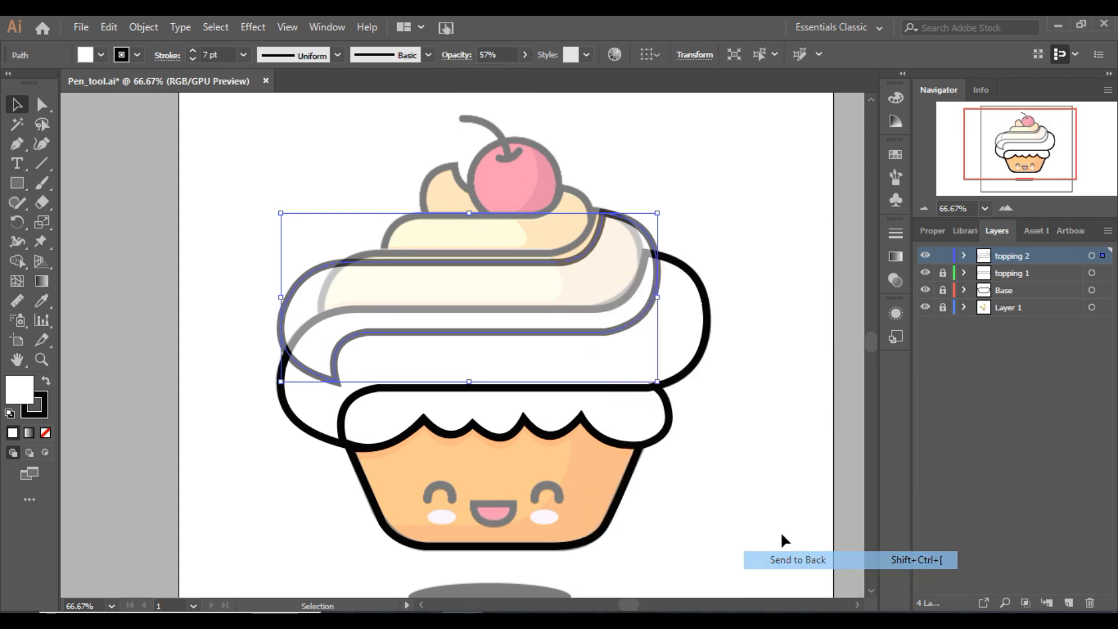
Scale the swirl copy down and nudge it up and left until it matches the second swirl tier of the reference, leaving it deselected.
key(Up)
key(Up)
key(Up)
key(Up)
key(Up)
key(Up)
key(Left)
key(Left)
key(Left)
key(Left)
key(Left)
key(Left)
key(Left)
key(Left)
key(Left)
key(Left)
key(Left)
key(Left)
key(Left)
key(Left)
key(Left)
key(Left)
drag(271, 293, 316, 294)
key(Up)
key(Up)
key(Up)
key(Up)
key(Up)
key(Up)
key(Up)
key(Up)
key(Up)
key(Up)
key(Up)
key(Up)
key(Up)
key(Up)
key(Up)
key(Up)
key(Up)
key(Left)
key(Left)
key(Left)
key(Left)
key(Left)
key(Left)
key(Left)
key(Left)
key(Left)
key(Up)
key(Up)
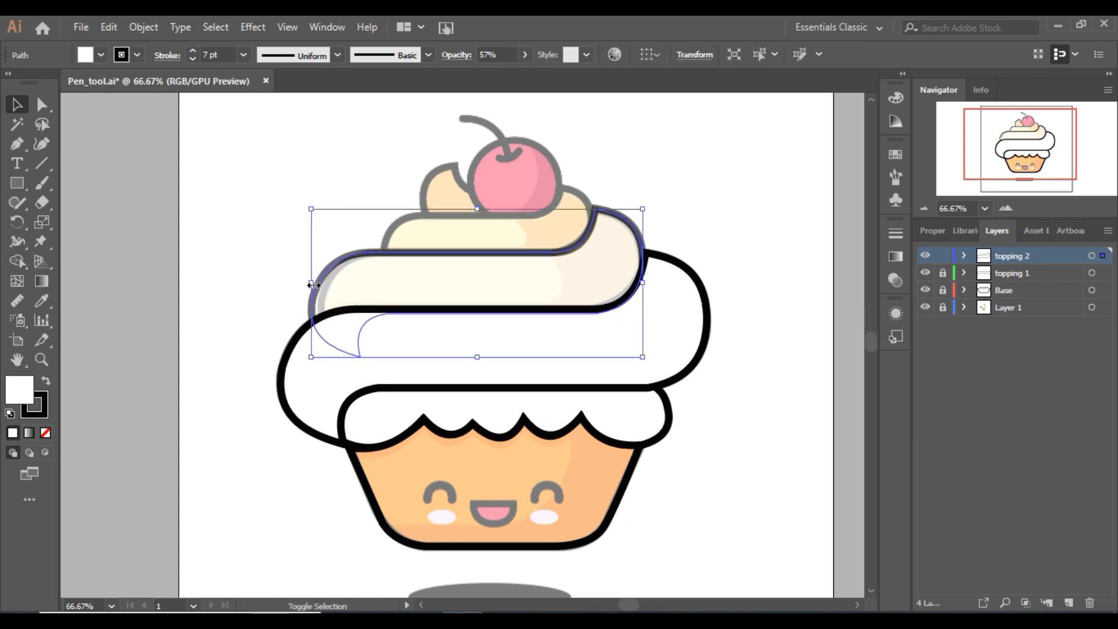
click(772, 386)
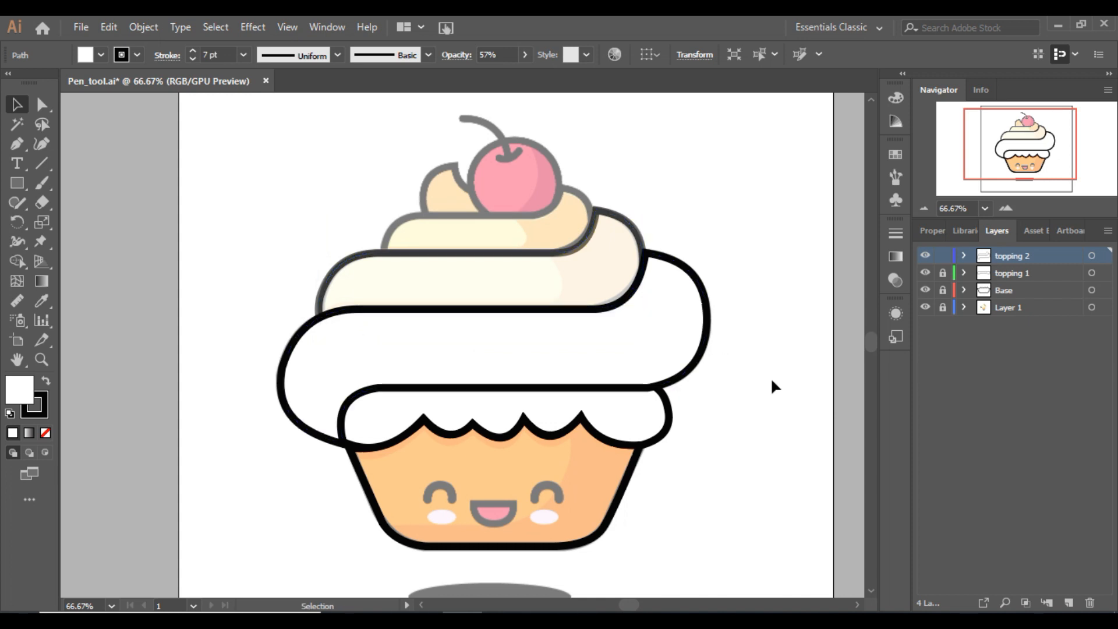
Duplicate the semi-transparent swirl up and left, scale the copy down proportionally, and nudge it toward the third swirl tier.
drag(558, 248, 523, 229)
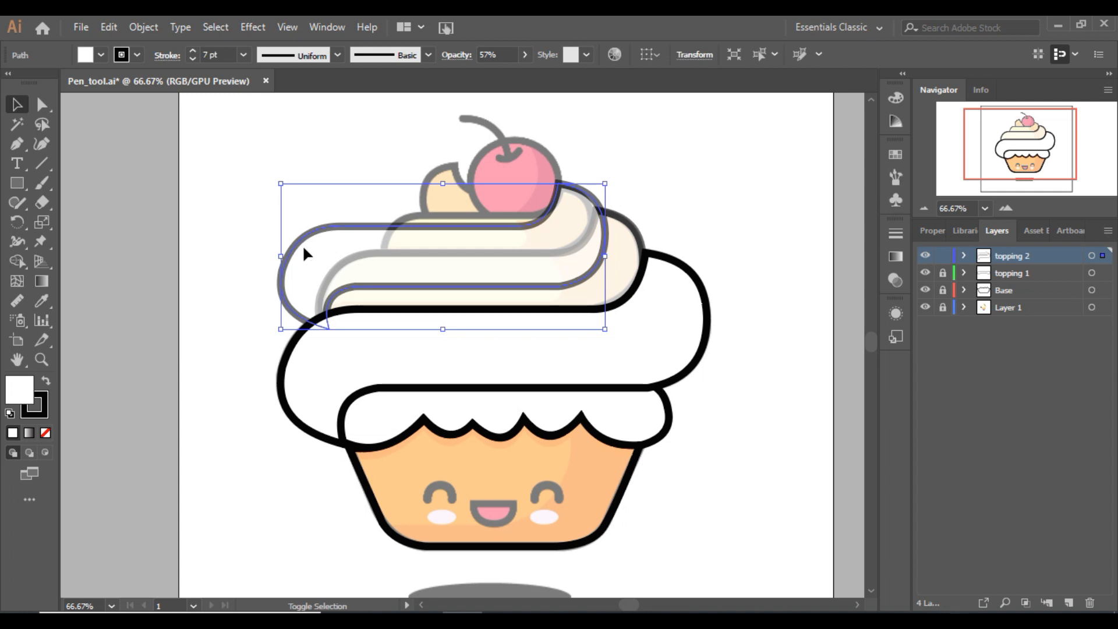
drag(285, 256, 370, 257)
key(Up)
key(Up)
key(Up)
key(Up)
key(Up)
key(Up)
key(Up)
key(Up)
key(Up)
key(Up)
key(Up)
key(Up)
key(Up)
key(Up)
key(Up)
key(Up)
key(Up)
key(Up)
key(Up)
key(Up)
key(Left)
key(Left)
key(Left)
key(Left)
Send the smaller swirl copy to the back and nudge it up and left into line with the third tier of the reference.
right_click(501, 313)
mouse_move(624, 527)
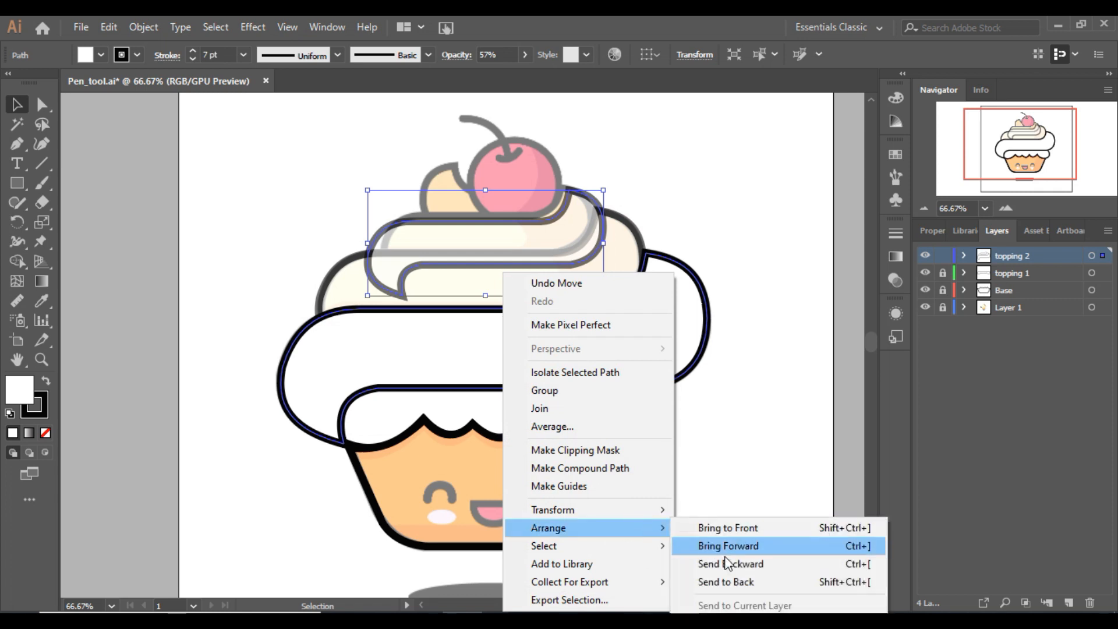
click(740, 583)
key(Up)
key(Up)
key(Up)
key(Up)
key(Up)
key(Left)
key(Left)
key(Left)
key(Left)
key(Left)
key(Left)
key(Left)
key(Left)
key(Left)
key(Left)
key(Left)
key(Left)
key(Left)
key(Left)
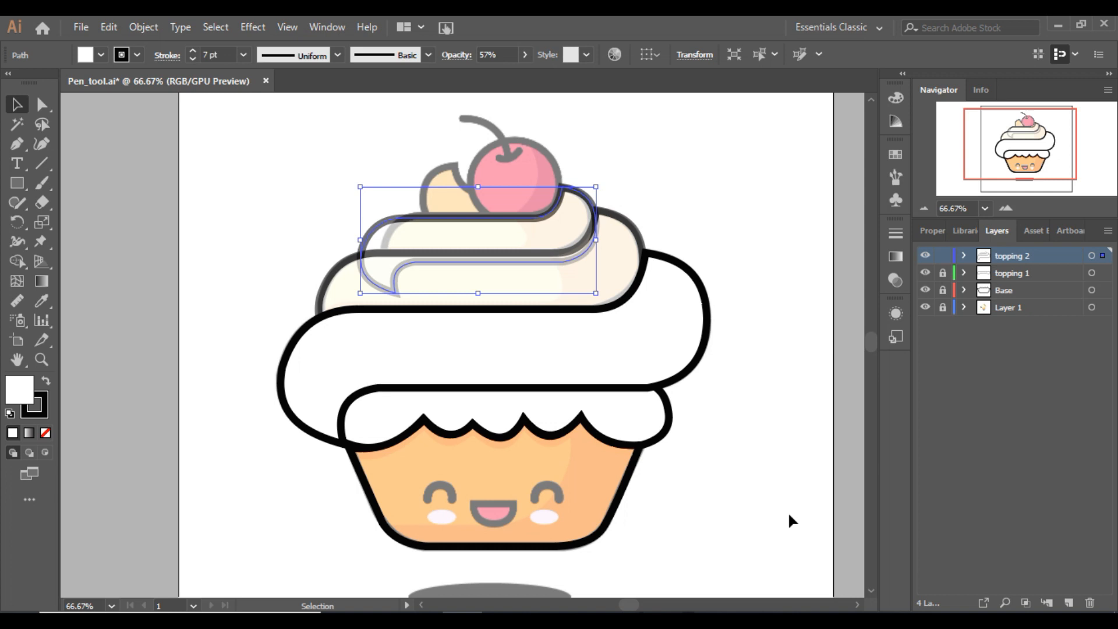
click(788, 518)
Restore the opacity of both semi-transparent swirl copies to 100% and deselect them.
click(471, 231)
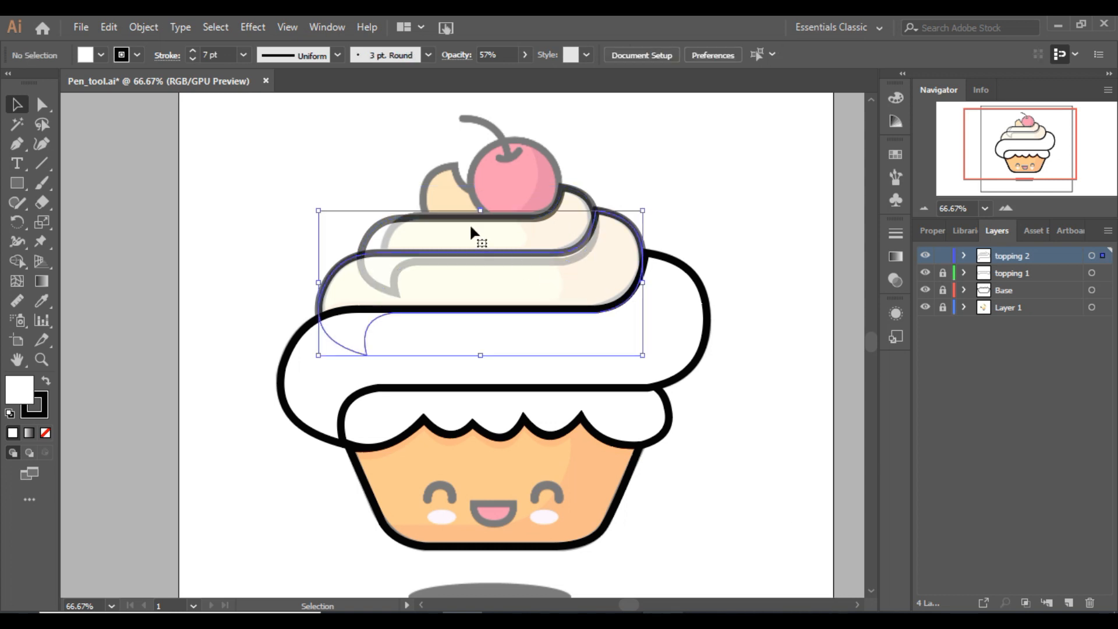
click(524, 55)
click(526, 73)
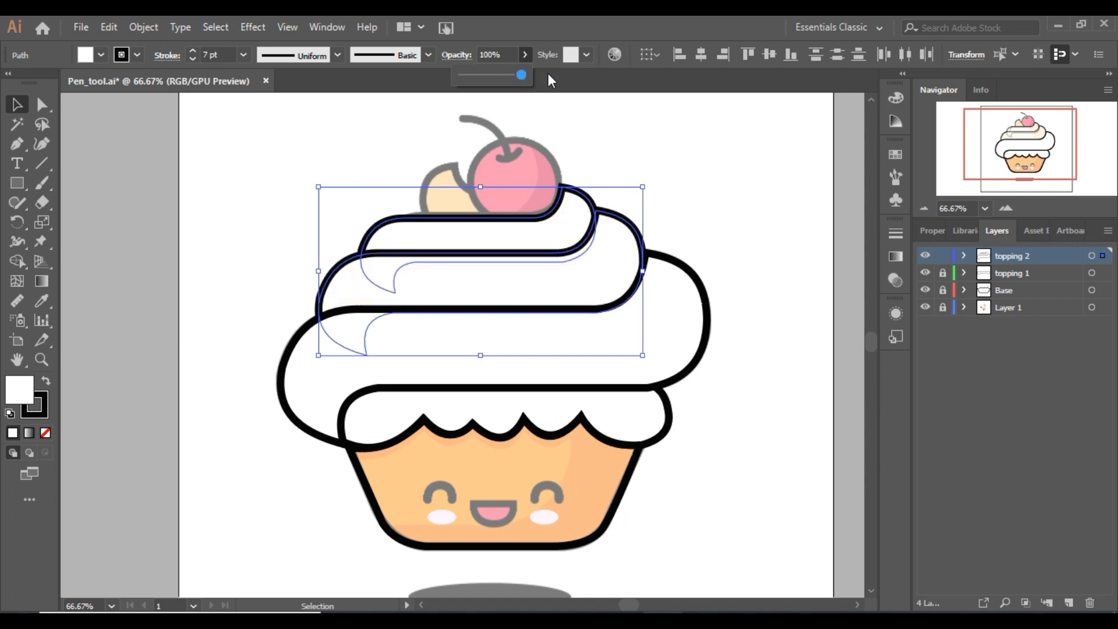
click(723, 201)
Nudge the uppermost swirl slightly up and left so its top edge follows the reference outline.
drag(1021, 150, 1027, 136)
click(1007, 208)
click(611, 269)
key(Up)
key(Up)
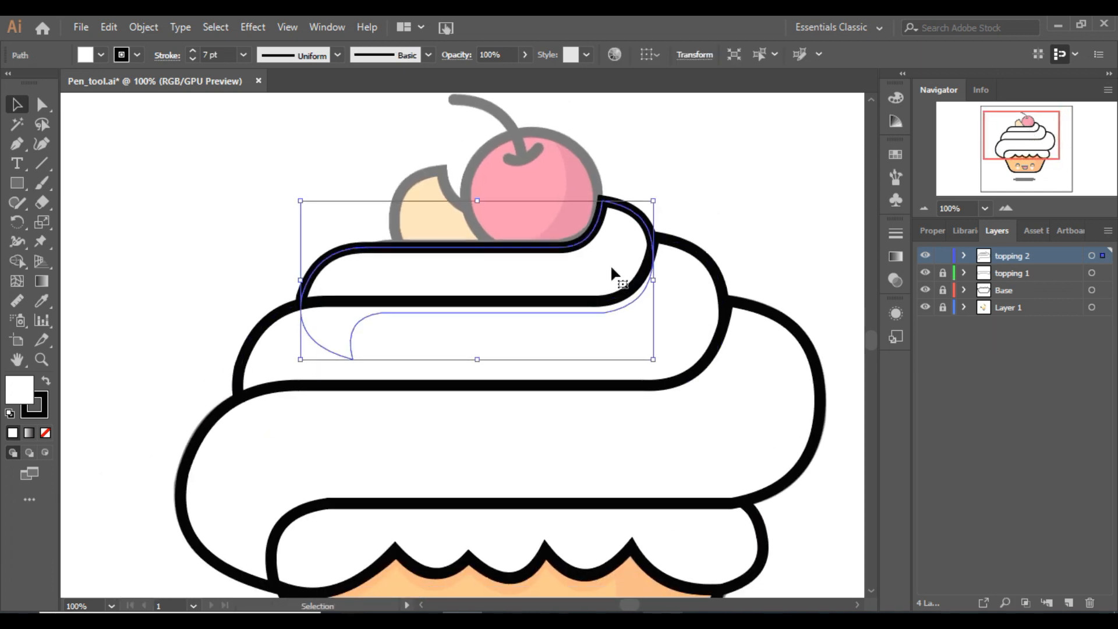
key(Left)
key(Up)
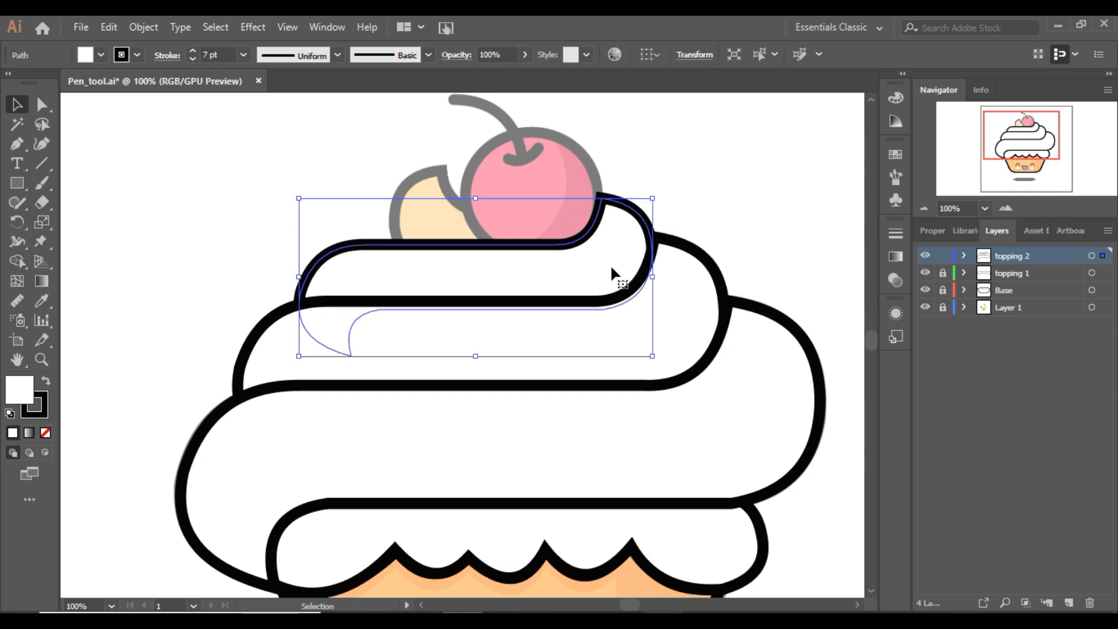
click(709, 222)
Duplicate the uppermost swirl, reflect the copy across the vertical axis, and place its tip over the small icing peak beside the cherry.
drag(604, 231, 491, 207)
right_click(492, 207)
mouse_move(571, 448)
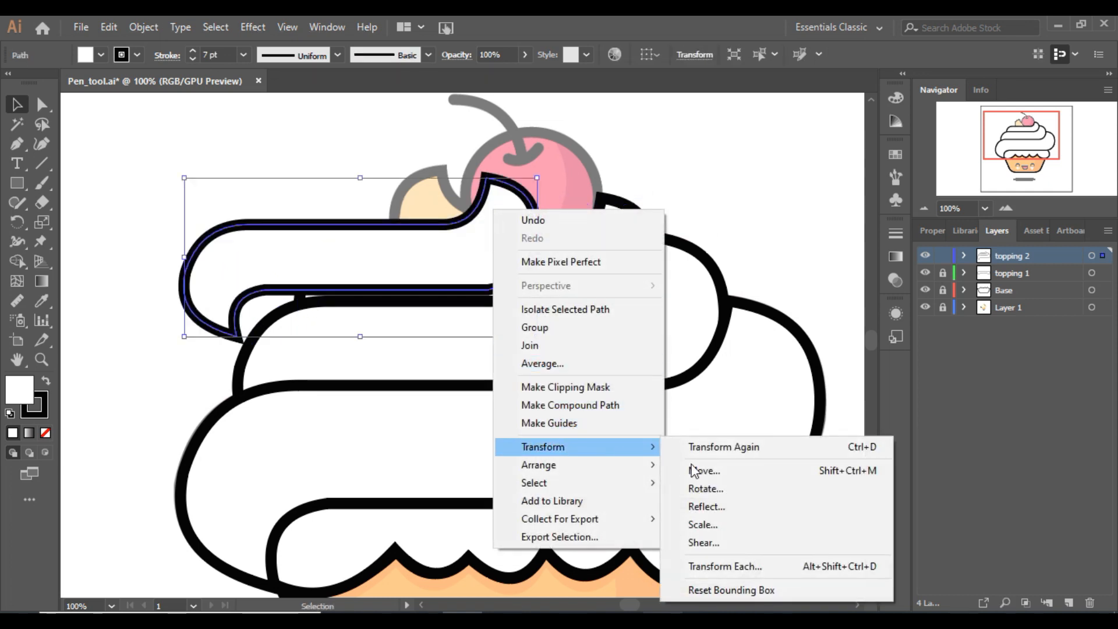
click(733, 507)
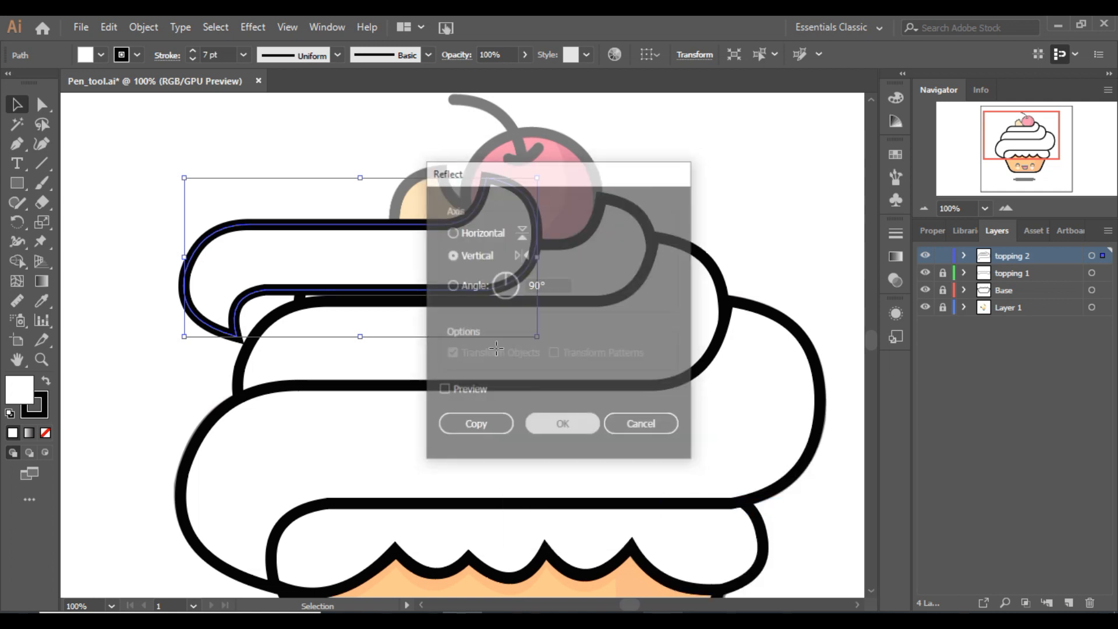
key(Return)
drag(394, 243, 473, 239)
drag(406, 245, 407, 247)
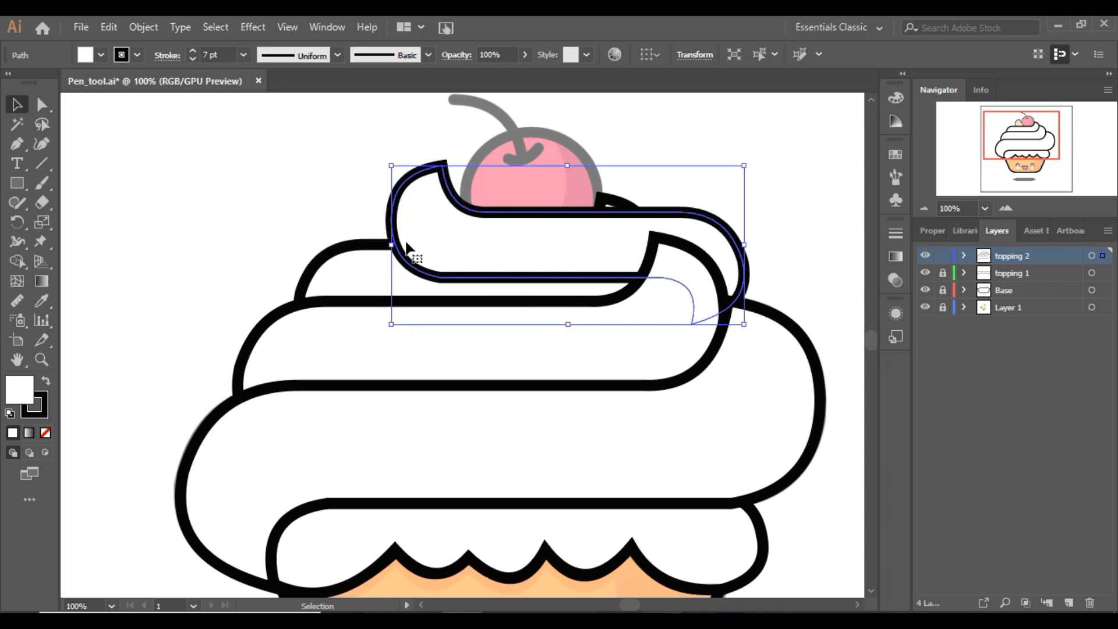
Send the reflected swirl to the back and erase its excess right end with an enlarged Eraser.
right_click(498, 241)
mouse_move(583, 495)
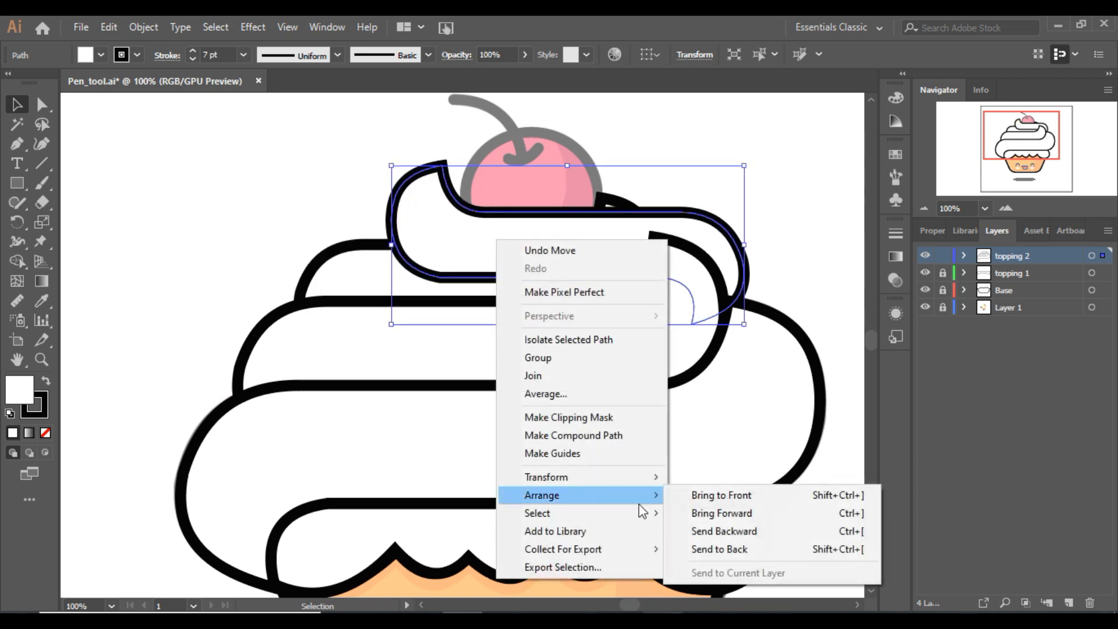
click(723, 552)
click(41, 203)
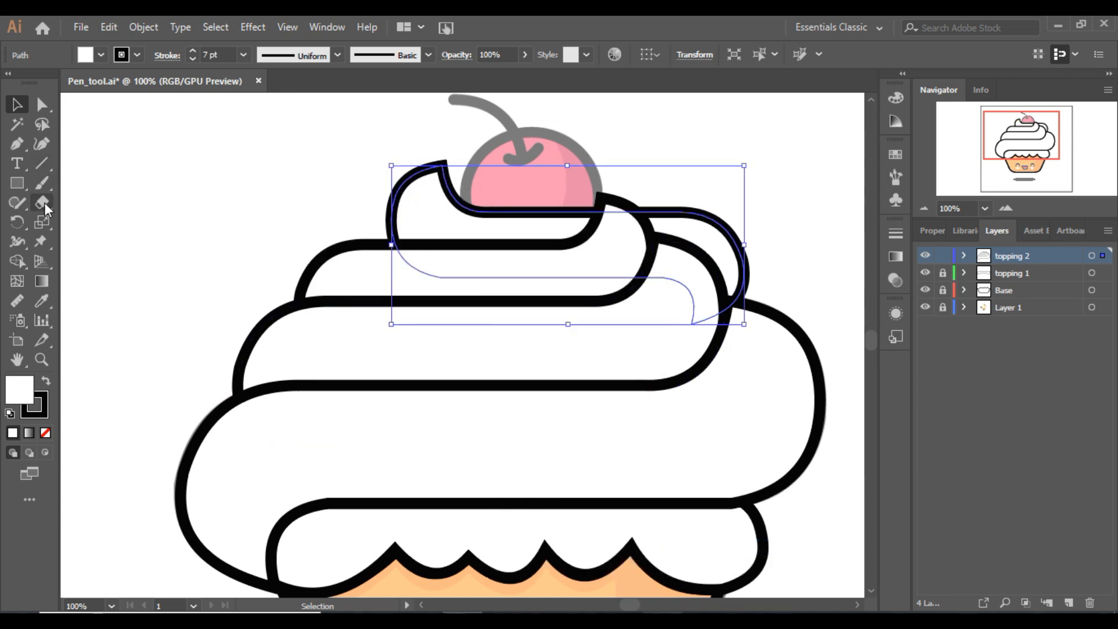
key(bracketright)
key(bracketright)
key(bracketright)
key(bracketright)
key(bracketright)
key(bracketright)
key(bracketright)
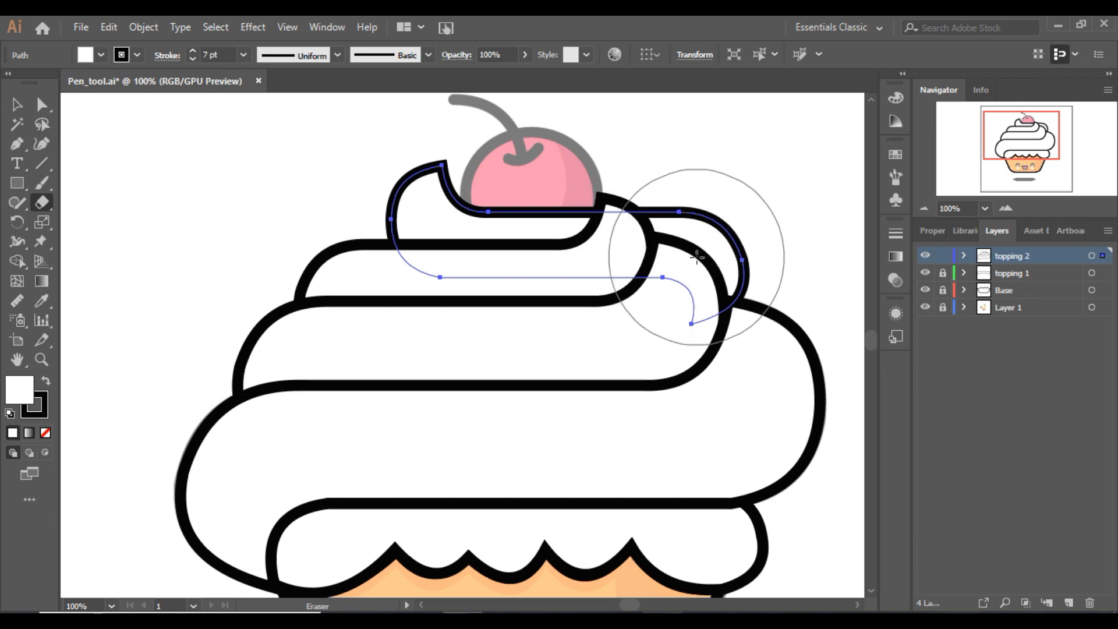
click(696, 257)
click(683, 257)
click(17, 105)
click(207, 182)
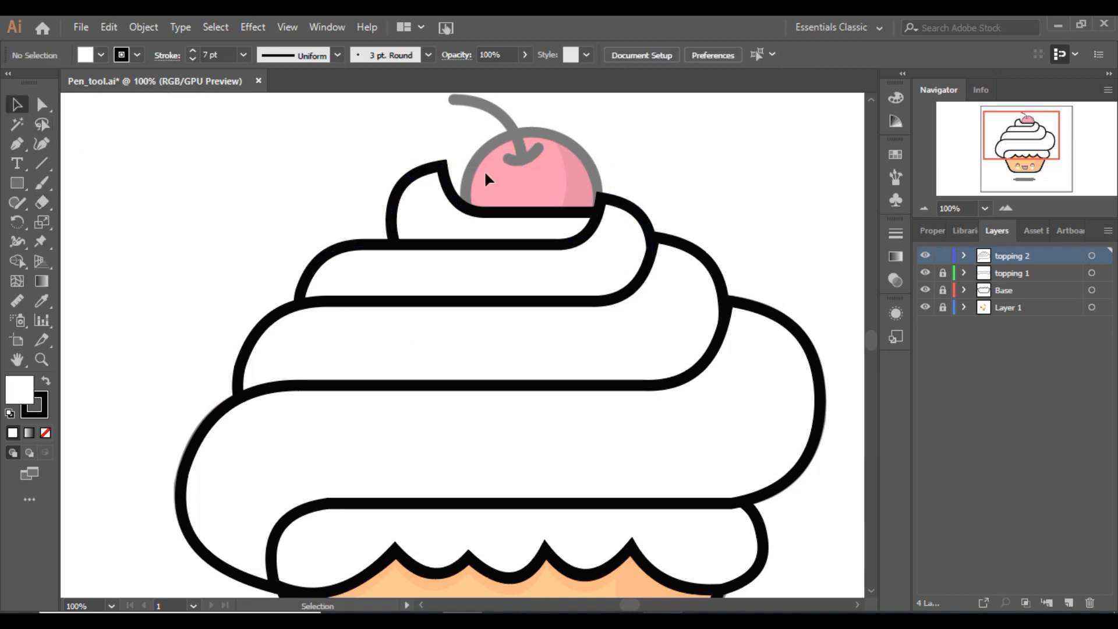
Create a new layer named Cheery above topping 2, and lock and hide the topping 2 layer.
mouse_move(1028, 153)
mouse_down()
mouse_move(1028, 172)
mouse_move(1023, 135)
mouse_up()
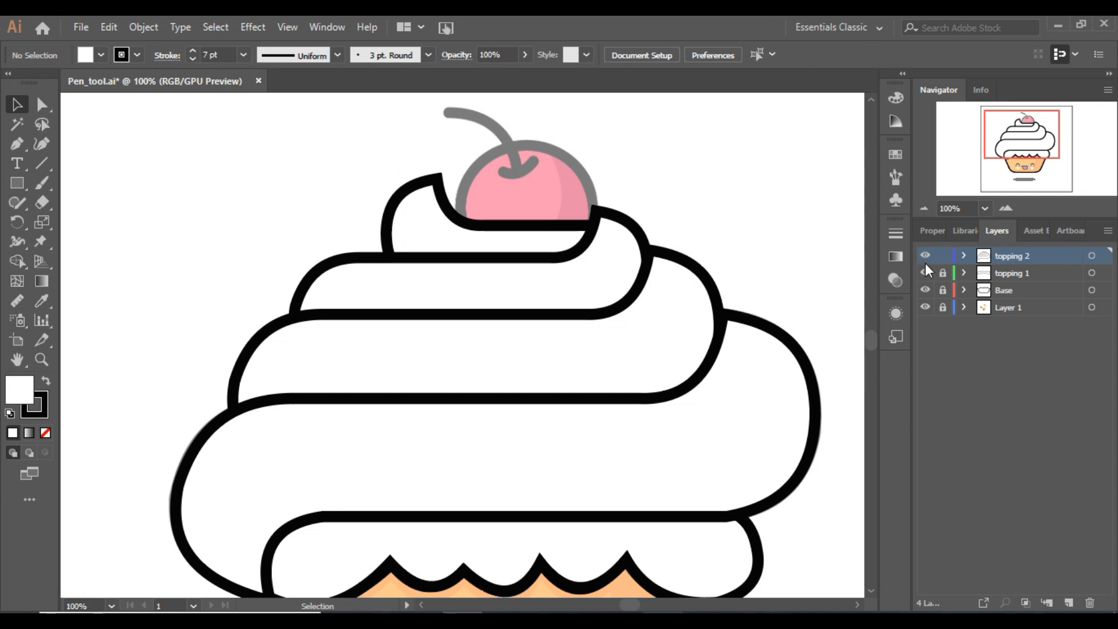
click(925, 256)
click(925, 256)
click(1069, 604)
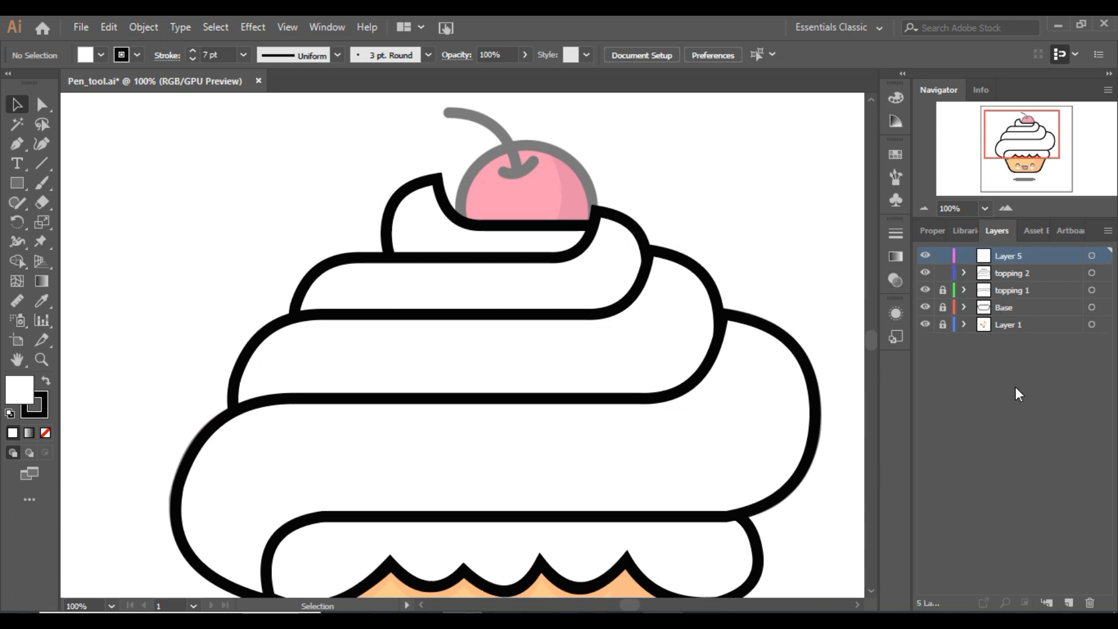
double_click(1002, 256)
text(Ch)
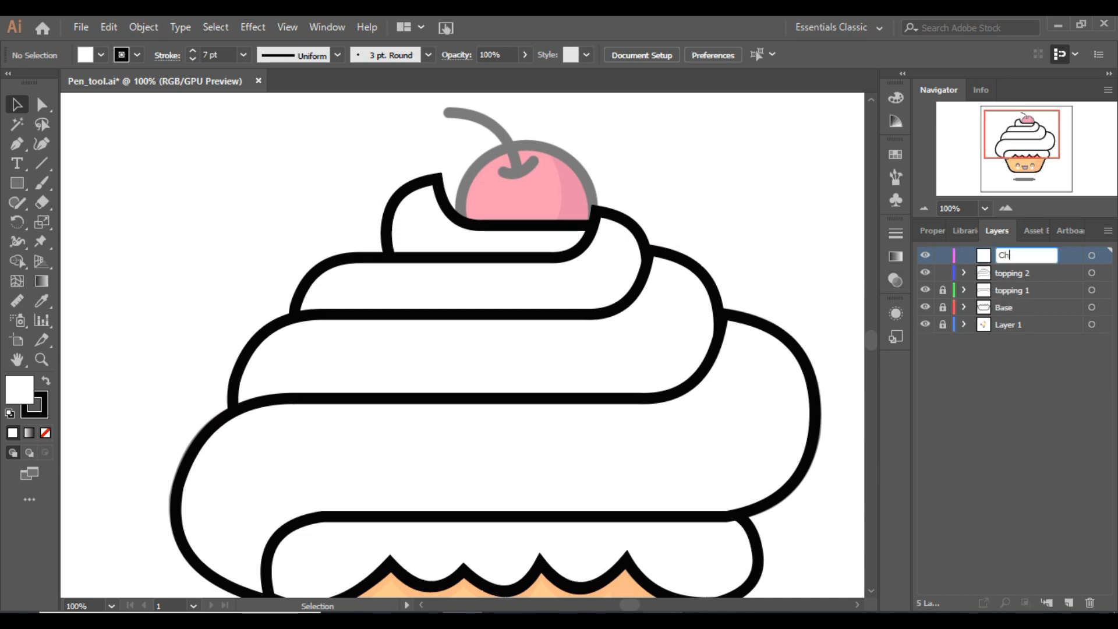
text(eery)
key(Return)
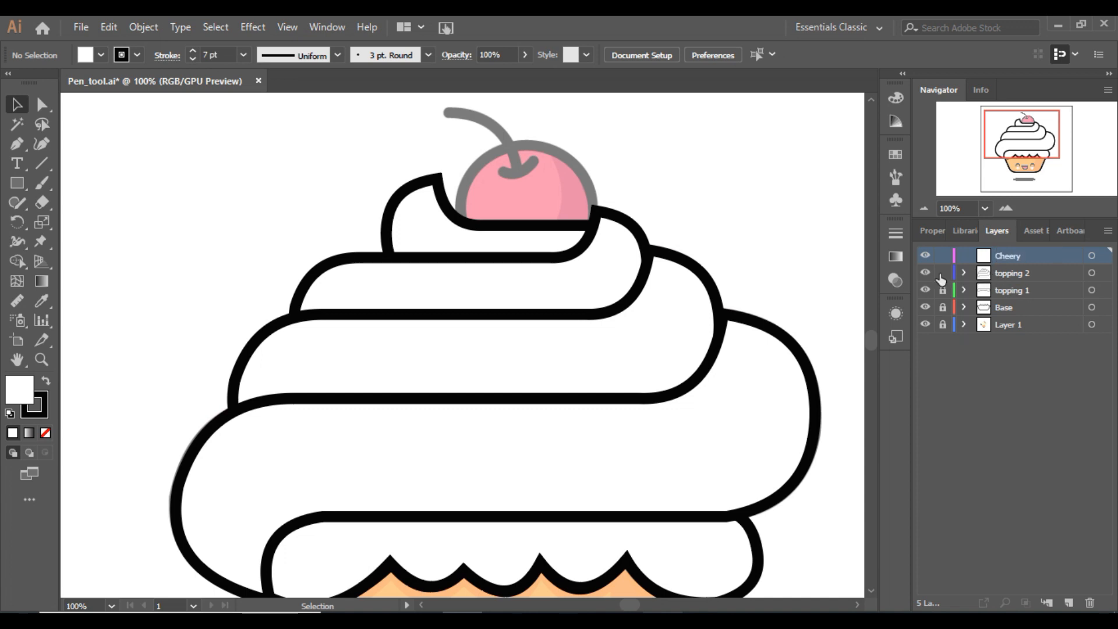
click(944, 273)
click(927, 275)
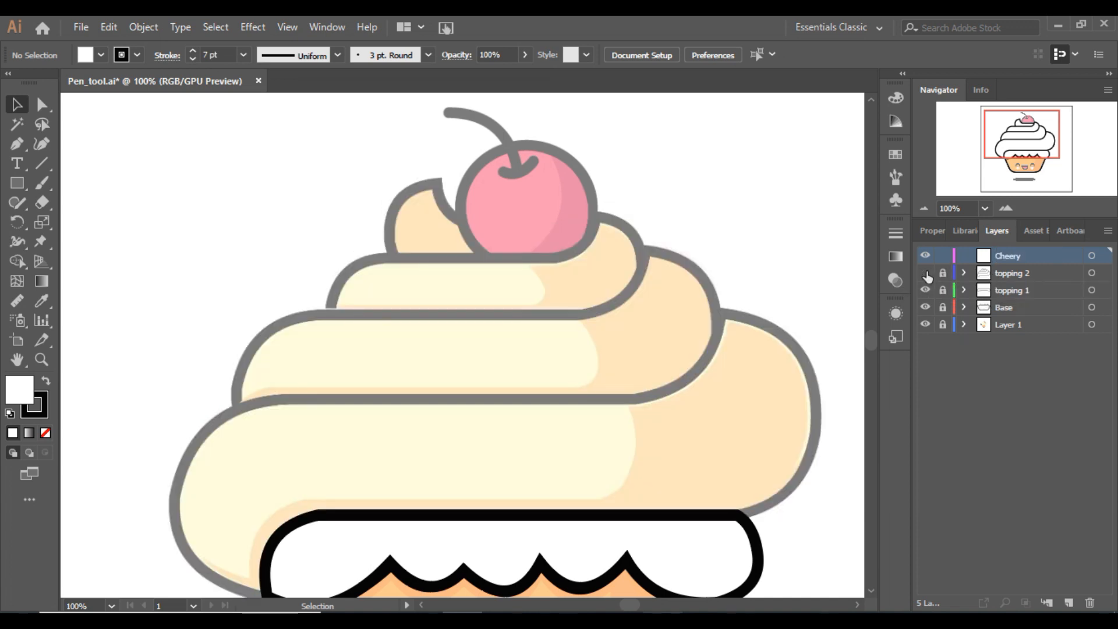
Draw a circle over the reference cherry with the Ellipse tool on the Cheery layer.
mouse_move(1034, 130)
mouse_down()
mouse_move(1040, 122)
mouse_move(1025, 118)
mouse_up()
click(1007, 212)
click(1006, 212)
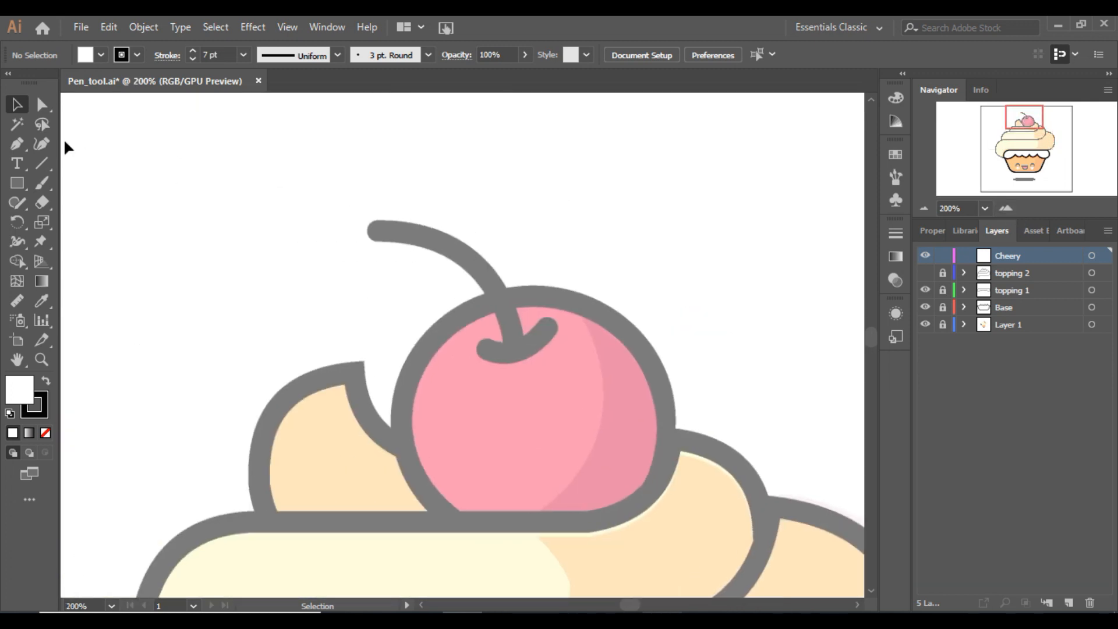
drag(22, 184, 73, 223)
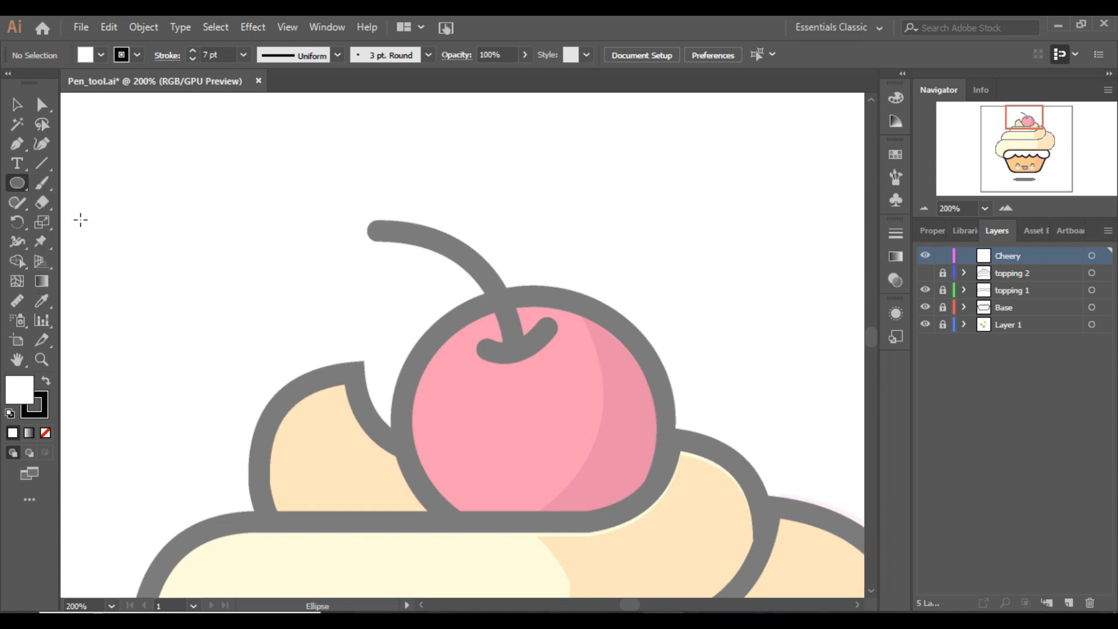
drag(429, 296, 672, 536)
Shift the circle left onto the cherry's left edge and enlarge it proportionally to match the reference cherry outline.
key(v)
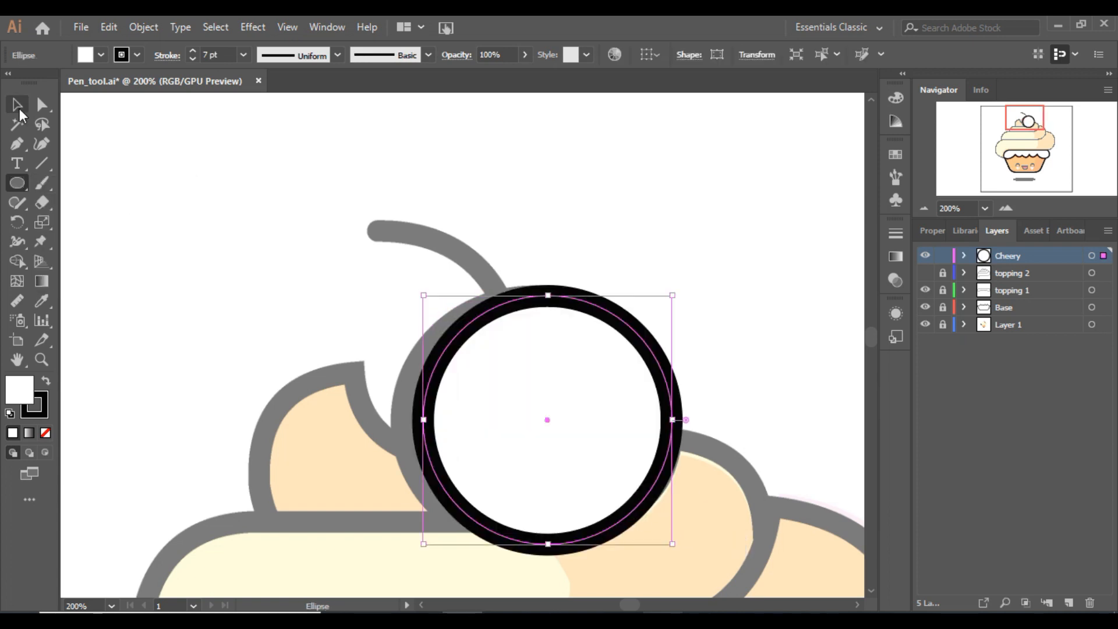
key(shift+Left)
key(shift+Left)
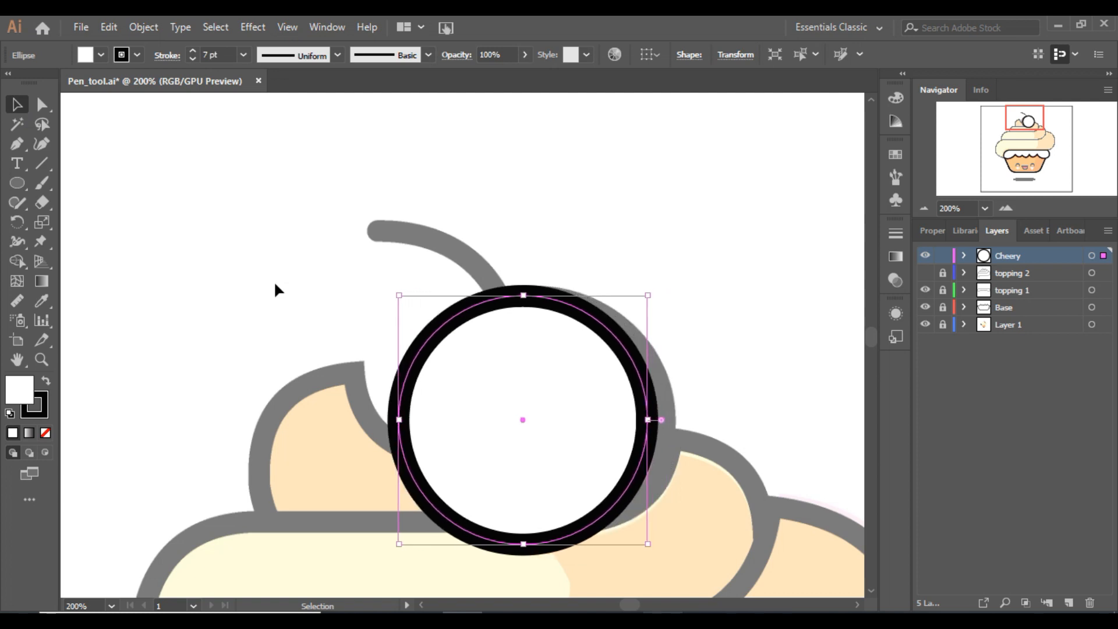
drag(648, 419, 663, 420)
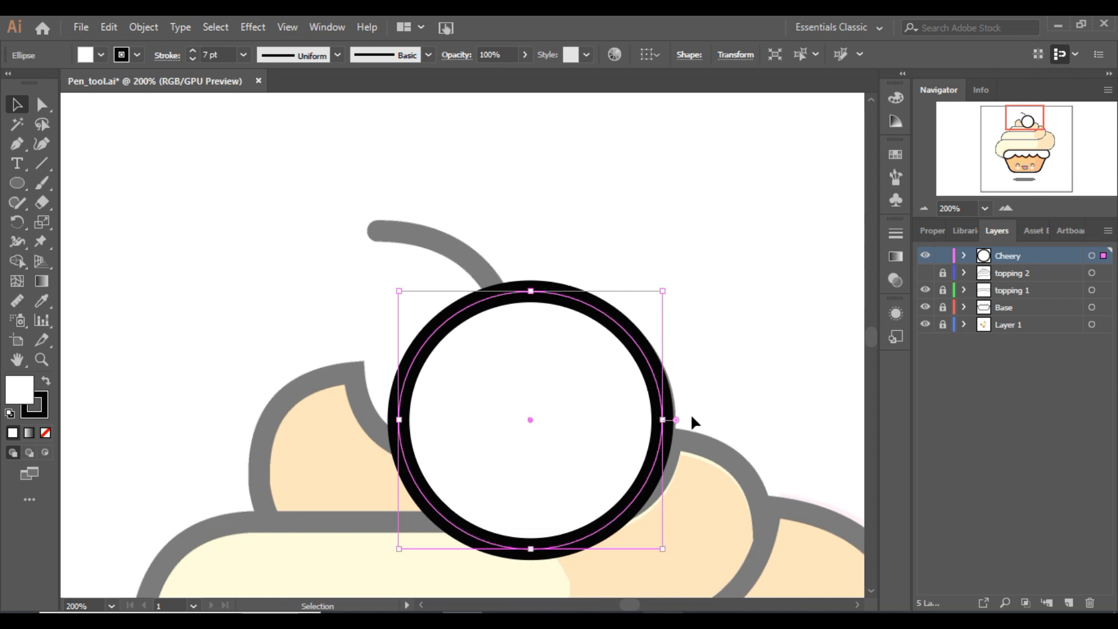
Nudge the cherry circle slightly right to fit the reference cherry and remove its fill.
key(Right)
click(125, 58)
click(11, 83)
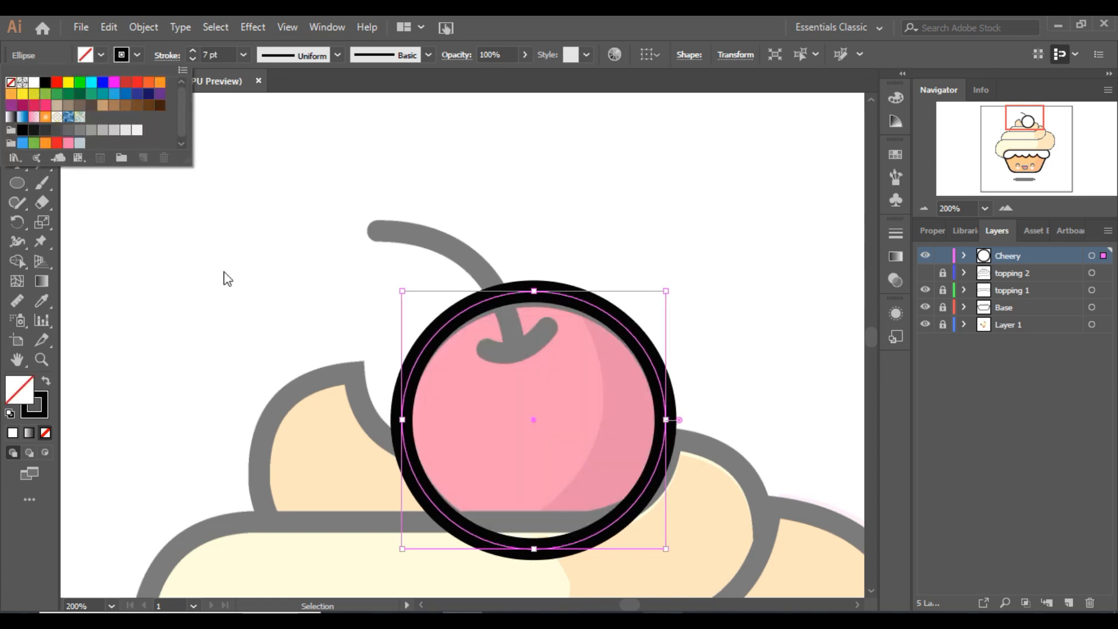
click(251, 318)
click(264, 337)
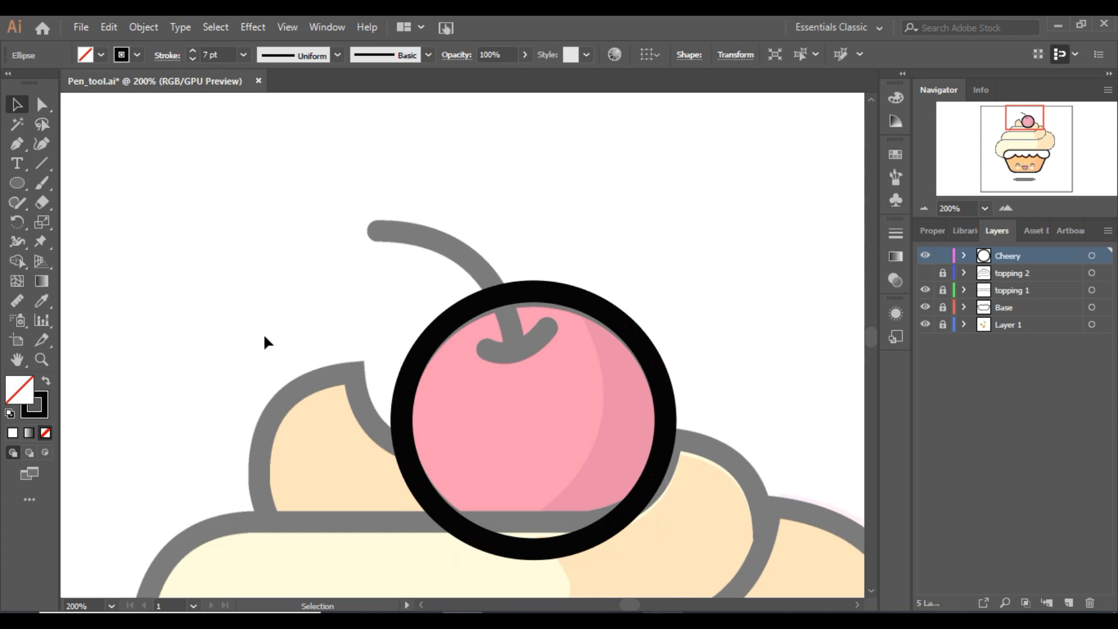
Trace the curved dimple near the top of the cherry as an open path with the Pen tool.
click(18, 143)
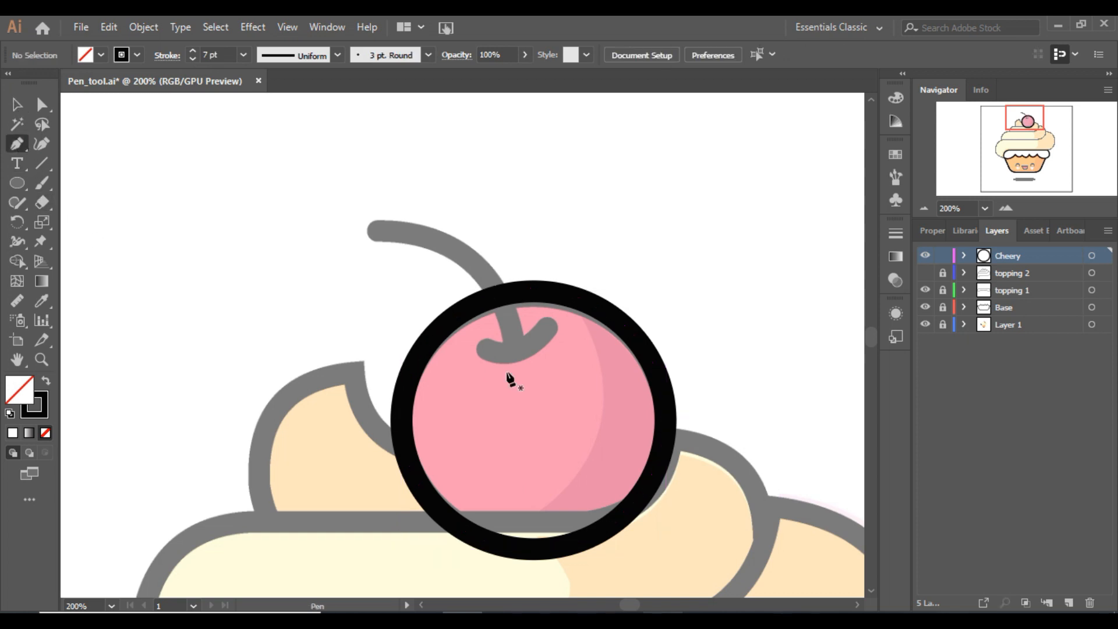
click(484, 351)
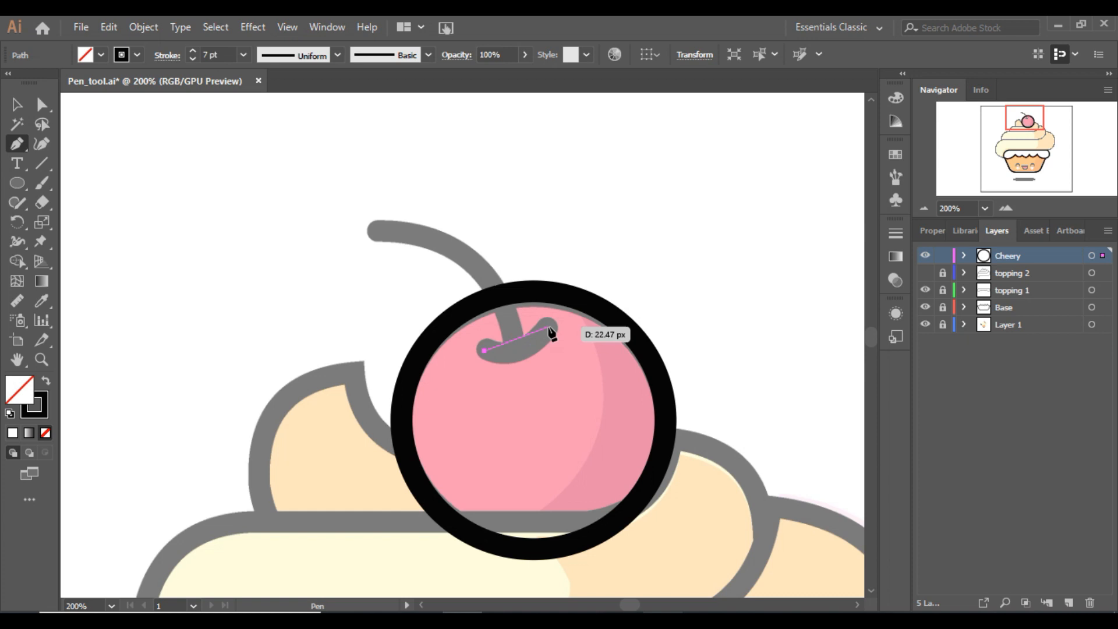
click(549, 327)
drag(518, 340, 523, 351)
click(17, 111)
click(581, 389)
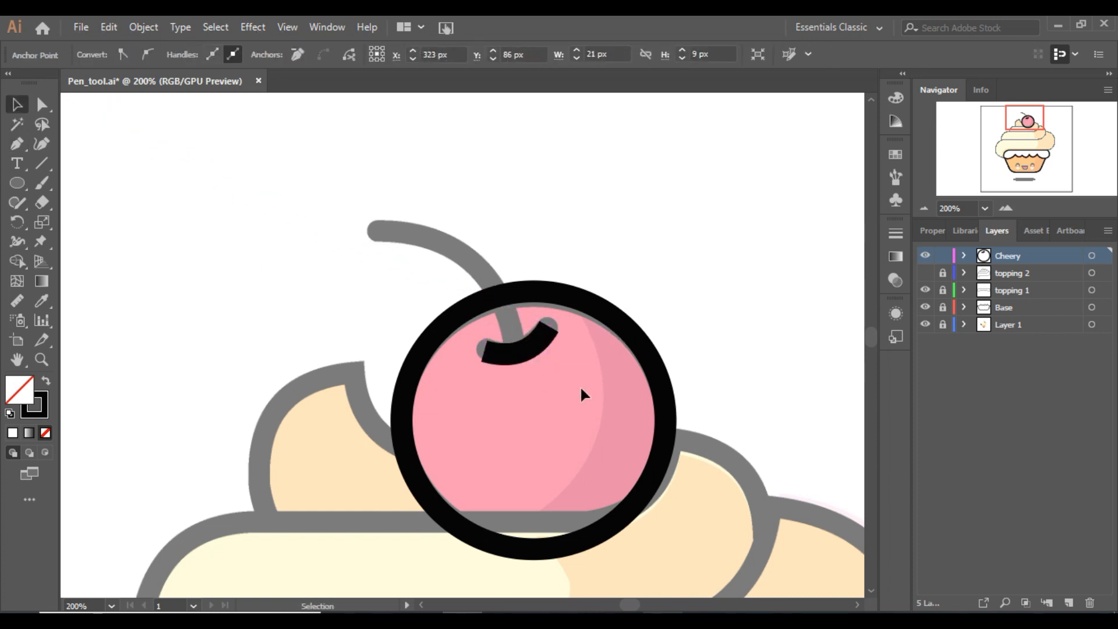
Give the dimple path's 7 pt stroke round caps and round corner joins.
click(516, 354)
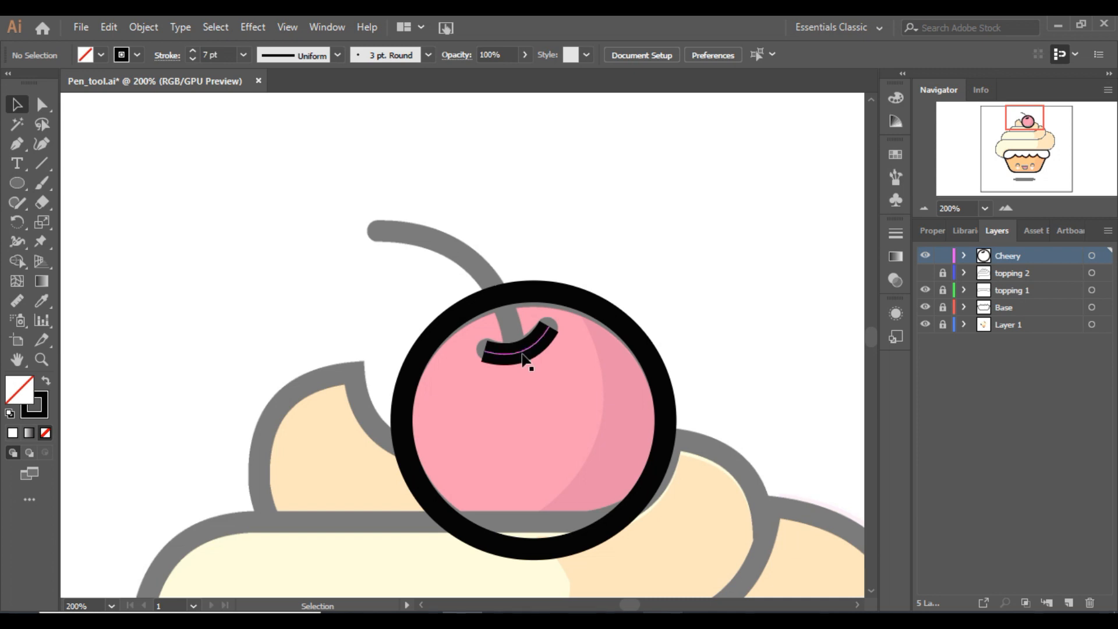
click(166, 58)
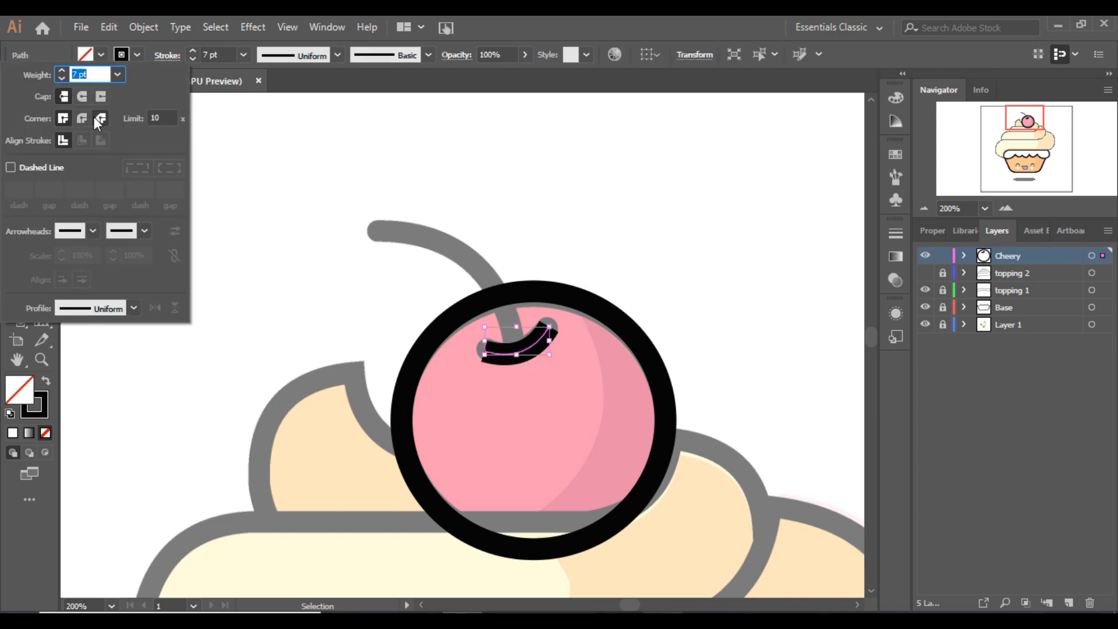
click(86, 118)
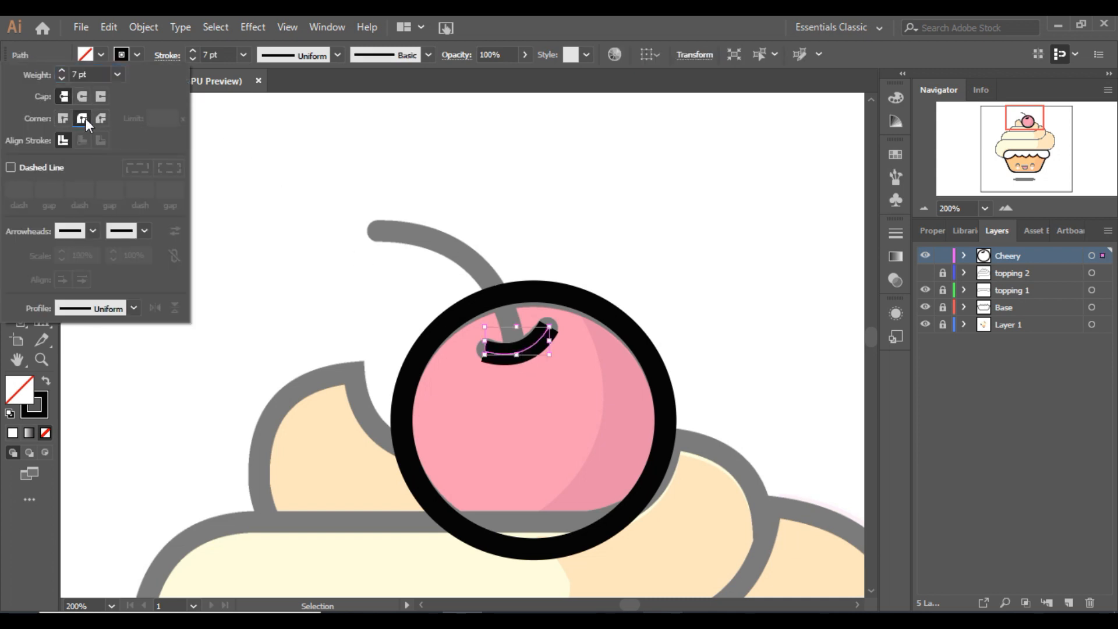
click(85, 102)
click(266, 249)
click(266, 249)
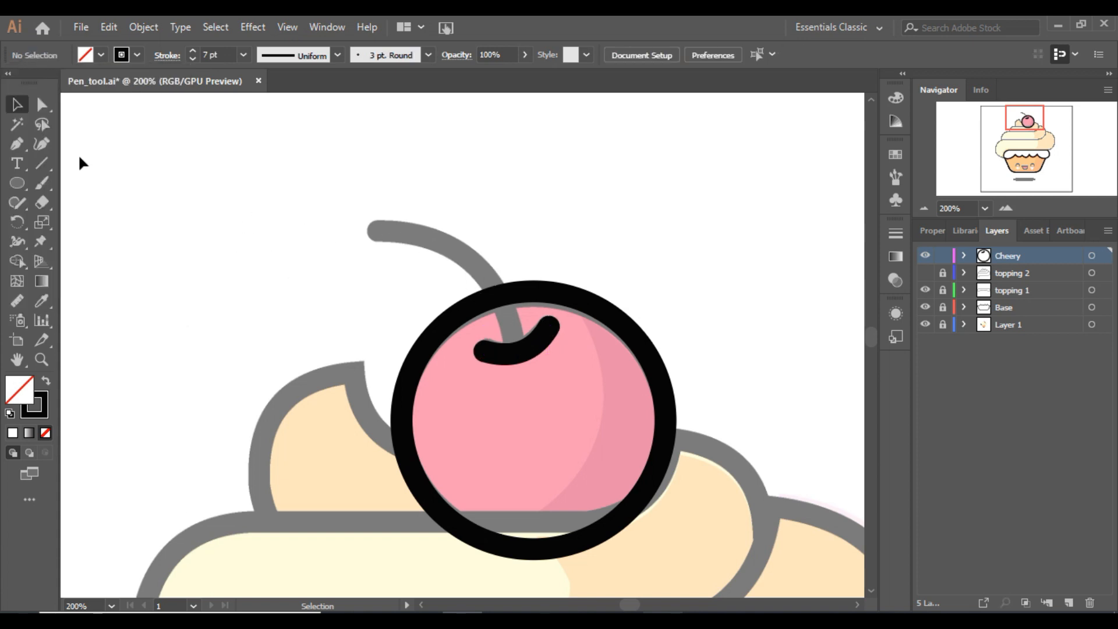
Trace the curved cherry stem with the Pen tool from its upper tip down to the dimple.
click(22, 146)
click(371, 227)
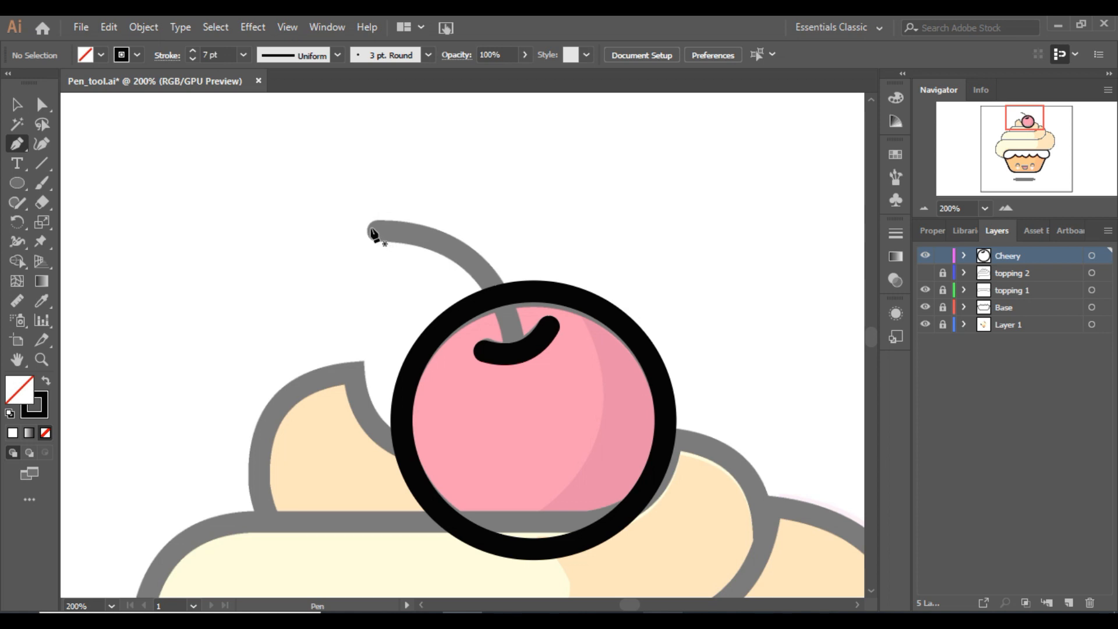
mouse_move(518, 346)
mouse_down()
mouse_move(519, 457)
mouse_move(536, 481)
mouse_move(539, 471)
mouse_up()
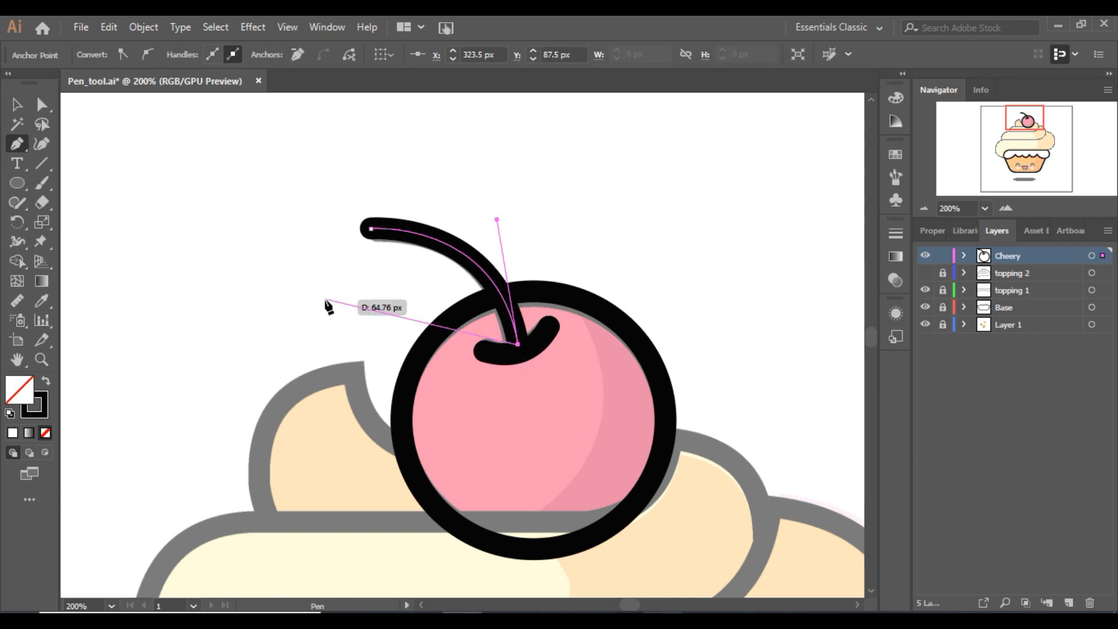
key(v)
click(242, 214)
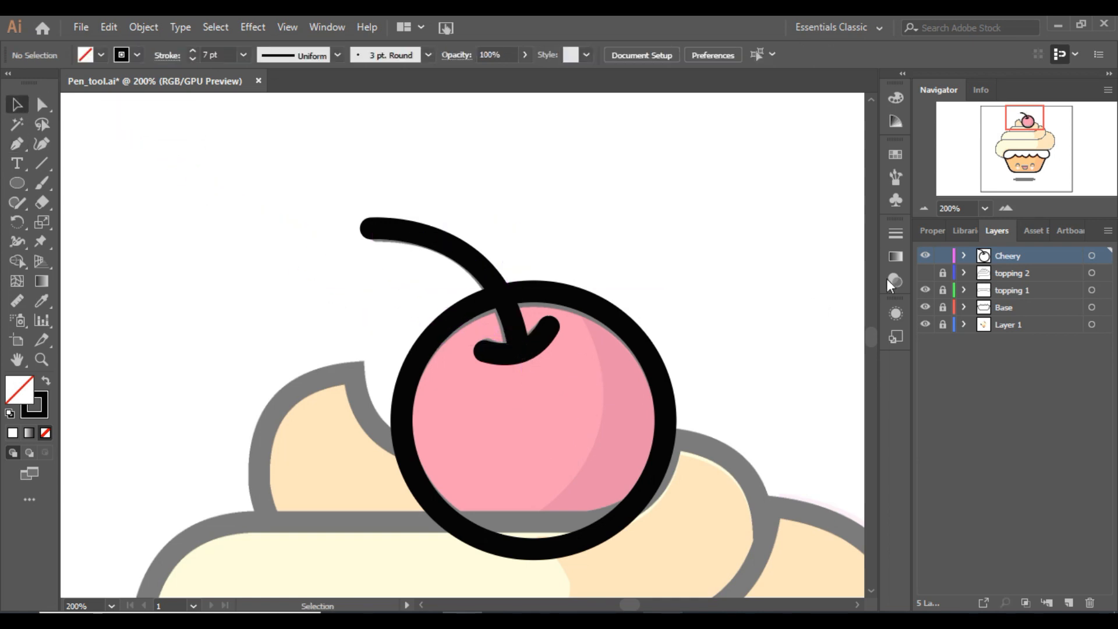
Show the topping 2 layer again and fill the cherry circle with white.
click(926, 207)
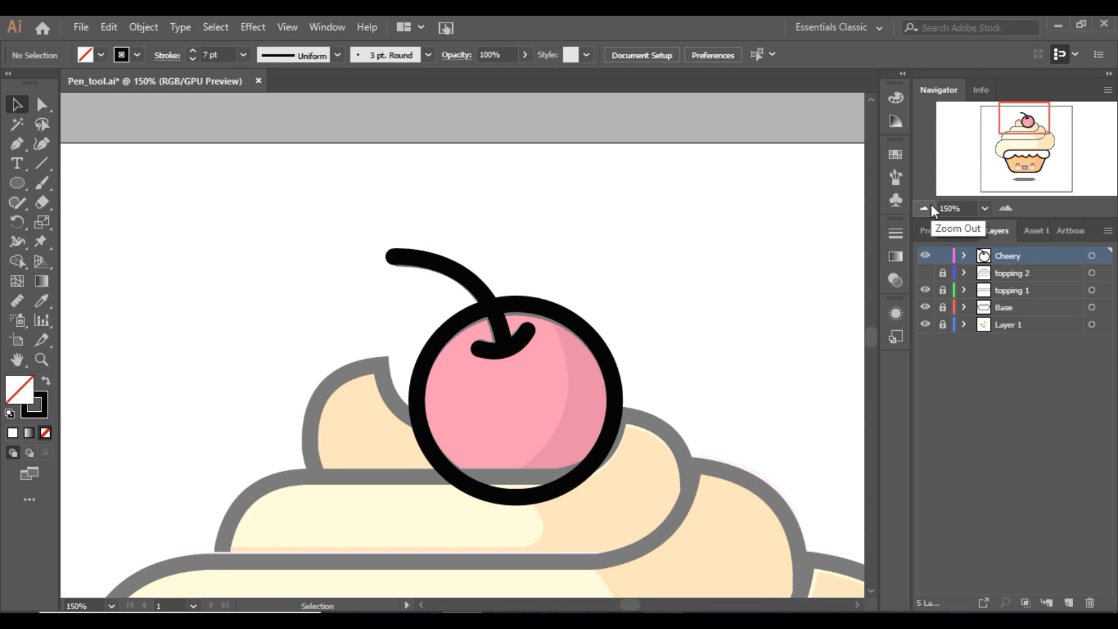
click(926, 207)
ctrl+alt+click(925, 260)
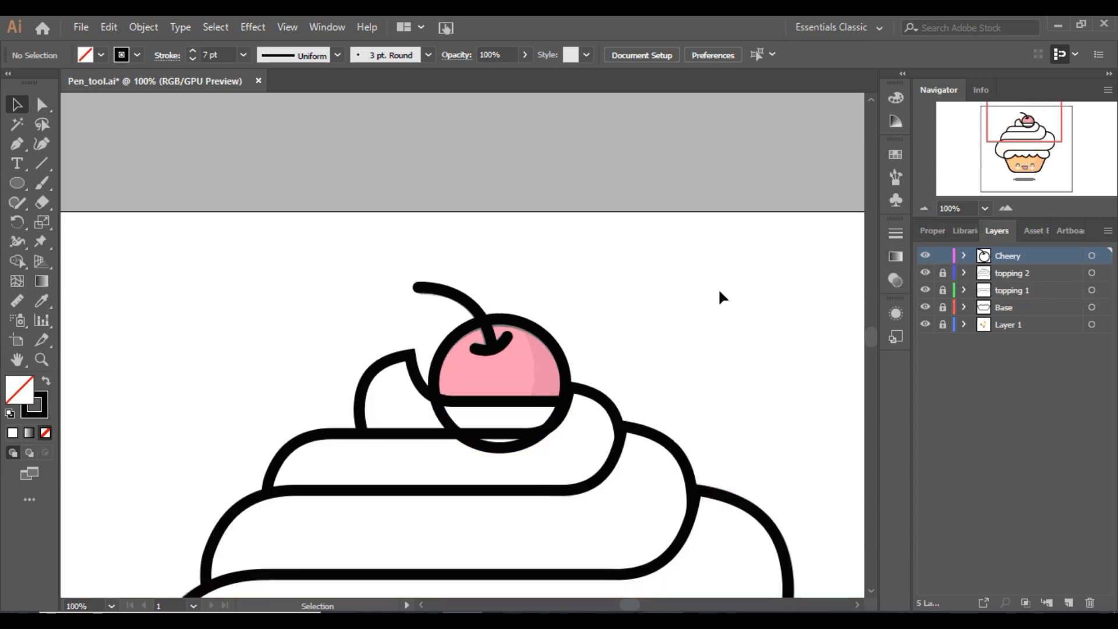
click(554, 335)
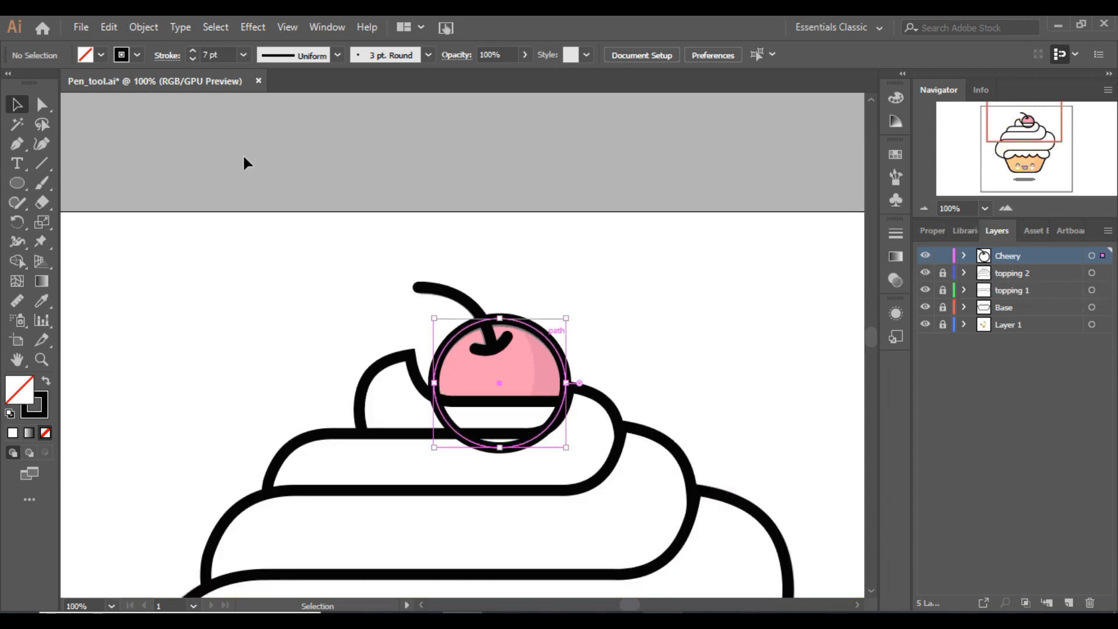
click(104, 54)
click(32, 83)
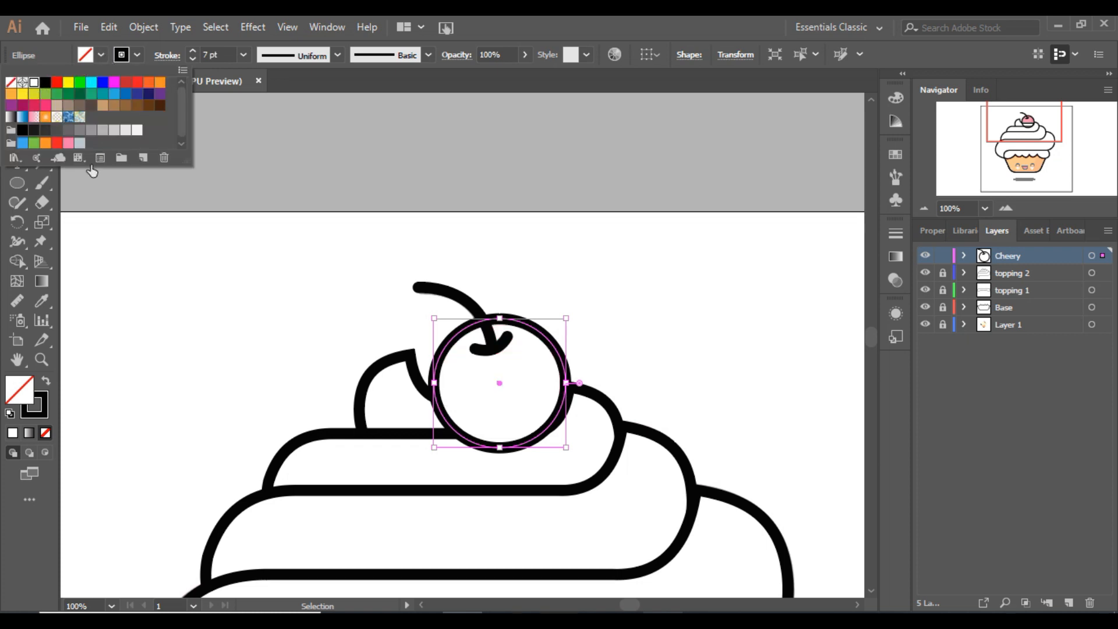
click(182, 276)
Select the cherry circle, dimple and stem together and nudge them slightly left and up on the icing.
click(484, 355)
drag(408, 272, 532, 366)
key(Left)
key(Left)
key(Left)
key(Left)
key(Left)
key(Left)
key(Right)
key(Right)
key(Up)
key(Up)
key(Right)
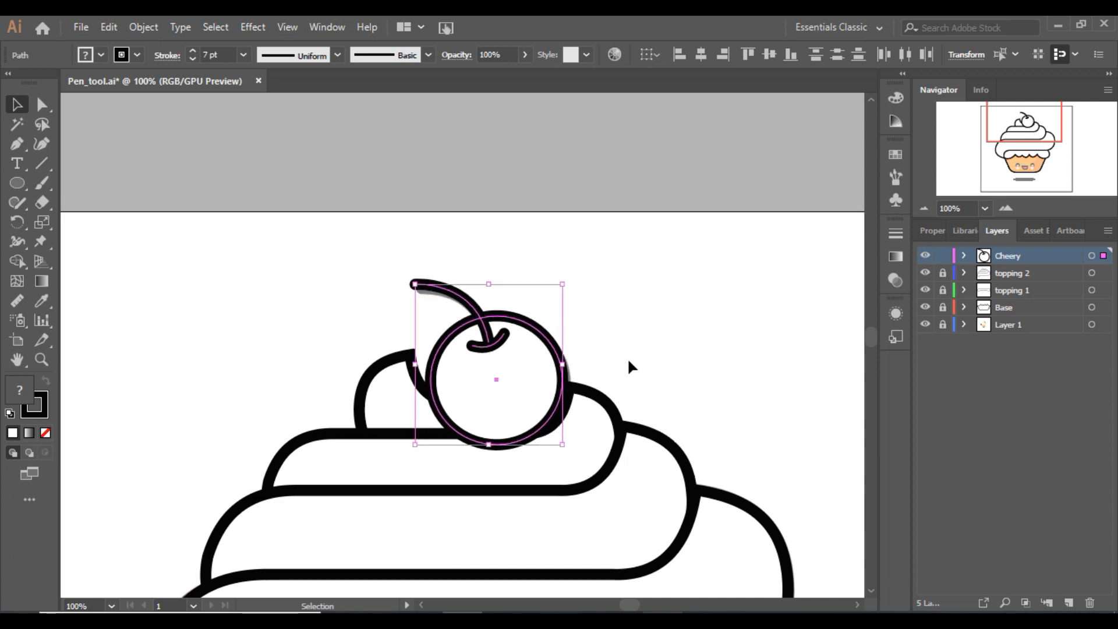
key(Right)
click(628, 361)
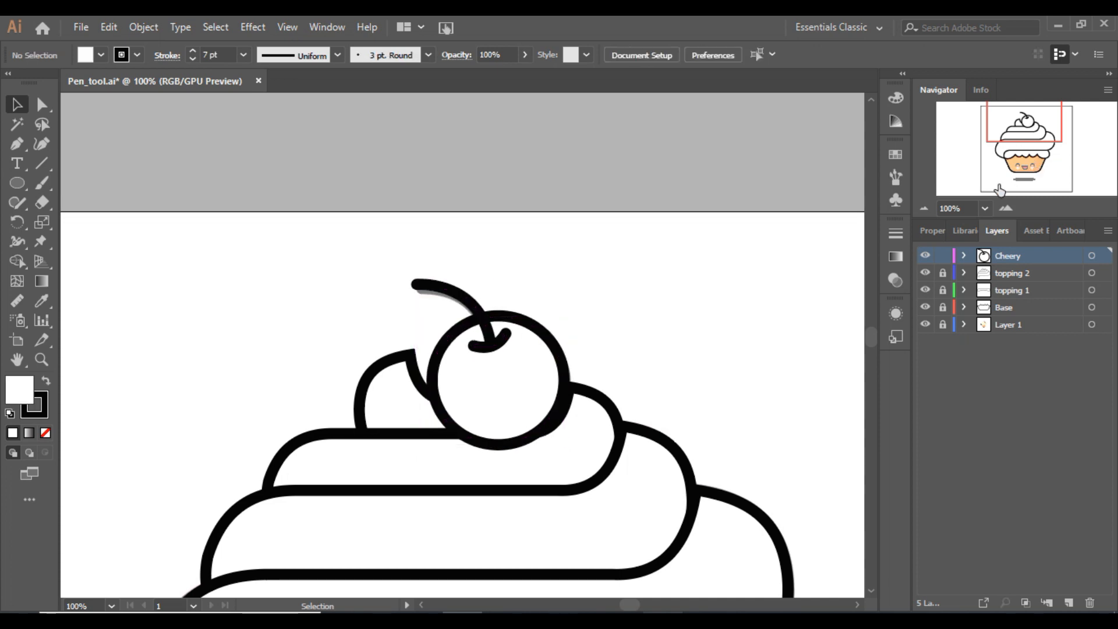
Lock the Cheery layer and create a new layer named shadow above it.
mouse_move(1022, 144)
mouse_down()
mouse_move(1024, 165)
mouse_move(1023, 148)
mouse_up()
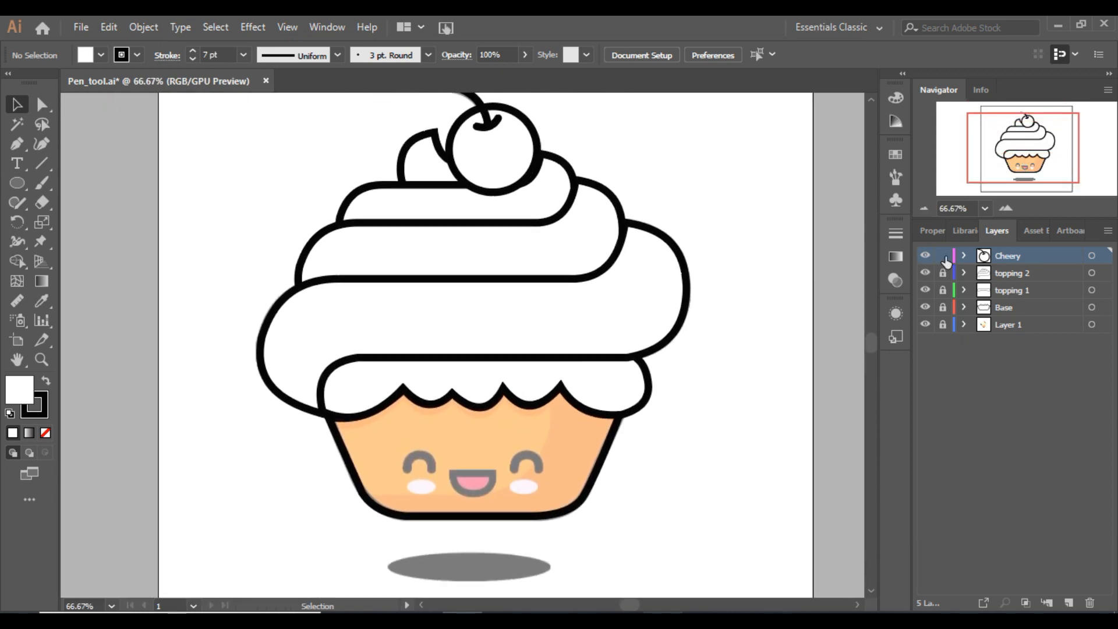
click(944, 258)
drag(1025, 175, 1027, 197)
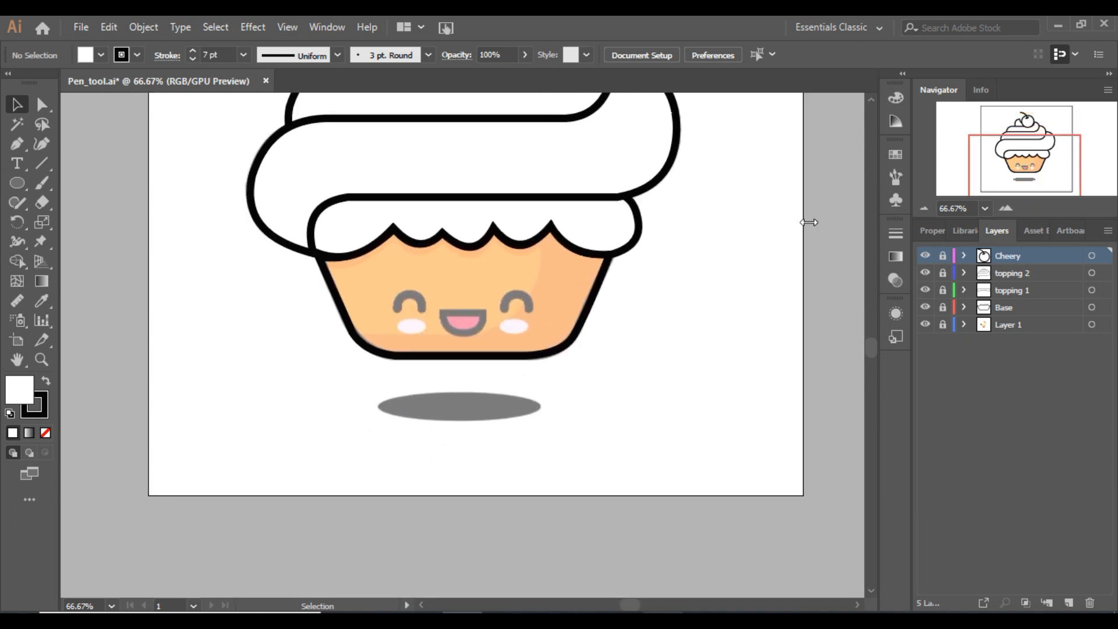
click(1070, 604)
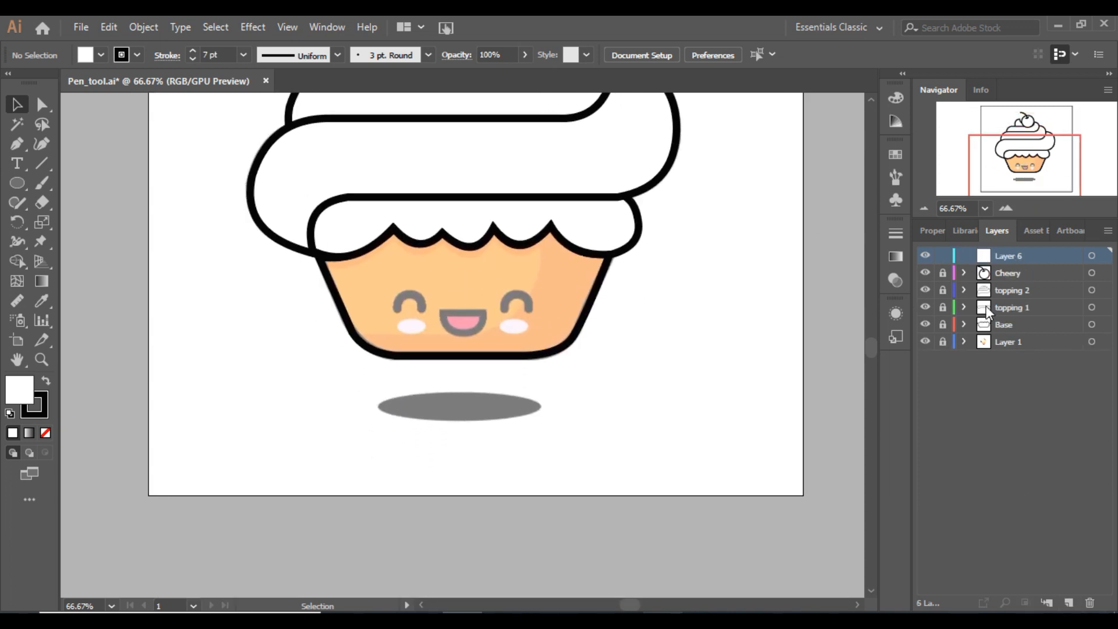
double_click(1008, 254)
text(shado)
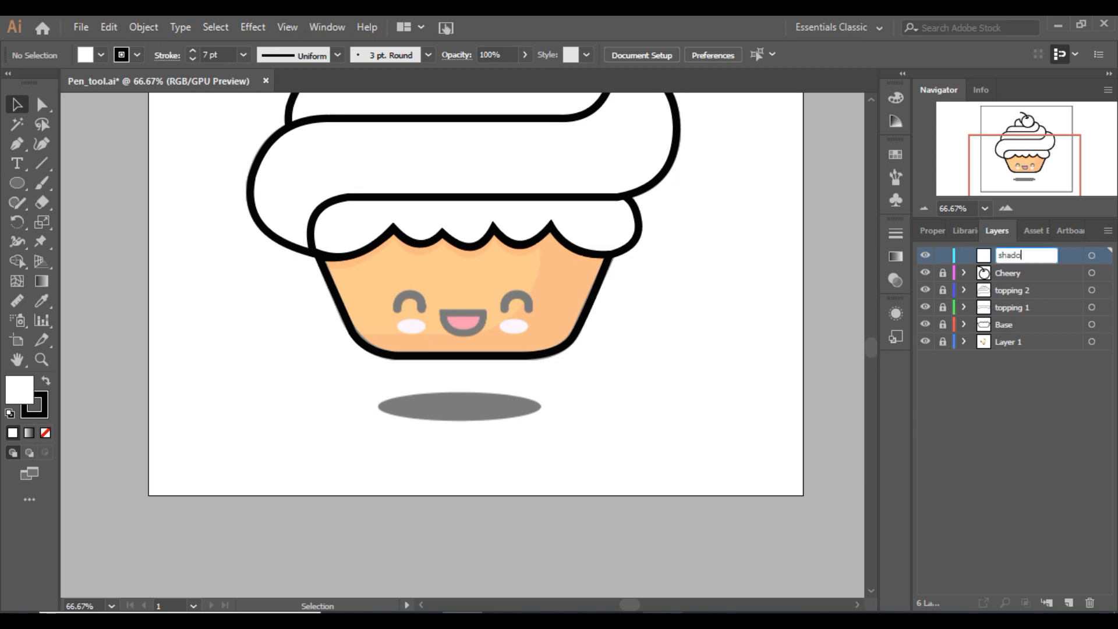
text(w)
key(Return)
Draw a flat ellipse over the reference shadow below the cupcake and fill it with black.
click(16, 183)
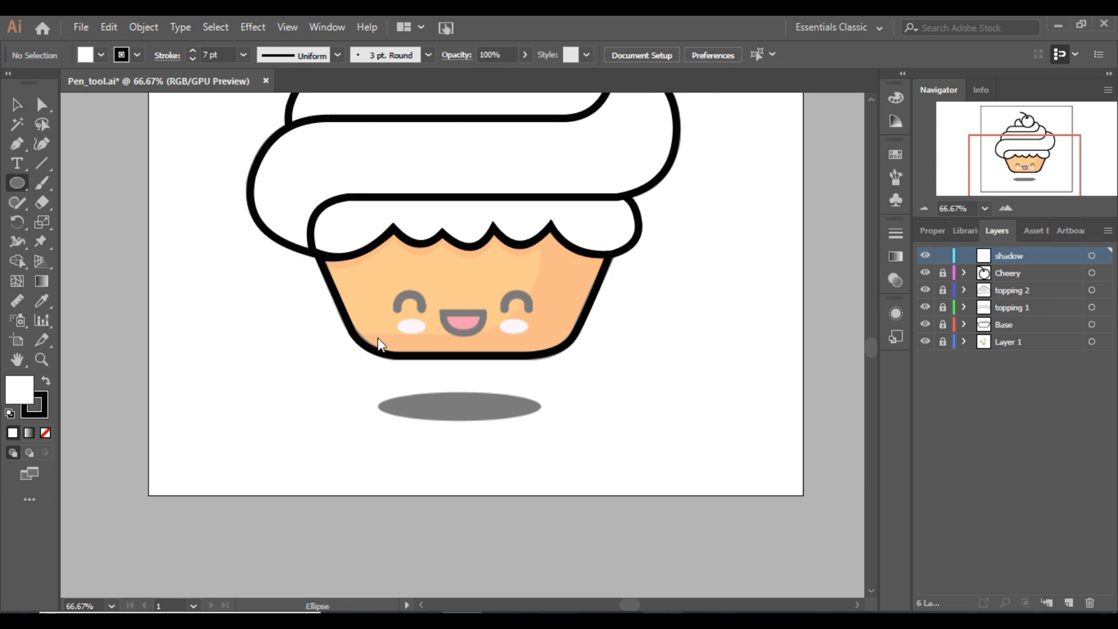
drag(379, 397, 544, 420)
click(29, 111)
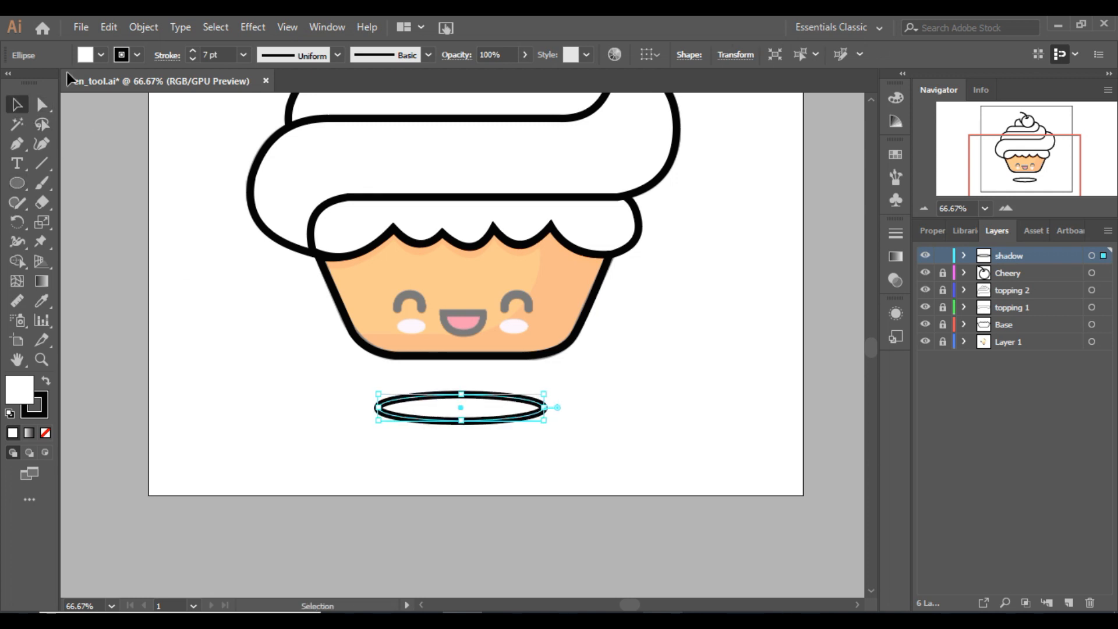
click(104, 56)
click(47, 82)
click(230, 367)
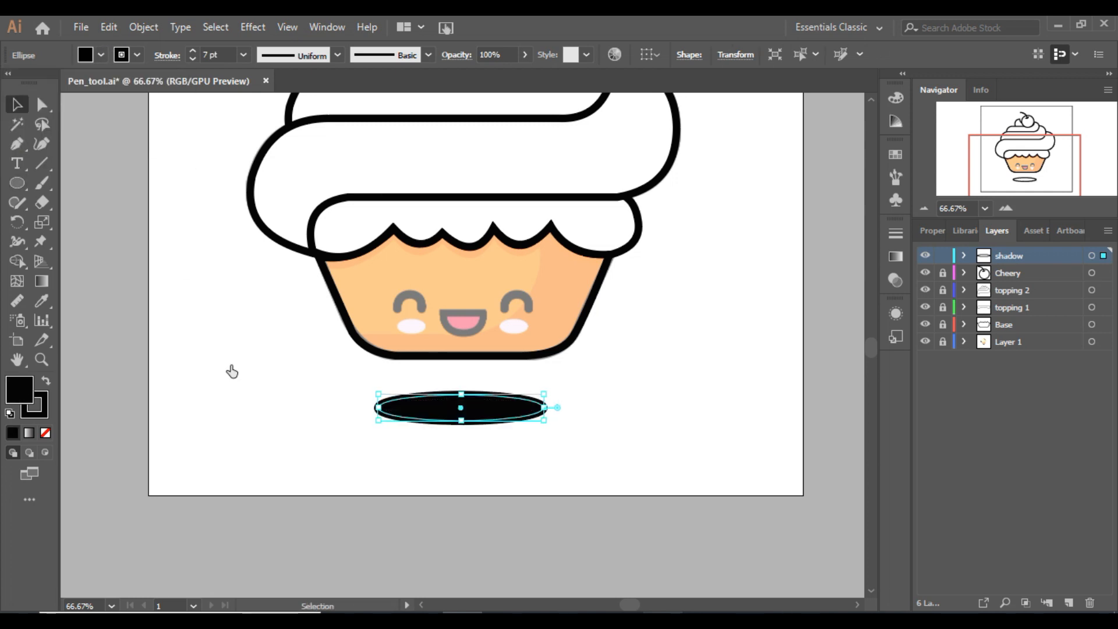
Hide the reference image in Layer 1 and shift the cherry with its stem slightly right.
click(926, 208)
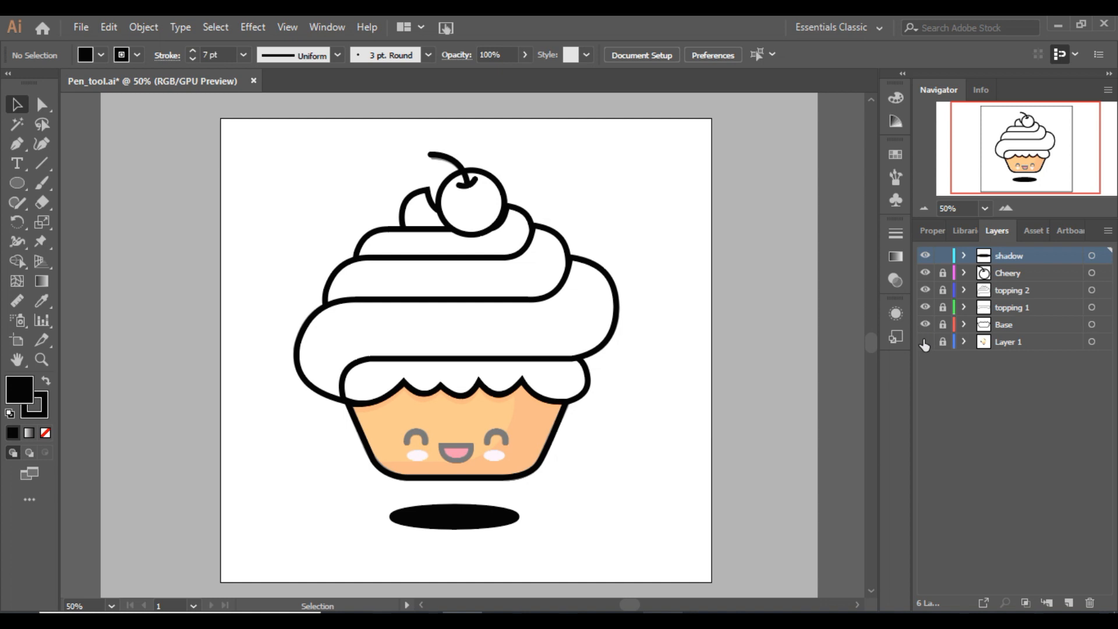
click(925, 342)
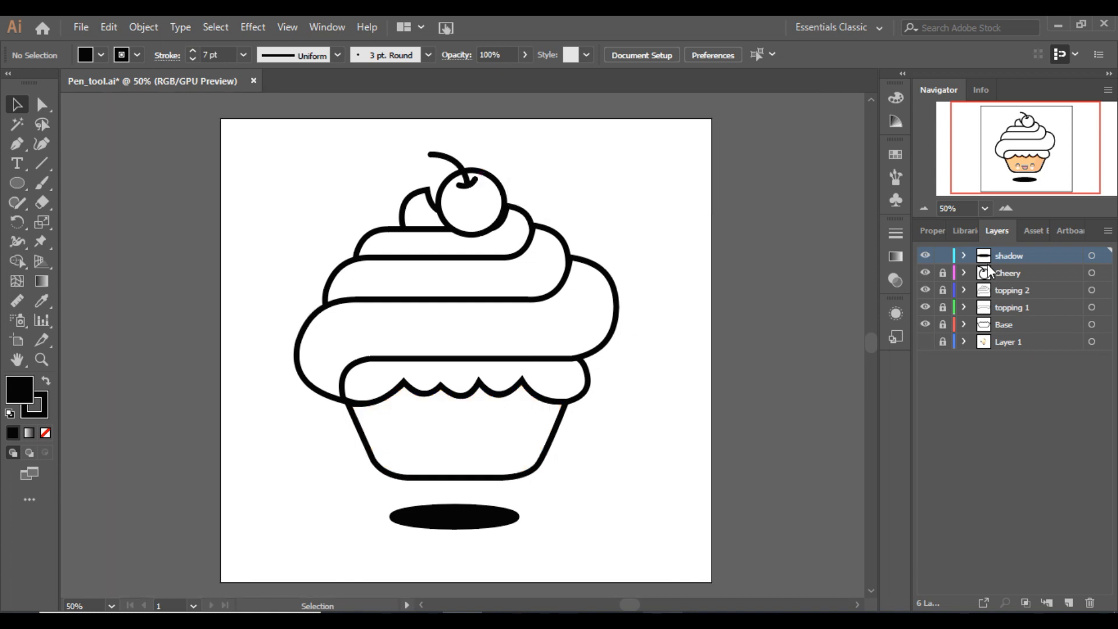
drag(428, 135, 519, 180)
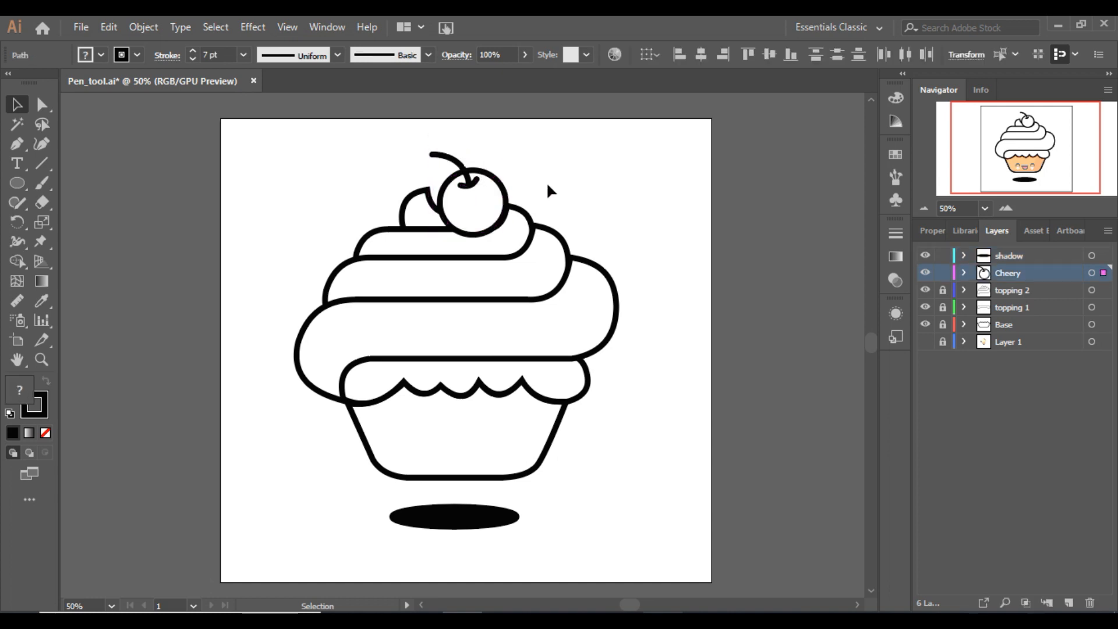
click(547, 181)
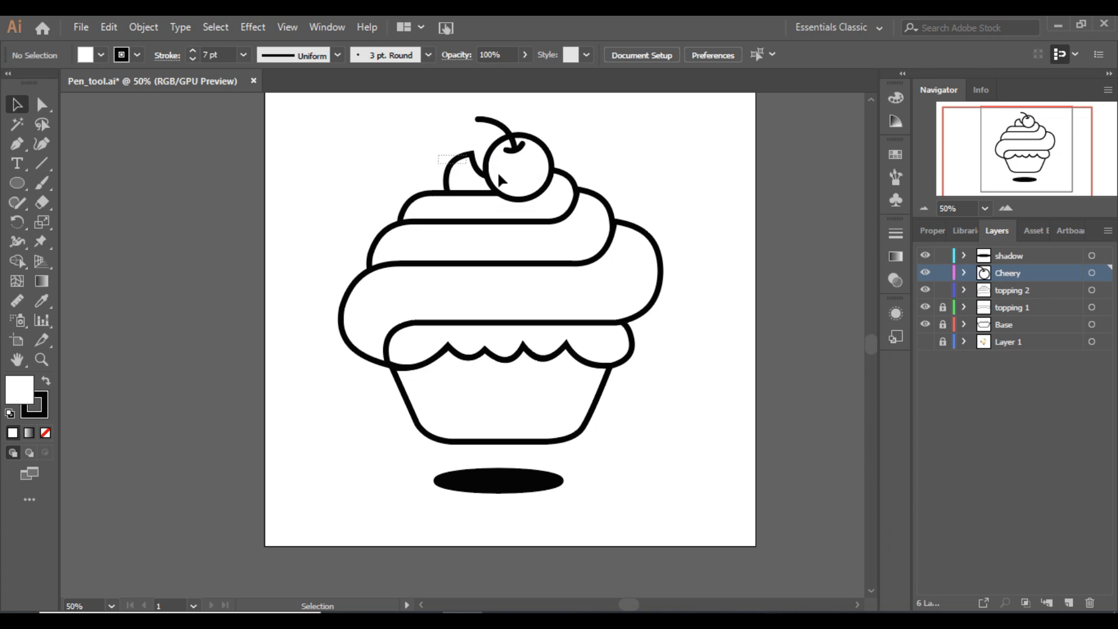
Group the cherry, its stem and dimple with the top swirl, and move the Cheery layer below topping 2.
drag(499, 177, 521, 171)
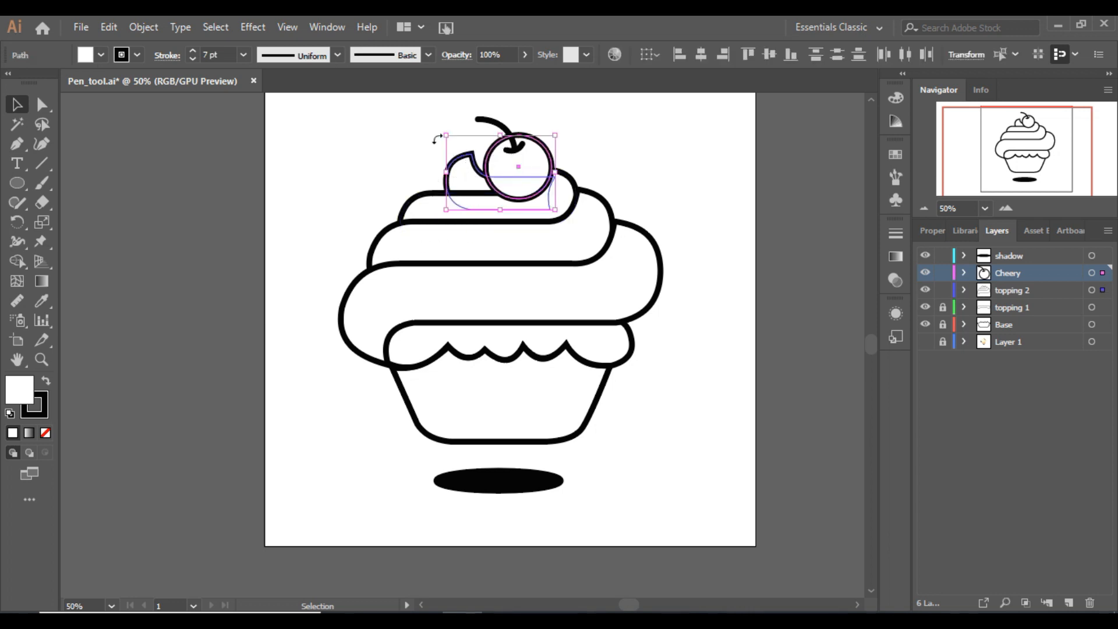
drag(435, 115, 533, 163)
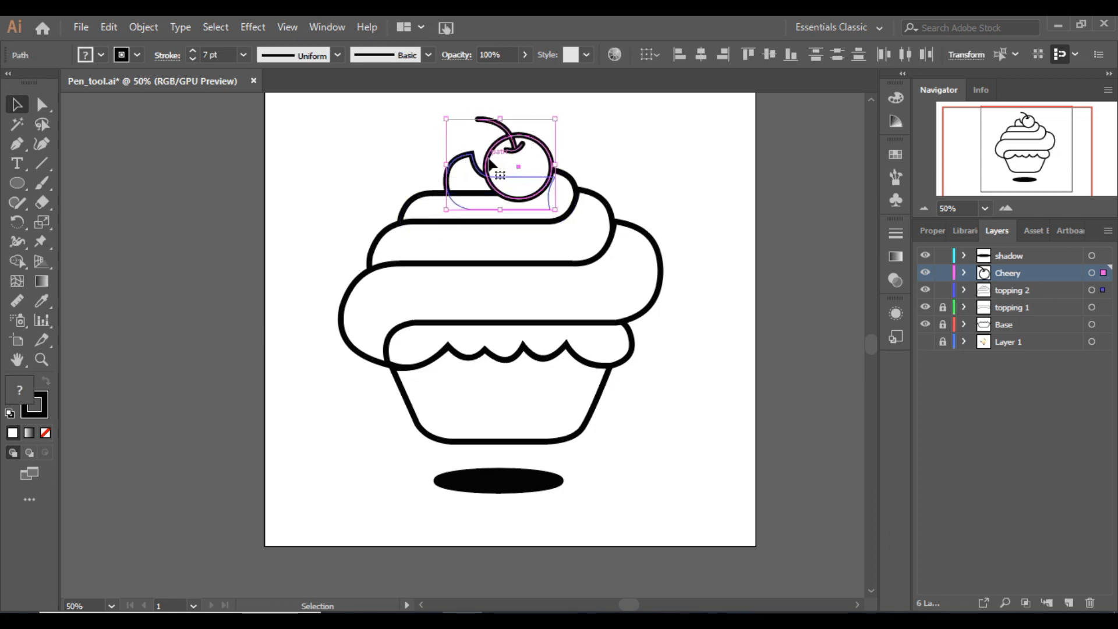
key(ctrl+g)
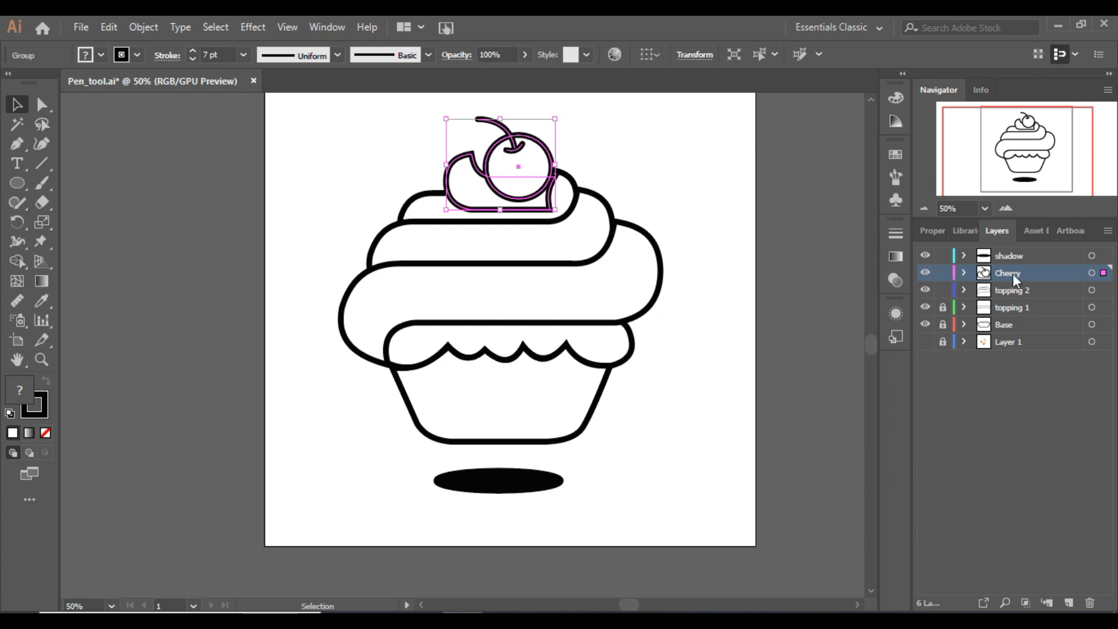
drag(1012, 274, 1012, 298)
click(708, 205)
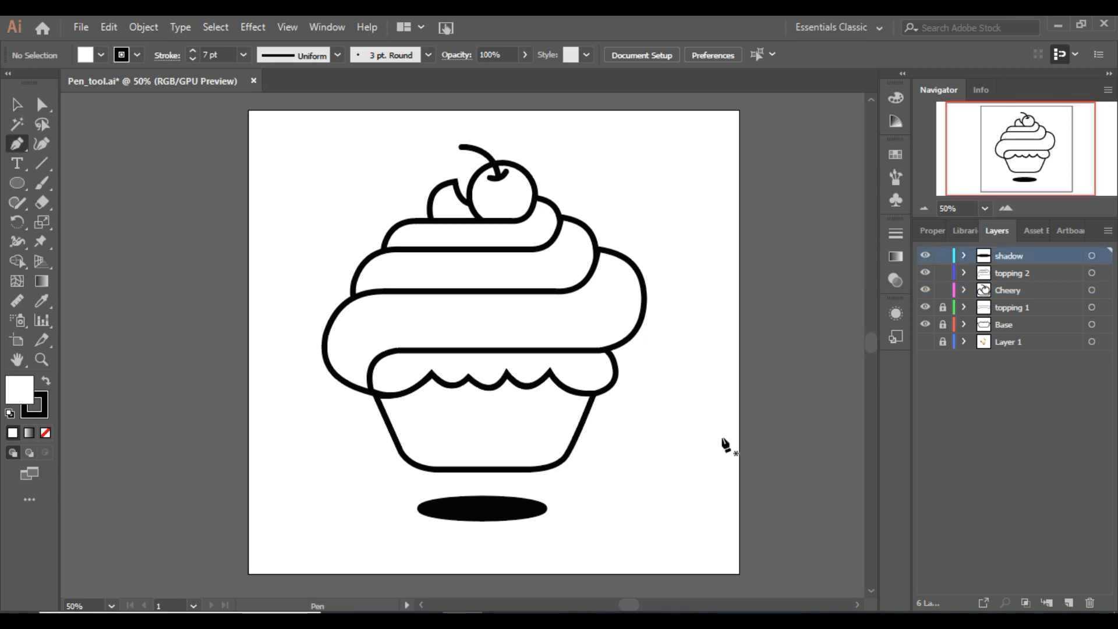
Show the reference image in Layer 1 again and create a new top layer named eyes.
click(926, 342)
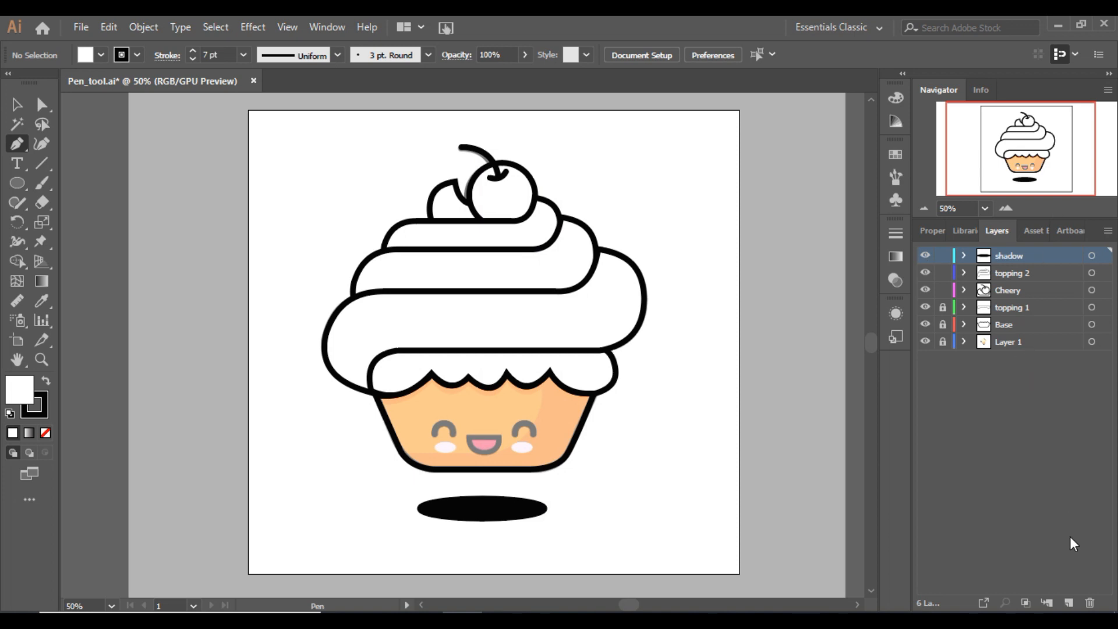
click(1069, 603)
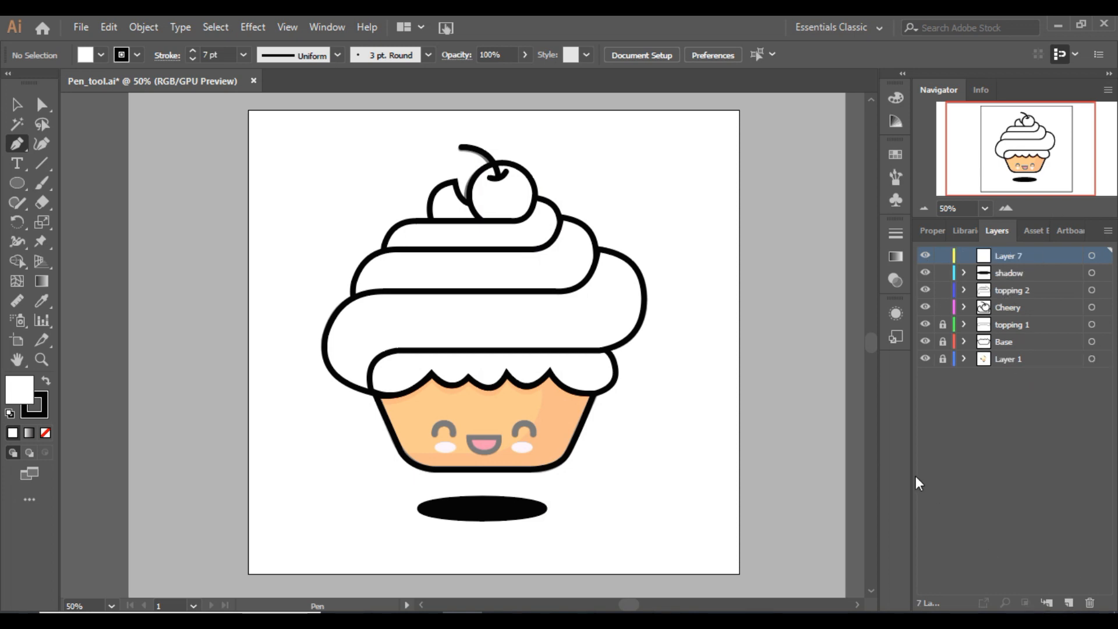
key(s)
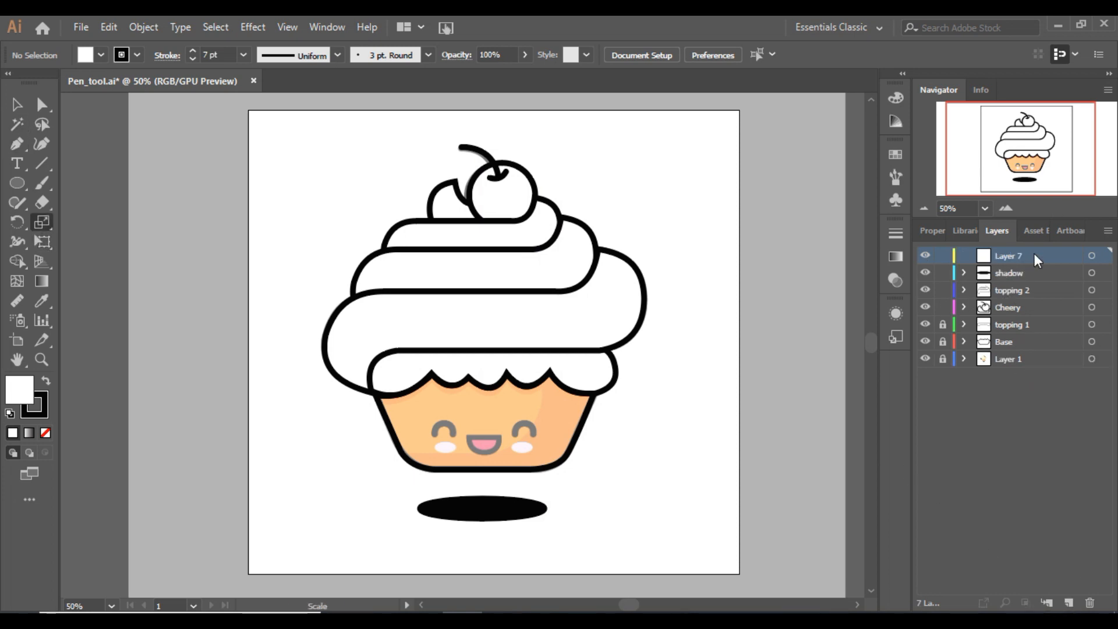
text(e)
key(Return)
Trace the reference's left eye on the eyes layer with the Pen tool as an open arch curved through three anchor points.
click(1005, 211)
click(1004, 210)
click(1005, 210)
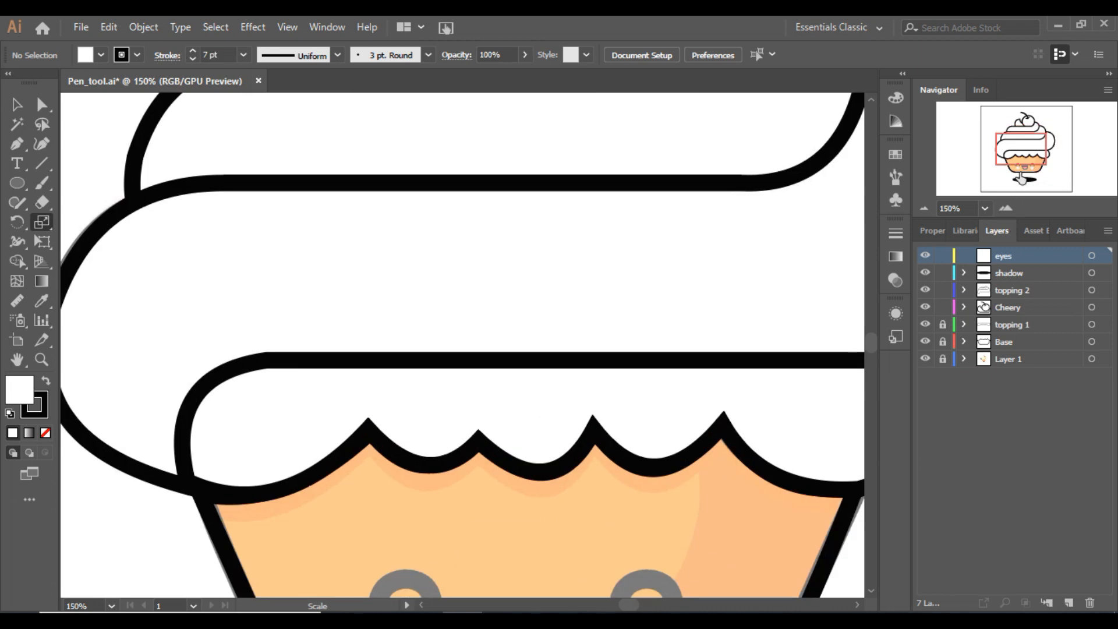
click(1021, 171)
drag(1021, 174, 1020, 168)
click(17, 144)
drag(389, 307, 423, 285)
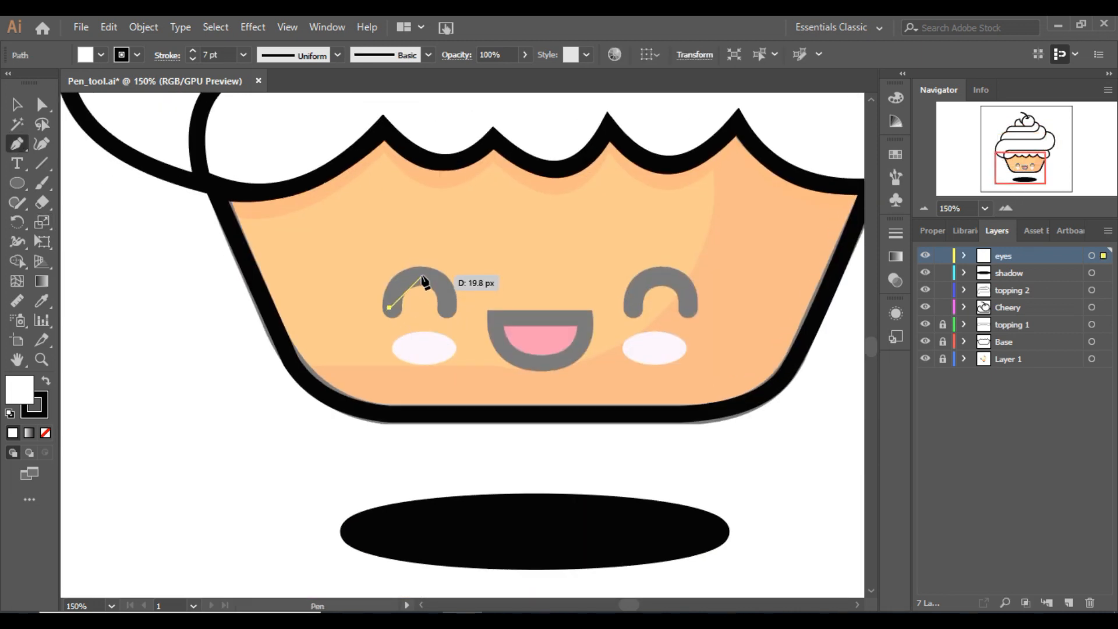
click(423, 269)
click(449, 307)
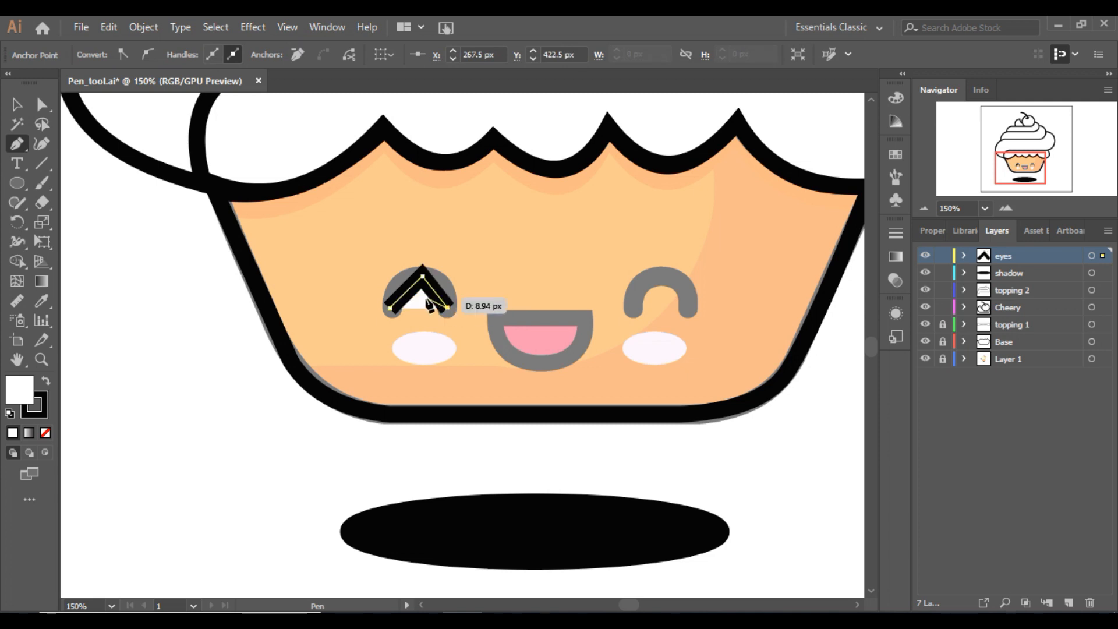
drag(407, 292, 447, 290)
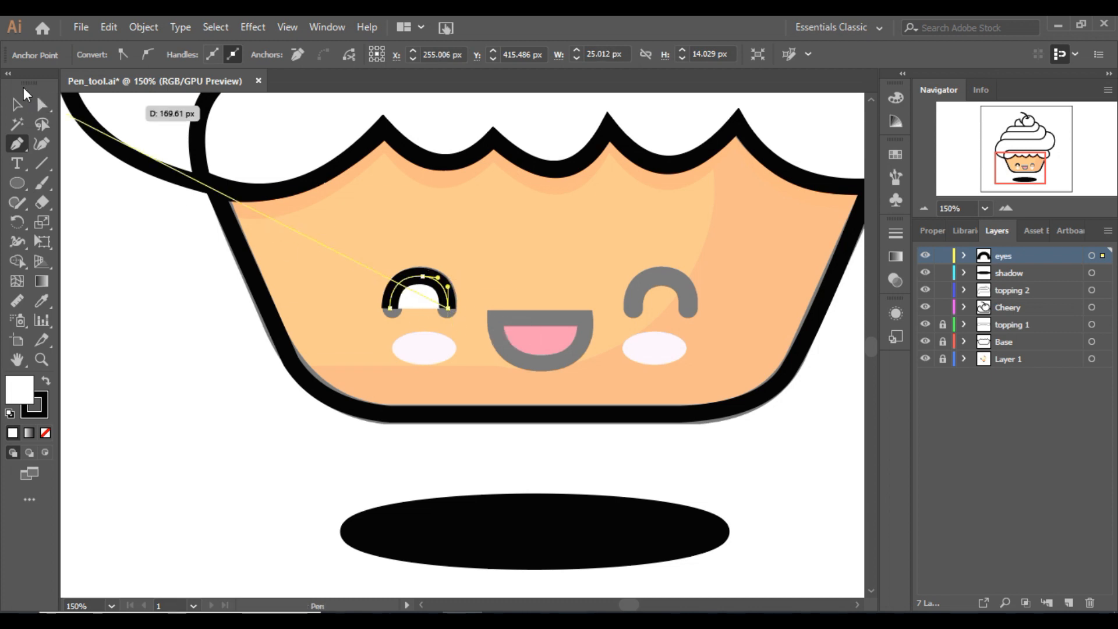
click(17, 105)
click(357, 304)
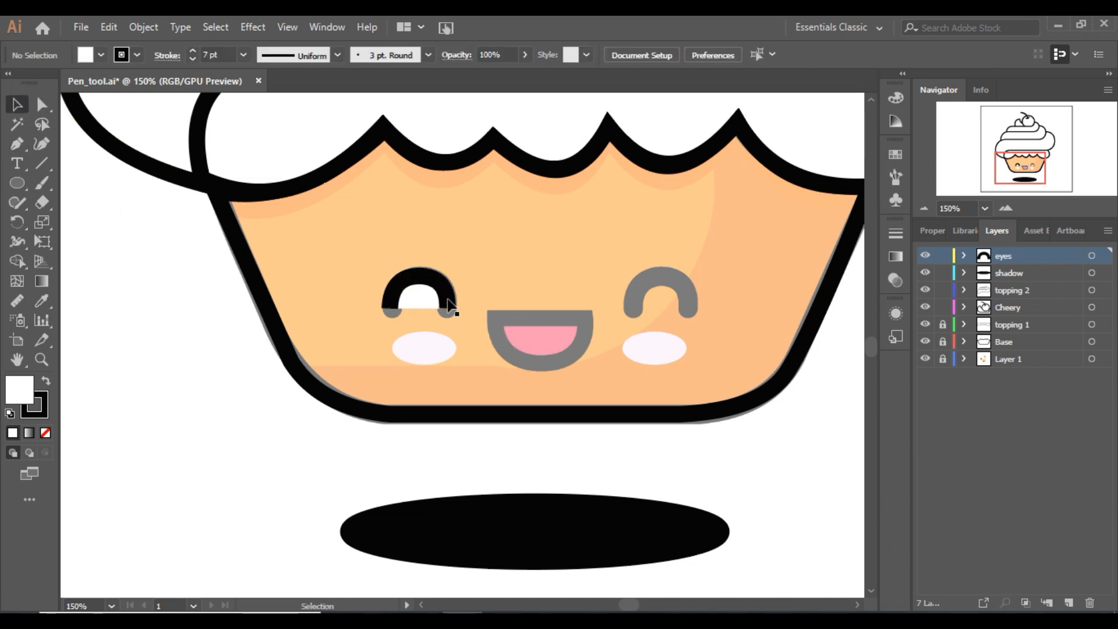
Give the left eye arch no fill and round stroke caps, and place a copy over the reference's right eye.
click(286, 201)
click(100, 56)
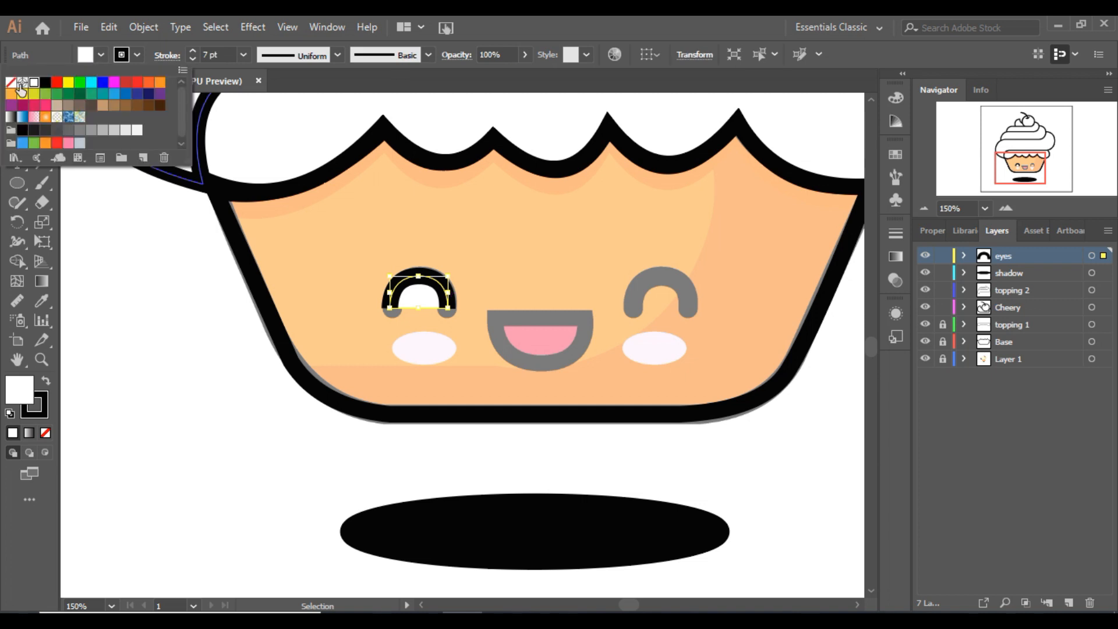
click(11, 82)
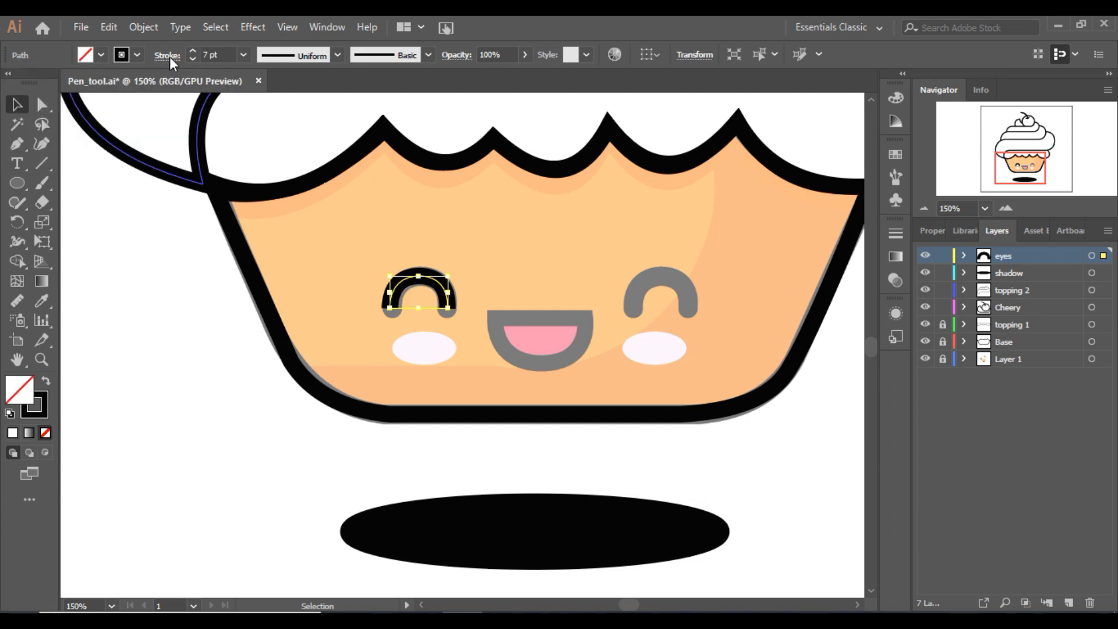
click(168, 55)
click(81, 96)
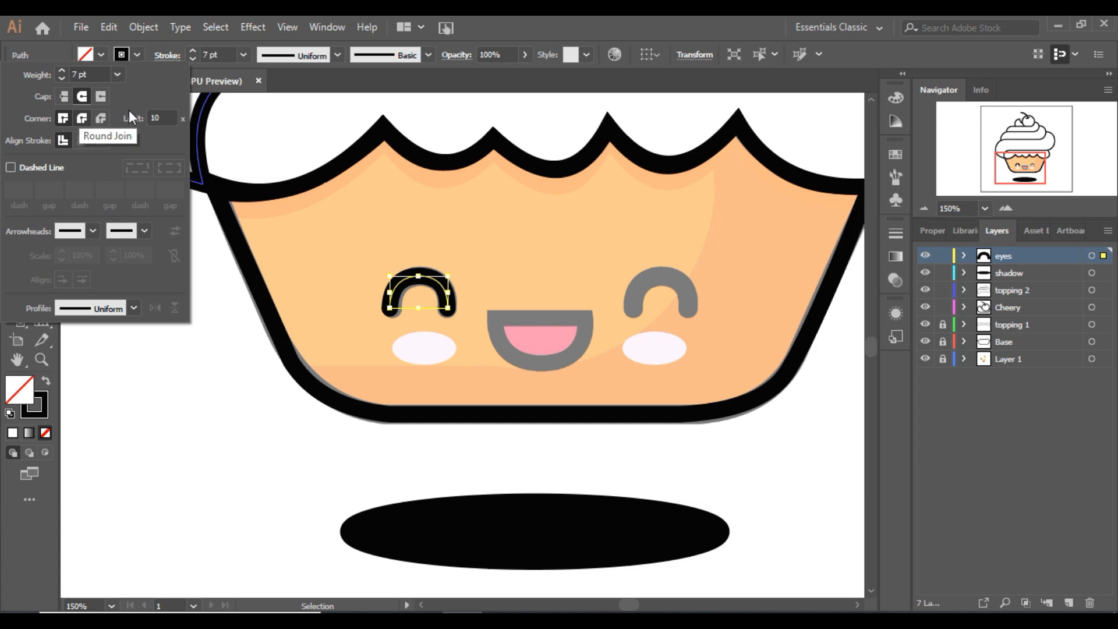
drag(456, 312, 686, 309)
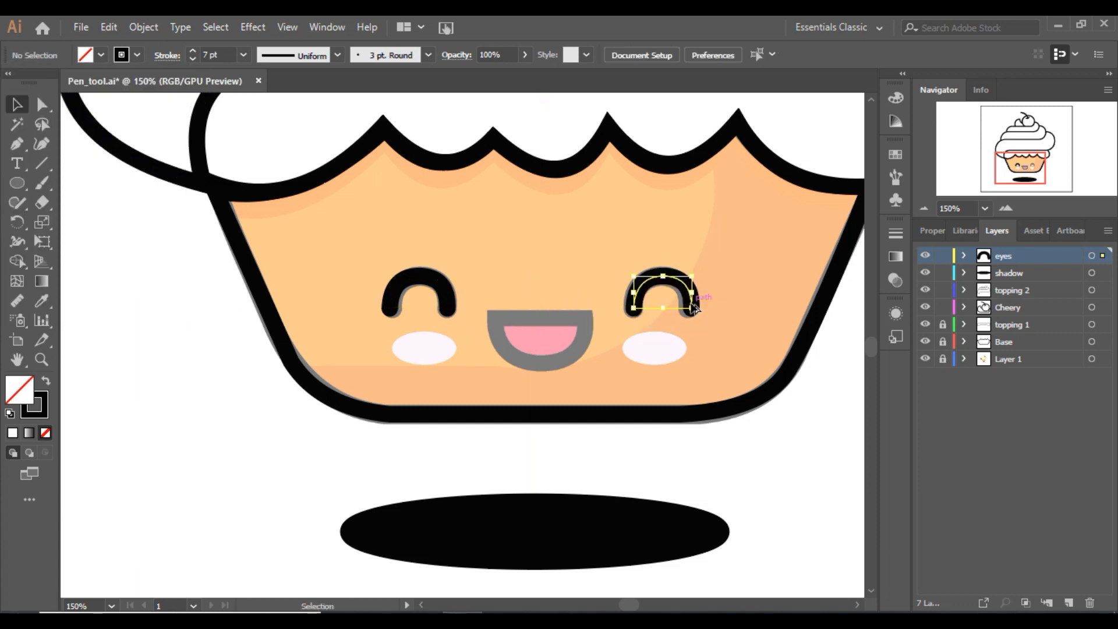
Trace the mouth with the Pen tool as a closed shape with a straight top edge and a rounded lower edge.
click(18, 147)
click(494, 320)
click(590, 320)
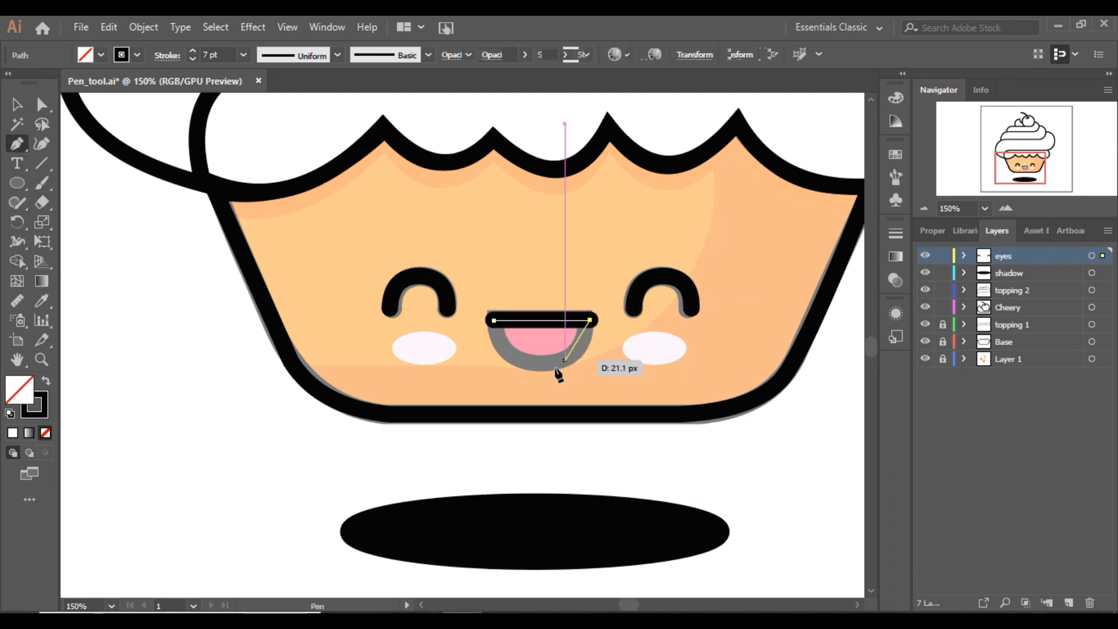
click(541, 363)
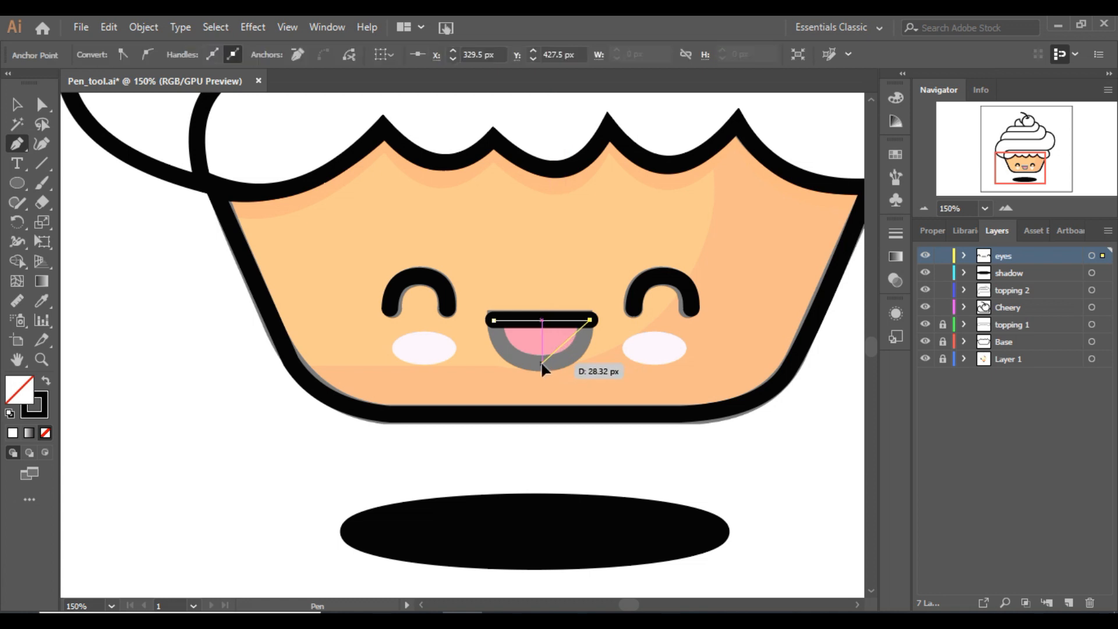
click(494, 320)
drag(568, 340, 487, 357)
click(20, 111)
click(161, 298)
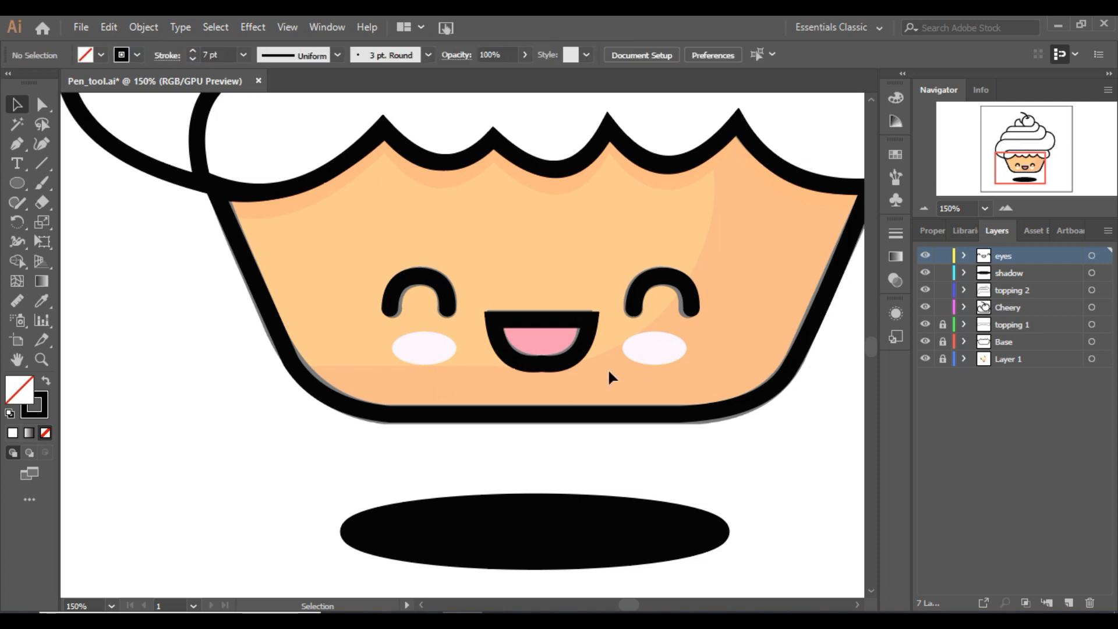
Convert the mouth's bottom anchor point to a smooth point.
key(a)
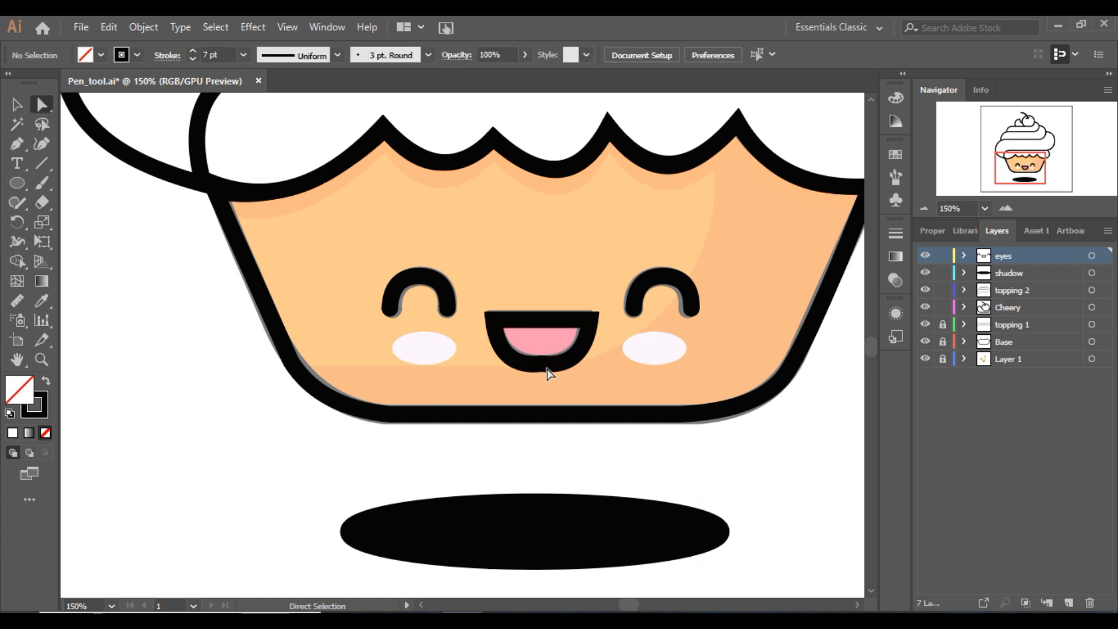
click(542, 364)
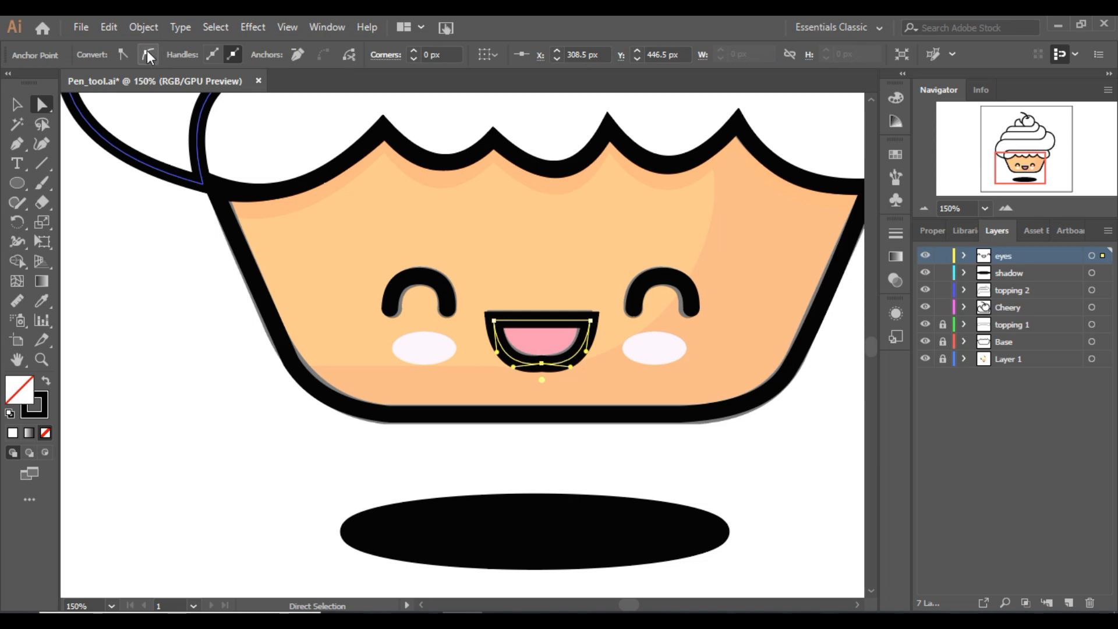
click(147, 51)
key(v)
click(160, 326)
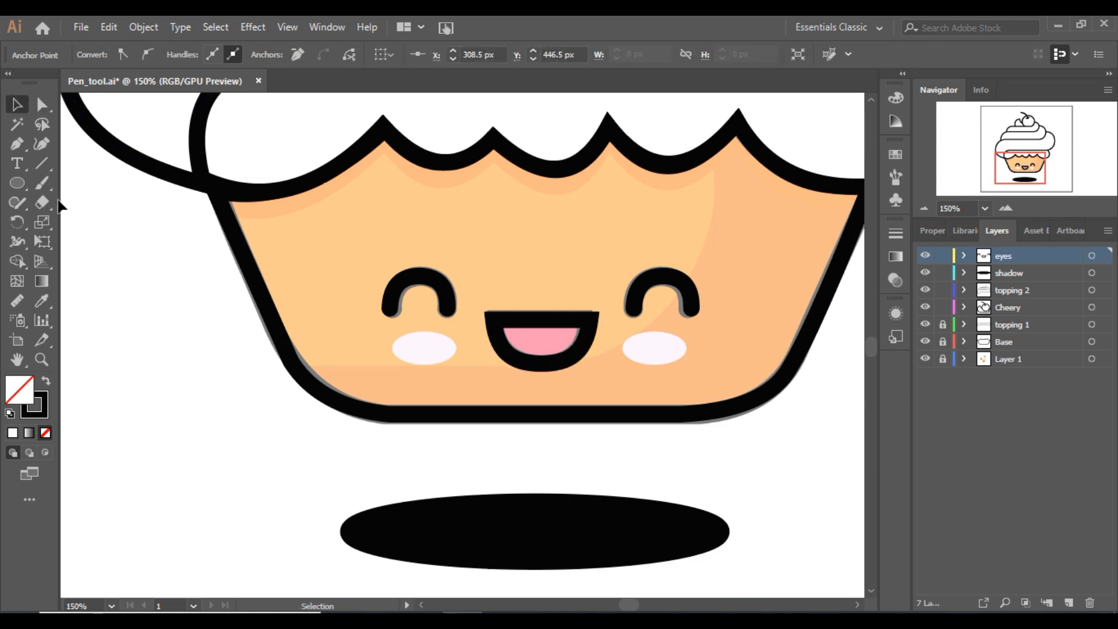
Draw an ellipse over the reference's left cheek and give it a white fill with no stroke.
click(18, 185)
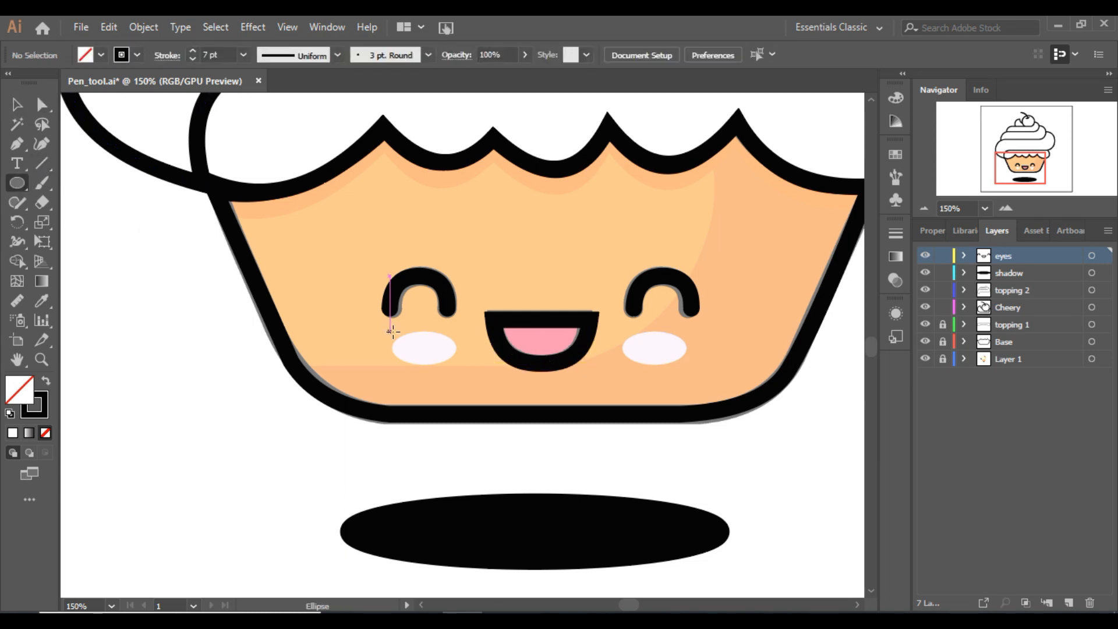
drag(432, 351, 455, 363)
click(17, 105)
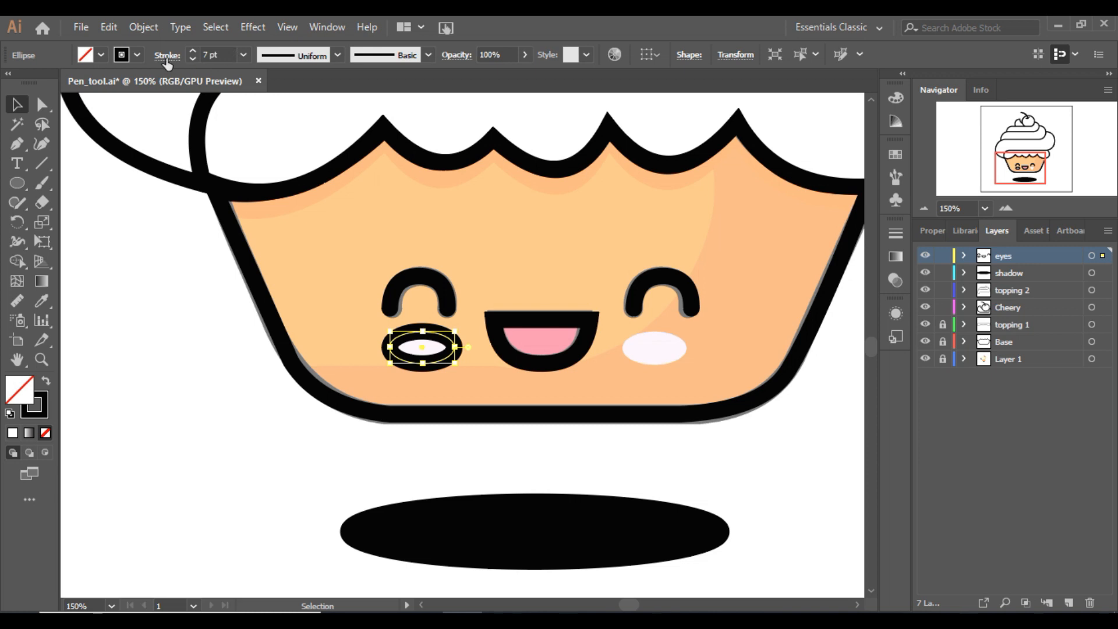
click(138, 56)
click(8, 82)
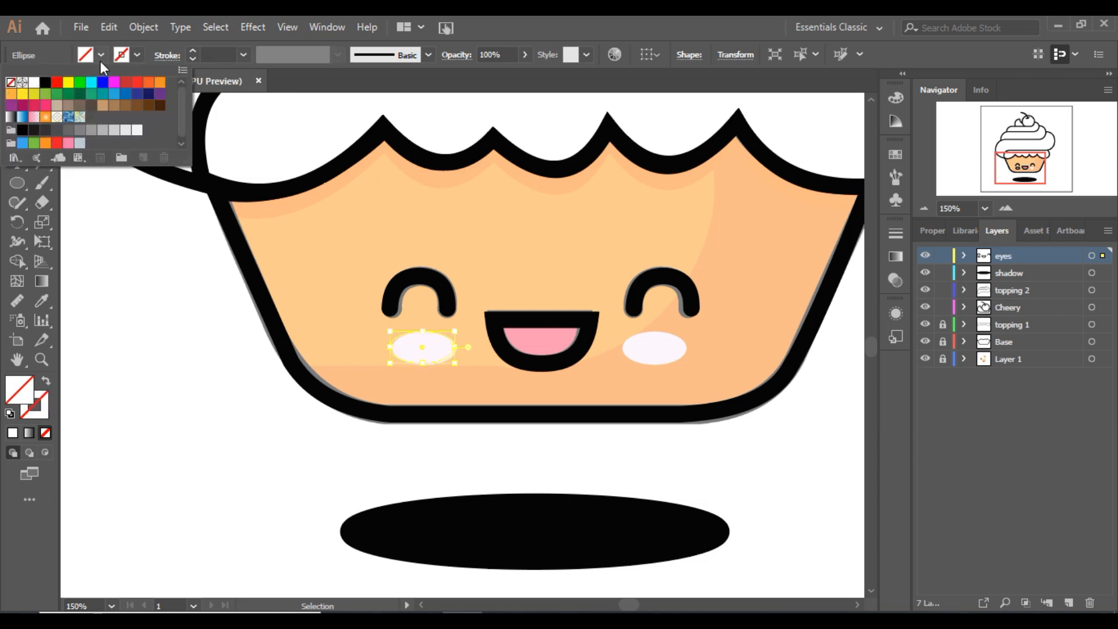
click(100, 59)
click(102, 55)
click(34, 83)
click(196, 363)
Nudge the white left cheek ellipse slightly right and down to align it with the reference cheek.
key(Right)
key(Right)
key(Right)
key(Right)
key(Down)
key(Down)
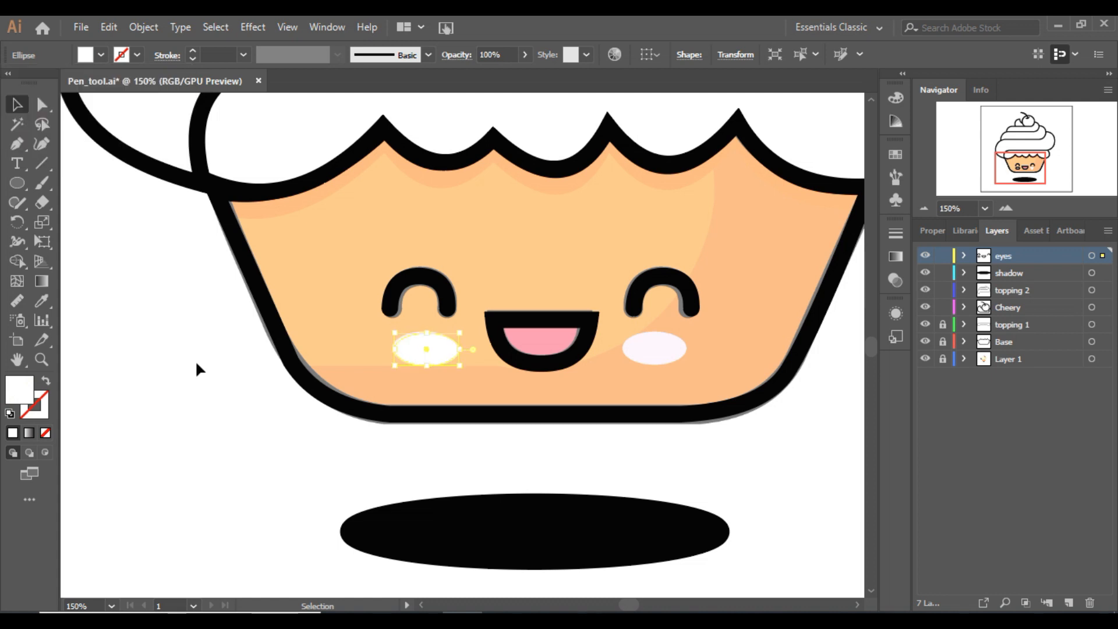
Nudge the white cheek ellipse under the left eye into position and place a duplicate beneath the right eye.
key(Left)
key(Left)
key(Left)
key(Up)
key(Up)
drag(434, 358, 664, 359)
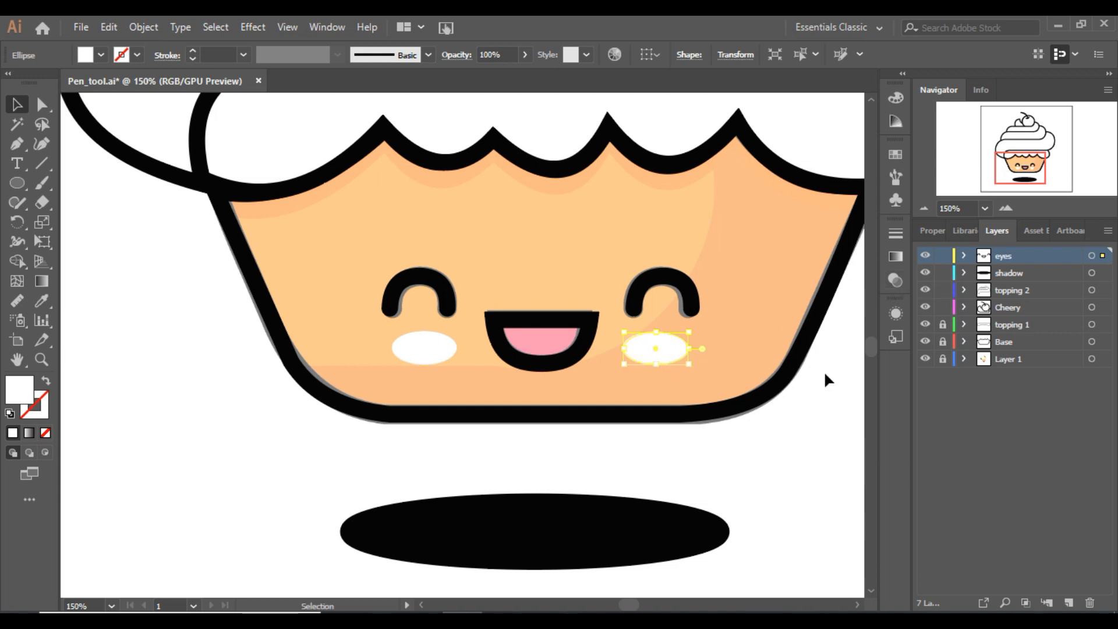
Hide Layer 1 to review the traced cupcake line art without the reference image.
click(924, 208)
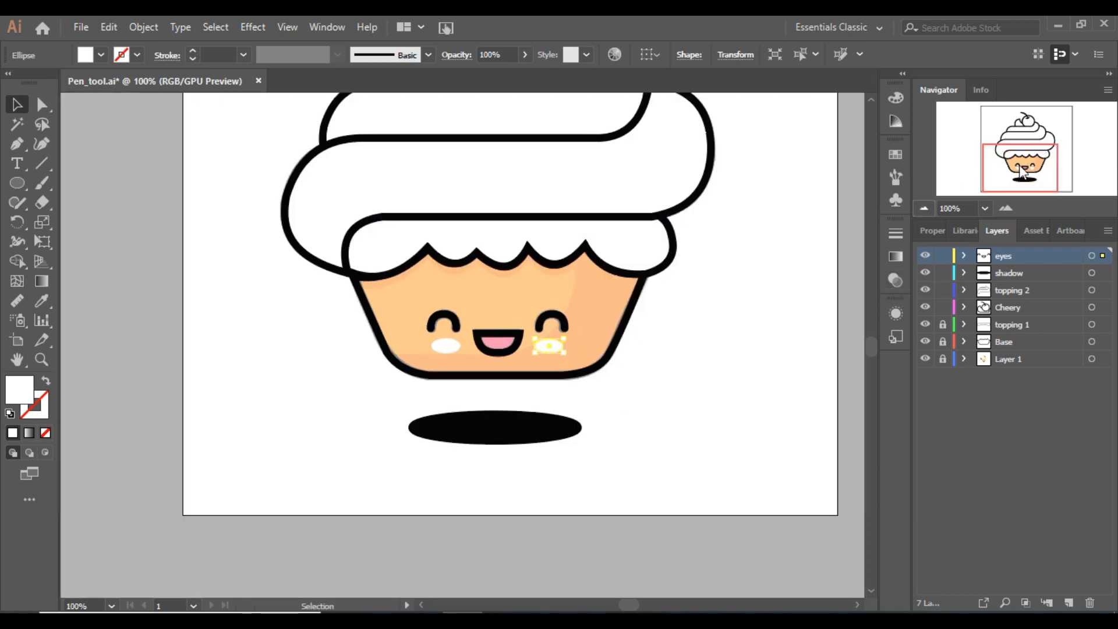
key(ctrl+minus)
key(ctrl+minus)
drag(1022, 140, 1022, 152)
click(926, 359)
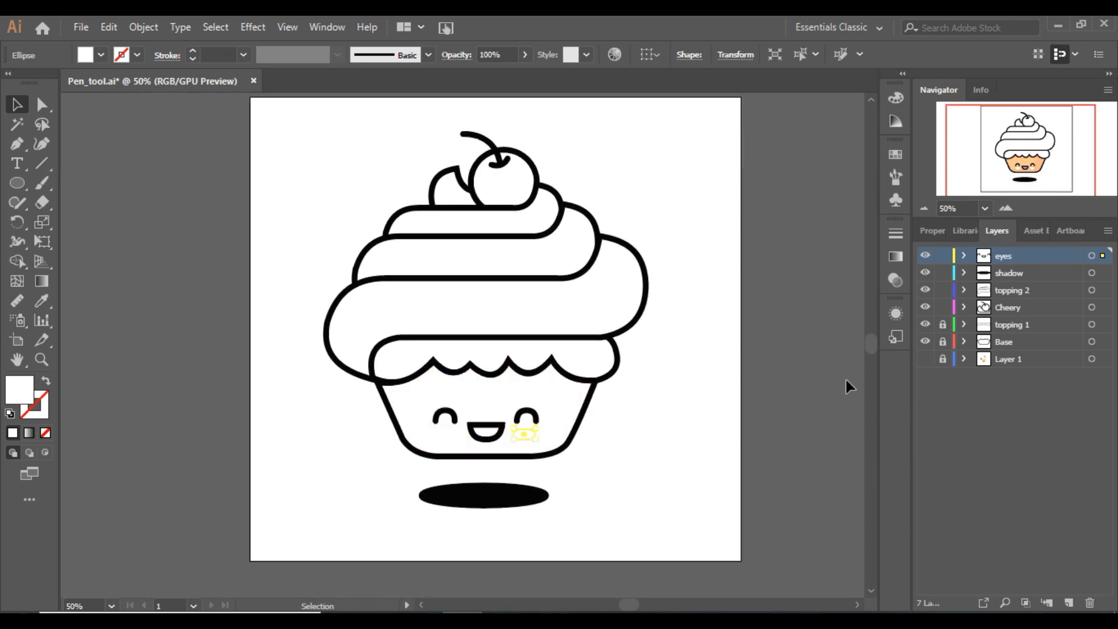
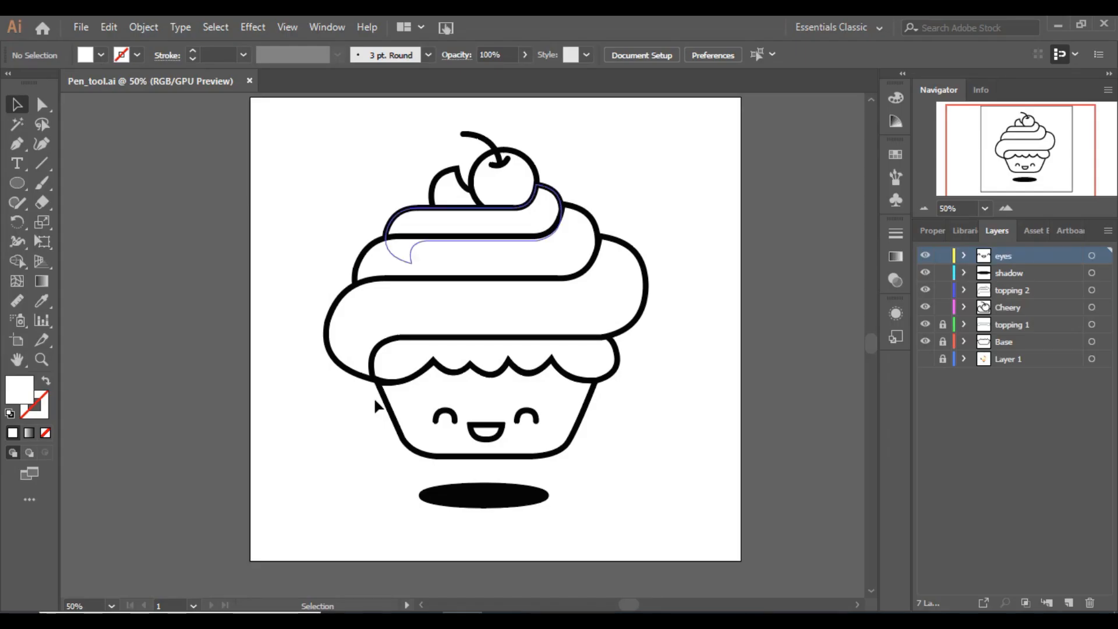
Show and unlock Layer 1, then move the cupcake reference image to the left of the line art.
click(926, 359)
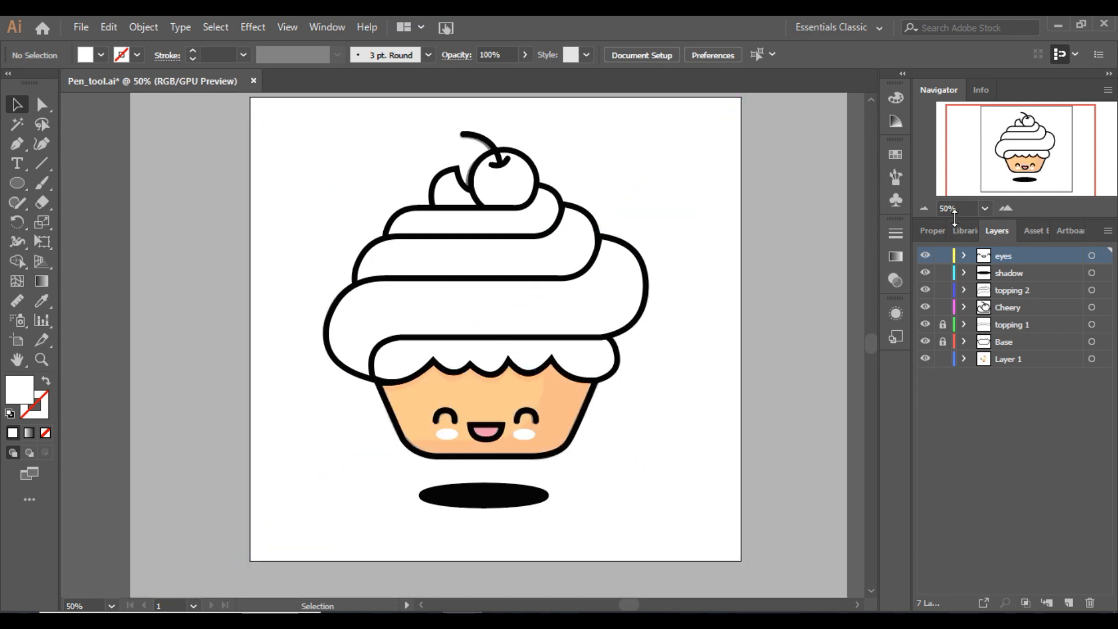
click(924, 208)
drag(604, 297, 334, 291)
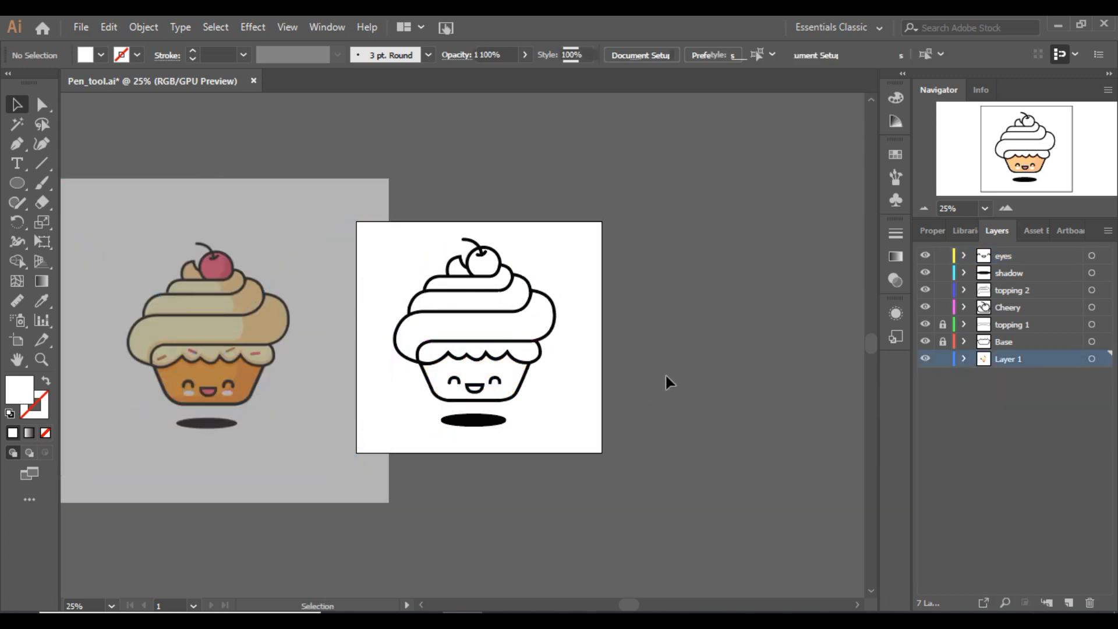
Set the reference image's opacity to 100% and move it slightly closer to the line art.
click(283, 243)
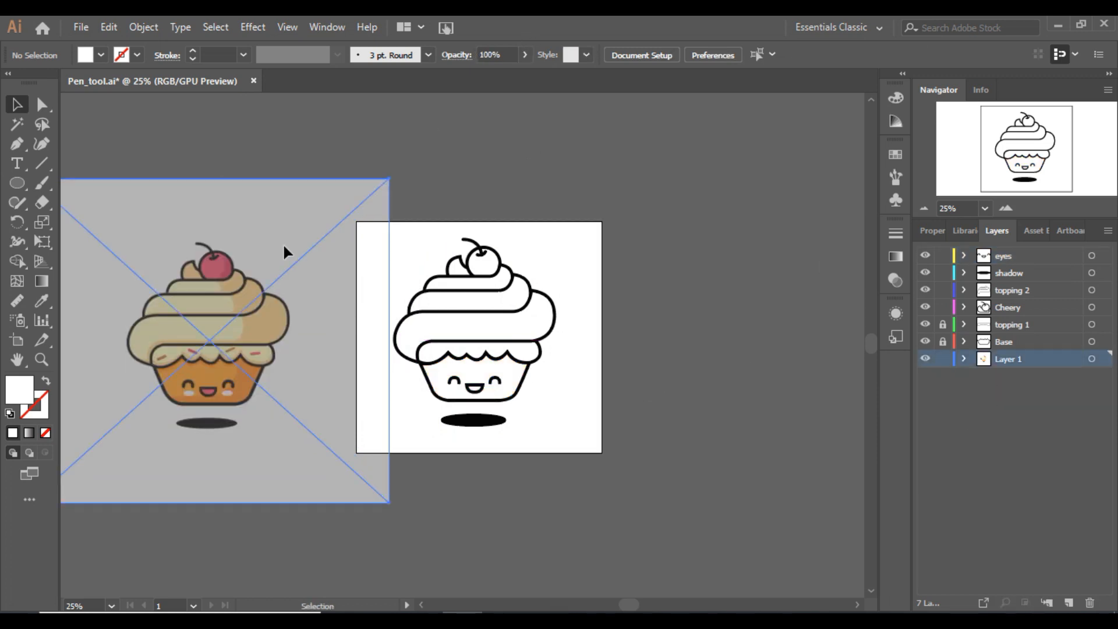
click(548, 56)
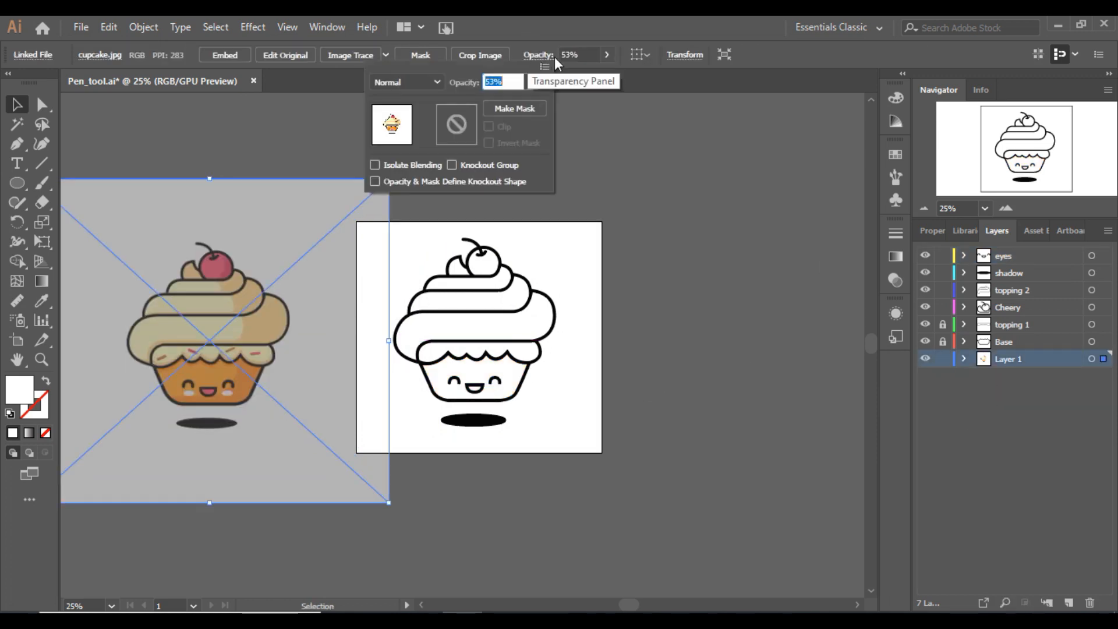
click(606, 55)
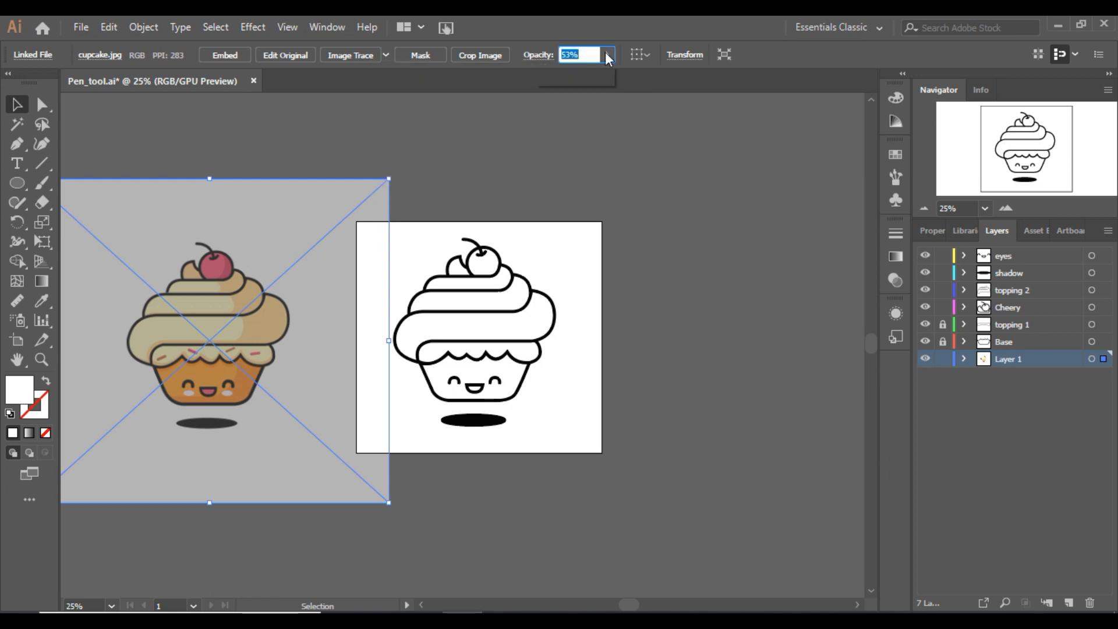
click(607, 54)
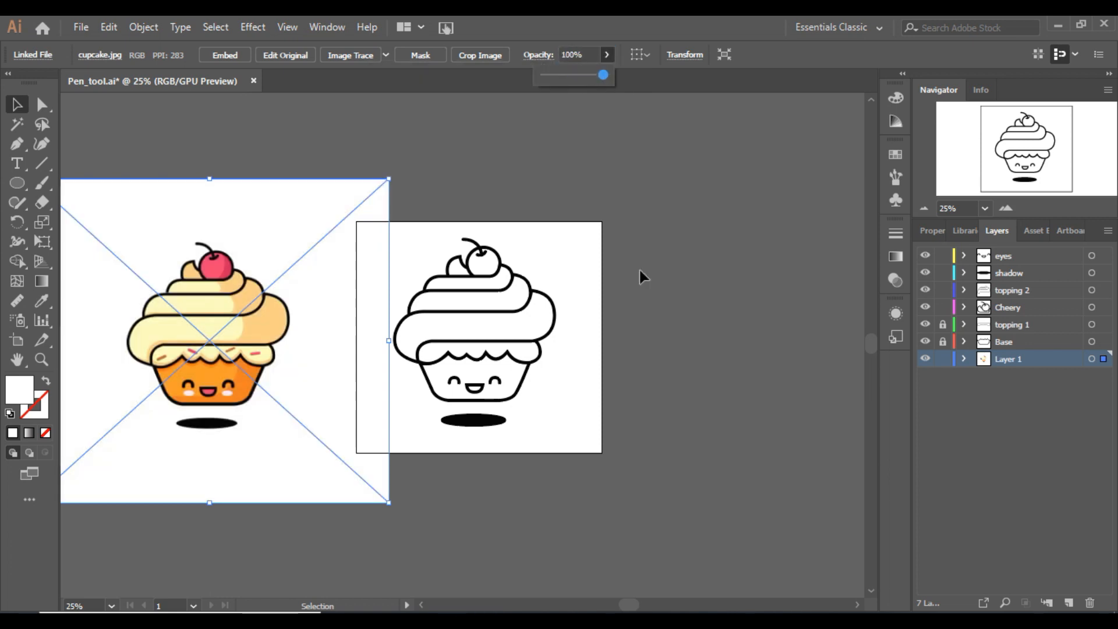
click(661, 340)
drag(267, 315, 298, 315)
Lock all layers except Base, and hide the eyes, shadow, topping 2, Cheery and topping 1 layers.
click(943, 359)
drag(943, 307, 943, 256)
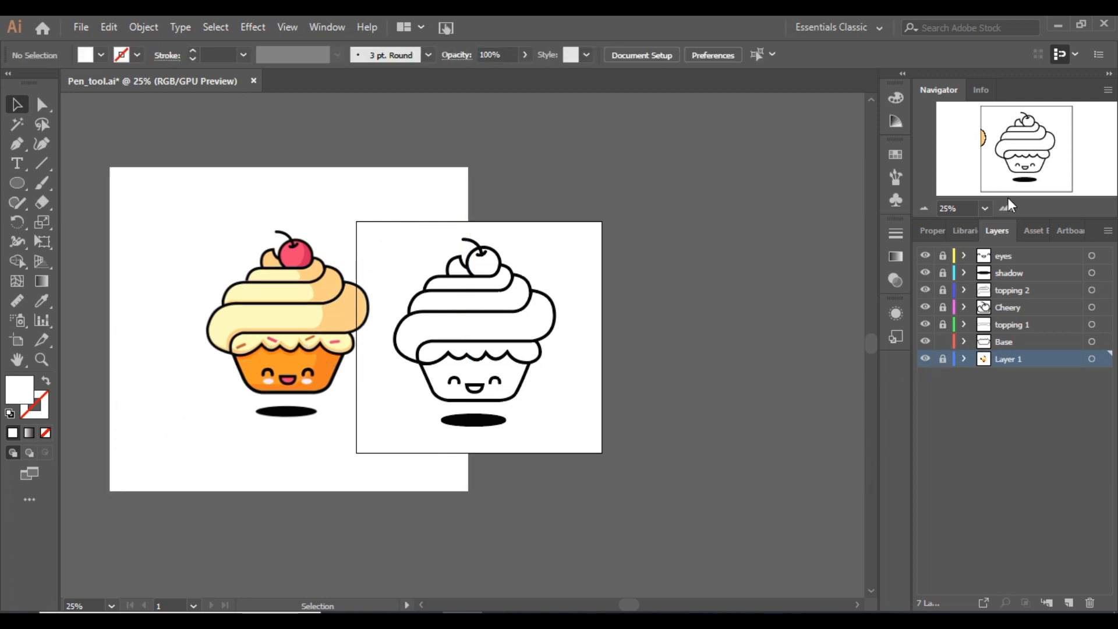
drag(925, 313, 923, 250)
Duplicate the cupcake base outline below the original and fill the copy with the lighter orange sampled from the reference base.
click(1007, 208)
drag(1021, 155, 995, 168)
click(1007, 208)
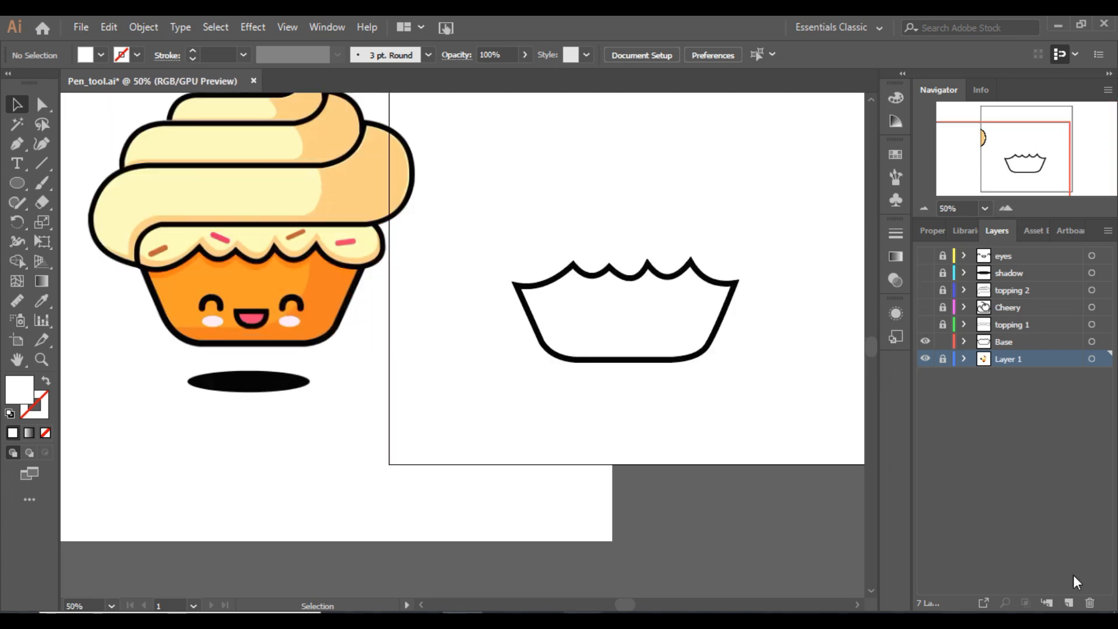
drag(629, 280, 551, 392)
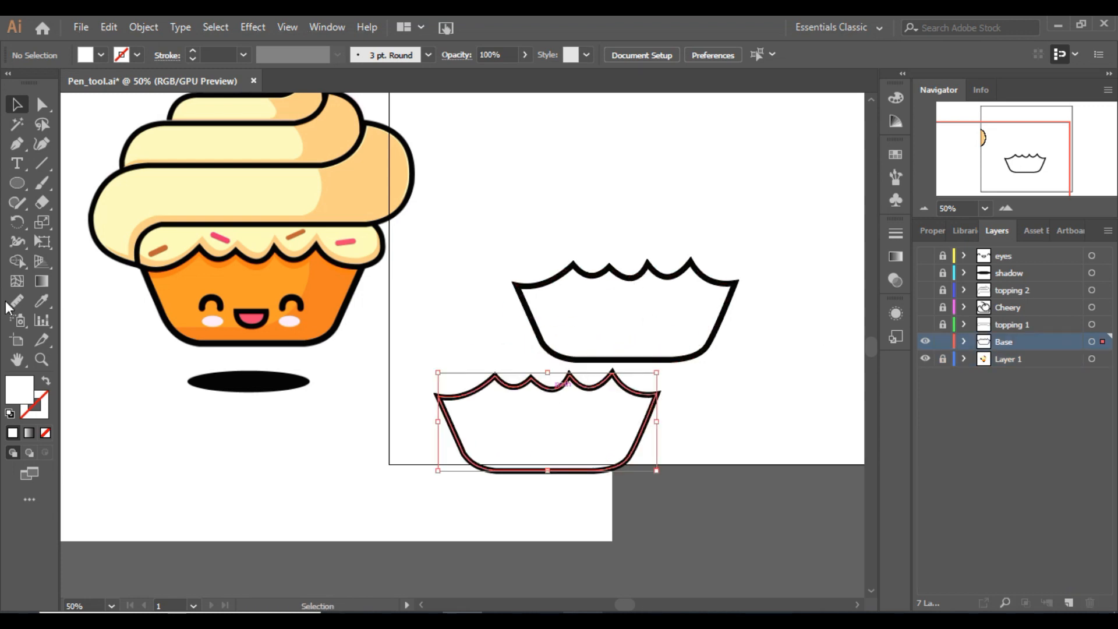
click(42, 301)
click(188, 286)
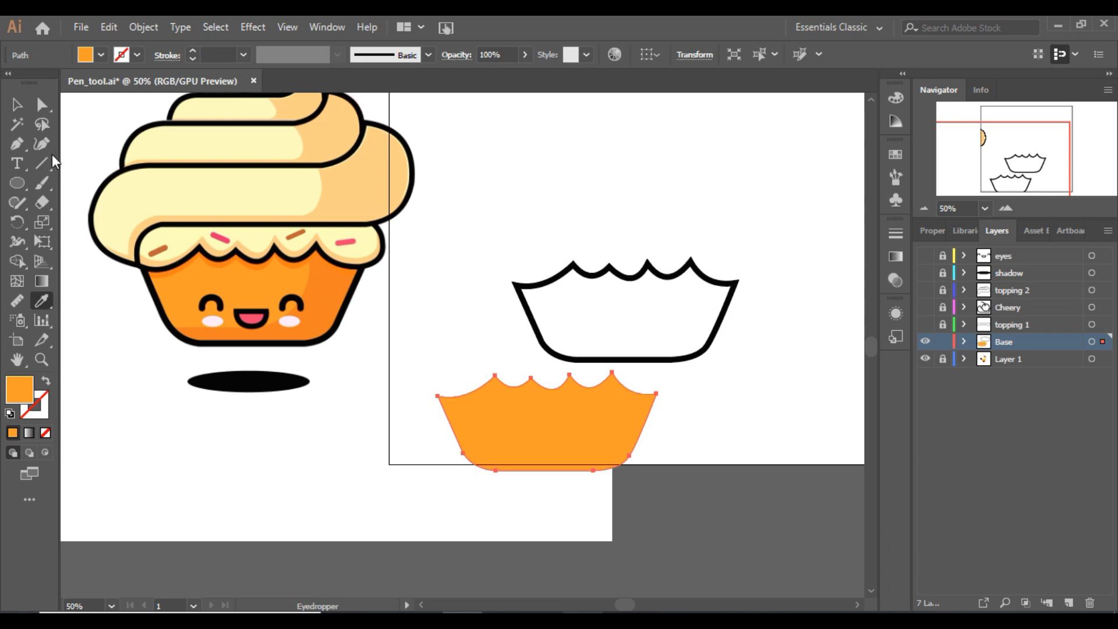
Move the orange copy onto the base outline, send it to the back and nudge it left into alignment.
click(17, 104)
drag(568, 420, 652, 312)
right_click(652, 313)
mouse_move(752, 528)
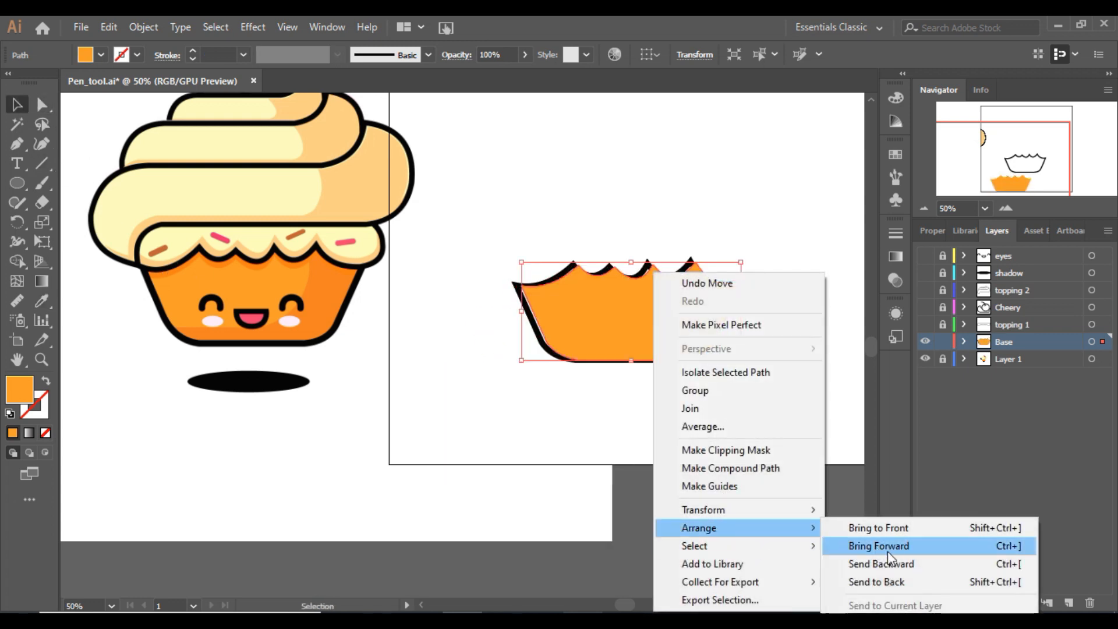
click(883, 580)
key(Left)
key(Left)
key(Left)
key(Left)
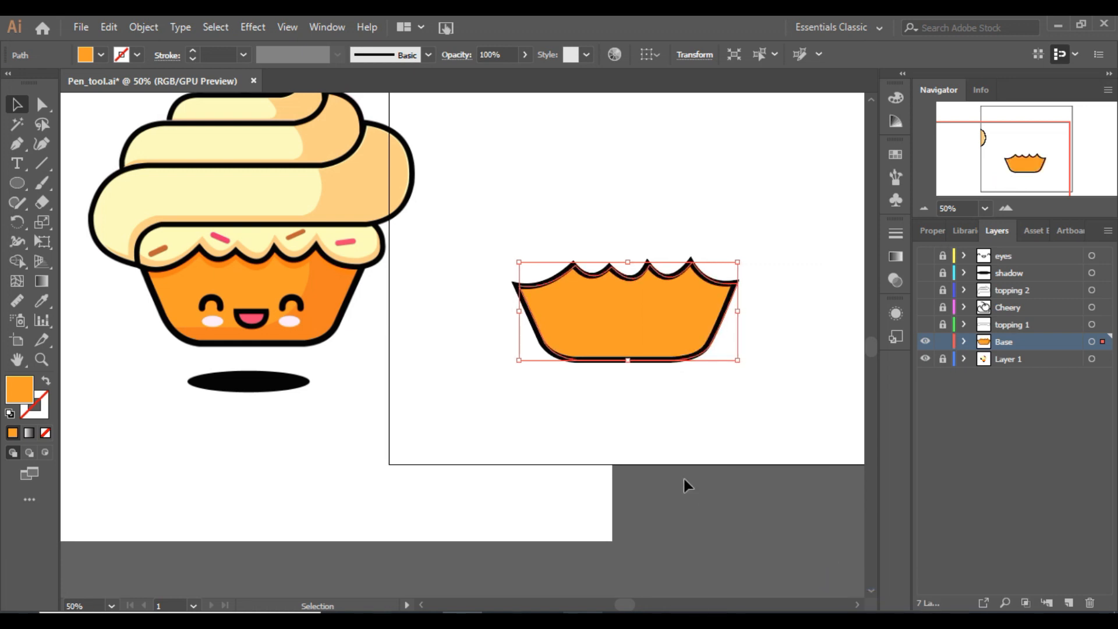
click(683, 479)
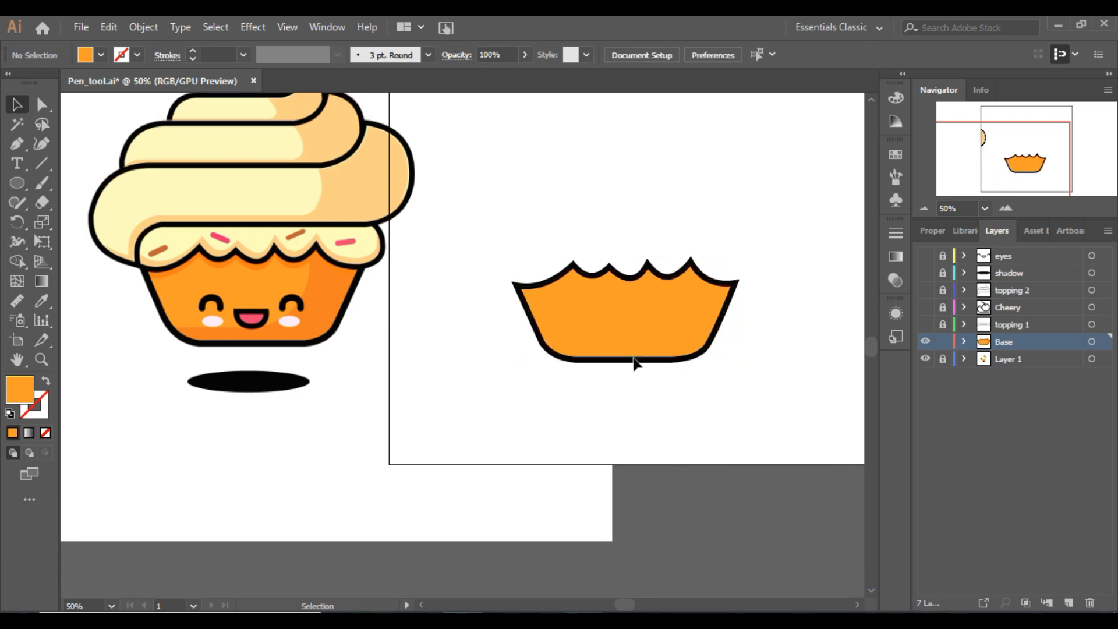
Duplicate the orange base fill below the original and recolor the copy with the darker orange sampled from the reference.
drag(634, 332, 587, 439)
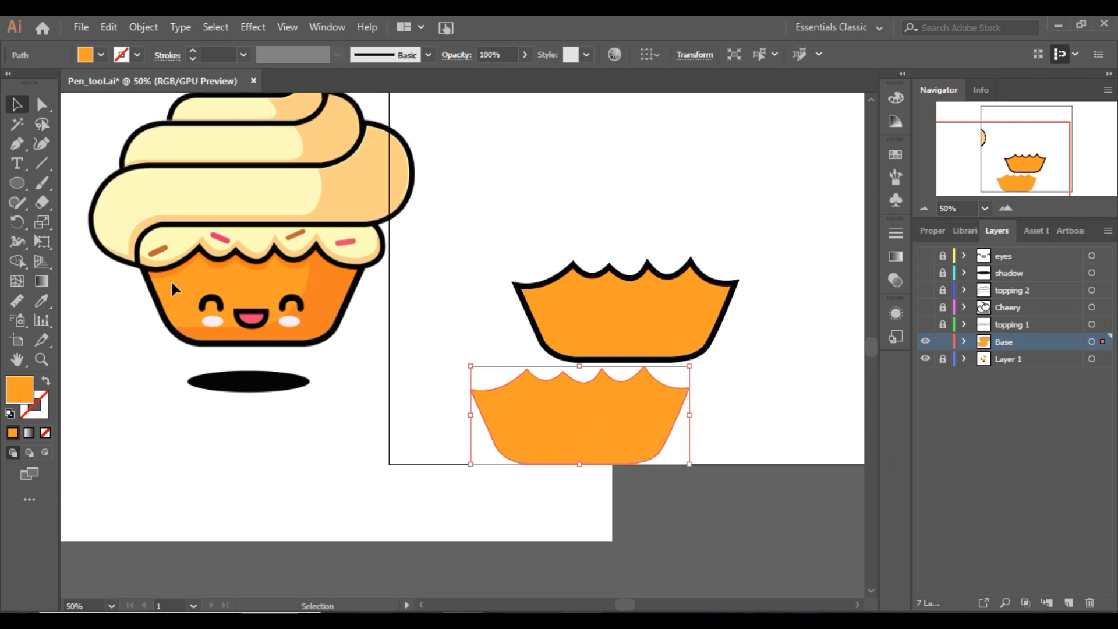
drag(636, 410, 553, 411)
click(41, 300)
click(337, 295)
Place the darker orange copy over the base and nudge it up until it lines up with the outline.
click(16, 104)
drag(624, 377, 716, 260)
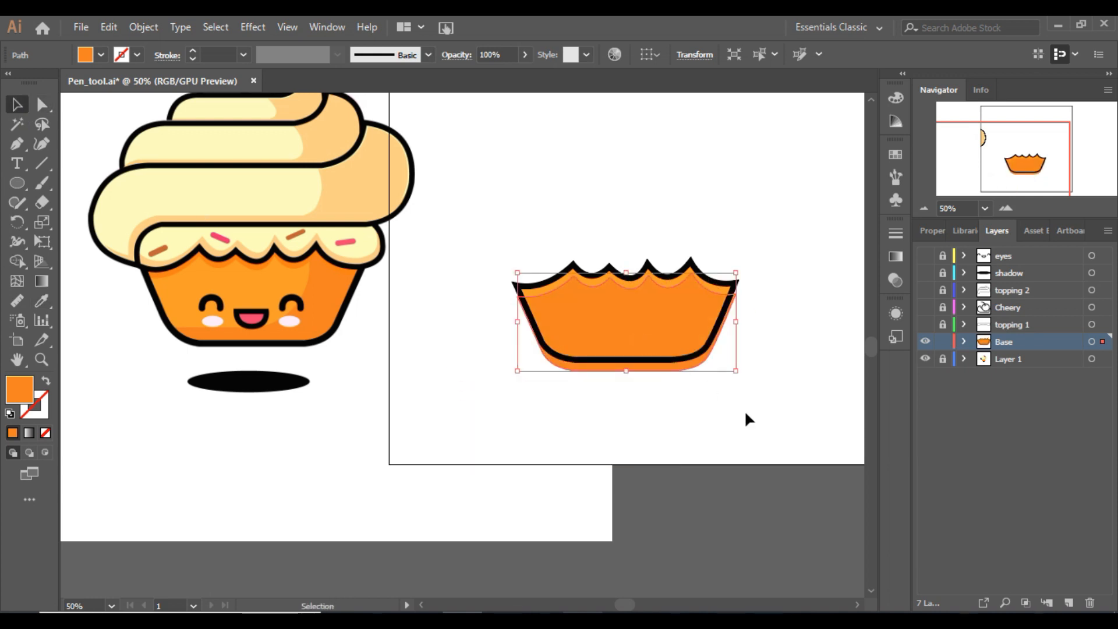
key(Up)
key(Up)
key(Up)
key(Up)
key(Up)
key(Up)
key(Up)
key(Up)
key(Up)
key(Up)
key(Up)
key(Up)
key(Up)
key(Up)
key(Up)
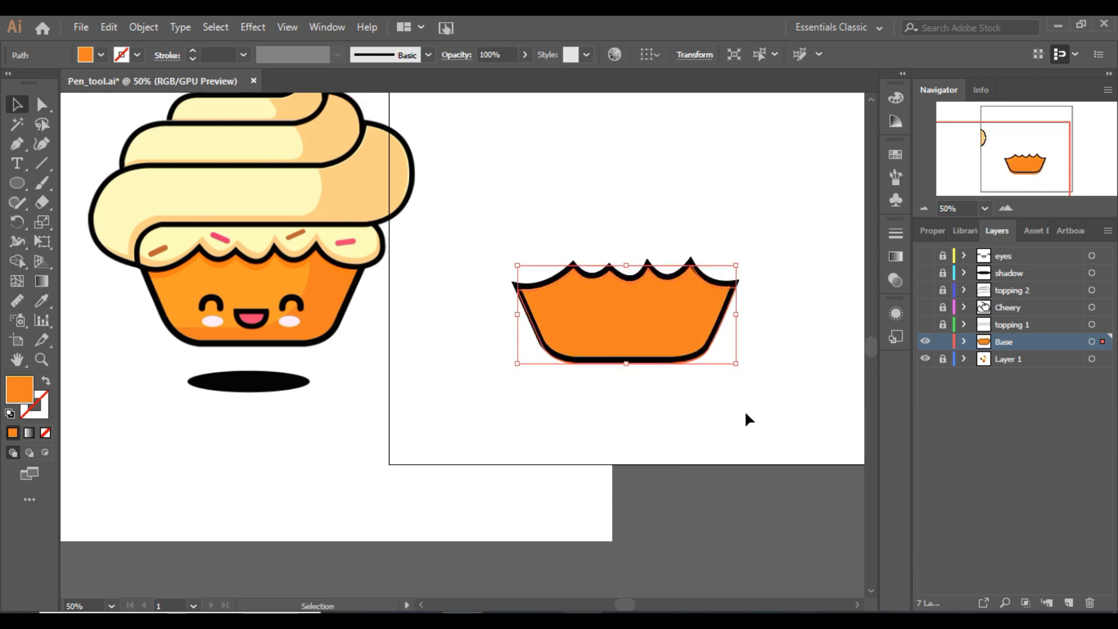
key(Up)
key(Up)
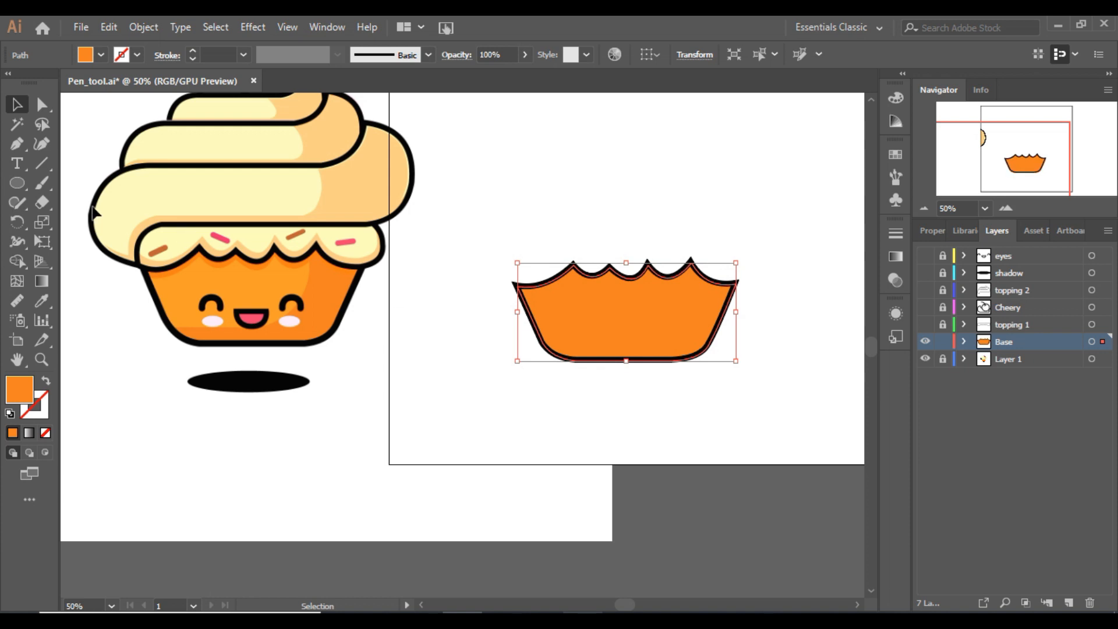
Erase the darker orange shape's center and left area with an enlarged eraser, leaving curved shading along the right and bottom edges.
click(41, 203)
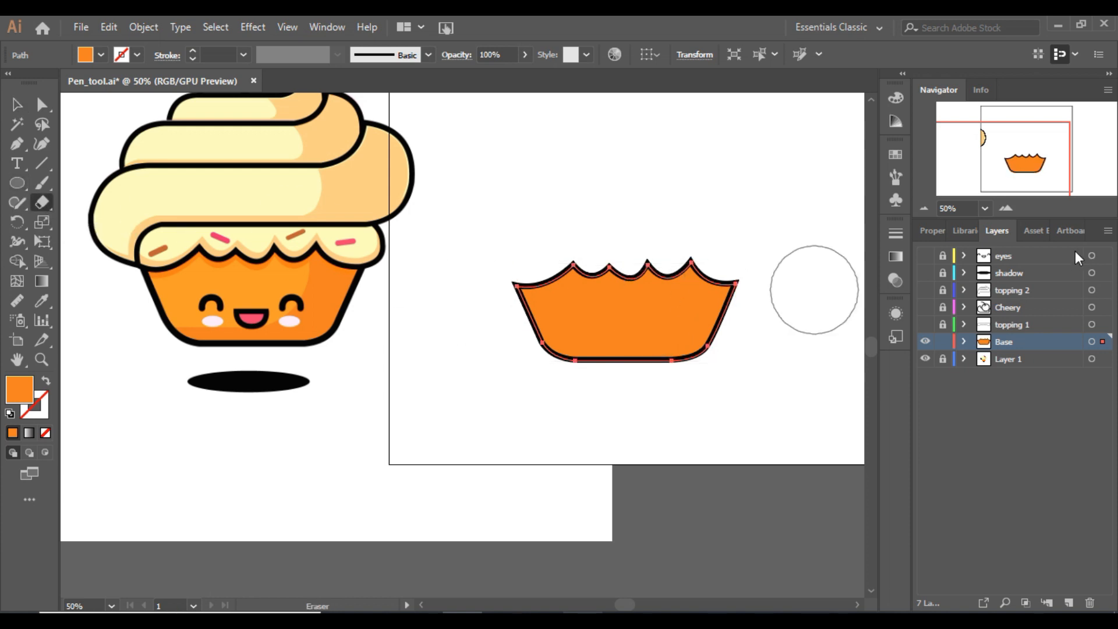
click(1010, 208)
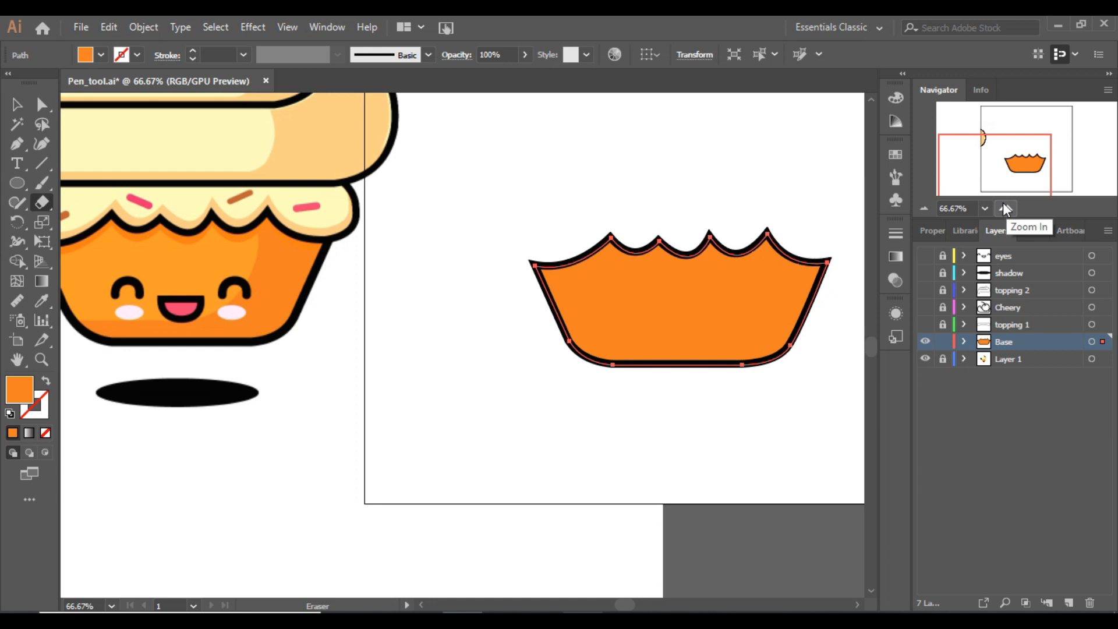
key(bracketright)
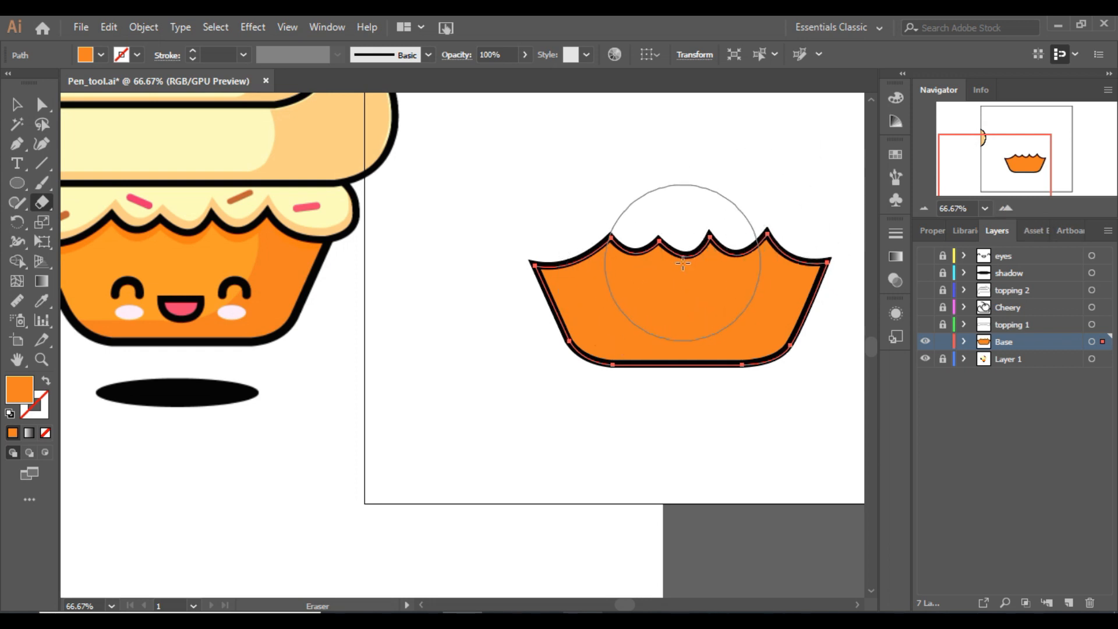
key(bracketright)
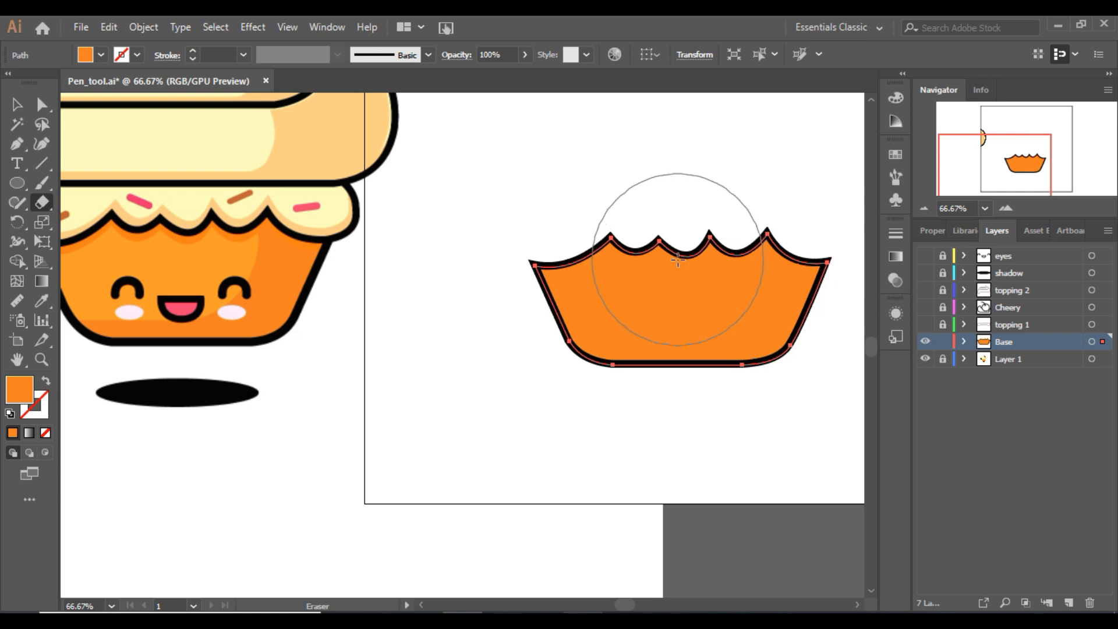
click(678, 259)
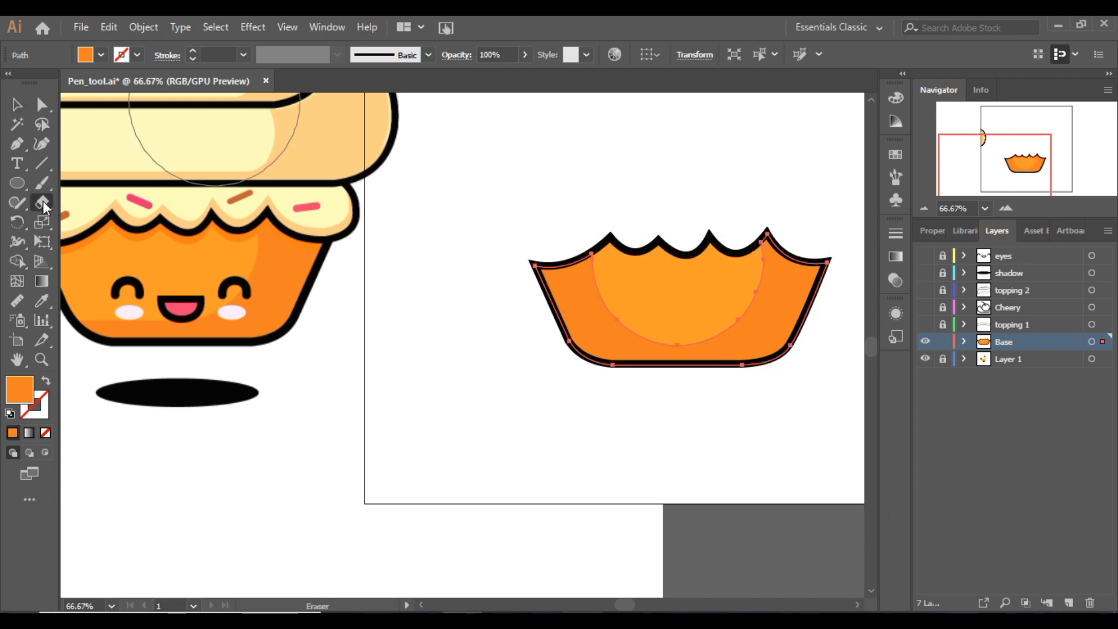
drag(459, 184, 680, 346)
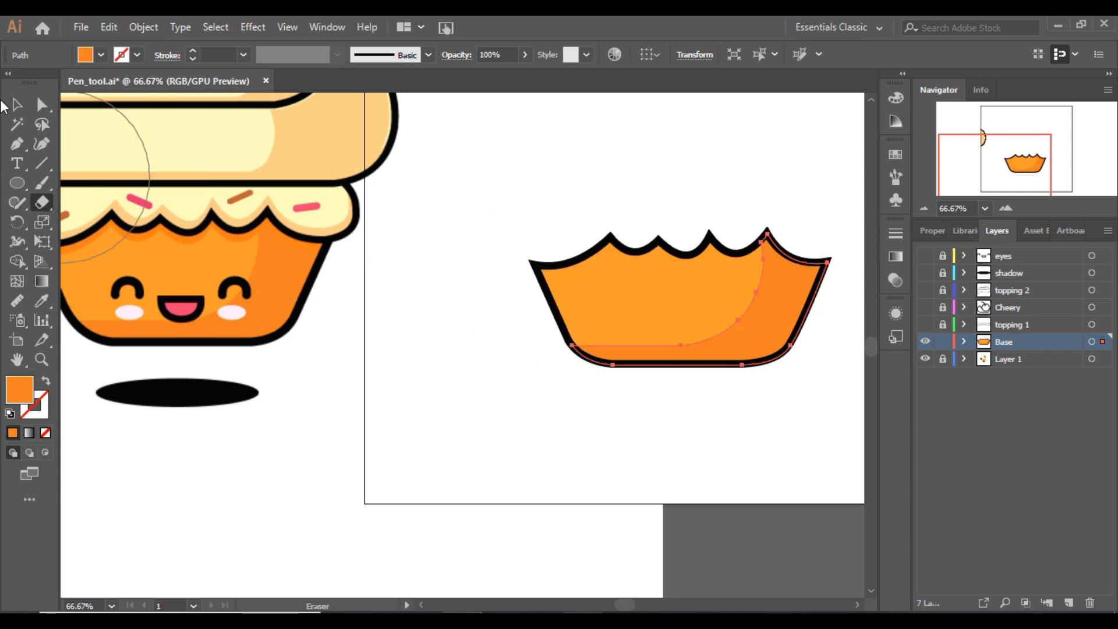
click(17, 105)
click(472, 341)
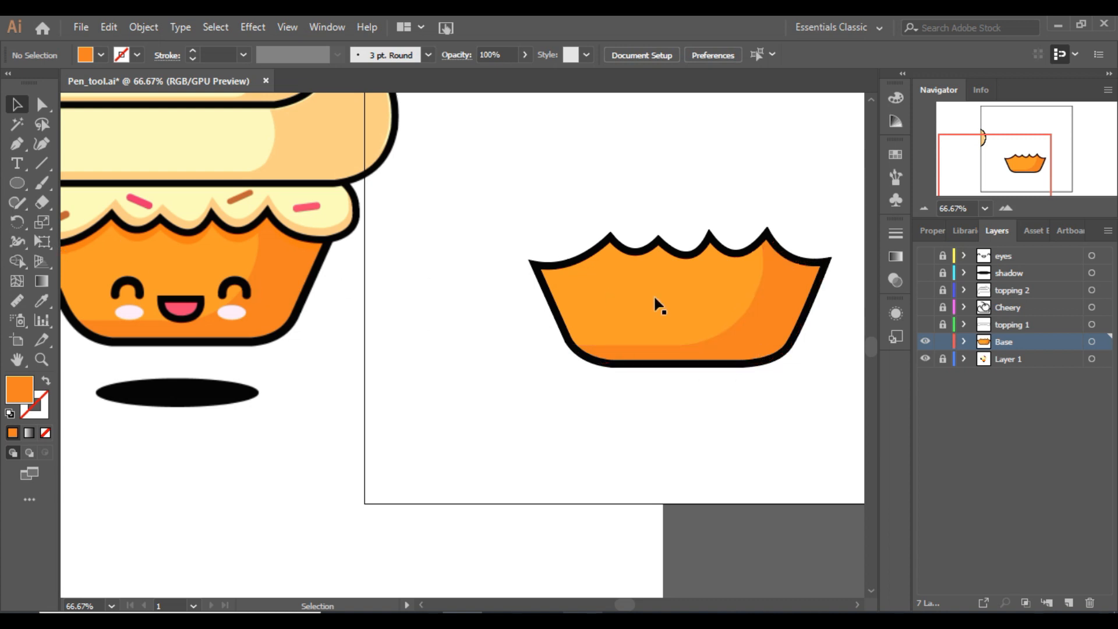
Duplicate the lighter orange base shape below the original and give the copy a 5 pt black stroke.
click(660, 277)
mouse_move(660, 278)
mouse_down()
mouse_move(552, 411)
mouse_move(557, 429)
mouse_up()
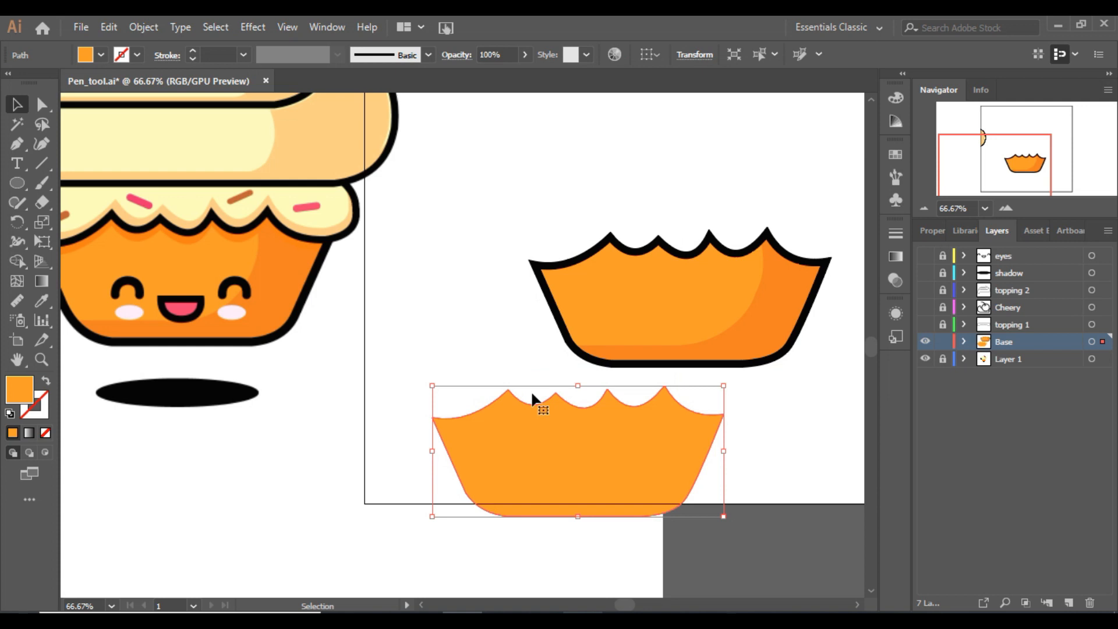
click(194, 51)
click(195, 51)
click(195, 52)
click(194, 51)
click(195, 51)
click(194, 51)
click(194, 51)
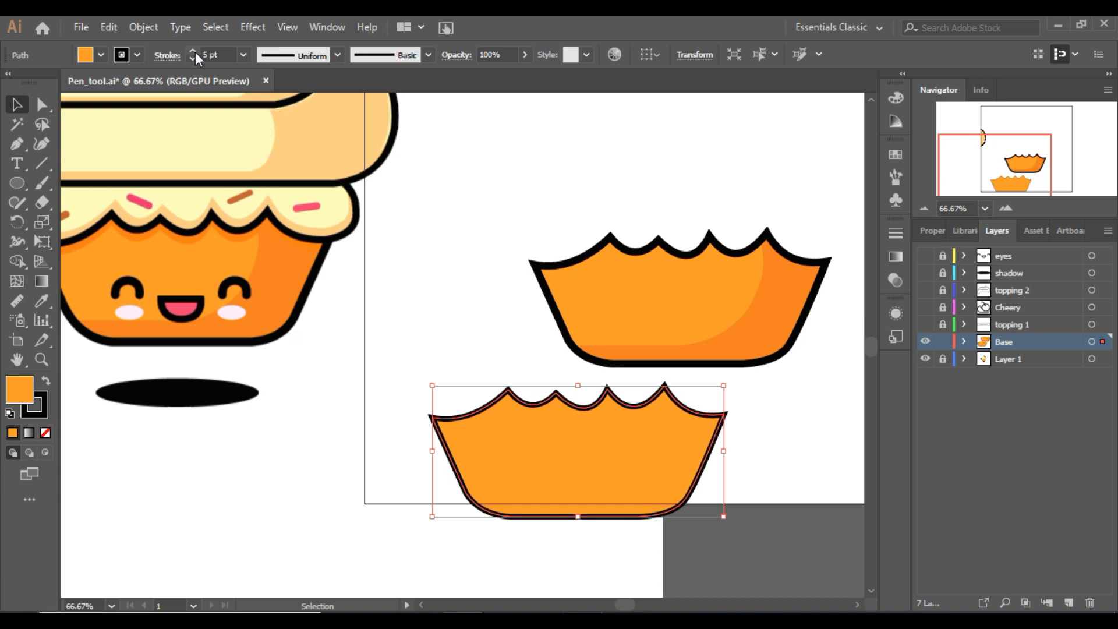
Remove the lower copy's fill and set its stroke to 6 pt.
click(105, 54)
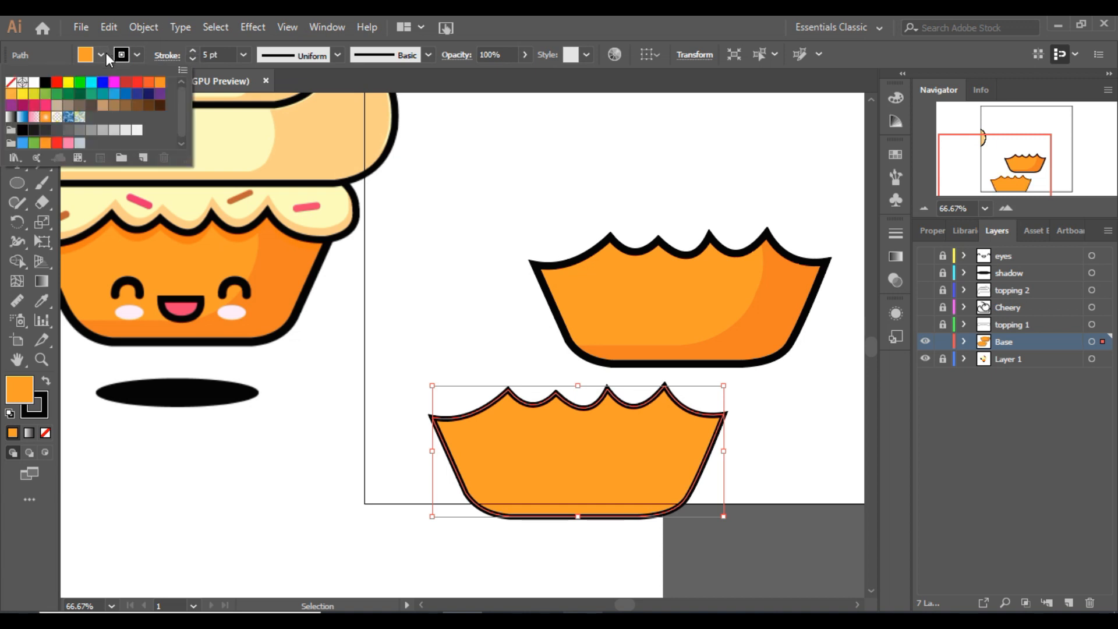
click(10, 82)
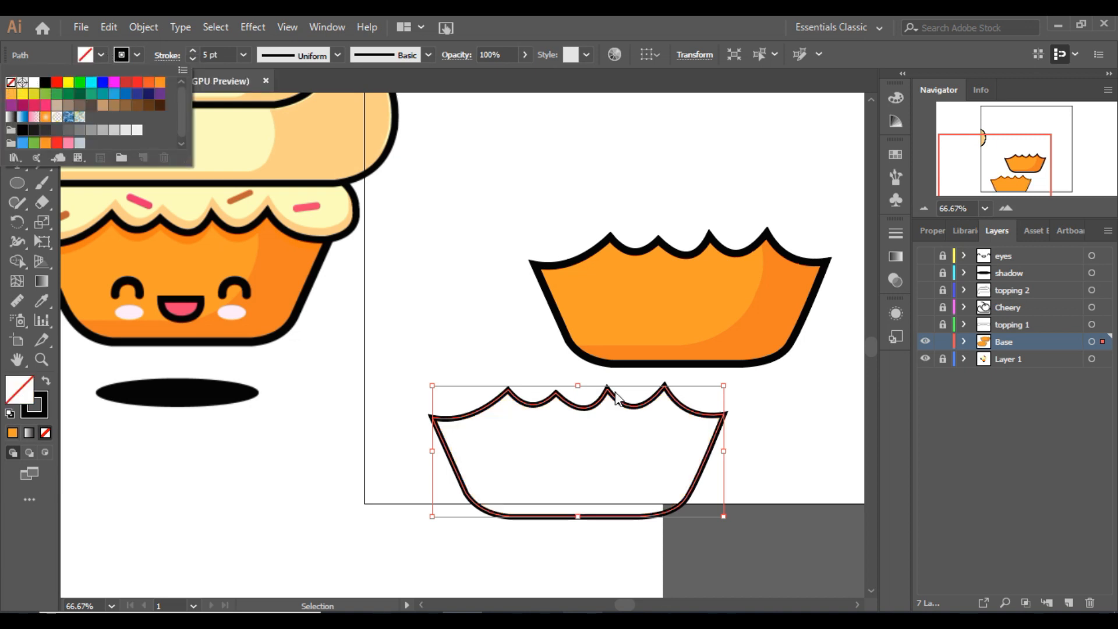
click(192, 51)
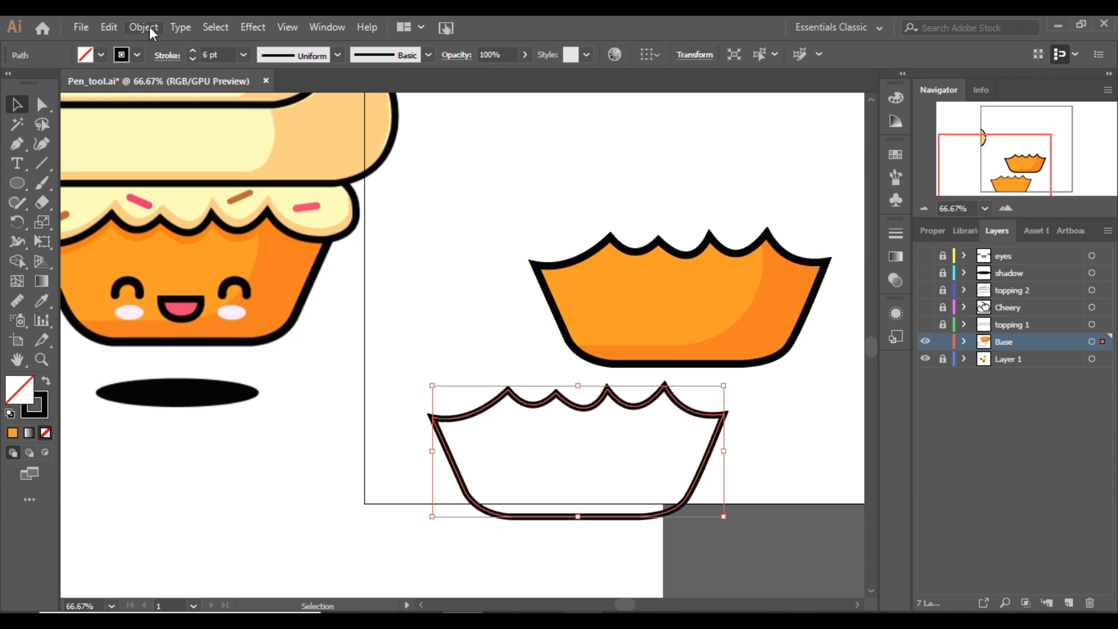
Expand the lower outline with Fill and Stroke enabled, and activate the Eraser tool.
click(143, 27)
click(240, 198)
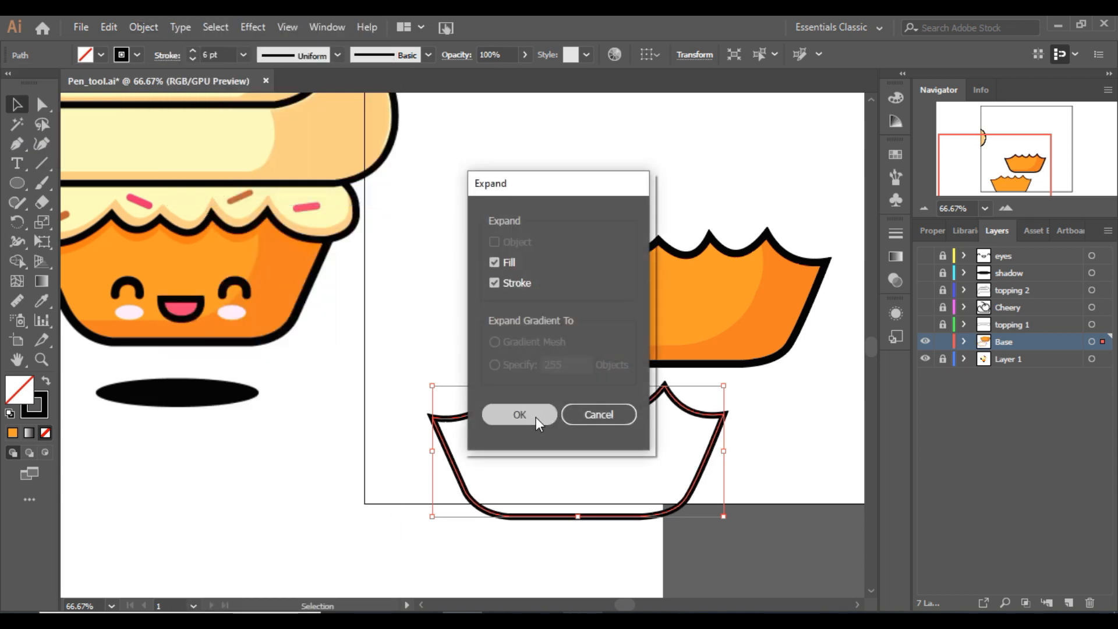
click(520, 415)
key(shift+e)
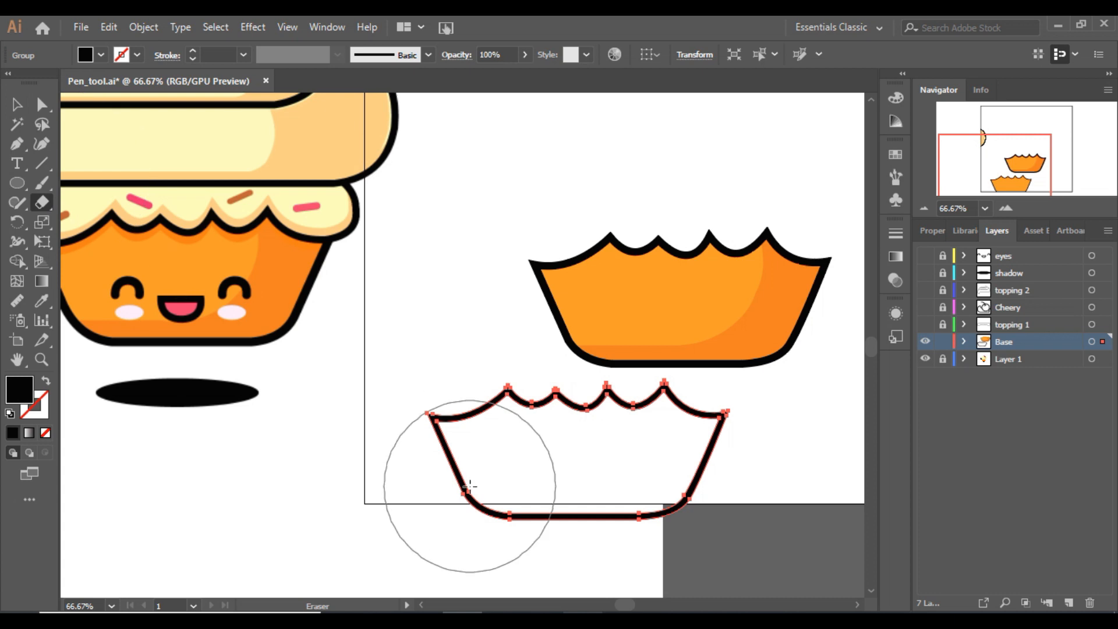
Erase the expanded outline's sides and bottom, and recolor the remaining wavy strip with the darker orange sampled from the reference cupcake base.
mouse_move(370, 476)
mouse_down()
mouse_move(457, 539)
mouse_move(465, 530)
mouse_move(691, 546)
mouse_move(768, 494)
mouse_up()
click(17, 105)
click(18, 301)
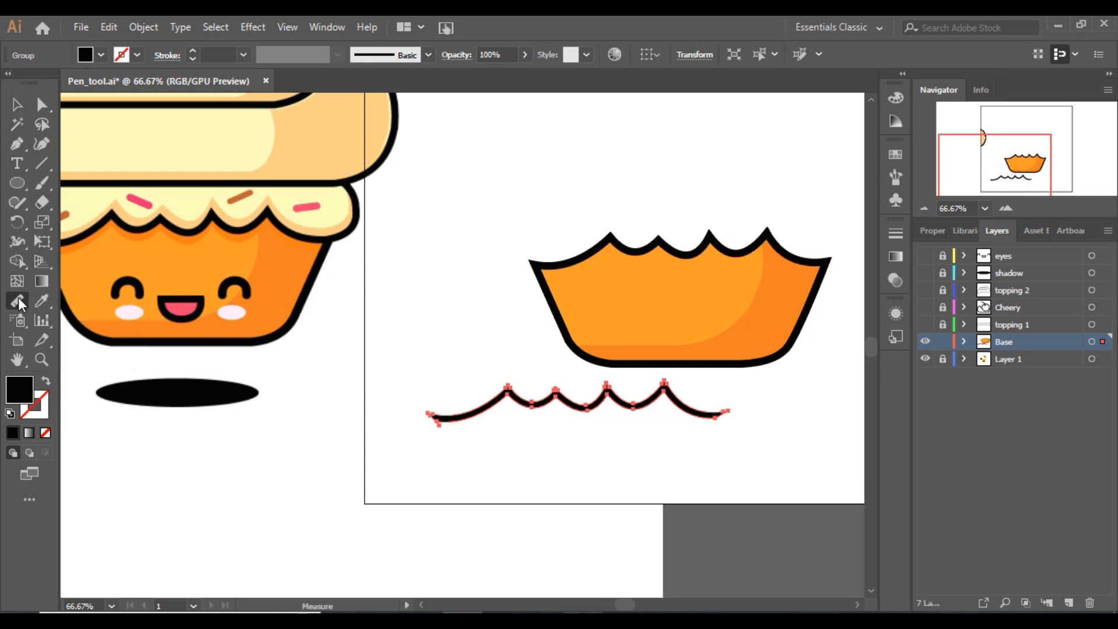
click(146, 235)
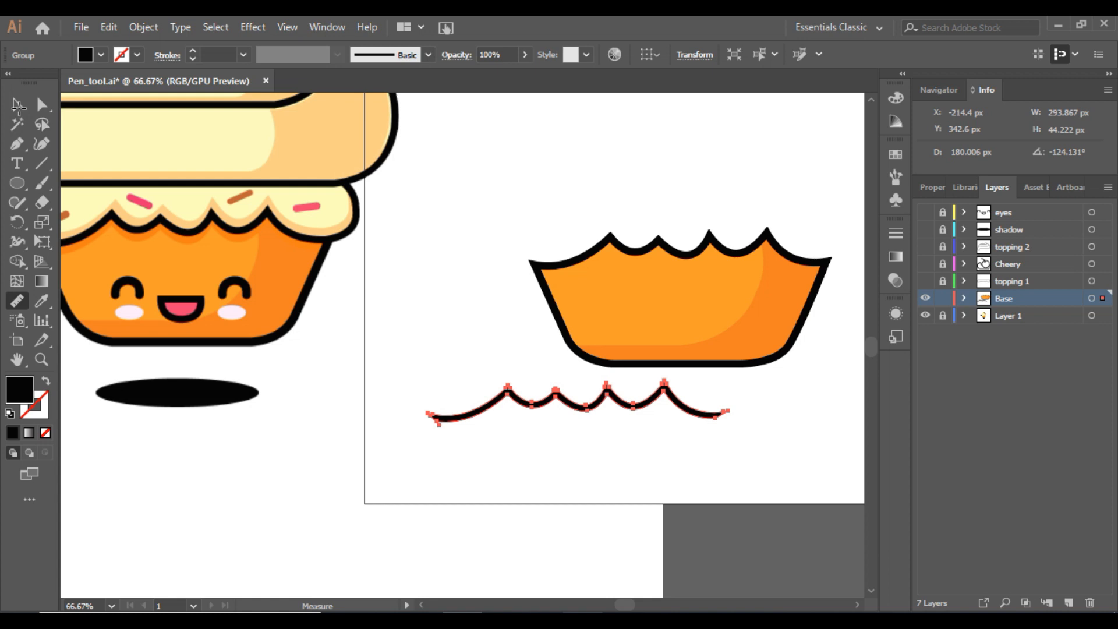
click(17, 105)
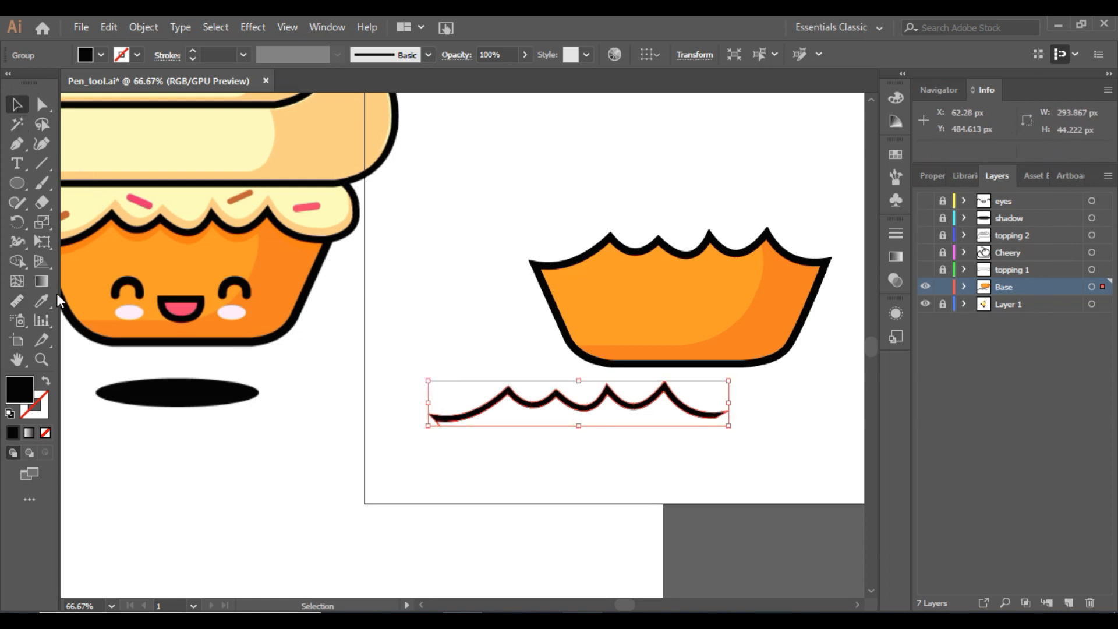
click(43, 300)
click(128, 236)
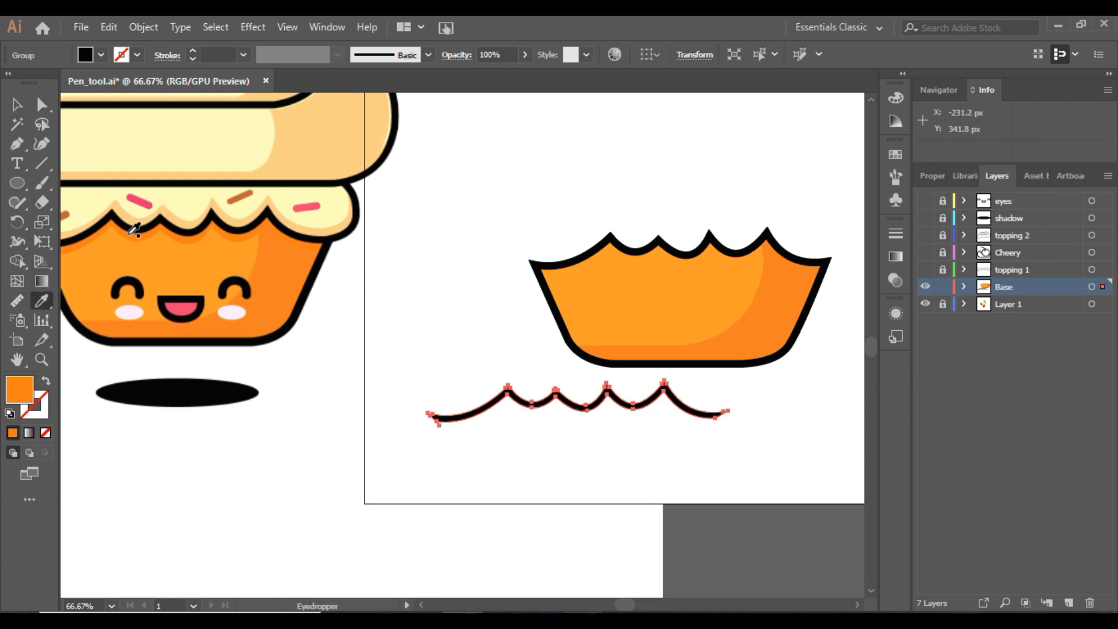
click(17, 104)
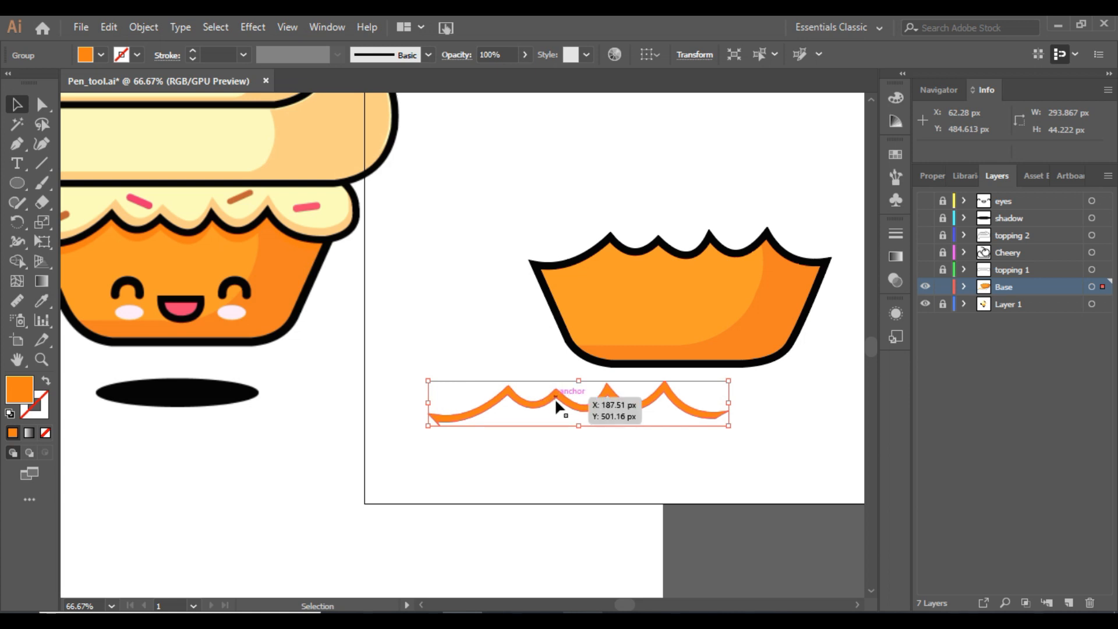
Move the orange strip onto the cupcake base and nudge it into line just below the wavy top outline as shading.
drag(617, 315, 670, 247)
drag(683, 416, 679, 434)
key(Down)
key(Down)
key(Left)
key(Left)
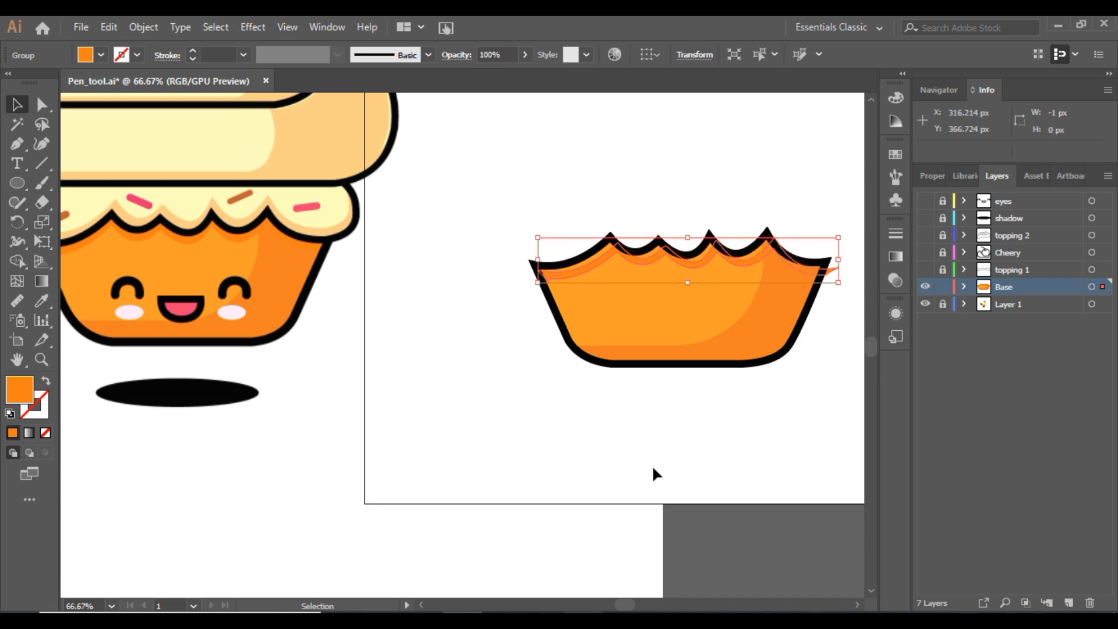
key(Left)
key(Left)
key(Left)
key(Left)
key(Left)
key(Left)
key(Up)
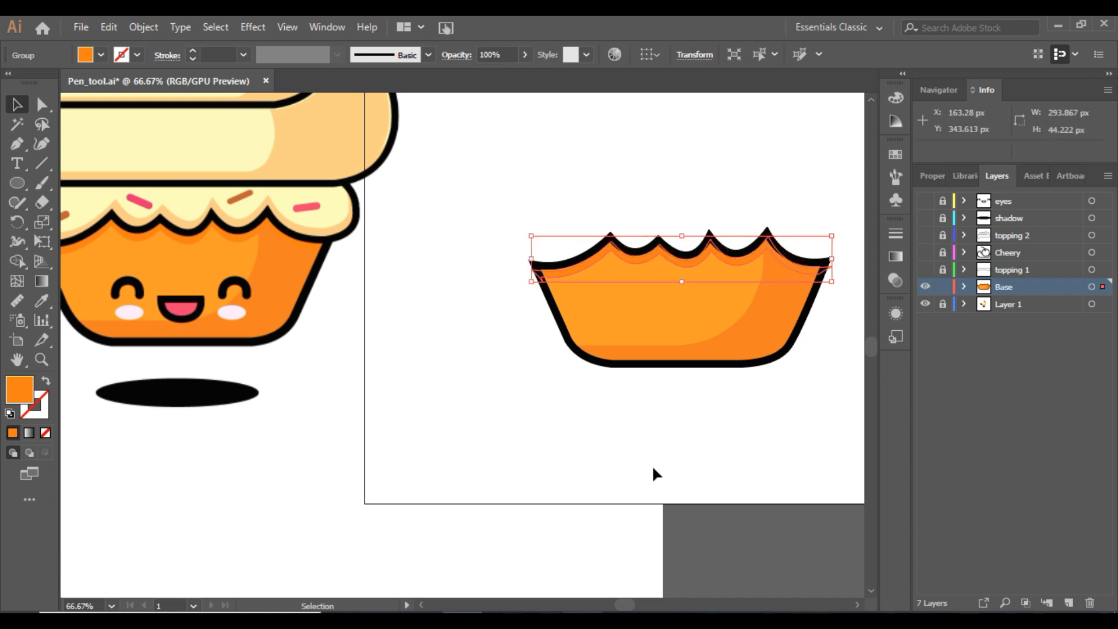
key(Up)
key(Up)
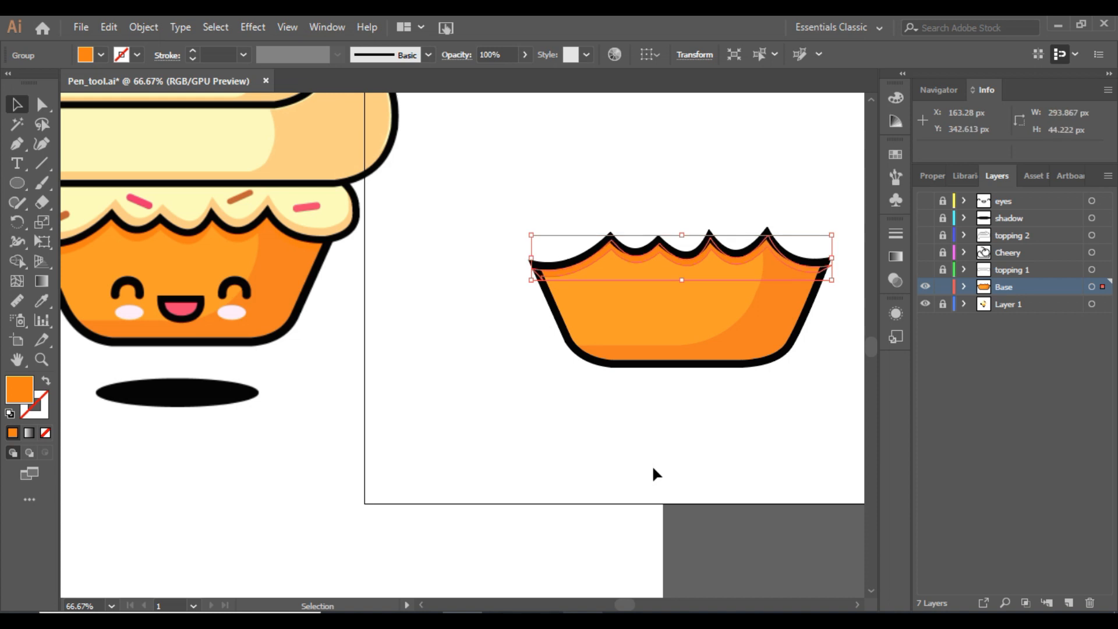
click(652, 468)
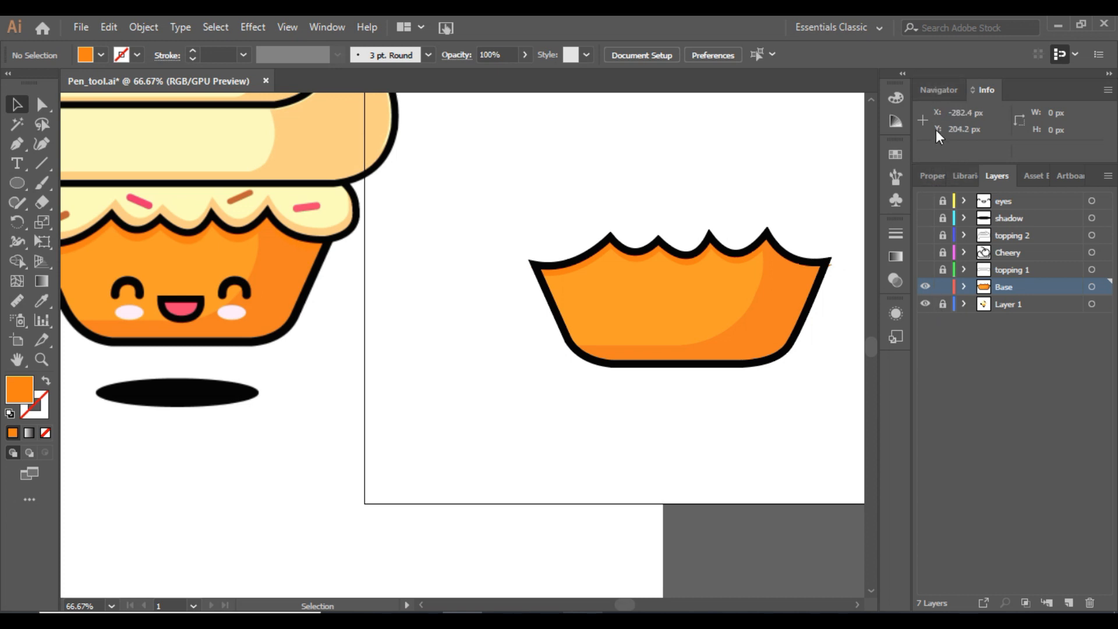
Lock and hide the Base layer, and unlock and show the topping 1 layer.
click(937, 90)
click(925, 208)
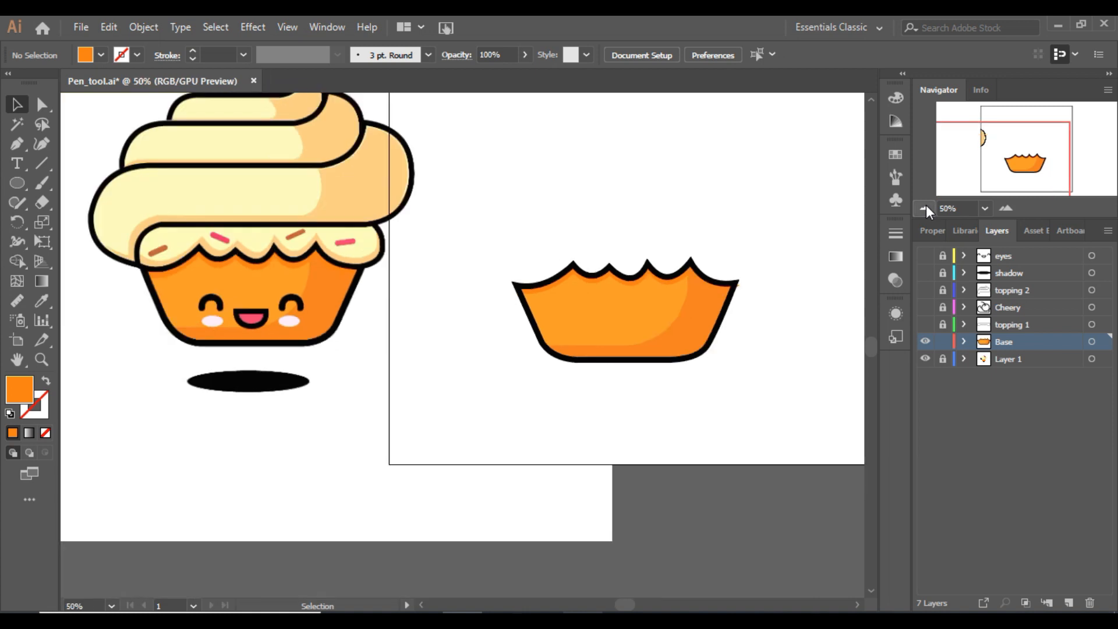
drag(1011, 146, 990, 150)
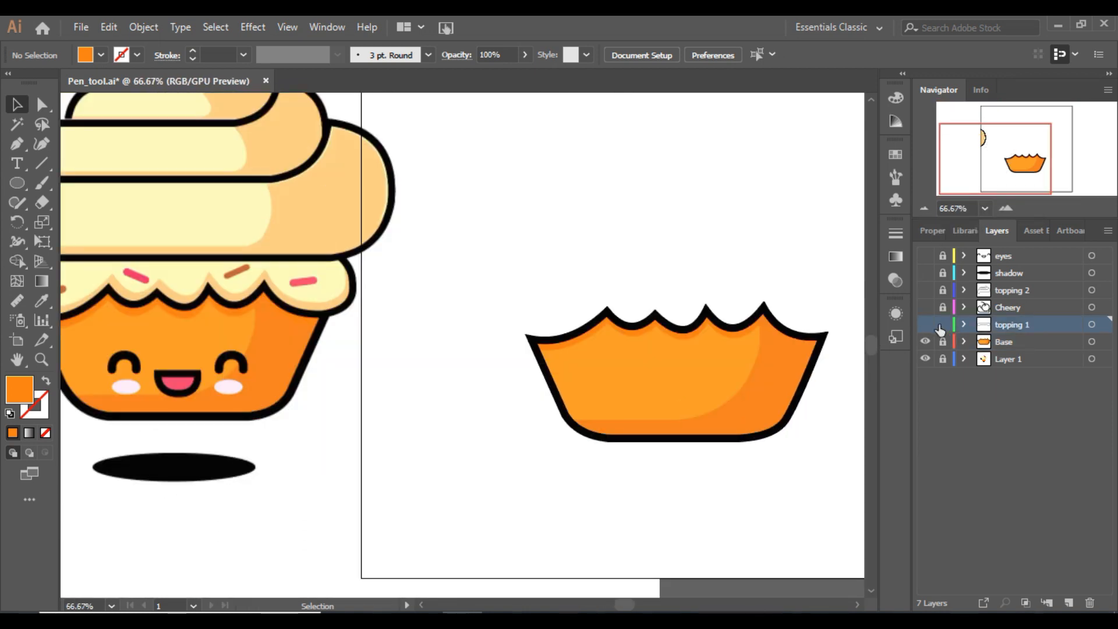
click(925, 325)
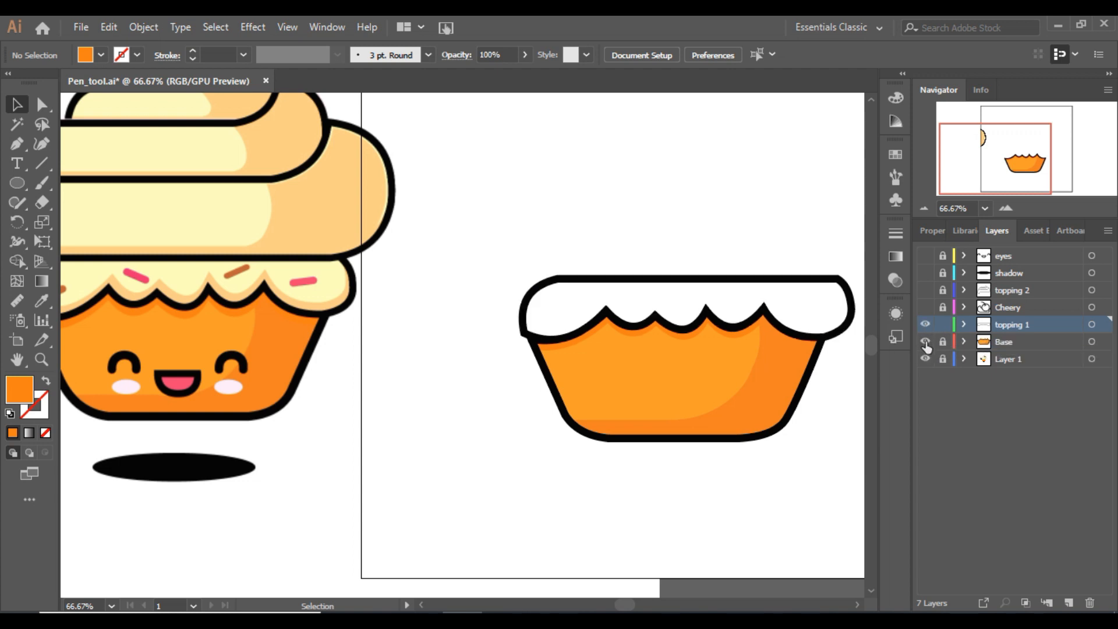
click(926, 342)
Duplicate the topping shape below the original and give the copy the reference topping's pale cream fill without a stroke.
drag(682, 328, 676, 428)
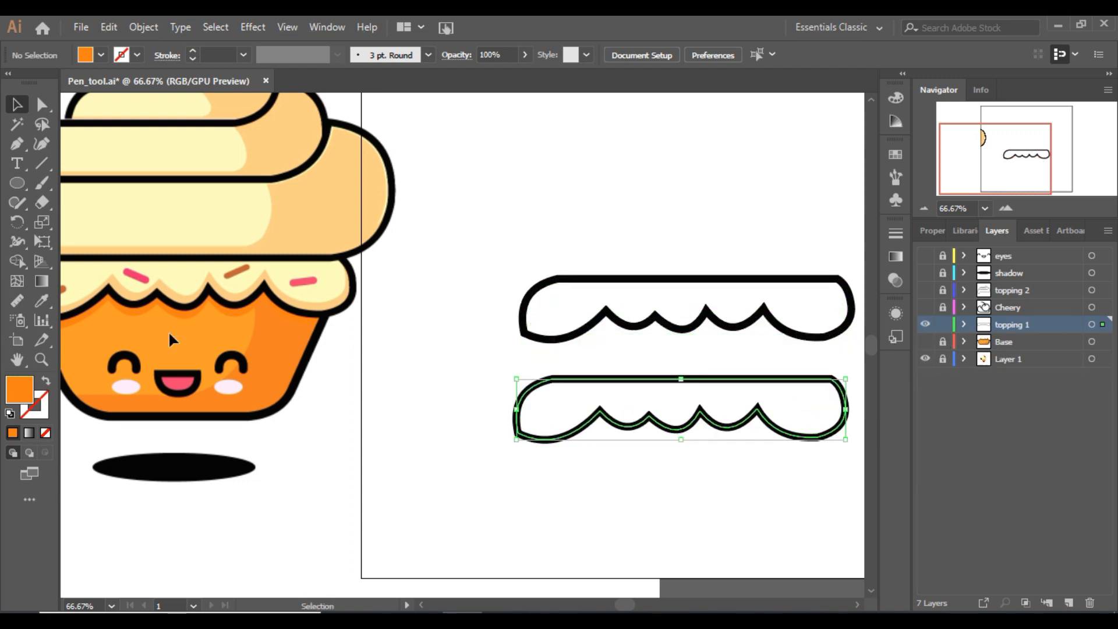
click(40, 302)
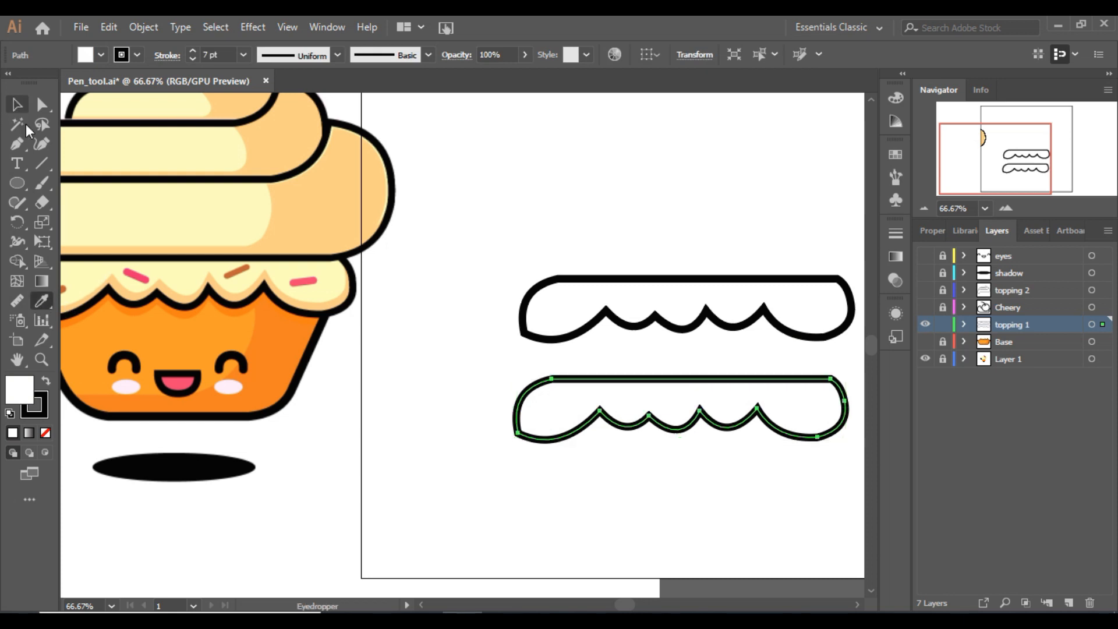
click(82, 283)
click(18, 106)
Send the cream copy behind the original topping shape and move it up to align exactly with it.
right_click(589, 400)
mouse_move(640, 325)
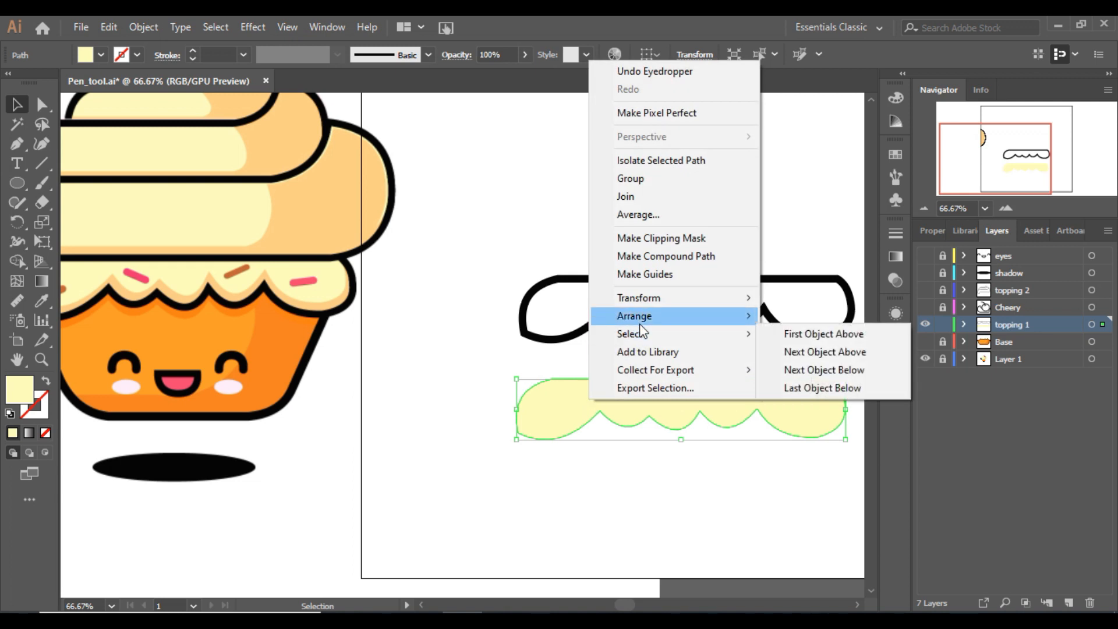
click(807, 369)
drag(670, 388, 673, 294)
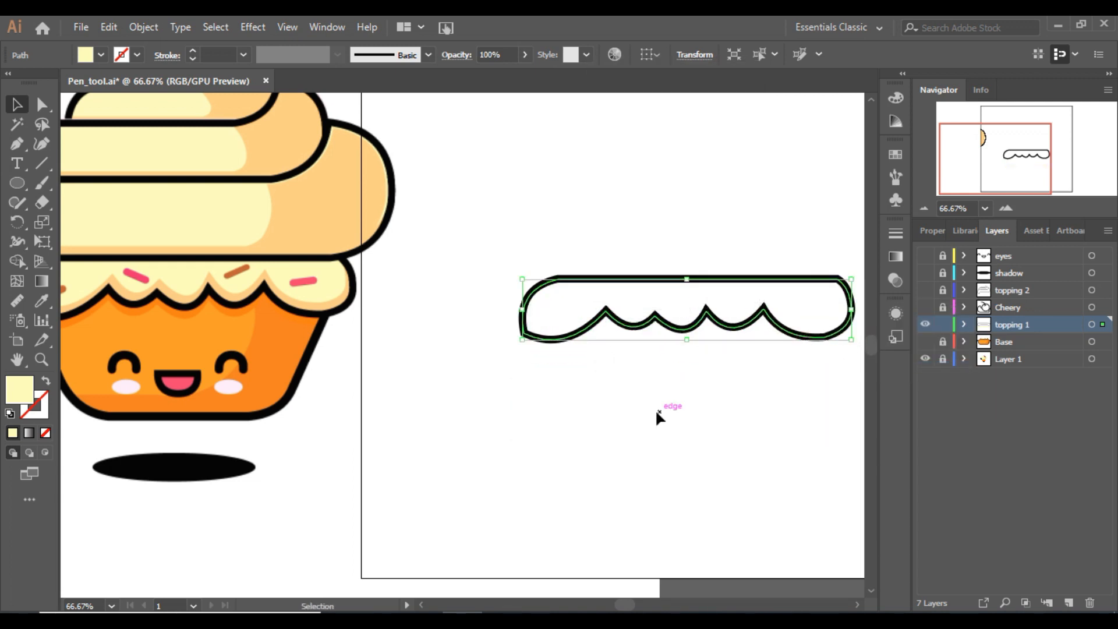
Remove the fill from the black-outlined topping shape so only its stroke covers the cream shape.
click(492, 356)
click(577, 317)
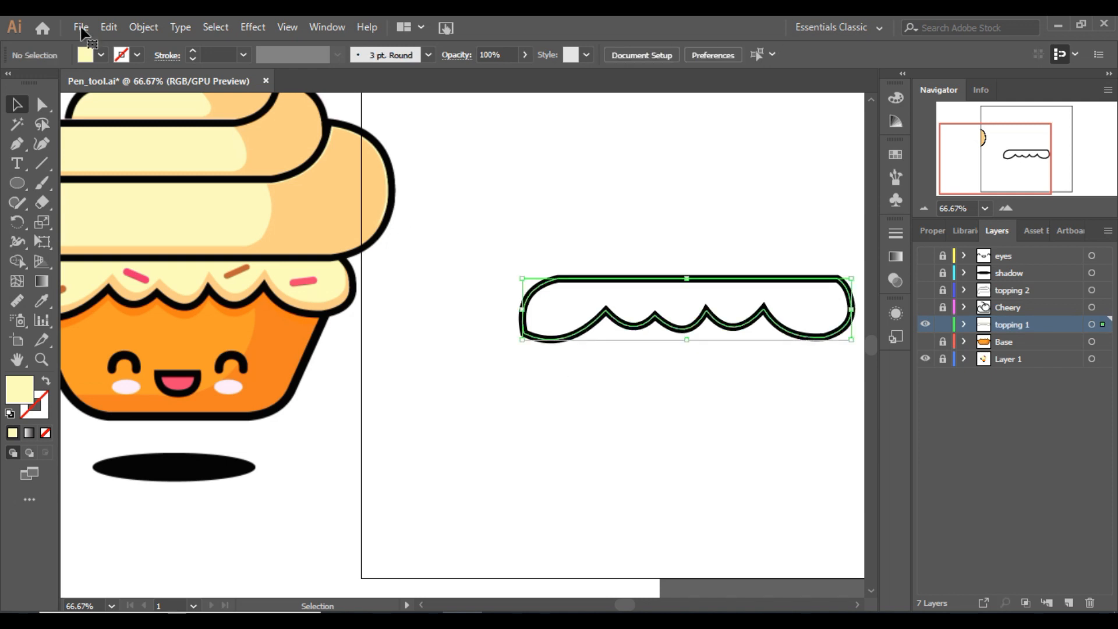
click(101, 59)
click(16, 86)
click(563, 201)
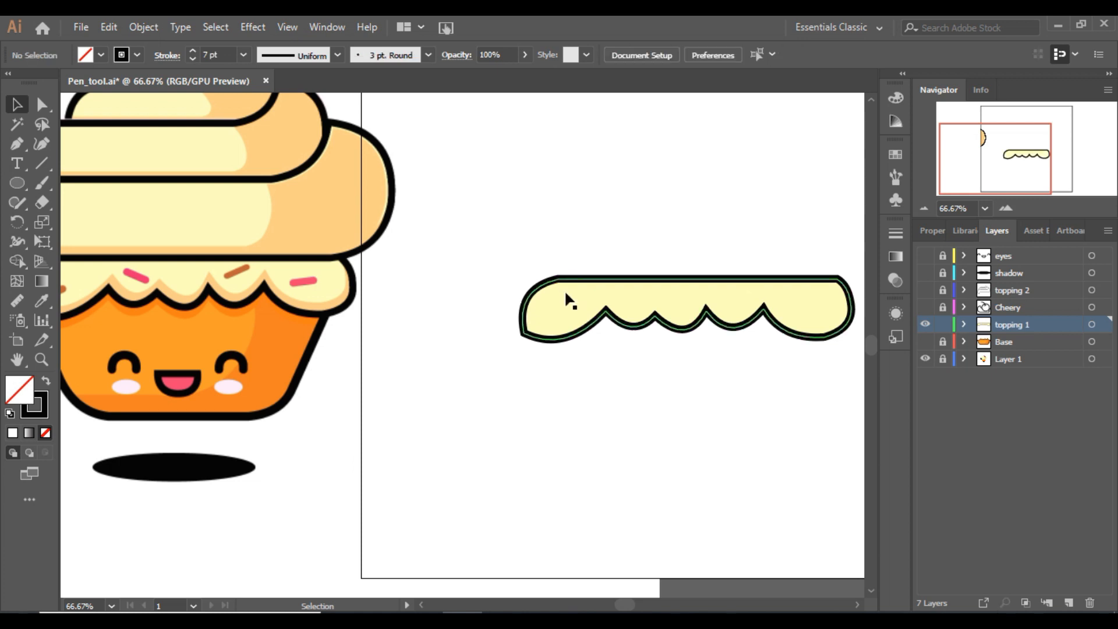
Duplicate the cream topping shape below the original and give the copy a 5 pt black stroke.
drag(565, 303, 504, 398)
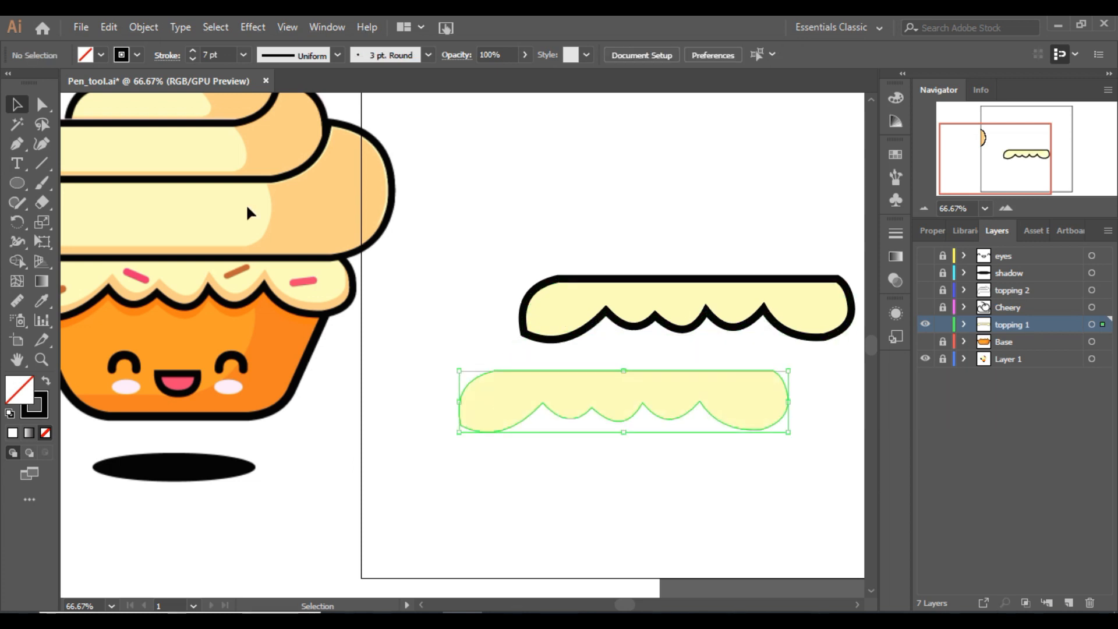
click(190, 51)
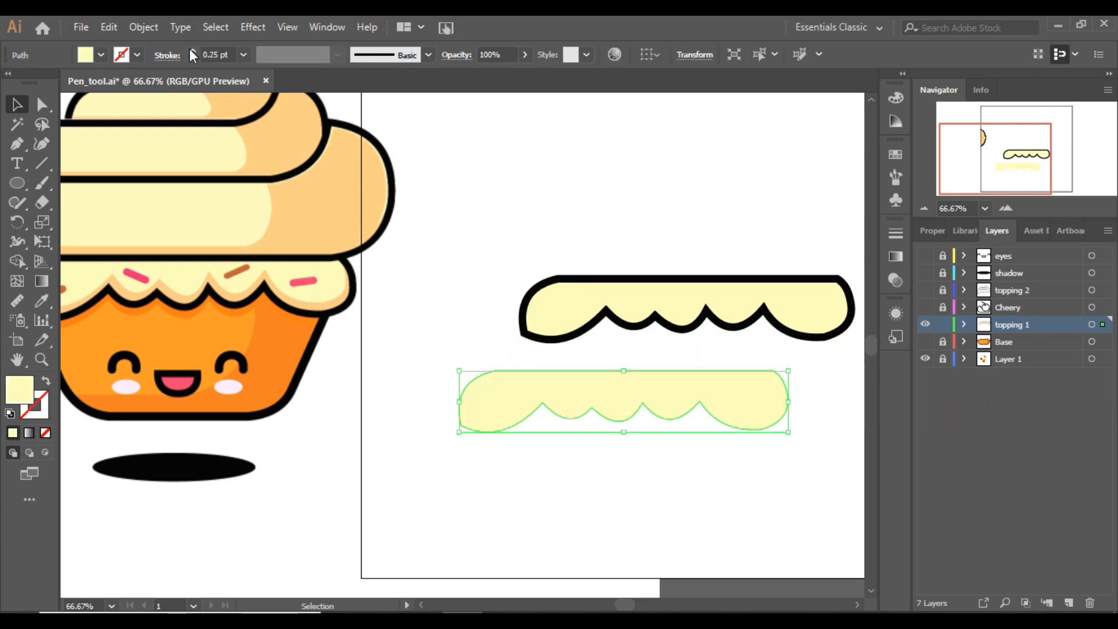
click(190, 50)
click(191, 51)
click(191, 51)
click(191, 51)
click(191, 50)
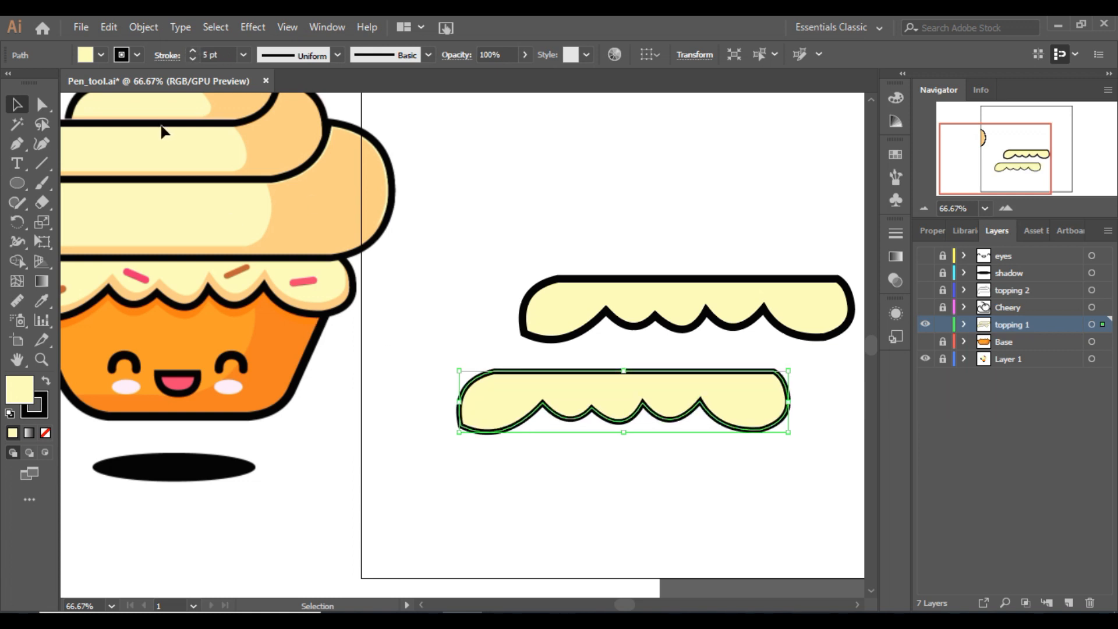
Remove the lower topping copy's fill and expand its outline with Fill and Stroke enabled.
click(91, 57)
click(14, 87)
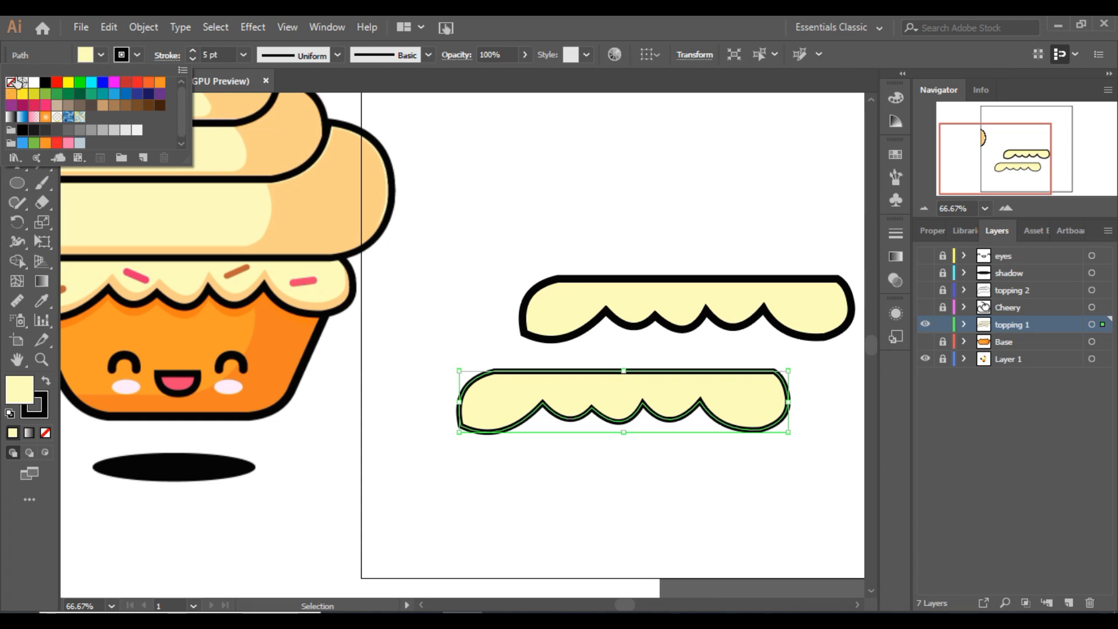
click(154, 22)
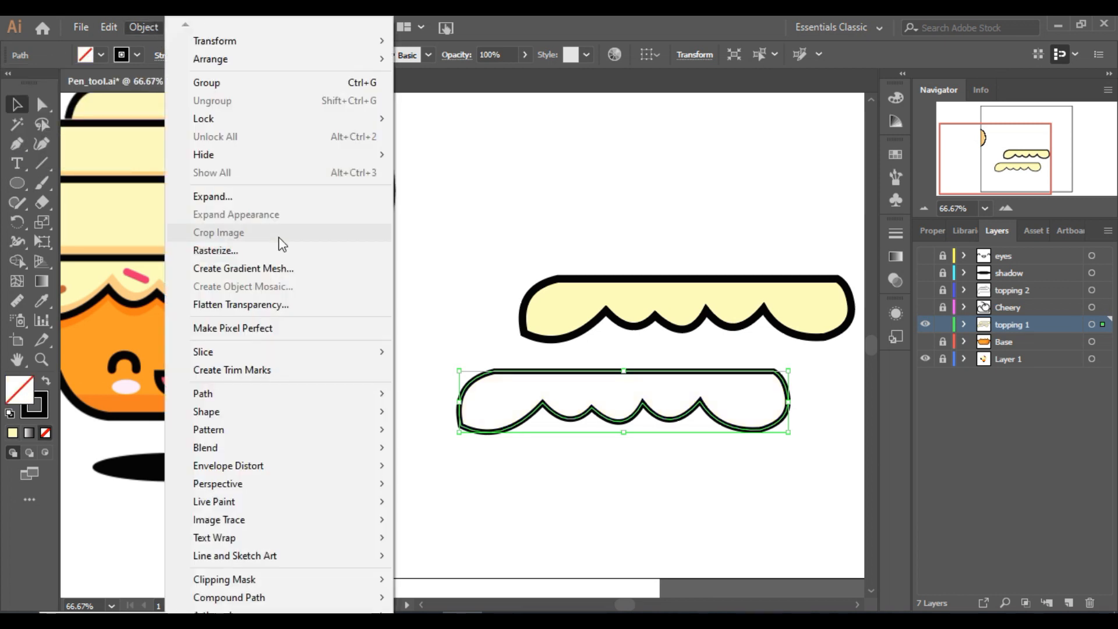
click(272, 195)
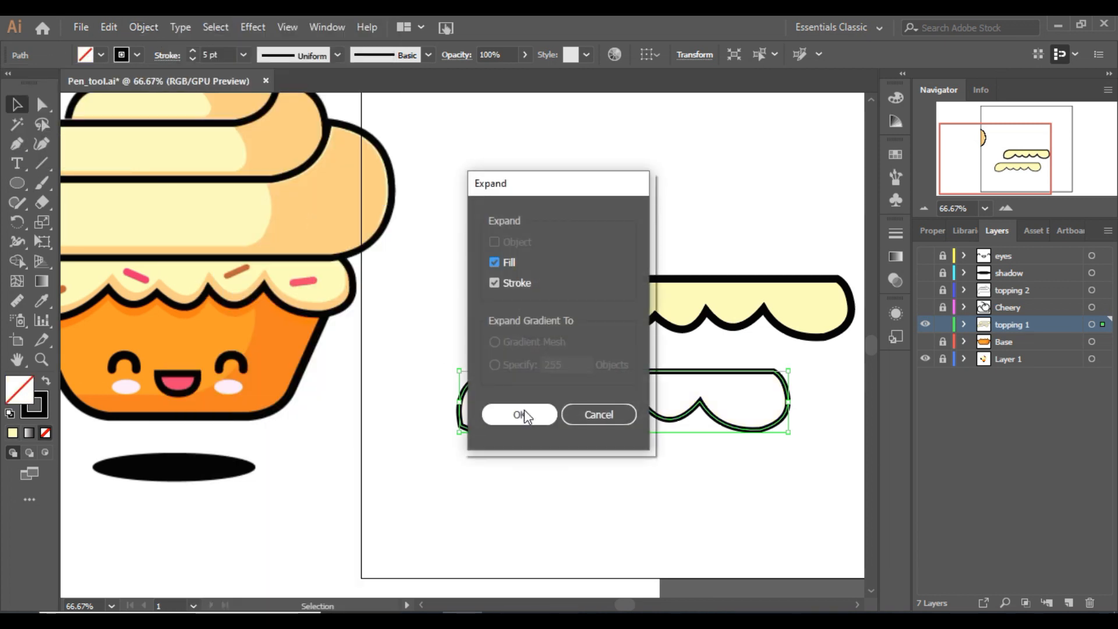
click(520, 415)
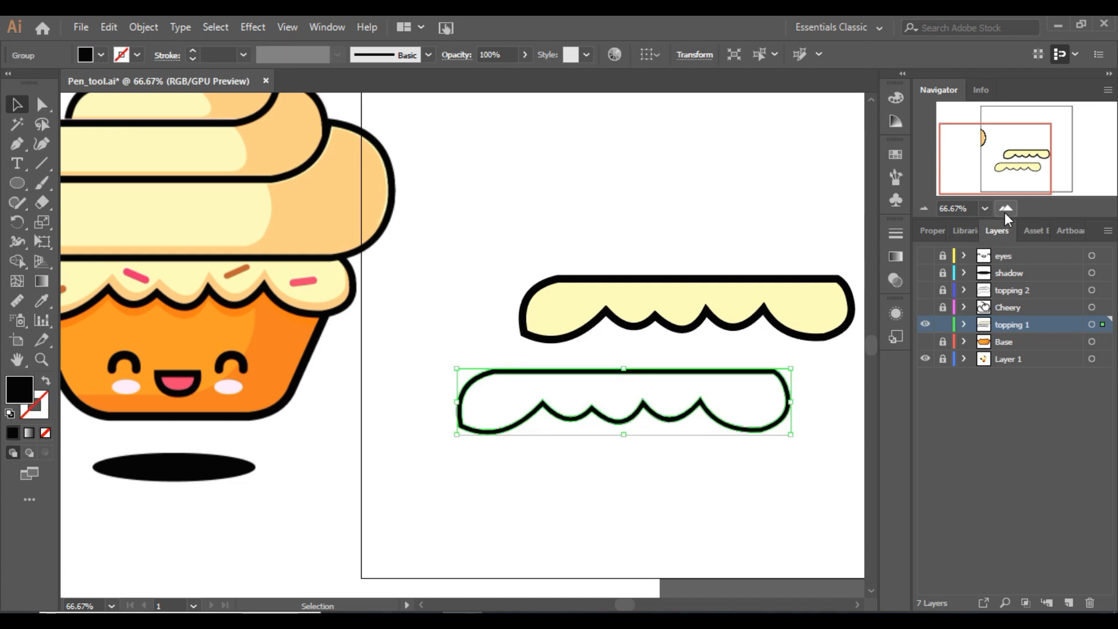
Erase the left curve and most of the straight top edge of the expanded topping outline with a smaller eraser.
click(1006, 209)
click(1006, 210)
drag(996, 163, 1018, 172)
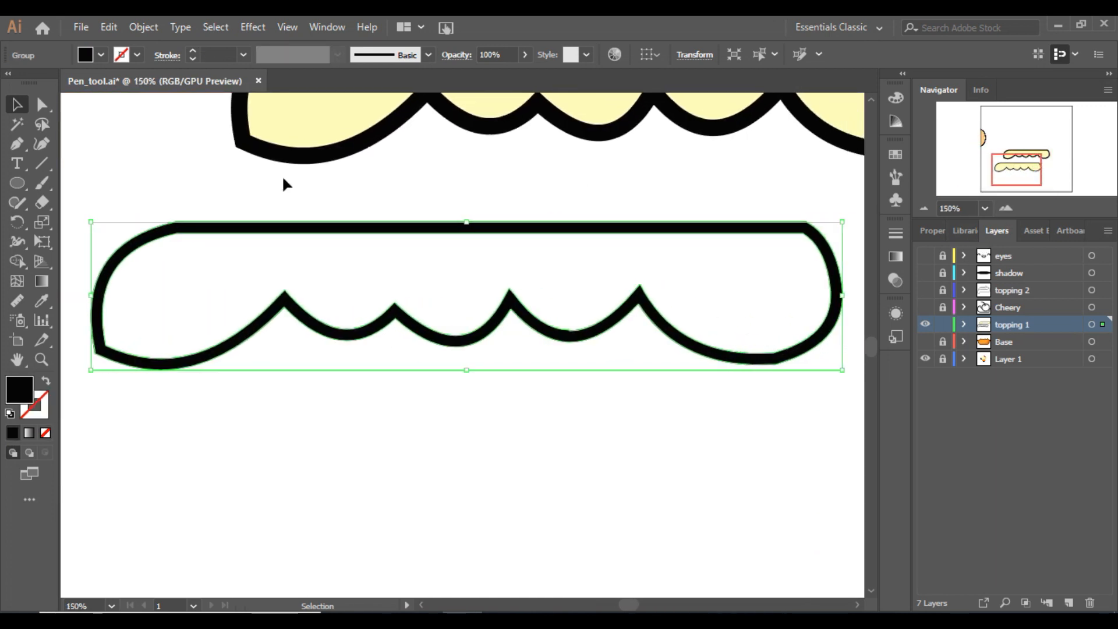
click(42, 202)
key([)
key([)
key([)
key([)
key([)
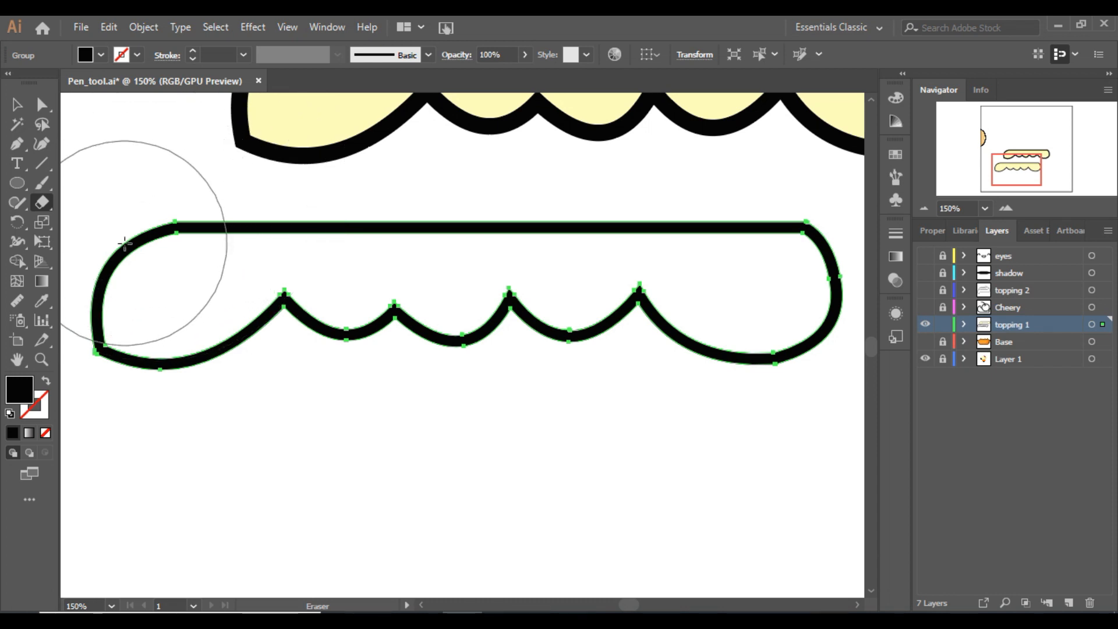
click(969, 159)
drag(969, 158, 1023, 170)
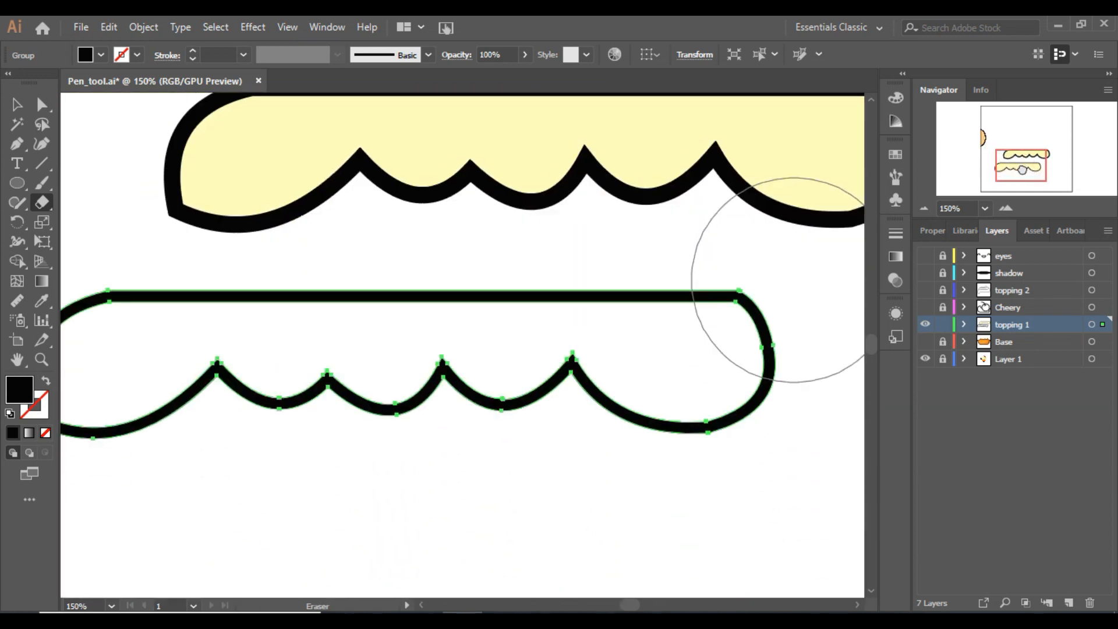
scroll(793, 280, down, 1)
scroll(793, 280, left, 5)
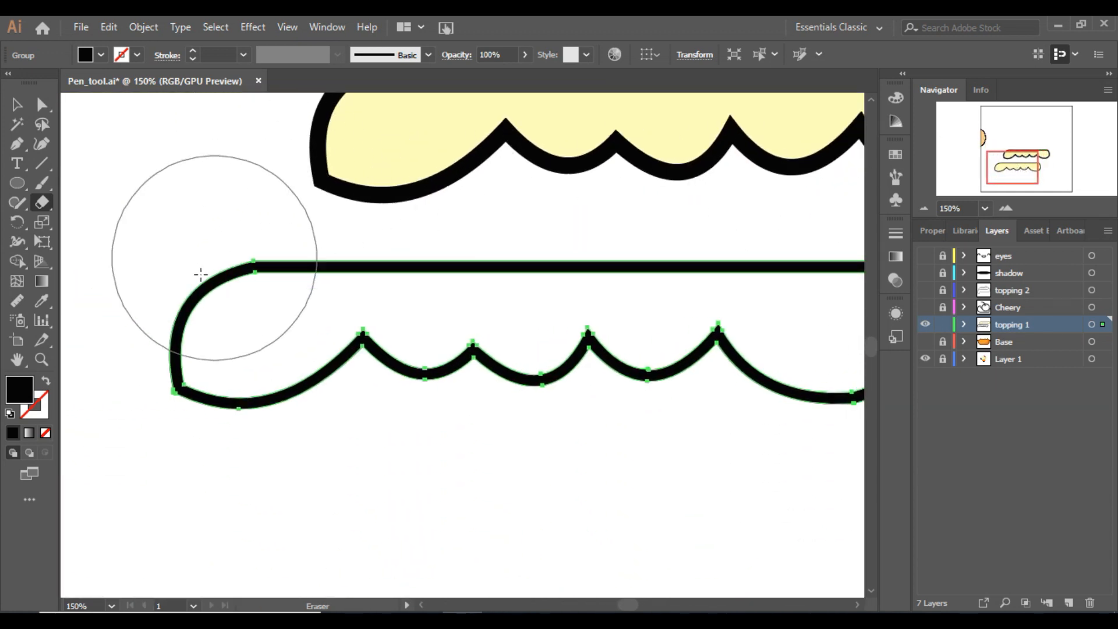
mouse_move(232, 293)
mouse_down()
mouse_move(227, 279)
mouse_move(319, 214)
mouse_move(710, 195)
mouse_up()
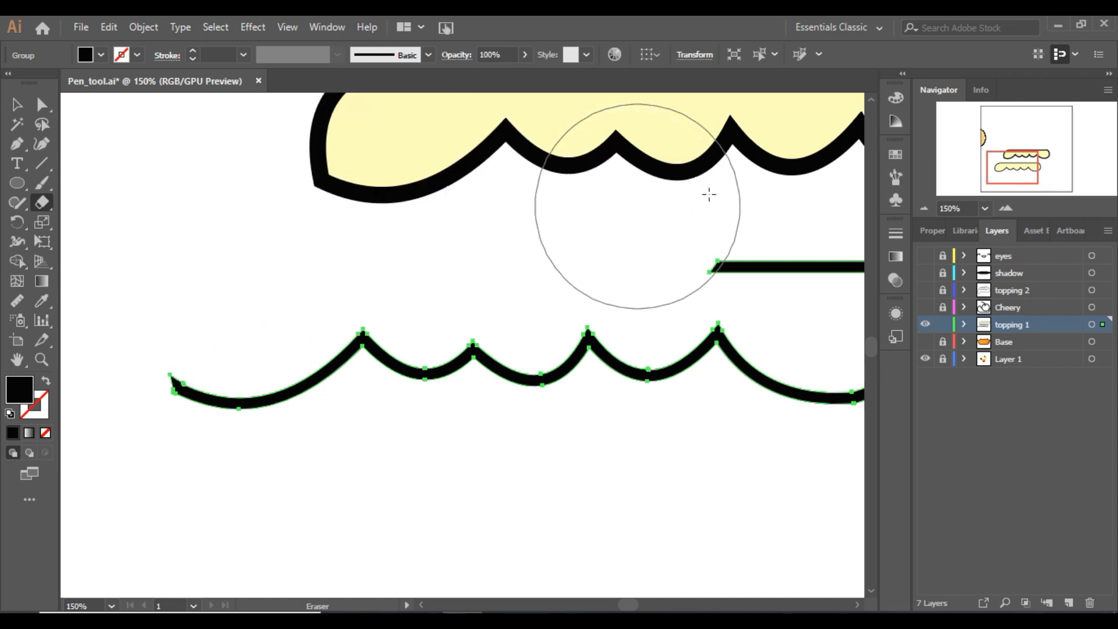
Erase the remaining straight top edge of the lower topping outline and thin the top of its right curve with a smaller eraser.
scroll(798, 53, down, 4)
scroll(549, 50, right, 9)
scroll(624, 175, up, 3)
scroll(624, 175, left, 3)
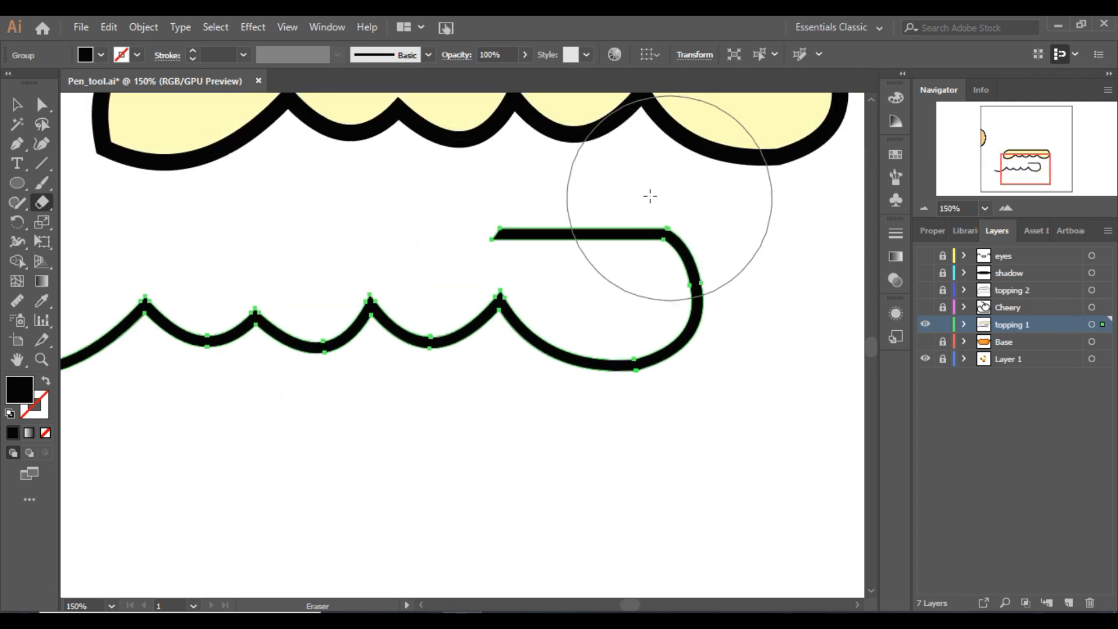
click(557, 193)
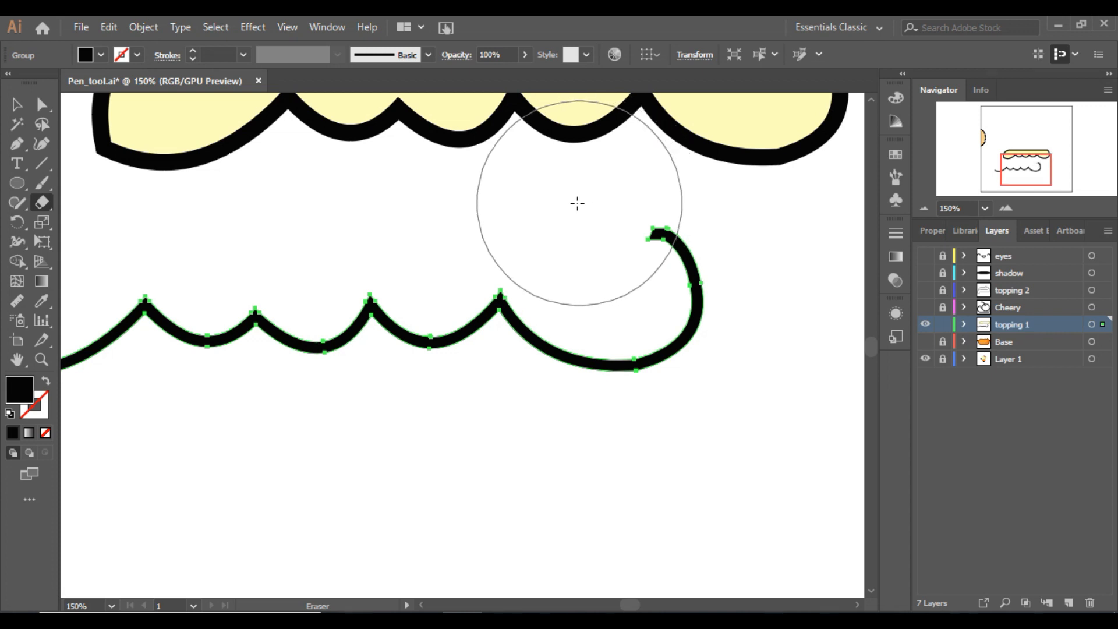
click(924, 208)
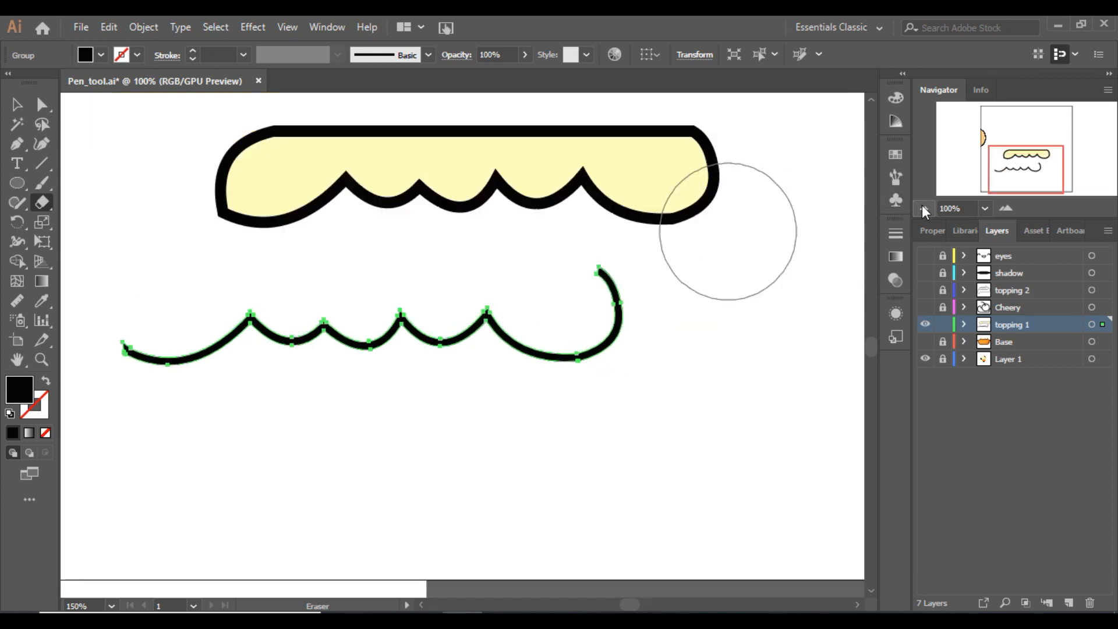
click(922, 208)
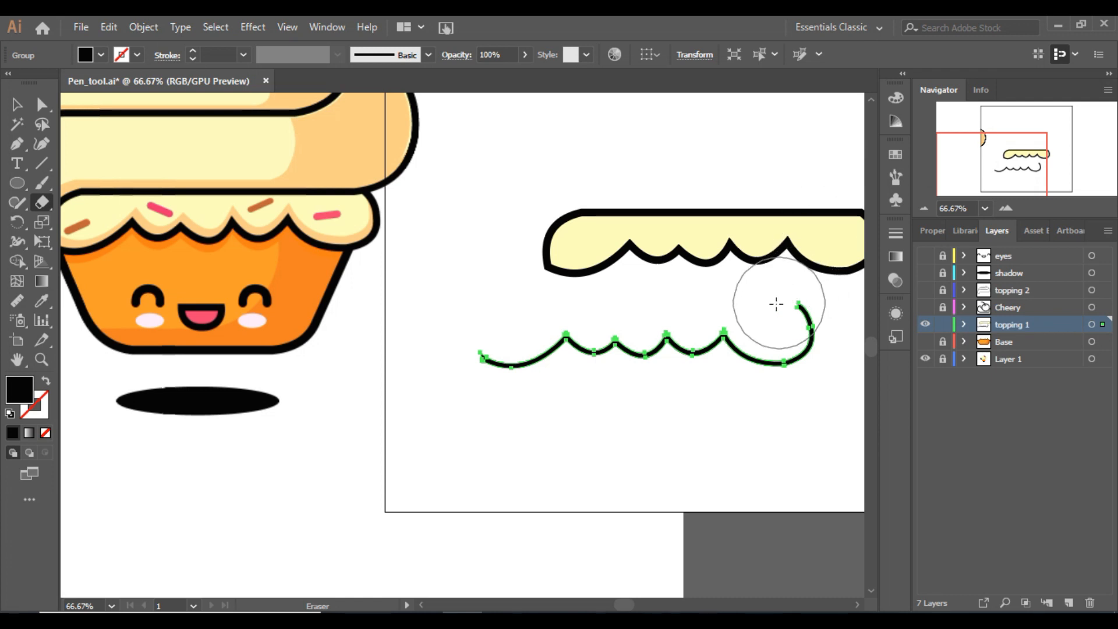
key(bracketleft)
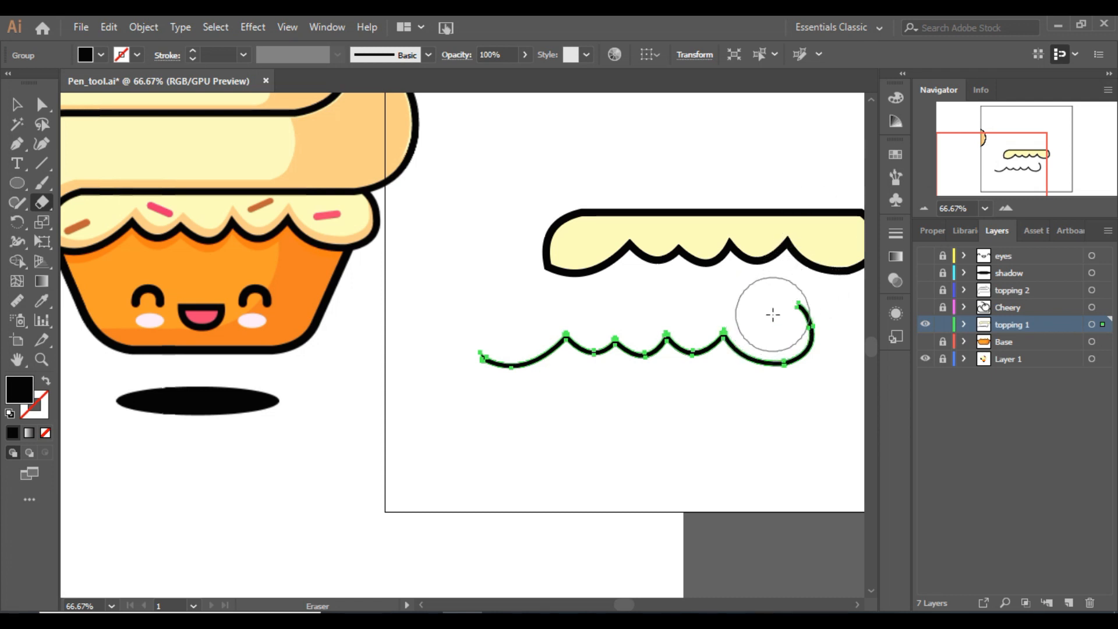
drag(774, 312, 779, 323)
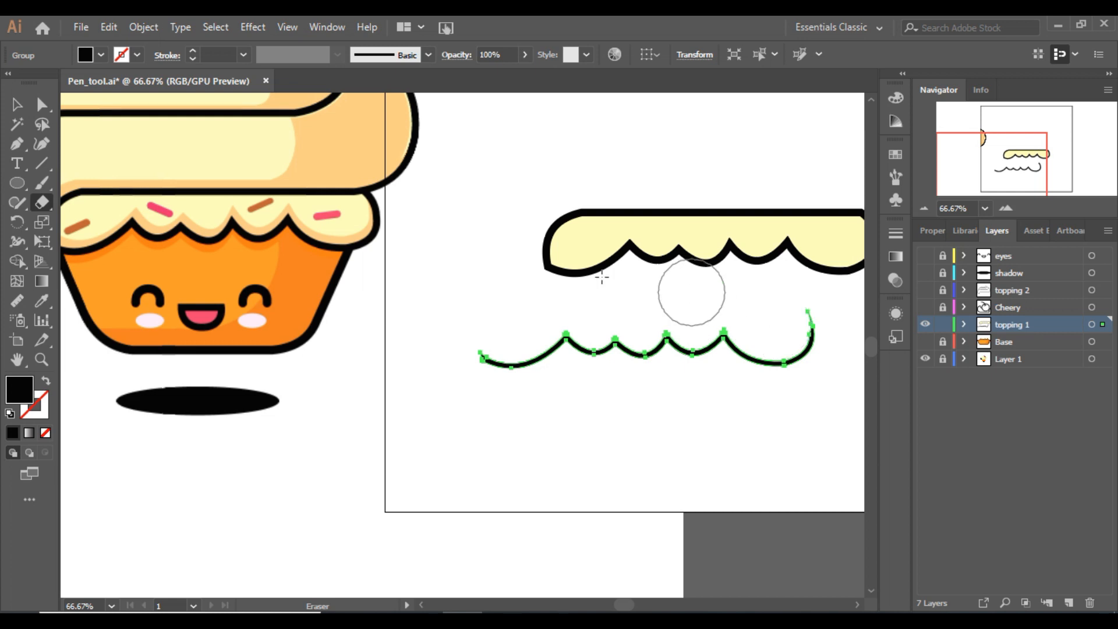
Recolor the trimmed topping outline with the peach shading color sampled from the reference cupcake.
click(16, 107)
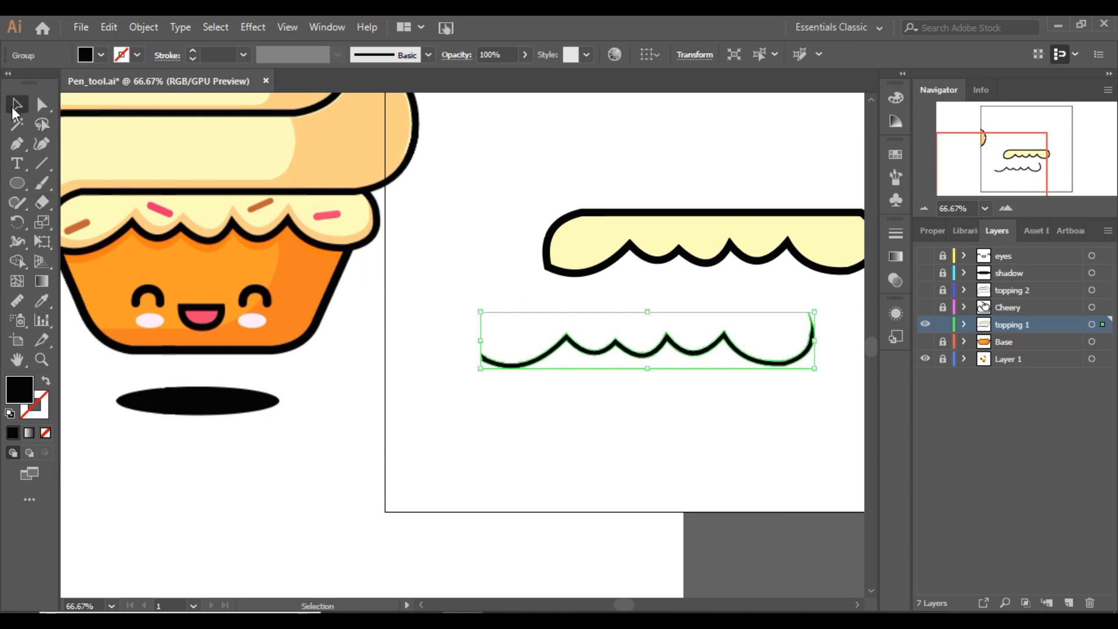
click(49, 298)
click(158, 230)
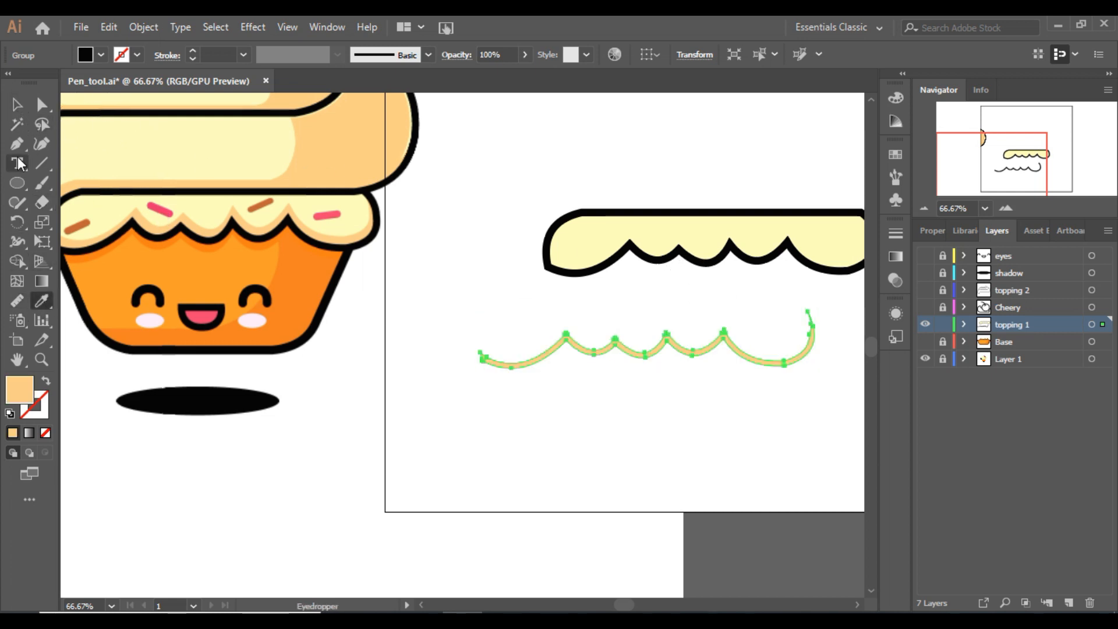
Place the peach strip inside the cream topping along its scalloped lower edge as shading.
click(18, 106)
drag(600, 350, 664, 249)
key(Down)
key(Down)
key(Down)
key(Down)
drag(1004, 164, 1028, 152)
click(582, 373)
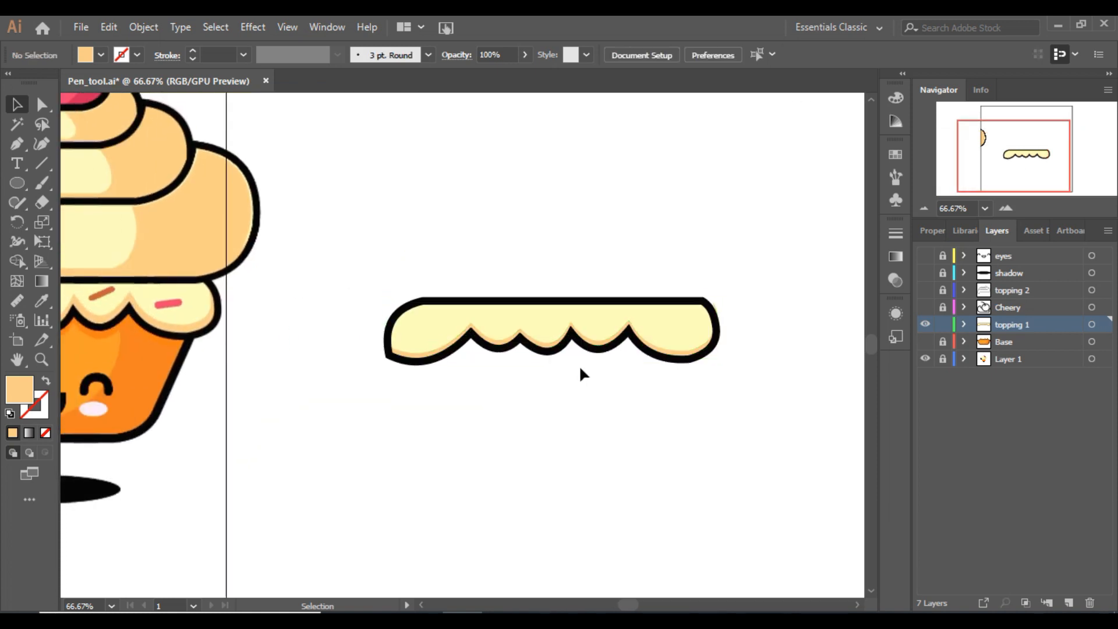
click(430, 362)
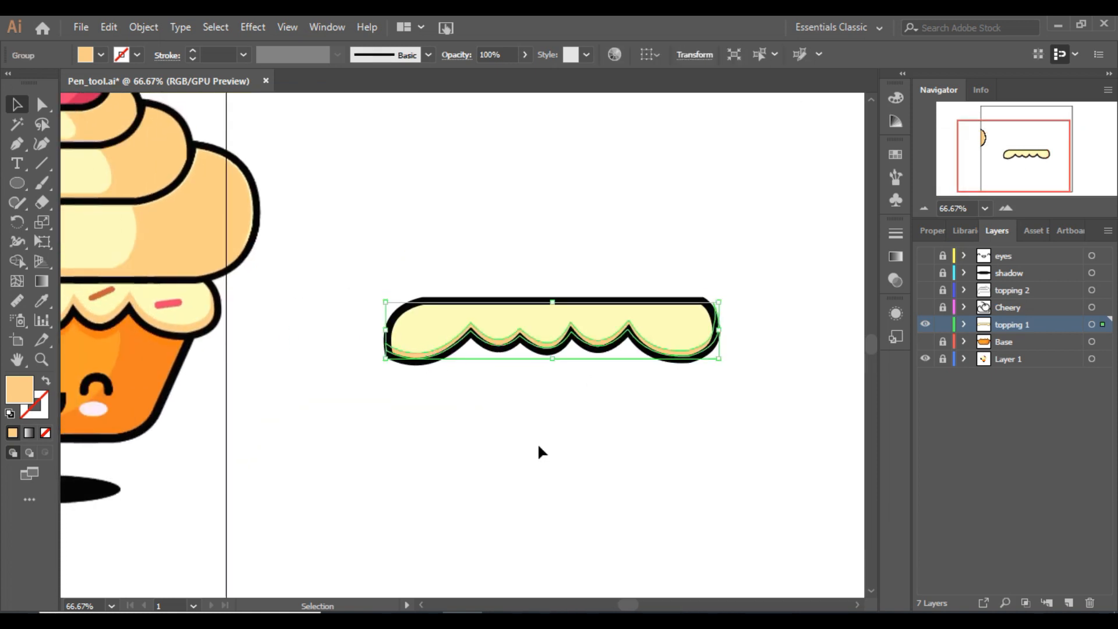
click(539, 451)
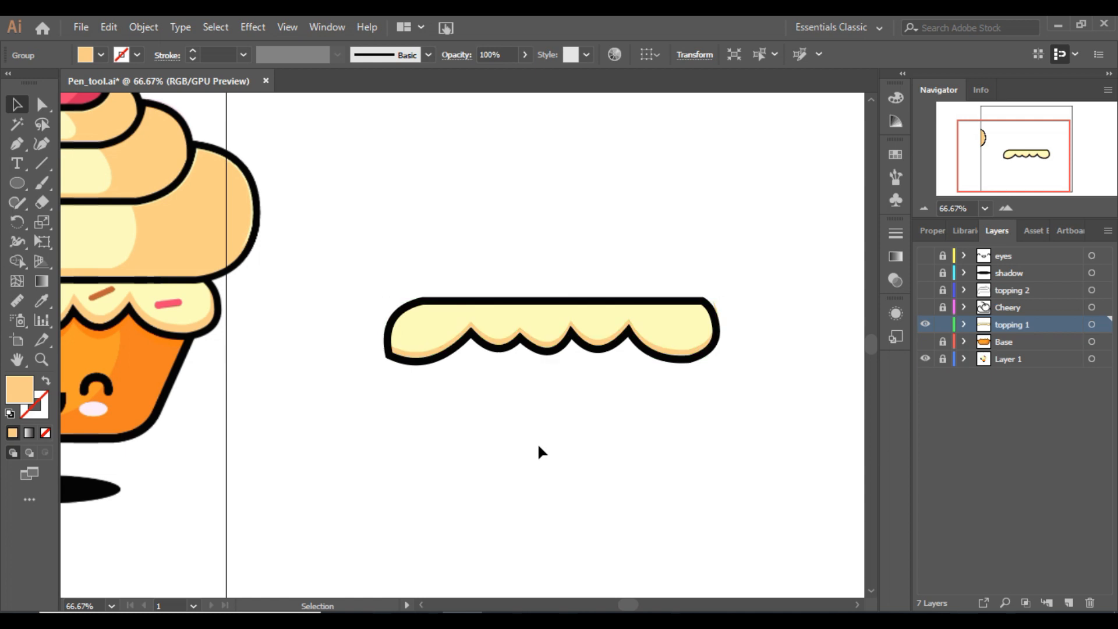
Show the Base layer beneath the topping and fine-tune the position of the topping's peach shading.
click(925, 342)
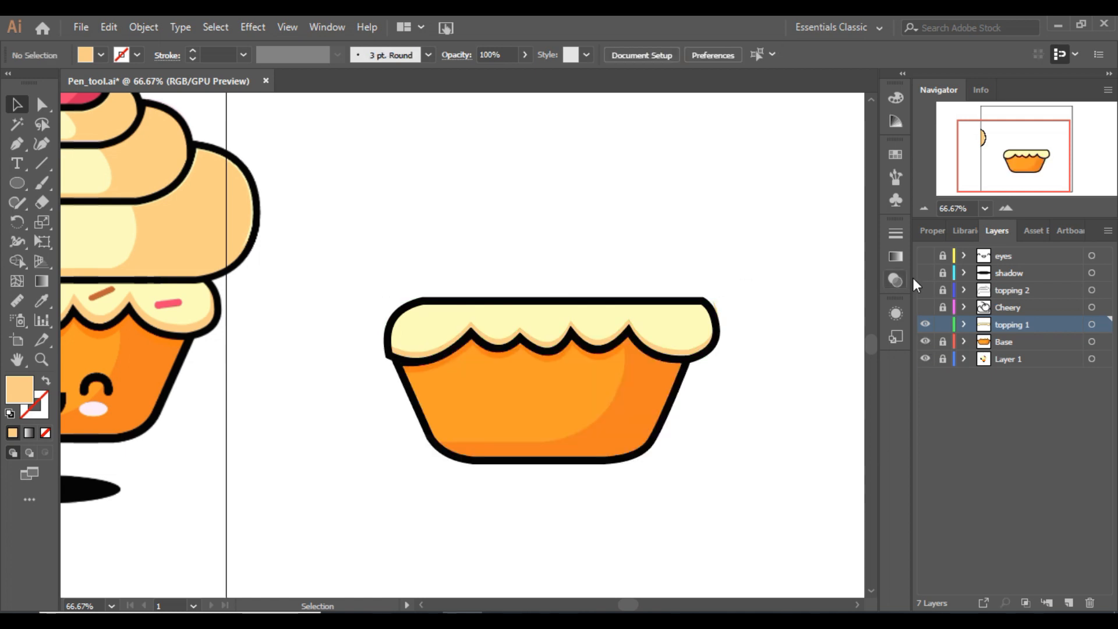
click(1009, 212)
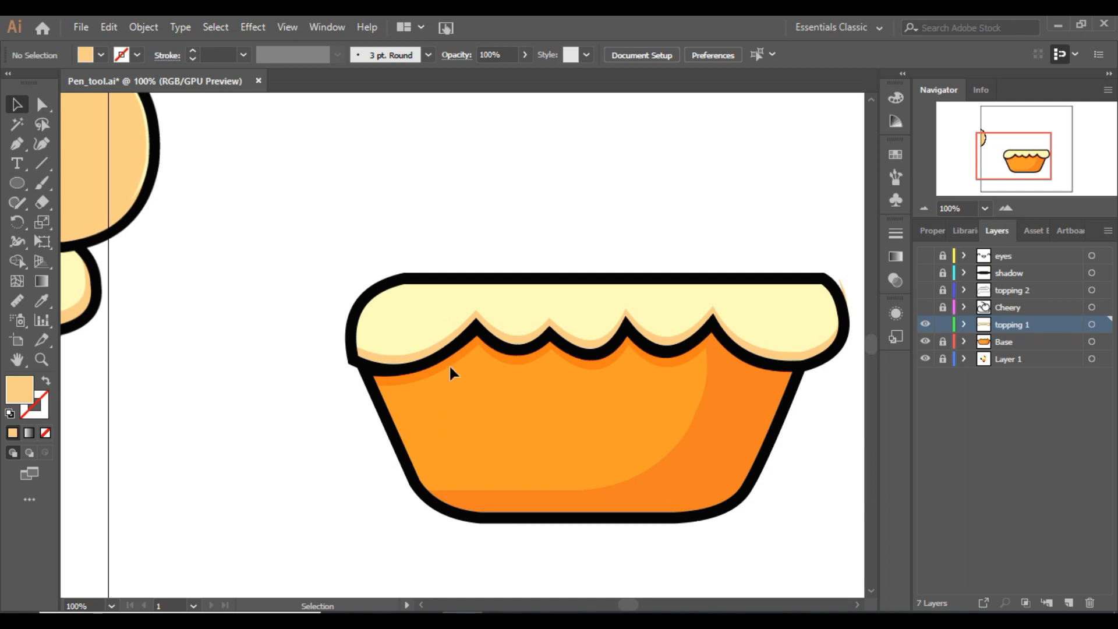
click(796, 355)
click(845, 481)
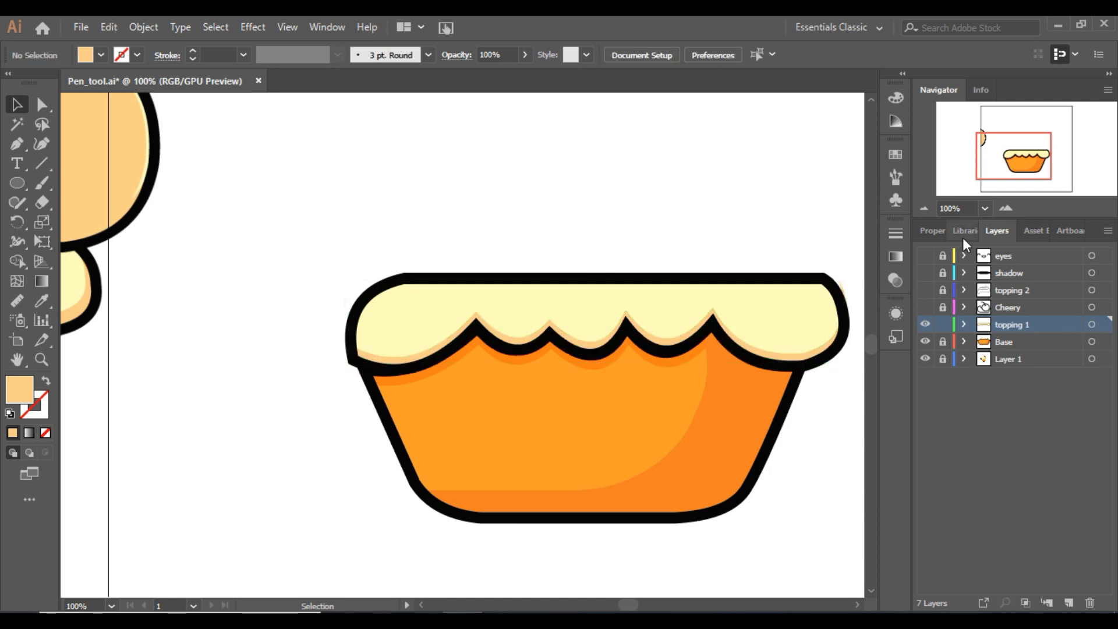
click(929, 208)
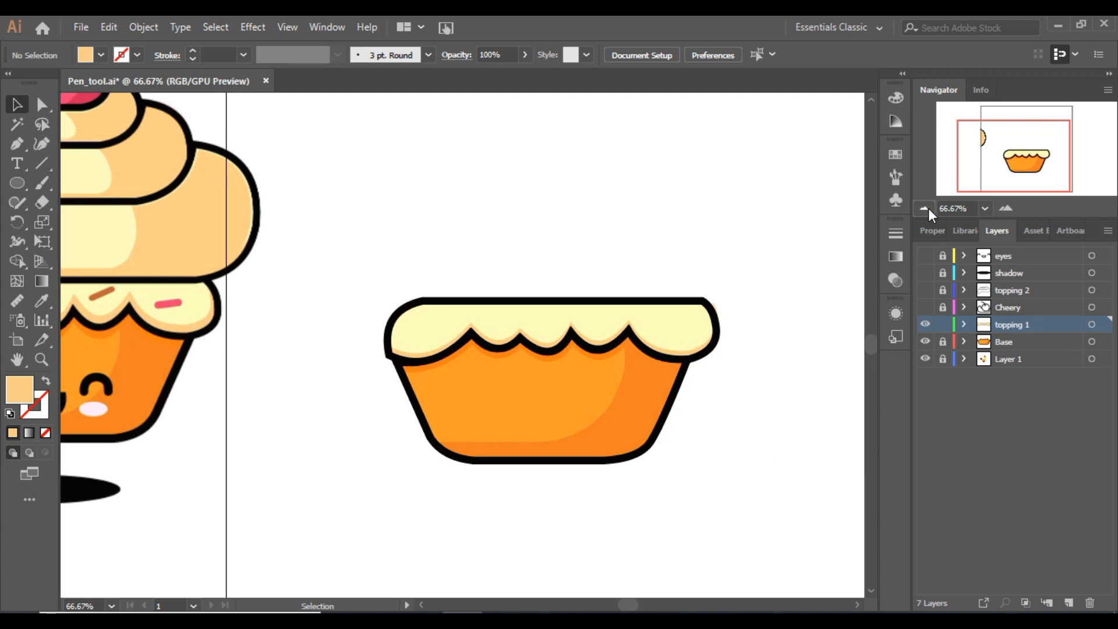
click(928, 208)
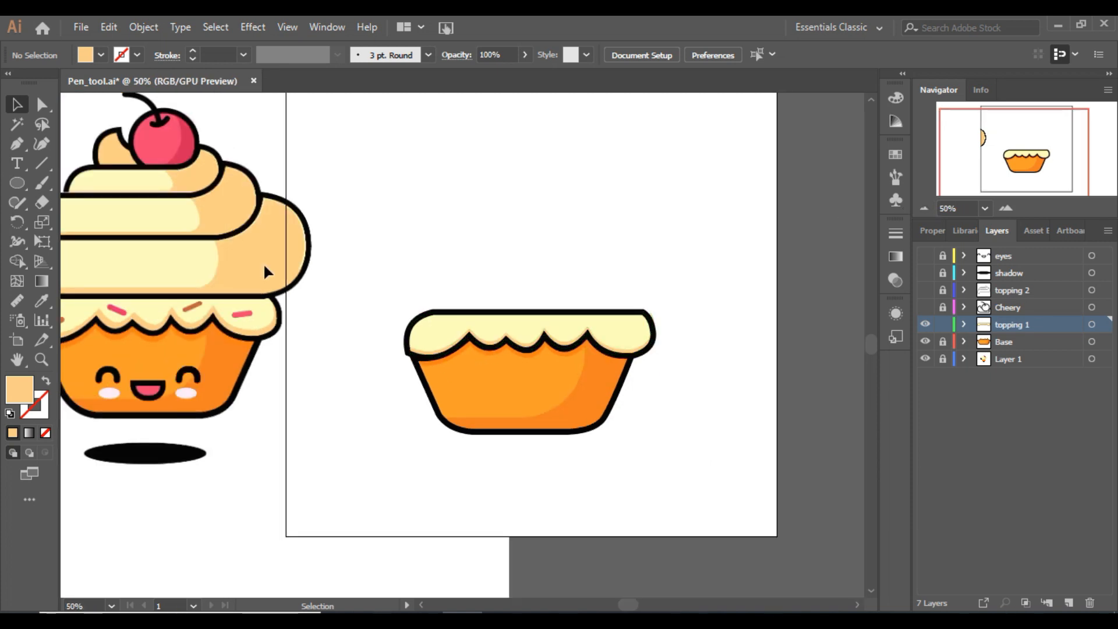
Hide the topping 1 and Base layers and make the topping 2 layer visible and unlocked.
click(925, 325)
click(925, 343)
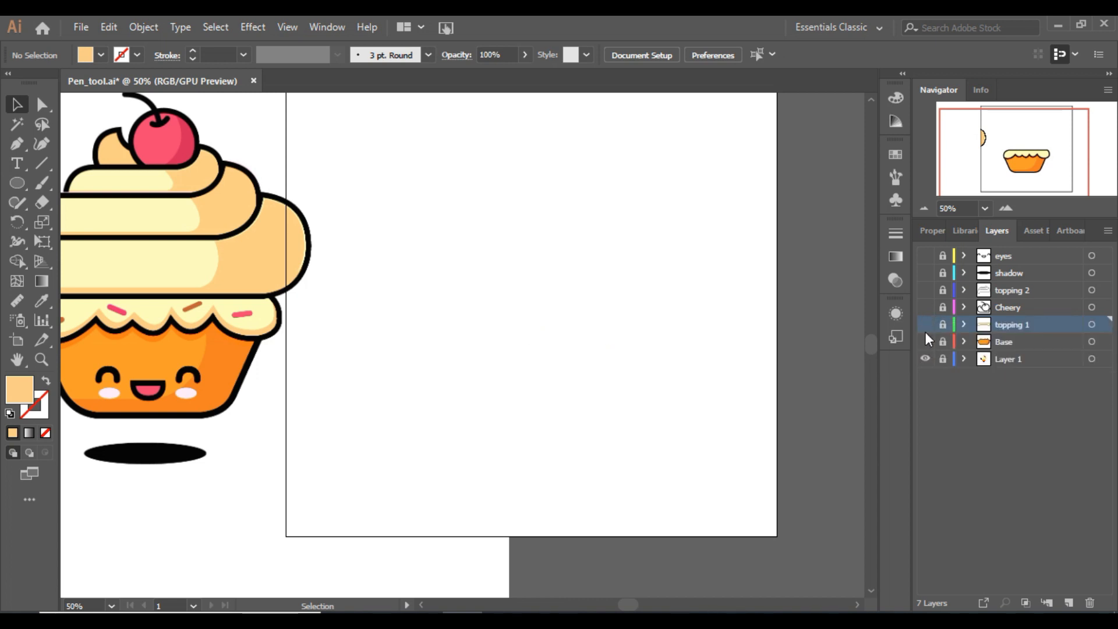
click(926, 307)
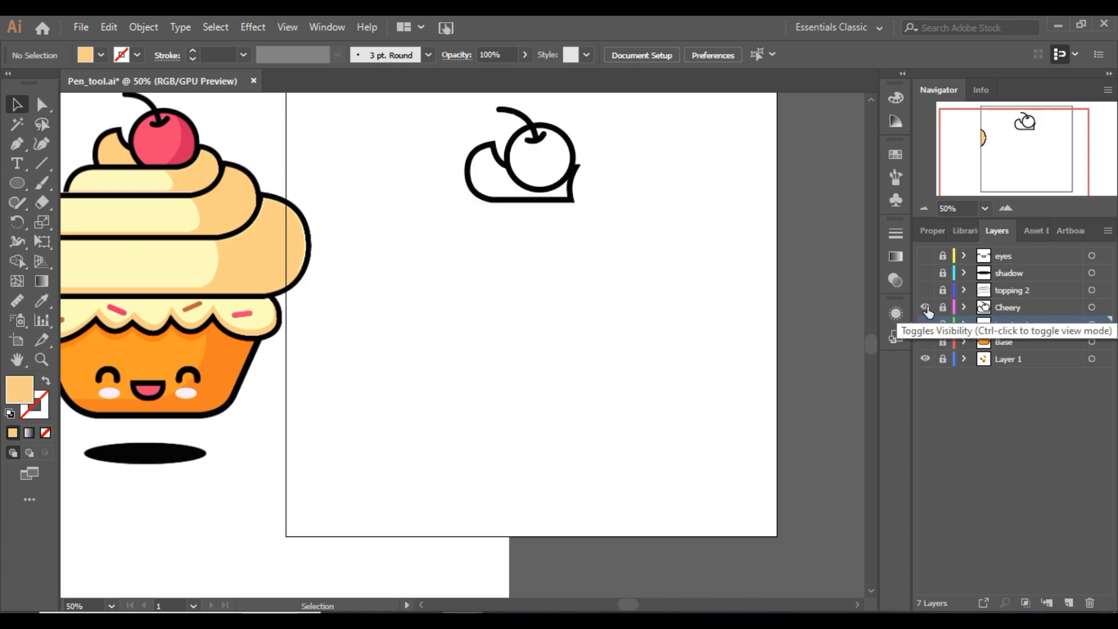
click(925, 307)
click(926, 290)
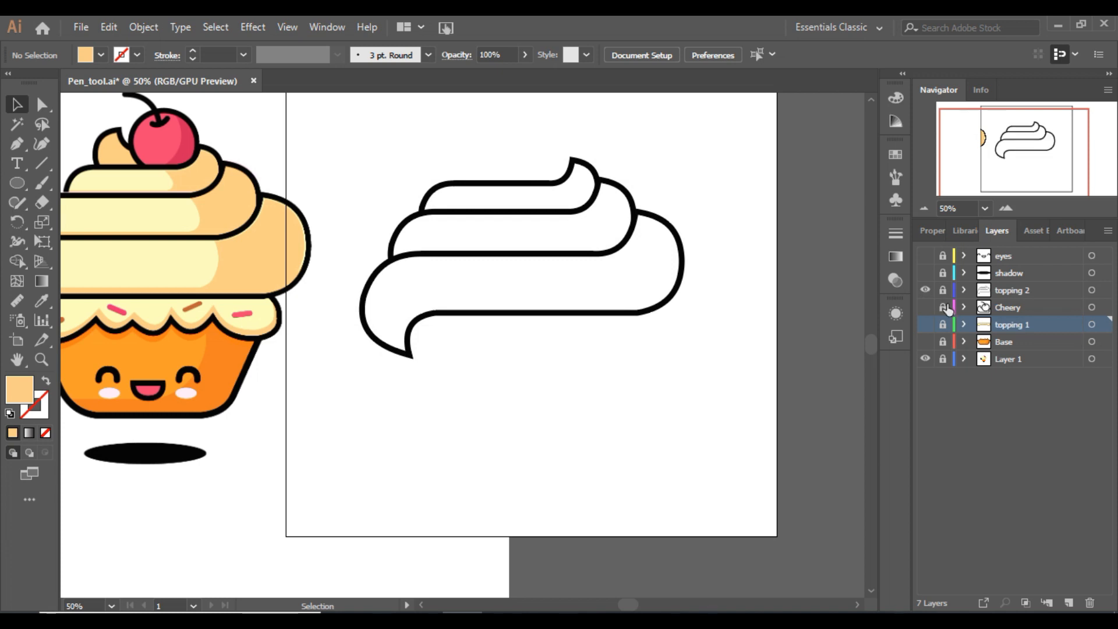
click(943, 290)
key(ctrl+minus)
click(547, 365)
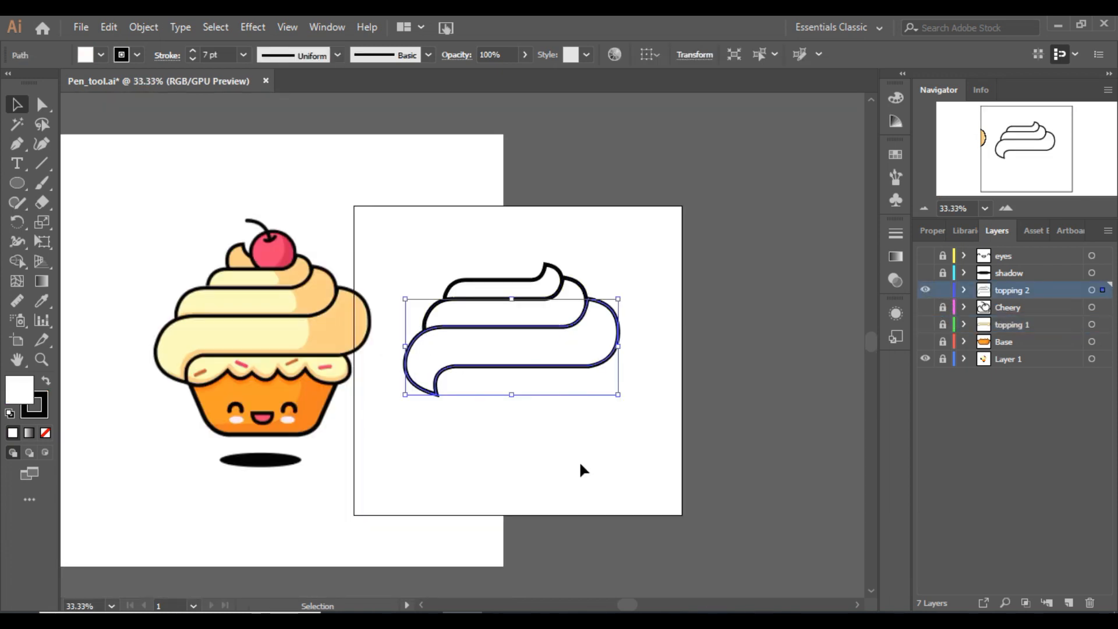
click(582, 468)
Duplicate the lowest swirl of topping 2 below the original and set the copy's stroke to 8 pt.
click(1006, 208)
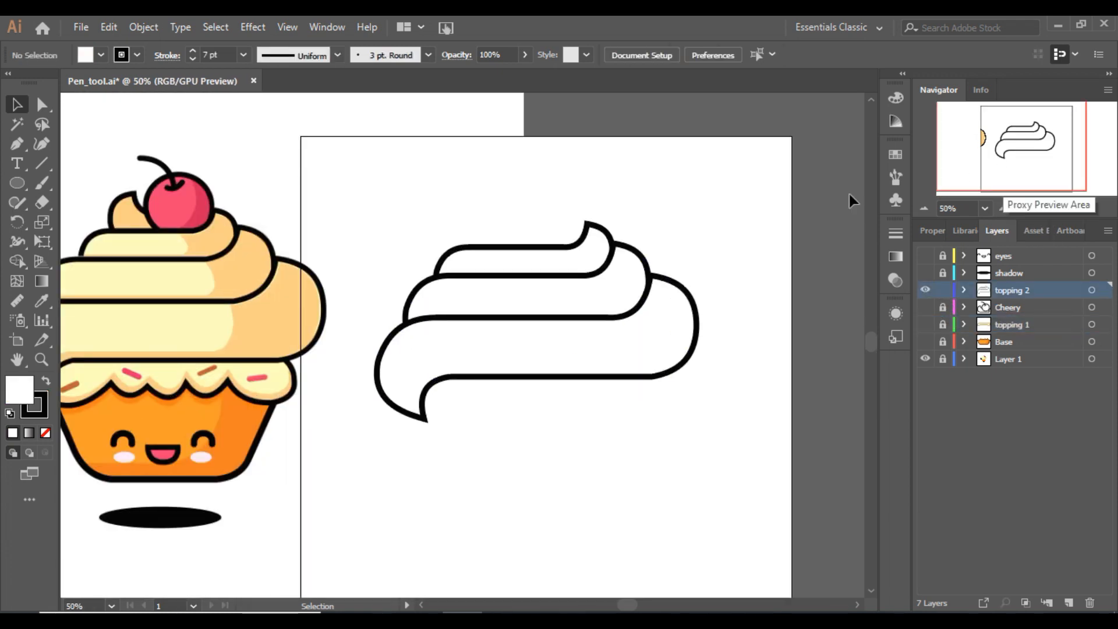
drag(544, 378, 610, 494)
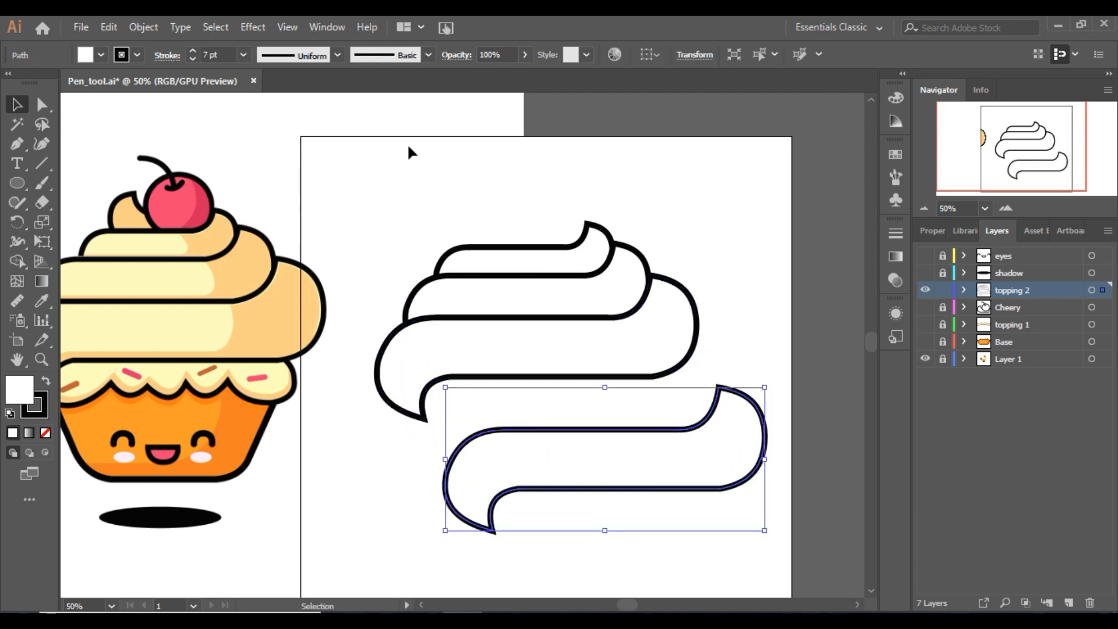
click(193, 51)
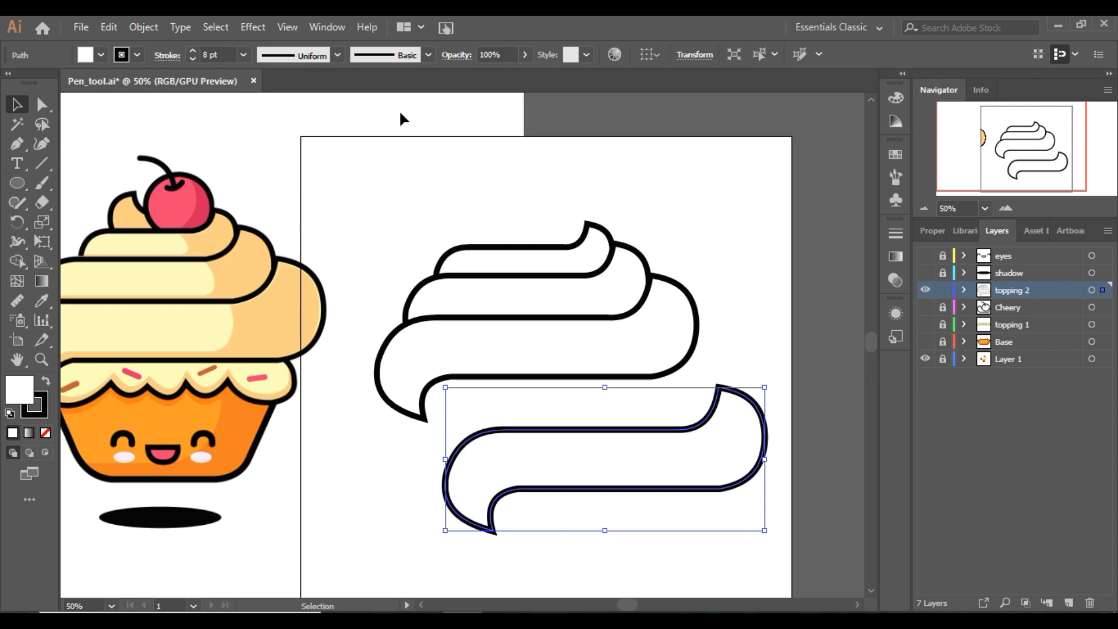
Expand the swirl copy's fill and stroke and apply Pathfinder Minus Front to keep only its inner shape.
click(162, 27)
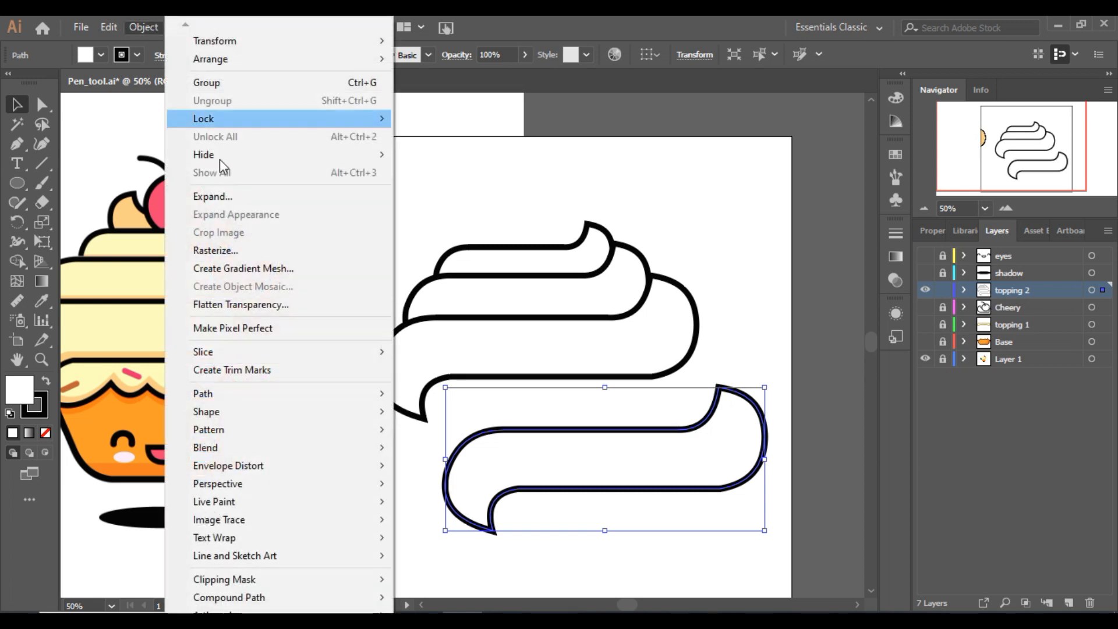
click(247, 194)
click(526, 417)
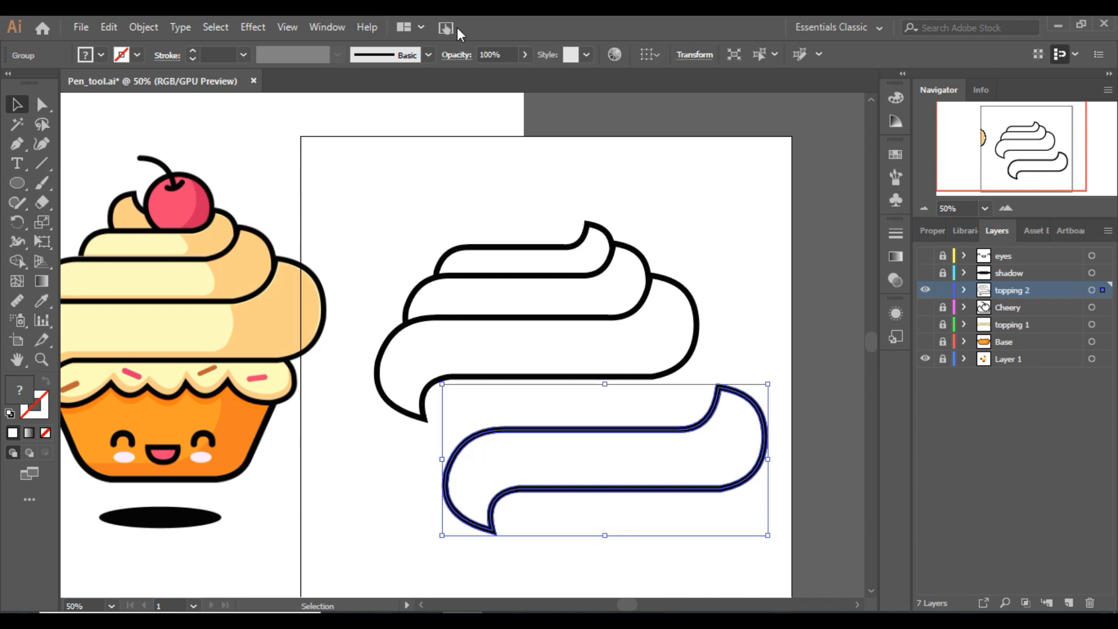
click(327, 27)
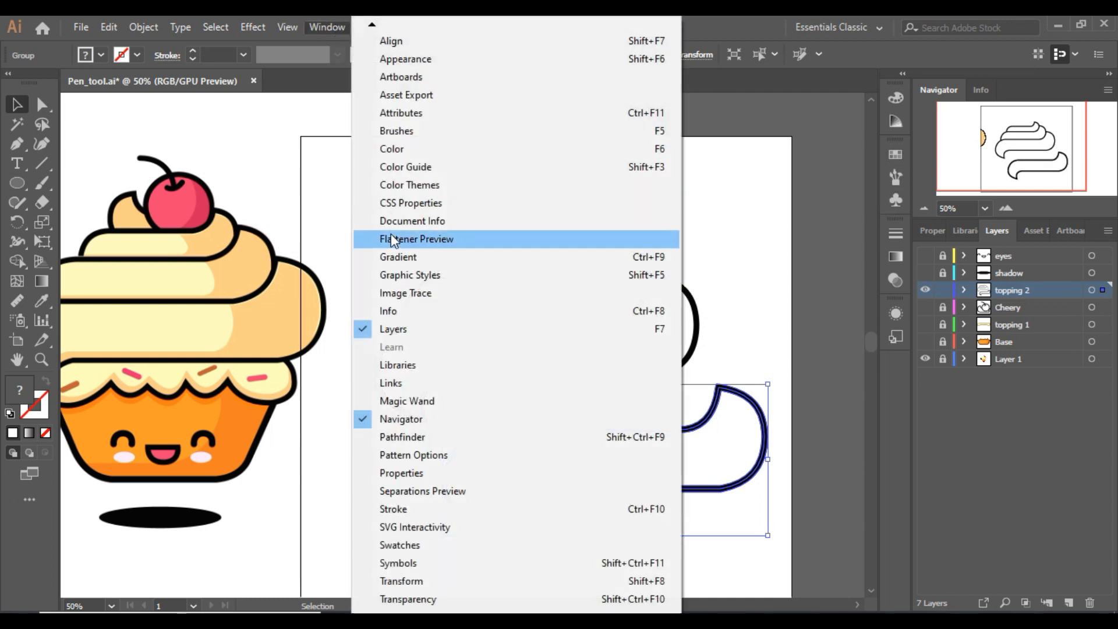
click(424, 437)
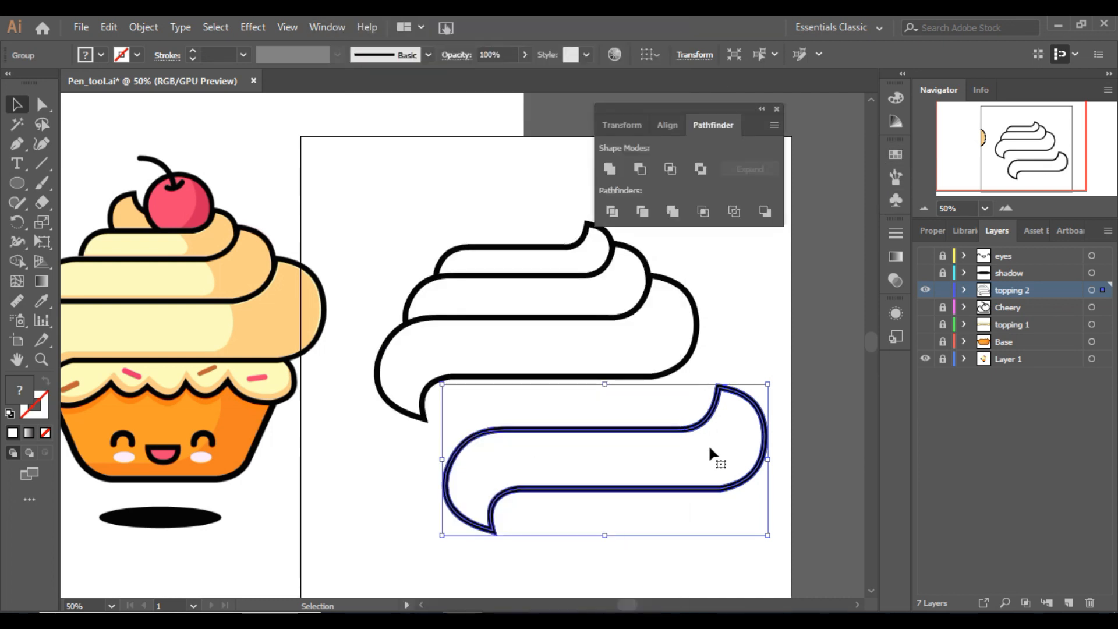
click(639, 169)
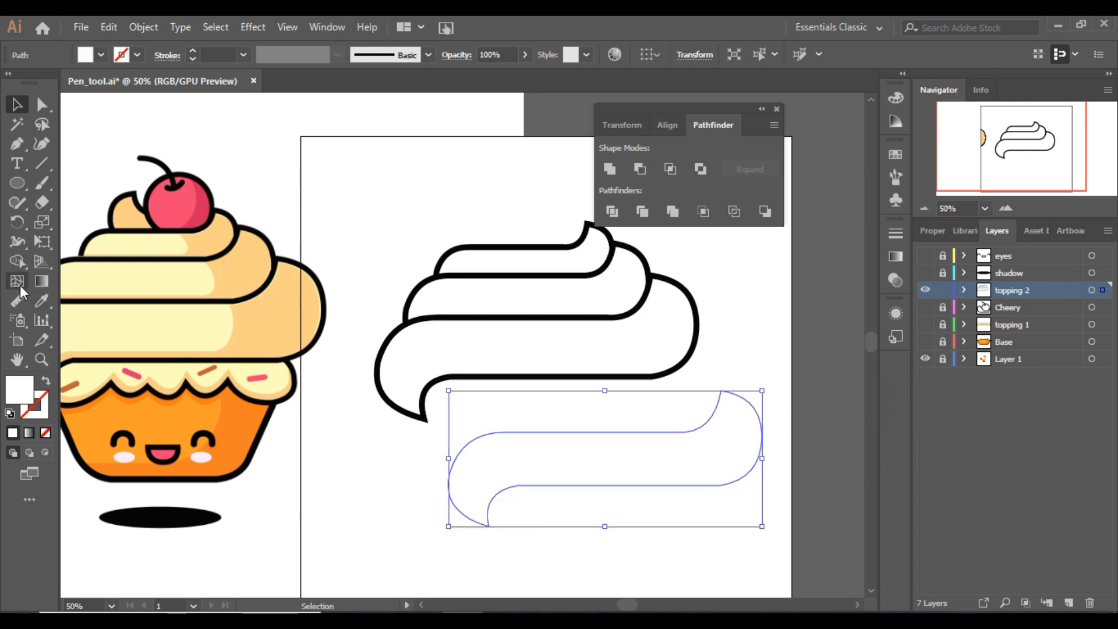
click(777, 108)
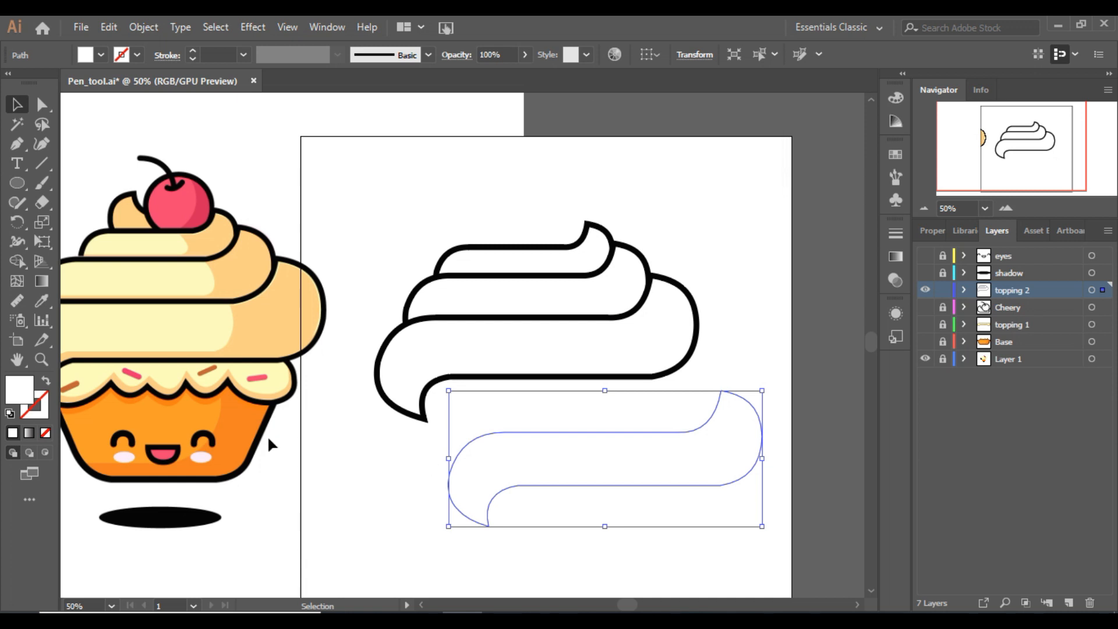
Fill the inner swirl shape with the reference's cream color and place it behind the lowest swirl's black outline.
click(42, 300)
click(116, 282)
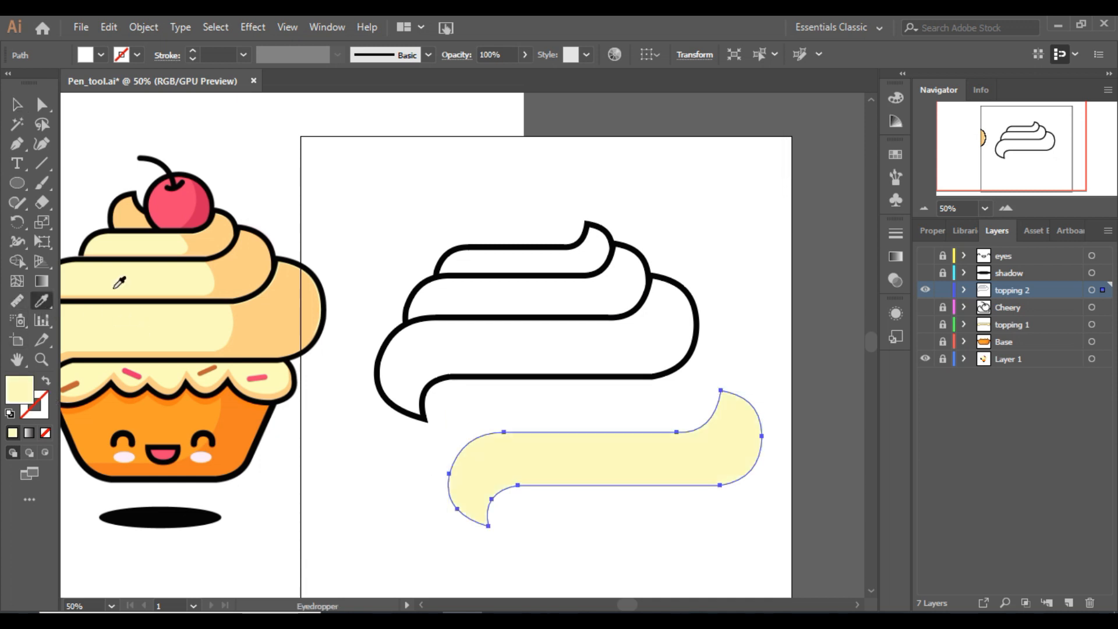
click(17, 104)
drag(517, 429, 464, 345)
key(ctrl+shift+bracketleft)
click(602, 485)
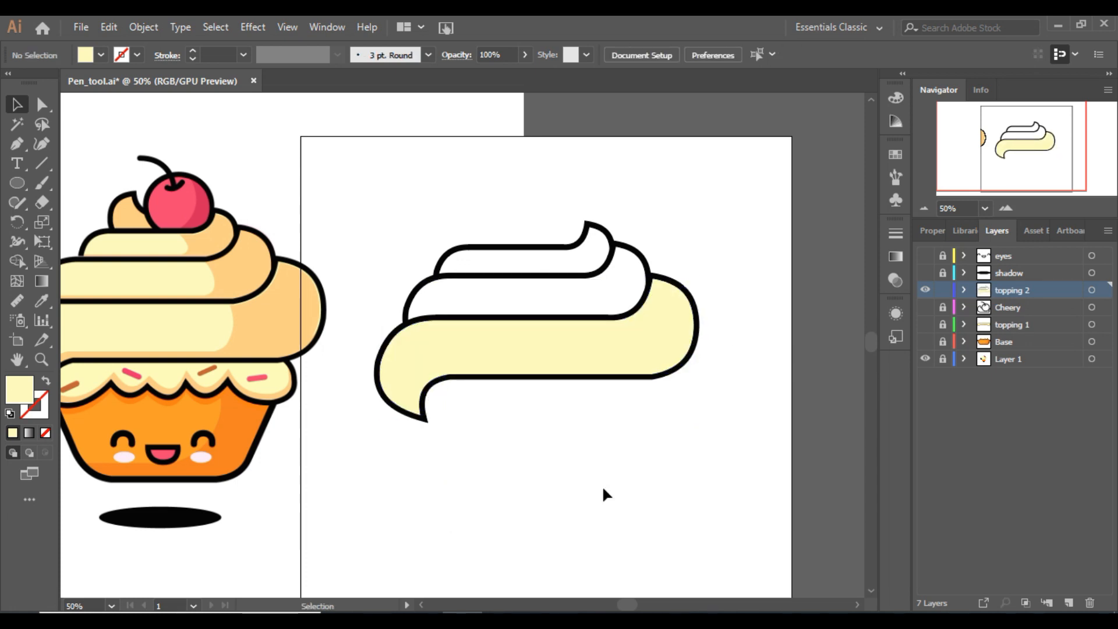
Duplicate the cream swirl shape with a peach fill sampled from the reference and place a copy over the cream swirl.
drag(598, 370, 622, 478)
click(42, 301)
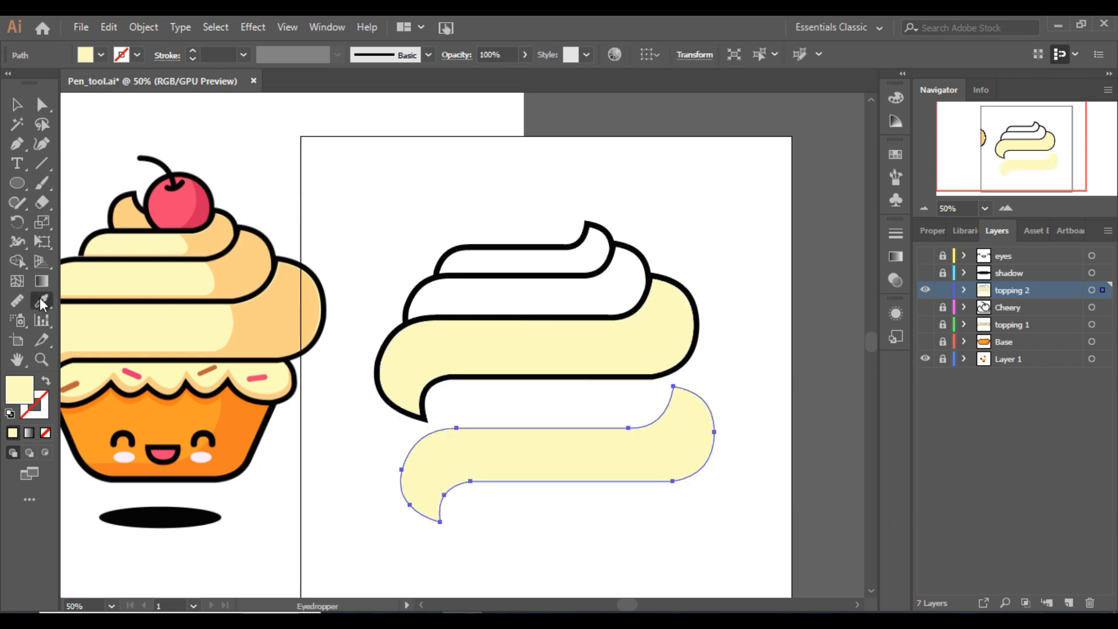
click(282, 315)
key(v)
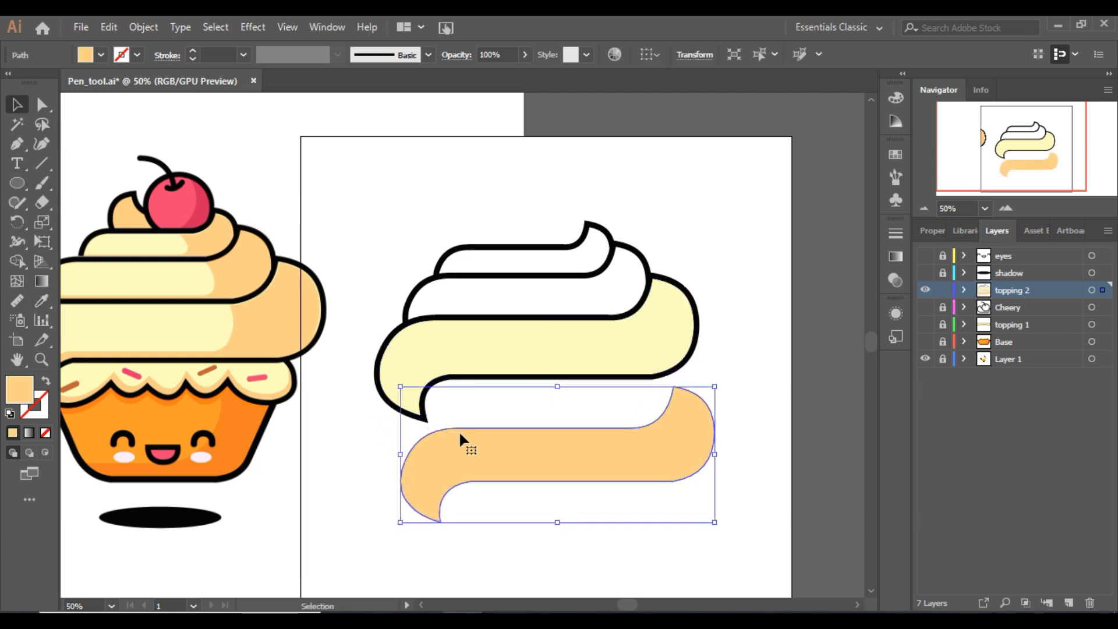
click(619, 557)
drag(576, 453, 577, 338)
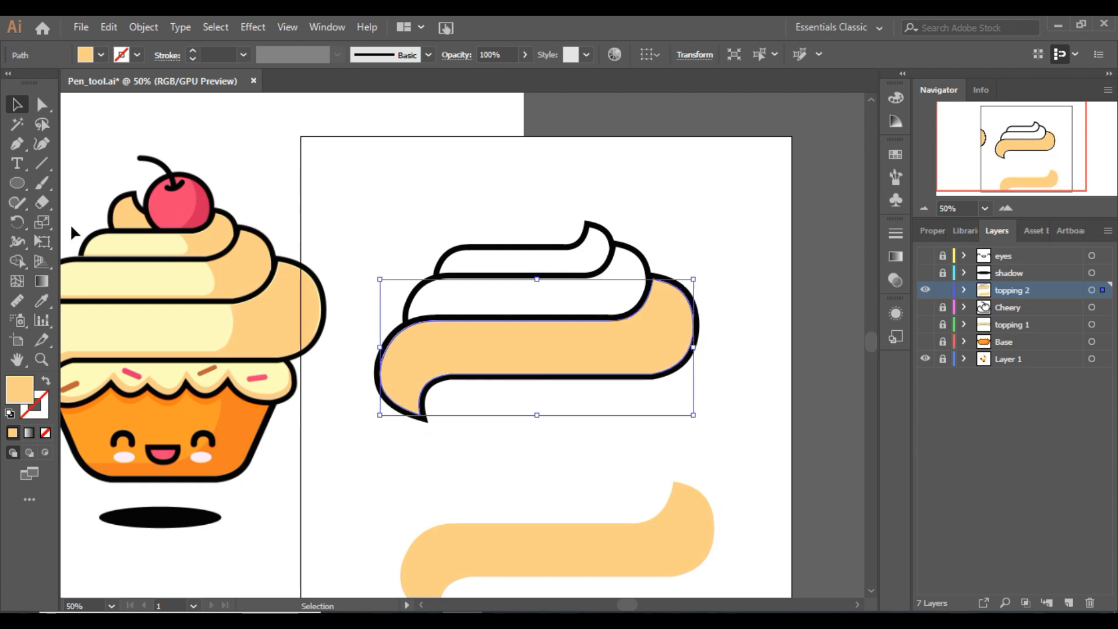
Erase the peach overlay from the lowest swirl's left and middle with an enlarged Eraser, keeping only its rounded right end shaded.
click(51, 211)
key(bracketright)
key(bracketright)
key(bracketright)
key(bracketright)
key(bracketright)
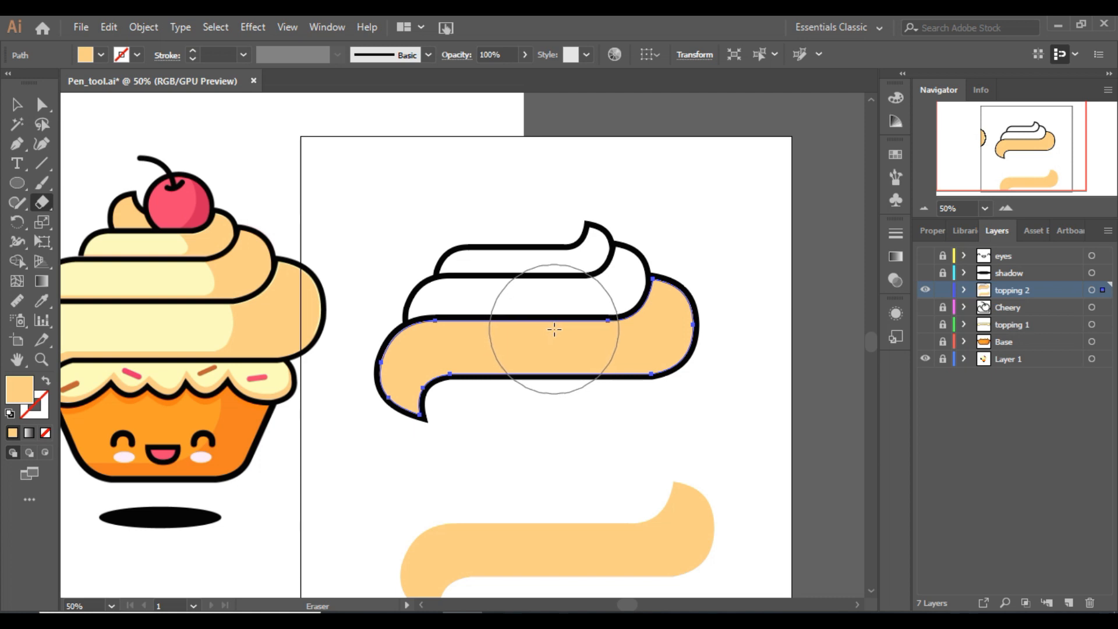
mouse_move(555, 330)
mouse_down()
mouse_move(477, 419)
mouse_move(314, 260)
mouse_move(473, 350)
mouse_move(382, 382)
mouse_up()
key(v)
click(337, 166)
Move the spare peach swirl copy up just below the lowest swirl and give it a 5 pt black stroke.
key(ctrl+plus)
click(403, 436)
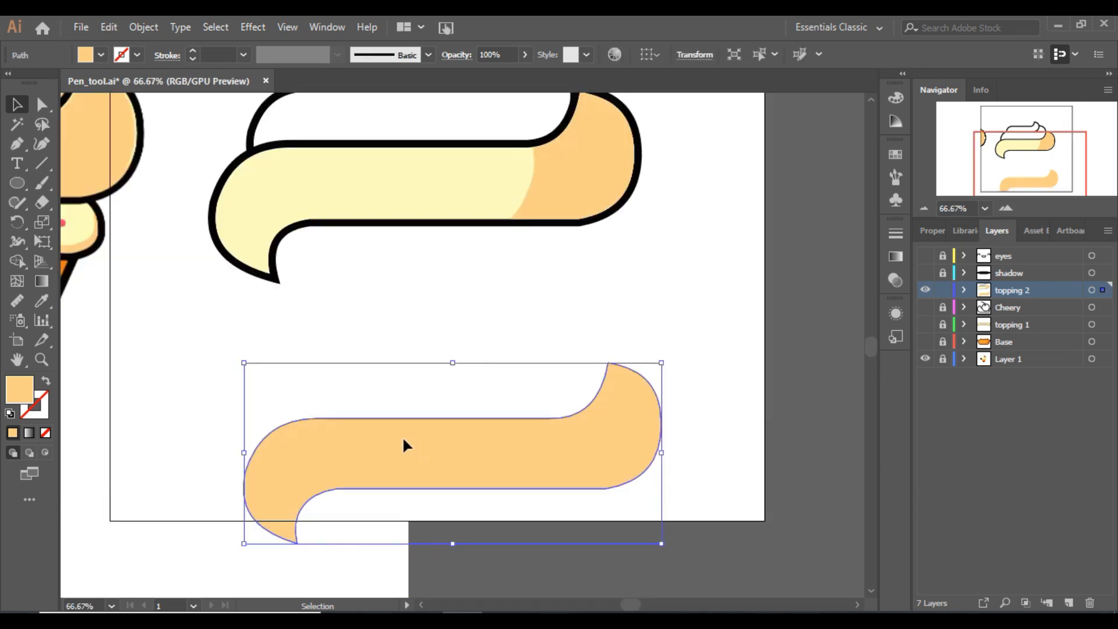
drag(403, 435, 403, 348)
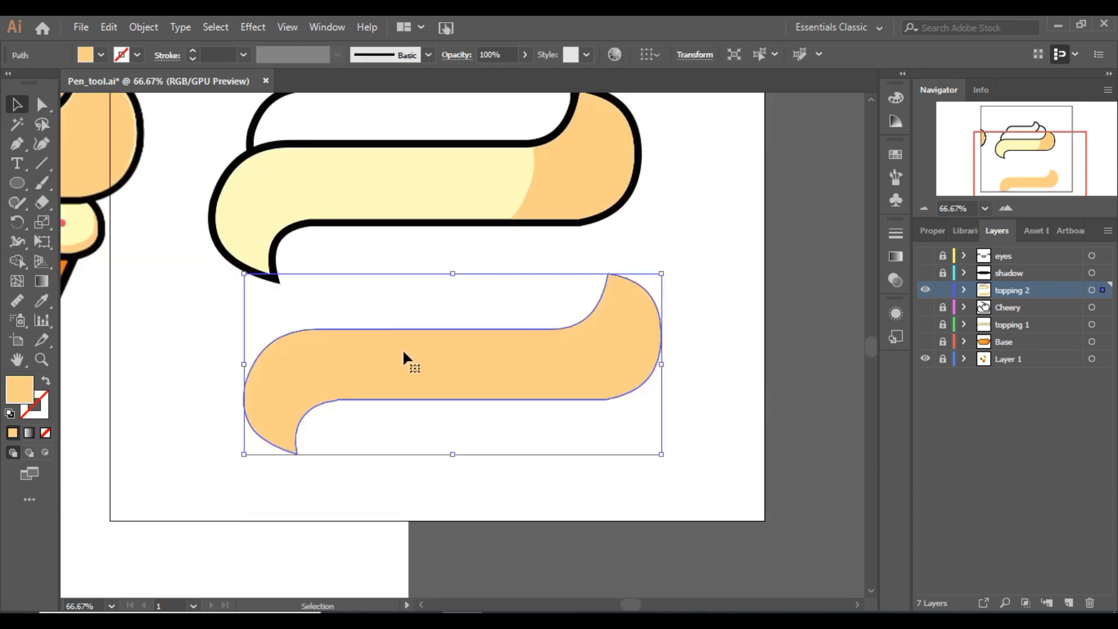
click(192, 52)
click(192, 51)
click(192, 51)
click(192, 51)
click(193, 51)
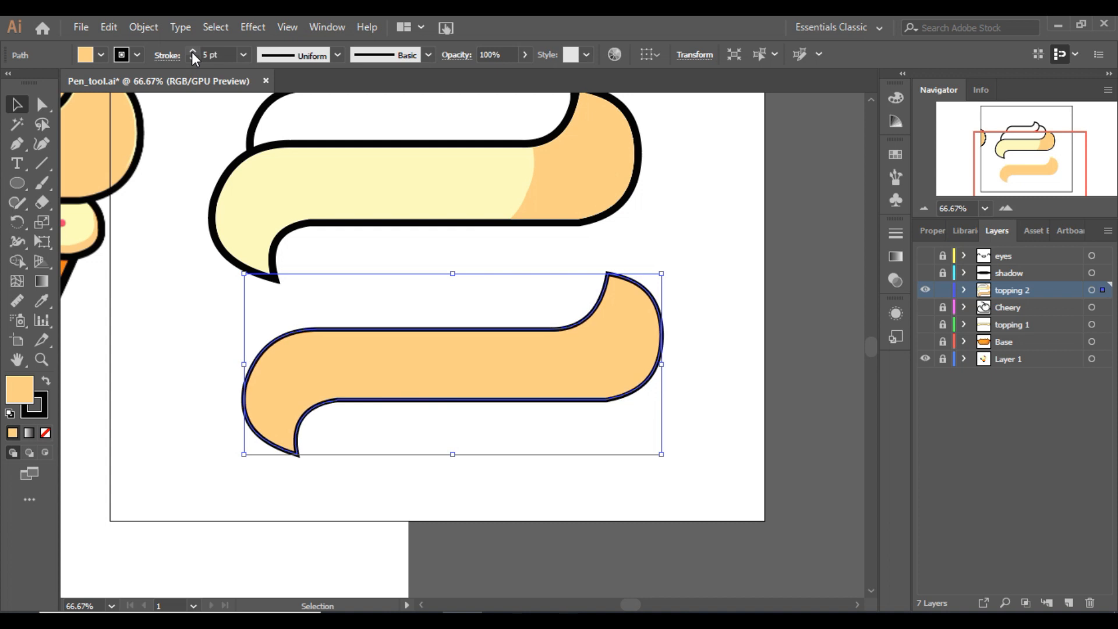
Expand the spare swirl's fill and stroke, ungroup them and delete the peach fill shape.
click(144, 26)
click(212, 194)
click(530, 418)
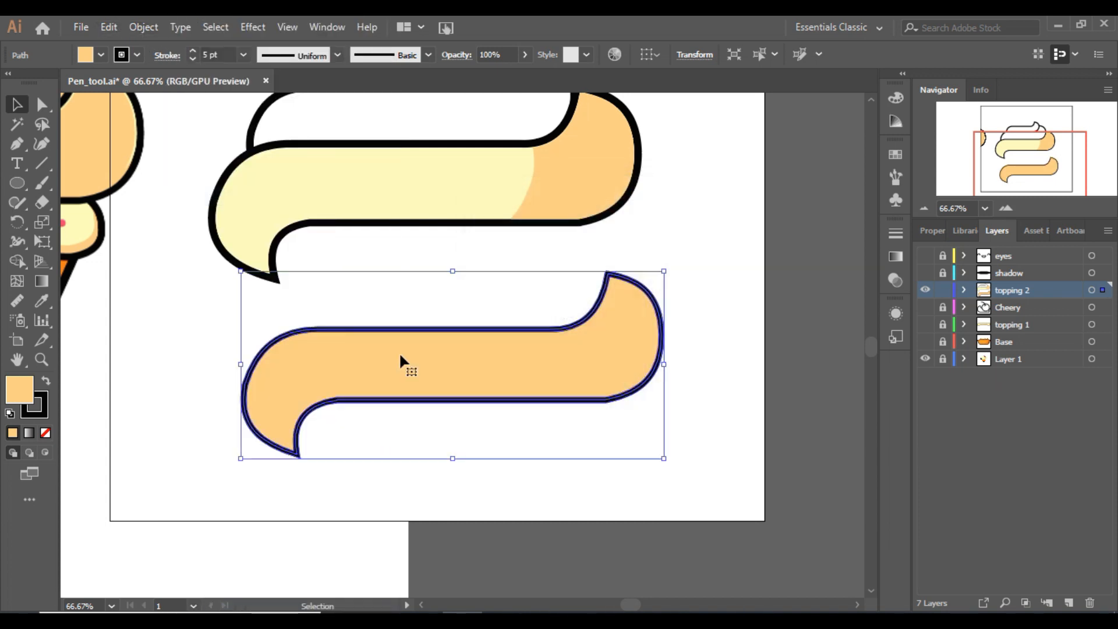
right_click(365, 355)
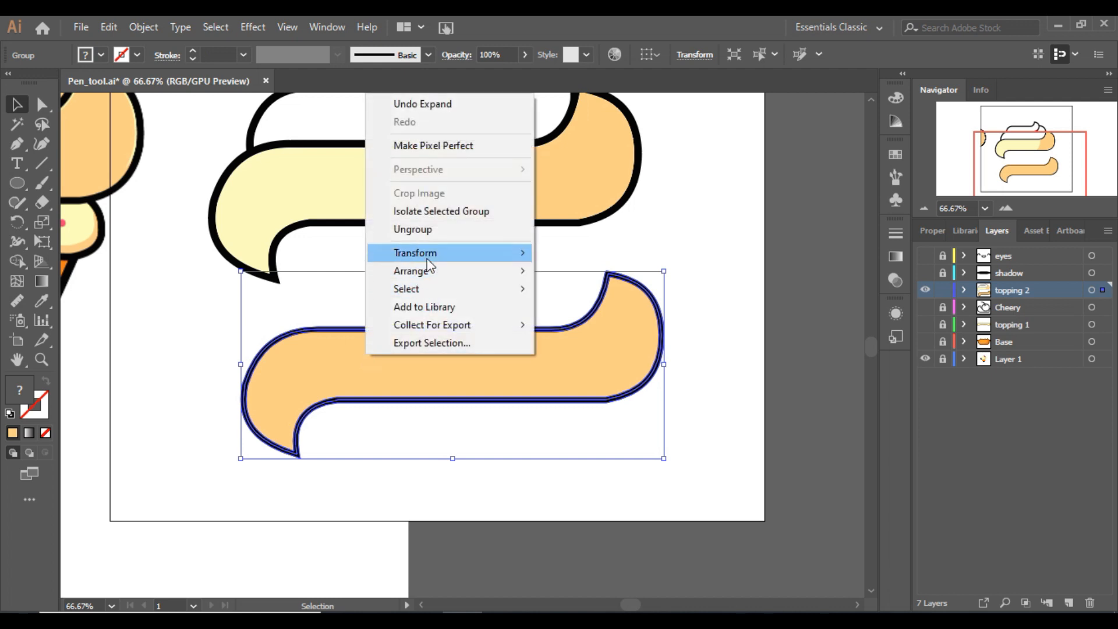
click(420, 230)
click(404, 368)
key(Delete)
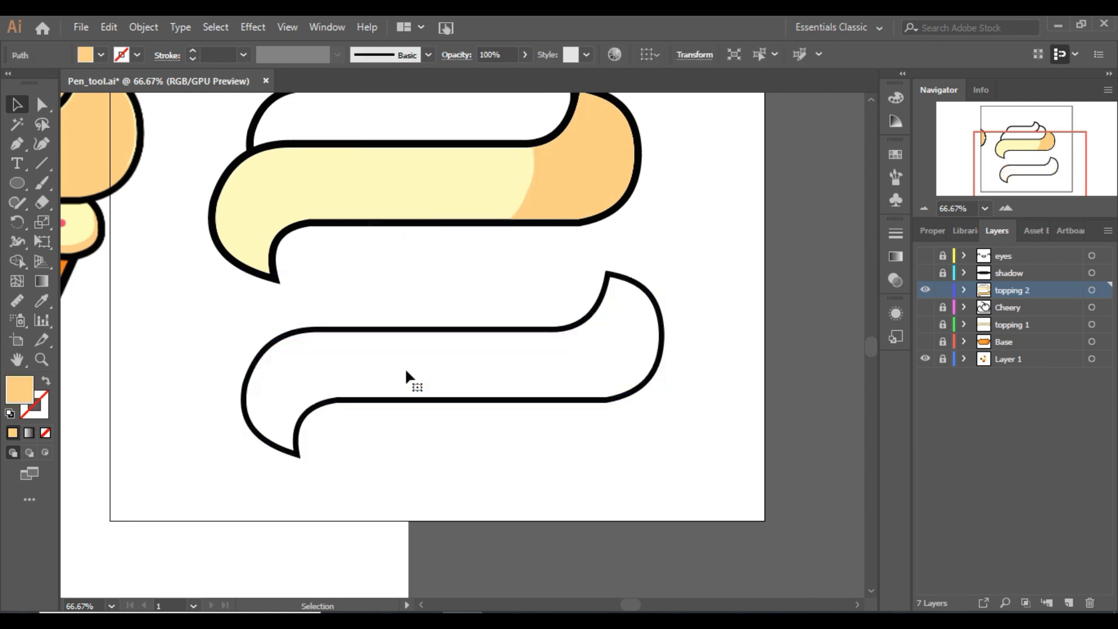
Erase the upper part of the expanded outline and fill the remaining lower strip with the swirl's peach color.
click(404, 404)
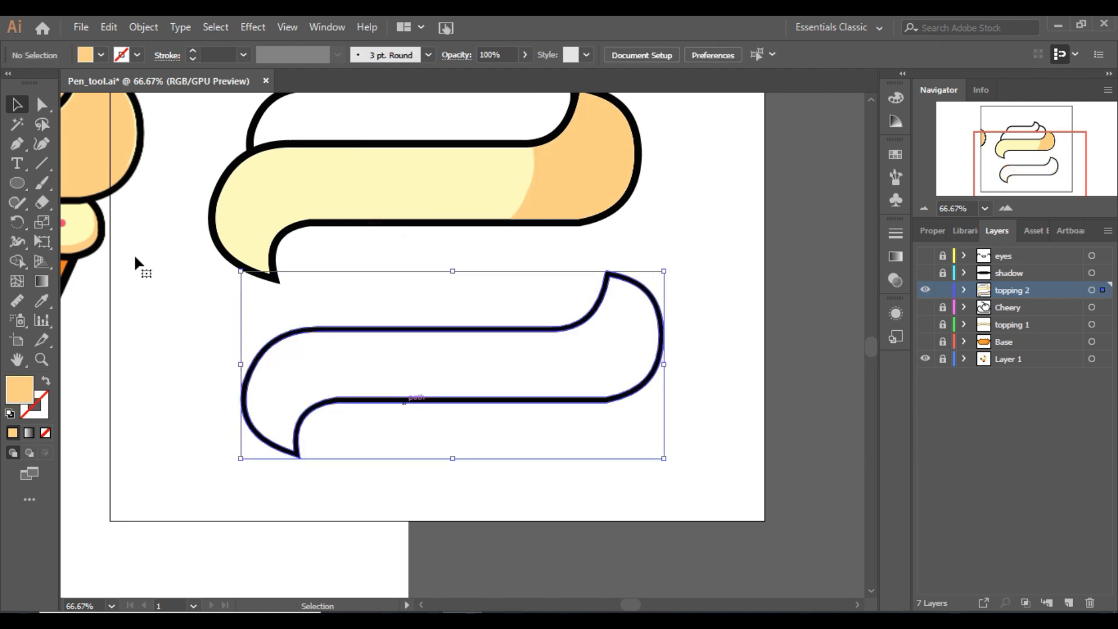
click(42, 202)
mouse_move(246, 379)
mouse_down()
mouse_move(318, 342)
mouse_move(453, 348)
mouse_move(571, 326)
mouse_move(635, 272)
mouse_move(665, 349)
mouse_up()
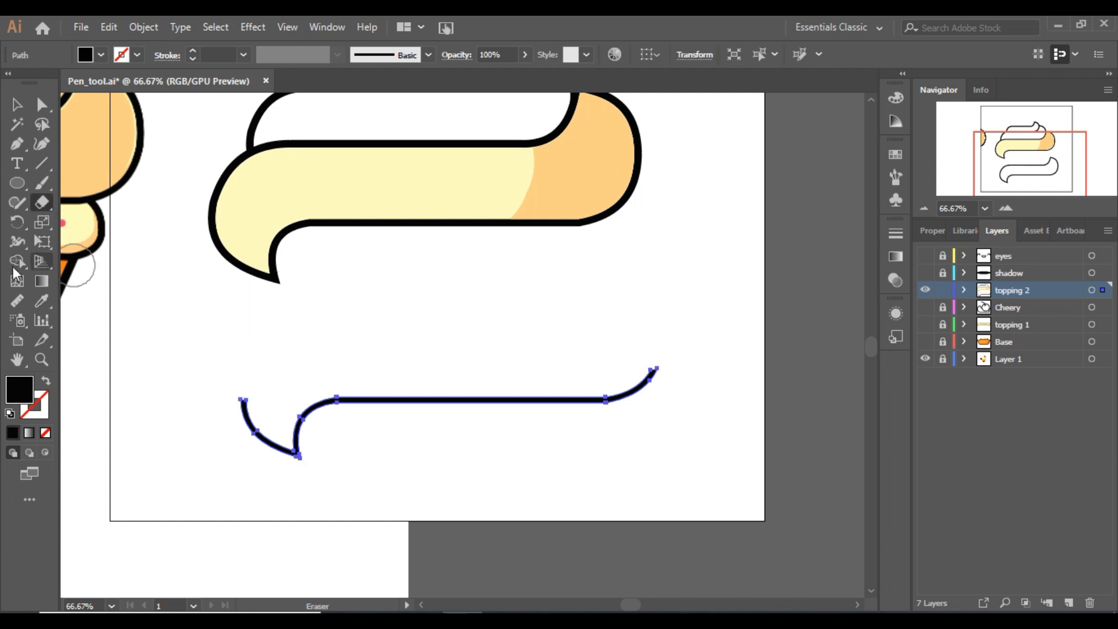
click(39, 301)
click(600, 169)
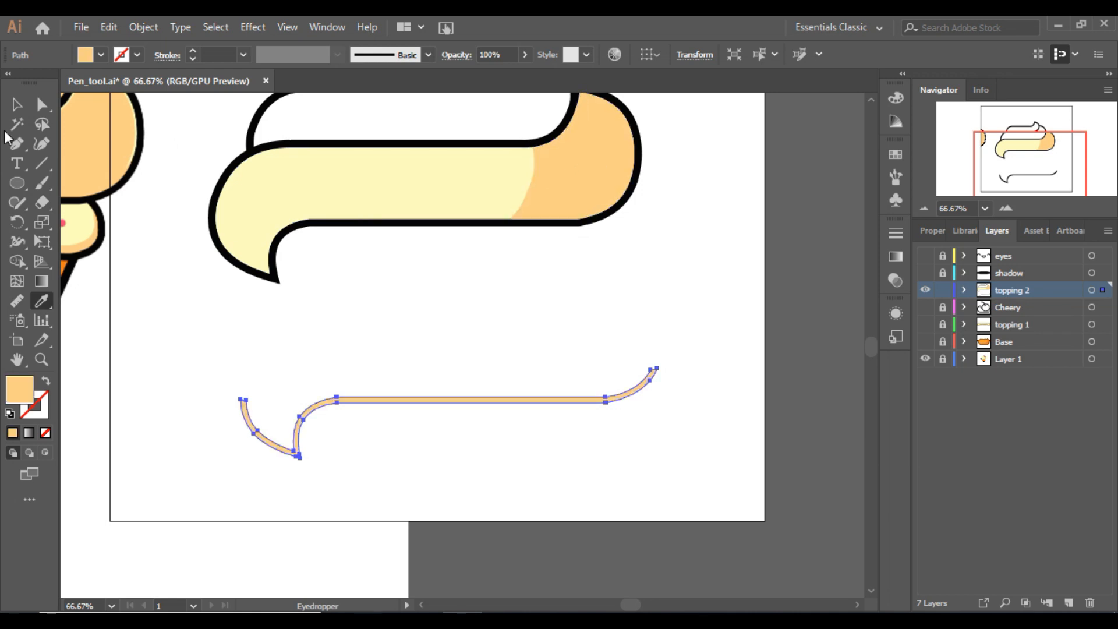
Fit the peach strip along the inside of the lowest swirl's bottom edge and adjust its left end.
click(11, 108)
drag(463, 402, 434, 215)
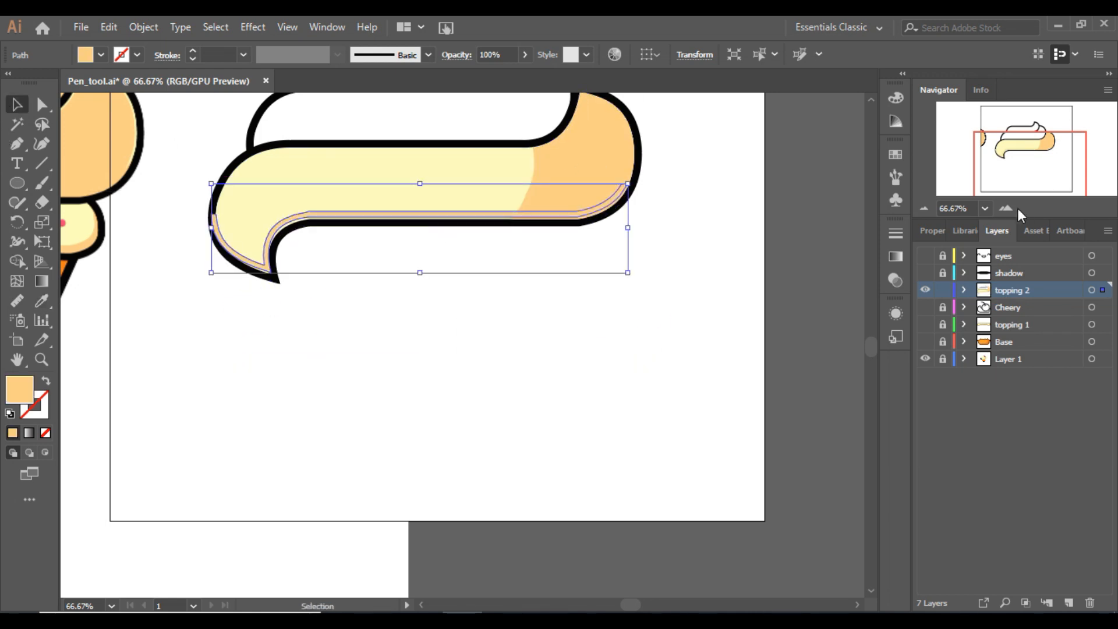
click(1006, 207)
click(1007, 208)
drag(1016, 165, 1024, 156)
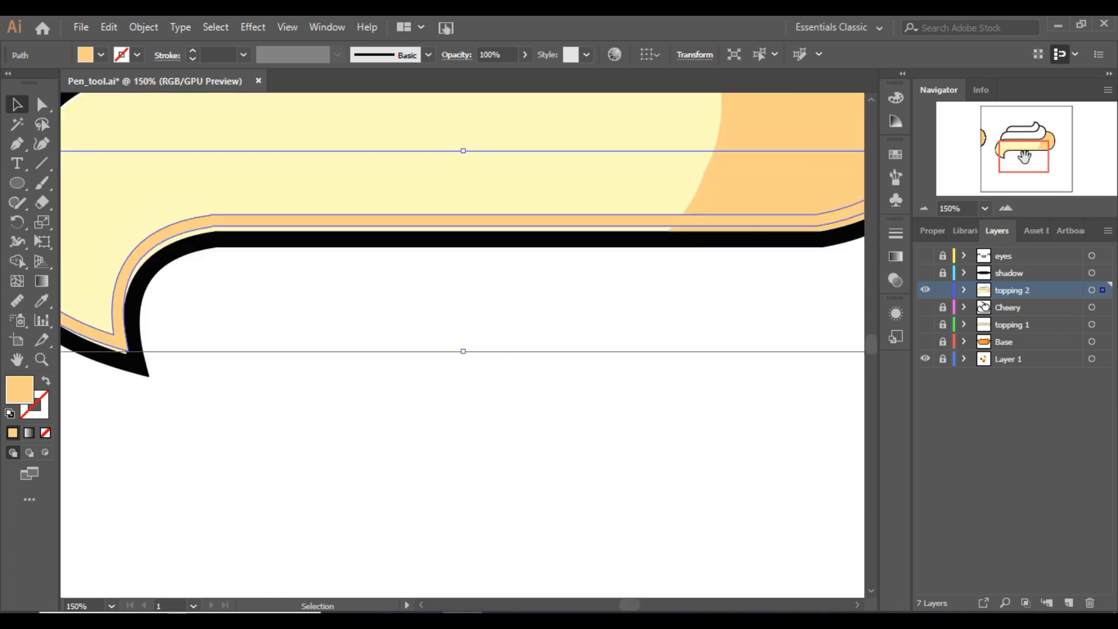
key(Down)
key(Down)
key(Down)
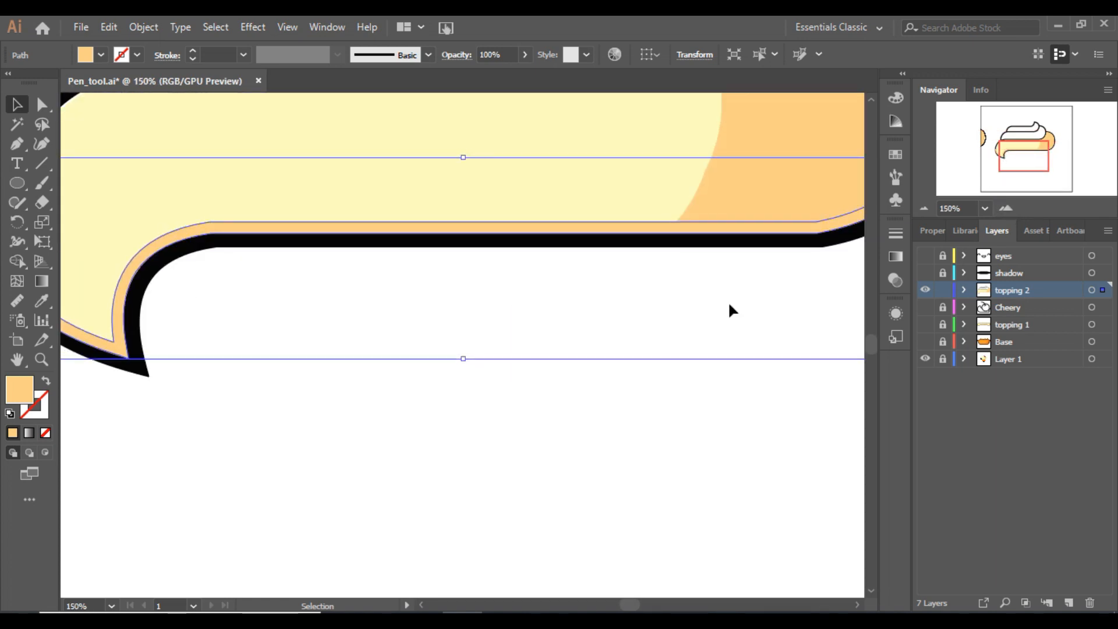
mouse_move(1022, 157)
mouse_down()
mouse_move(1020, 142)
mouse_move(1003, 160)
mouse_up()
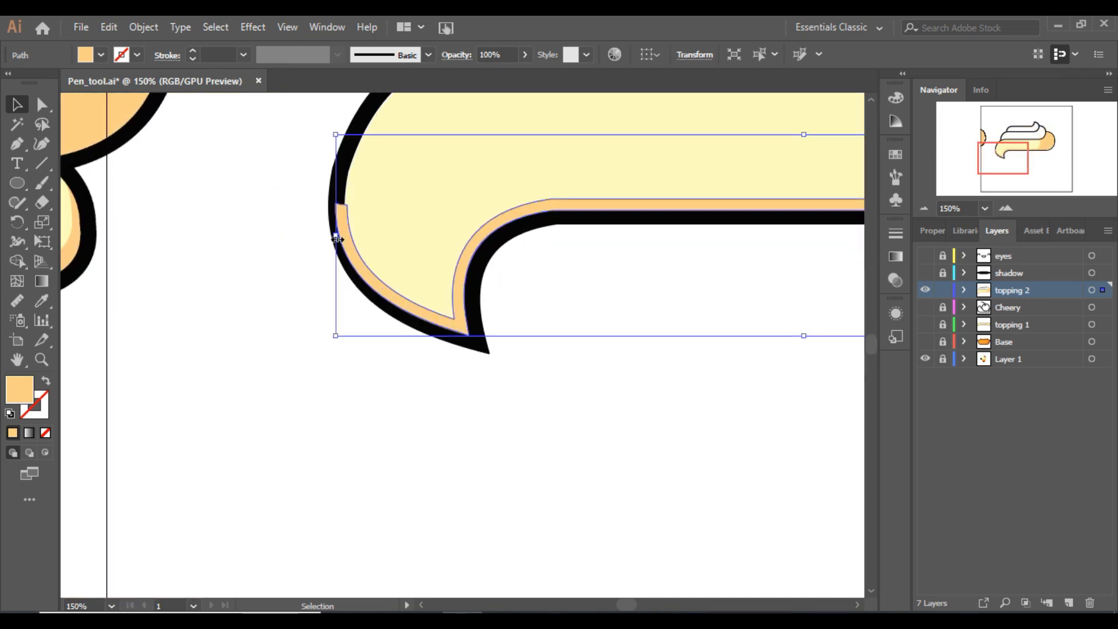
drag(337, 239, 342, 245)
Bring the lowest swirl's black outlined shape to the front.
click(371, 297)
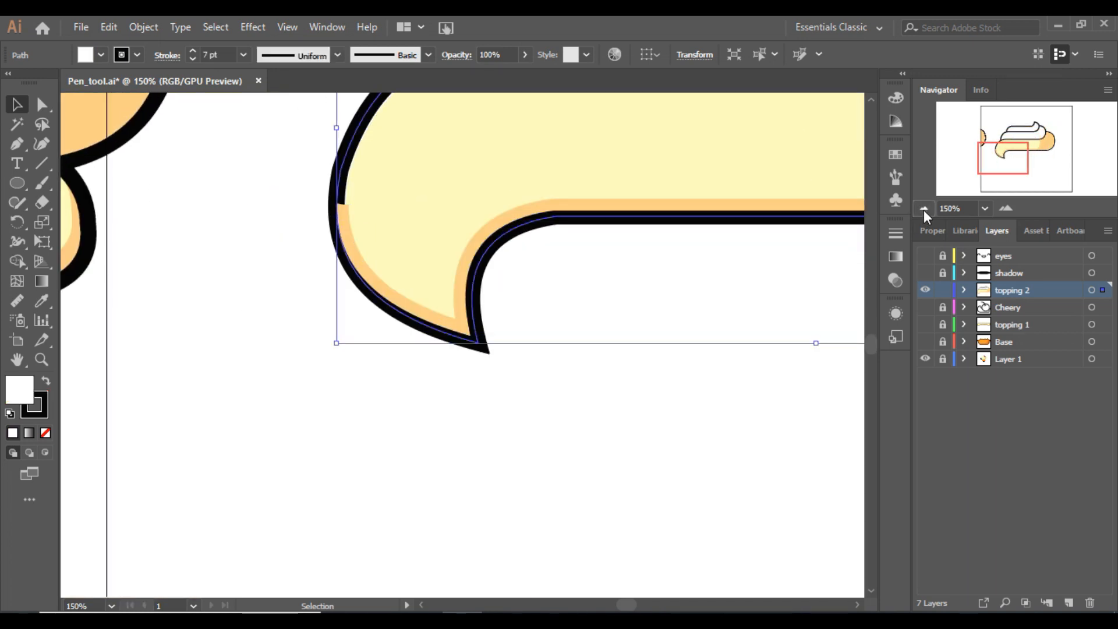
click(924, 211)
click(923, 209)
right_click(746, 240)
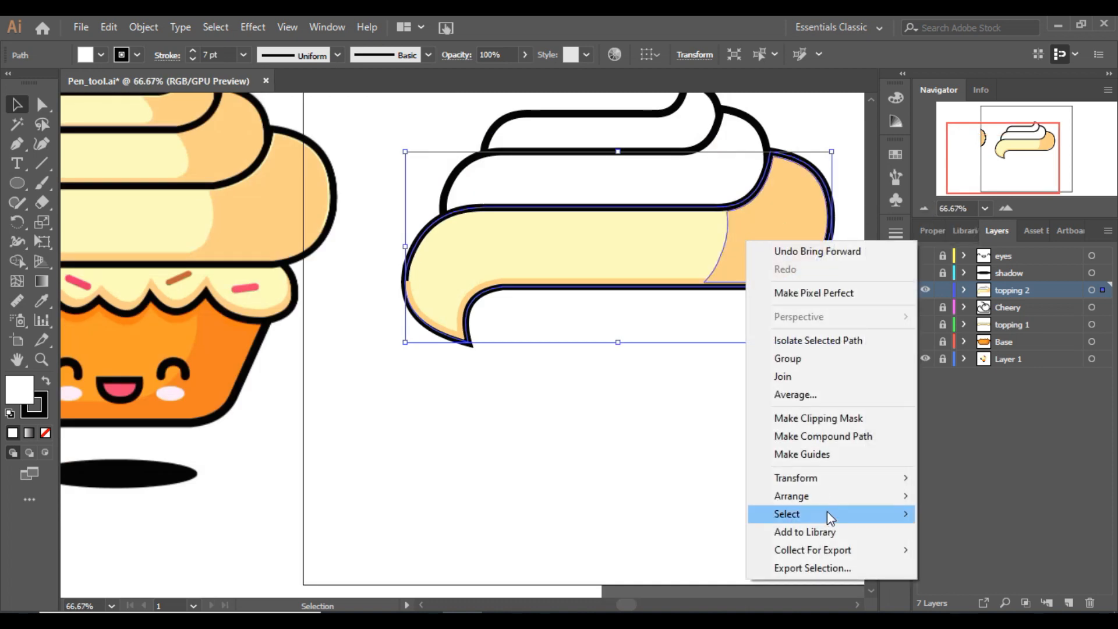
mouse_move(906, 499)
click(736, 498)
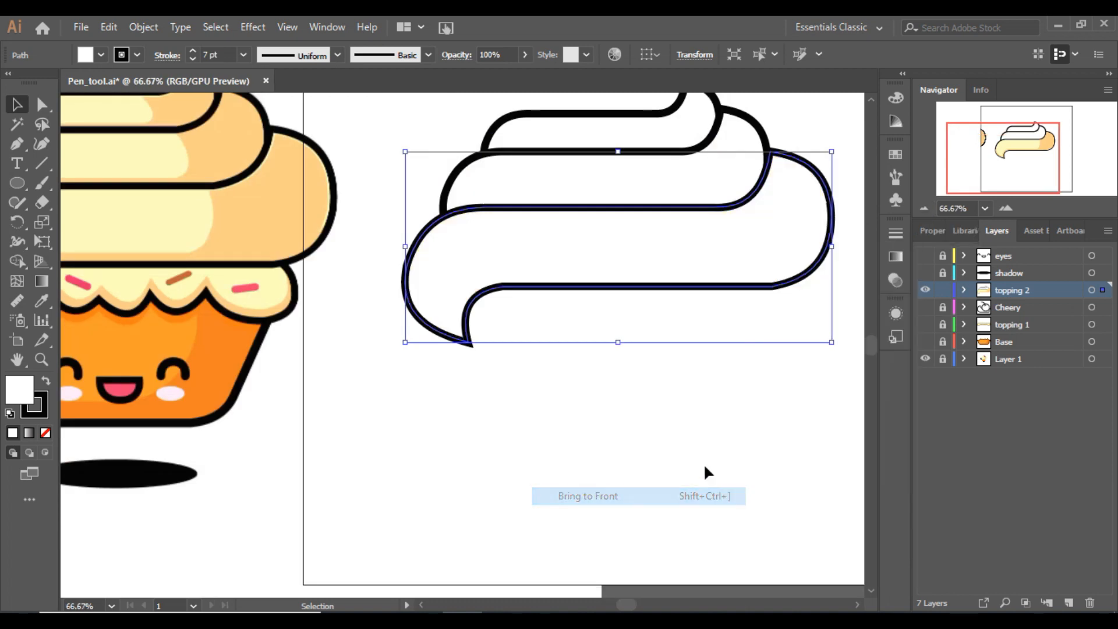
click(652, 393)
Remove the fill from the lowest swirl's outlined shape, keeping its 7 pt black stroke.
click(581, 240)
click(101, 55)
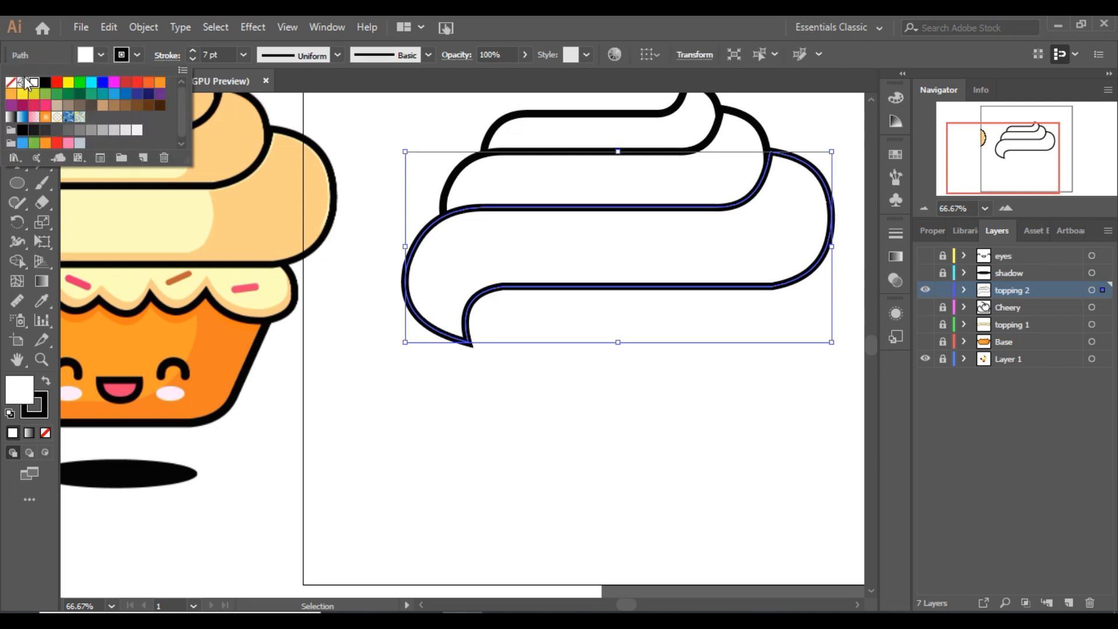
click(11, 83)
click(564, 411)
click(564, 411)
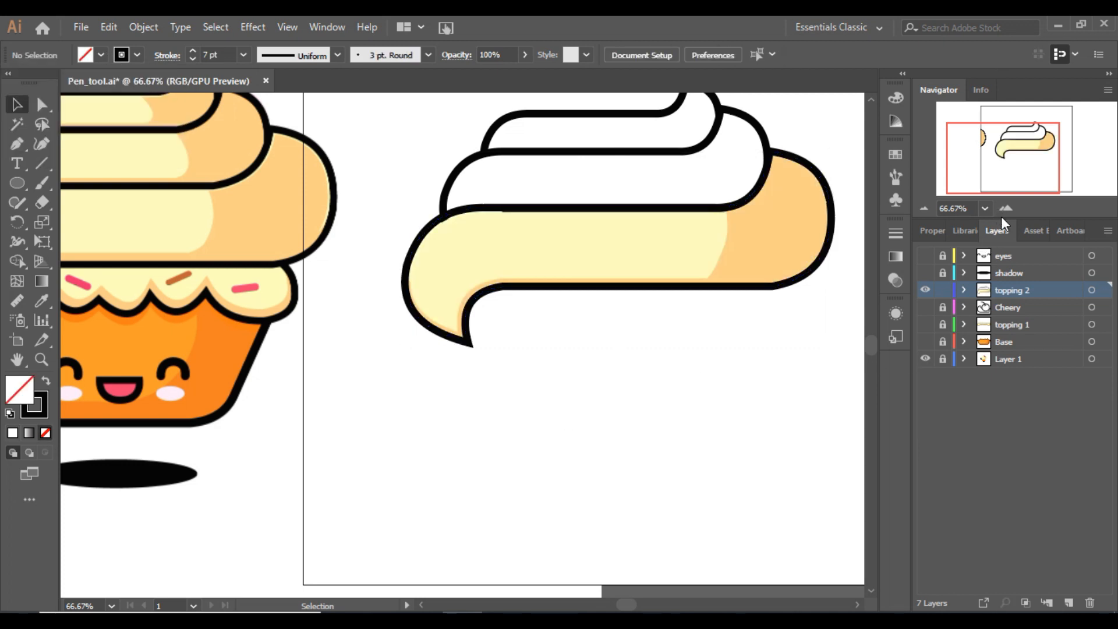
Move the anchor point at the peach strip's left end upward so the strip tapers along the swirl's black outline.
click(1007, 209)
click(1007, 209)
drag(997, 151, 1008, 136)
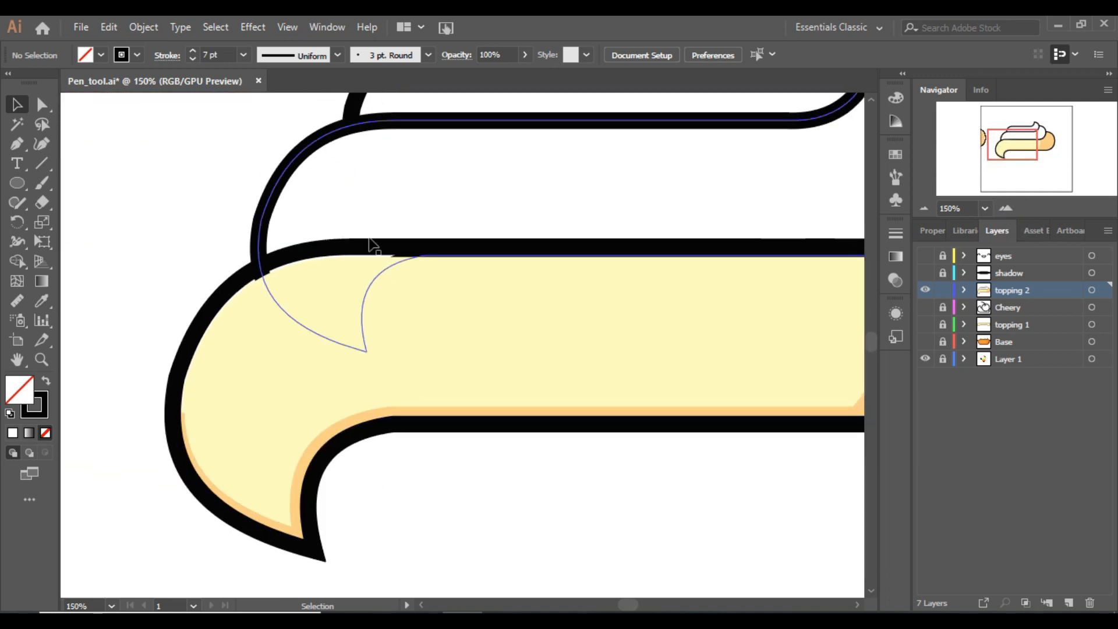
click(302, 291)
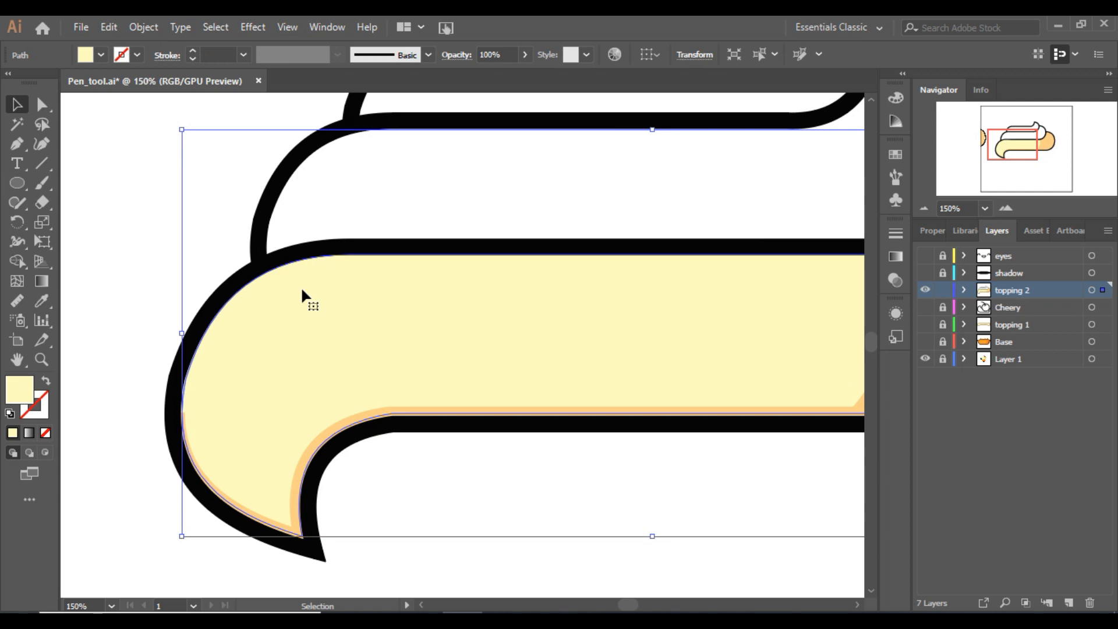
click(511, 542)
drag(1016, 153, 1006, 156)
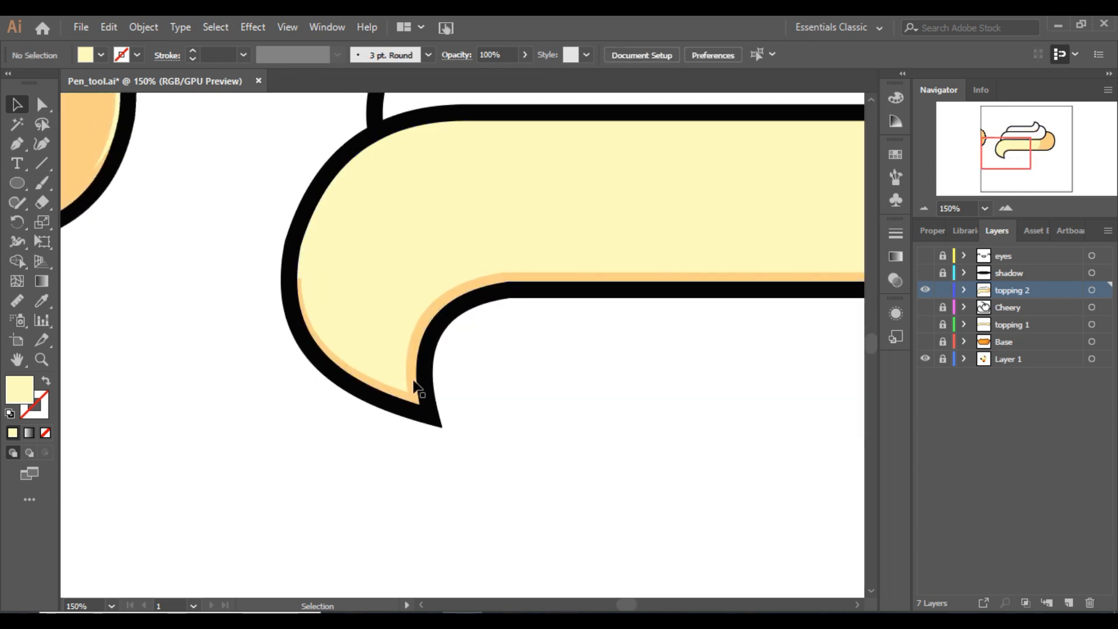
click(1005, 210)
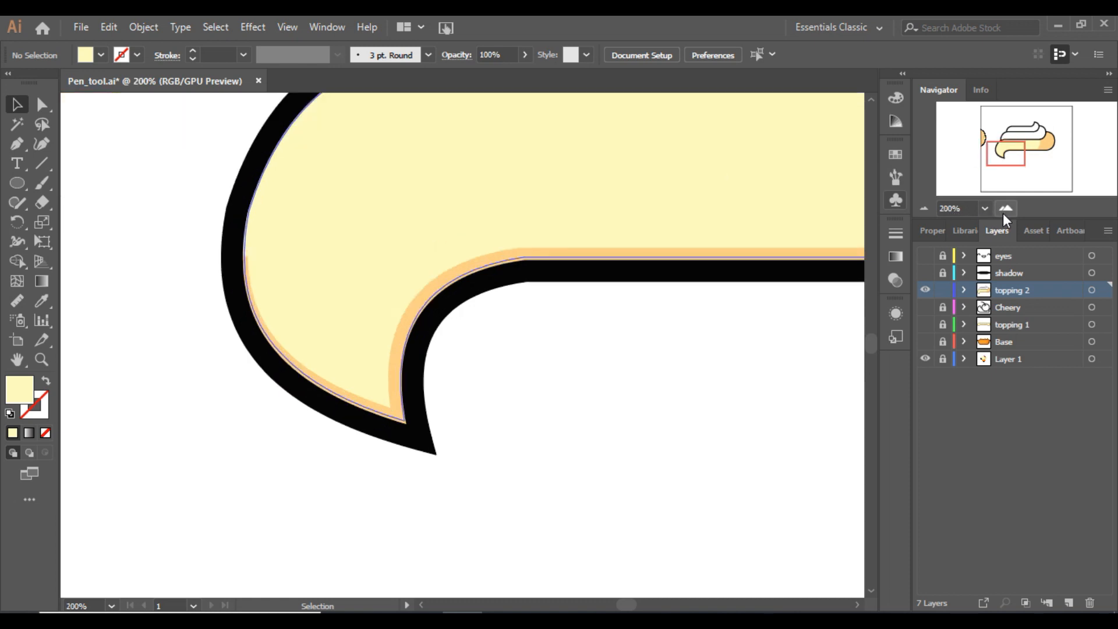
click(1005, 210)
key(a)
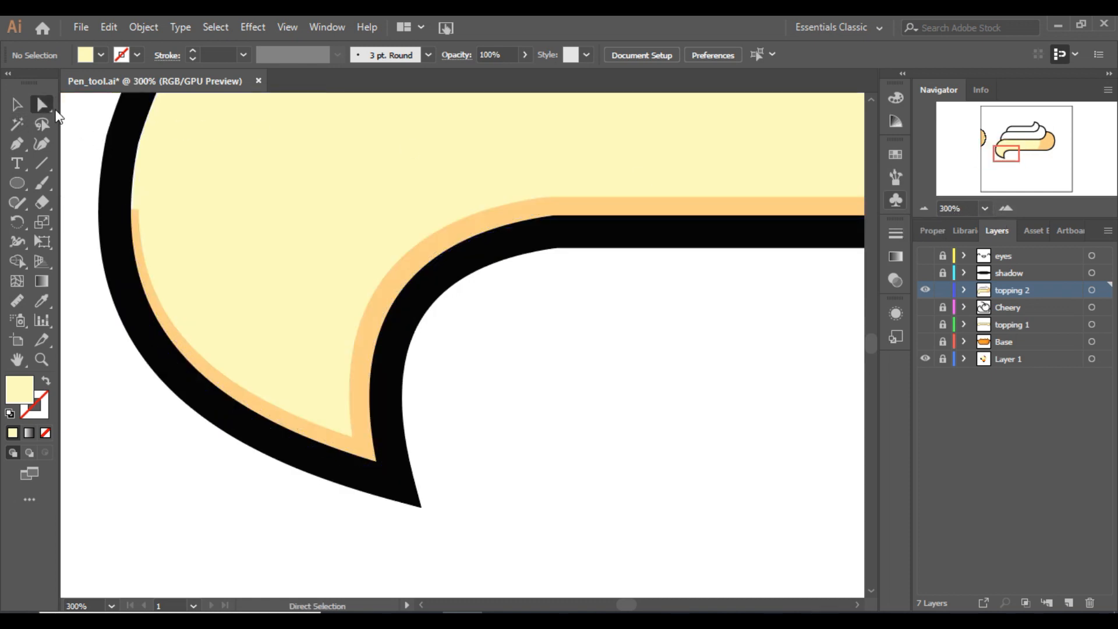
drag(140, 211, 137, 140)
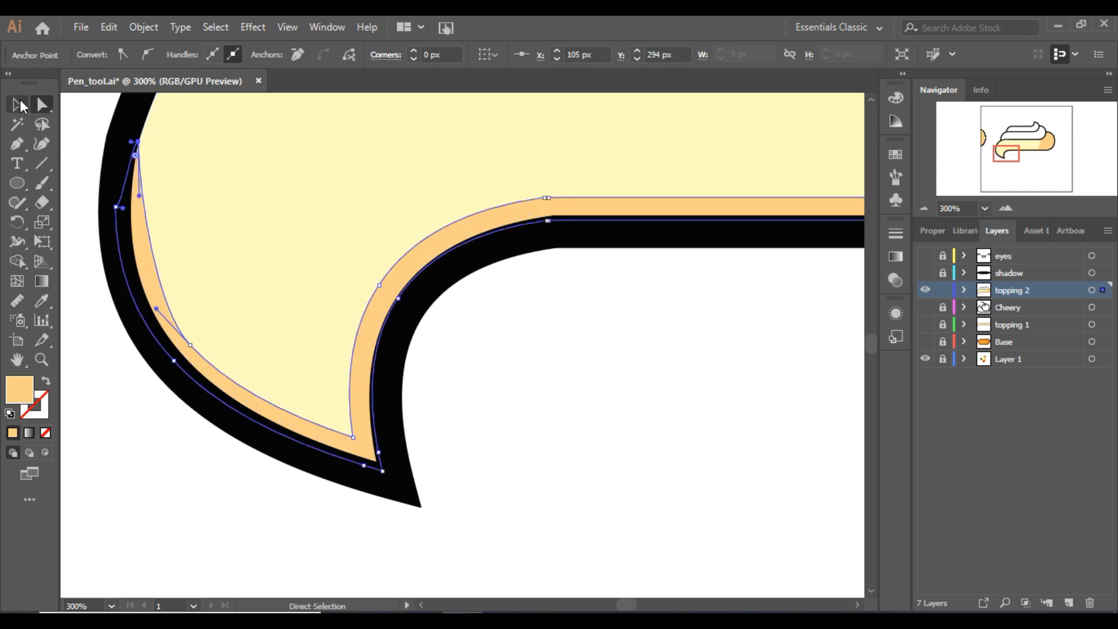
click(17, 105)
click(654, 404)
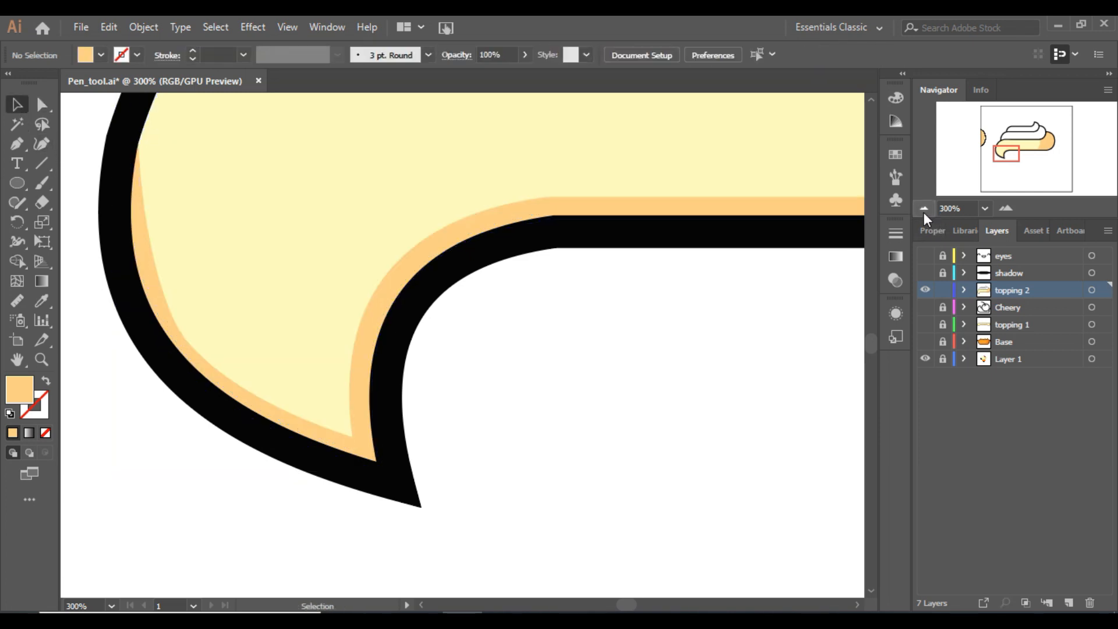
Duplicate the lowest swirl's cream shape and peach strip together, then scale the copies down onto the middle swirl.
click(924, 209)
click(925, 209)
click(924, 209)
click(925, 209)
mouse_move(1013, 169)
mouse_down()
mouse_move(1024, 163)
mouse_move(1012, 155)
mouse_up()
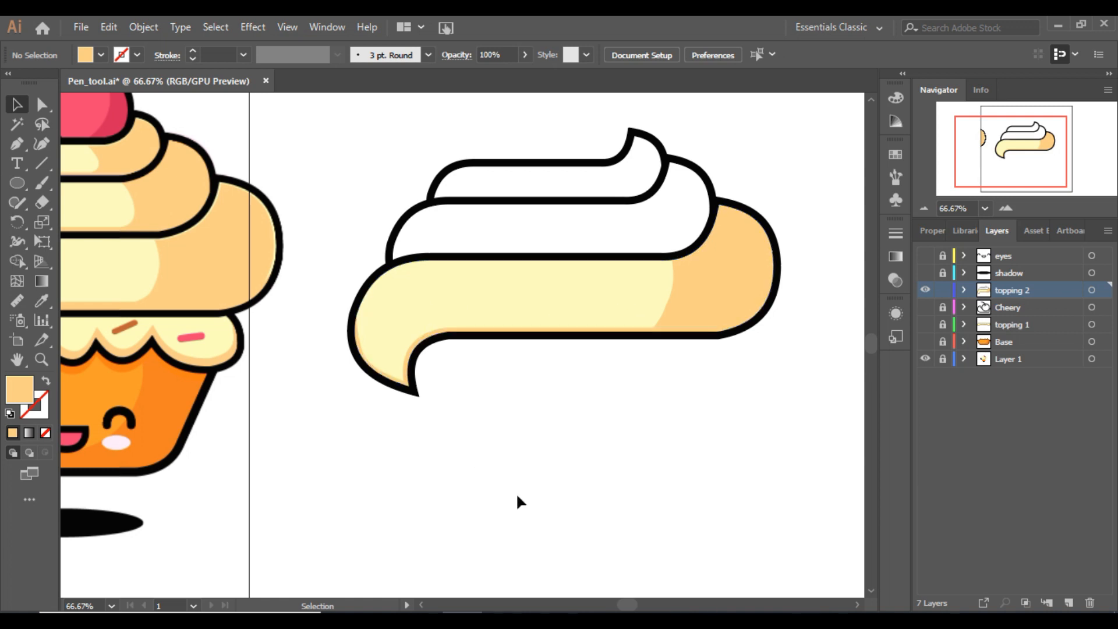
click(442, 345)
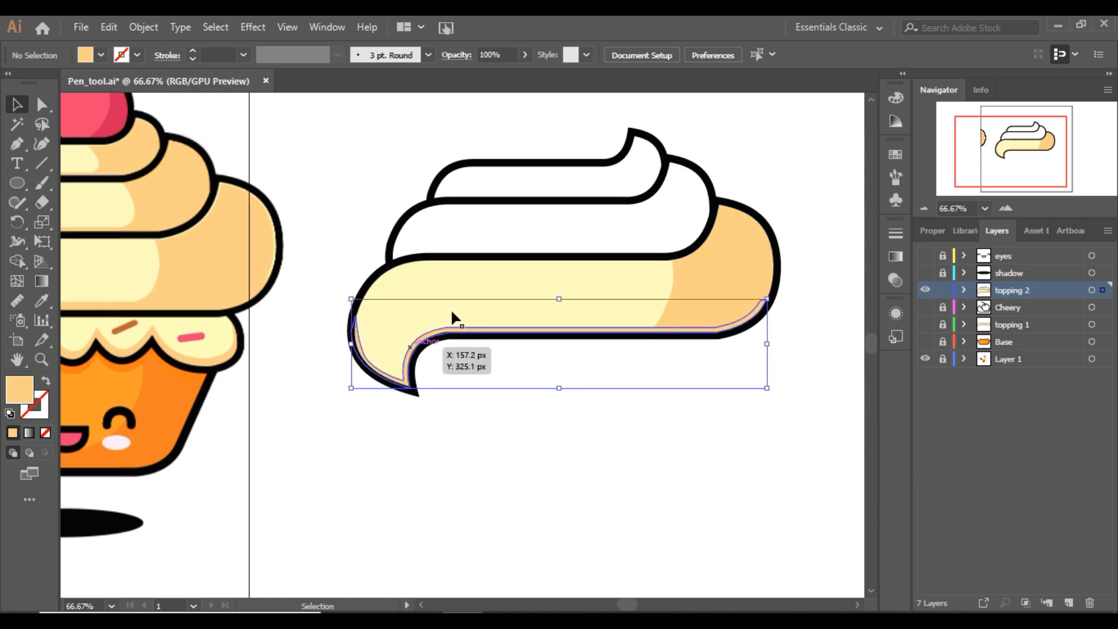
shift+click(556, 284)
drag(618, 287, 639, 244)
drag(799, 242, 670, 238)
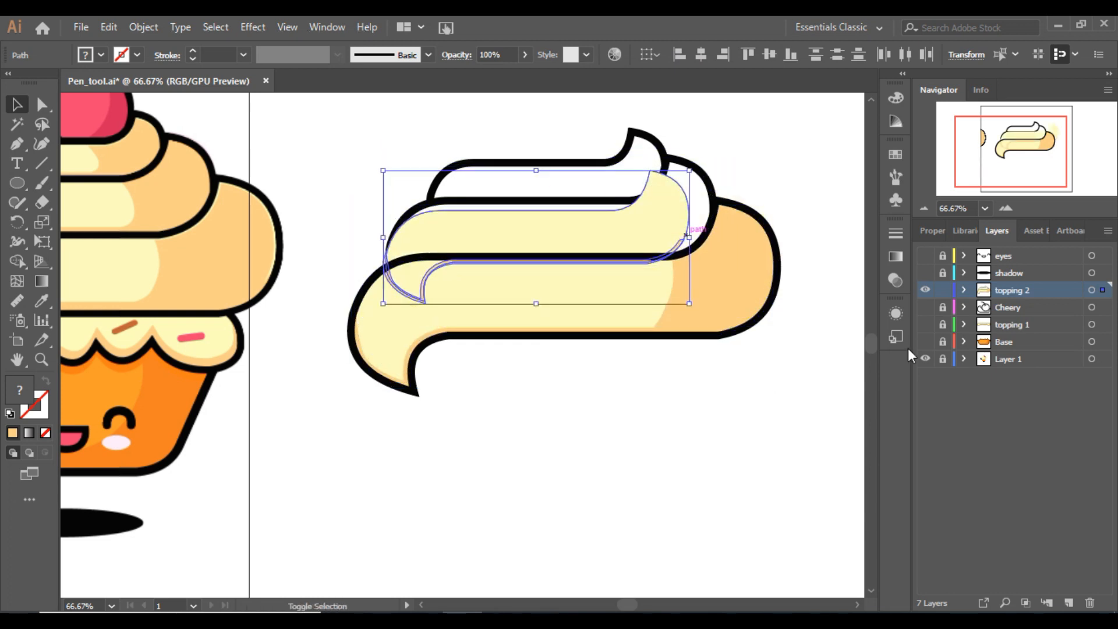
Nudge the copied cream shape and peach strip up and right into the middle swirl's outline.
key(Up)
key(Up)
key(Right)
key(Right)
key(Right)
key(Up)
key(Up)
key(Right)
key(Up)
key(Up)
key(Right)
key(Right)
key(Right)
key(Right)
key(Right)
key(Right)
key(Right)
key(Right)
key(Right)
key(Right)
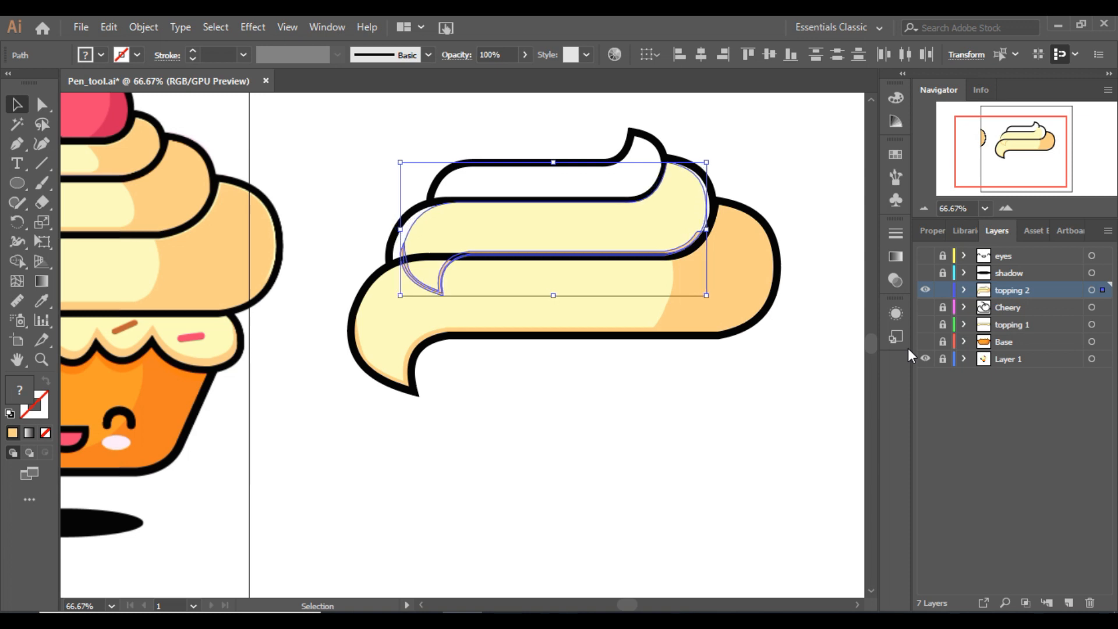
key(Right)
key(Right)
key(Left)
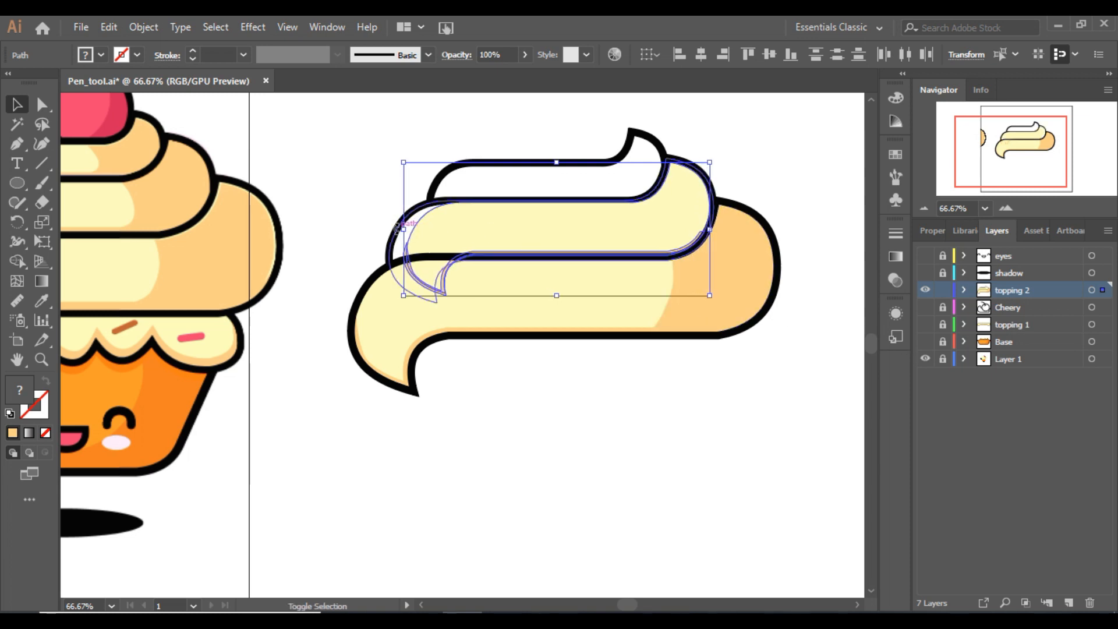
Stretch the copied cream shape and peach strip sideways to fit both ends of the middle swirl's outline.
drag(401, 230, 393, 231)
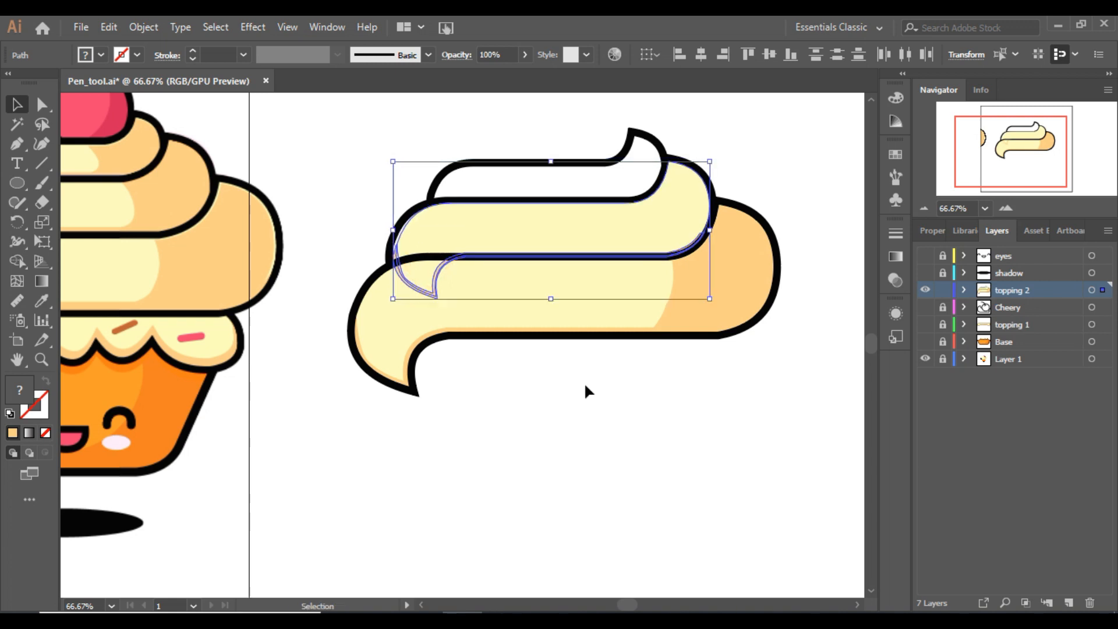
key(Left)
key(Left)
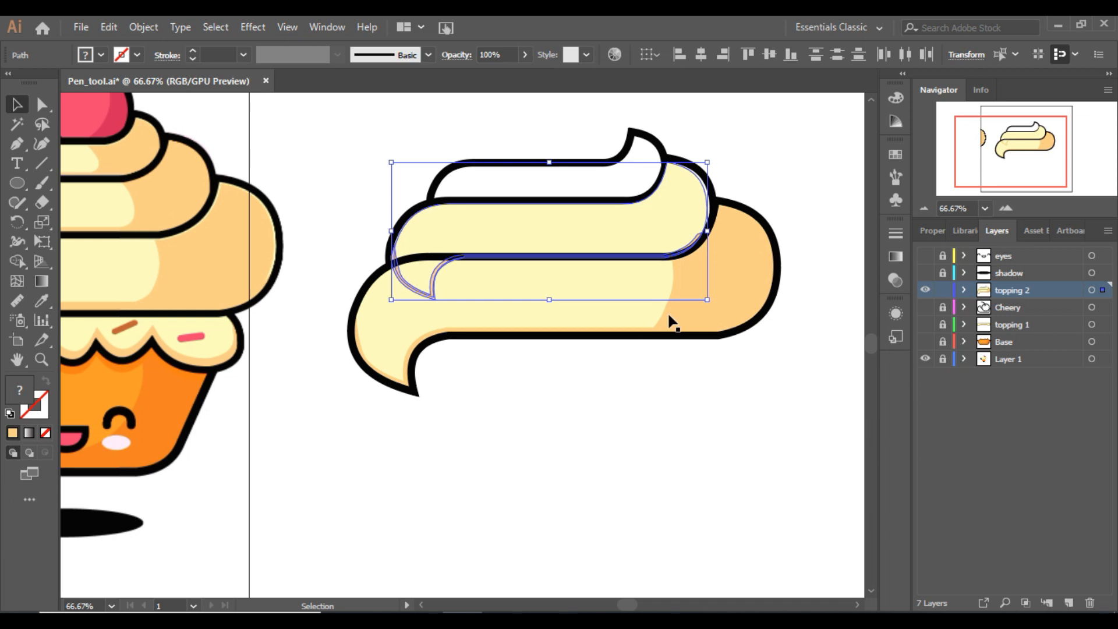
drag(709, 233, 712, 234)
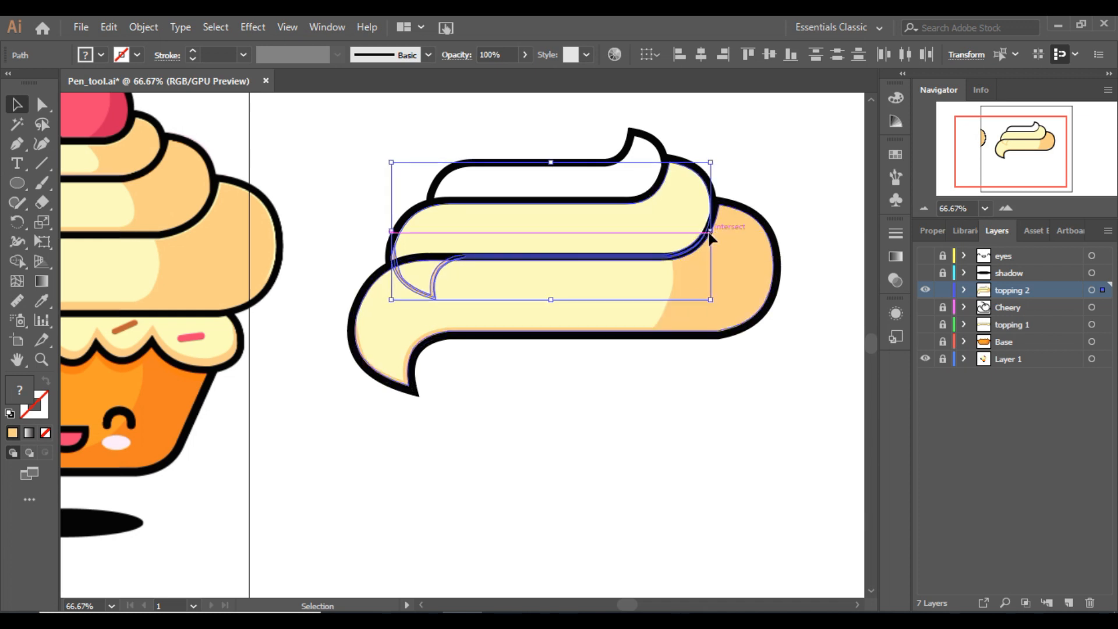
click(763, 193)
Duplicate the middle swirl's cream shape onto the top swirl and scale the copy down to the smaller outline.
click(425, 296)
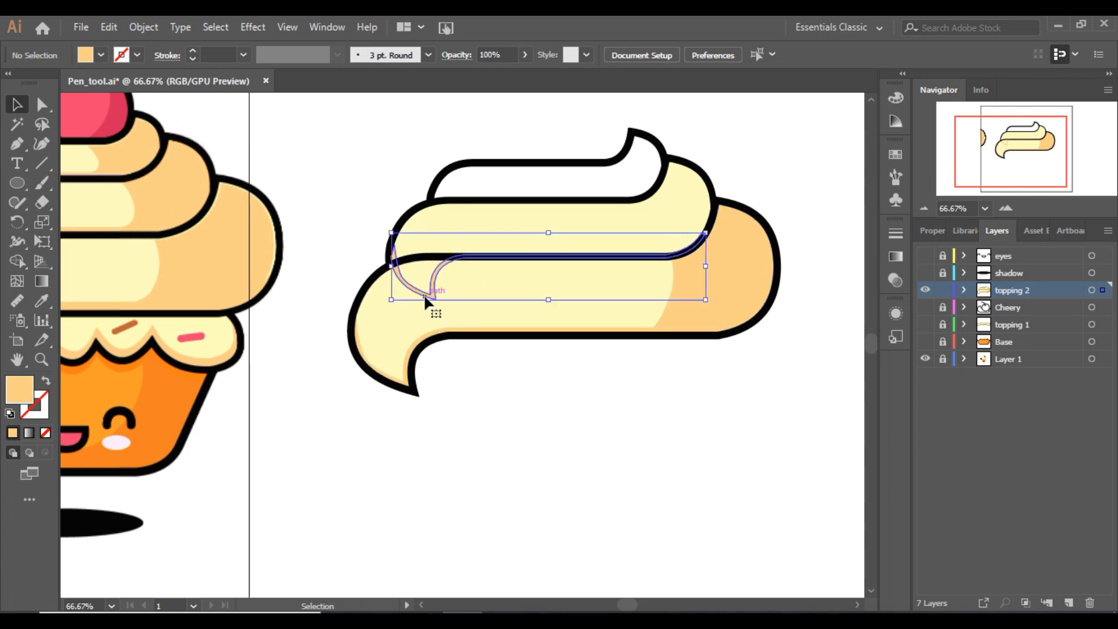
click(557, 418)
drag(629, 238, 595, 211)
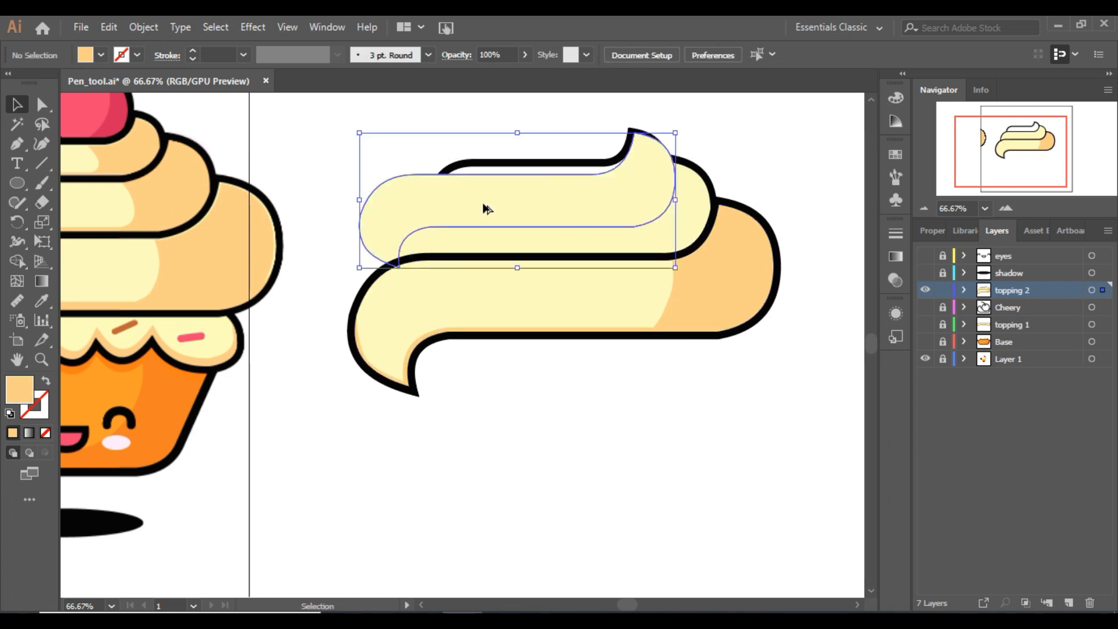
drag(361, 200, 424, 197)
Nudge the scaled cream copy up and left into the top swirl's outline.
key(Up)
key(Up)
key(Up)
key(Up)
key(Up)
key(Up)
key(Up)
key(Up)
key(Up)
key(Up)
key(Left)
key(Left)
key(Left)
key(Left)
key(Left)
key(Left)
key(Left)
key(Left)
key(Up)
key(Up)
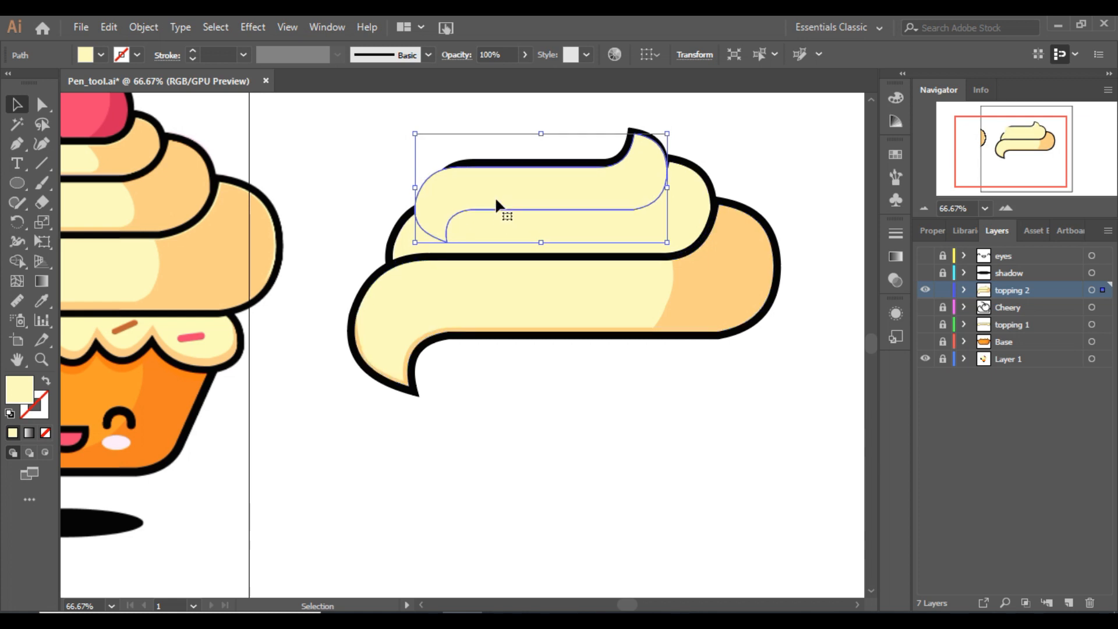
Narrow the cream copy from its left end and nudge it up to meet the top swirl's upper edge.
drag(415, 186, 423, 187)
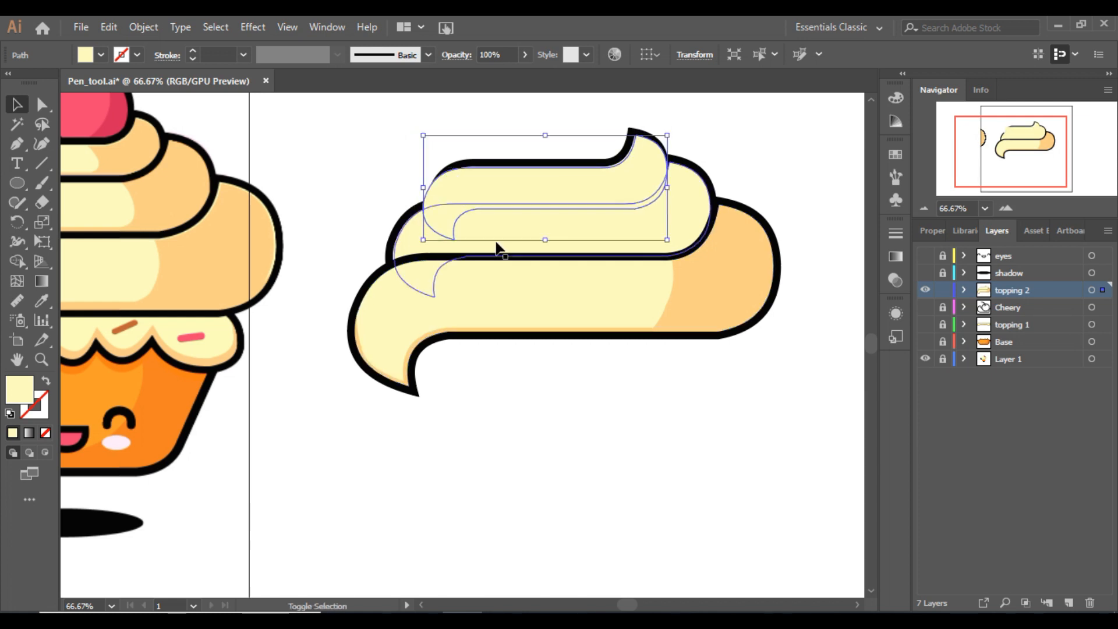
key(Up)
key(Up)
key(Up)
key(Up)
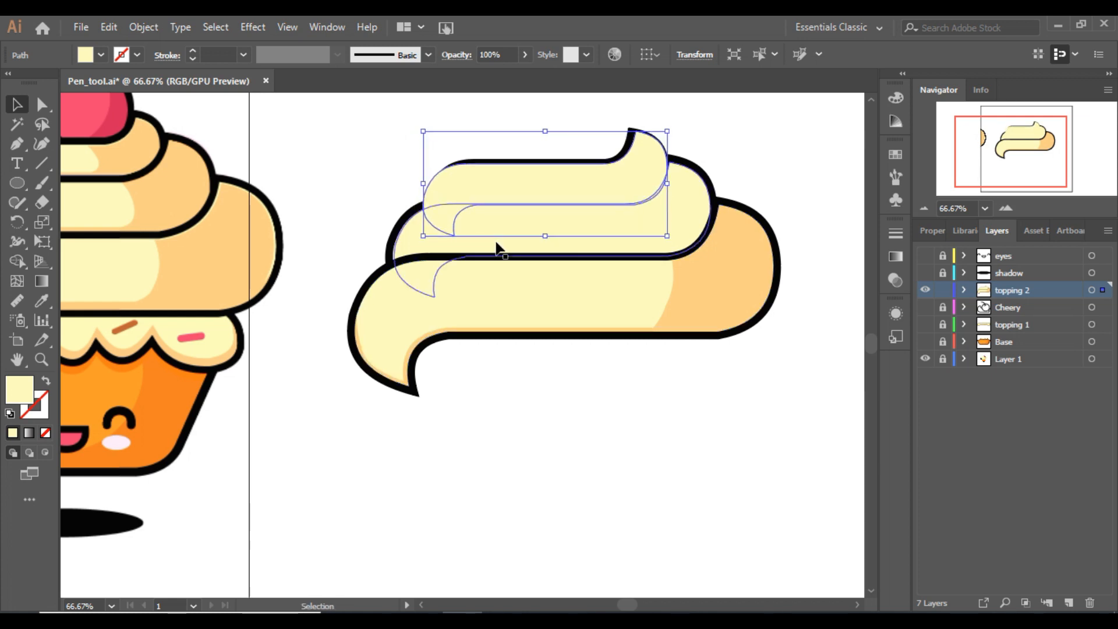
Send the cream copy behind the top swirl's black outline and set that outline's fill to none.
key(a)
key(ctrl+bracketleft)
key(ctrl+bracketleft)
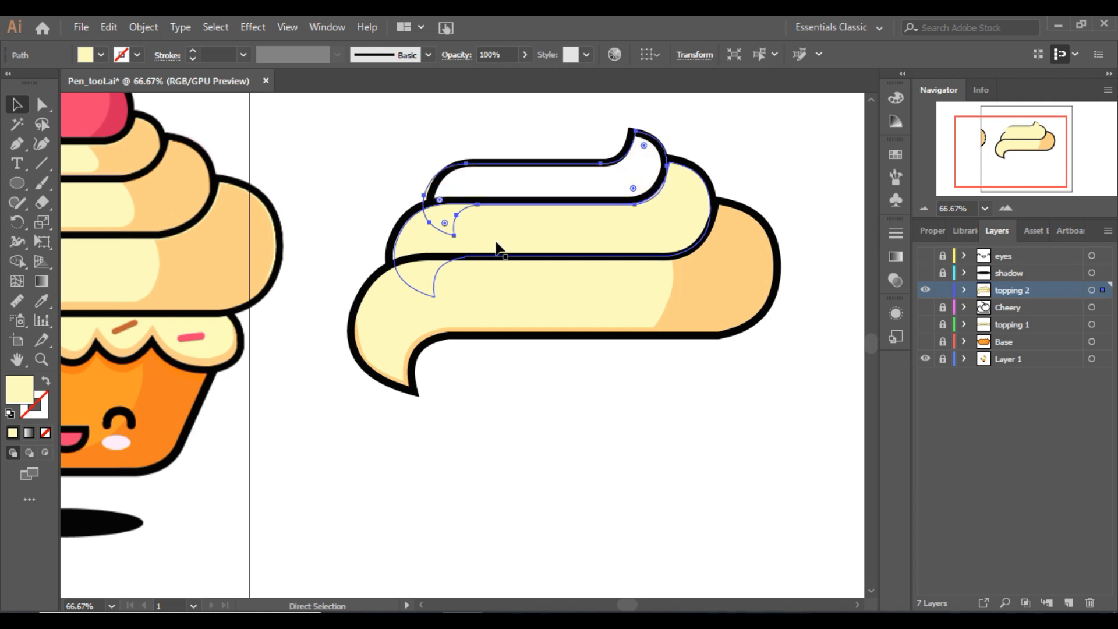
click(491, 193)
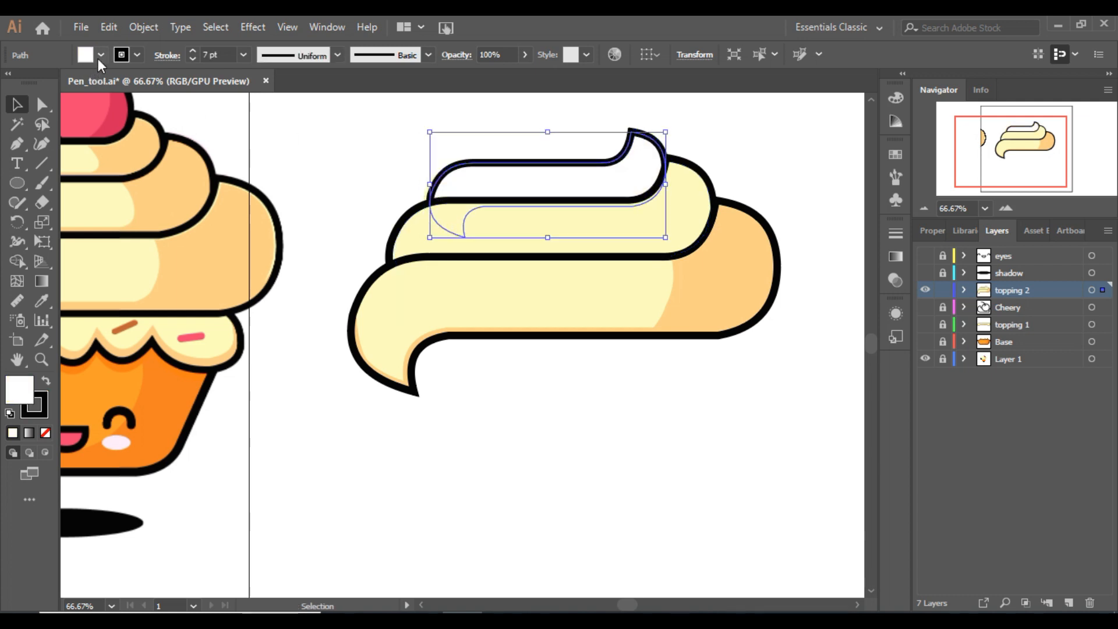
click(100, 55)
click(14, 85)
click(543, 431)
click(542, 431)
key(ctrl+shift+a)
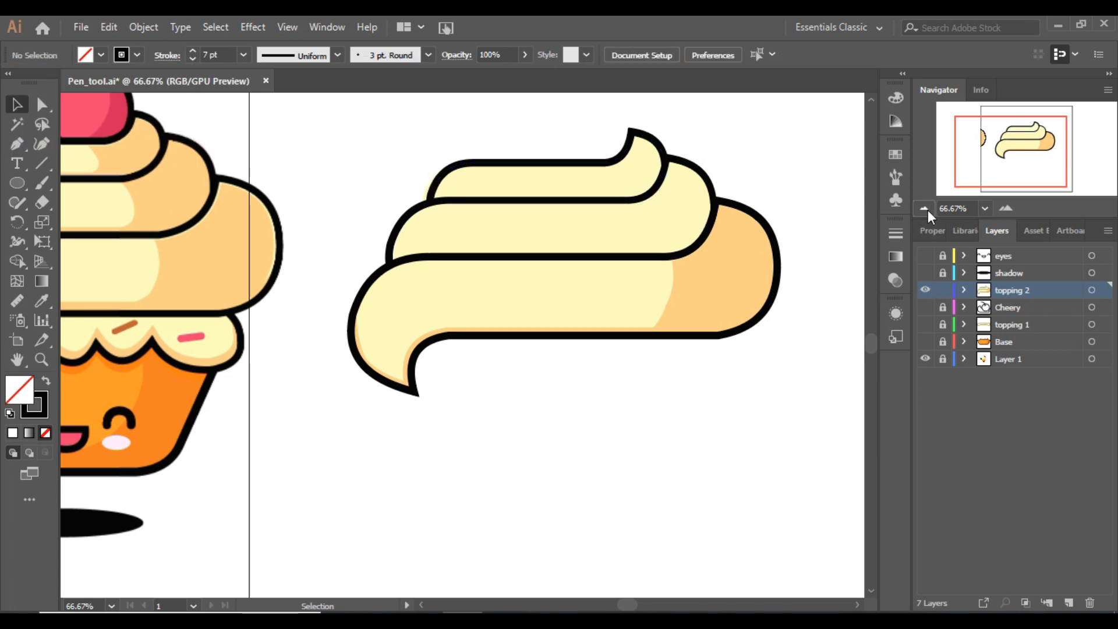
Duplicate the middle swirl's cream shape, fill the copy with the lowest swirl's peach, and place it over the middle swirl.
click(924, 208)
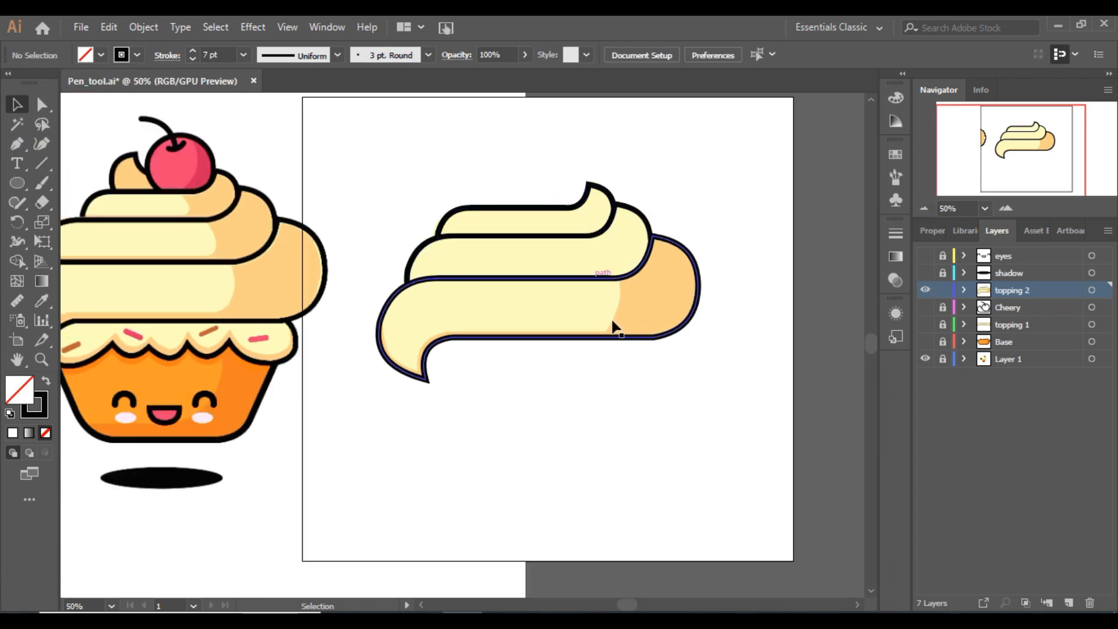
drag(591, 265, 594, 394)
key(i)
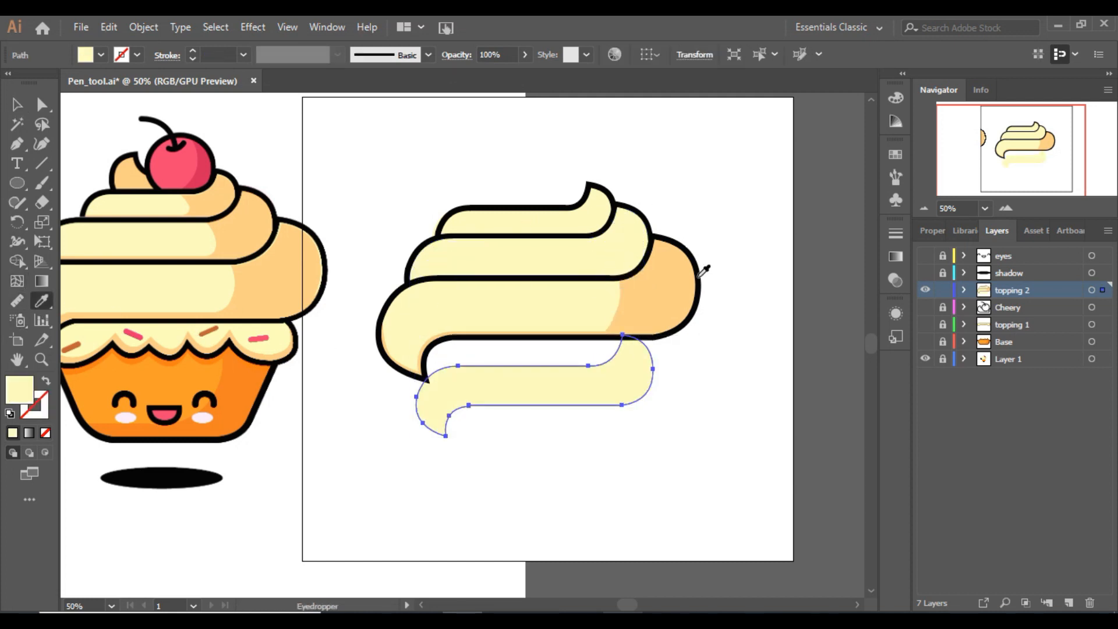
click(640, 315)
click(23, 102)
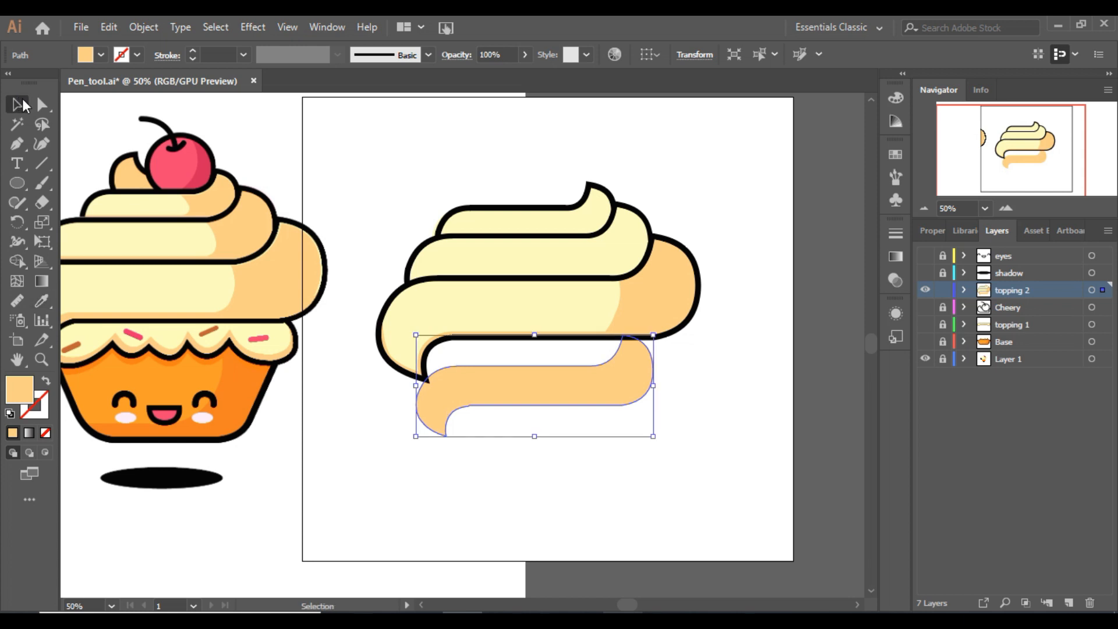
drag(565, 393, 562, 262)
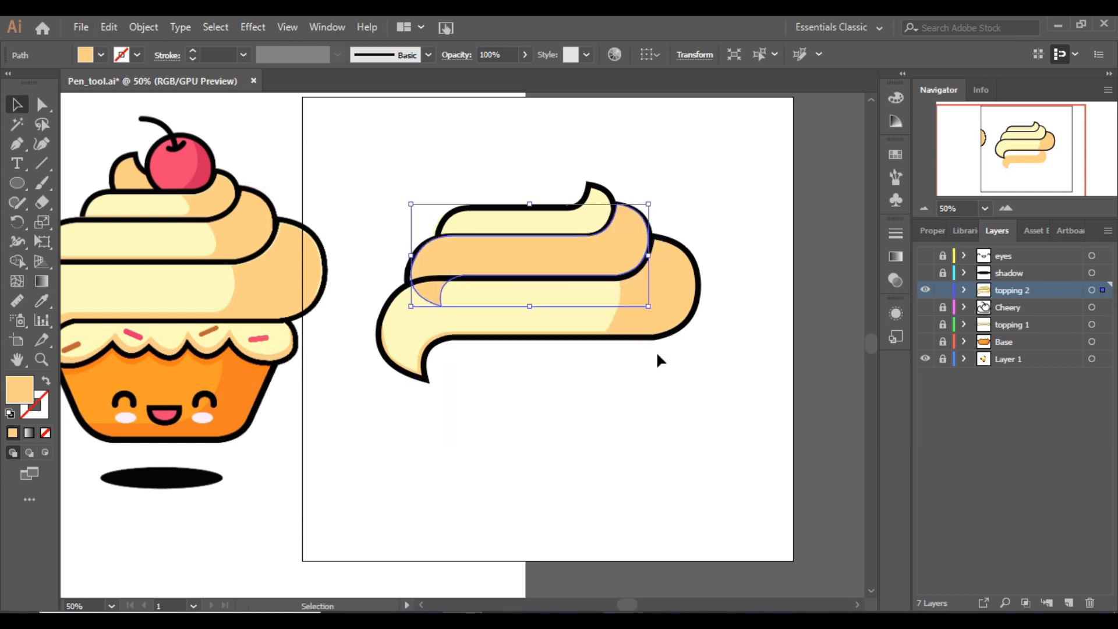
Nudge the peach copy down into the middle swirl's outline and erase everything except its right end.
key(Down)
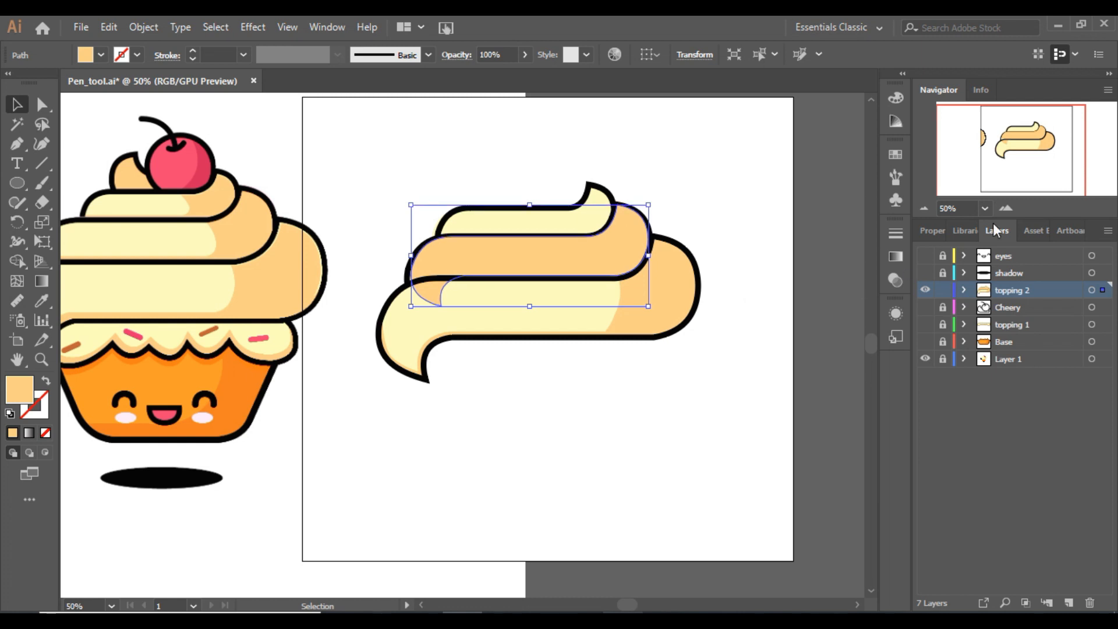
click(1011, 205)
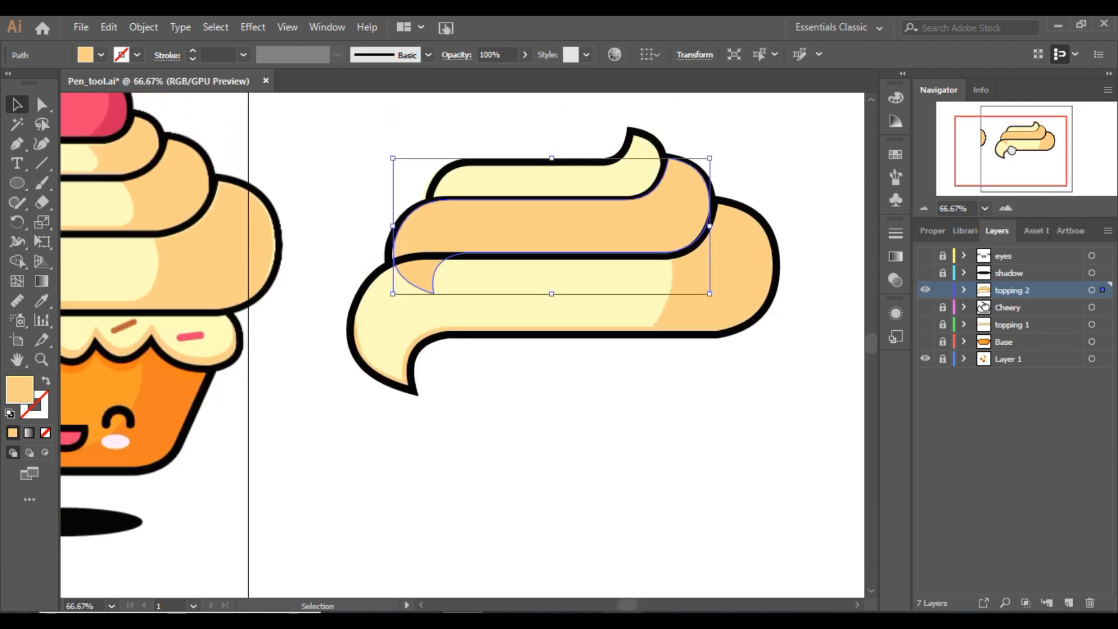
key(Down)
key(Down)
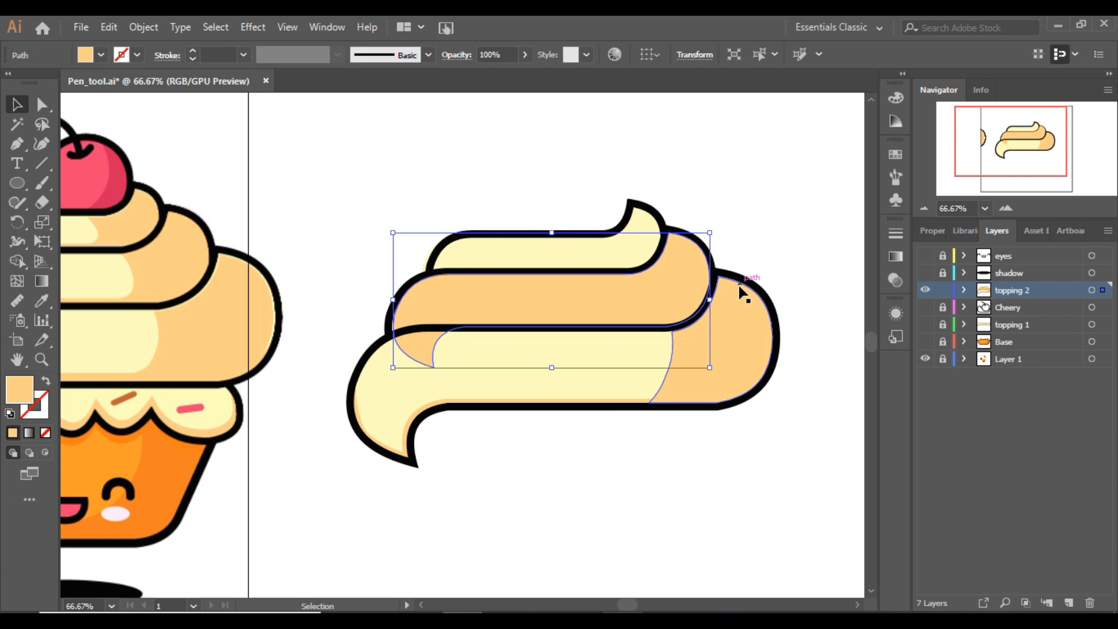
key(Down)
key(shift+e)
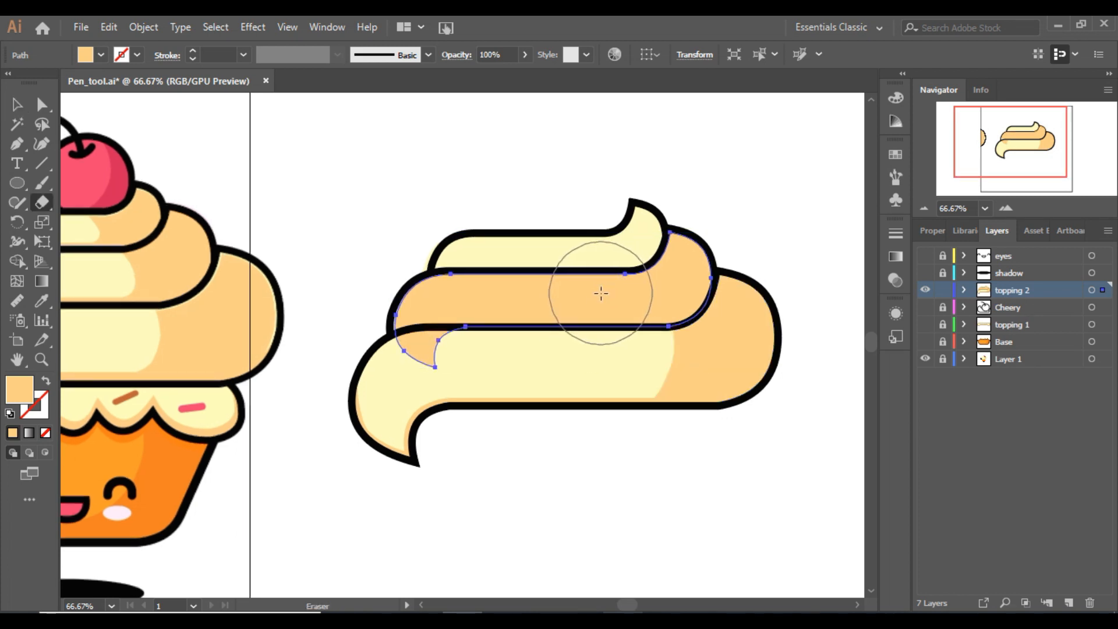
mouse_move(600, 283)
mouse_down()
mouse_move(475, 304)
mouse_move(401, 350)
mouse_up()
Duplicate the middle swirl's cream shape, fill the copy with the reference peach, and shift it down and left.
click(14, 109)
click(277, 198)
drag(576, 305, 581, 315)
key(i)
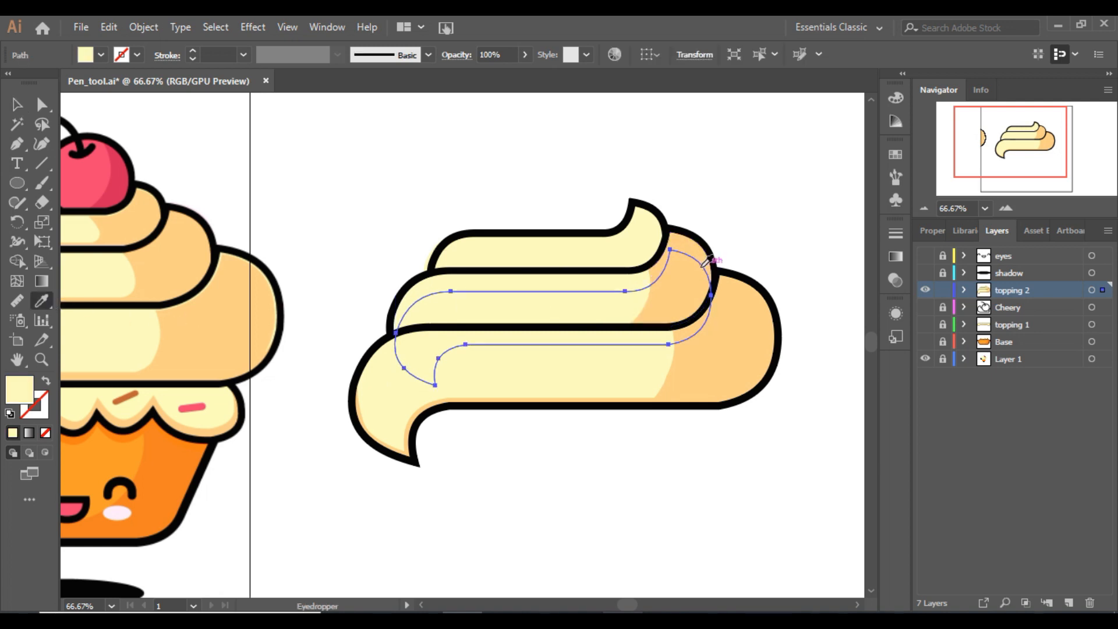
click(258, 256)
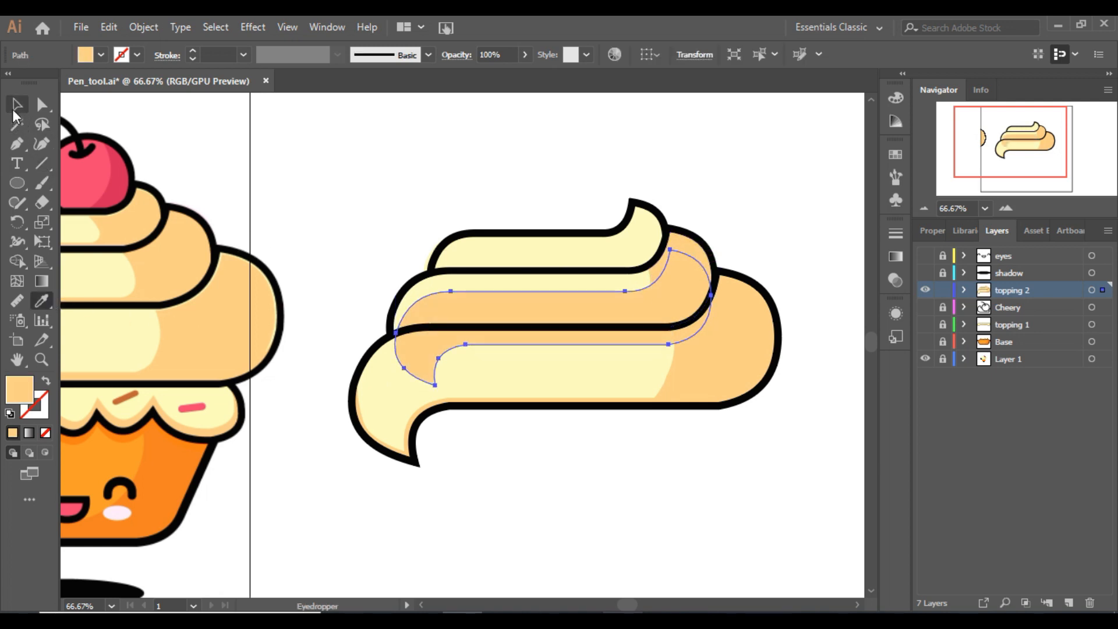
click(14, 111)
drag(474, 318, 469, 337)
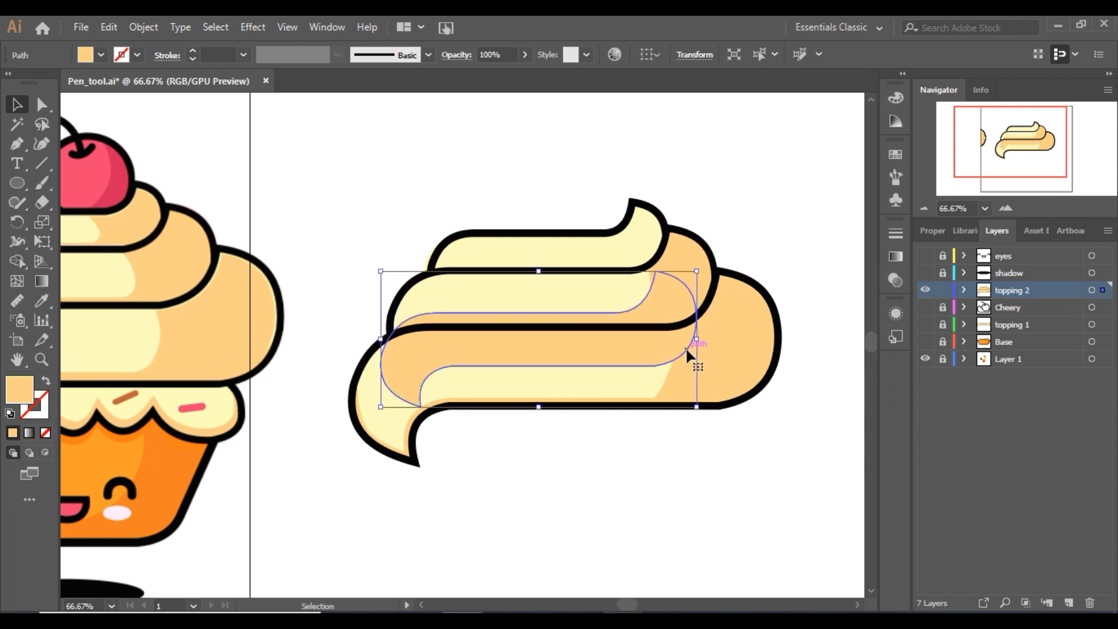
Stretch the new peach copy's right side outward, then nudge it left and down below the middle swirl.
drag(697, 338, 719, 339)
key(Left)
key(Left)
key(Left)
key(Left)
key(Left)
key(Left)
key(Left)
key(Left)
key(Left)
key(Left)
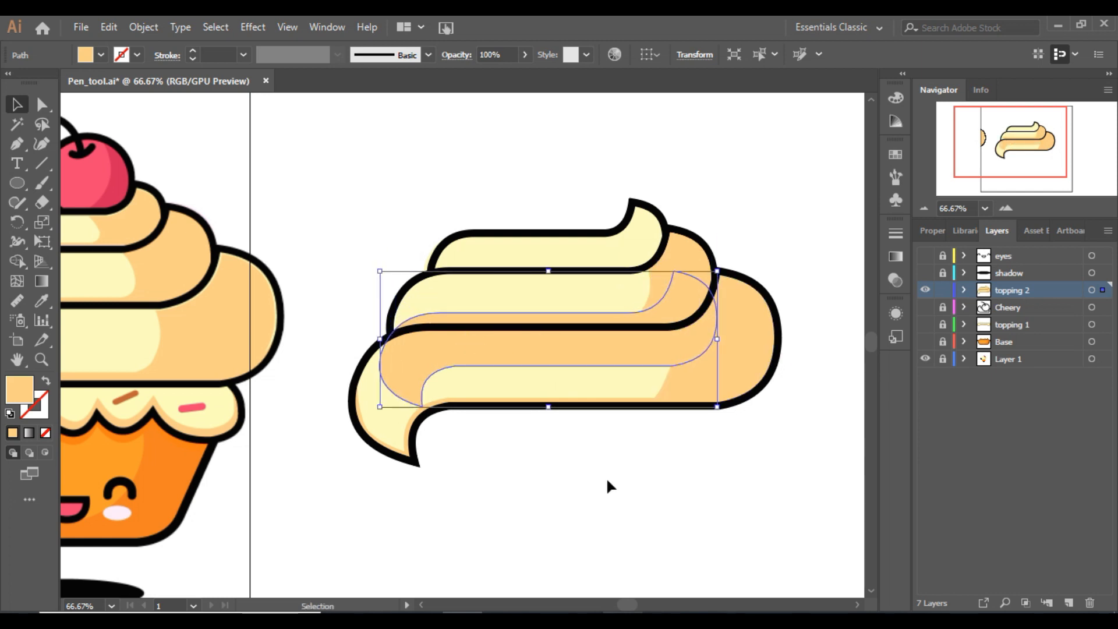
key(Down)
key(Down)
key(Down)
key(Down)
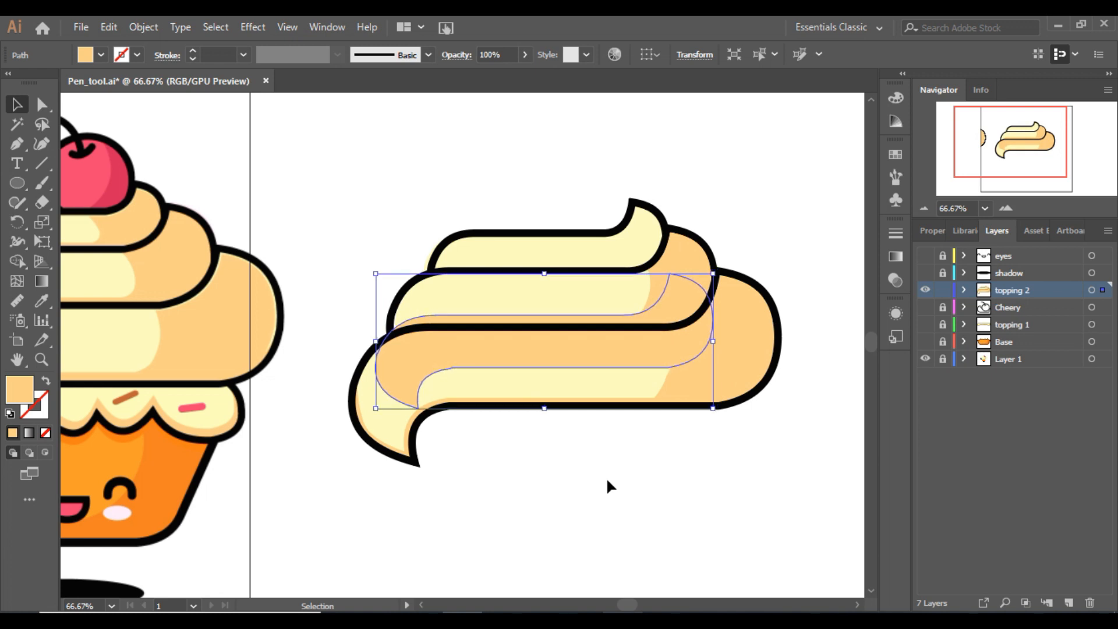
Widen the peach copy's right side once more and shift it further down and left over the lowest swirl.
drag(711, 346, 729, 347)
key(Down)
key(Down)
key(Down)
key(Down)
key(Left)
key(Left)
key(Left)
key(Left)
key(Left)
key(Left)
key(Left)
key(Left)
key(Left)
key(Left)
key(Left)
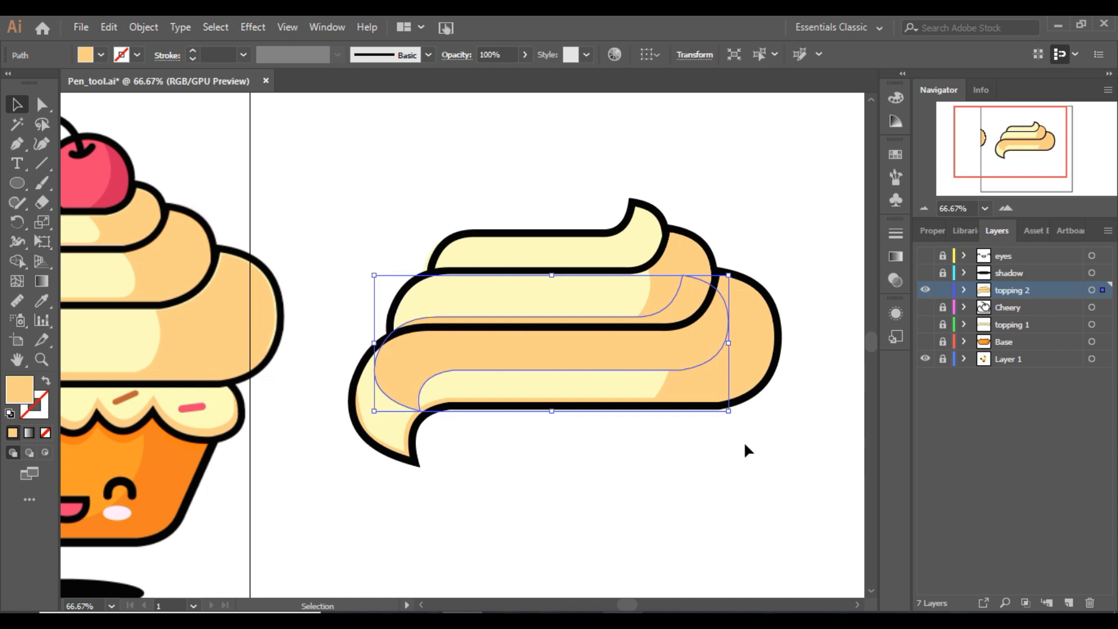
key(Down)
key(Down)
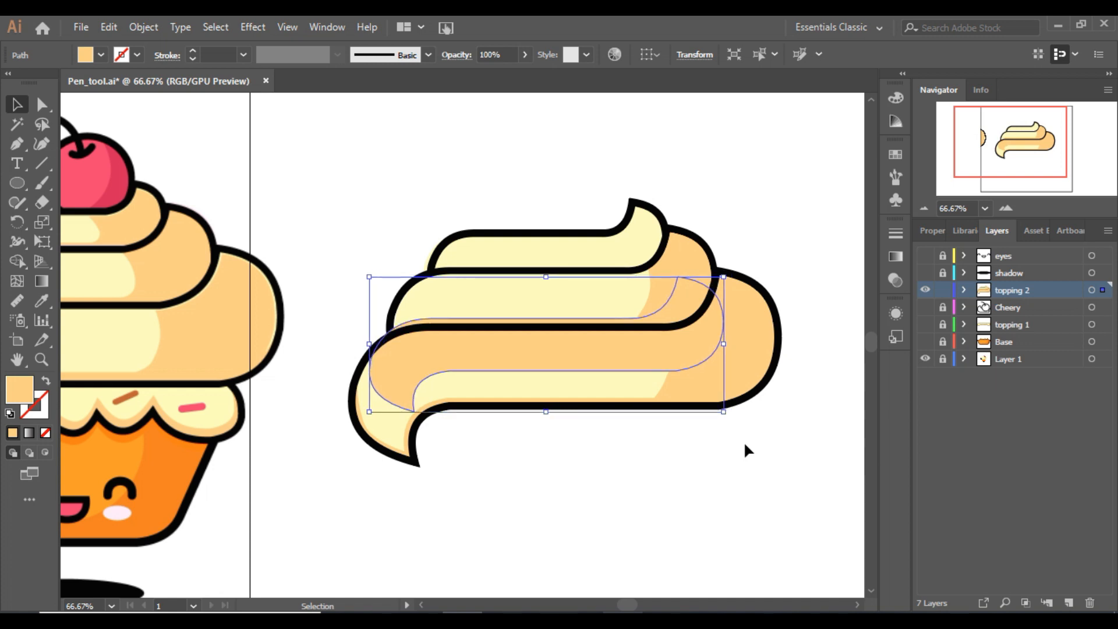
Erase the parts of the peach copy covering the lowest swirl, leaving a thin strip along the middle swirl's lower edge.
click(43, 205)
key(ctrl+=)
drag(328, 412, 442, 392)
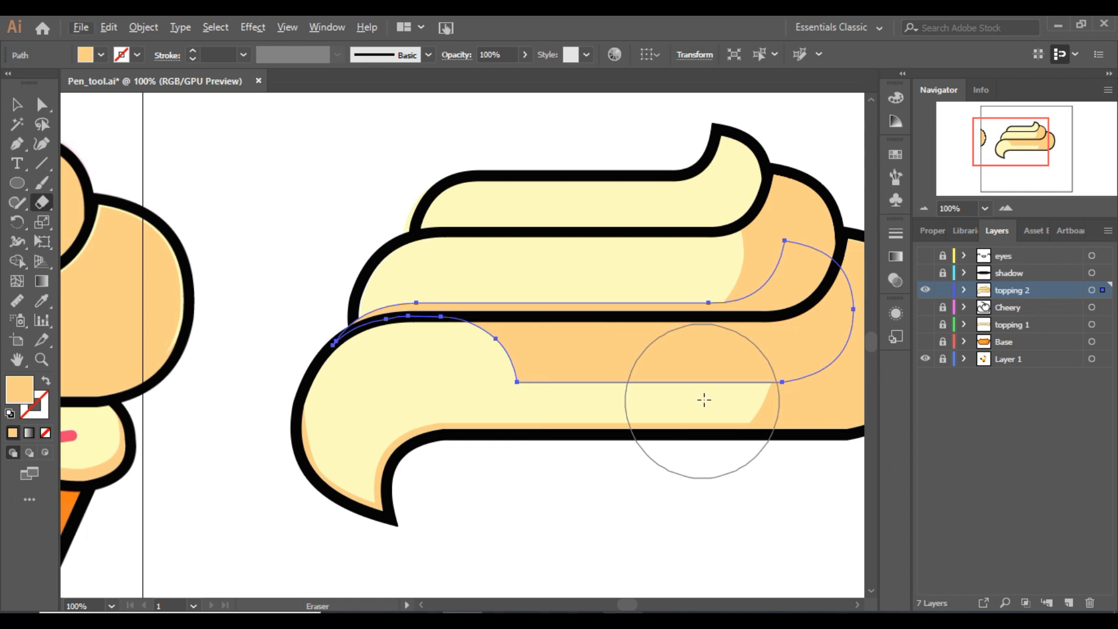
drag(1028, 162, 1048, 170)
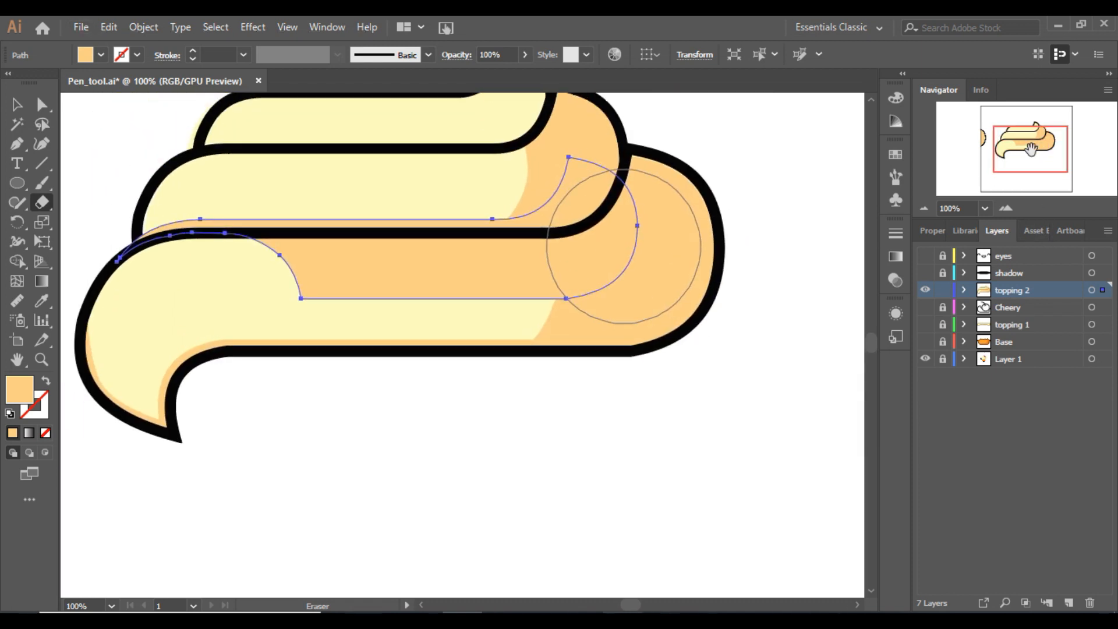
click(687, 226)
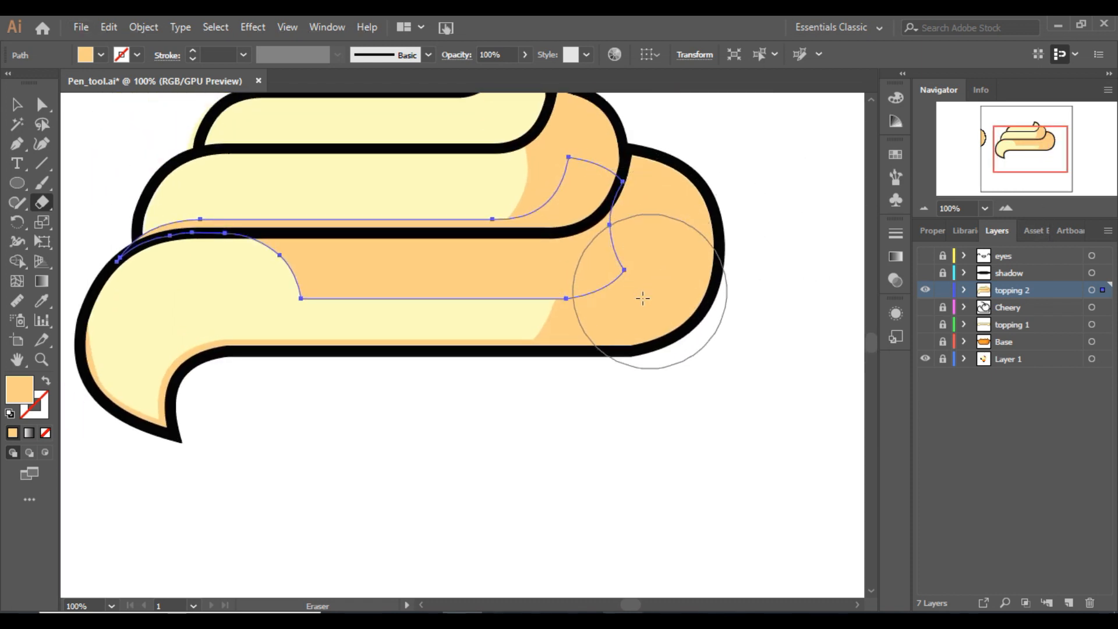
click(641, 282)
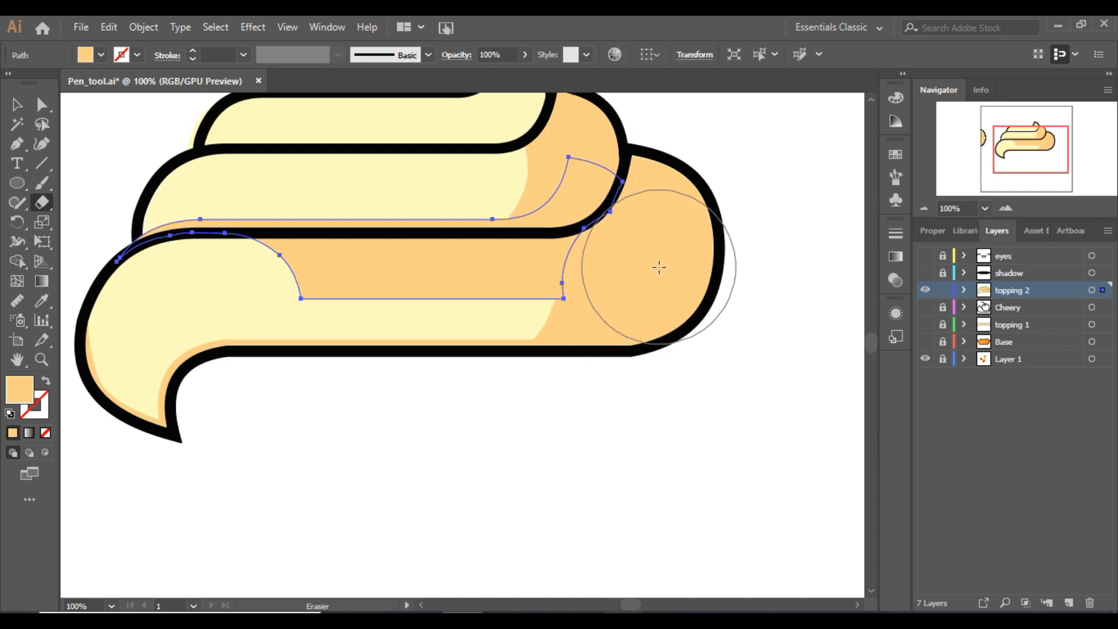
mouse_move(615, 348)
mouse_down()
mouse_move(427, 309)
mouse_move(259, 239)
mouse_move(213, 234)
mouse_up()
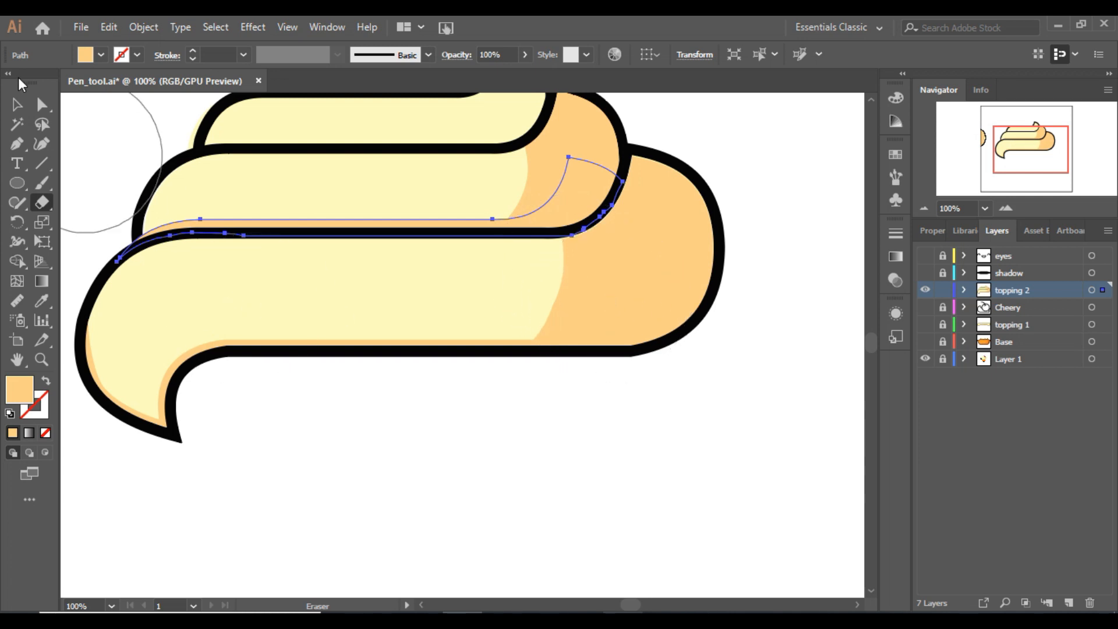
click(17, 100)
click(544, 467)
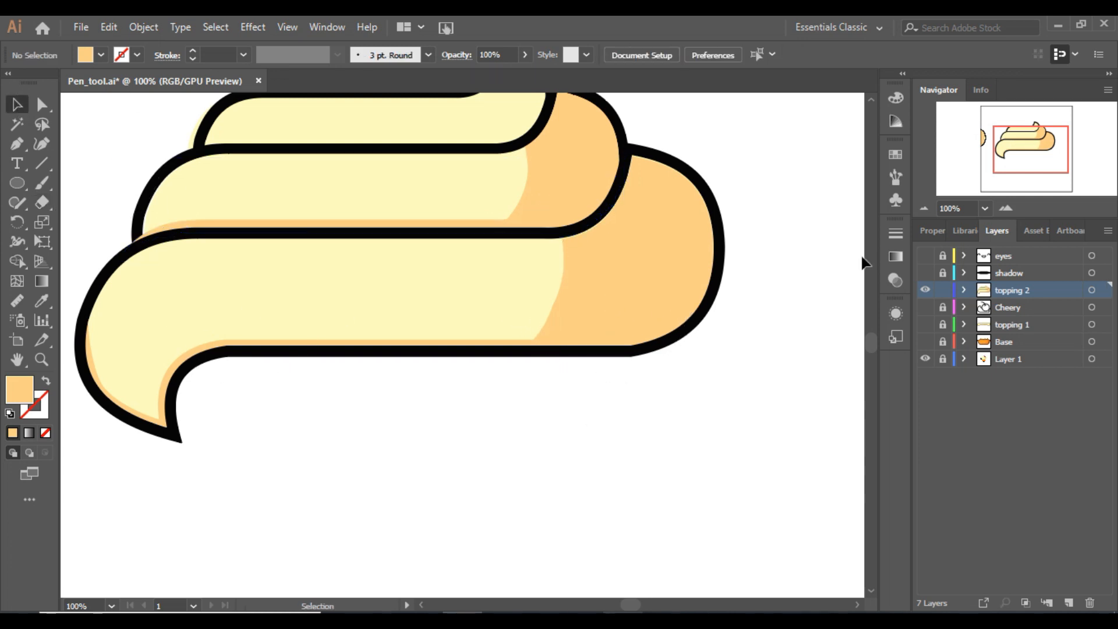
Duplicate the top swirl's cream shape slightly lower and fill the copy with the middle swirl's peach.
click(923, 210)
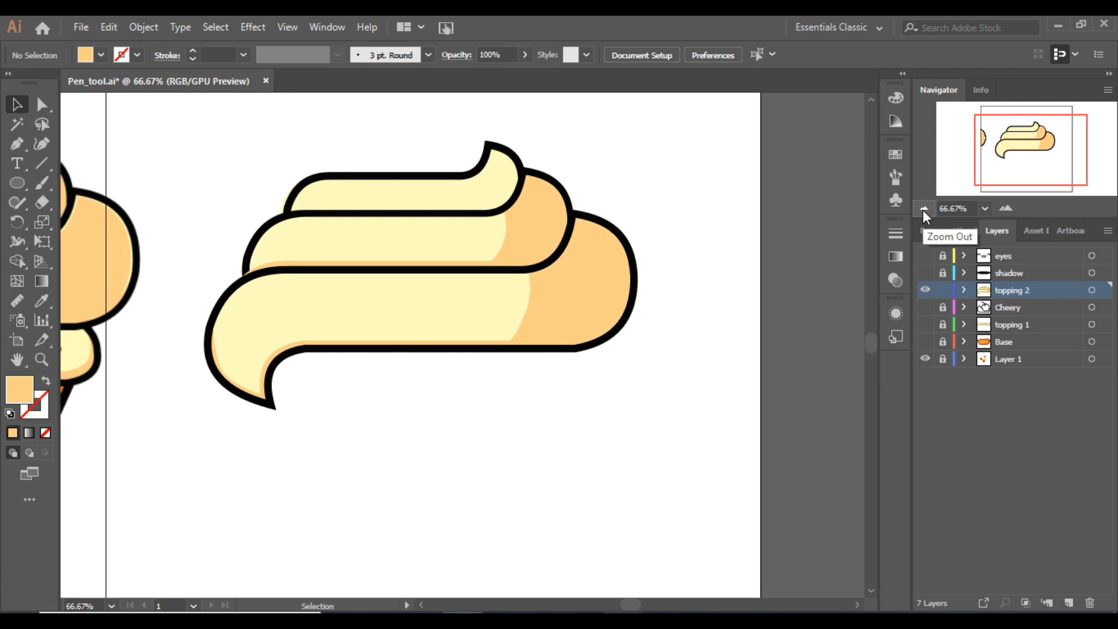
click(999, 141)
drag(1000, 141, 1005, 137)
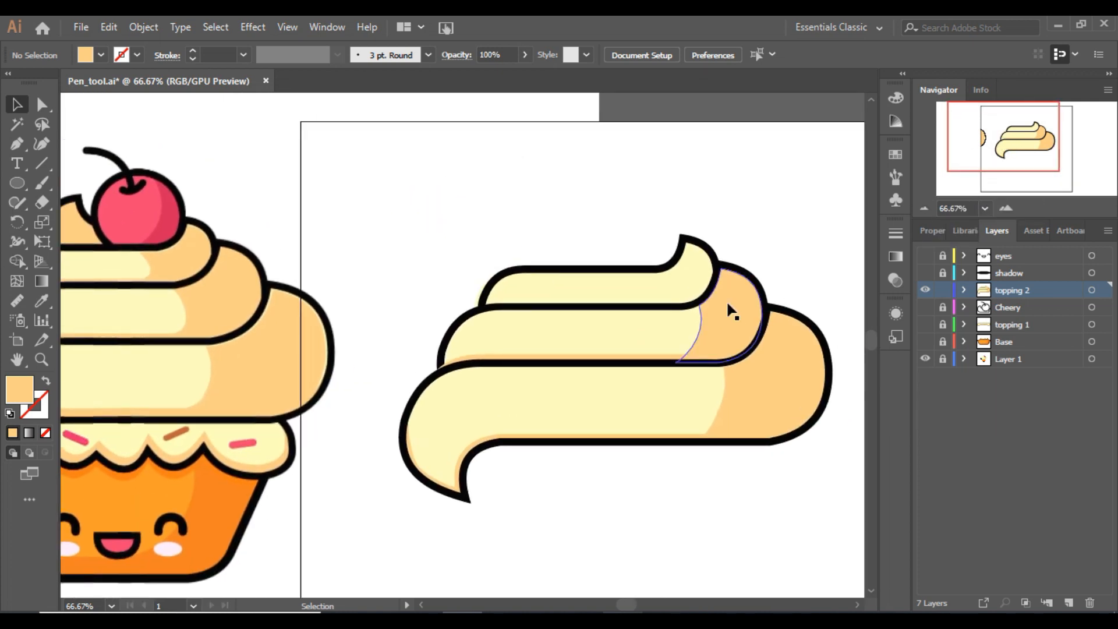
click(672, 277)
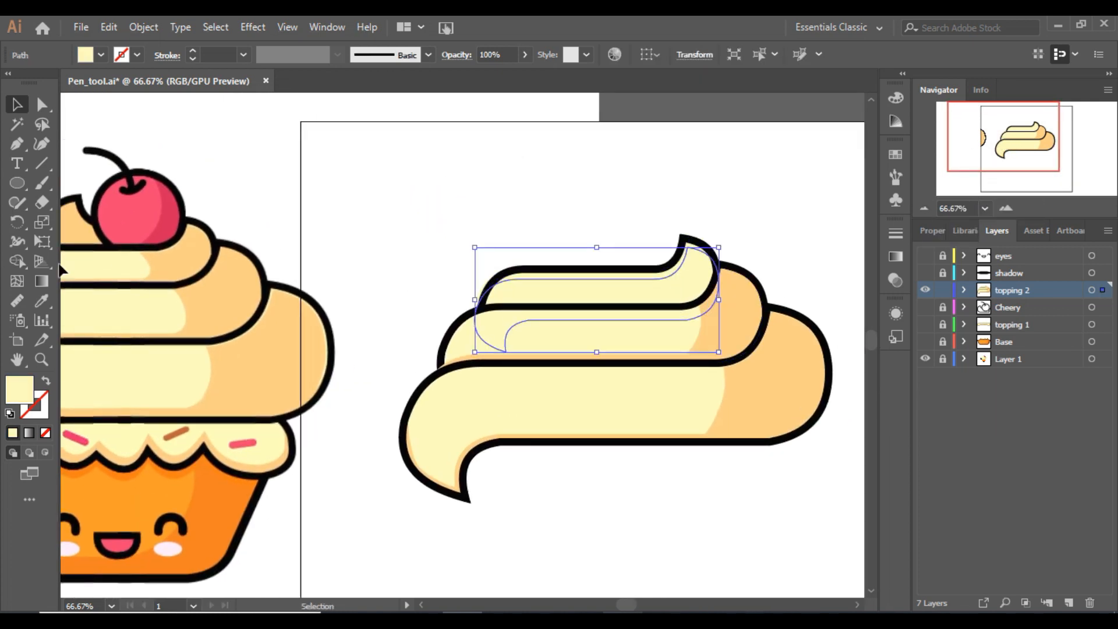
click(41, 301)
click(721, 326)
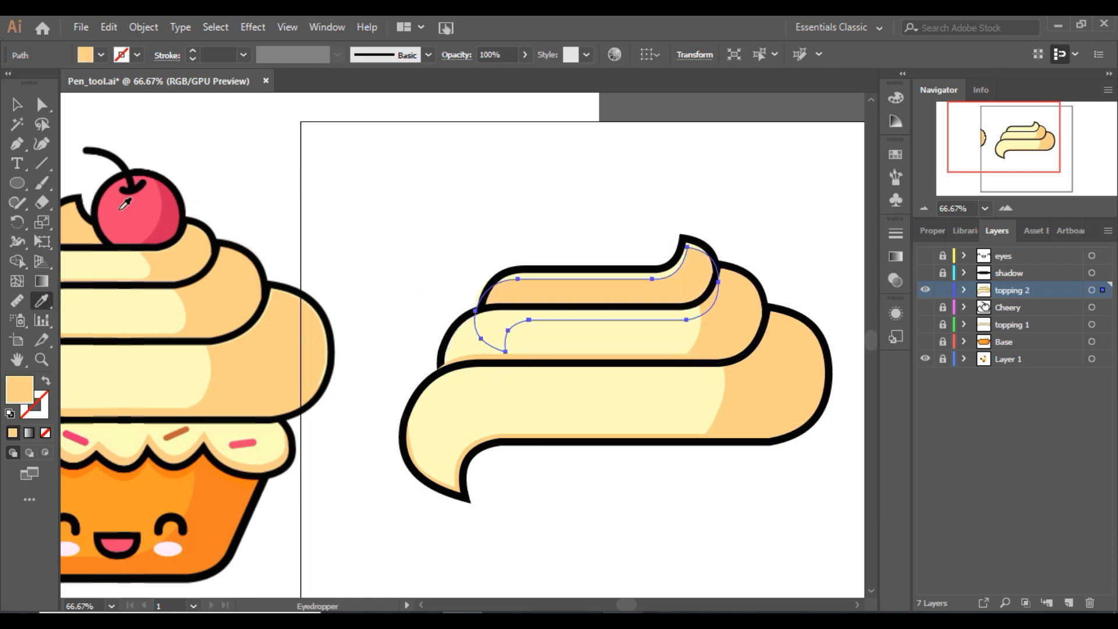
Nudge the top swirl's peach copy slightly left and up, and erase all of it except its curled right end.
click(17, 105)
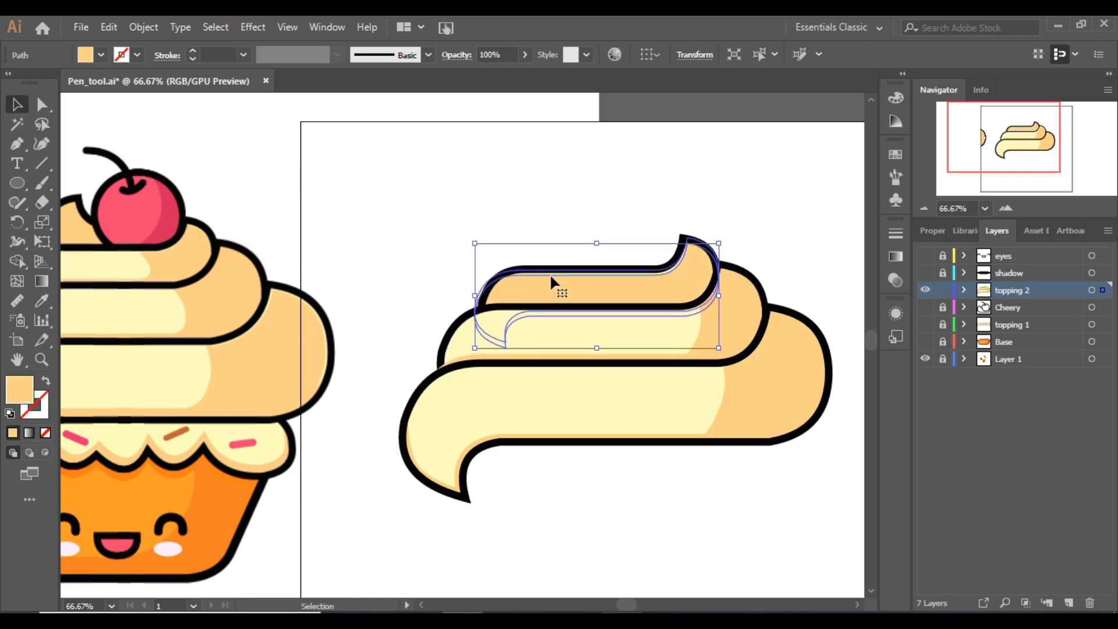
key(Left)
key(Left)
key(Left)
key(Left)
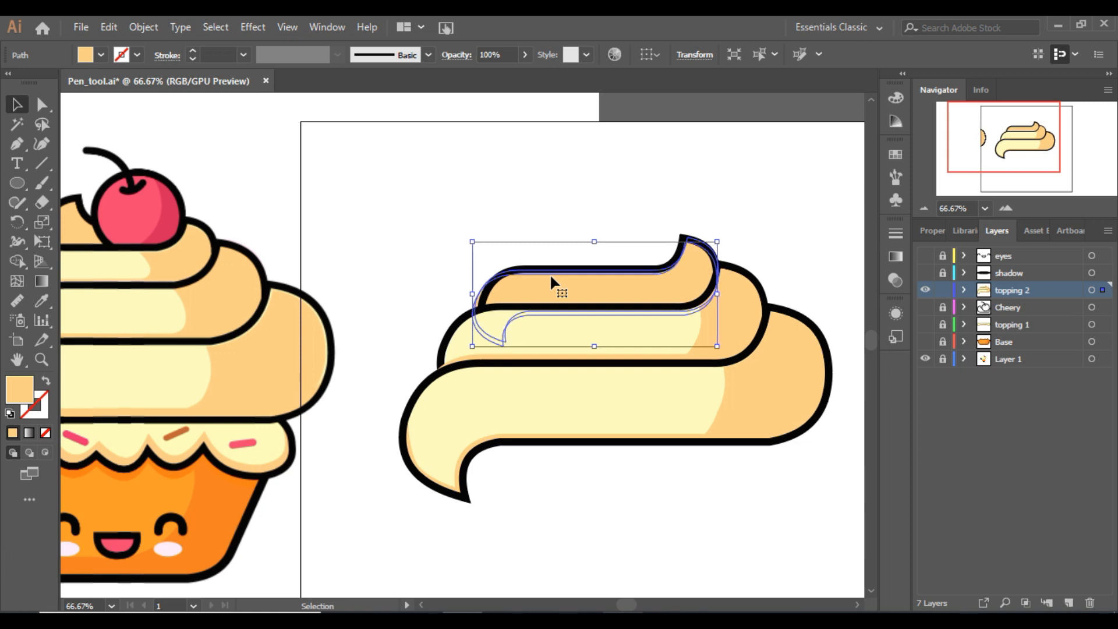
key(Up)
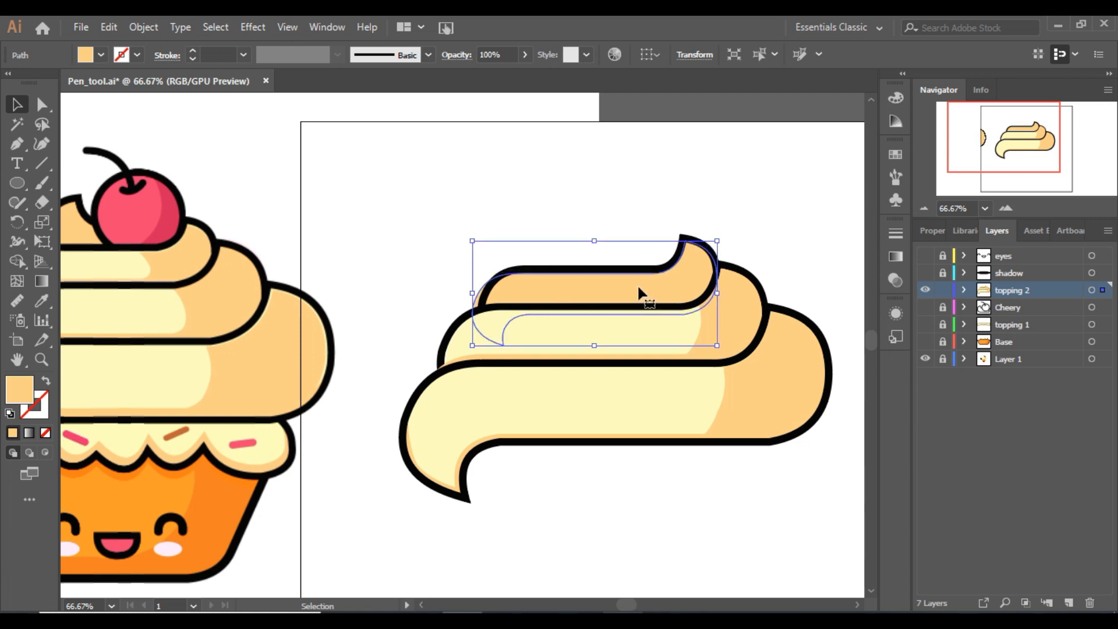
click(41, 205)
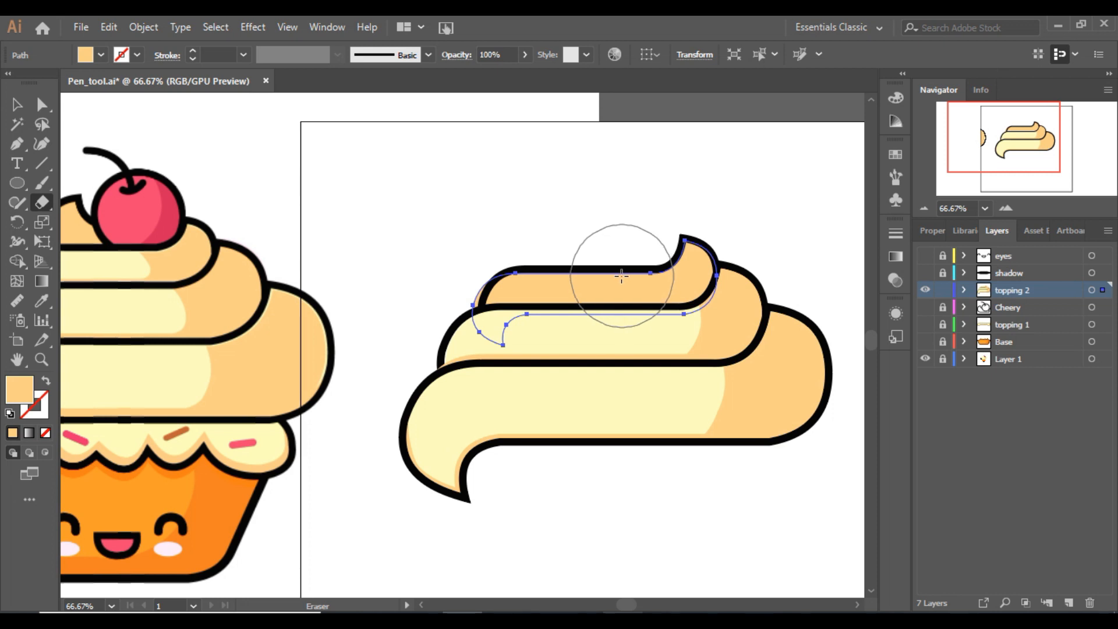
mouse_move(619, 280)
mouse_down()
mouse_move(513, 297)
mouse_move(479, 338)
mouse_up()
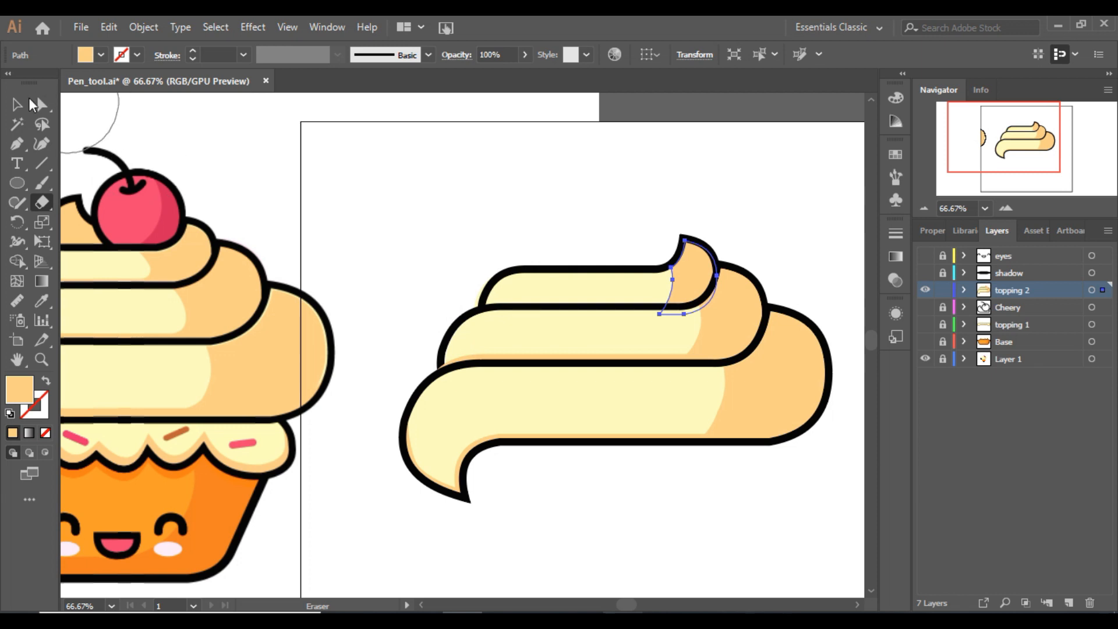
Duplicate the top swirl's cream shape a second time and fill this copy with the middle swirl's peach.
key(v)
click(357, 155)
drag(603, 294, 604, 300)
click(47, 305)
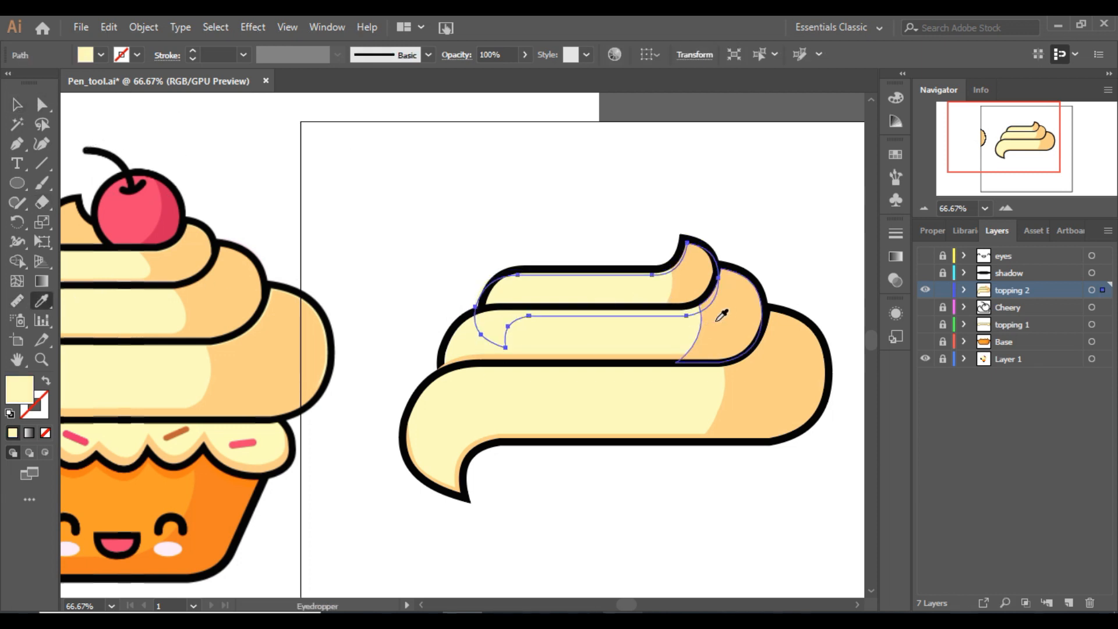
click(733, 319)
click(14, 103)
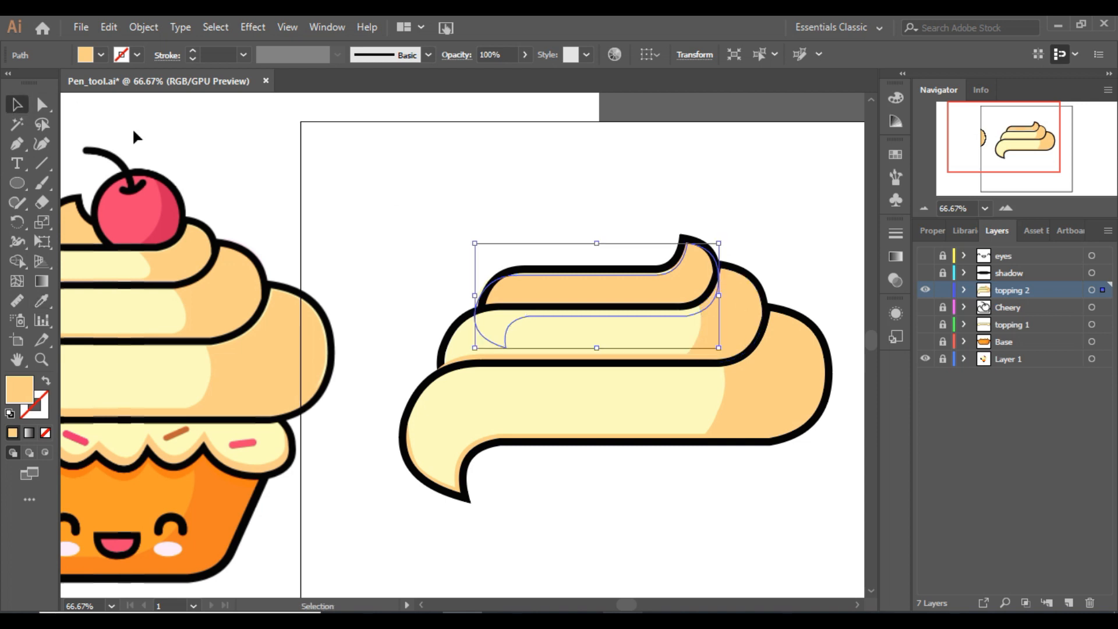
Move the second peach copy down until it only shades a thin strip along the top swirl's lower edge.
key(Down)
key(Down)
key(Down)
key(Down)
key(Down)
key(Down)
key(Down)
key(Down)
key(Down)
key(Down)
key(Down)
key(Down)
key(Down)
key(Down)
key(Down)
key(Down)
key(Down)
key(Down)
key(Down)
key(Down)
key(Down)
key(Down)
key(Down)
key(Down)
key(Down)
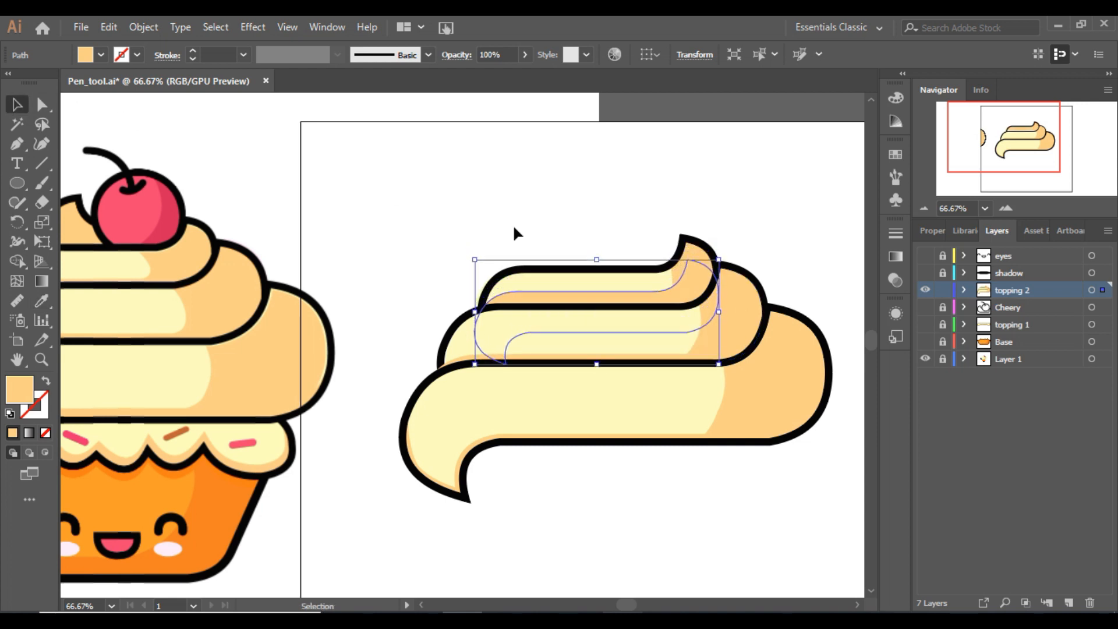
key(Right)
key(Up)
Stretch the top swirl's peach strip outward at both its left and right sides.
click(1003, 207)
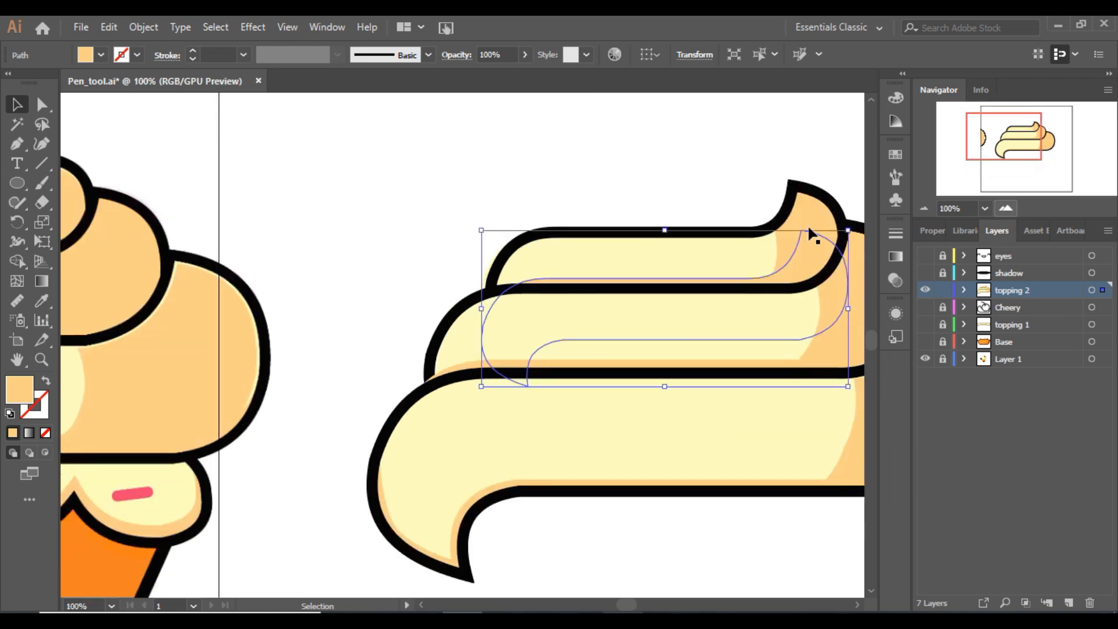
drag(481, 310, 461, 310)
drag(1003, 149, 1016, 151)
click(804, 178)
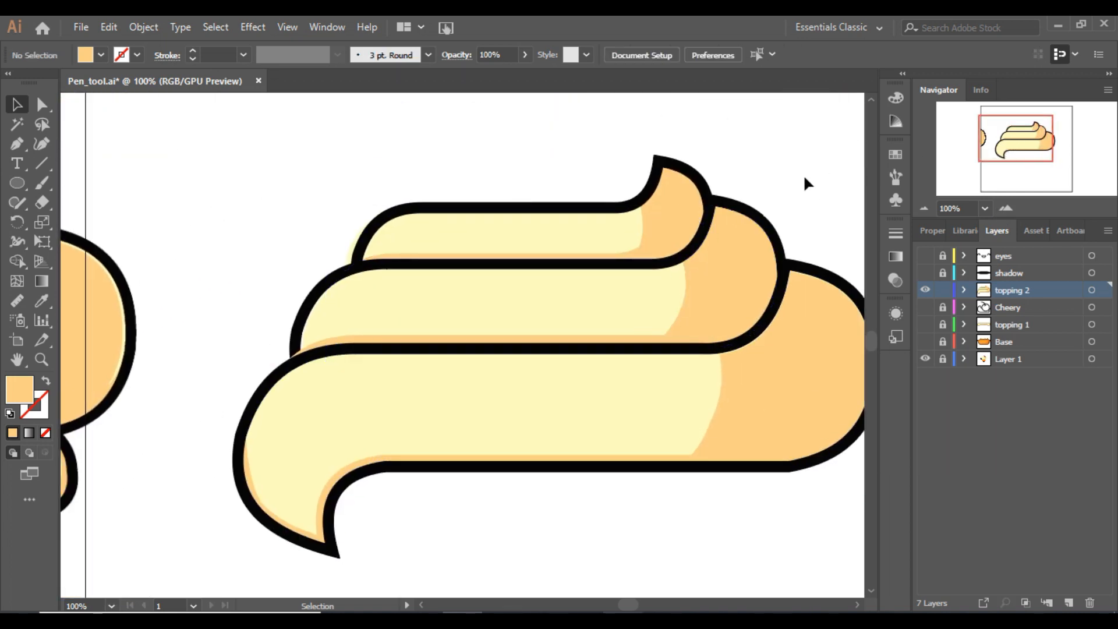
click(637, 256)
drag(714, 284, 737, 283)
click(790, 170)
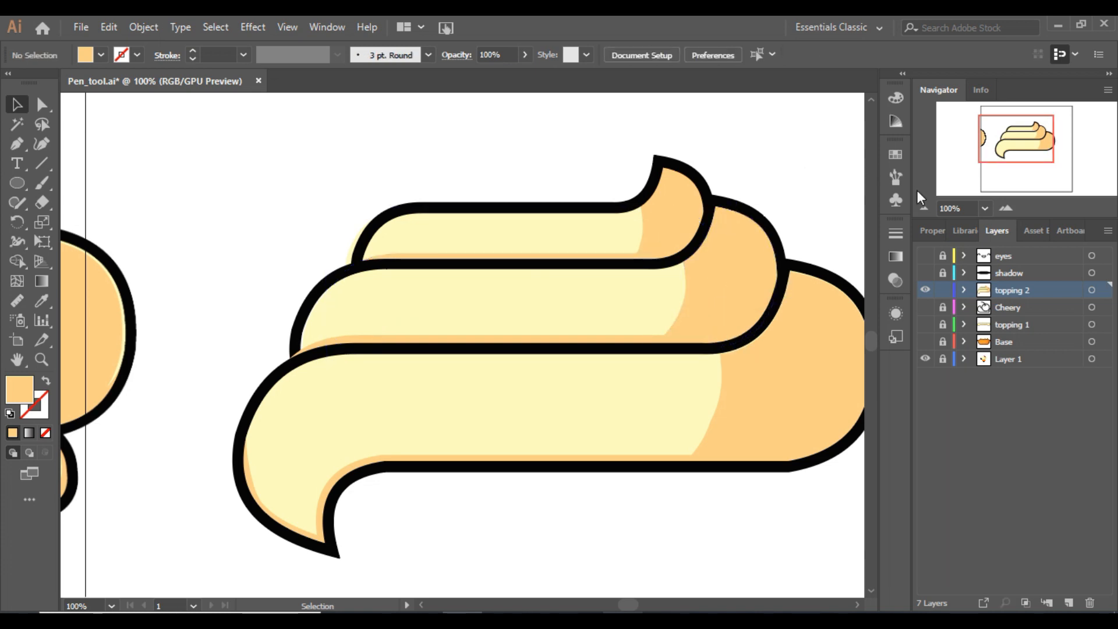
Draw a curved peach corner with the Pen tool where the lowest swirl's bottom strip meets its right-side shading.
click(924, 208)
key(ctrl+minus)
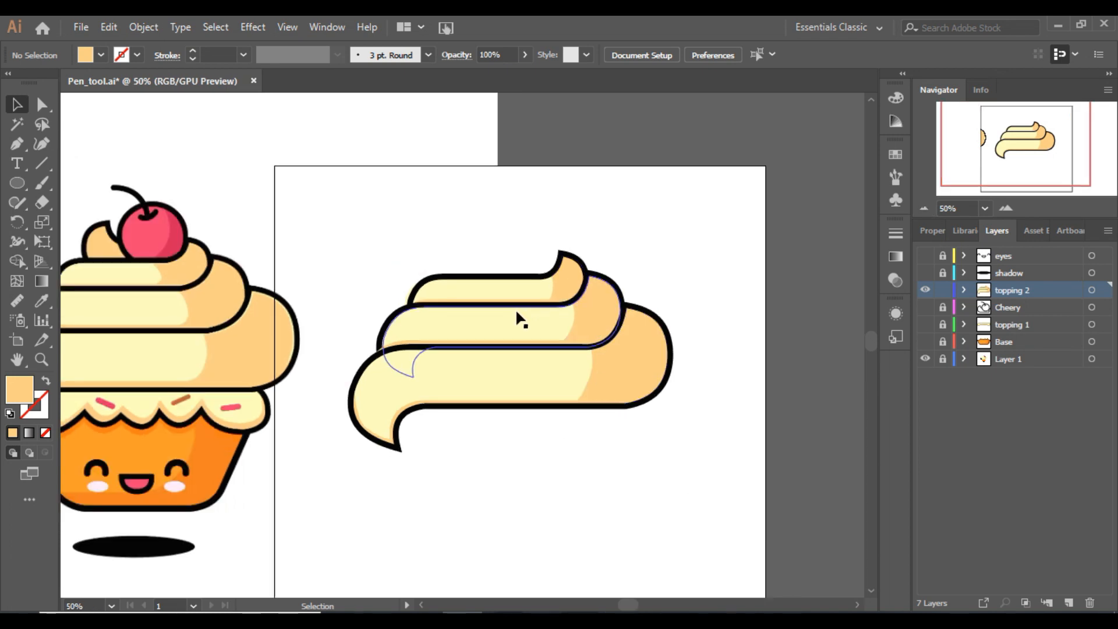
click(1007, 207)
click(1006, 208)
mouse_move(1017, 146)
mouse_down()
mouse_move(964, 147)
mouse_move(1023, 153)
mouse_up()
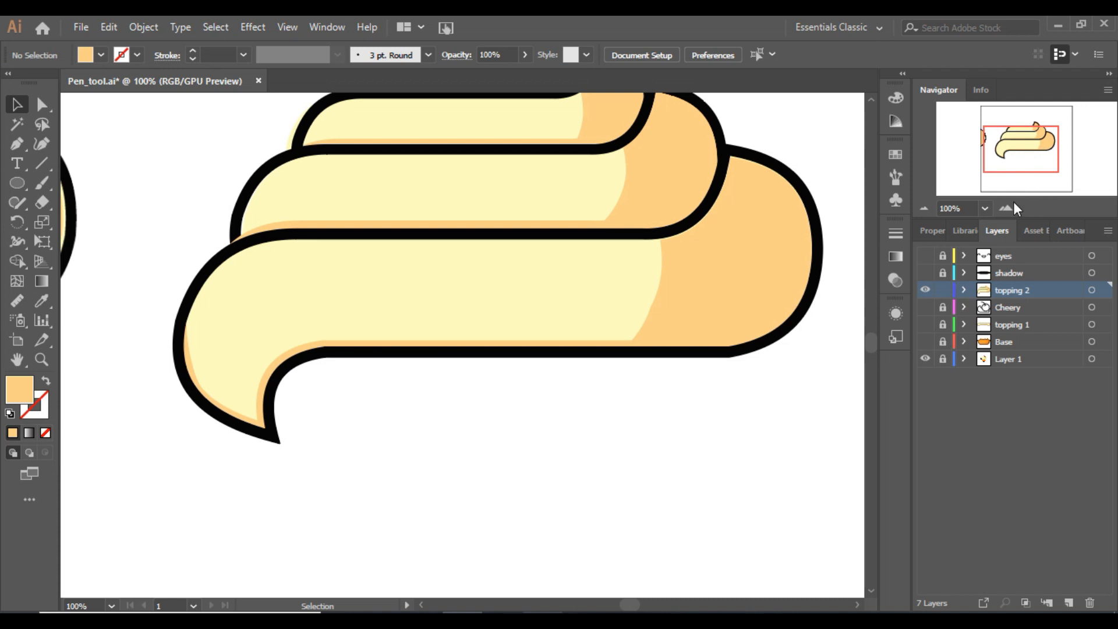
click(1010, 206)
click(16, 146)
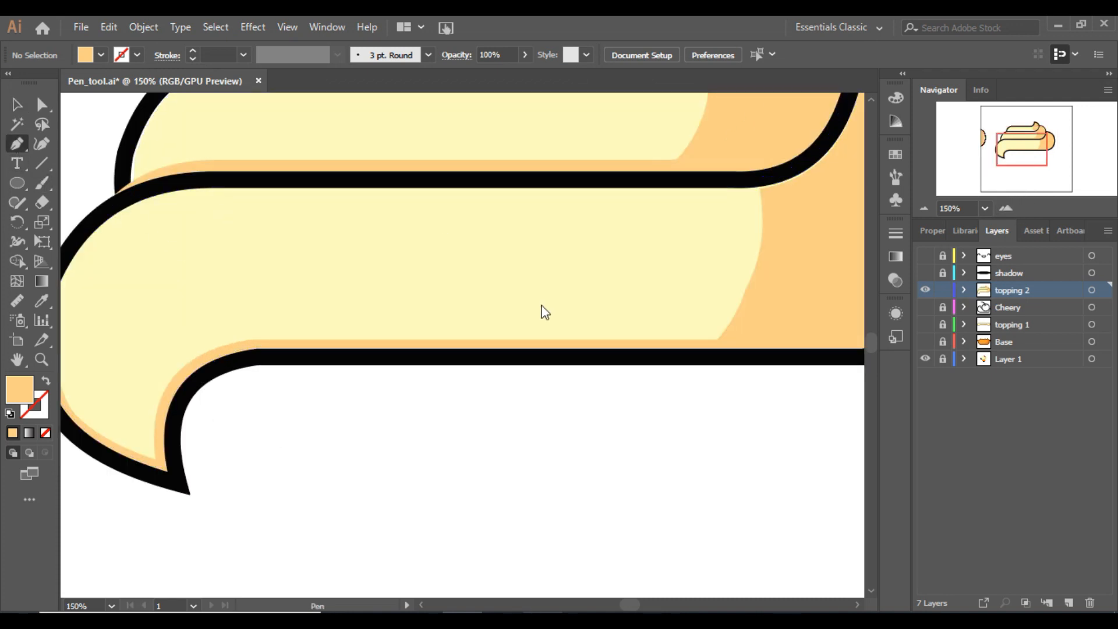
click(745, 296)
drag(646, 340, 569, 340)
click(647, 339)
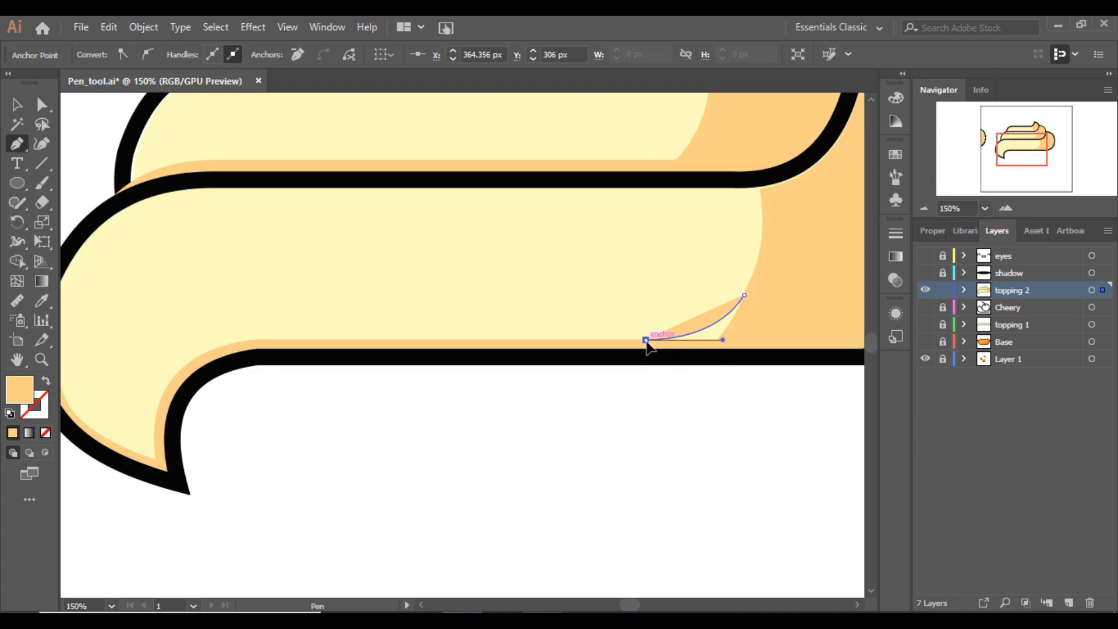
click(744, 346)
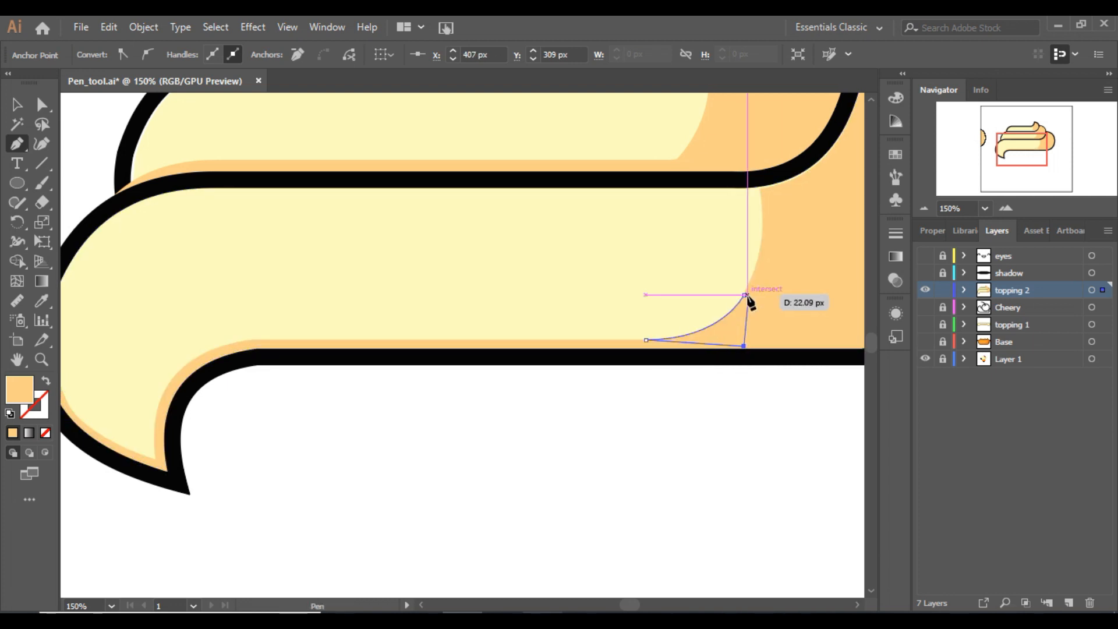
click(746, 295)
Draw a matching curved peach corner between the middle swirl's bottom strip and its right-side shading.
drag(1022, 144, 1022, 132)
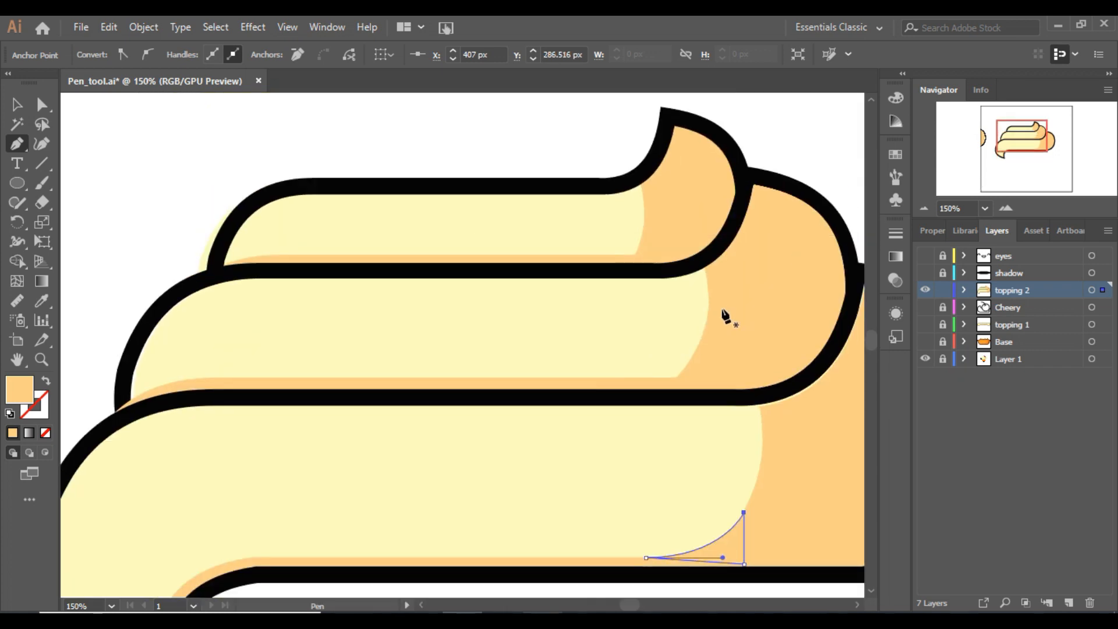
click(623, 377)
drag(705, 328, 675, 363)
click(706, 327)
click(708, 382)
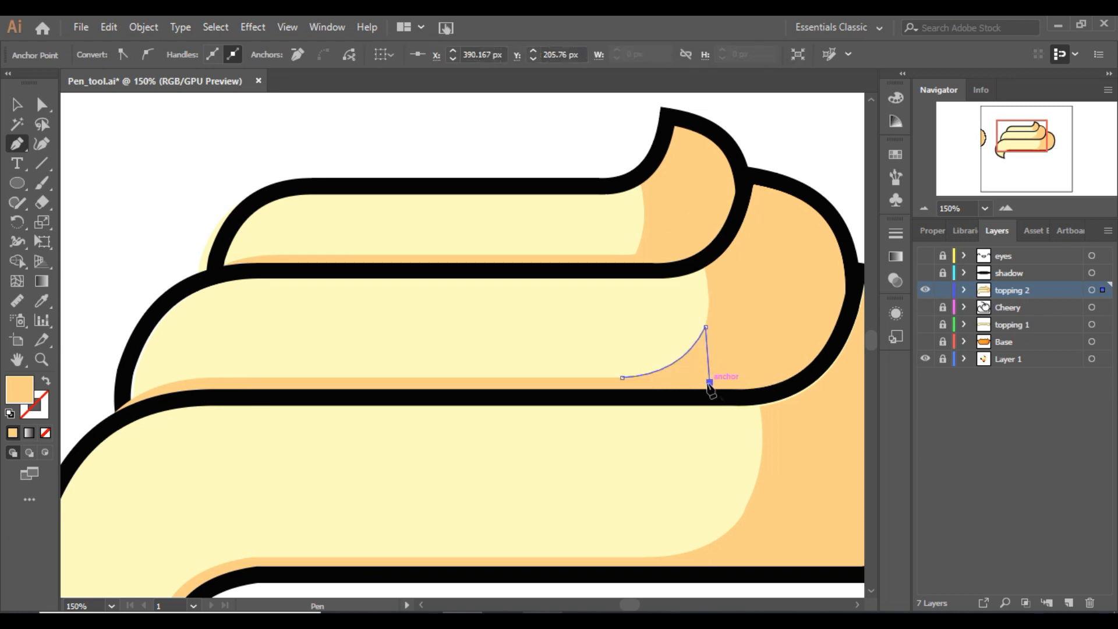
click(623, 378)
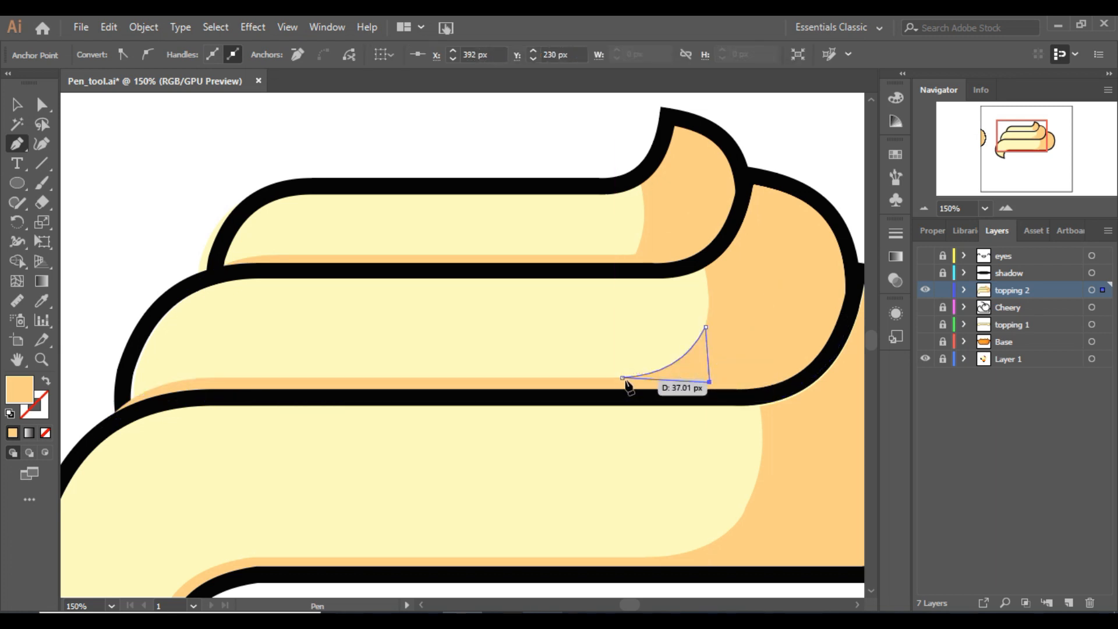
click(623, 378)
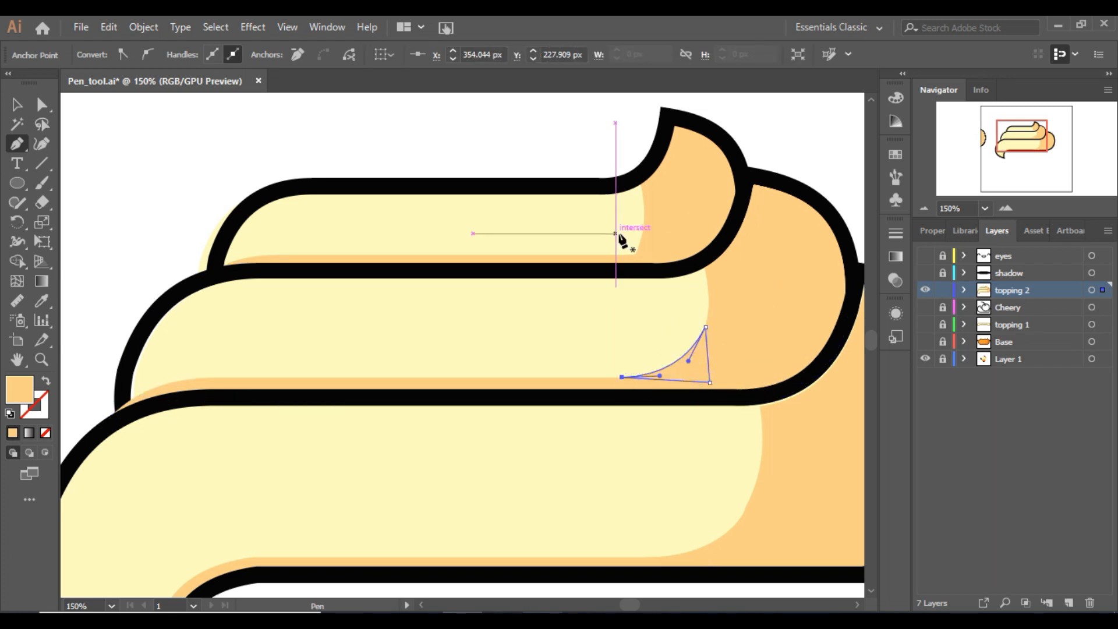
Draw a small curved peach corner between the top swirl's bottom strip and its right-side shading, then deselect it.
click(594, 255)
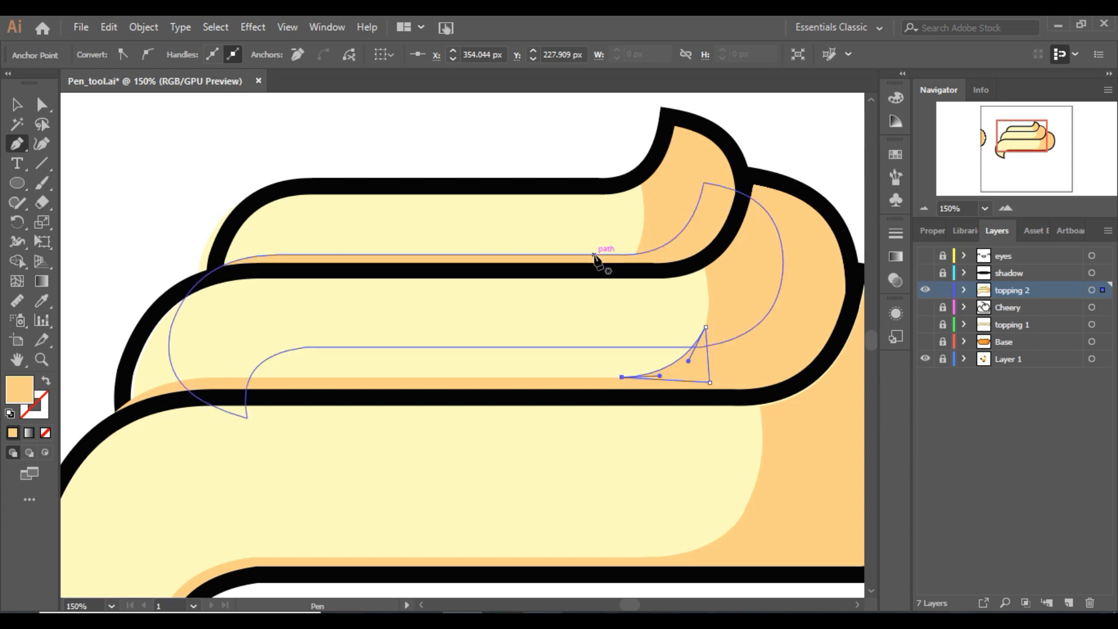
click(650, 226)
mouse_move(630, 236)
mouse_down()
mouse_move(631, 244)
mouse_move(640, 237)
mouse_up()
click(650, 227)
click(650, 255)
click(594, 254)
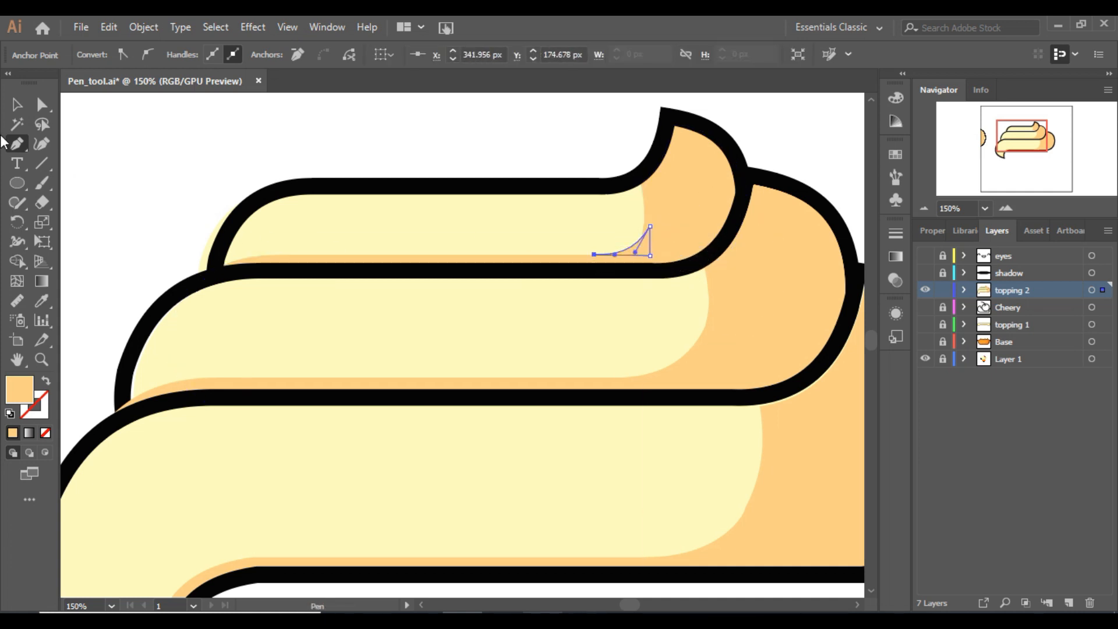
click(18, 106)
click(163, 142)
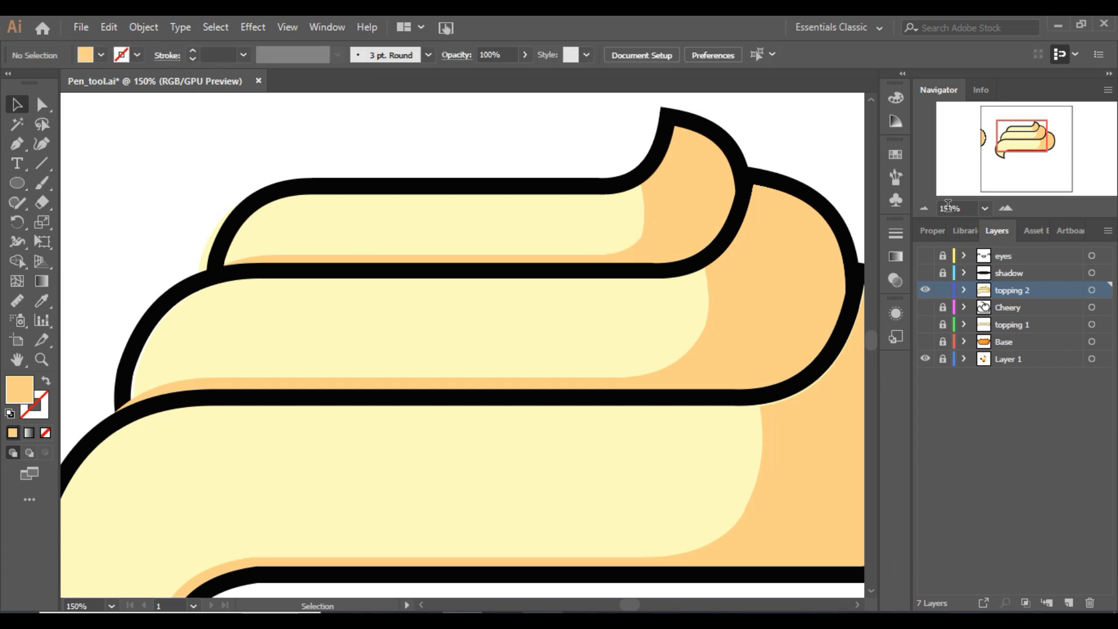
Show the Base, topping 1 and Cheery layers, lock topping 2, and unlock Cheery.
click(932, 208)
click(931, 209)
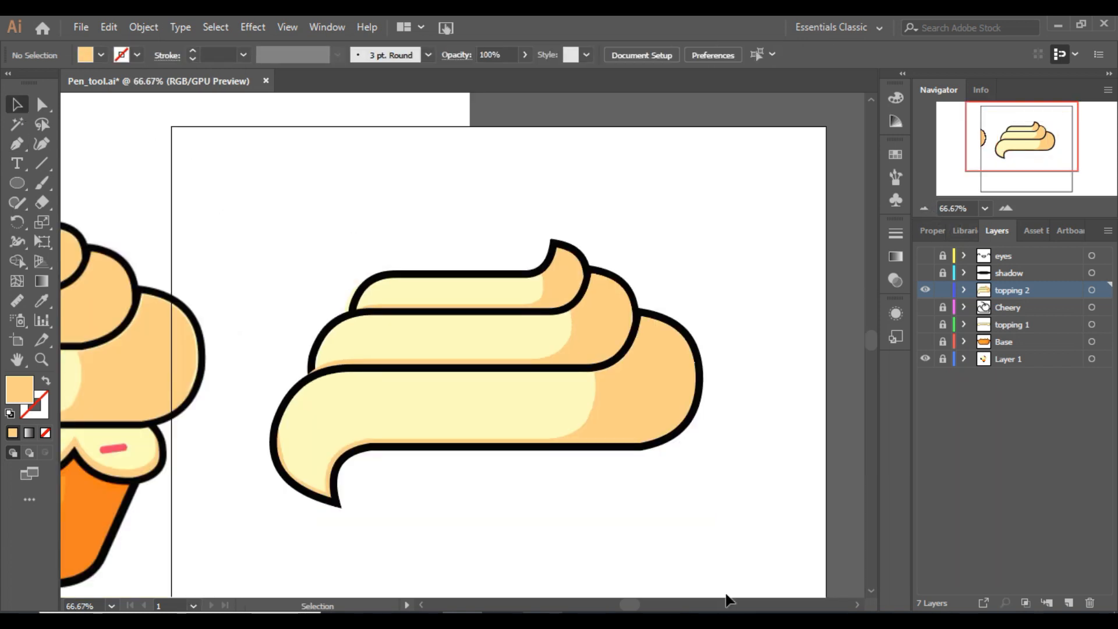
click(924, 207)
click(924, 208)
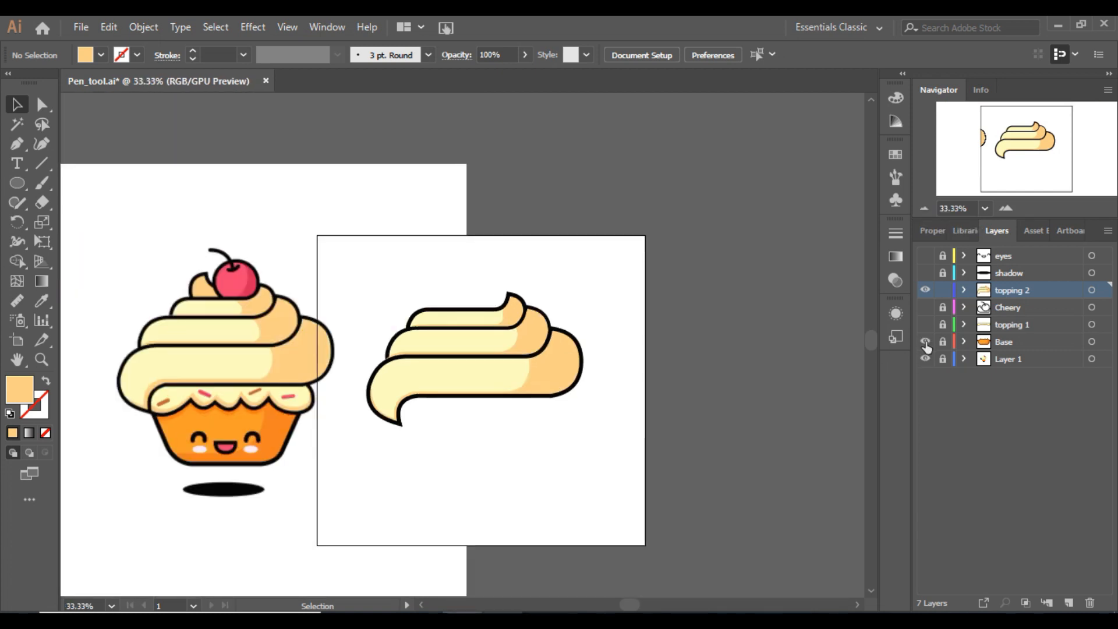
click(925, 343)
click(926, 326)
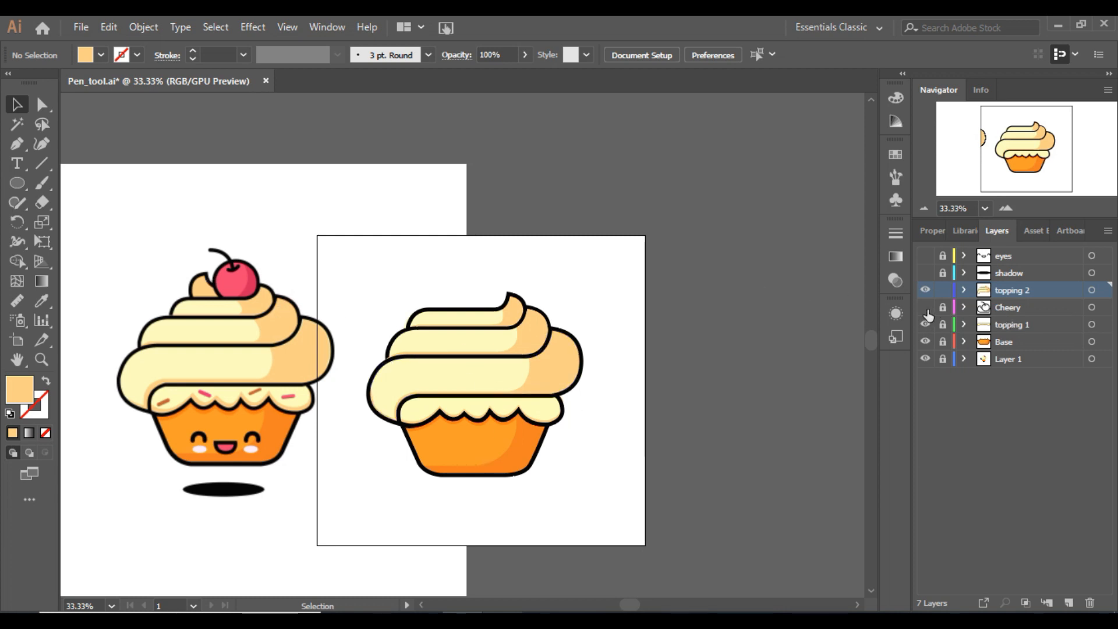
click(925, 307)
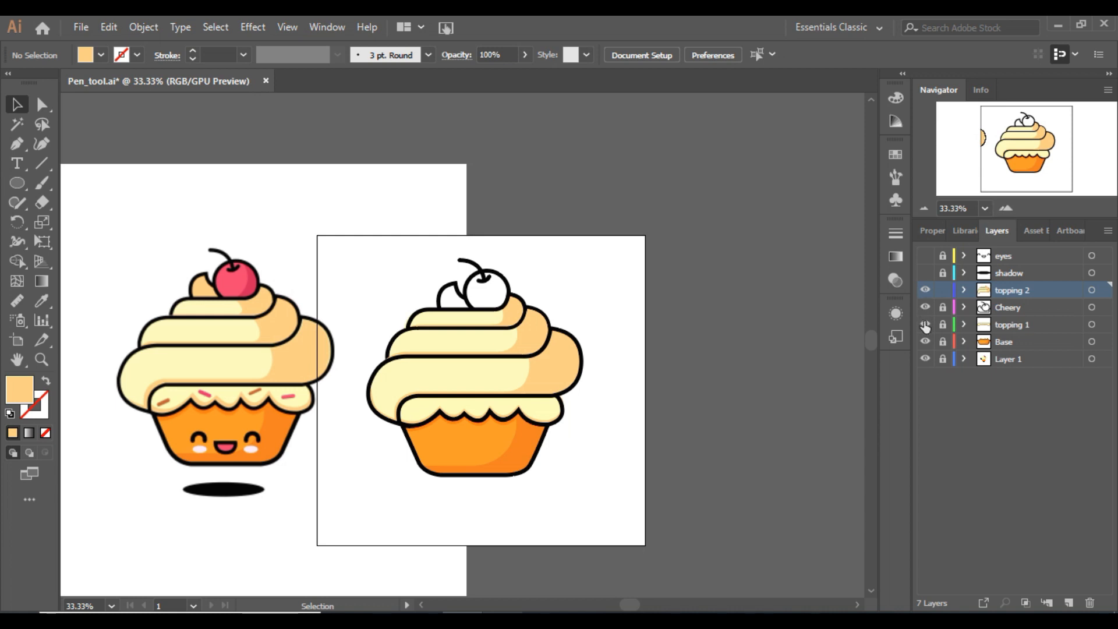
click(941, 293)
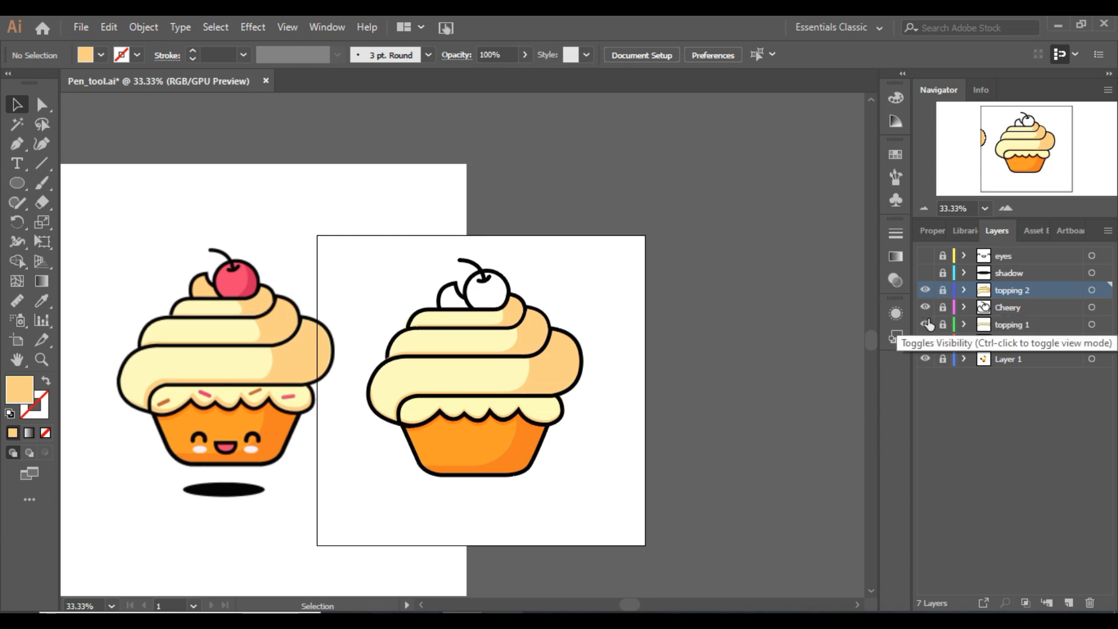
click(943, 309)
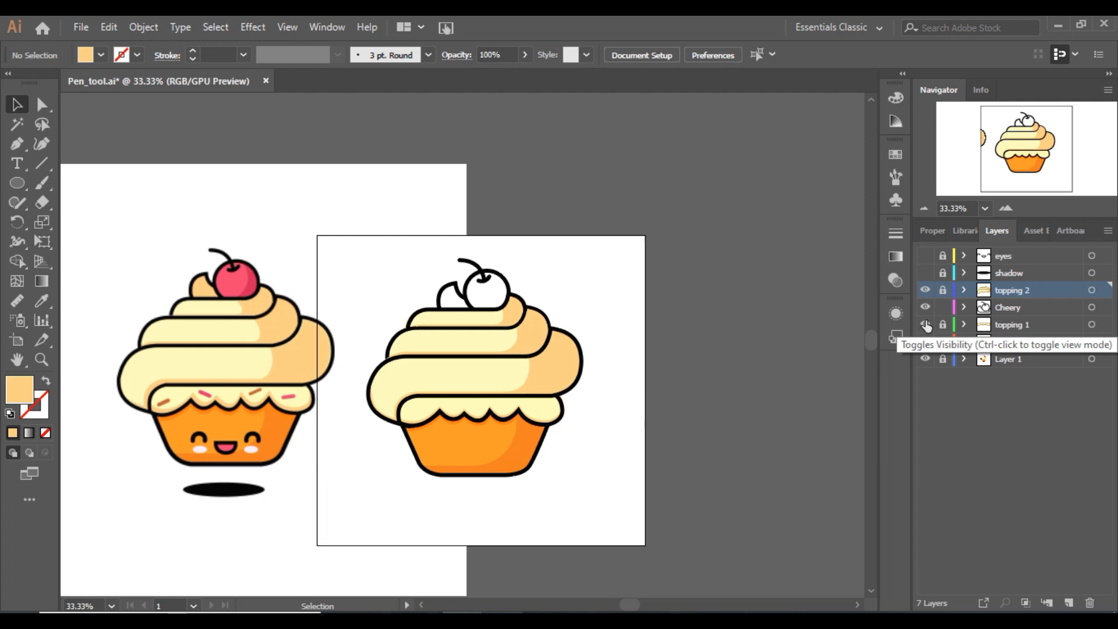
Ungroup the cherry artwork and place a duplicate of the small curl's shape to the right of the cherry.
click(1007, 208)
click(1007, 209)
right_click(406, 228)
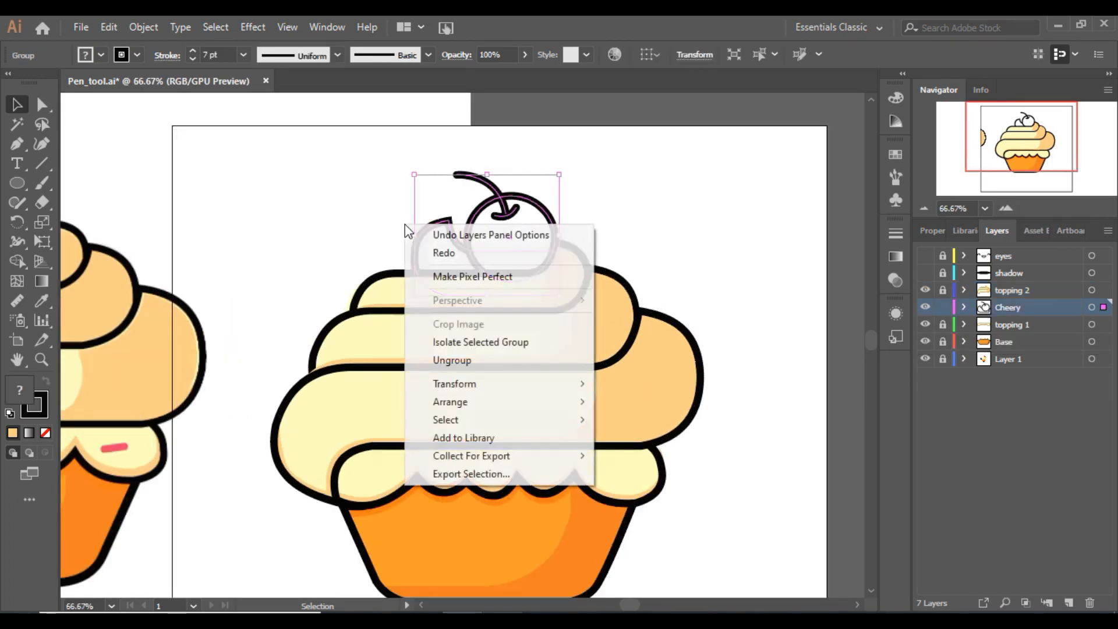
click(460, 360)
click(438, 233)
drag(438, 233, 605, 234)
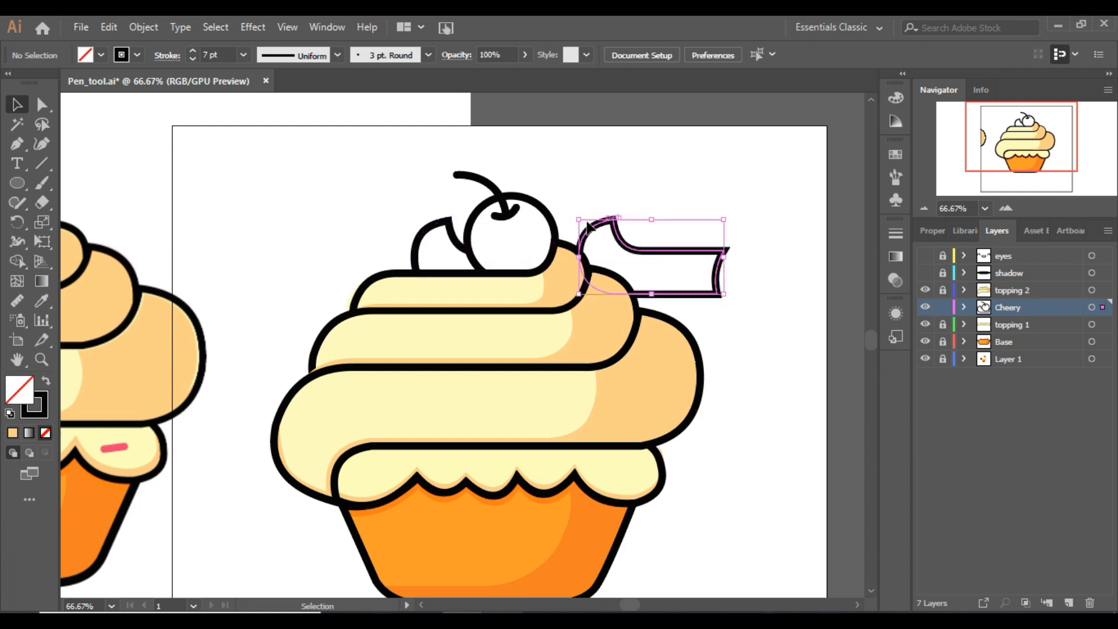
Fill the duplicated curl shape with the top swirl's peach and move it back inside the original curl's outline.
click(42, 301)
click(562, 269)
click(16, 104)
drag(664, 273, 502, 277)
key(Down)
key(Down)
key(Down)
key(Down)
key(Down)
key(Down)
key(Left)
key(Left)
key(Left)
key(Left)
click(796, 290)
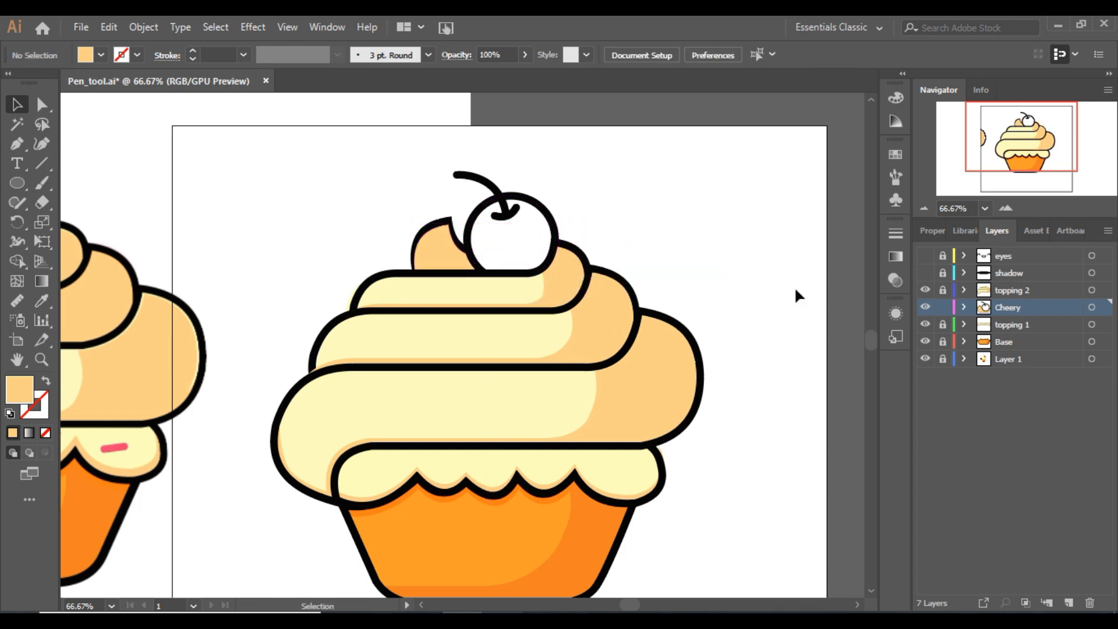
Nudge the curl's peach fill slightly to fit its outline and narrow the fill's right side.
click(1009, 210)
mouse_move(1011, 154)
mouse_down()
mouse_move(1002, 163)
mouse_move(1007, 150)
mouse_up()
click(452, 229)
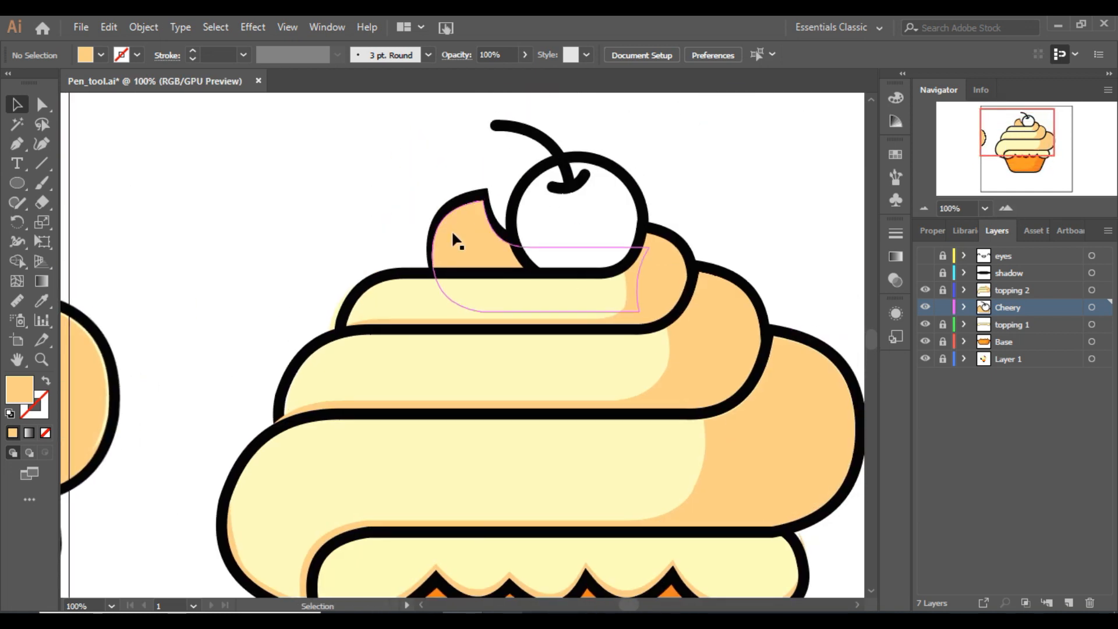
drag(434, 261, 436, 261)
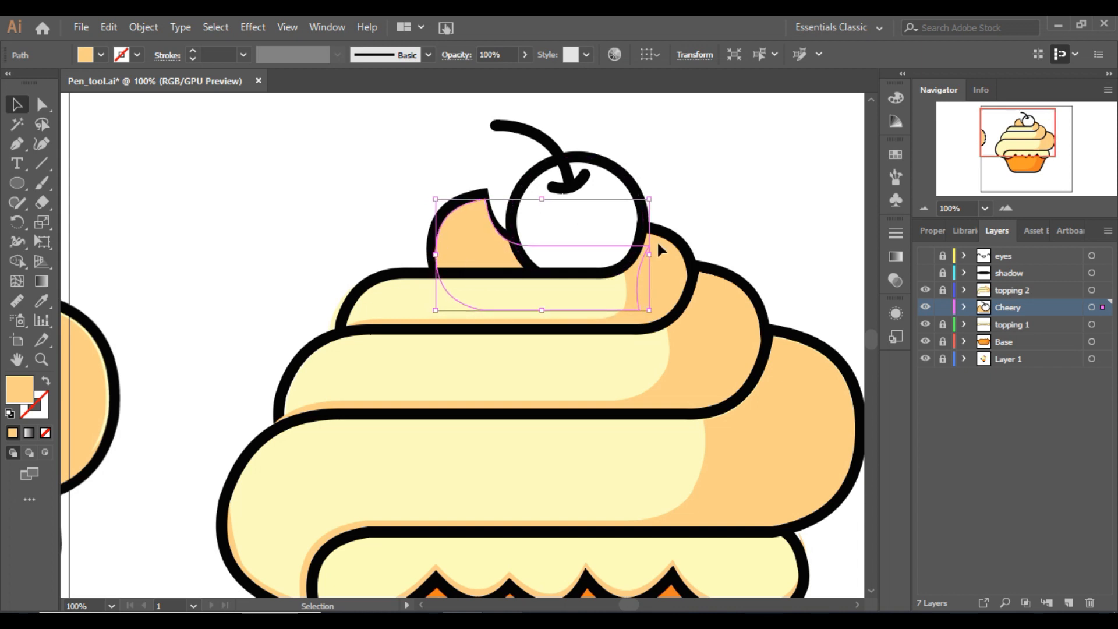
drag(650, 255, 639, 255)
click(741, 212)
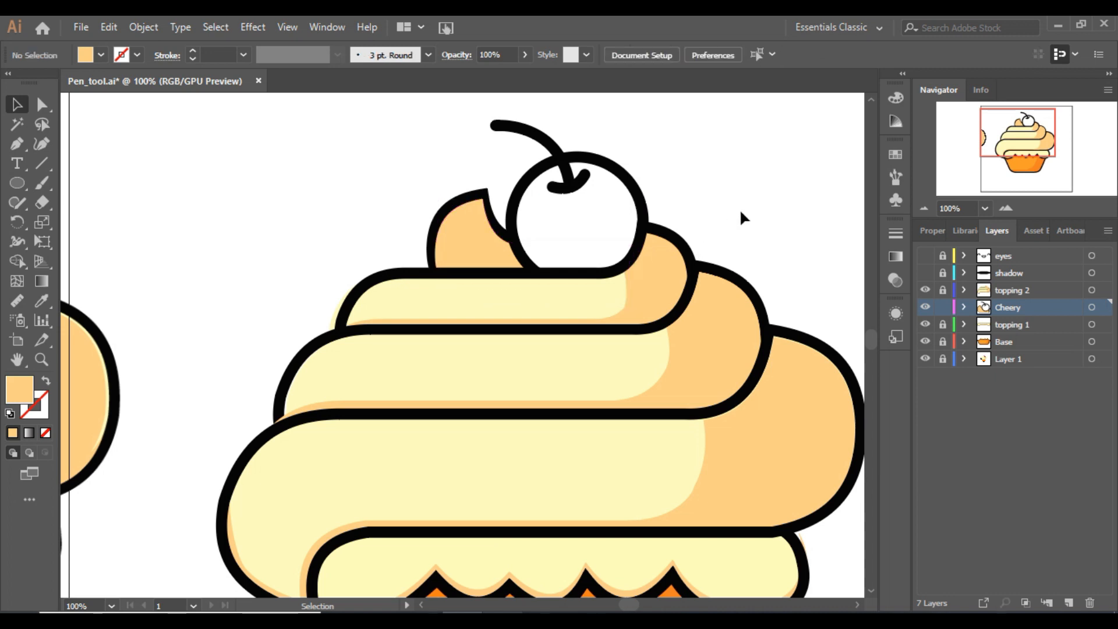
Fill the white cherry circle with the pink sampled from the reference cherry.
click(628, 216)
click(925, 208)
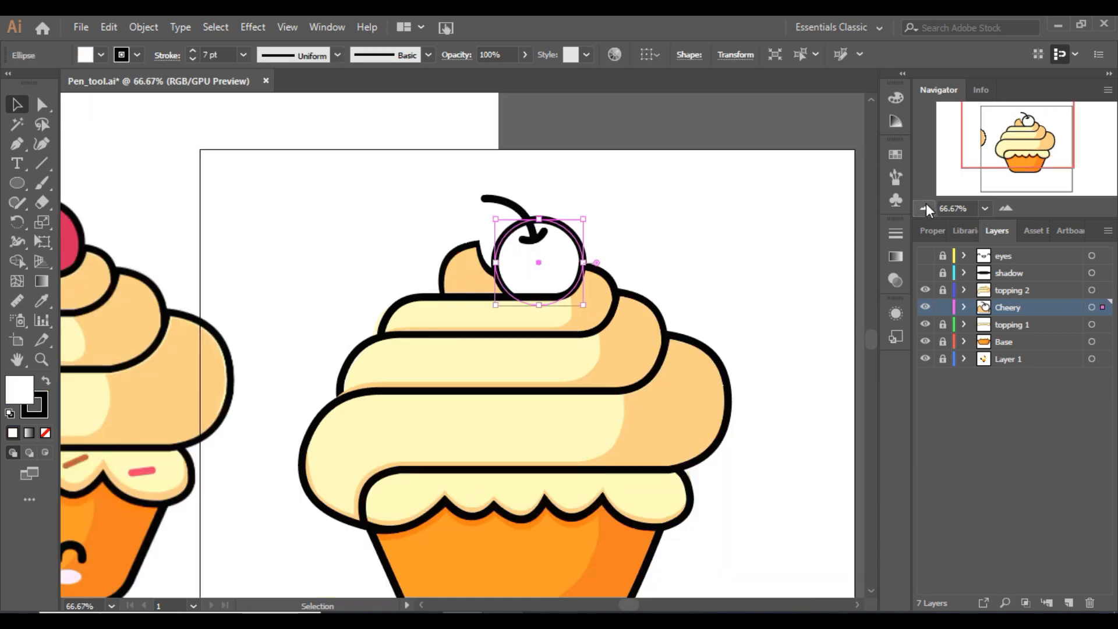
key(ctrl+minus)
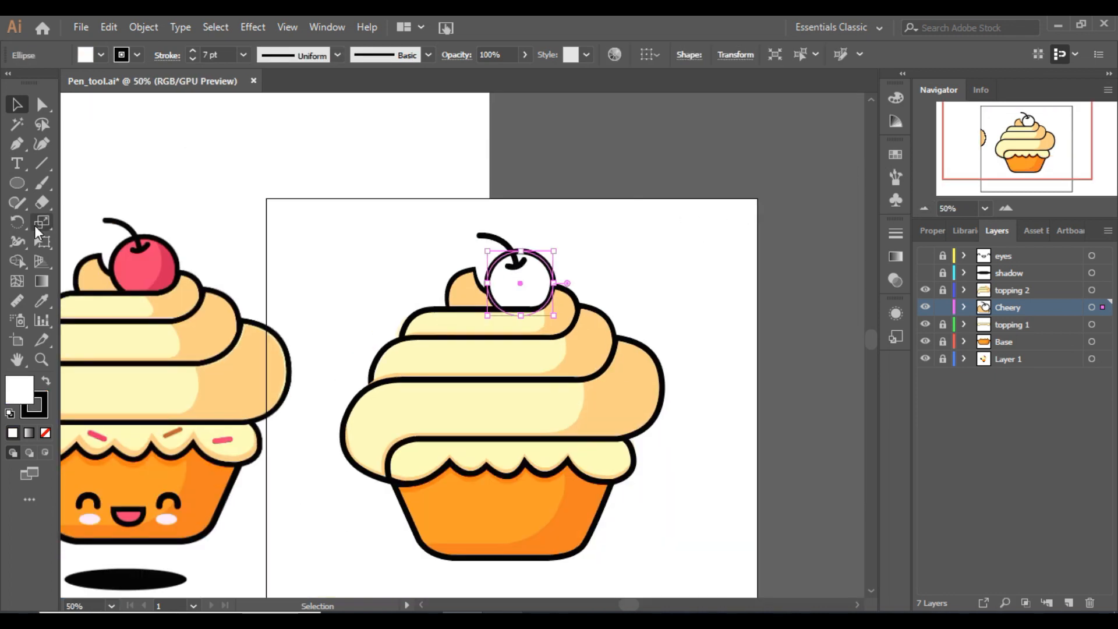
click(42, 301)
click(149, 262)
click(27, 101)
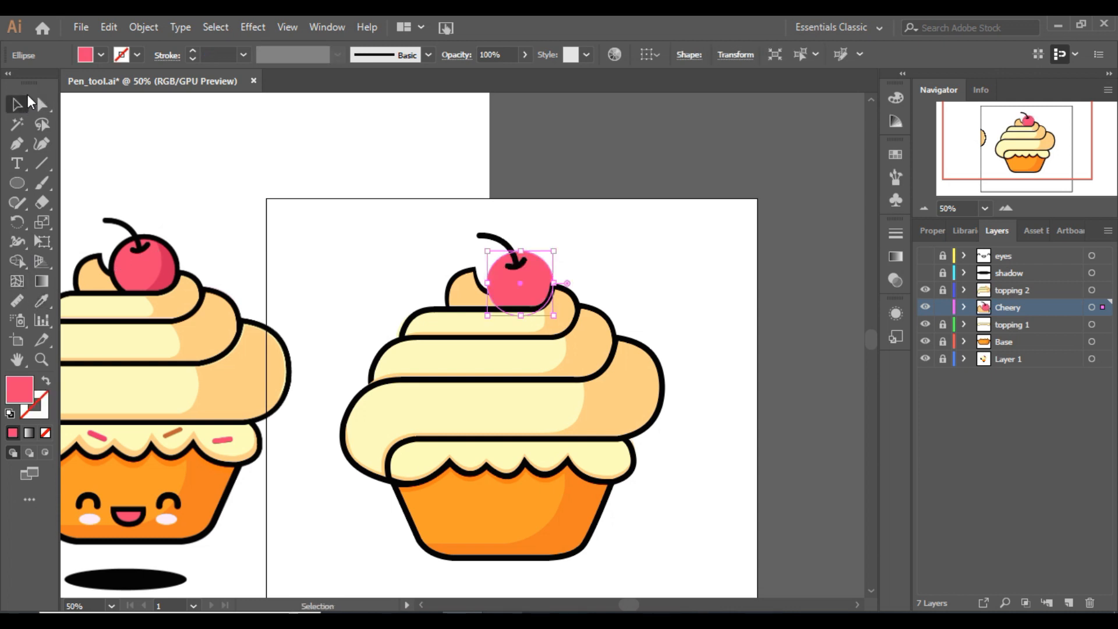
Give the pink cherry circle a 7 pt black outline again.
click(191, 50)
click(192, 51)
click(192, 50)
click(193, 51)
click(192, 50)
click(192, 51)
click(192, 50)
click(338, 196)
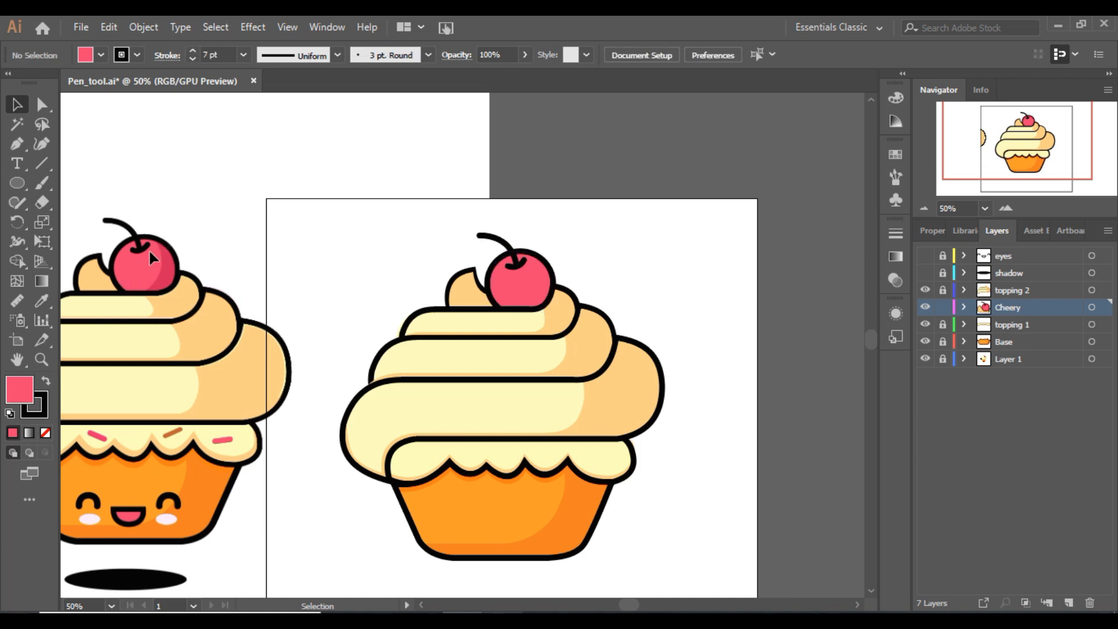
Place a duplicate of the cherry circle to the left of the cherry and fill it with the reference cherry's darker shading pink.
drag(551, 291, 416, 274)
click(41, 300)
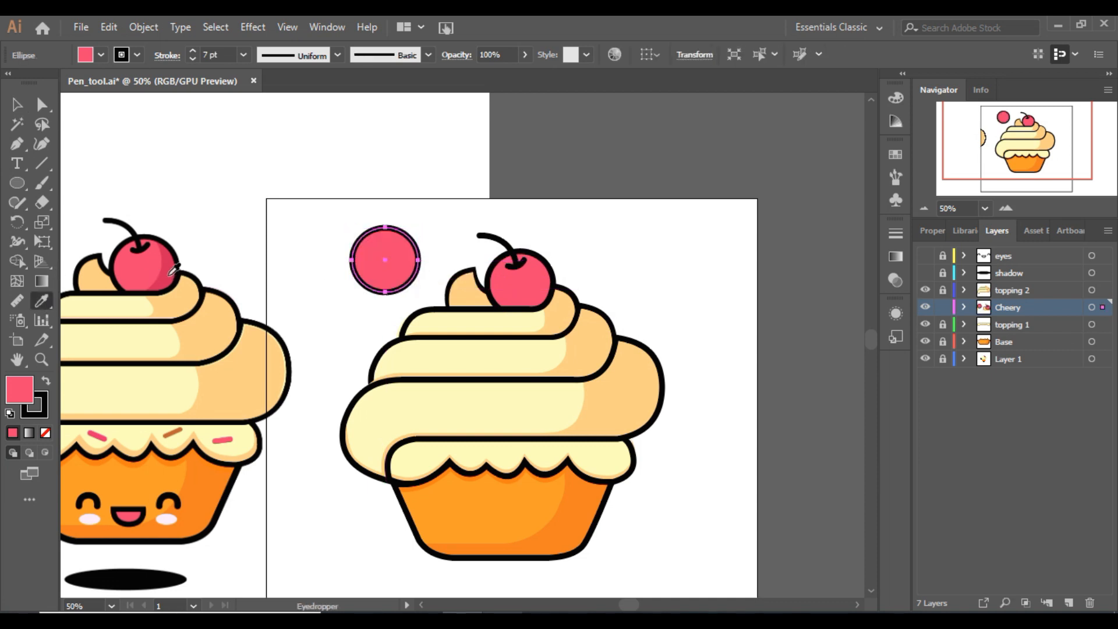
click(169, 278)
click(16, 104)
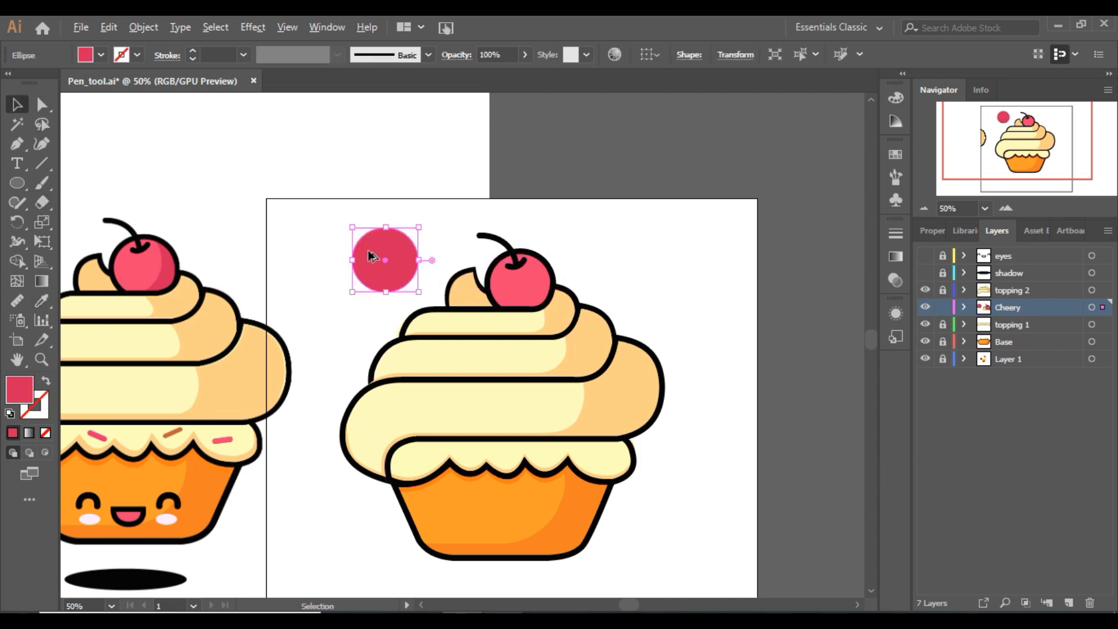
Duplicate the dark pink circle slightly up and to its left and fill the copy with a red swatch.
drag(370, 256, 346, 246)
click(101, 55)
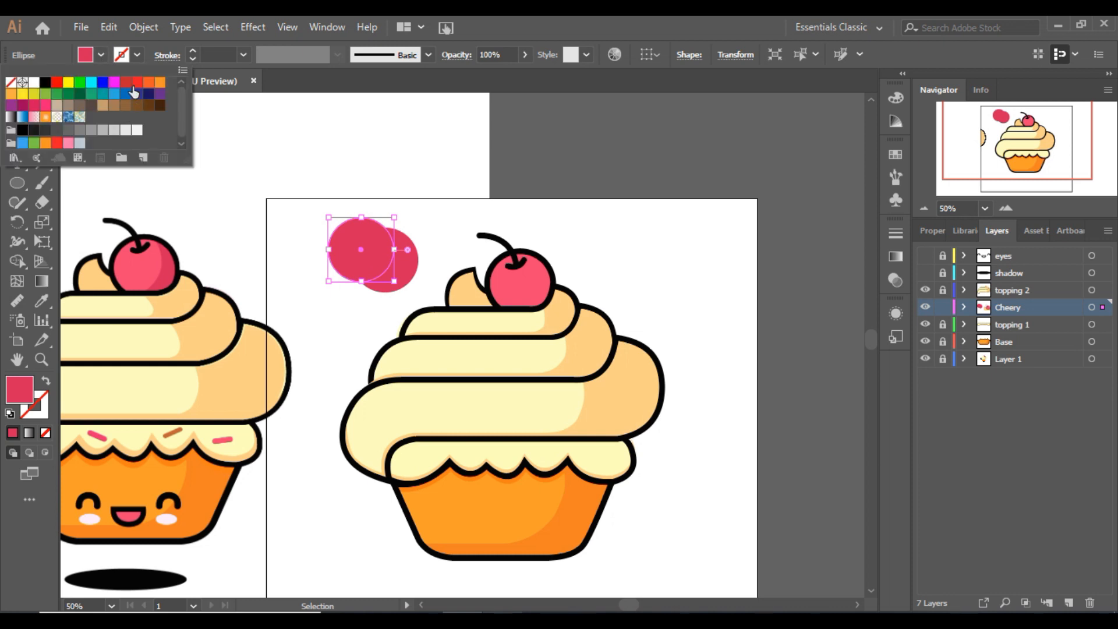
click(473, 230)
Nudge the red circle right and down over the dark pink circle, leaving a crescent exposed along the lower right.
key(Right)
key(Right)
key(Right)
key(Right)
key(Right)
key(Right)
key(Right)
key(Right)
key(Right)
key(Right)
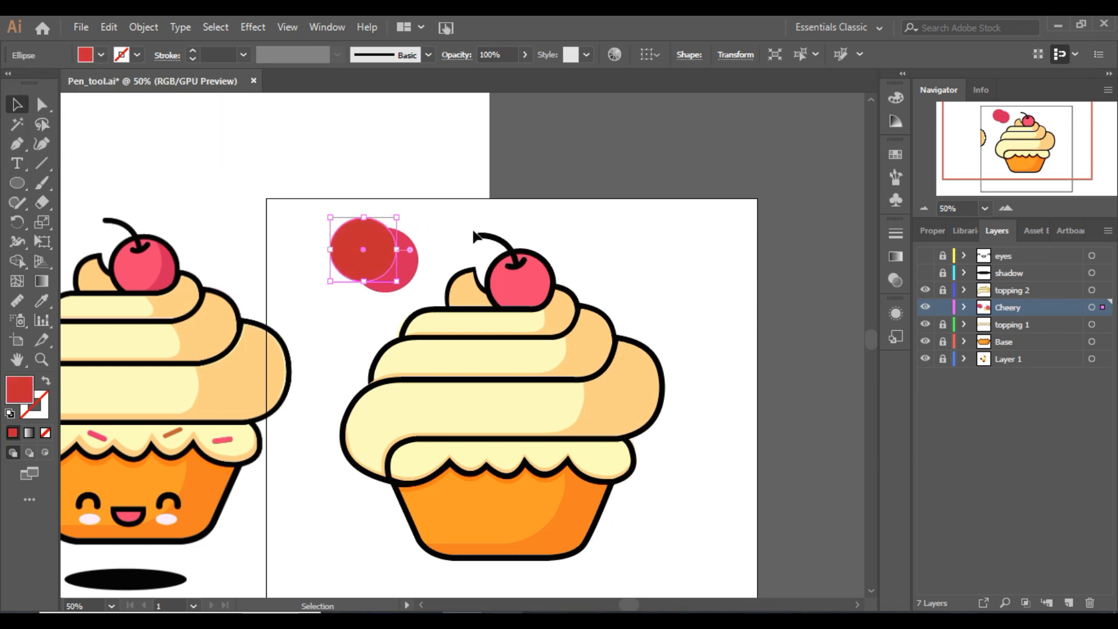
key(Right)
key(Right)
key(Right)
key(Right)
key(Right)
key(Right)
key(Right)
key(Right)
key(Right)
key(Right)
key(Down)
key(Down)
key(Down)
key(Down)
key(Down)
key(Down)
key(Down)
key(Down)
key(Down)
key(Down)
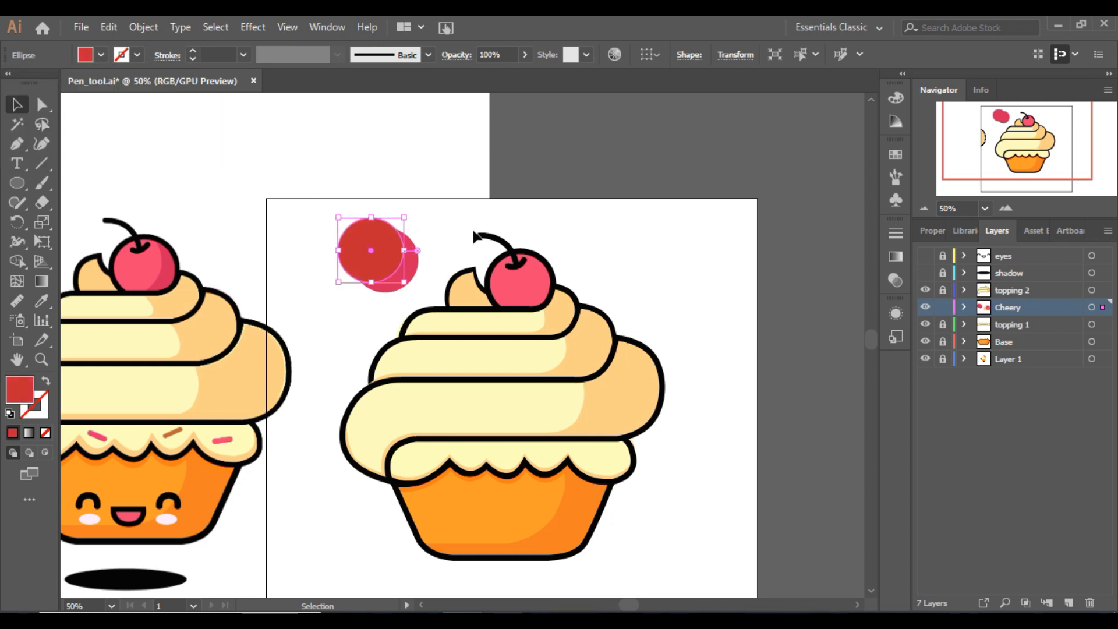
key(Right)
key(Right)
key(Right)
key(Right)
key(Right)
key(Right)
key(Right)
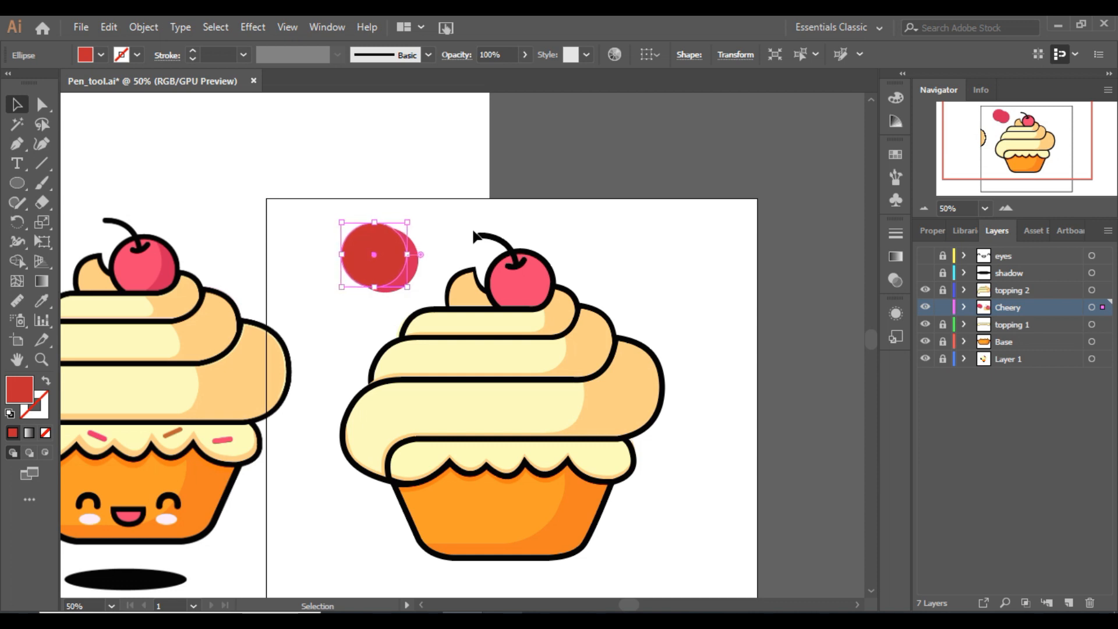
key(Right)
key(Right)
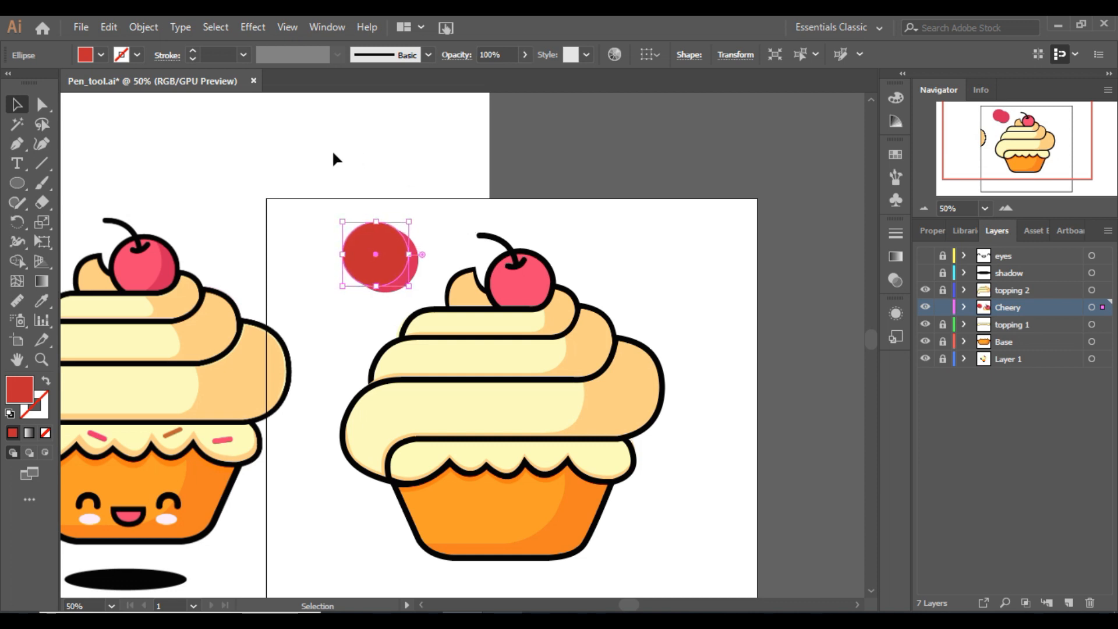
key(Left)
key(Left)
key(Left)
click(424, 210)
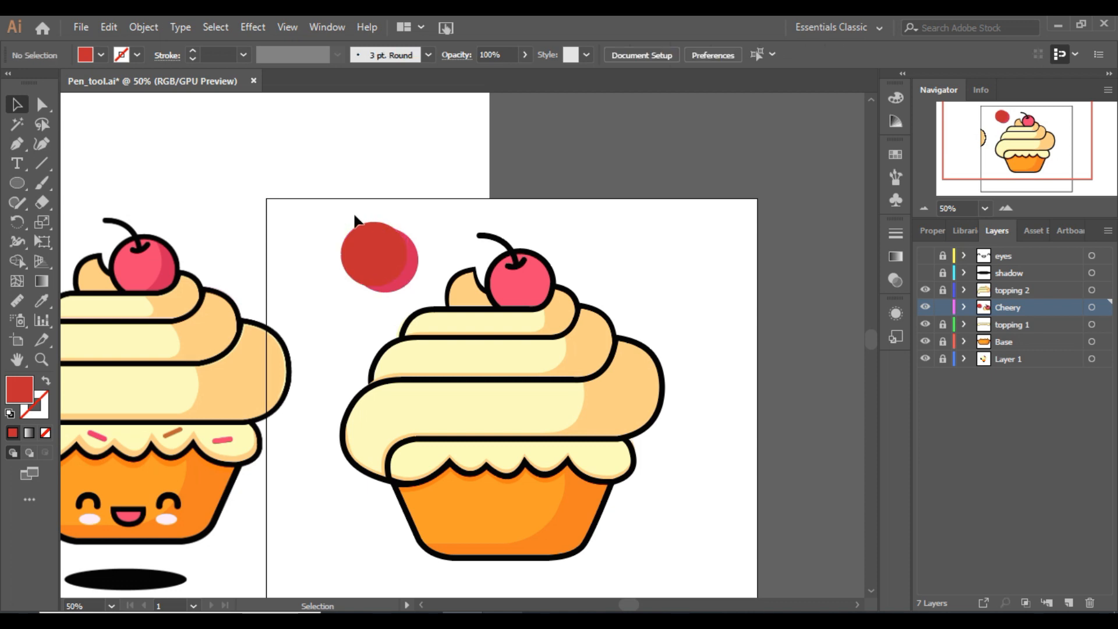
Subtract the red circle from the dark pink circle with Pathfinder Minus Front.
drag(424, 262, 372, 195)
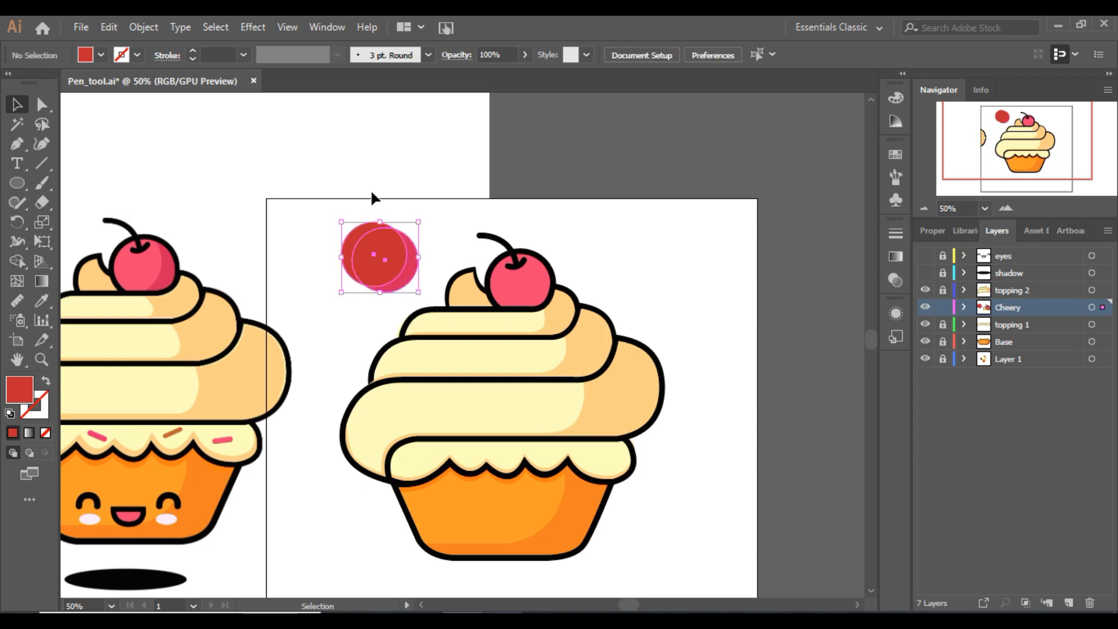
click(310, 27)
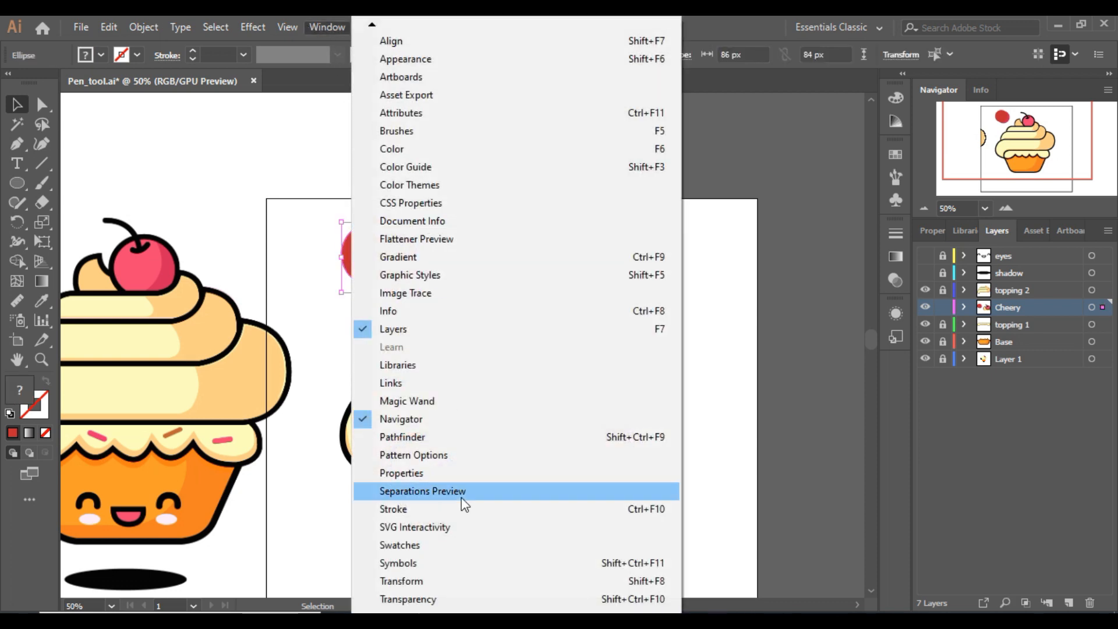
click(426, 438)
click(645, 175)
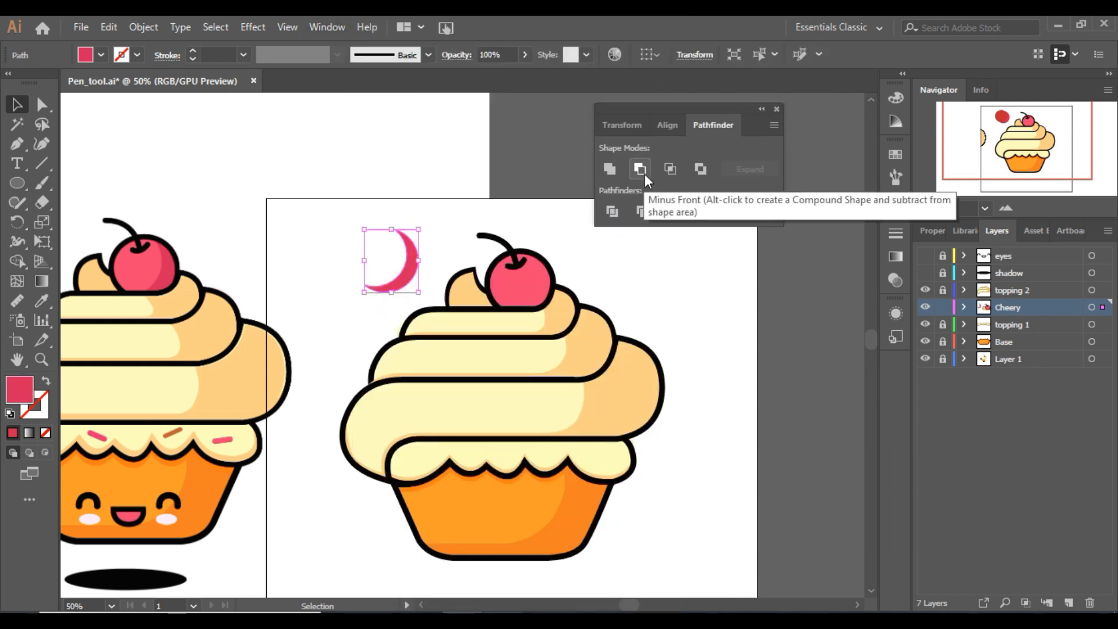
click(777, 110)
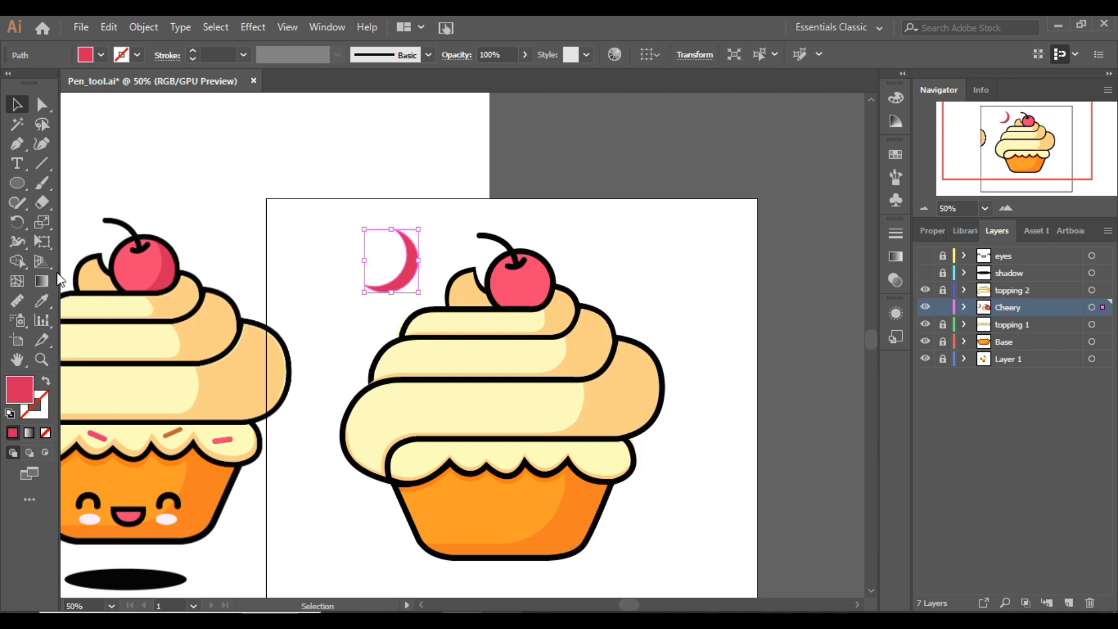
Move the dark pink crescent onto the cherry's right side and nudge it to fit inside the outline.
key(i)
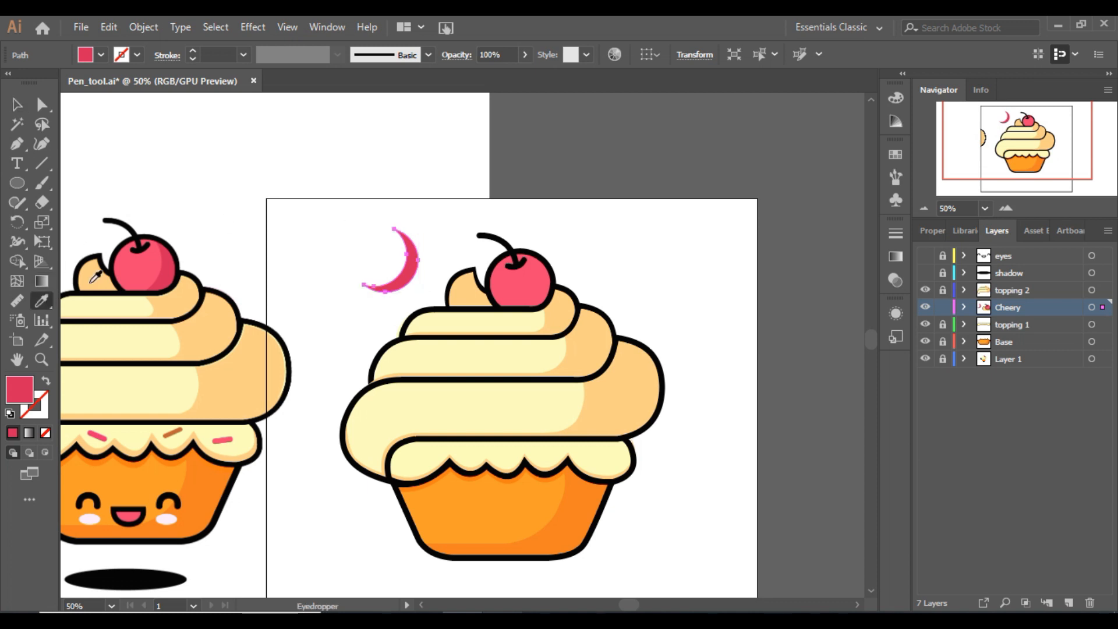
click(17, 106)
drag(416, 272, 553, 297)
key(Left)
key(Left)
key(Left)
key(Left)
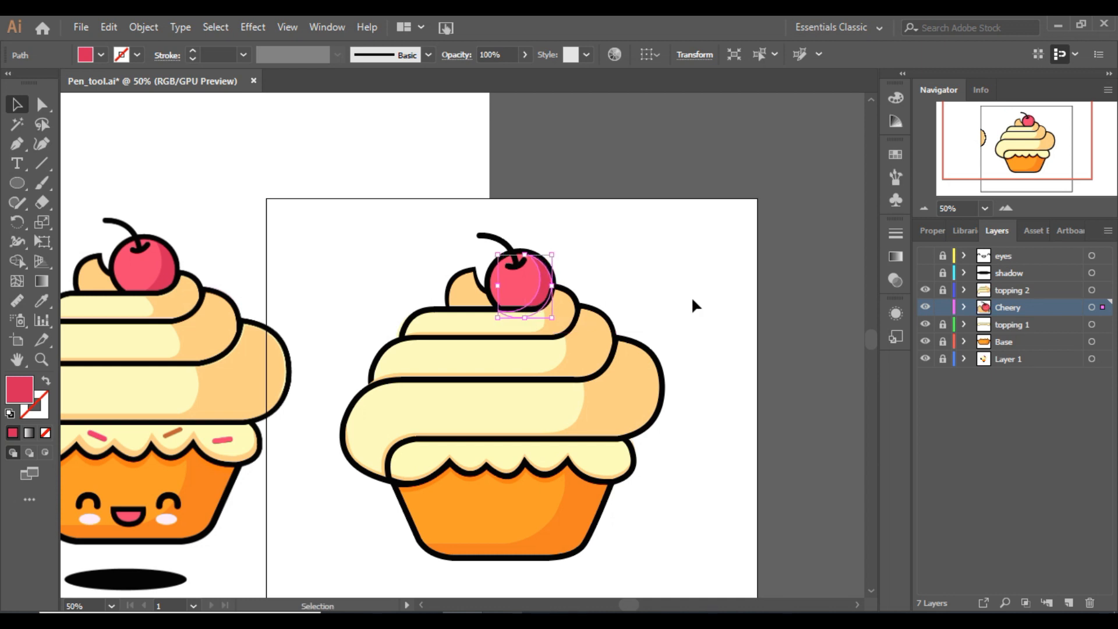
key(Up)
click(691, 296)
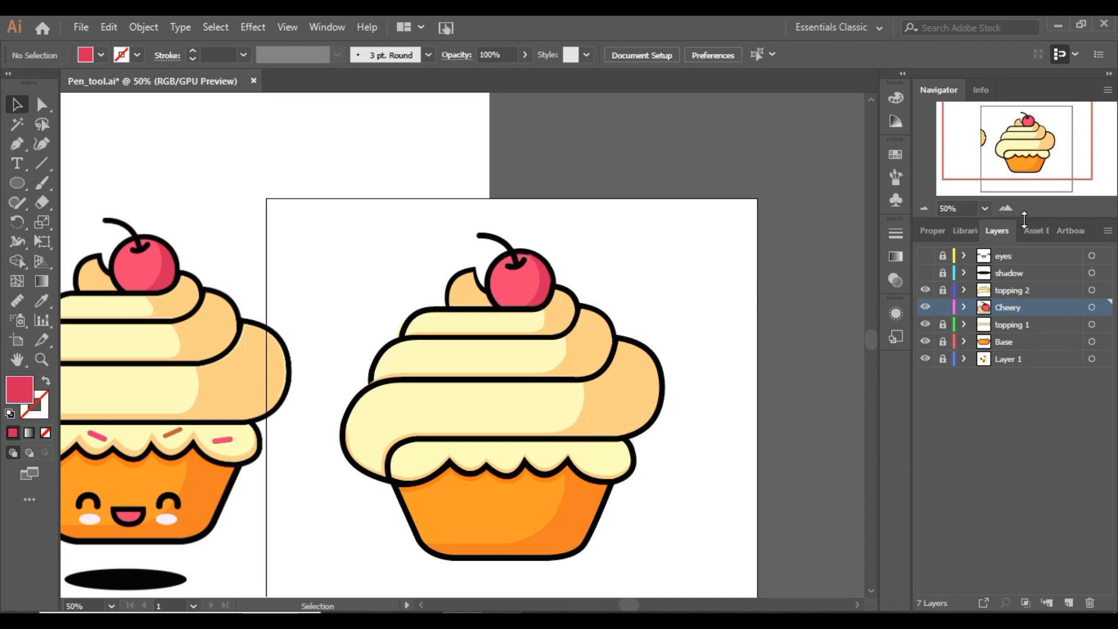
Examine how the dark pink crescent fits inside the cherry's outline.
click(1011, 209)
click(1011, 208)
key(a)
click(625, 203)
key(v)
click(511, 142)
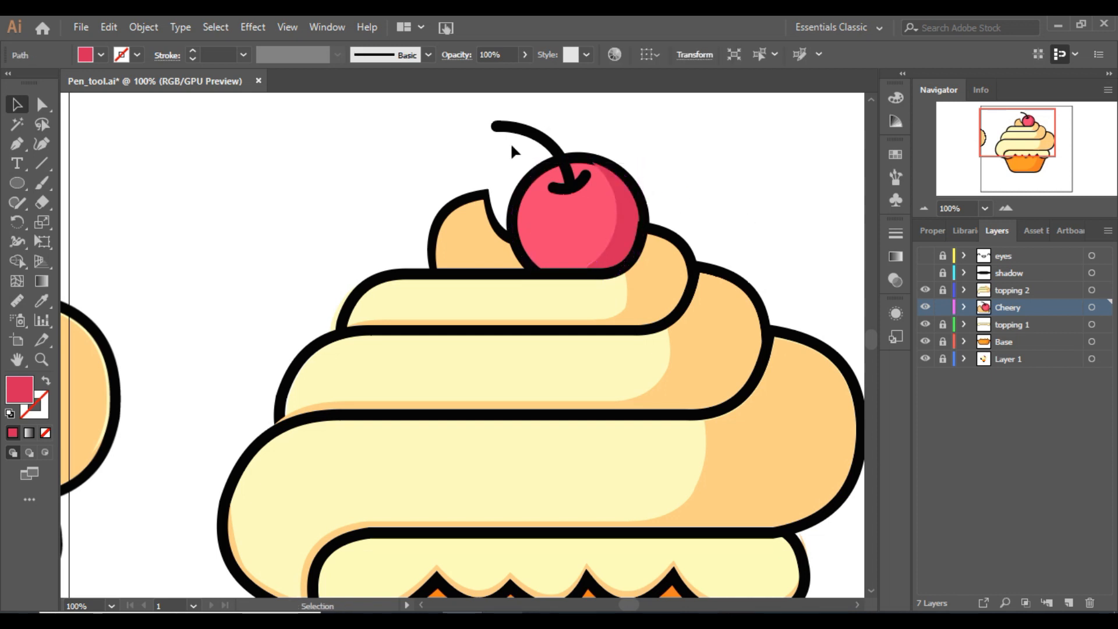
drag(437, 109, 608, 225)
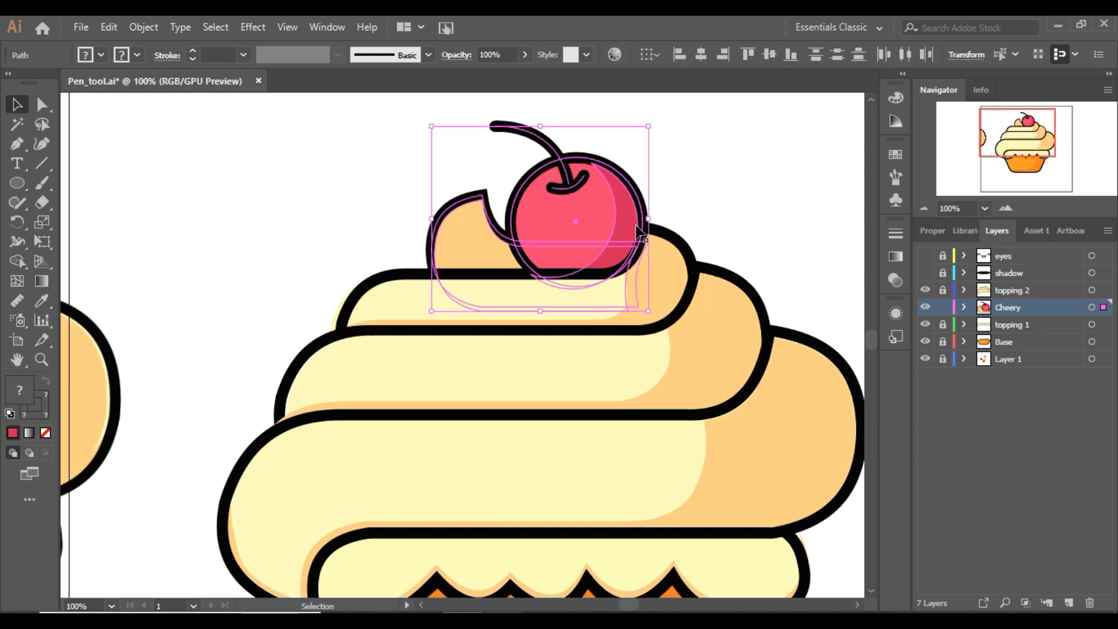
click(704, 225)
click(627, 202)
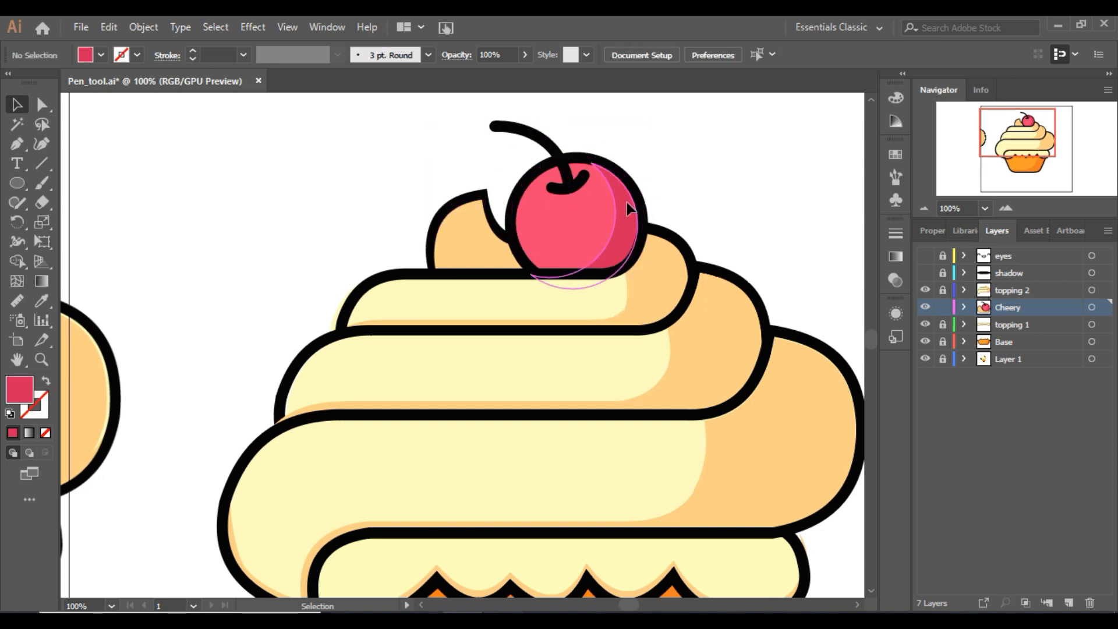
click(694, 192)
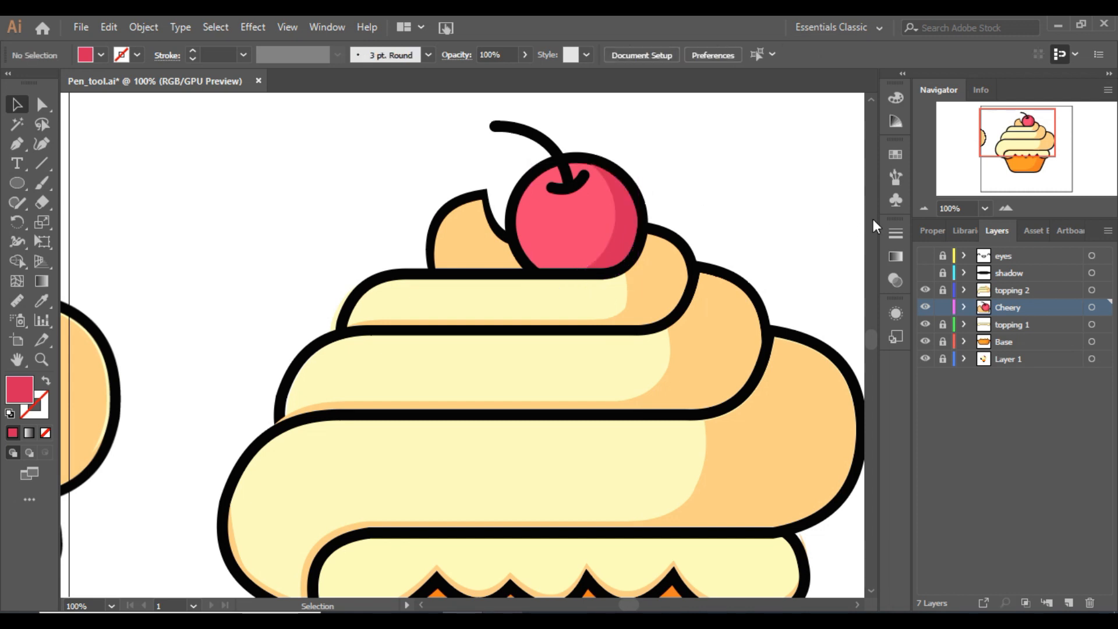
Show and unlock the eyes layer.
click(921, 215)
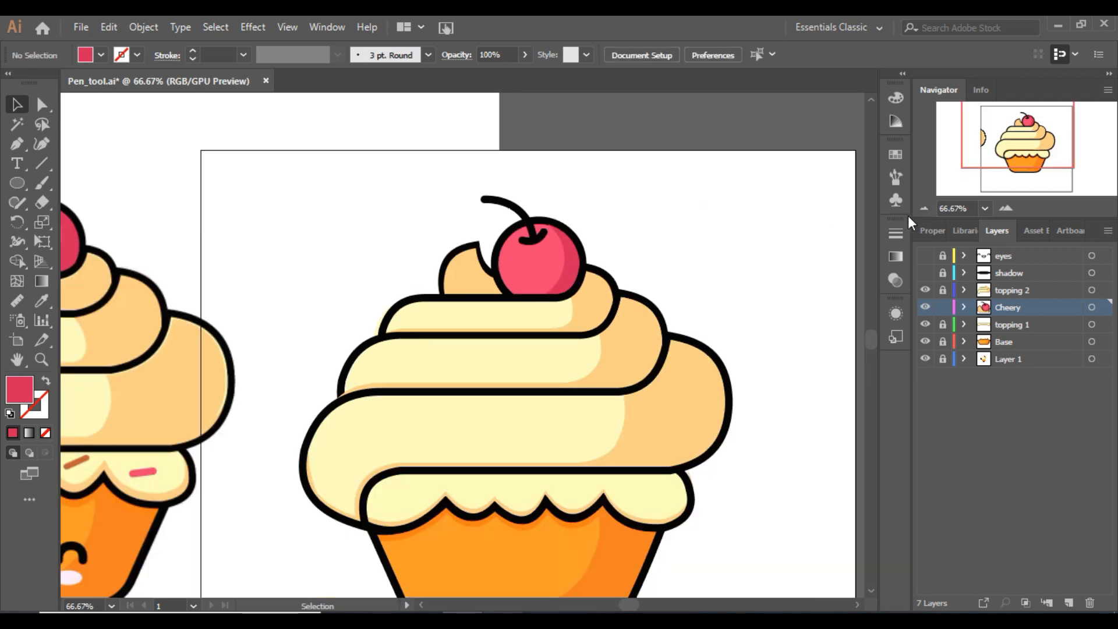
click(919, 210)
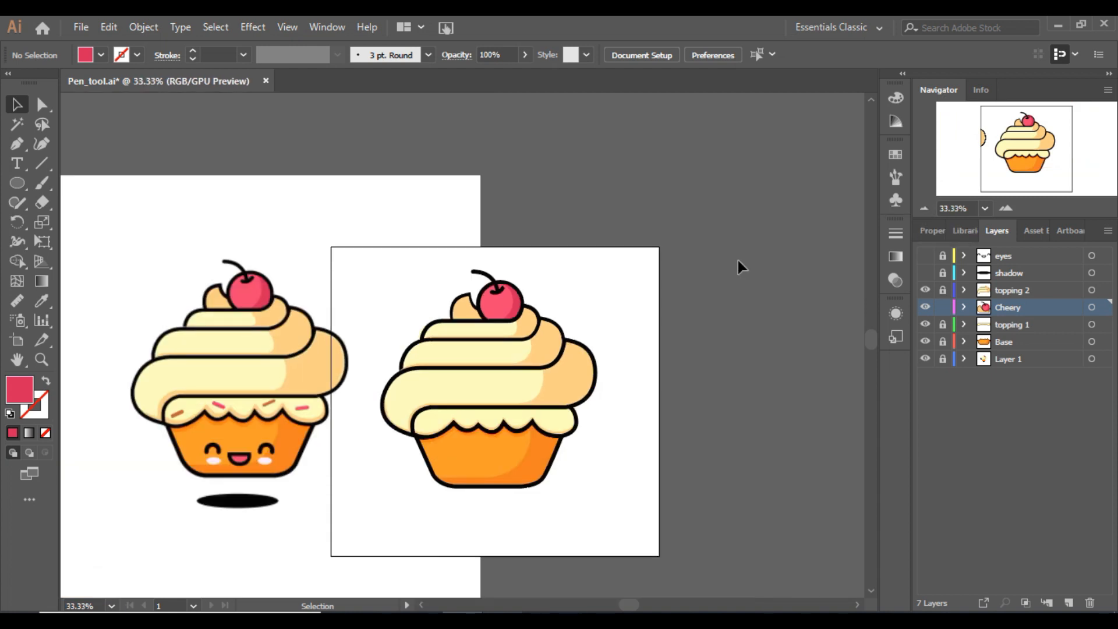
click(471, 315)
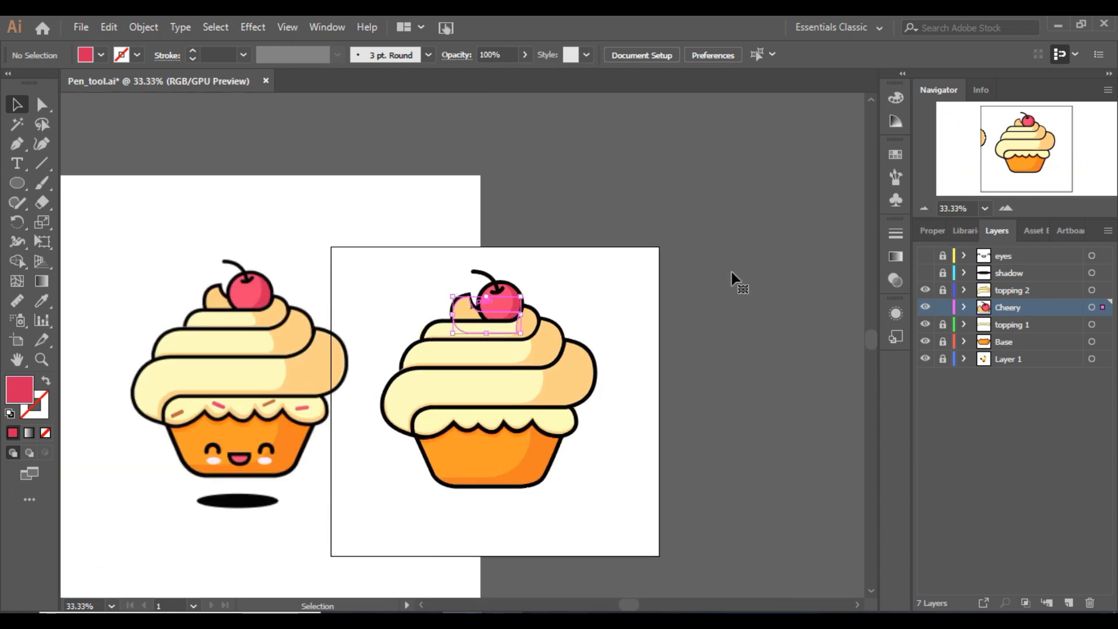
click(731, 271)
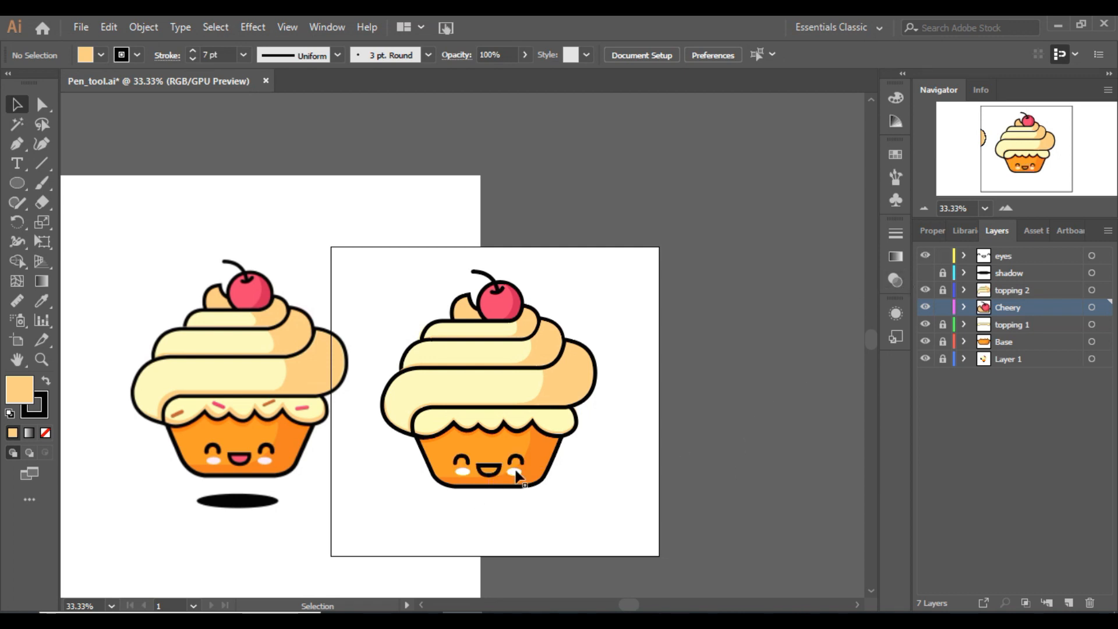
Fill both cheek ellipses on the cupcake's face with the pale pink of the reference cheeks.
click(1007, 208)
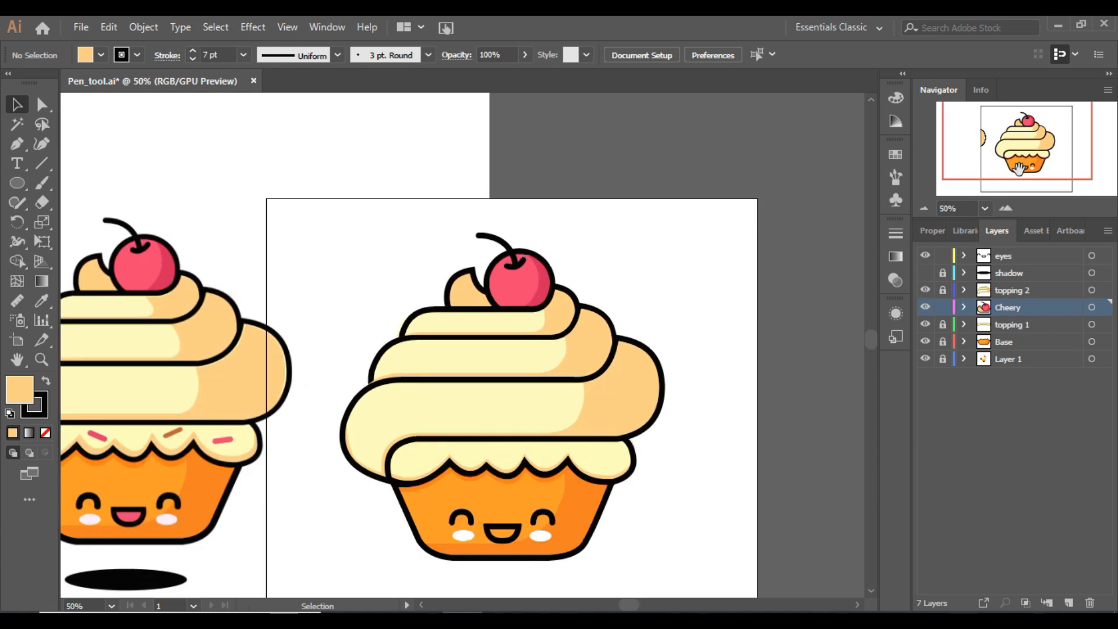
drag(1024, 160, 1016, 172)
click(551, 314)
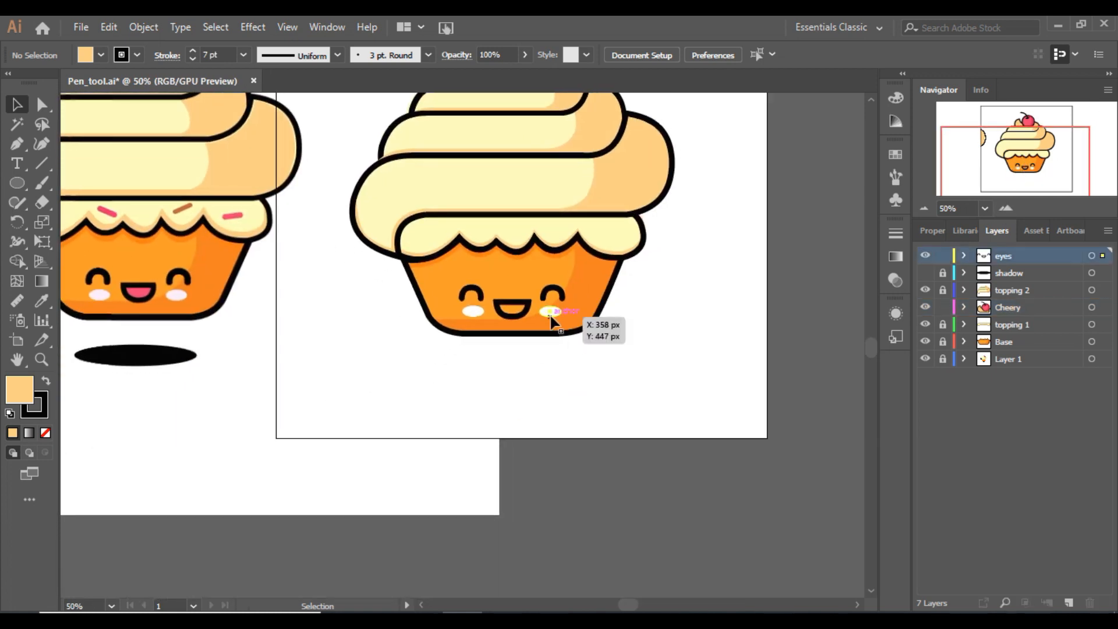
shift+click(470, 314)
click(41, 301)
click(100, 294)
click(18, 104)
click(372, 363)
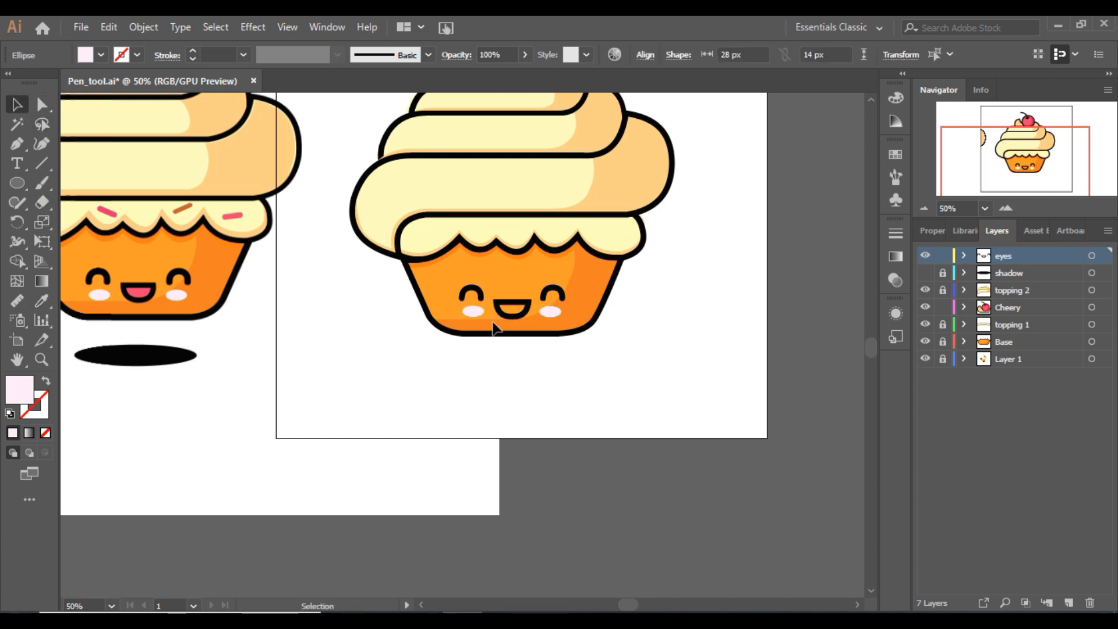
Fill the mouth with the reference mouth's pink and give it a 7 pt black outline again.
click(513, 307)
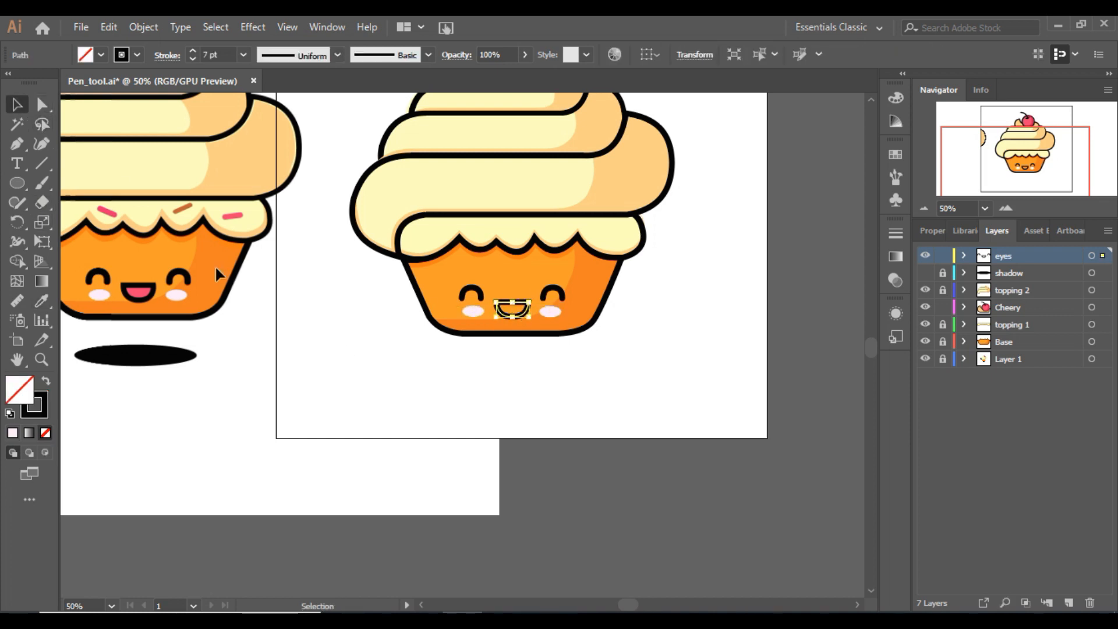
click(41, 301)
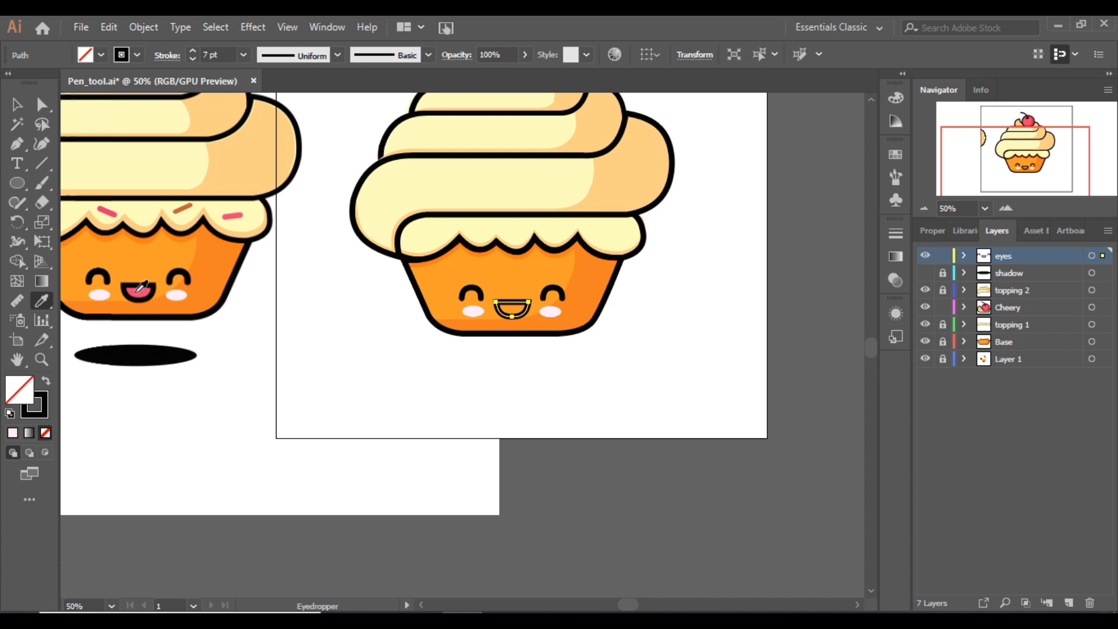
click(138, 290)
click(26, 103)
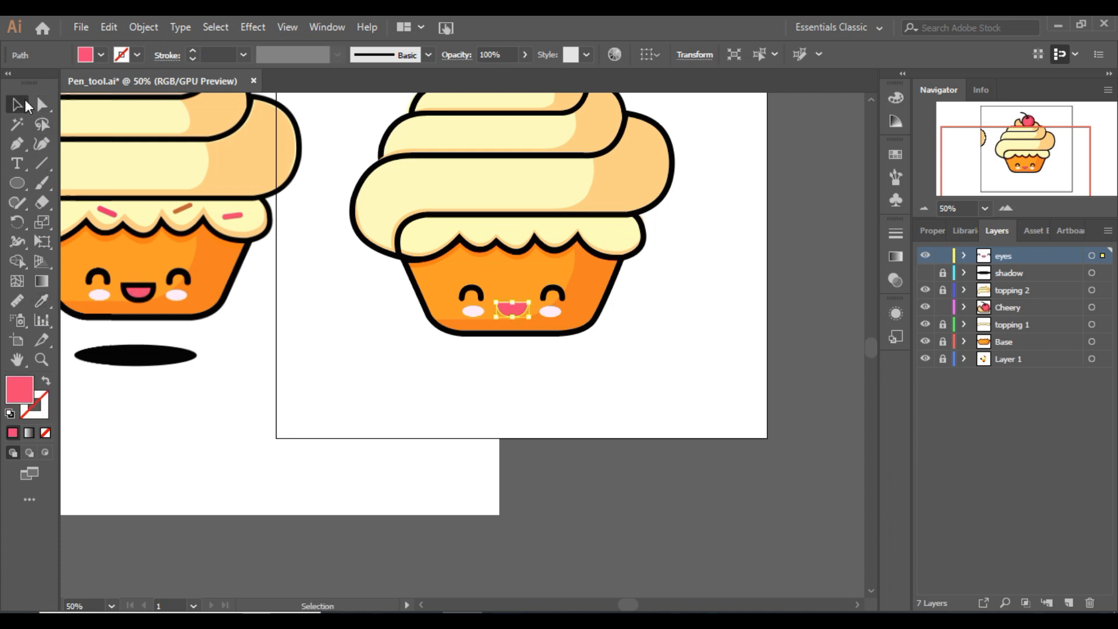
click(192, 51)
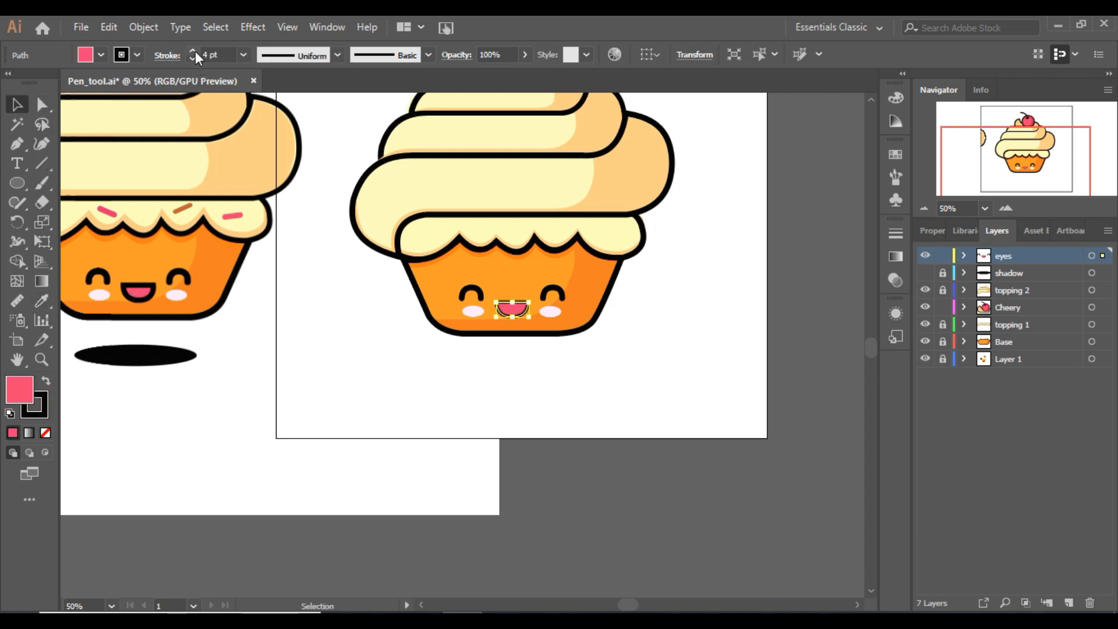
click(193, 50)
click(422, 380)
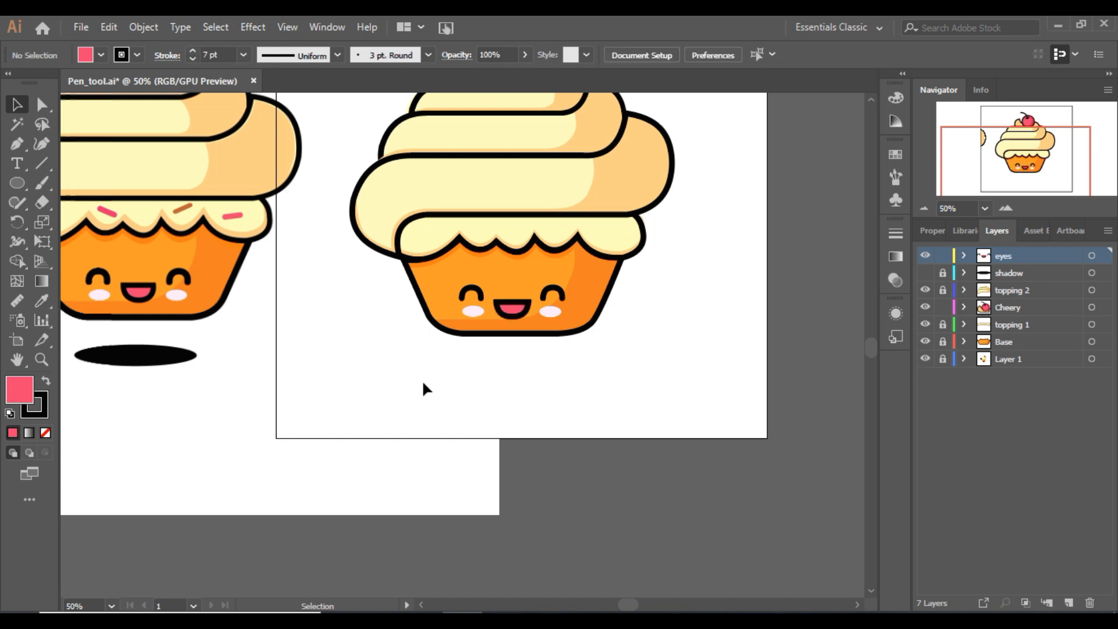
Draw a short, slightly slanted line with a 7 pt black stroke on the empty area beside the cupcake's base with the Pen tool.
click(924, 213)
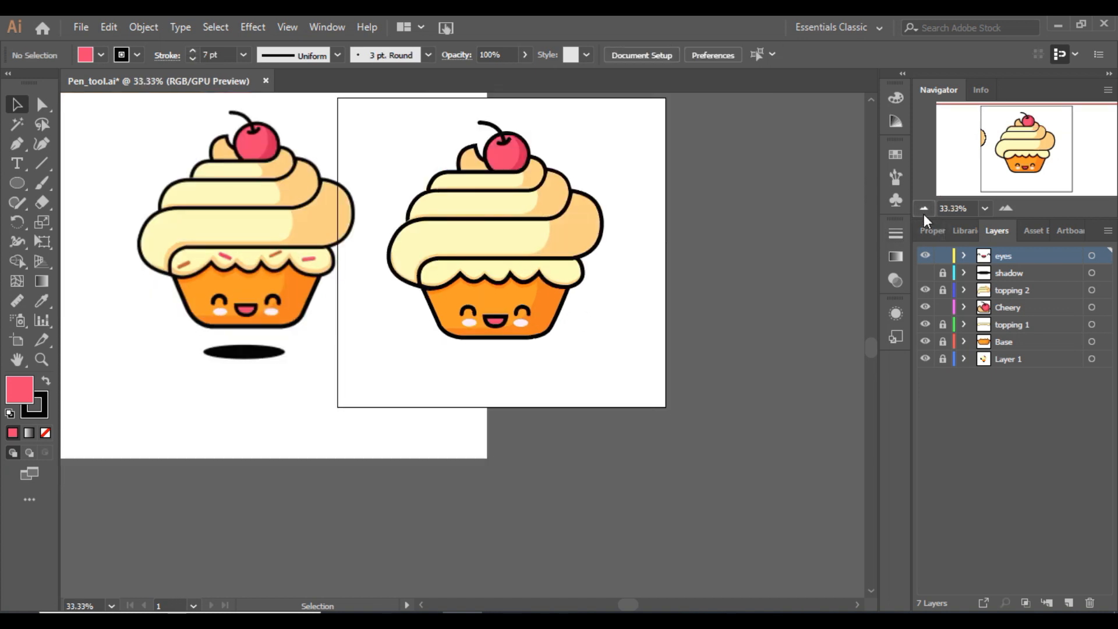
click(924, 214)
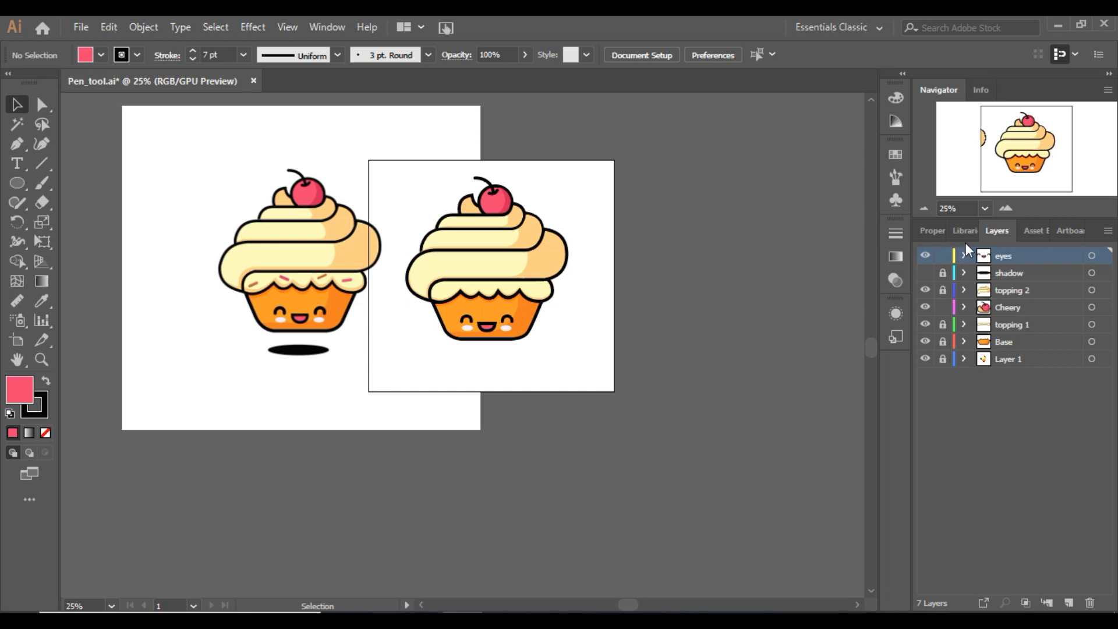
click(1004, 213)
click(1004, 213)
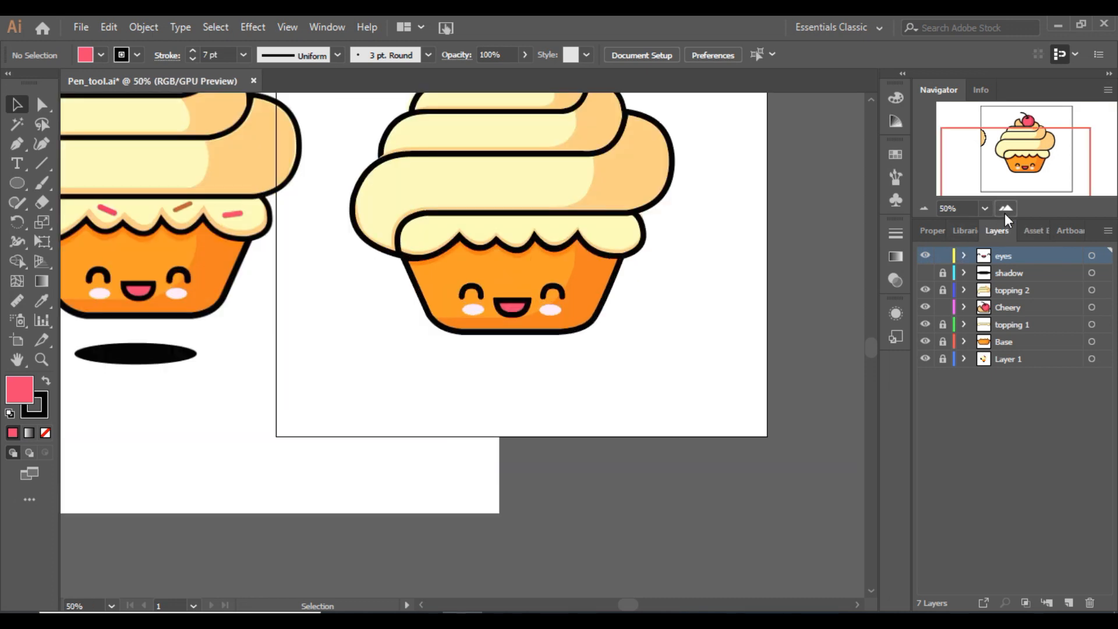
click(1005, 213)
click(17, 143)
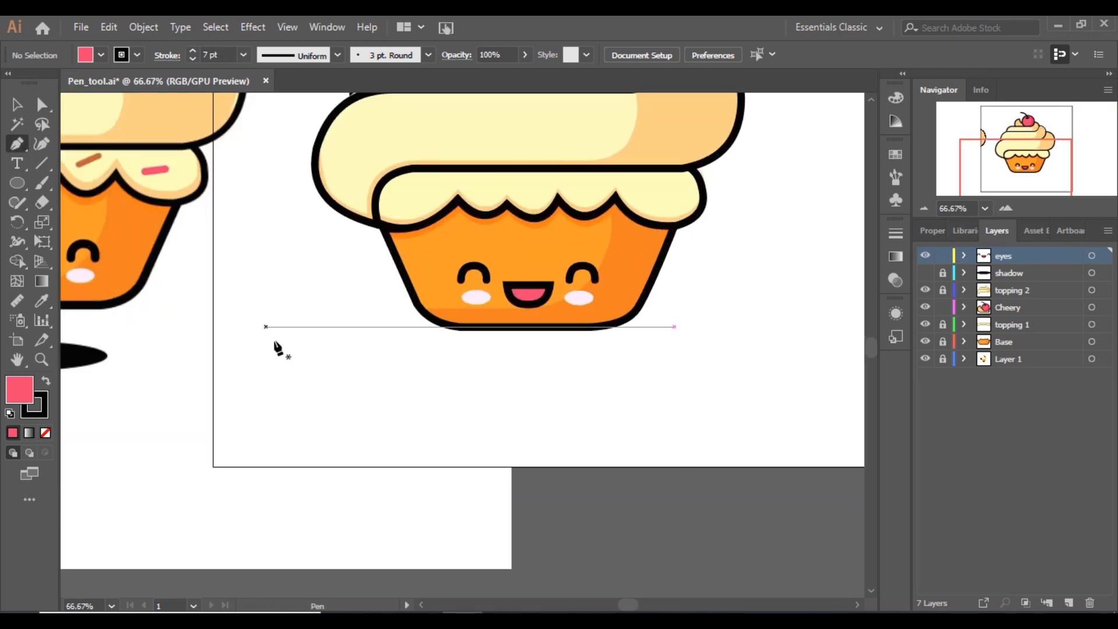
drag(276, 353, 322, 351)
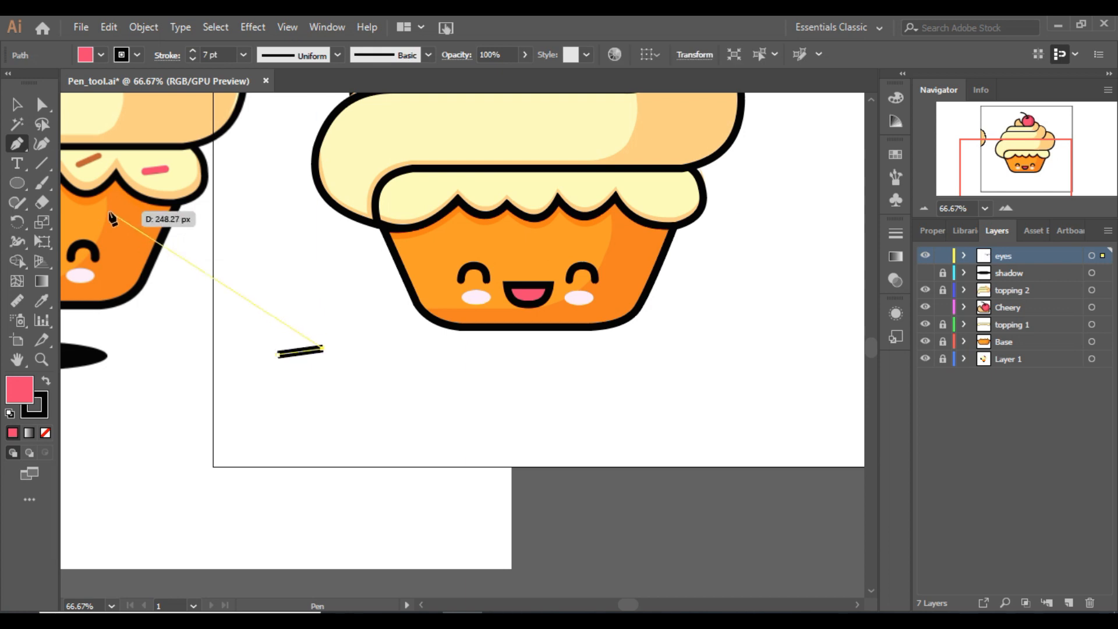
click(17, 104)
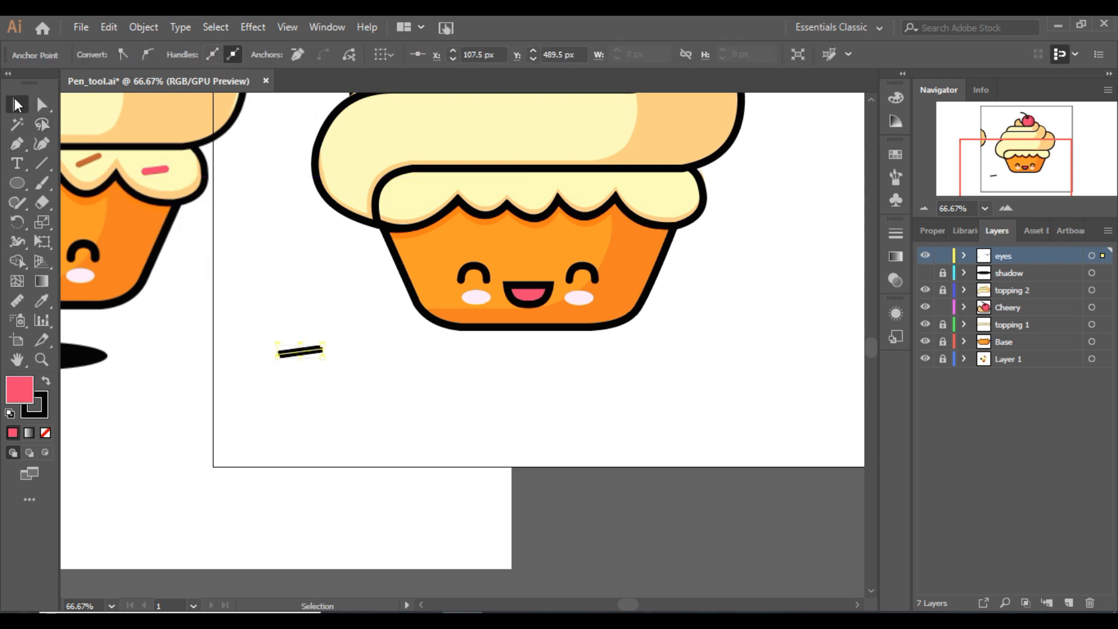
Give the short line's stroke round caps so it forms a sprinkle.
click(301, 353)
click(161, 57)
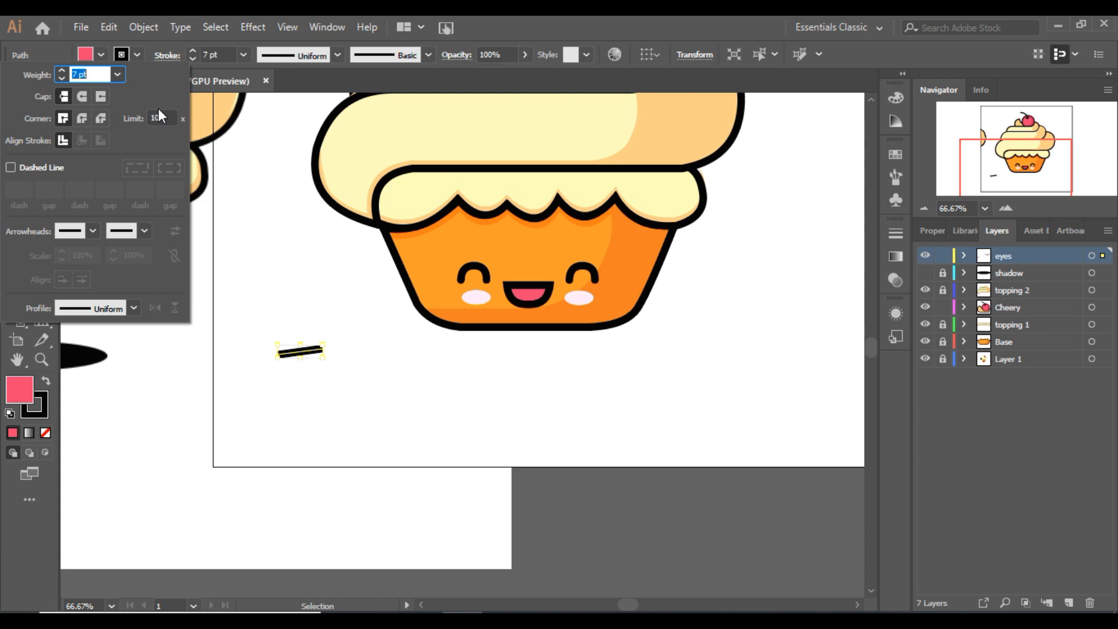
click(81, 98)
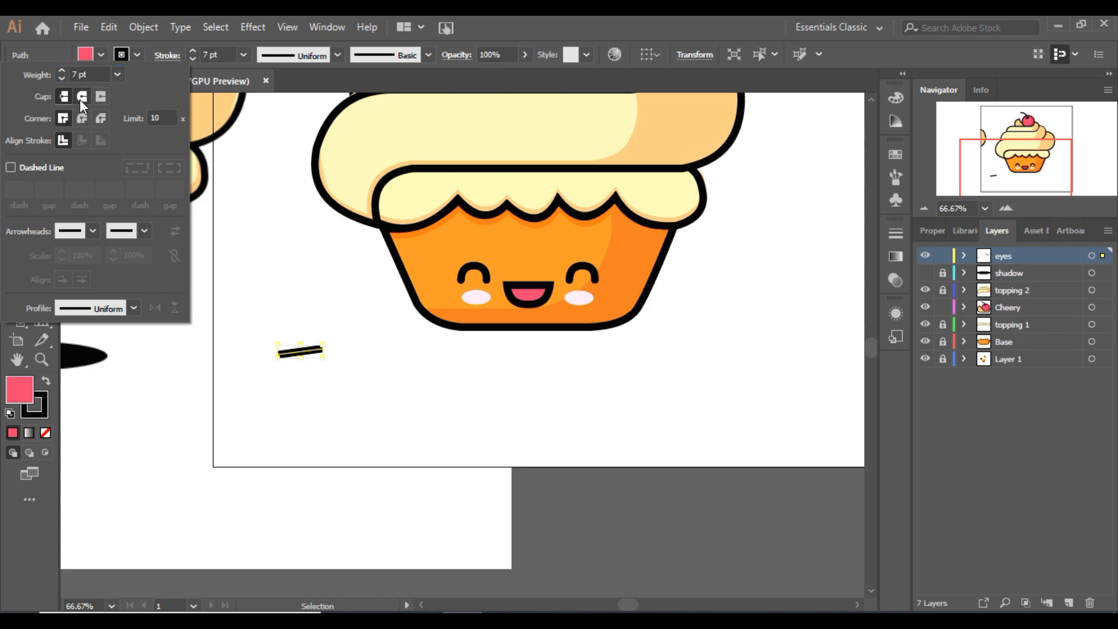
click(330, 363)
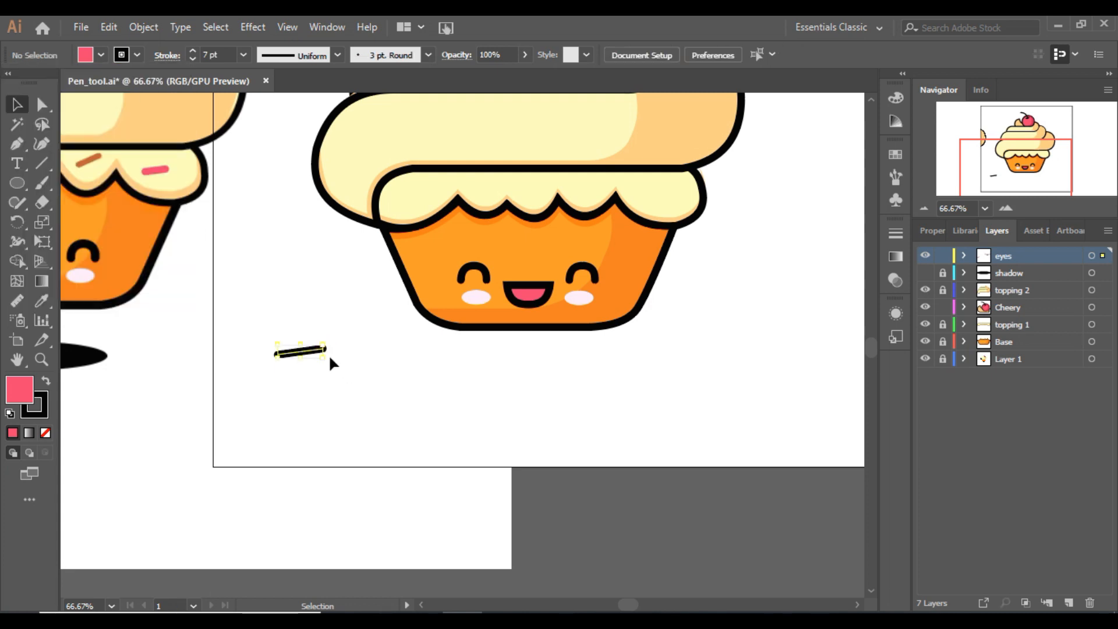
drag(327, 359, 312, 355)
click(415, 352)
Move the sprinkle onto the left end of the scalloped frosting and rotate it to a steeper upward slant.
click(921, 208)
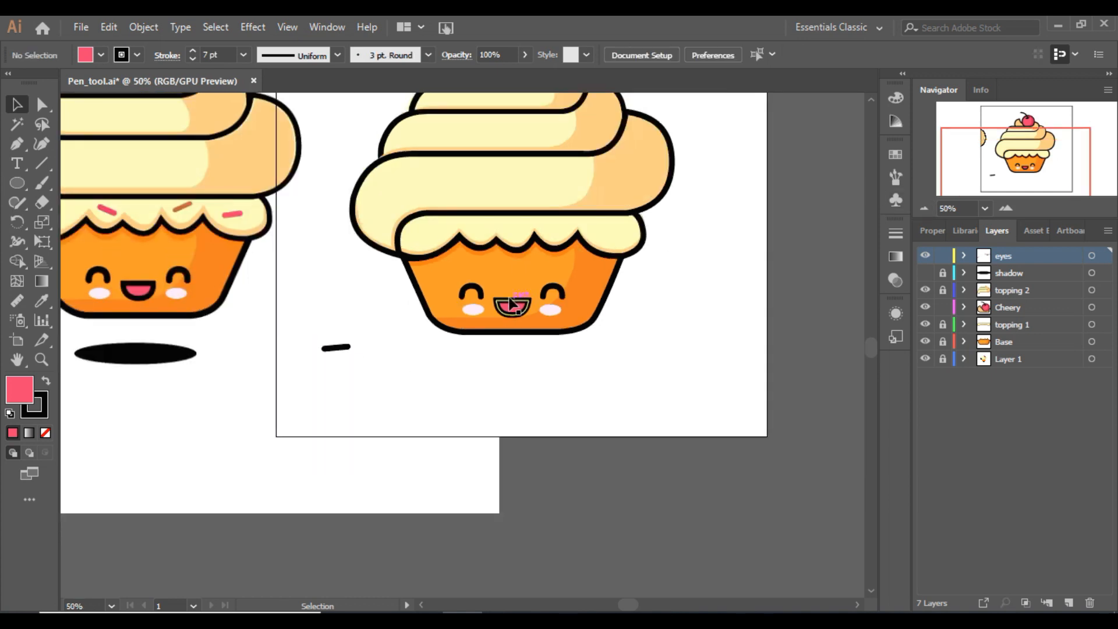
drag(1020, 165, 1011, 154)
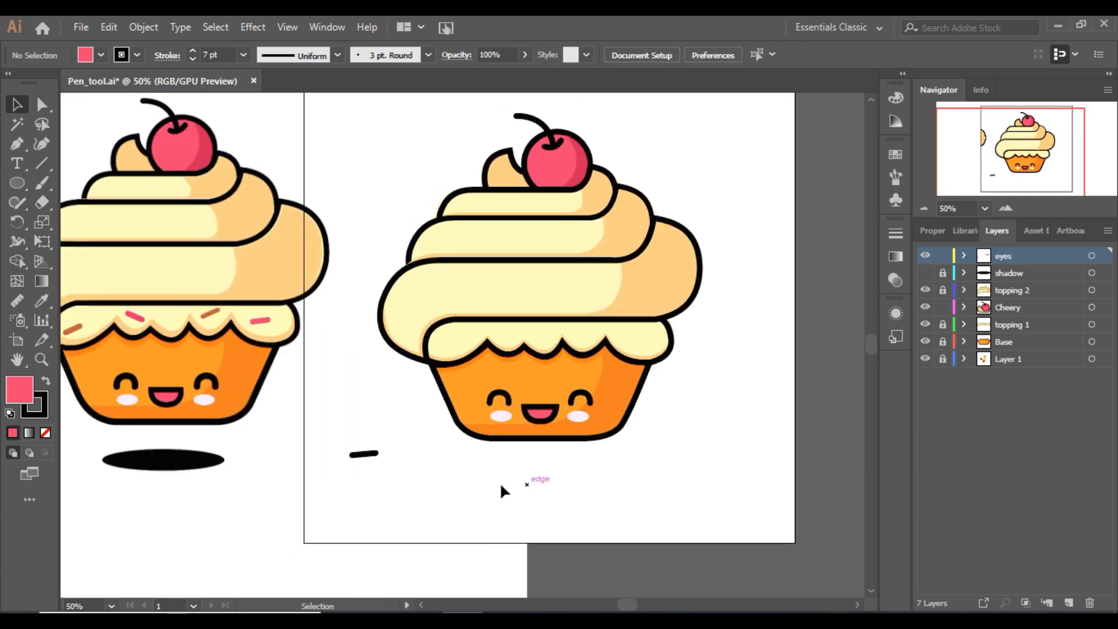
click(379, 446)
drag(382, 449, 465, 329)
click(391, 474)
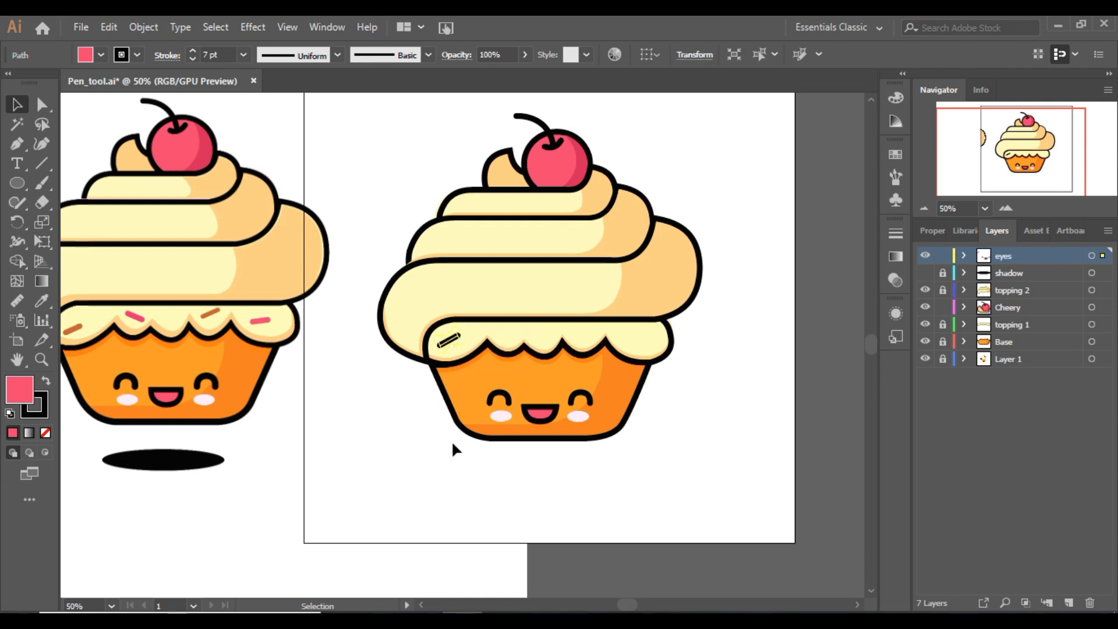
Duplicate the sprinkle onto the scalloped frosting's third spot and right end, and rotate the rightmost copy to nearly horizontal.
key(alt)
drag(454, 346, 644, 343)
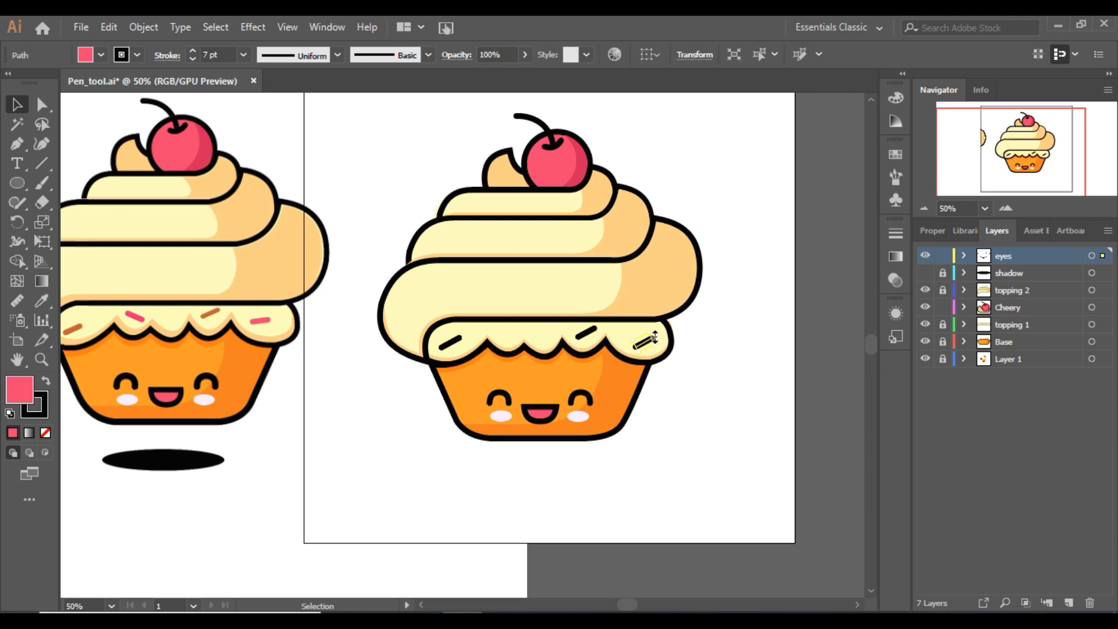
click(1010, 207)
click(1011, 207)
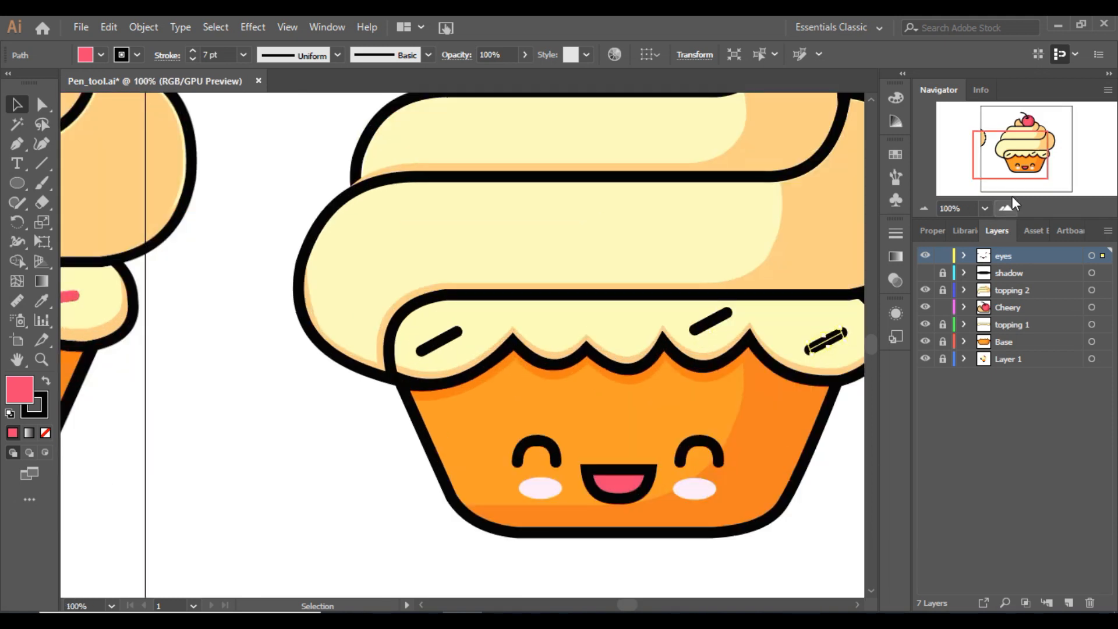
click(1028, 165)
drag(655, 219, 655, 234)
click(784, 221)
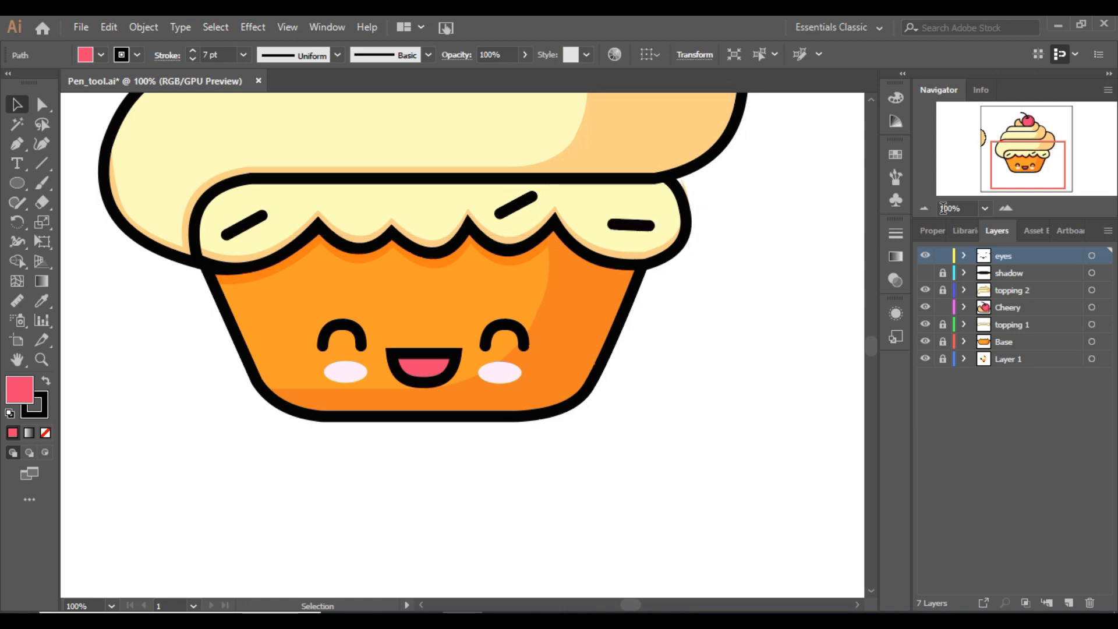
Copy the nearly horizontal sprinkle to the second spot on the scalloped frosting and rotate it to slope downward.
click(929, 212)
click(1021, 160)
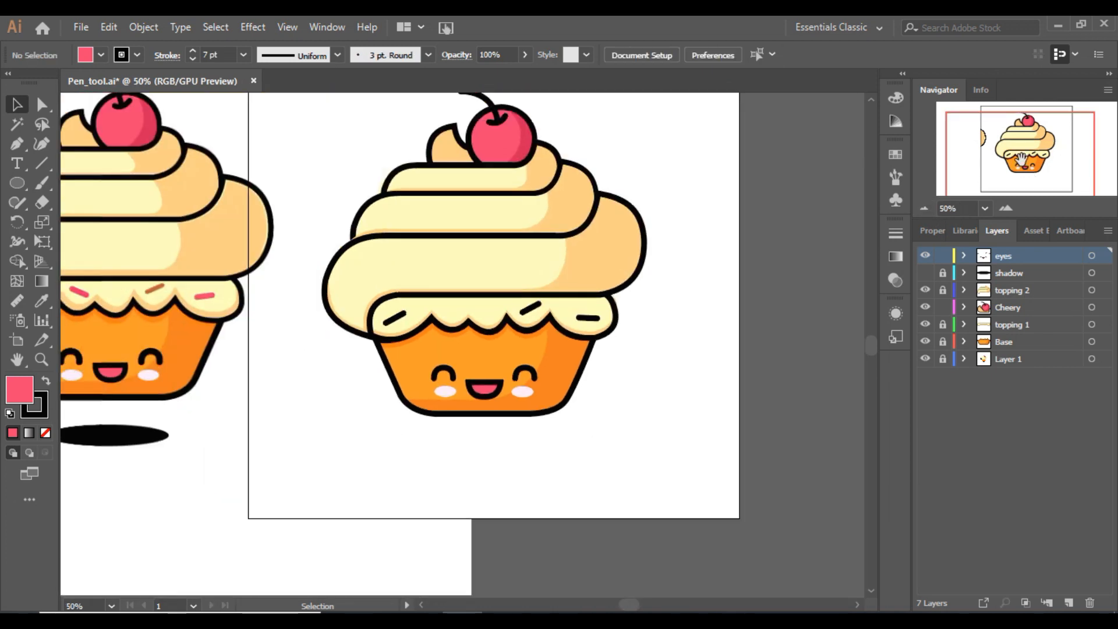
drag(587, 326, 447, 310)
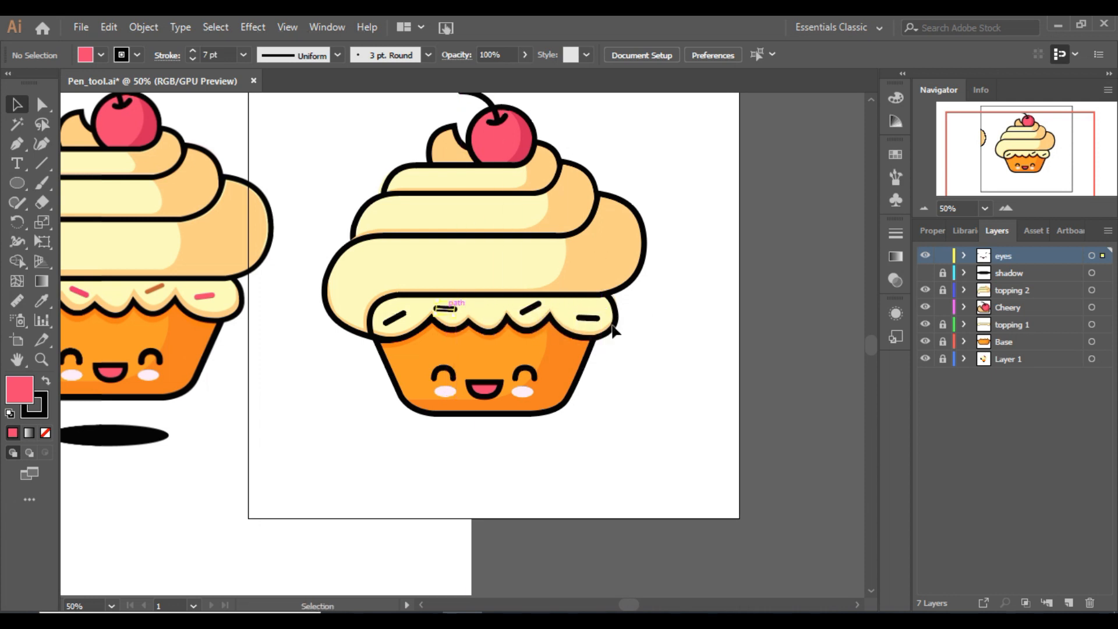
click(1006, 207)
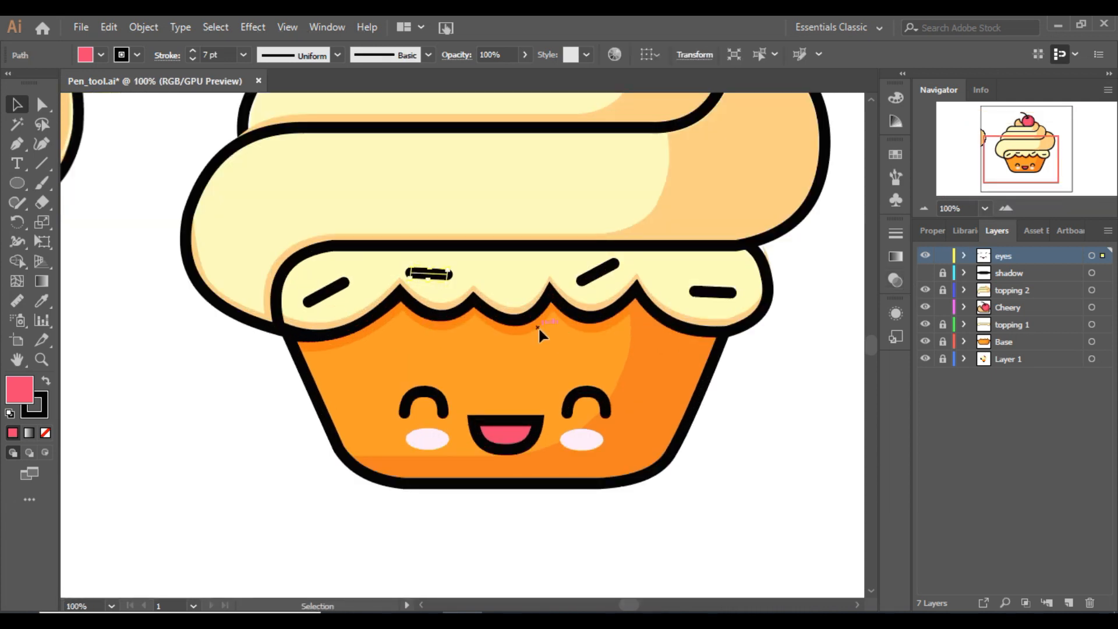
drag(463, 263, 465, 276)
click(483, 329)
Expand all four sprinkle strokes into filled shapes.
click(718, 295)
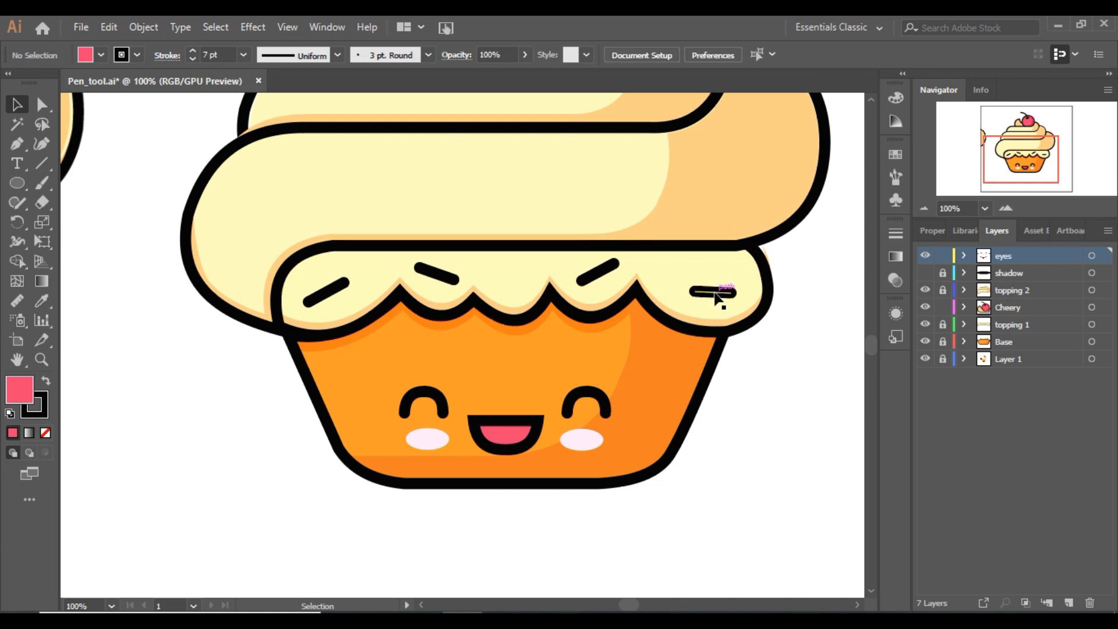
shift+click(597, 270)
shift+click(438, 273)
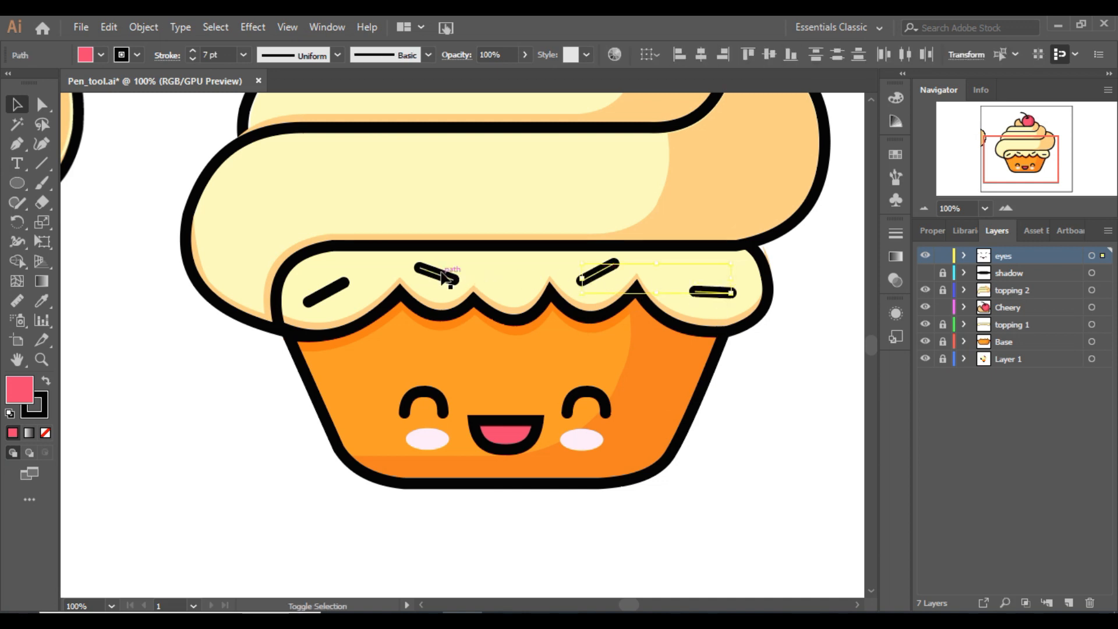
shift+click(336, 289)
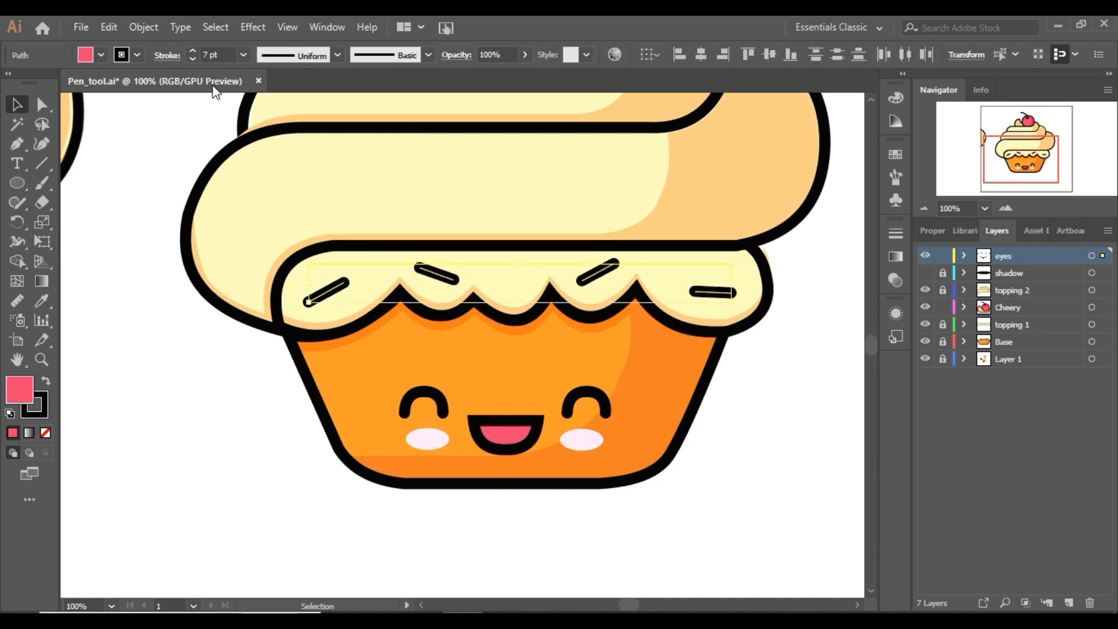
click(144, 26)
click(229, 205)
click(533, 424)
click(199, 398)
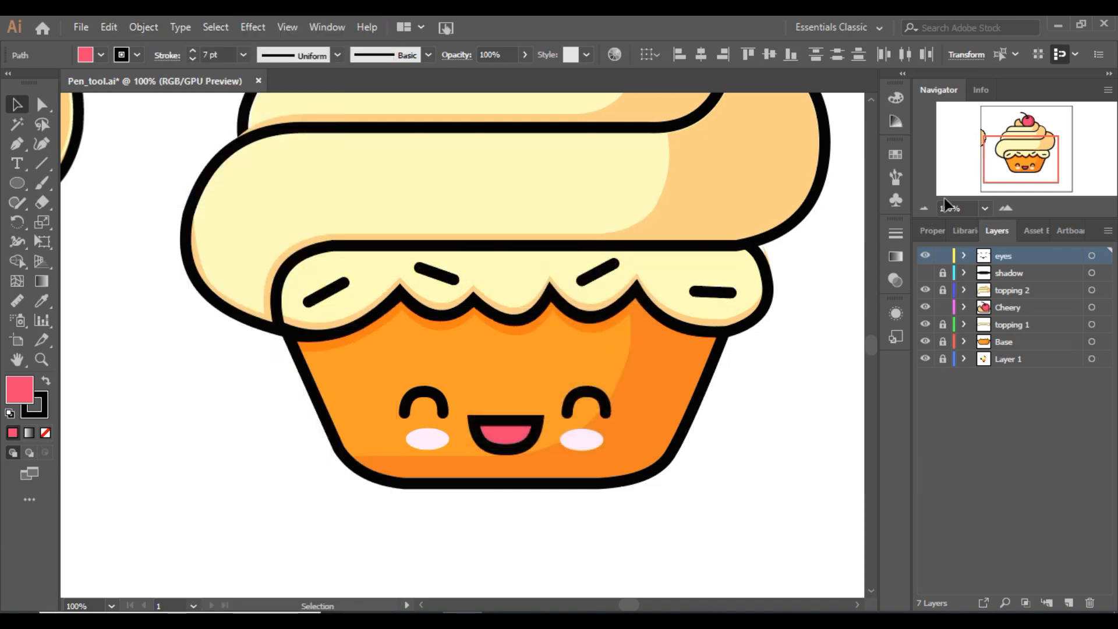
Fill the leftmost sprinkle with the brown of the reference image's leftmost sprinkle.
click(924, 209)
click(922, 210)
click(394, 318)
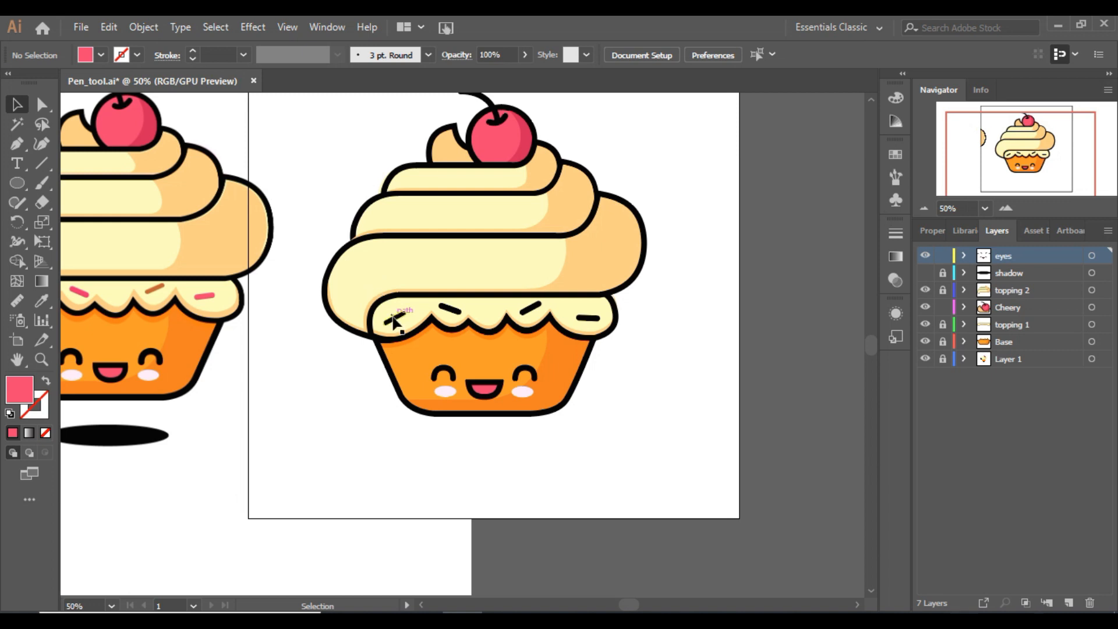
drag(1040, 152, 1013, 152)
click(42, 300)
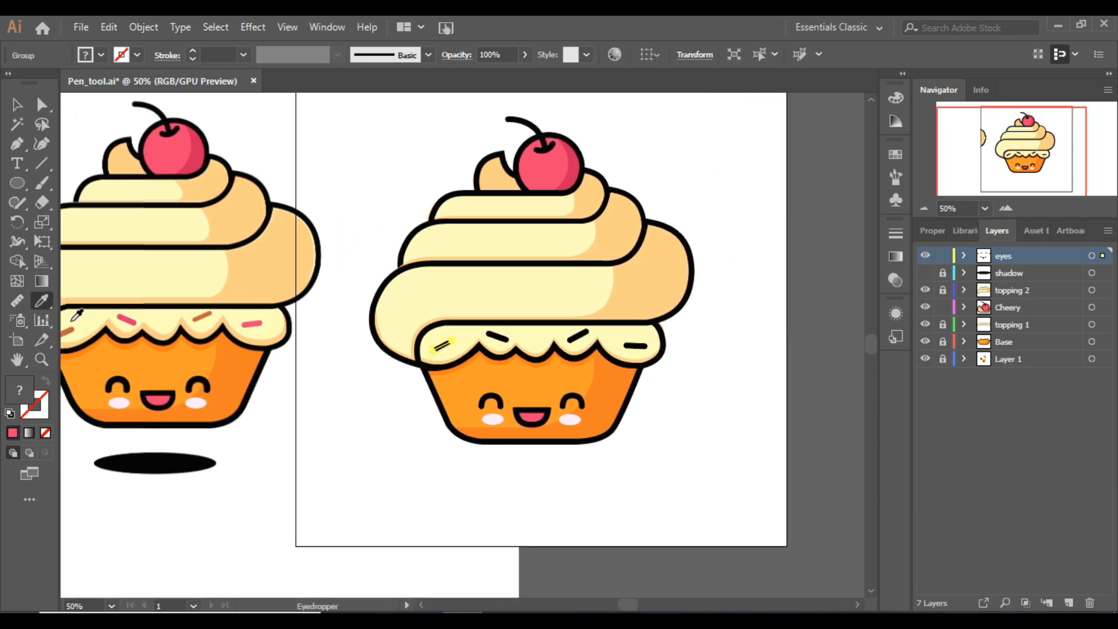
click(68, 330)
click(17, 104)
Fill the second sprinkle with the reference sprinkle's pink and the third with the reference brown.
shift+click(498, 337)
click(44, 299)
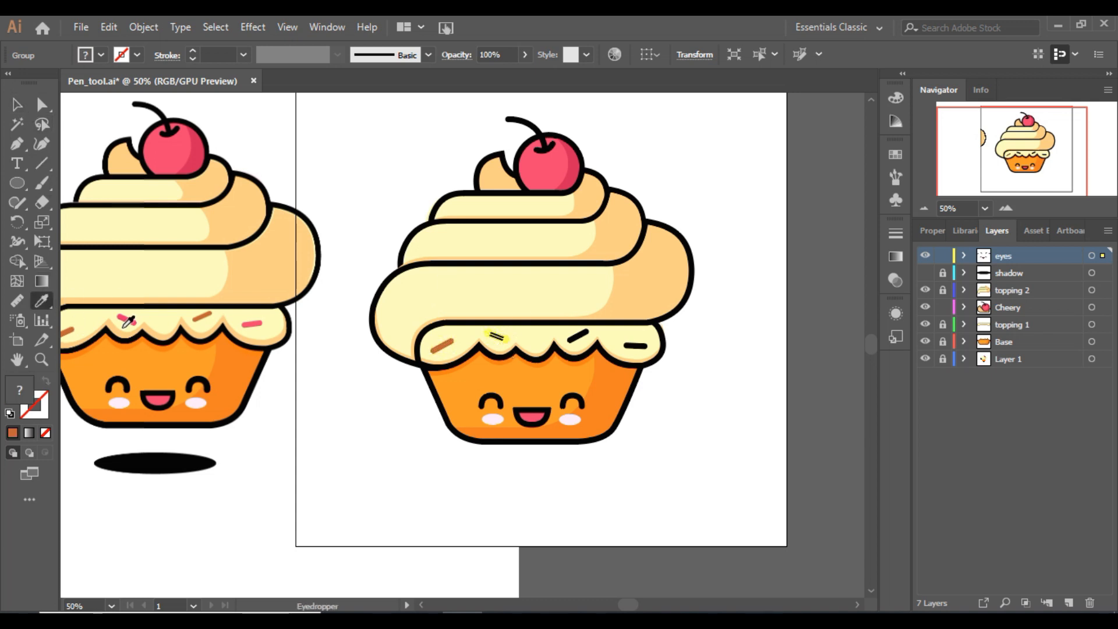
click(126, 320)
click(16, 104)
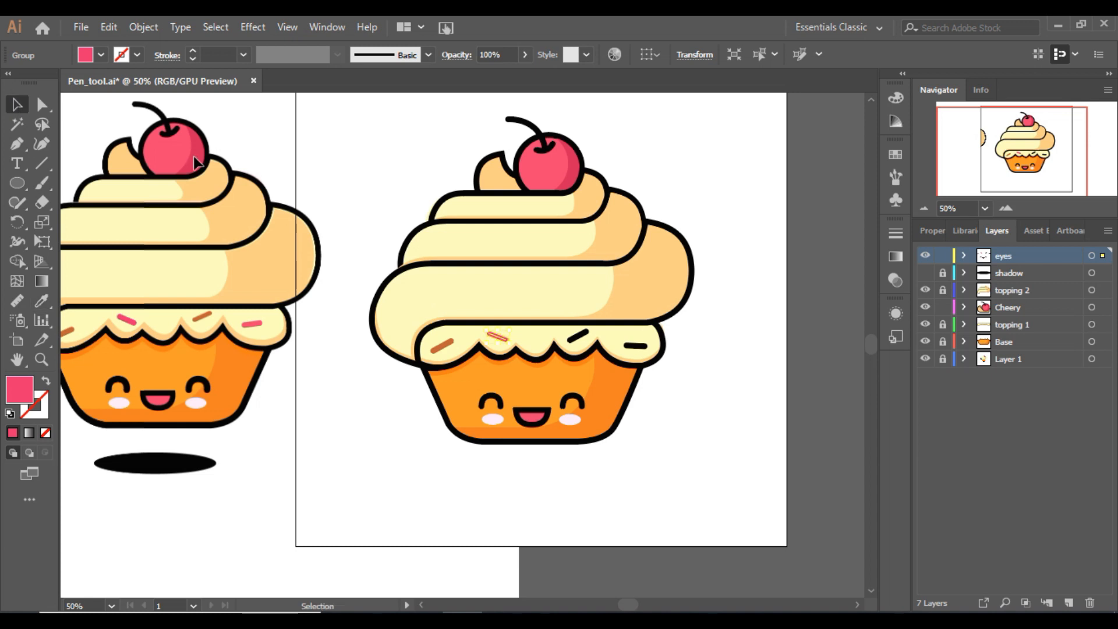
shift+click(587, 342)
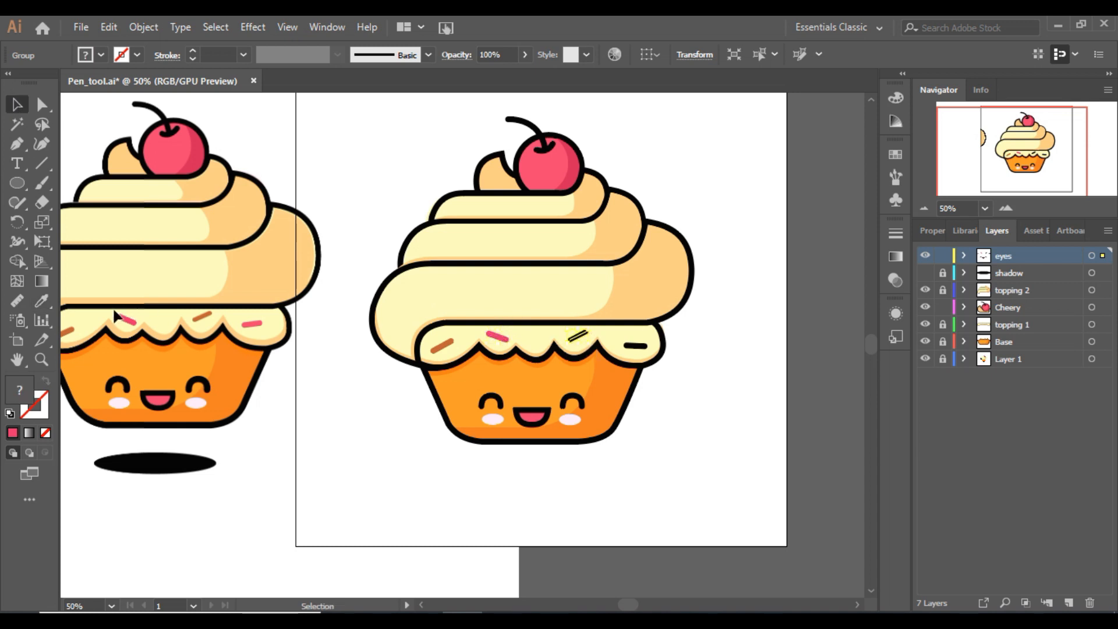
click(43, 302)
click(202, 318)
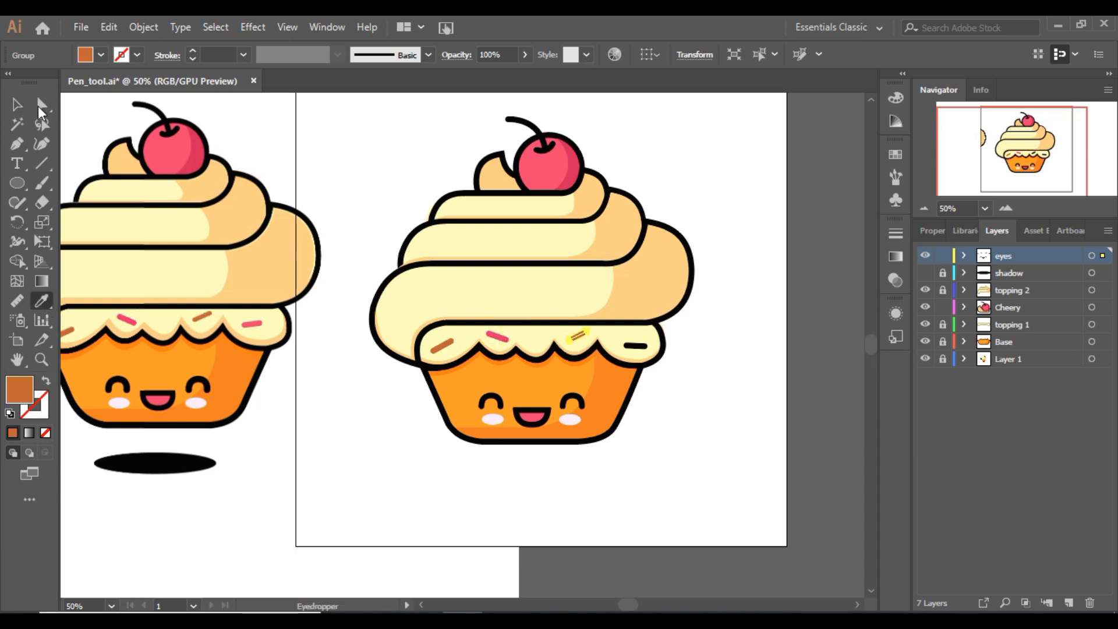
click(26, 105)
Fill the rightmost sprinkle with the pink of the reference image's rightmost sprinkle.
click(636, 346)
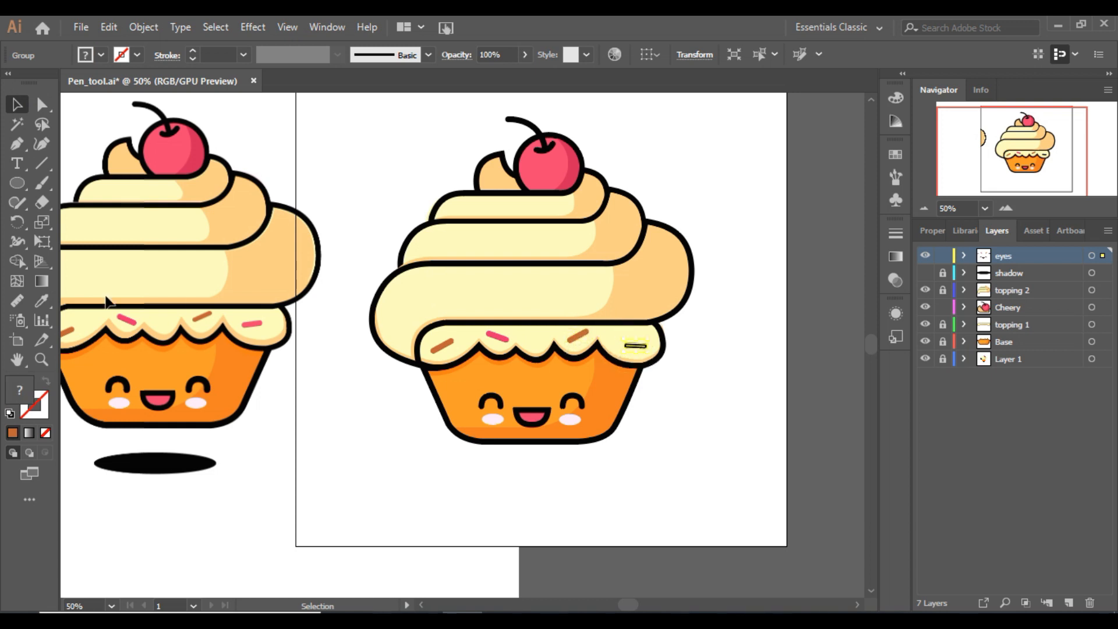
click(41, 301)
click(252, 323)
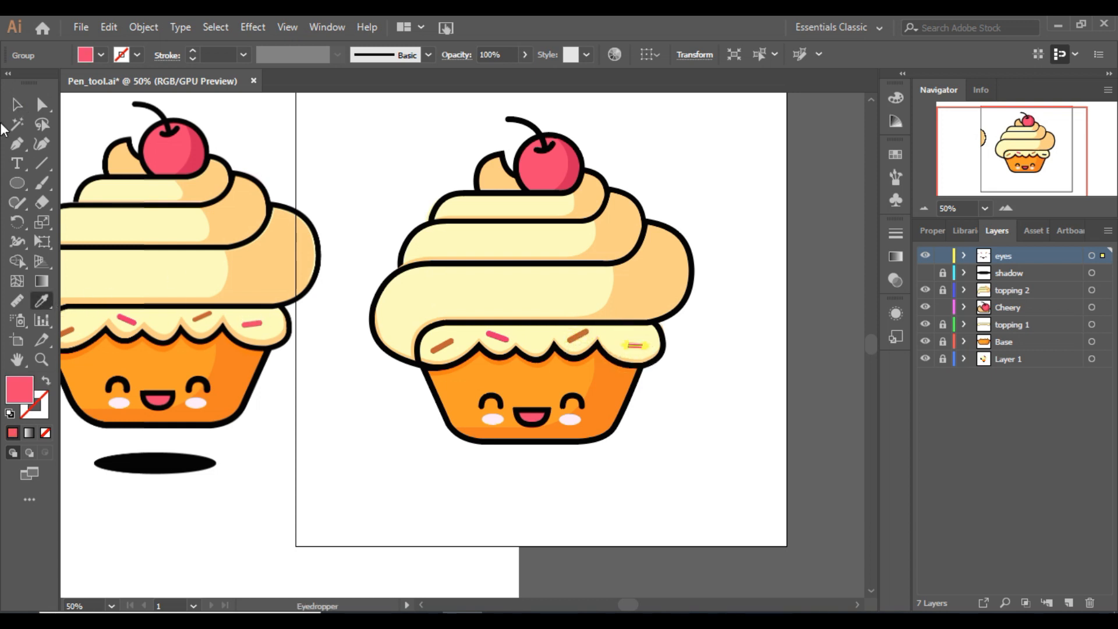
click(18, 105)
click(689, 205)
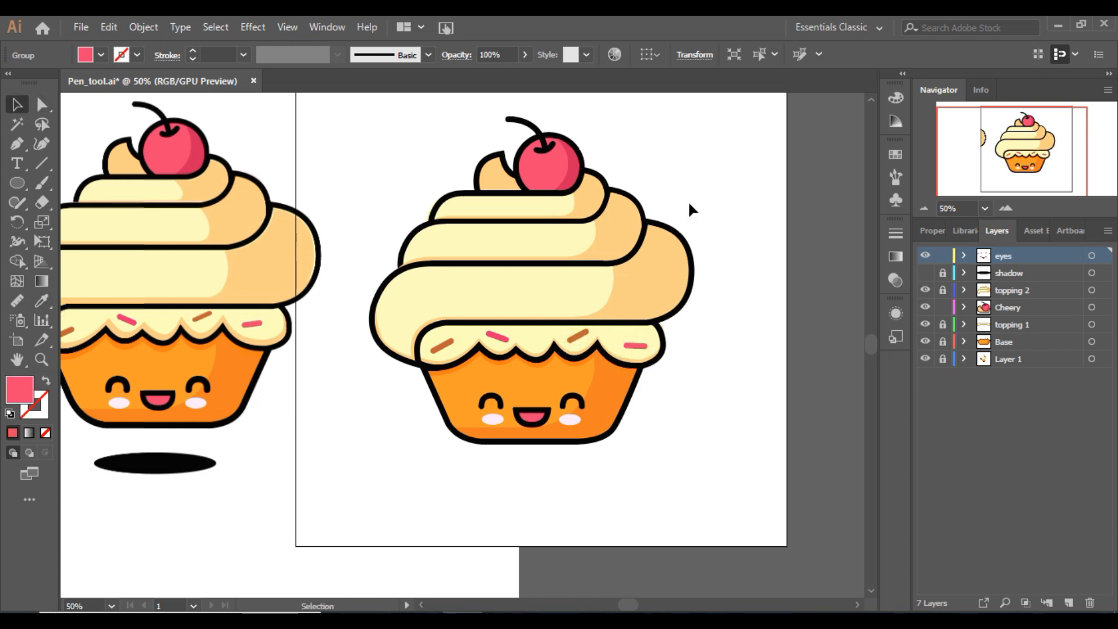
click(817, 212)
Hide Layer 1 with the reference image and delete the layer along with its artwork.
click(924, 208)
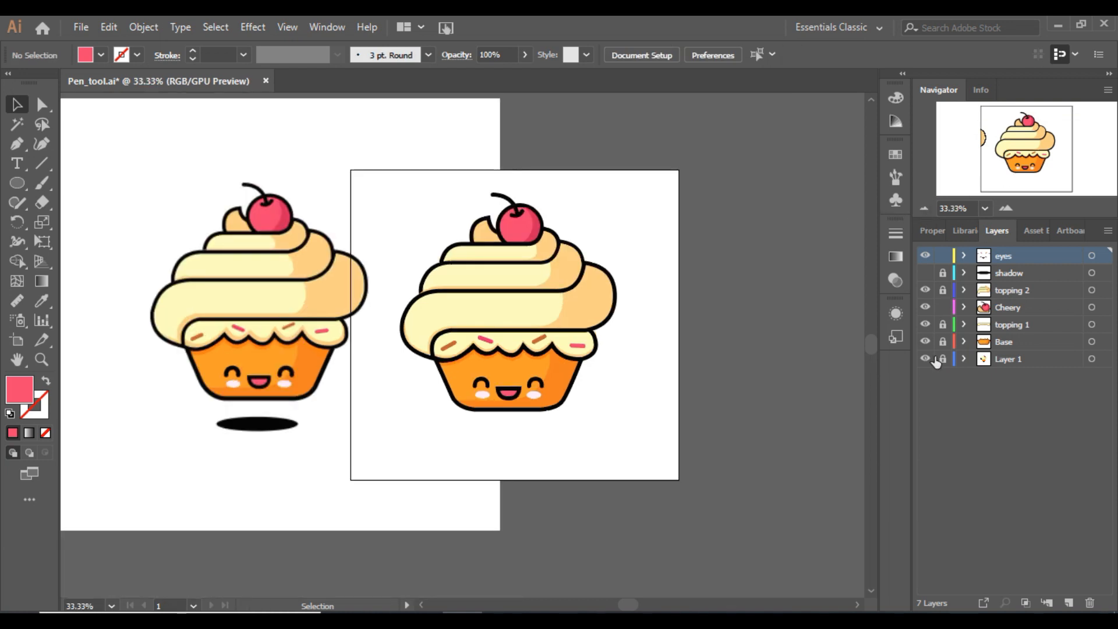
click(925, 359)
click(1022, 358)
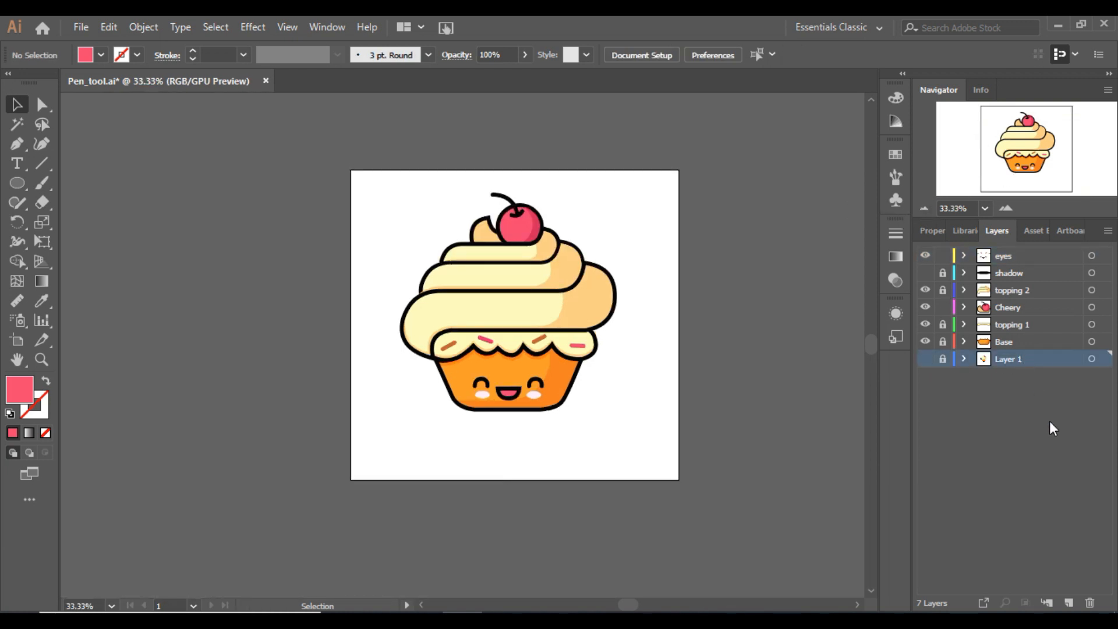
click(1090, 602)
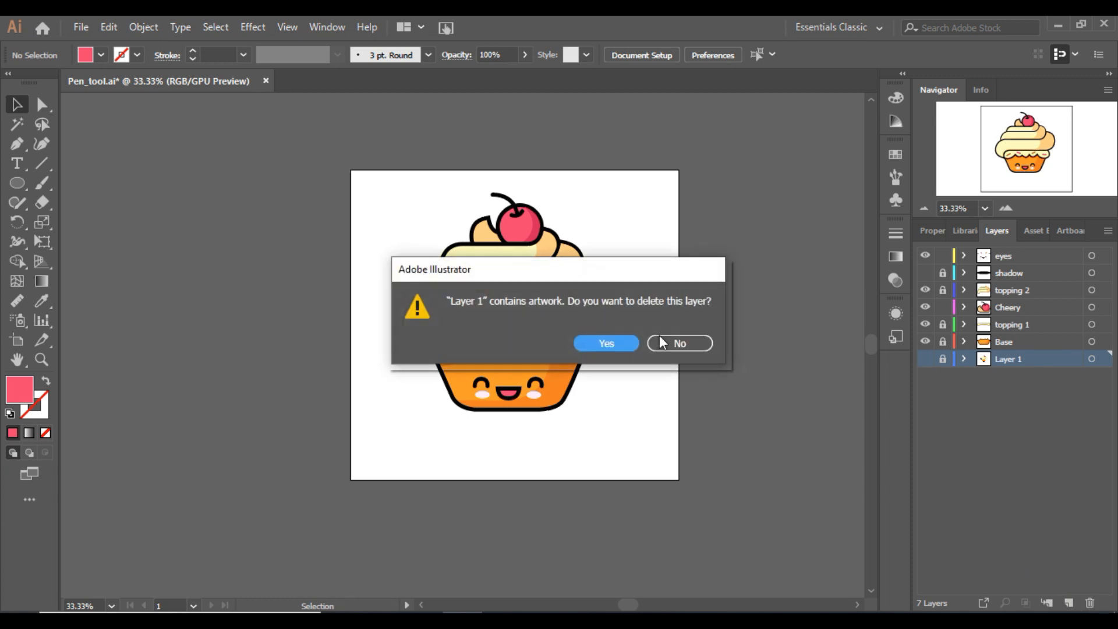
click(605, 344)
Unlock all the remaining locked layers, including the Base, toppings and shadow, and make the shadow layer visible.
drag(390, 183, 657, 437)
click(943, 273)
click(943, 291)
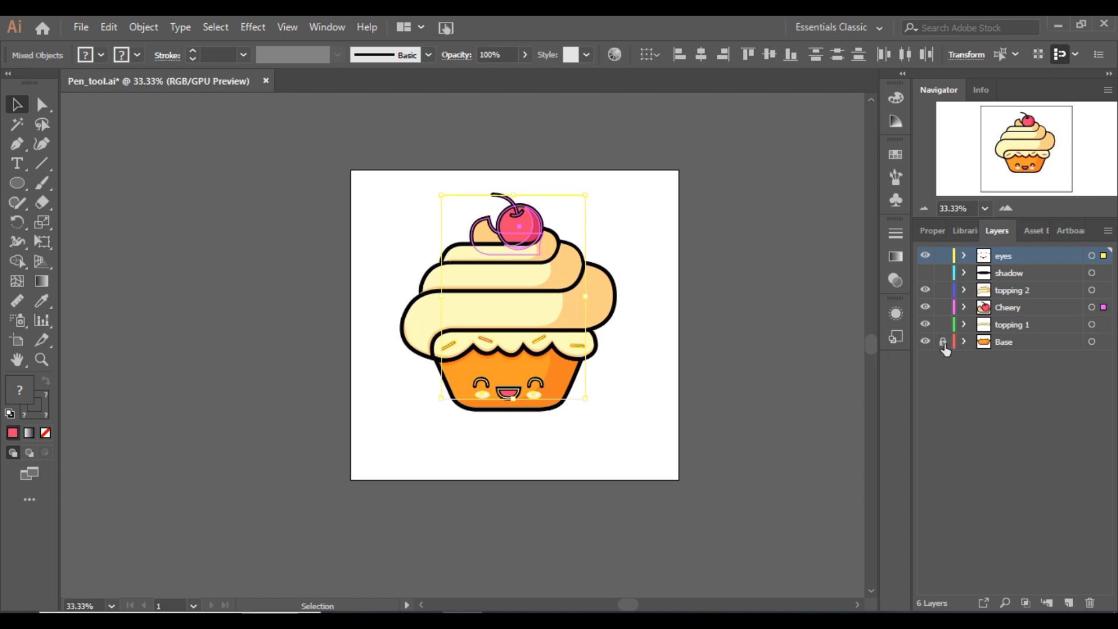
click(925, 273)
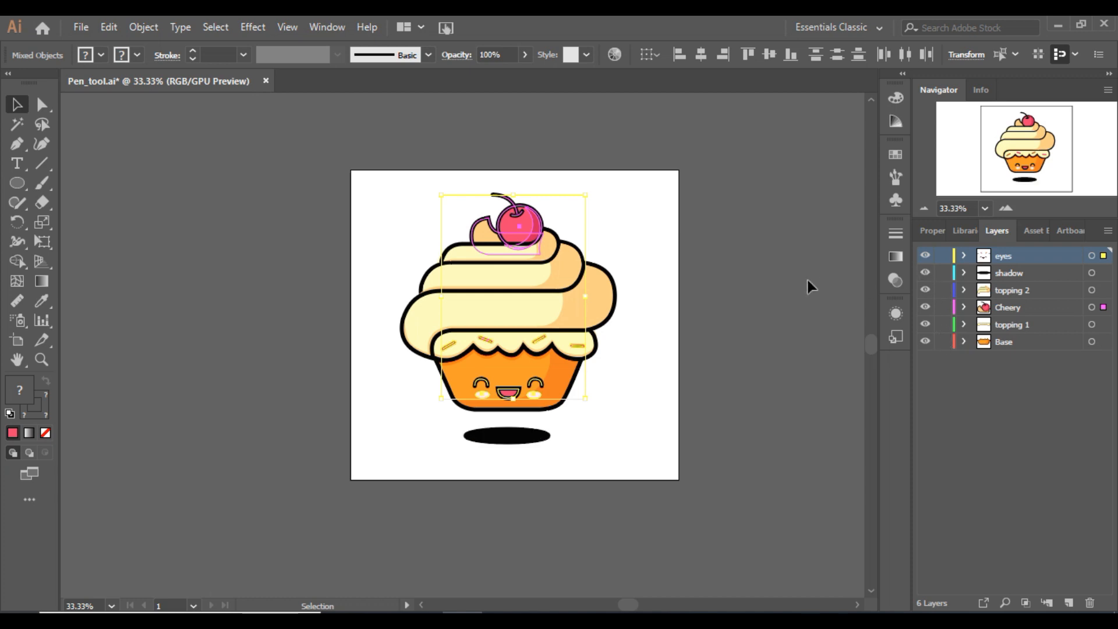
Select the whole cupcake together with its shadow and nudge it slightly downward on the artboard.
drag(358, 184, 646, 480)
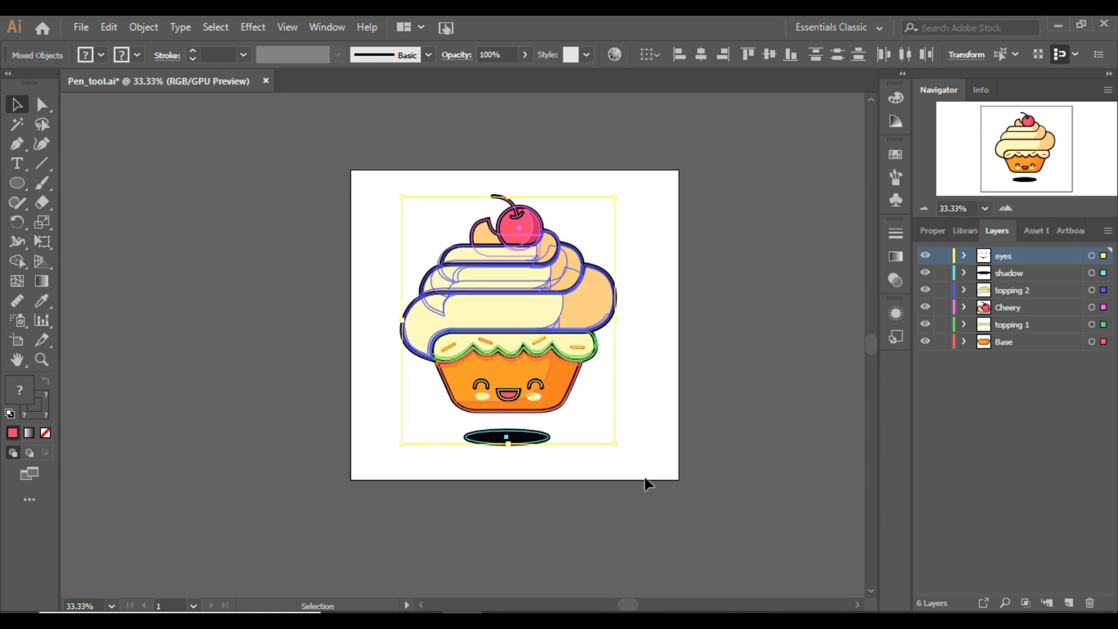
click(514, 460)
Reduce the stroke weight of the black shadow ellipse beneath the cupcake to 0.25 pt.
click(512, 442)
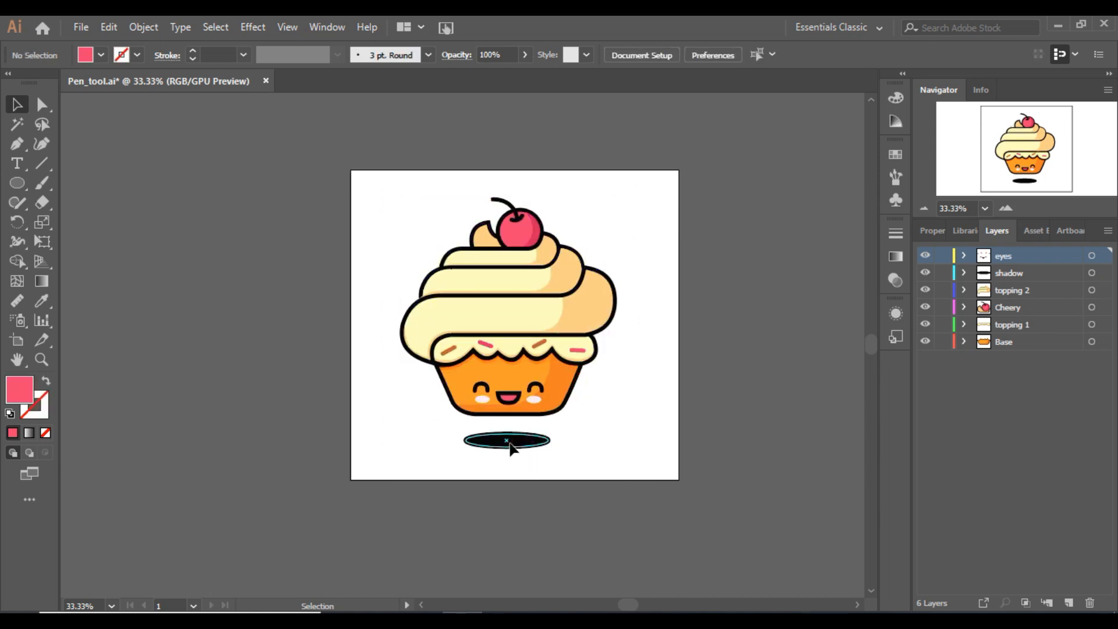
click(193, 61)
click(194, 60)
click(193, 61)
click(194, 61)
click(193, 60)
click(194, 60)
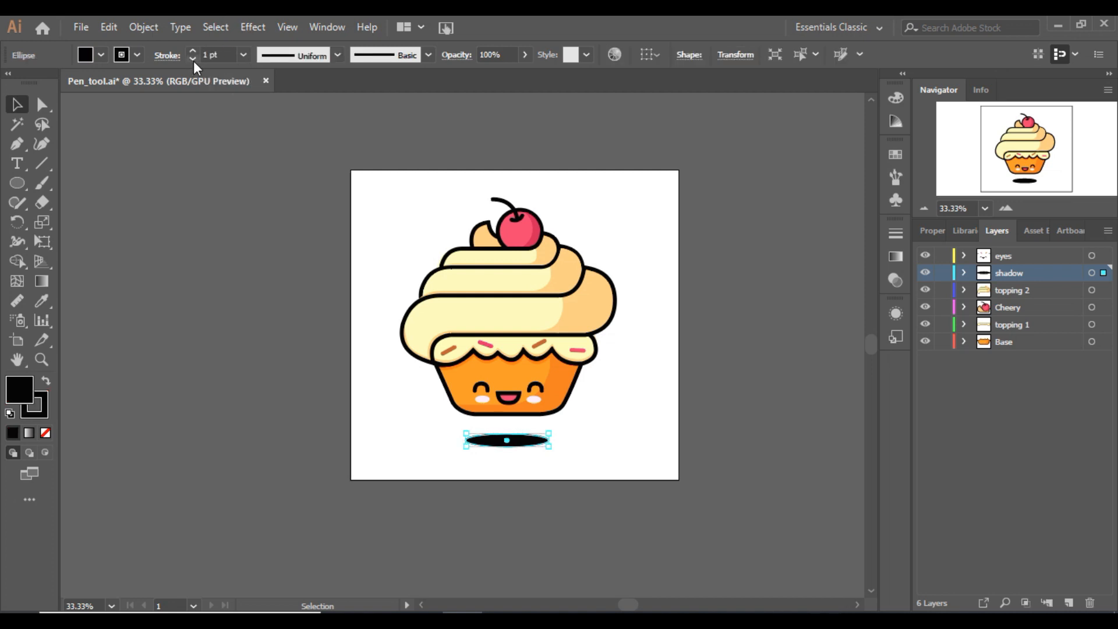
click(365, 413)
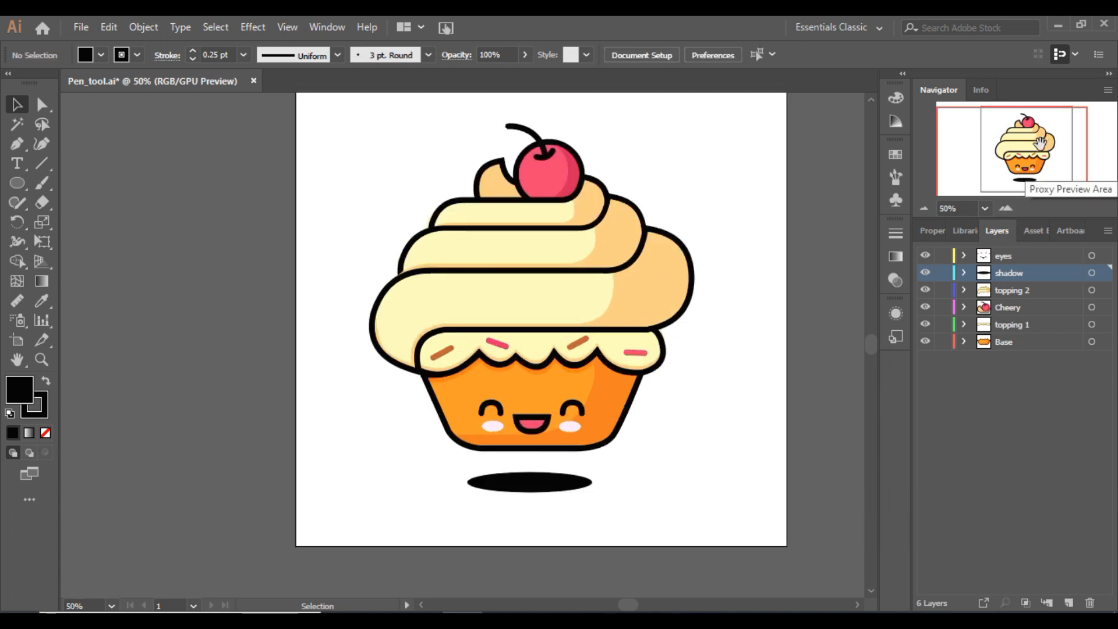
click(1006, 208)
drag(1025, 150, 1017, 148)
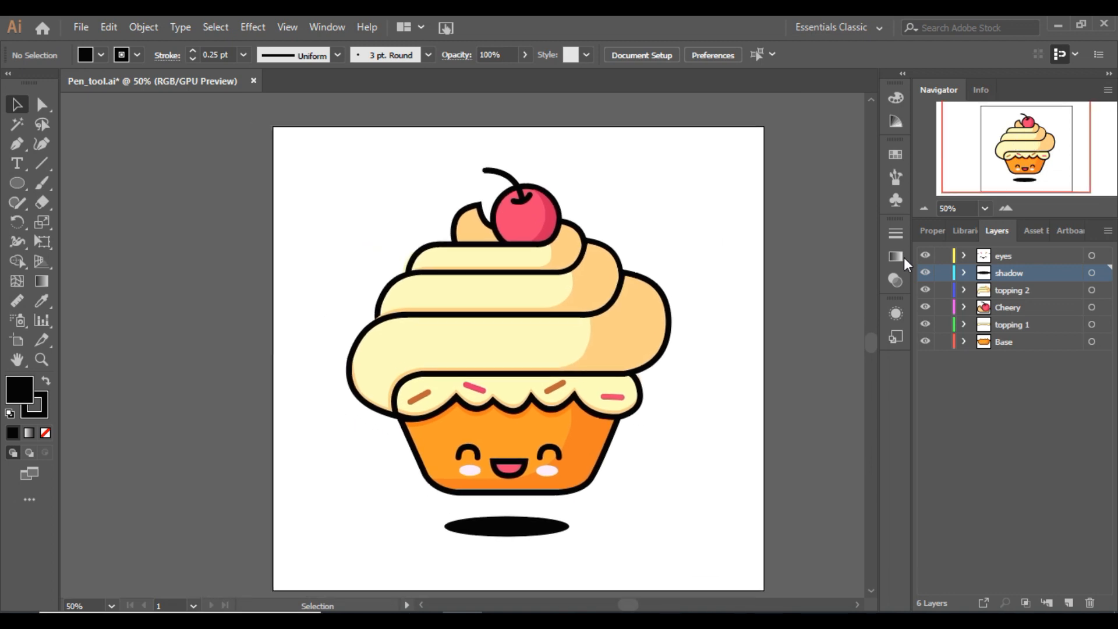